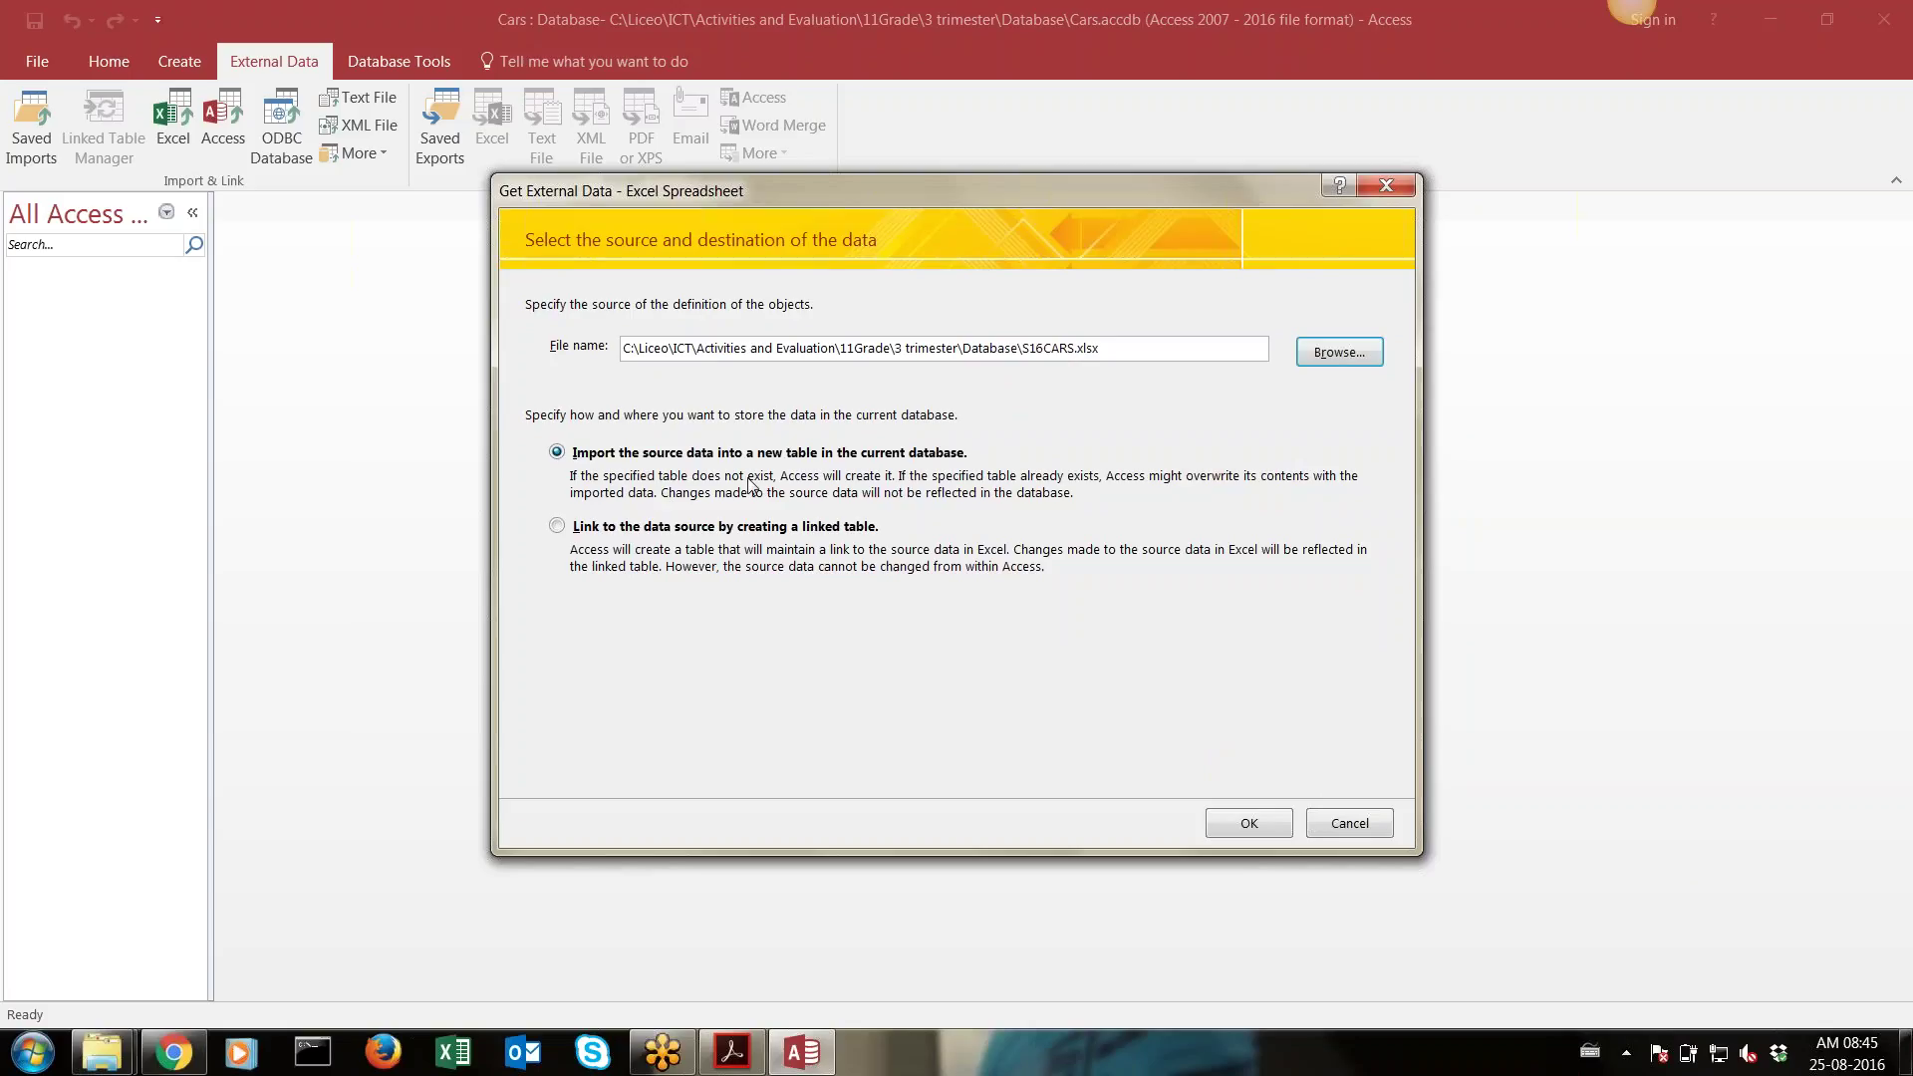
Import S16CARS.xlsx into a new table, using the first row as column headings, and proceed to the field options
left_click(1233, 819)
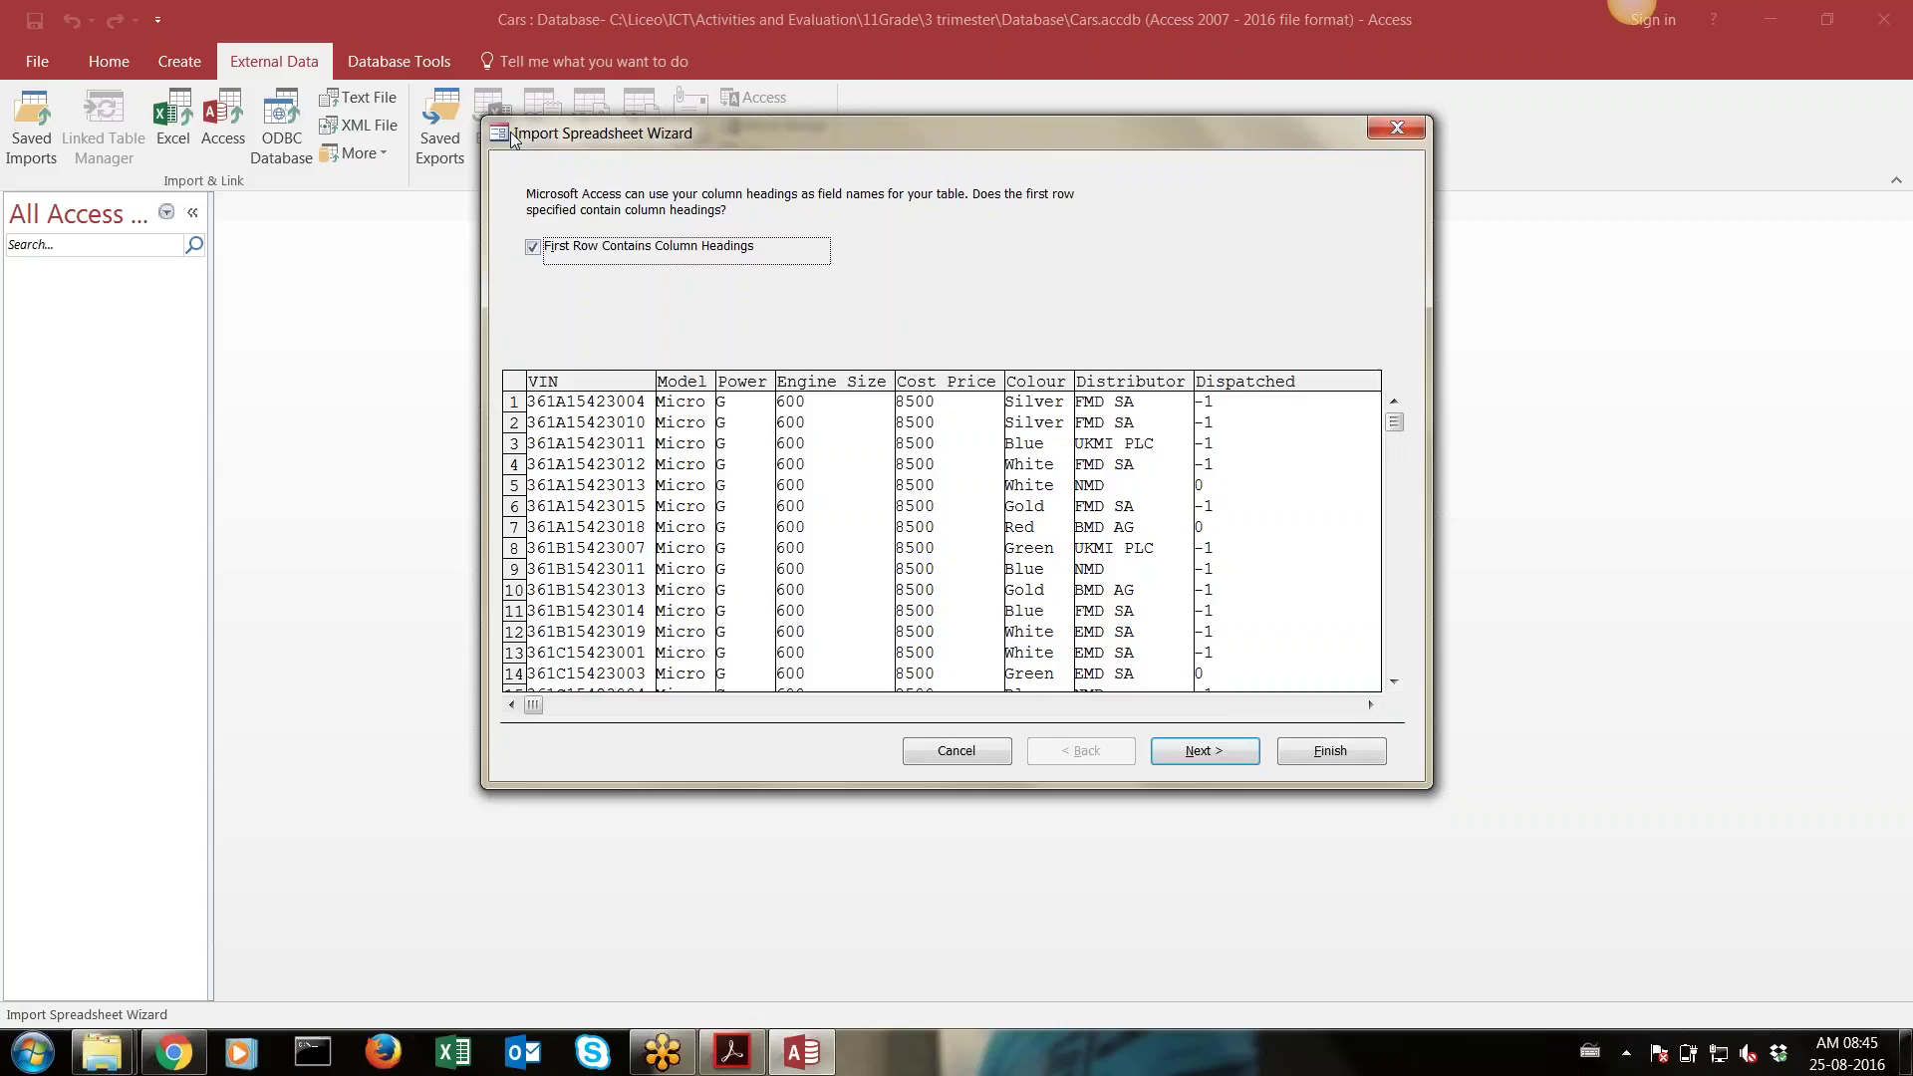
left_click(570, 247)
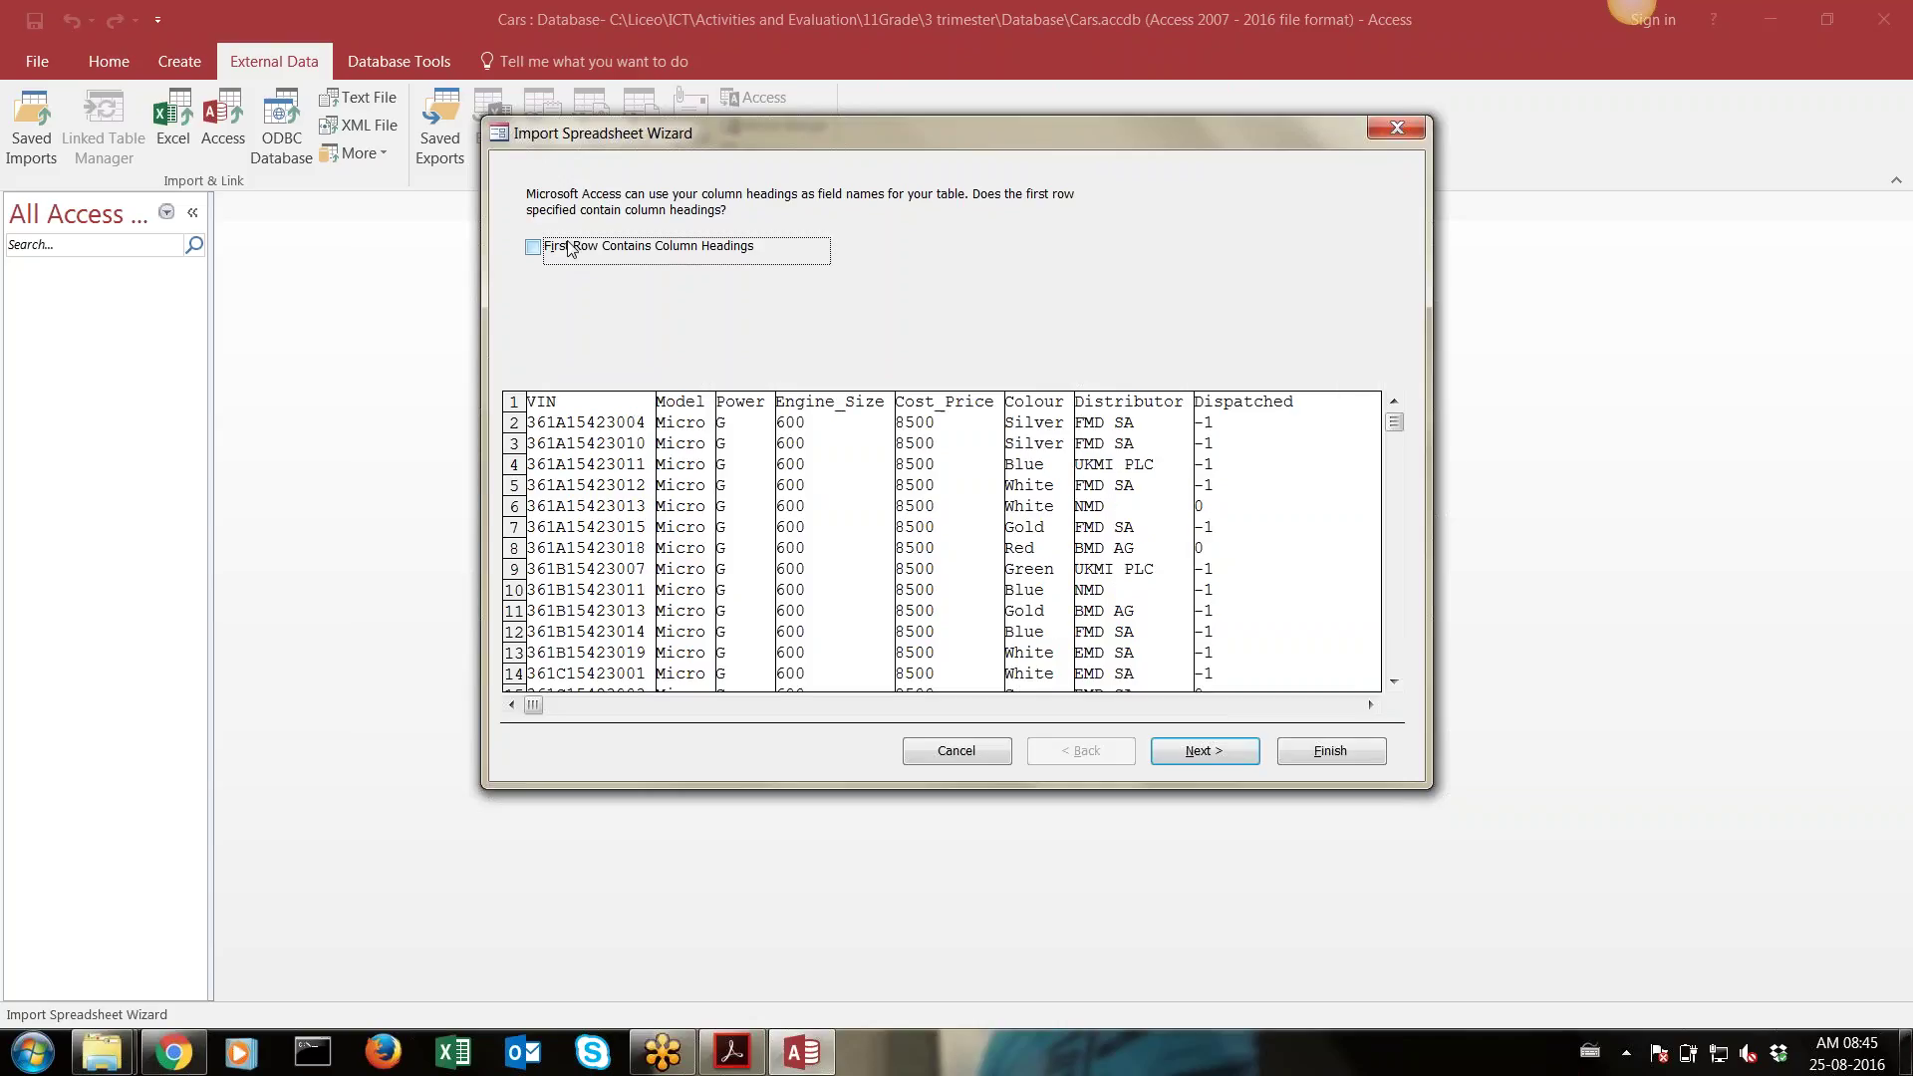
left_click(570, 247)
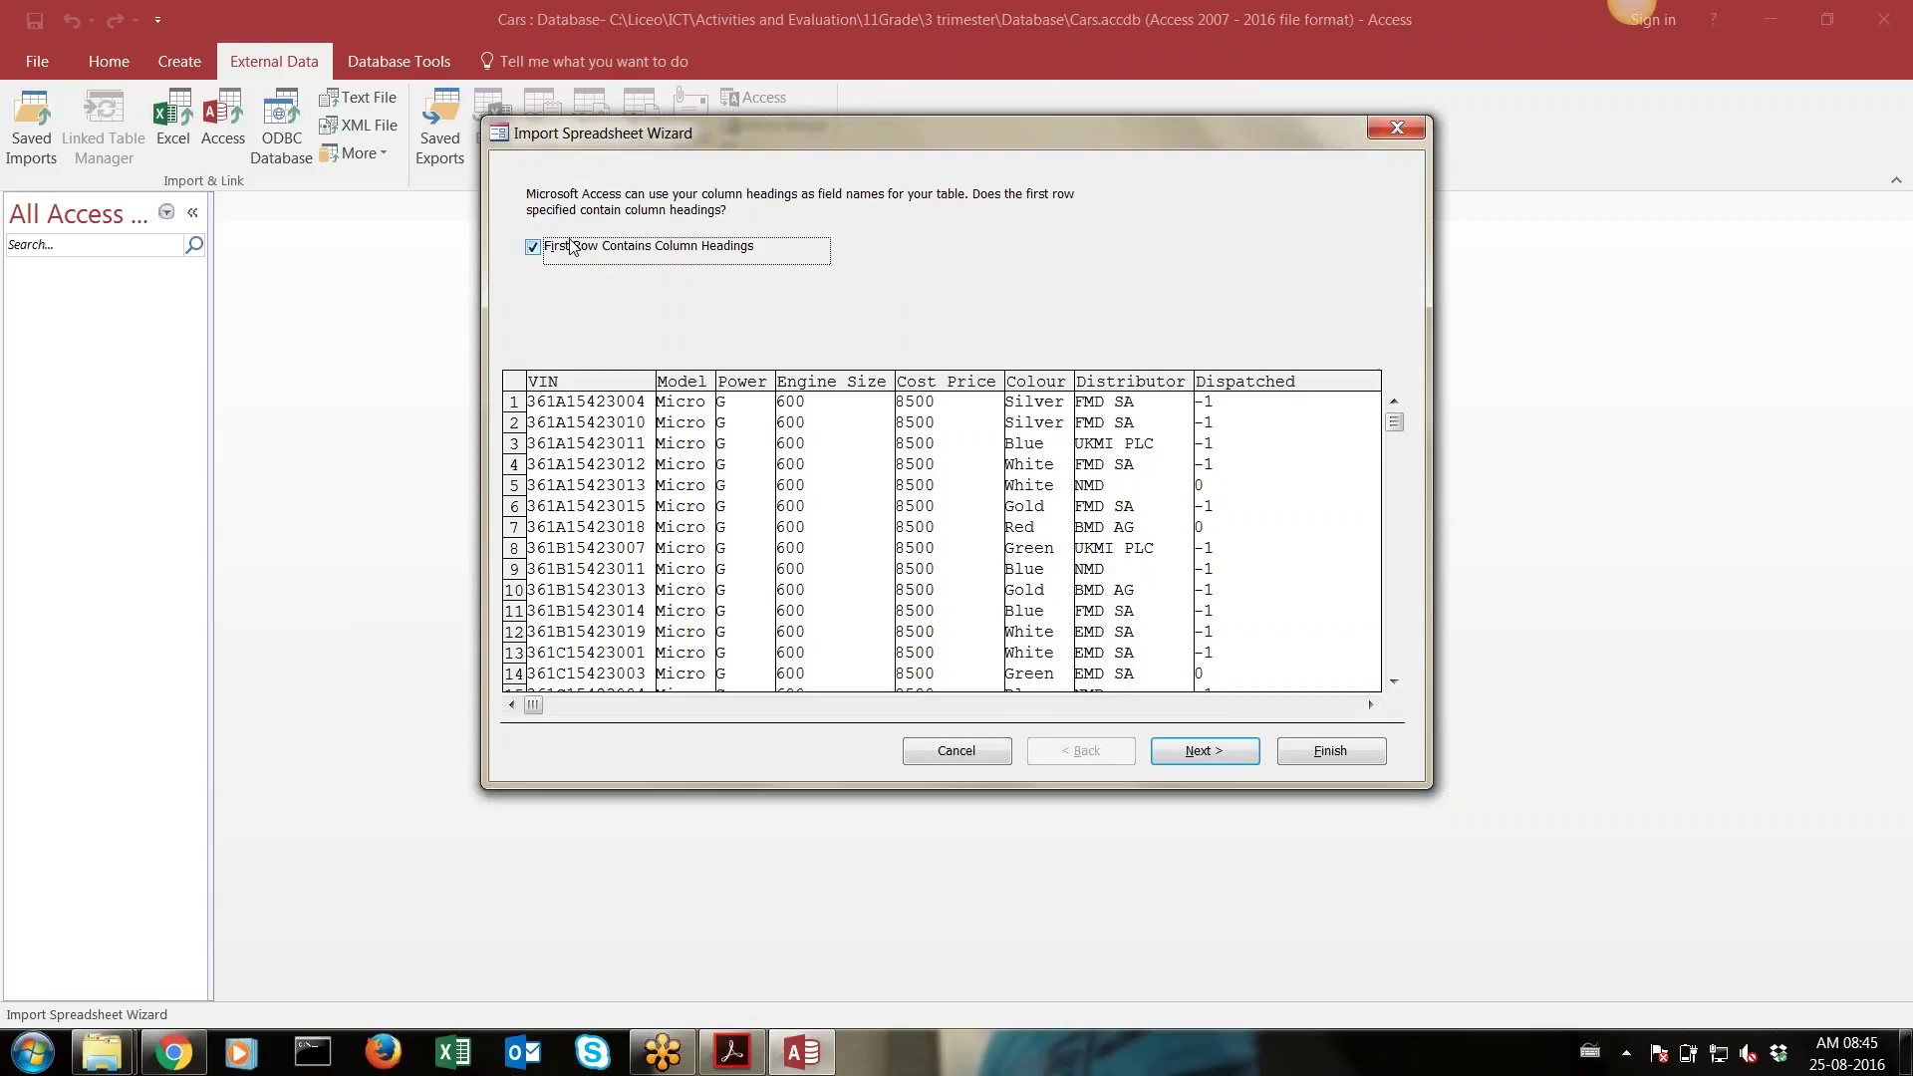
left_click(1198, 756)
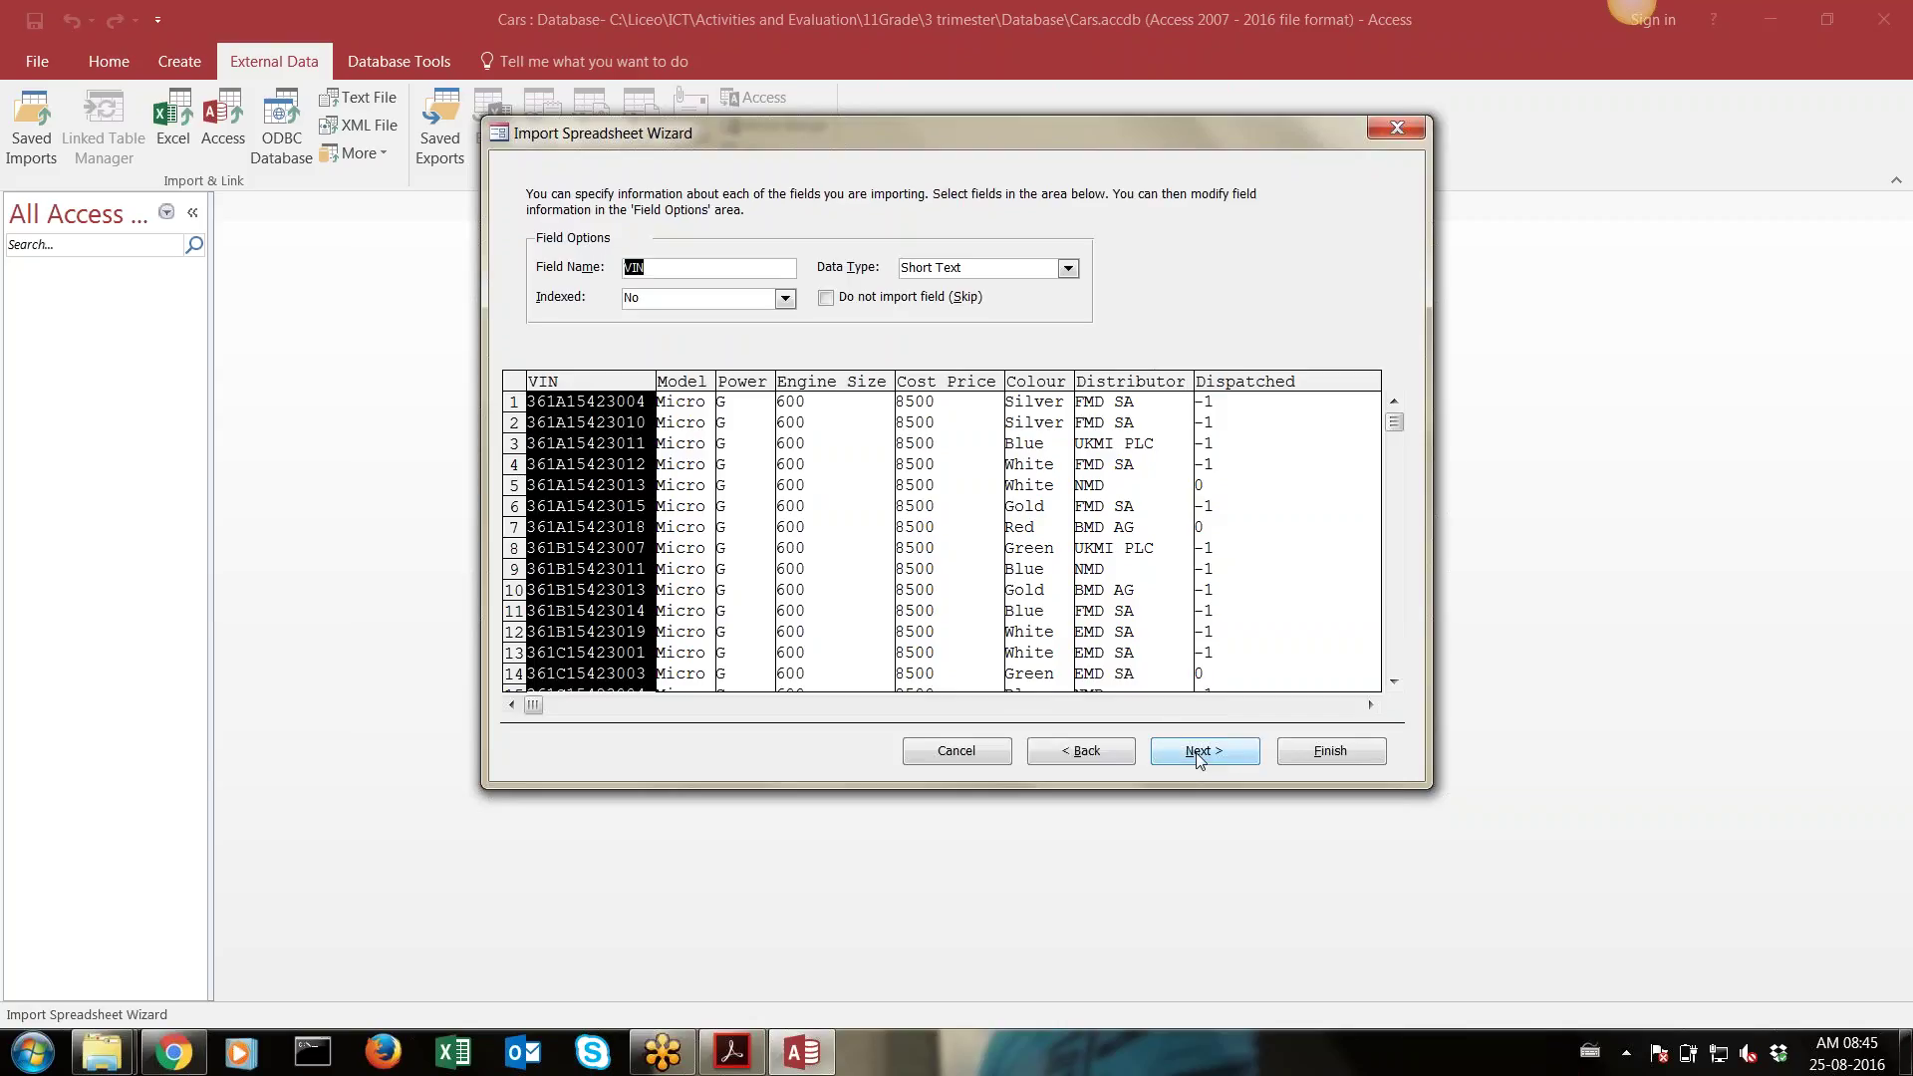
Switch to Acrobat Reader and examine the field names and data types required in question 23 of 0417_y16_sp_2.pdf
left_click(745, 1050)
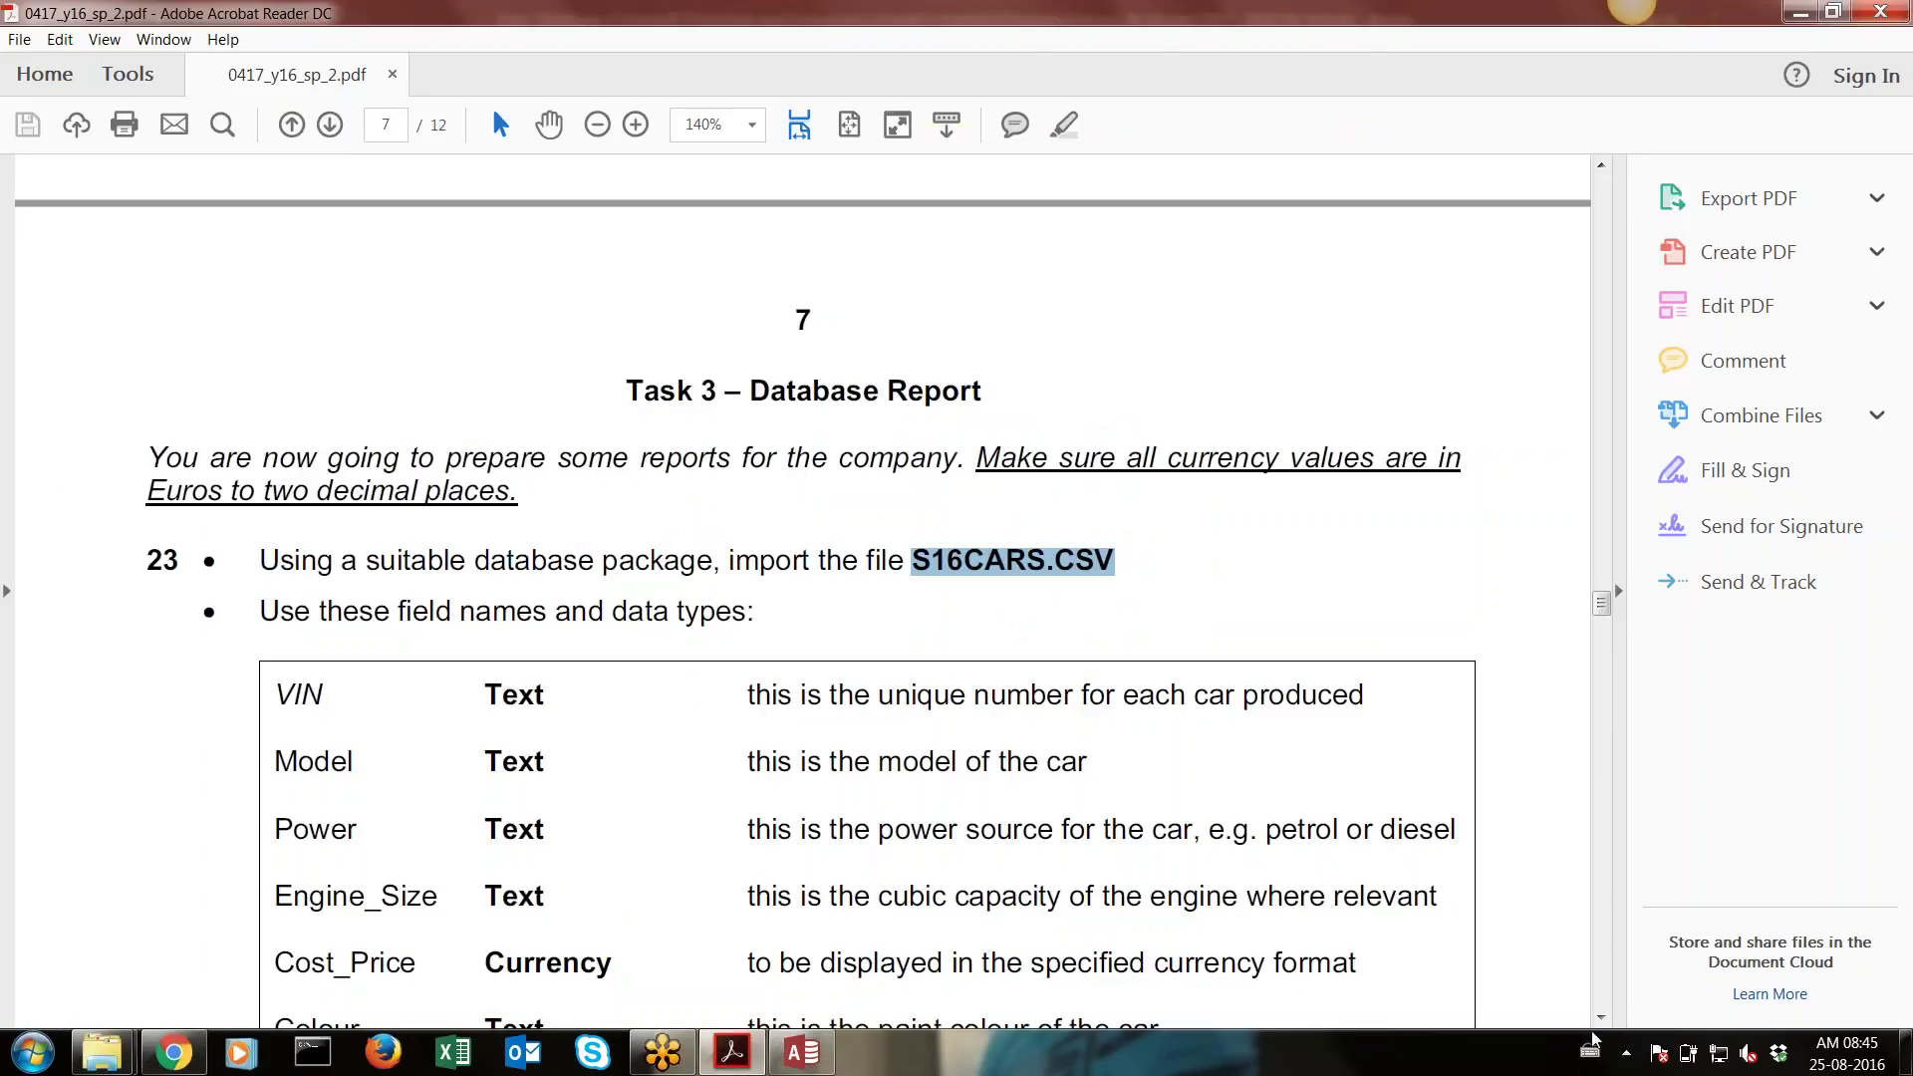
scroll(1597, 1027, "down", 3)
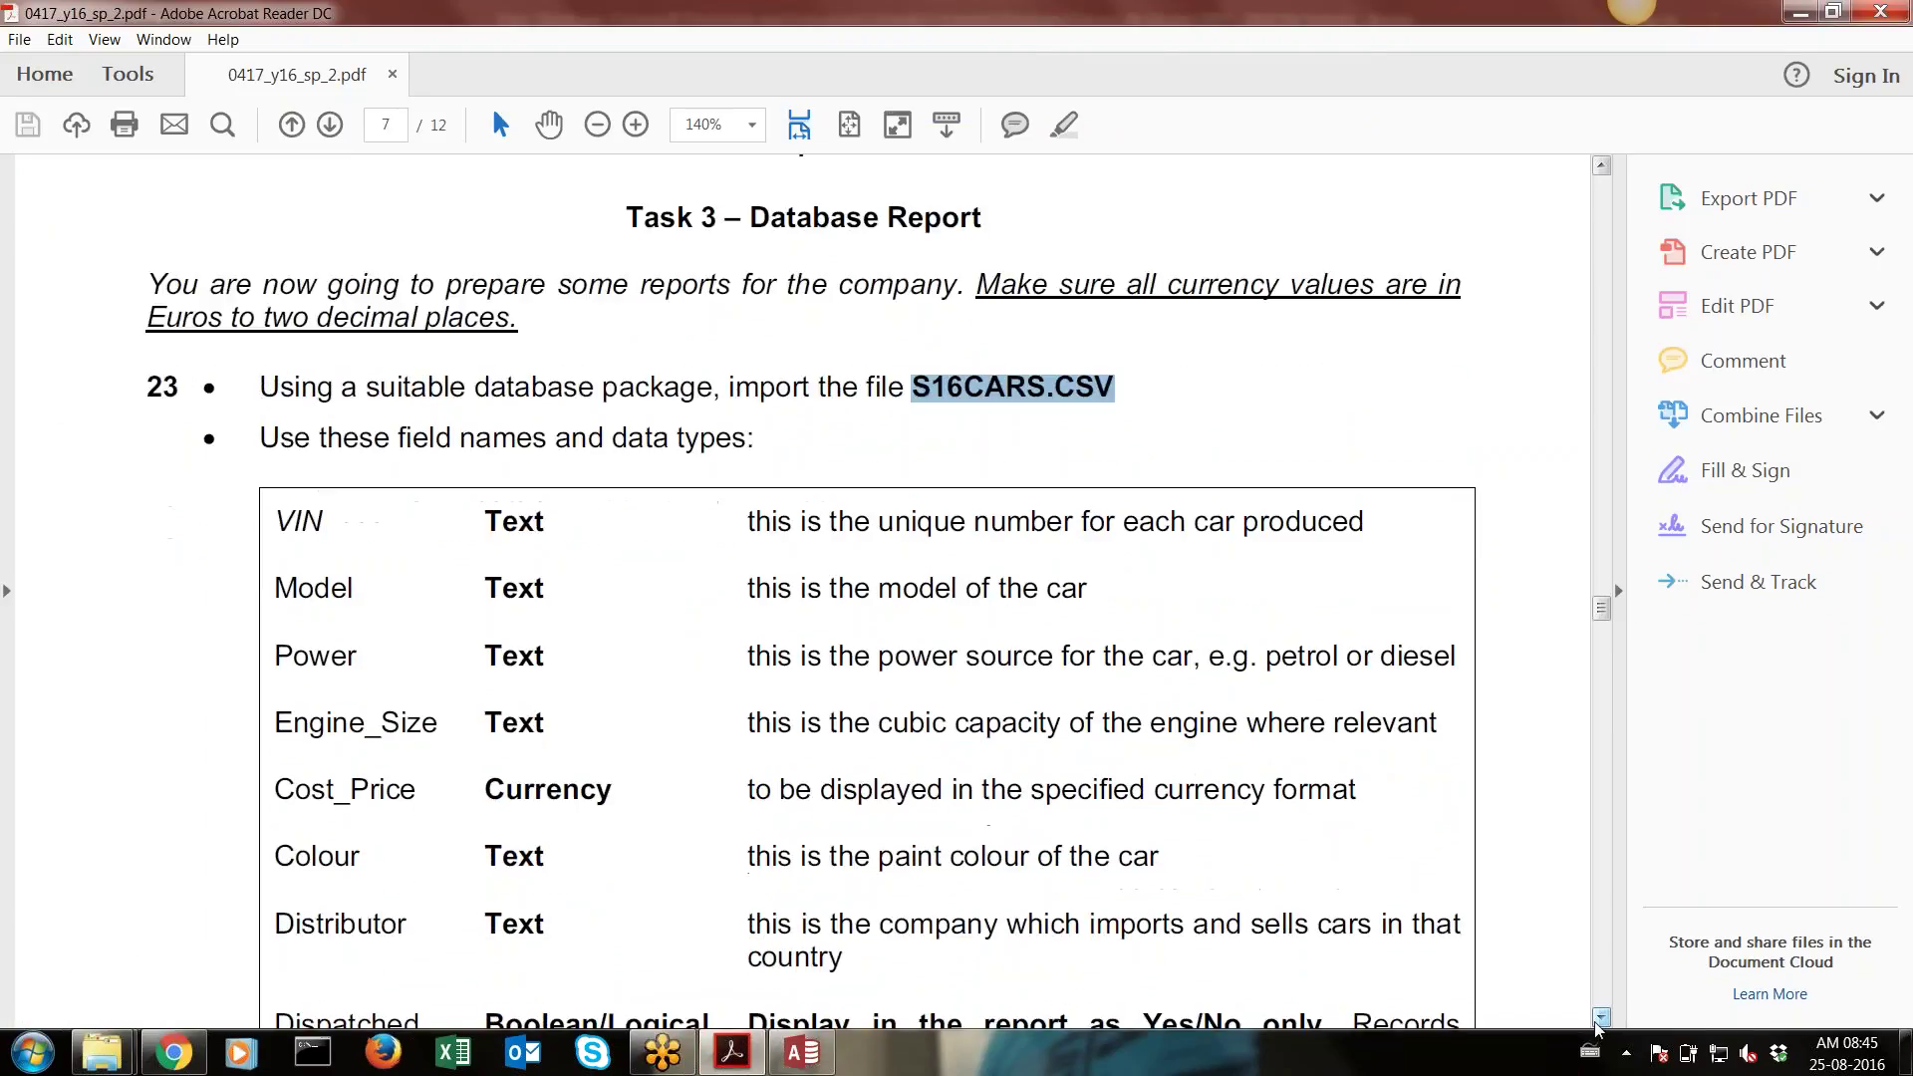
left_click(1598, 1020)
left_click(1598, 1020)
left_click(1599, 1021)
left_click(1598, 1020)
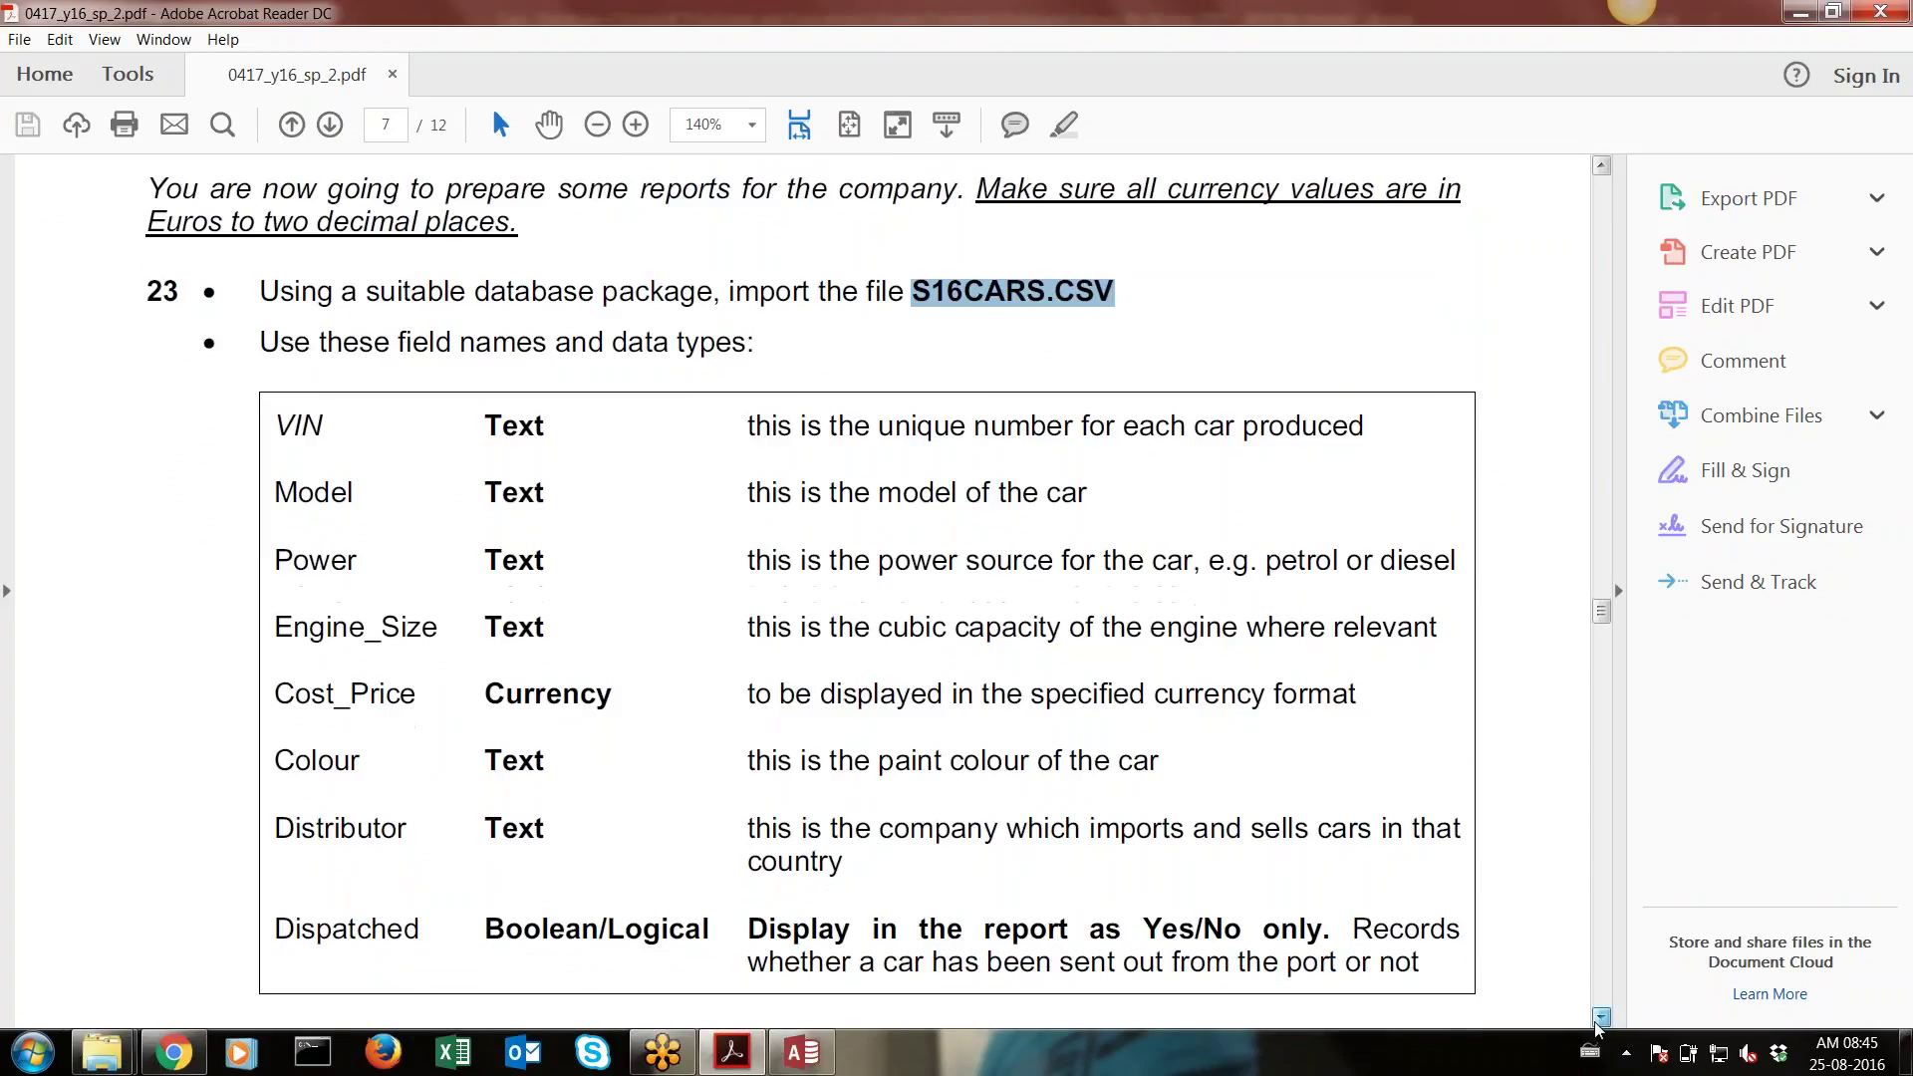
left_click(1598, 1021)
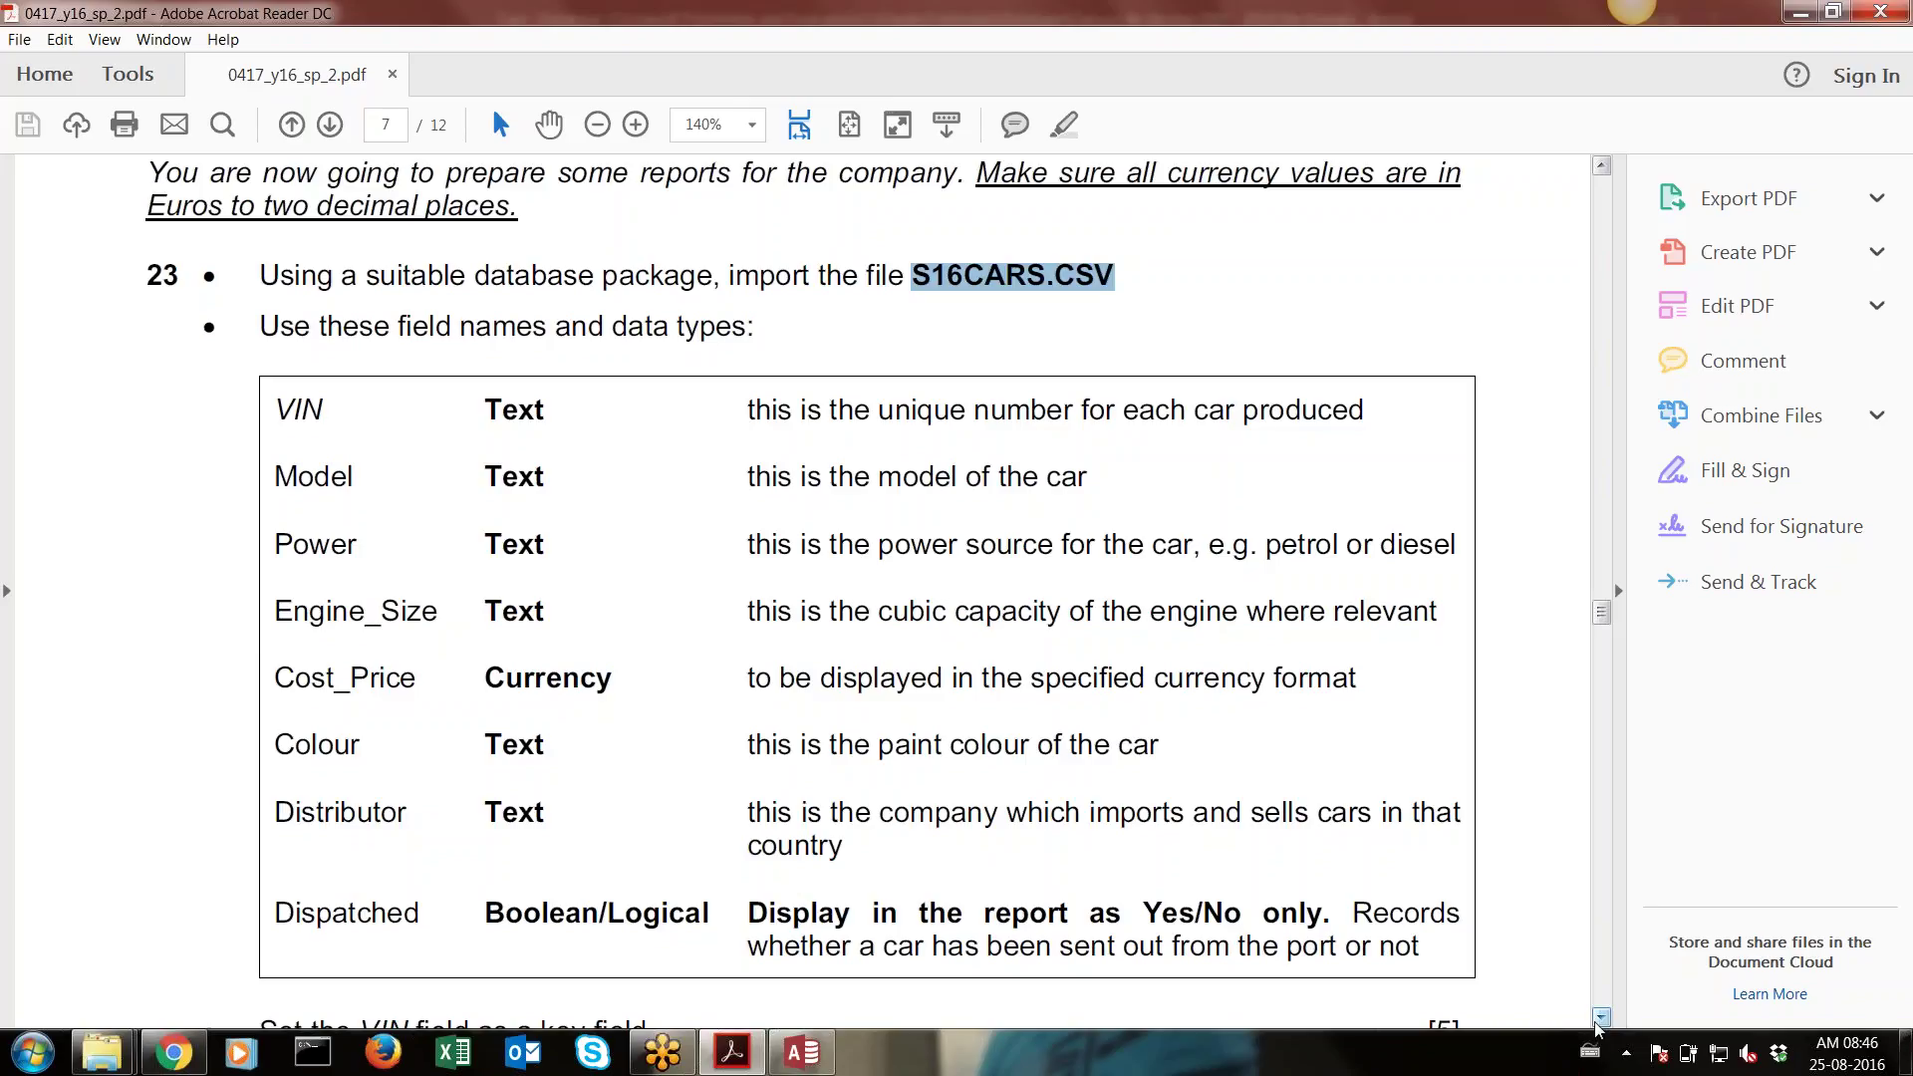
Return to the Access import wizard and choose Short Text as the VIN field's data type, checking it against the PDF table
key("alt+Tab")
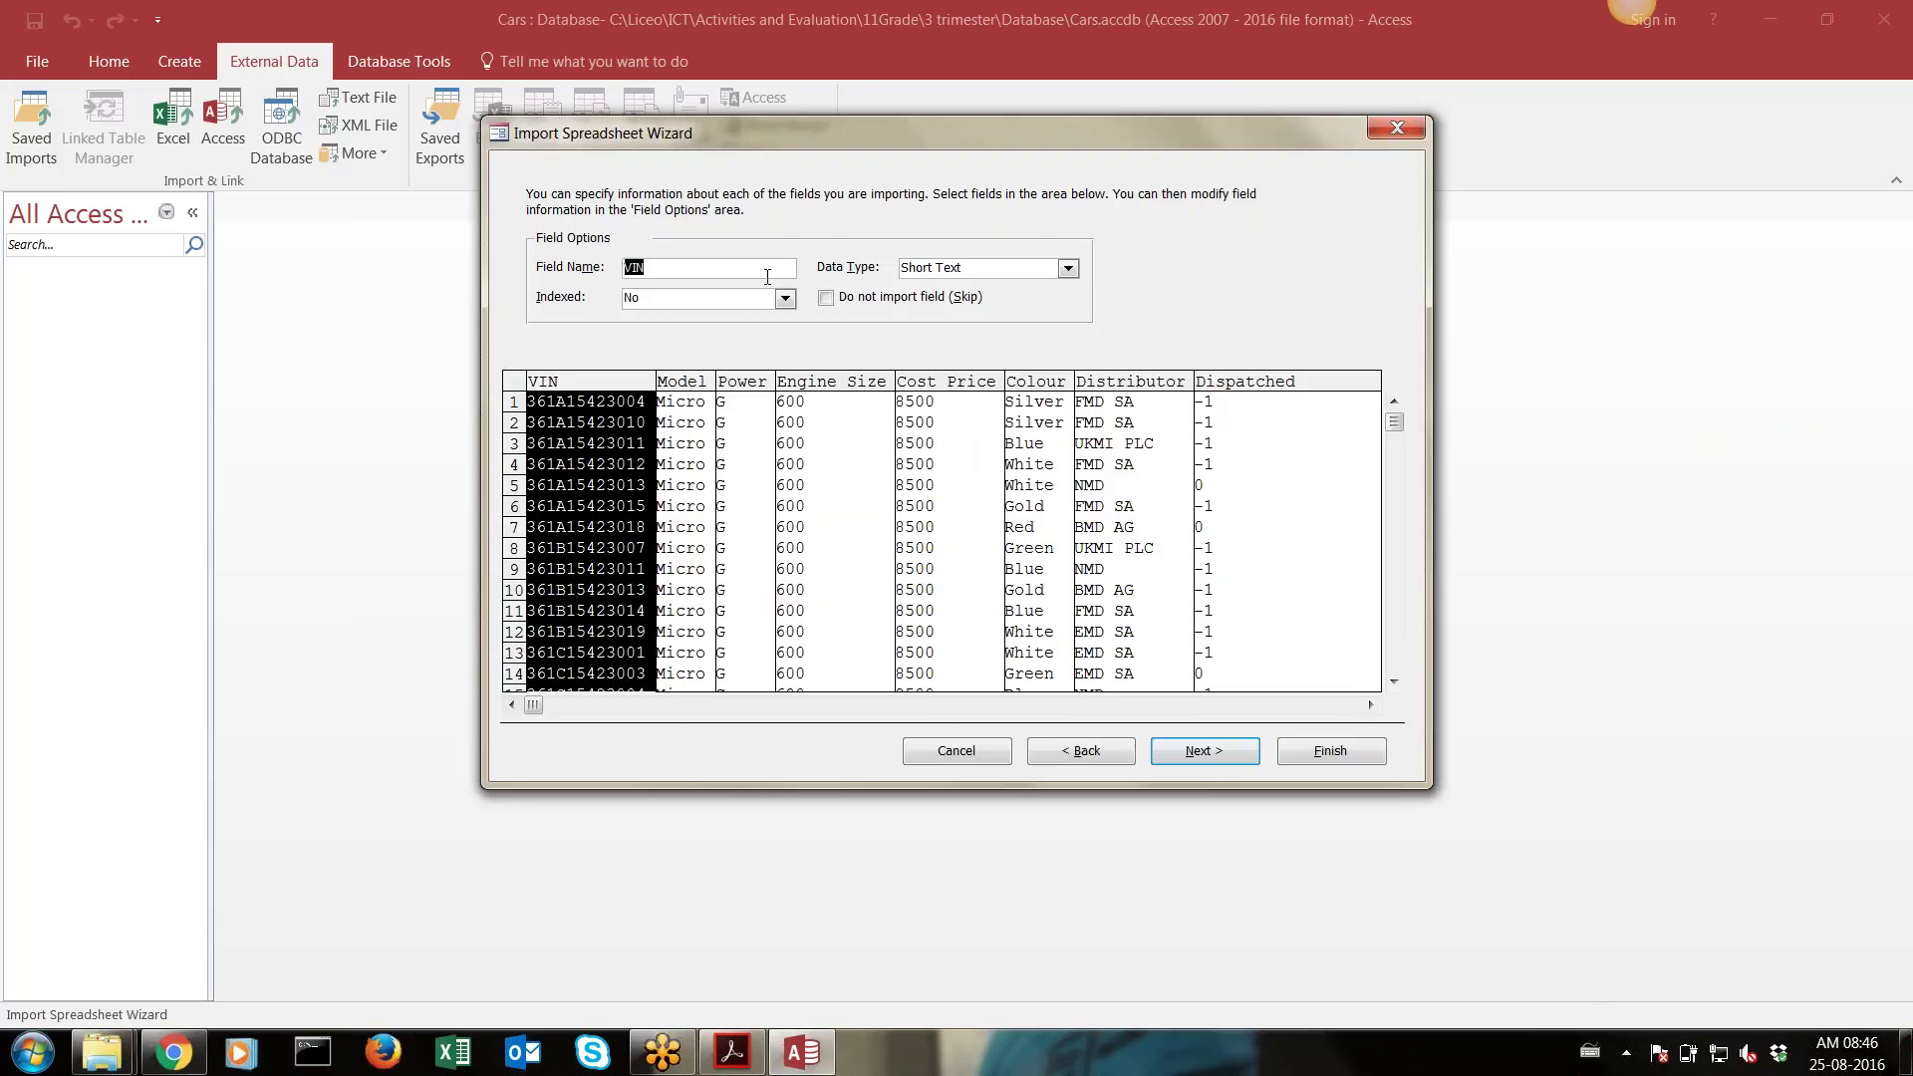
left_click(1067, 270)
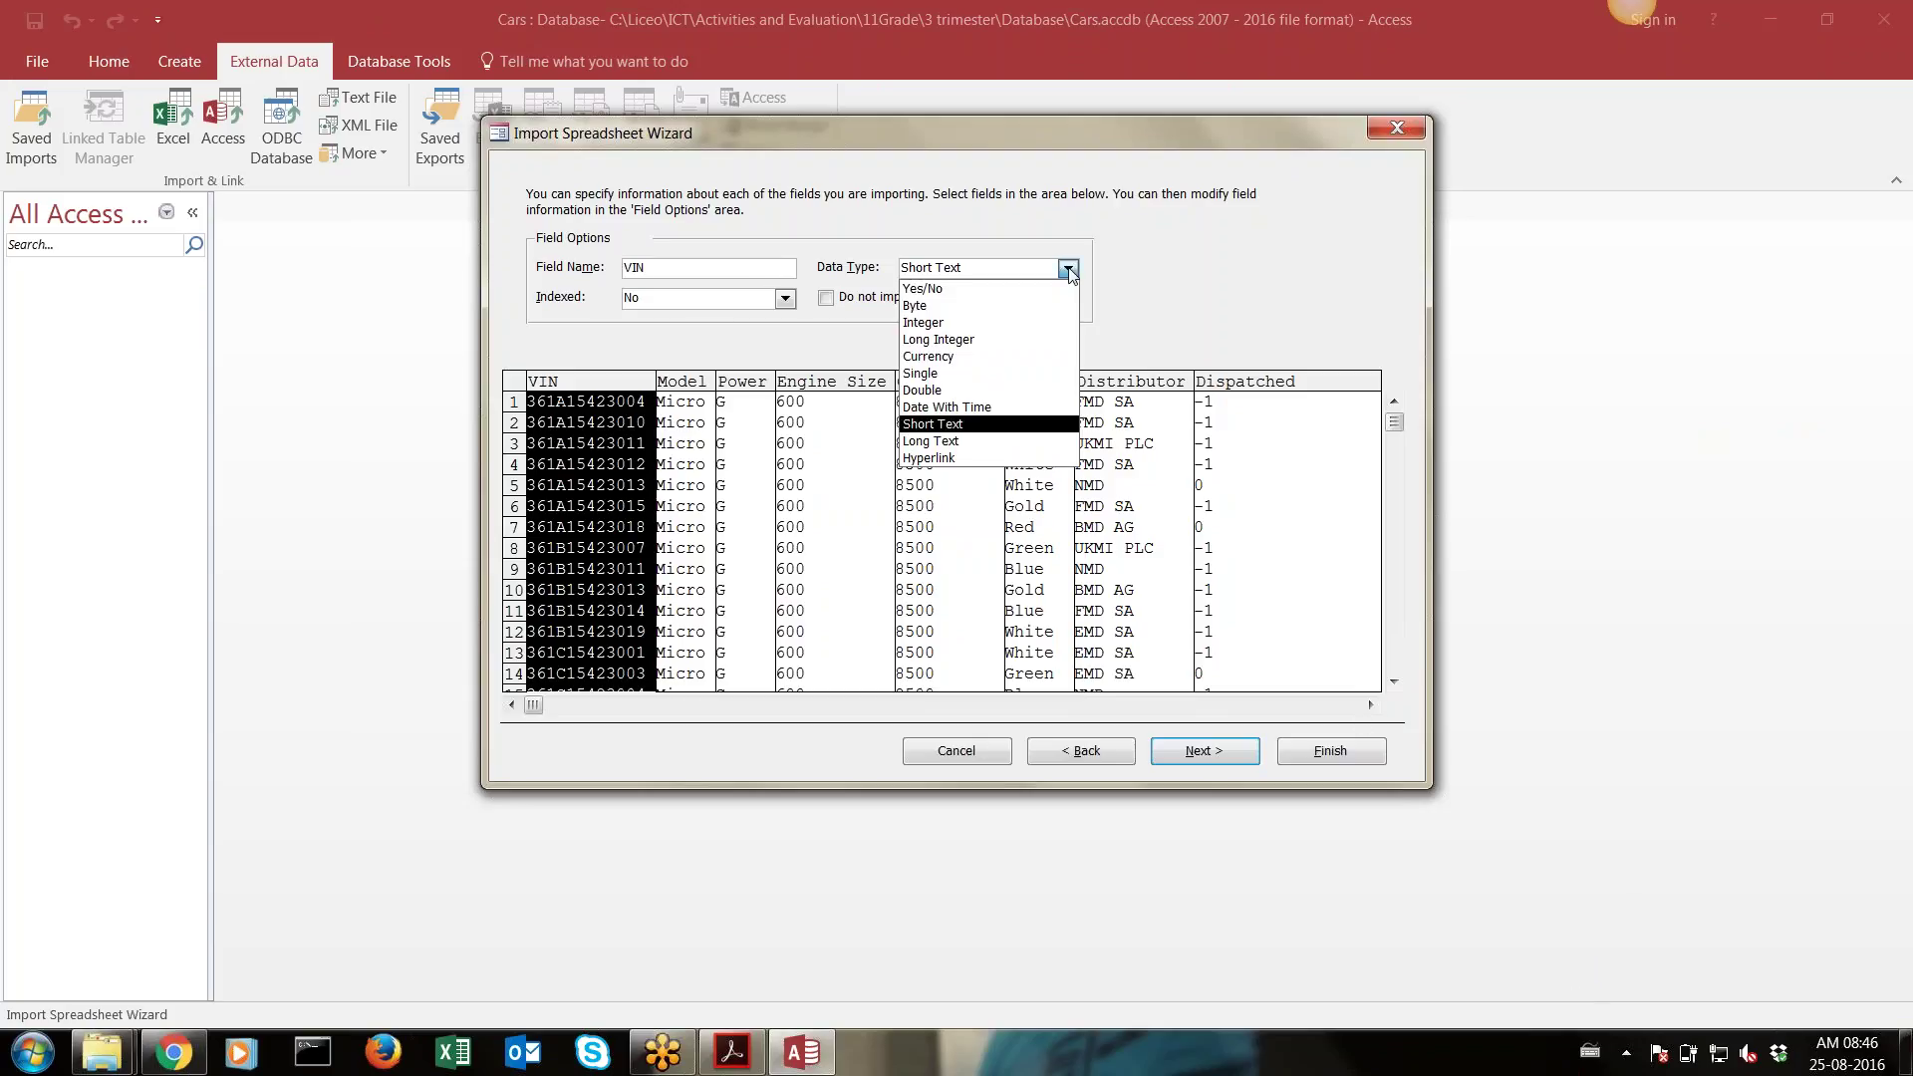
left_click(1017, 427)
key("alt+Tab")
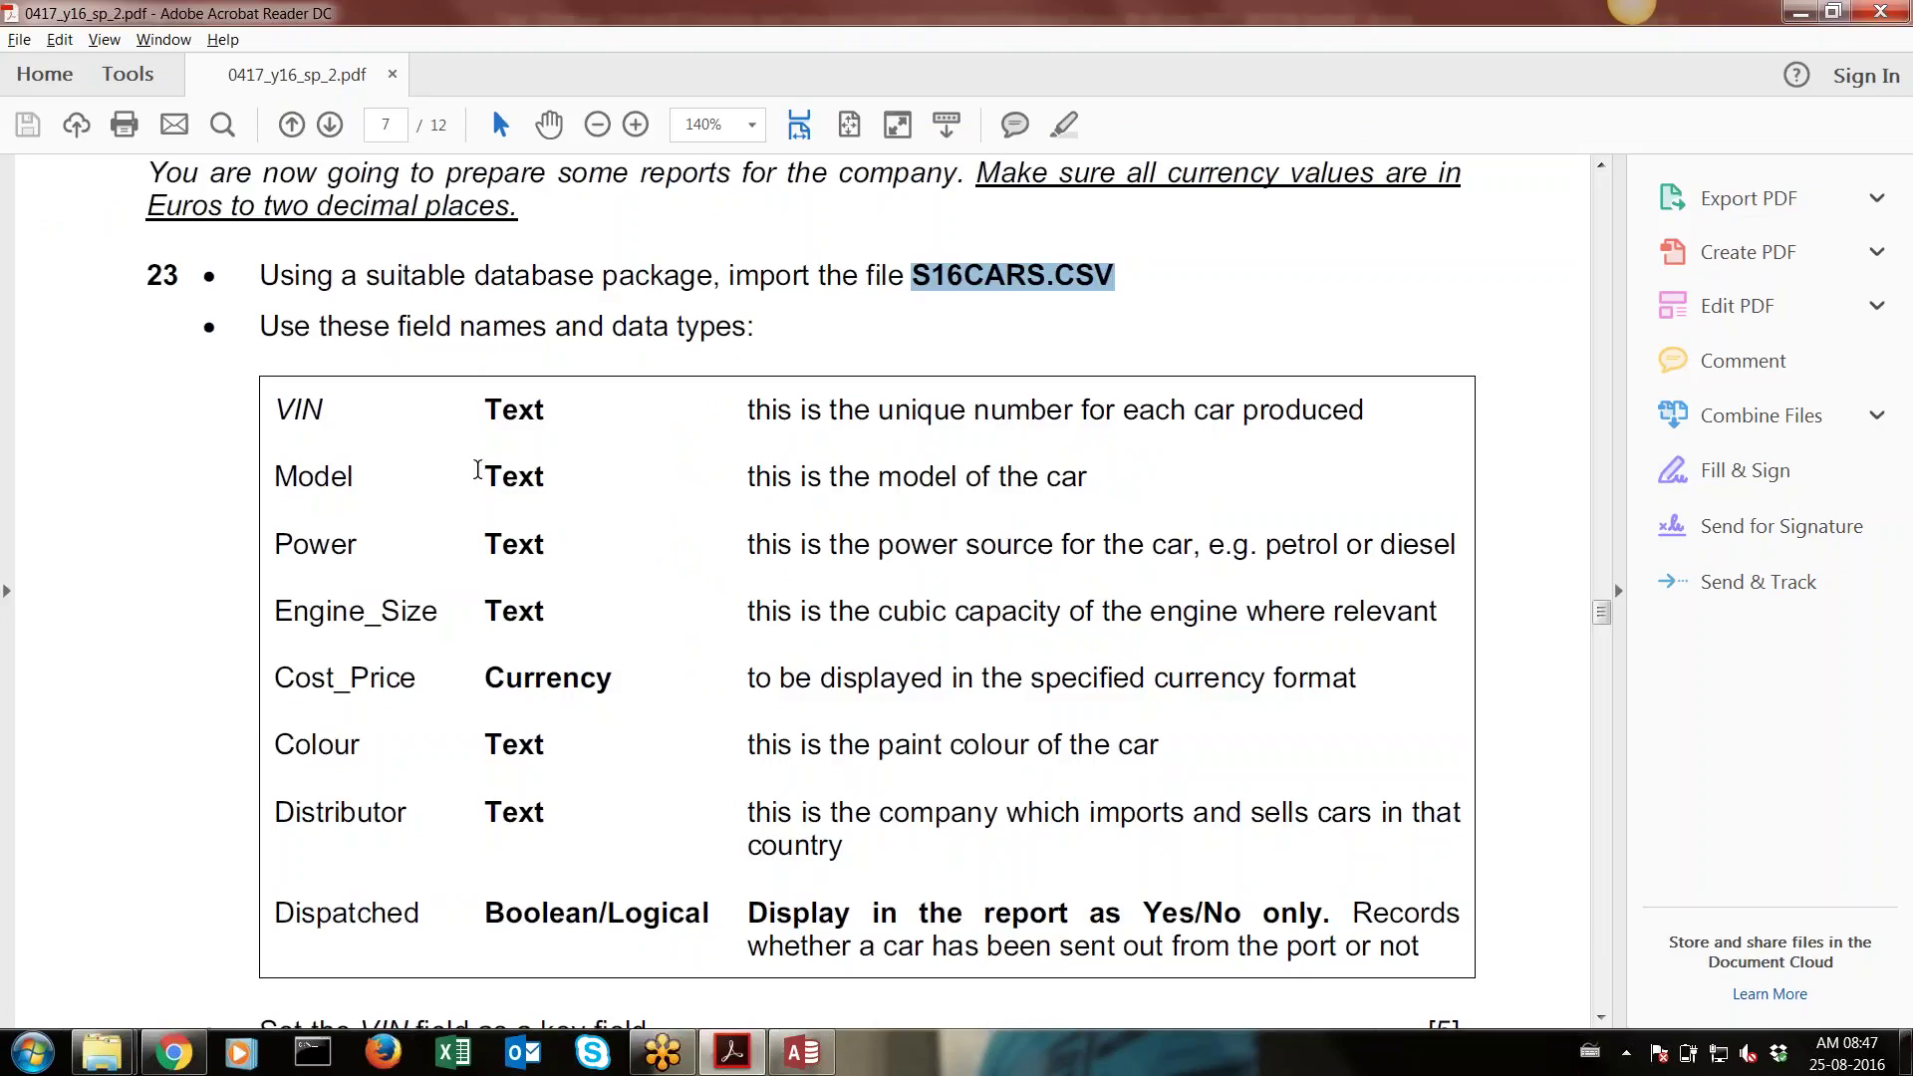
key("alt+Tab")
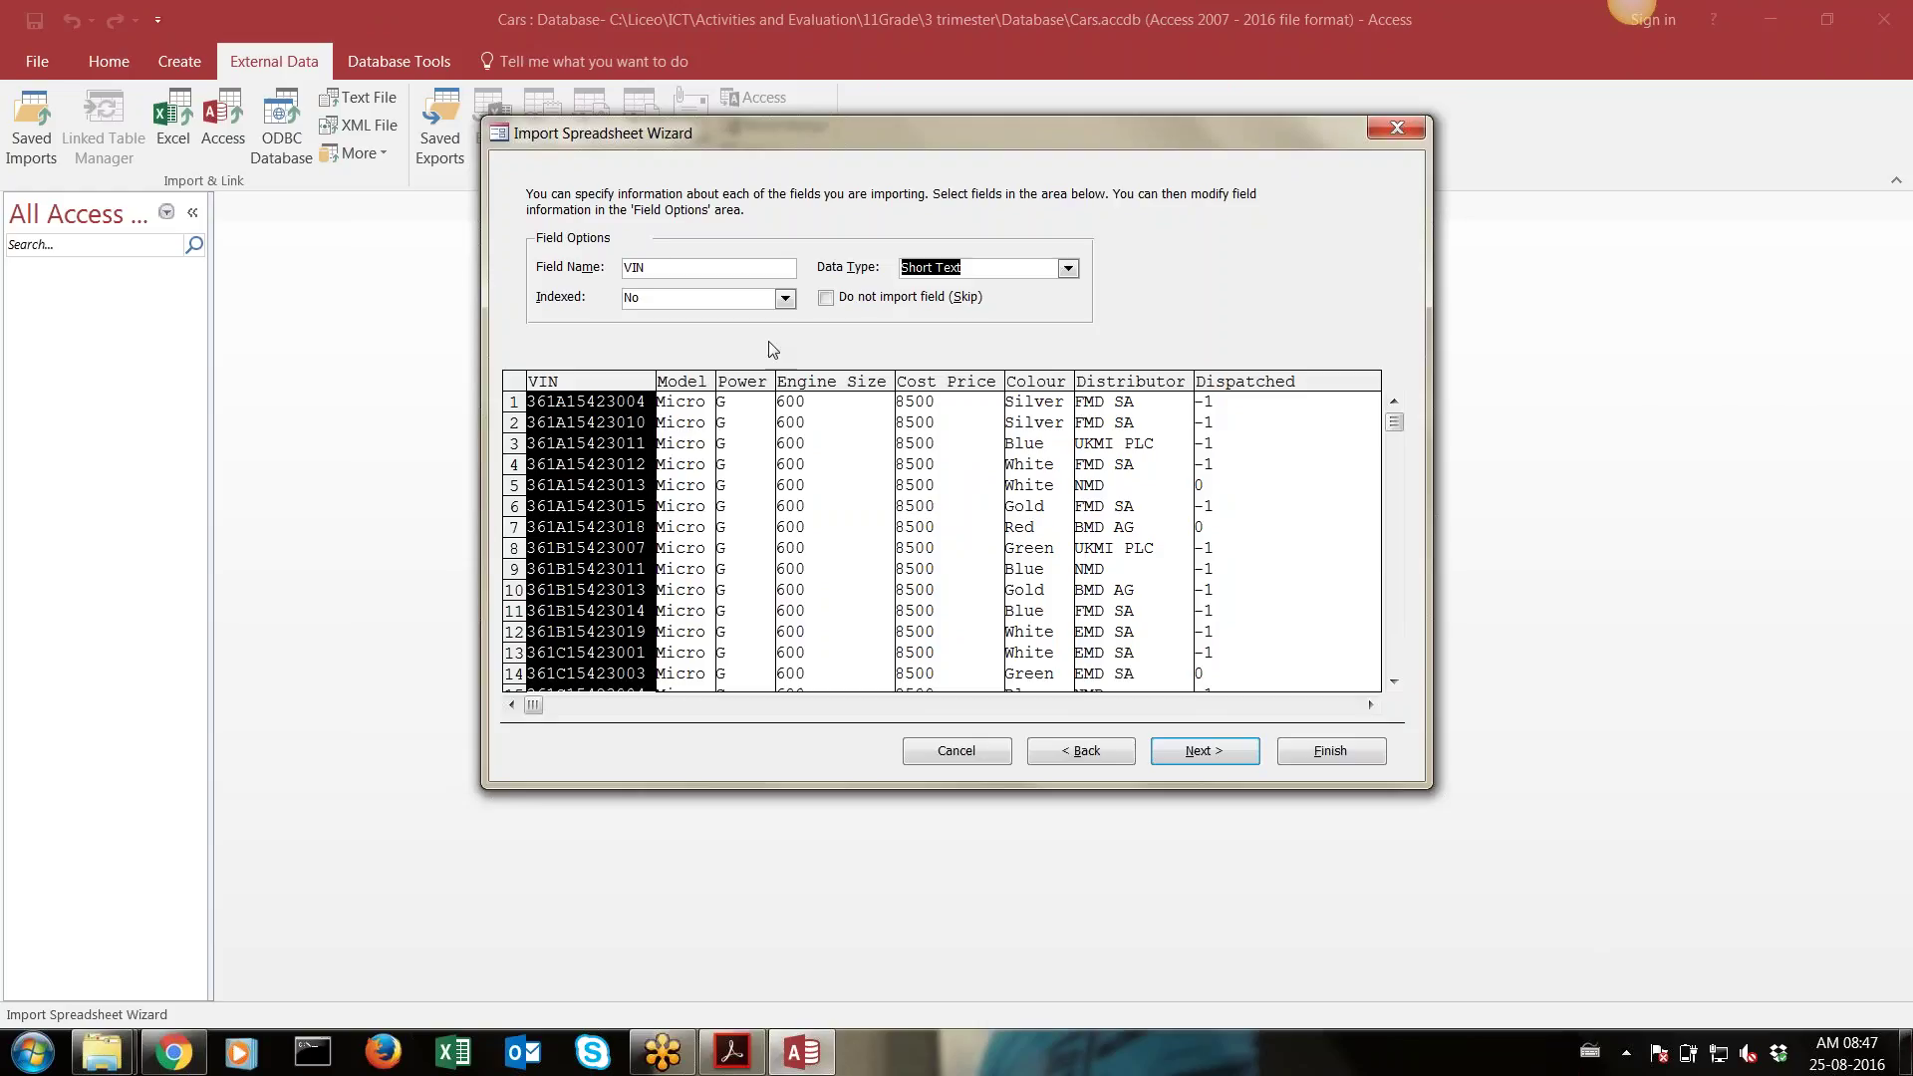
Inspect the data types of the VIN, Model and Power fields and compare them with the PDF table
left_click(687, 382)
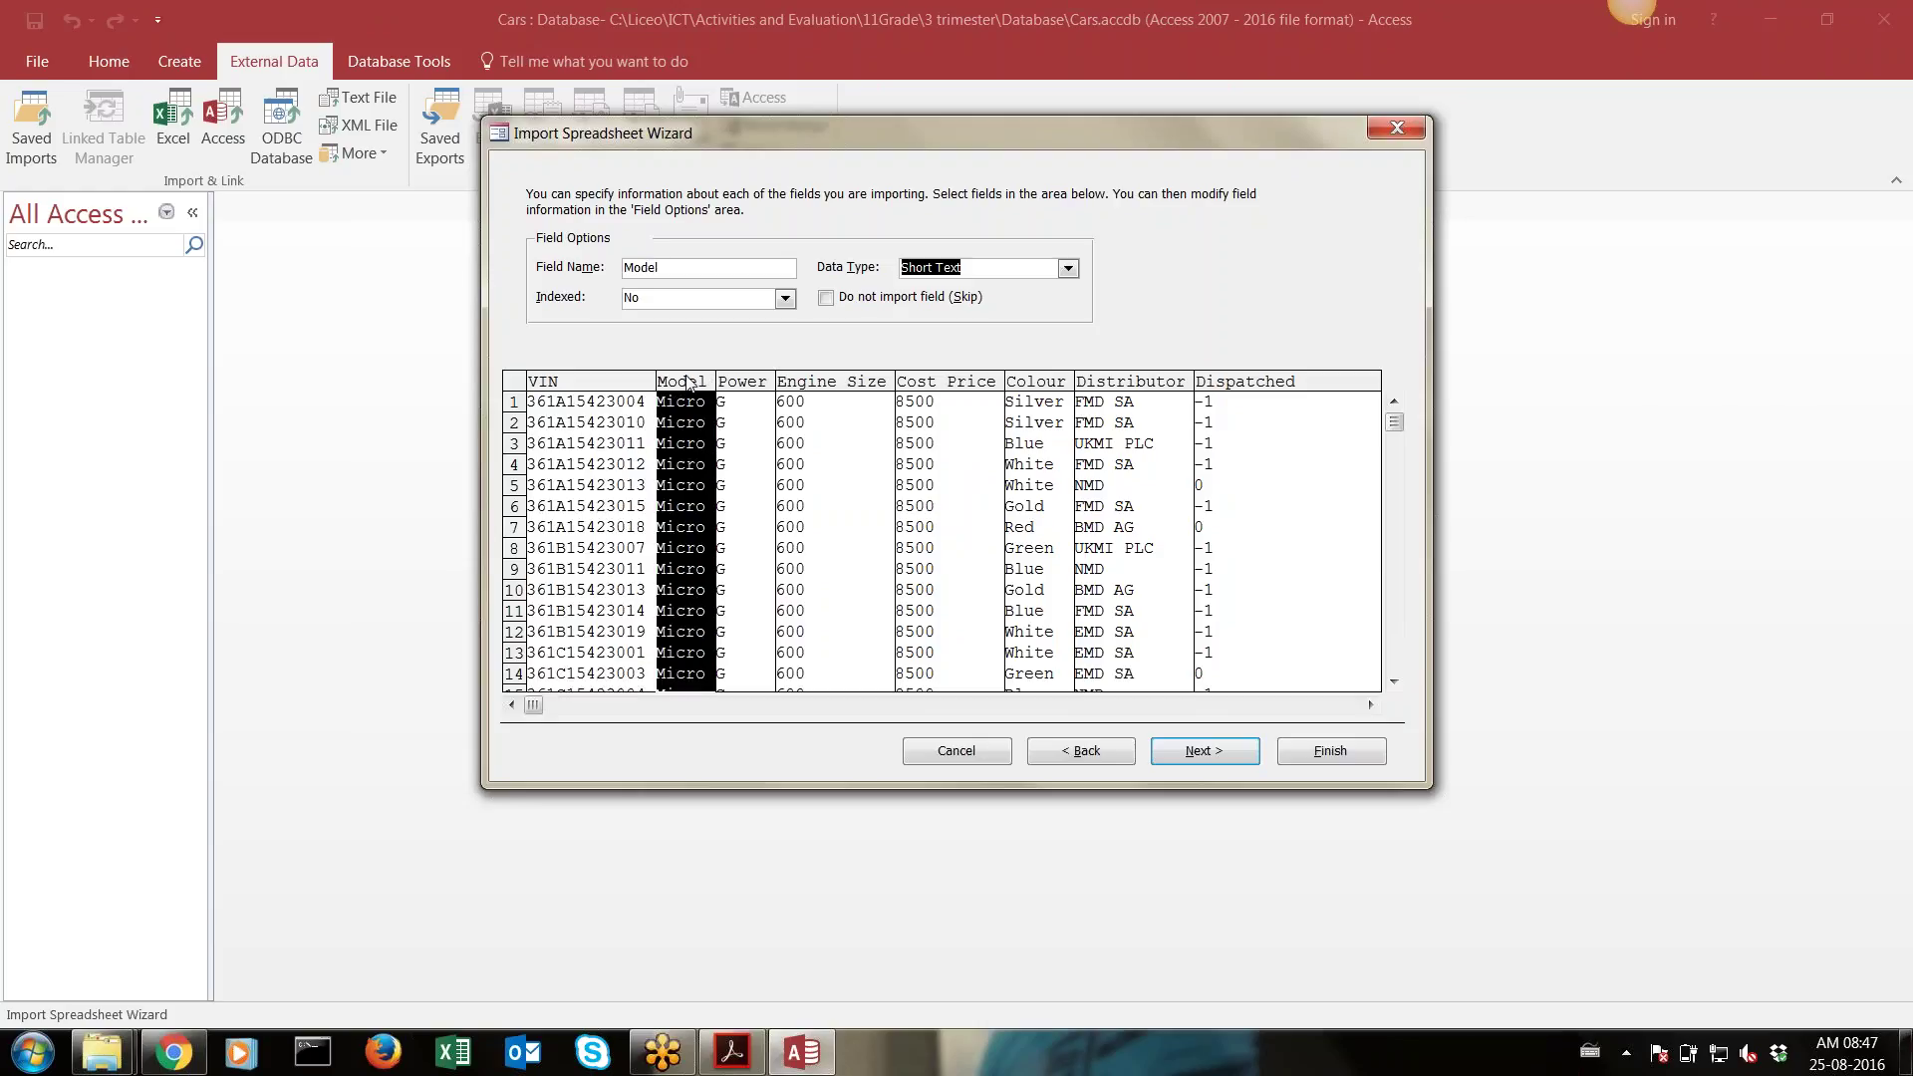
left_click(615, 384)
left_click(663, 383)
left_click(652, 384)
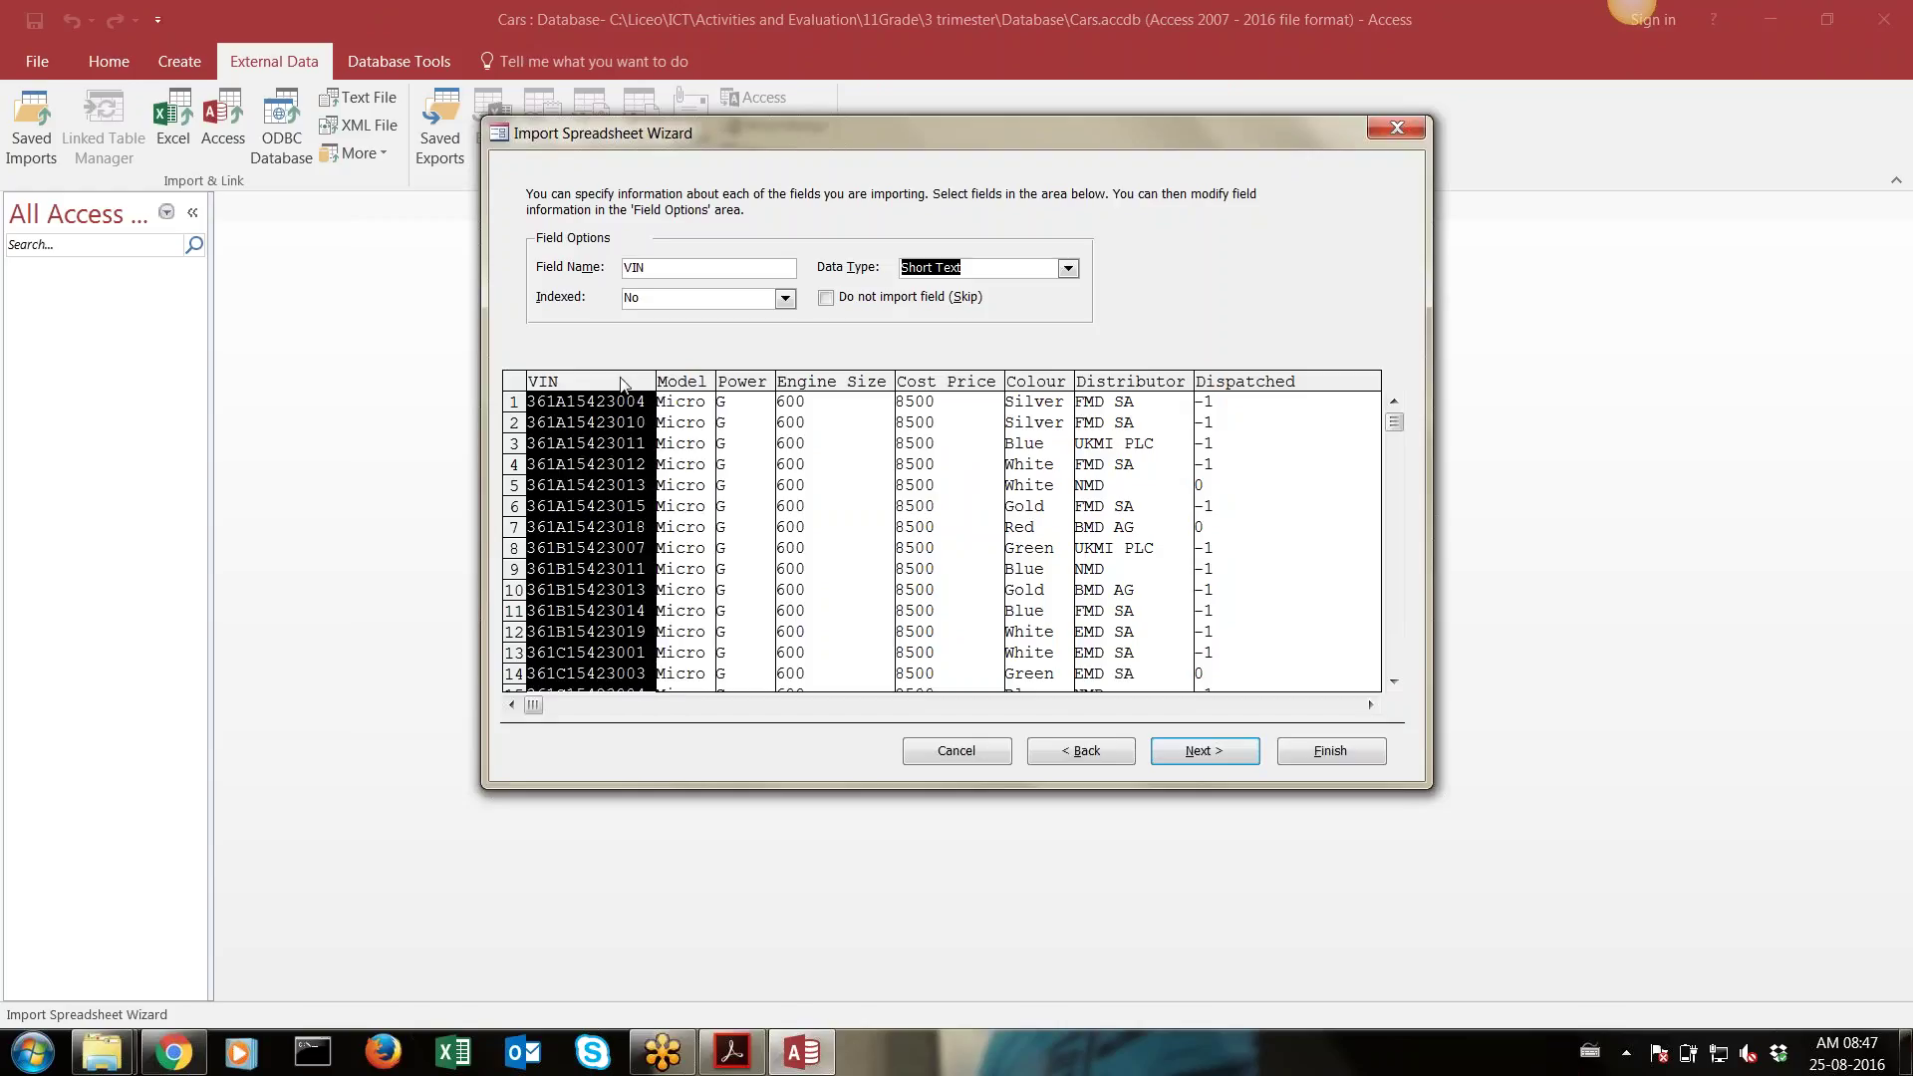
left_click(674, 384)
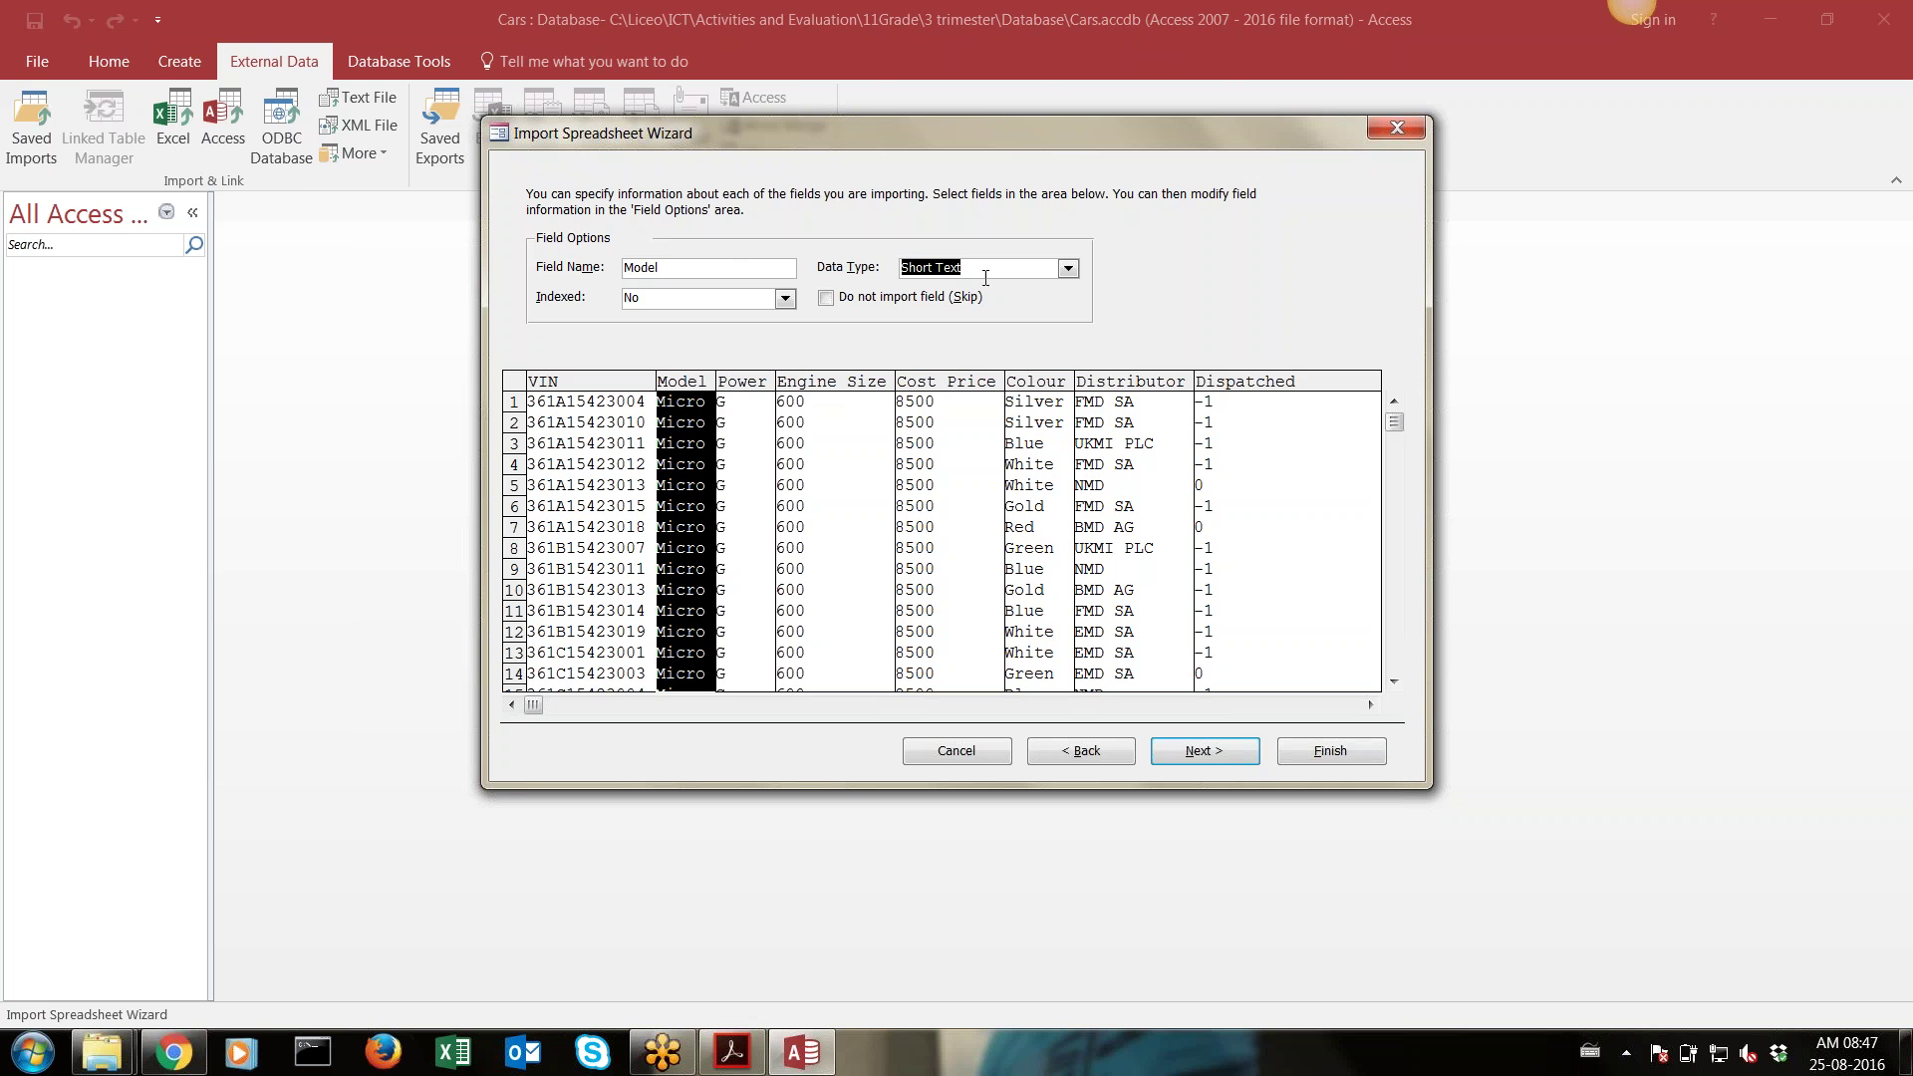
key("alt+Tab")
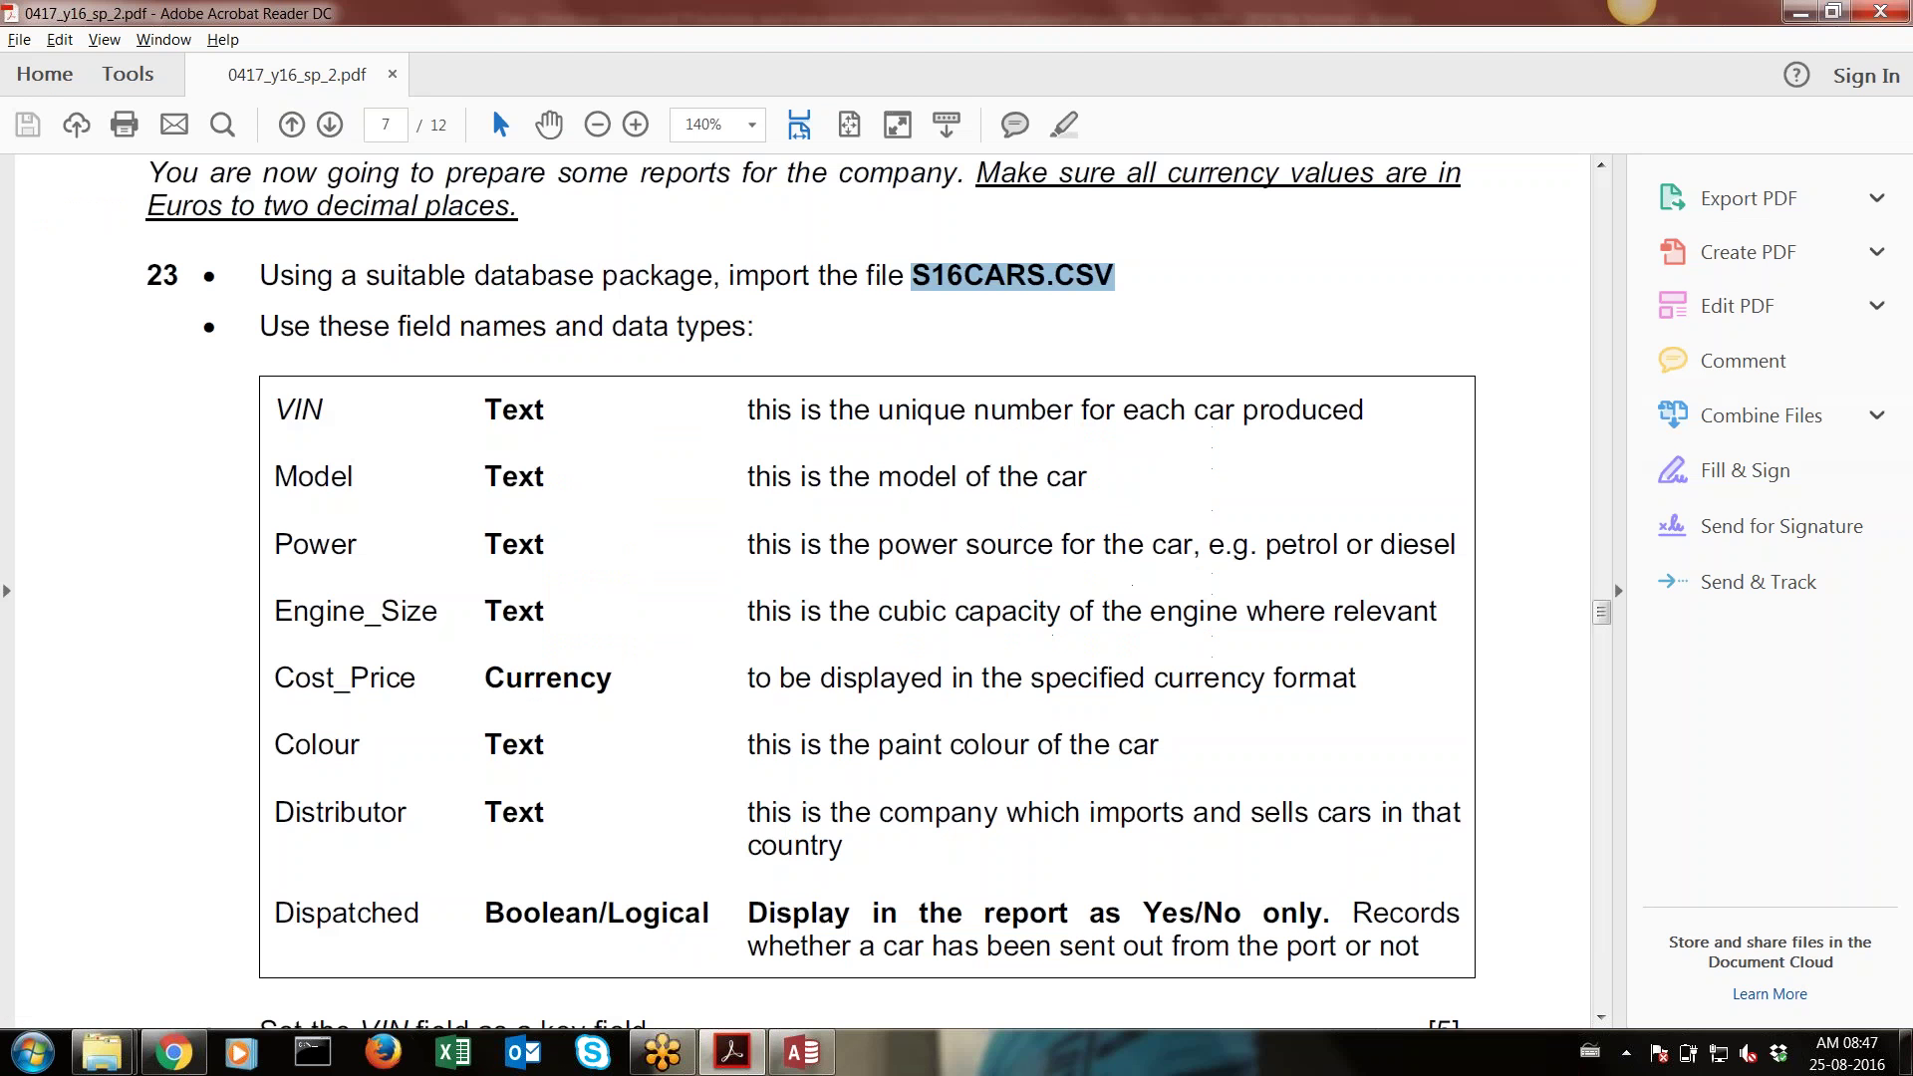
key("alt+Tab")
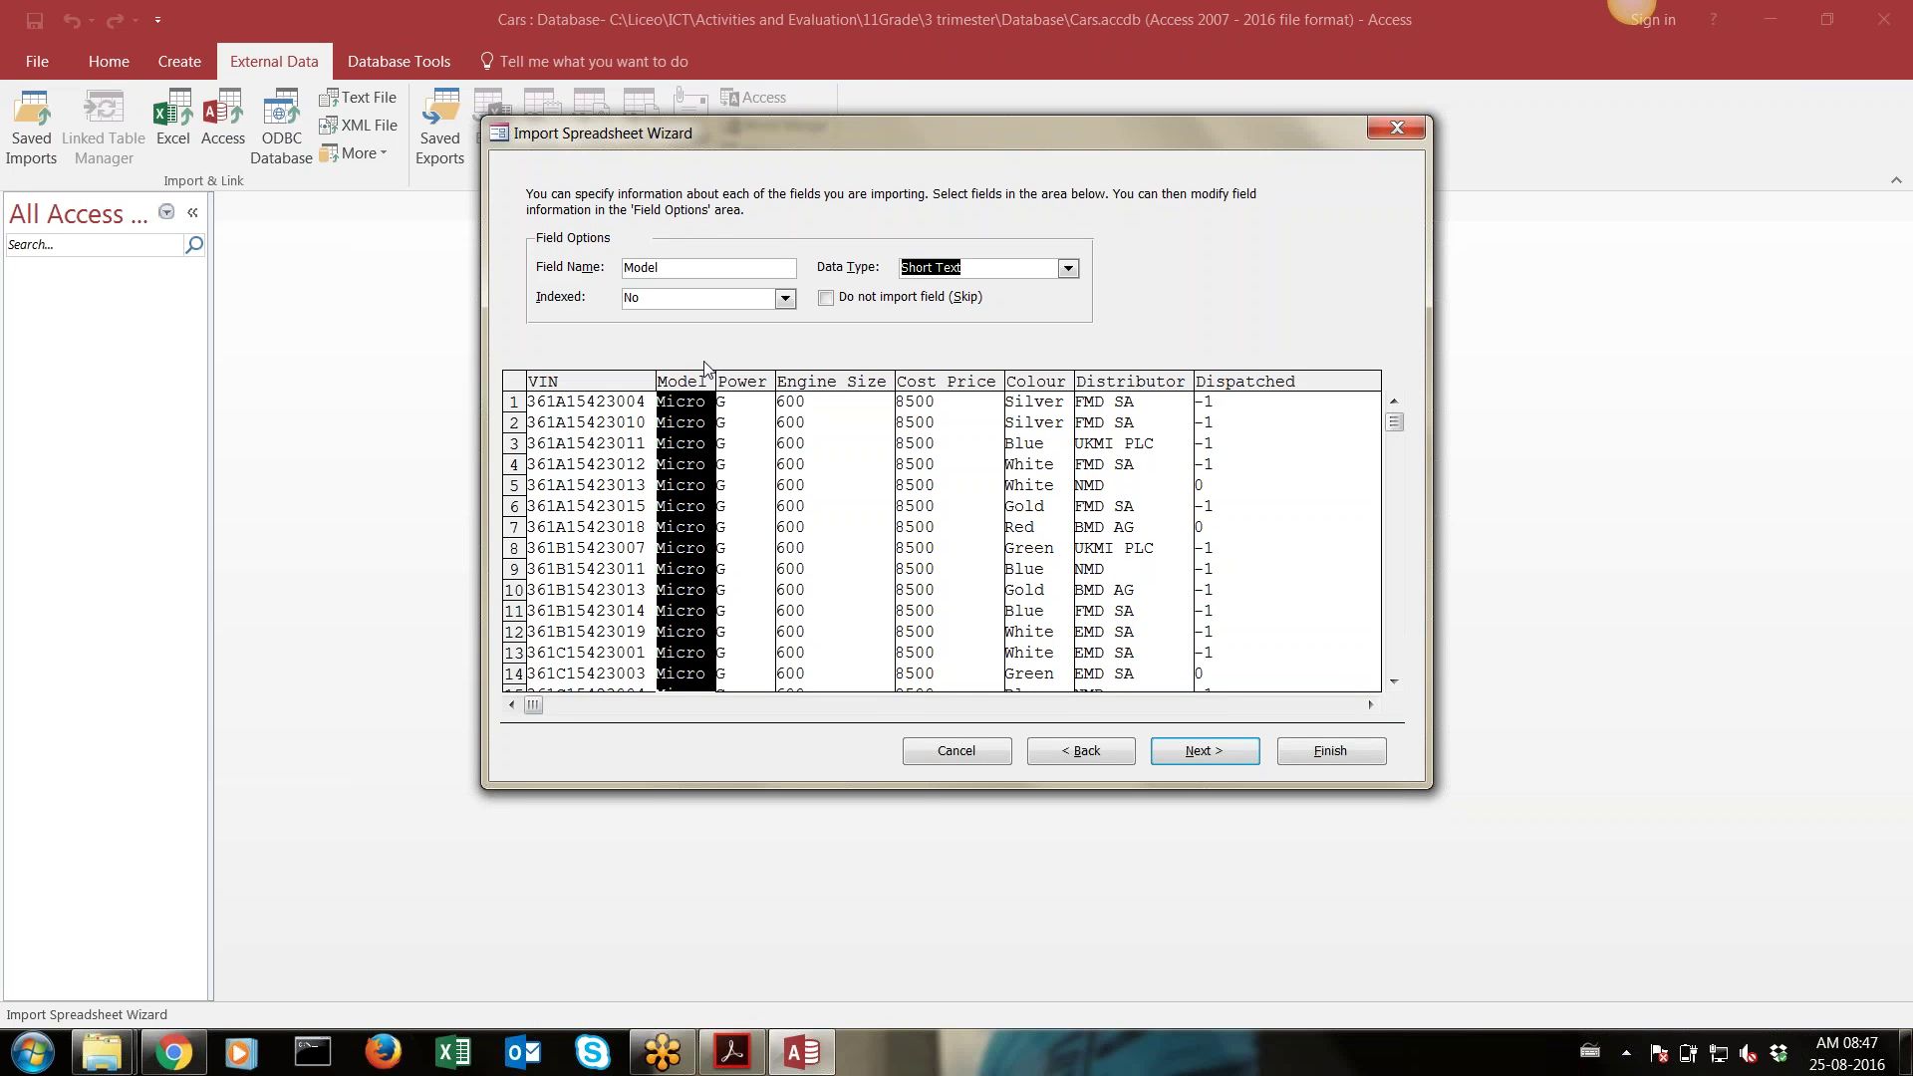
left_click(760, 384)
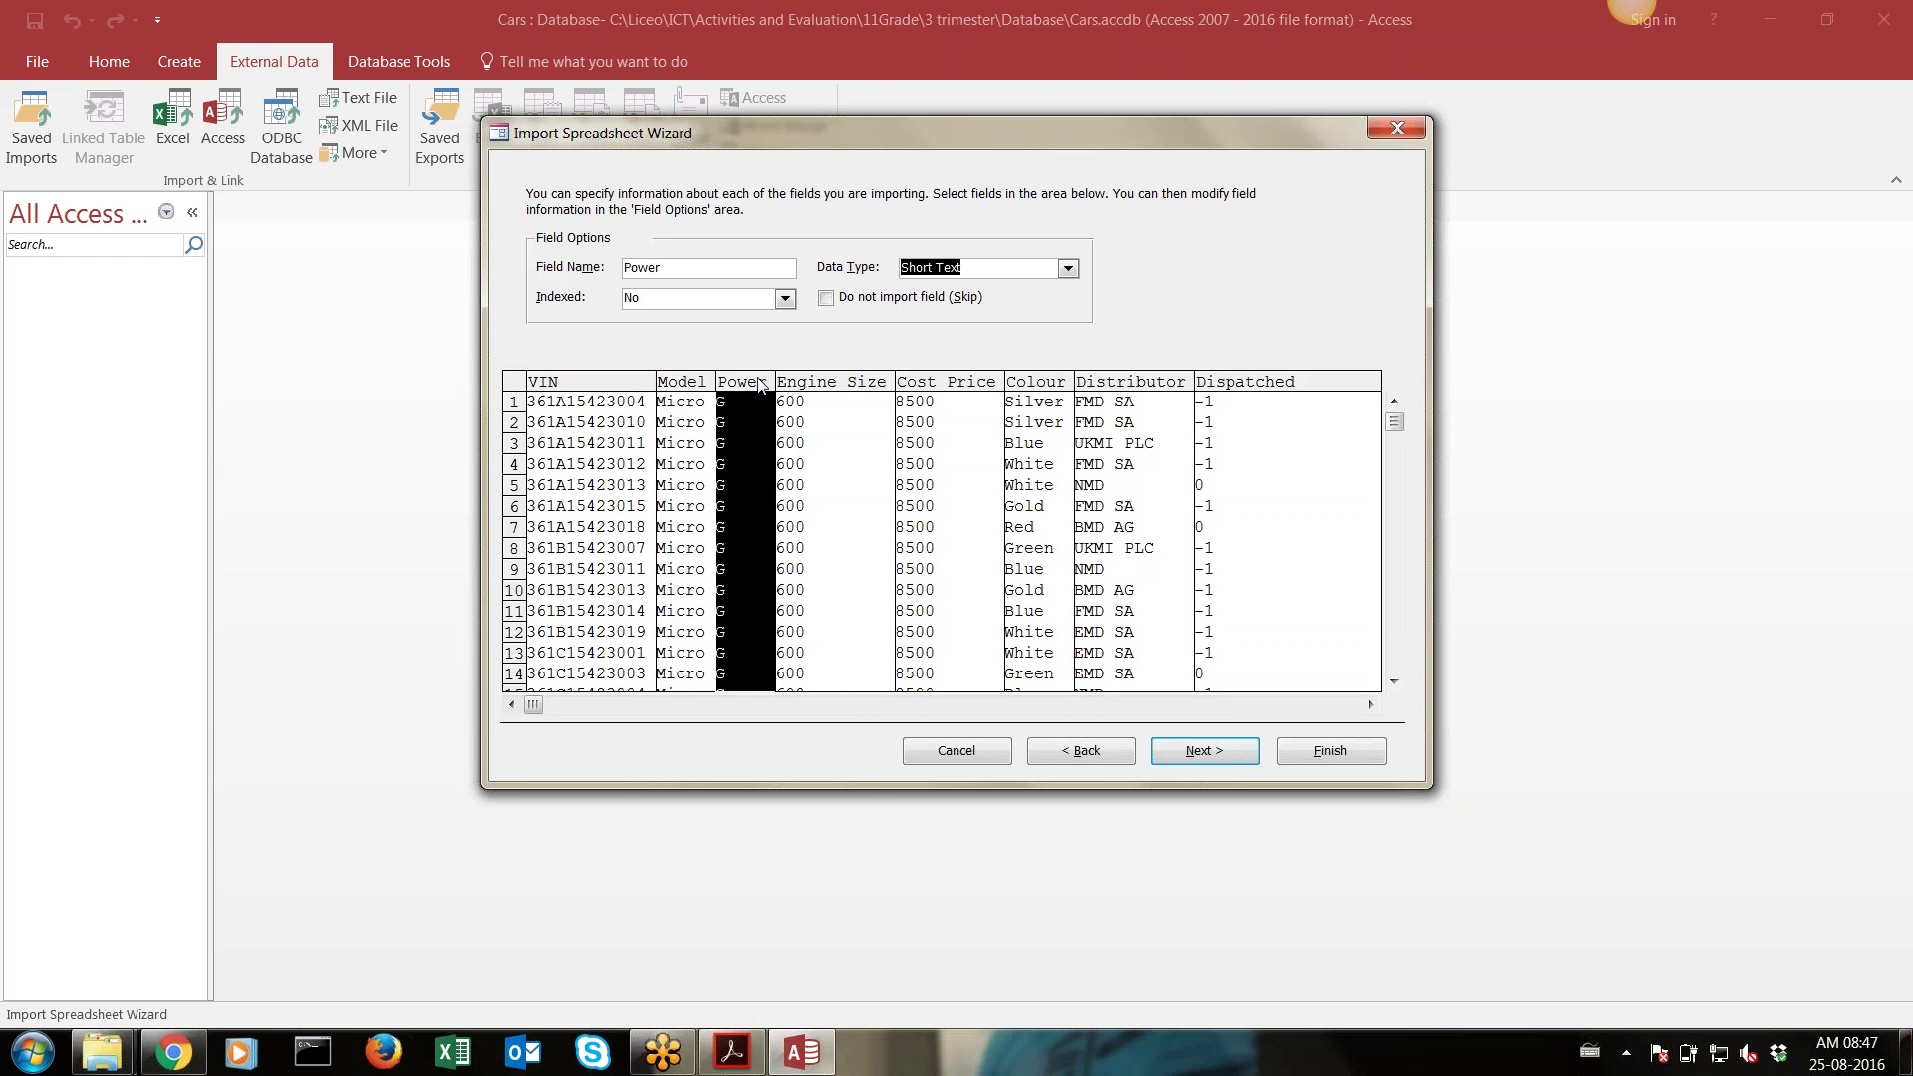
Check the PDF table for the required type and set the Engine_Size field's data type to Short Text
key("alt+Tab")
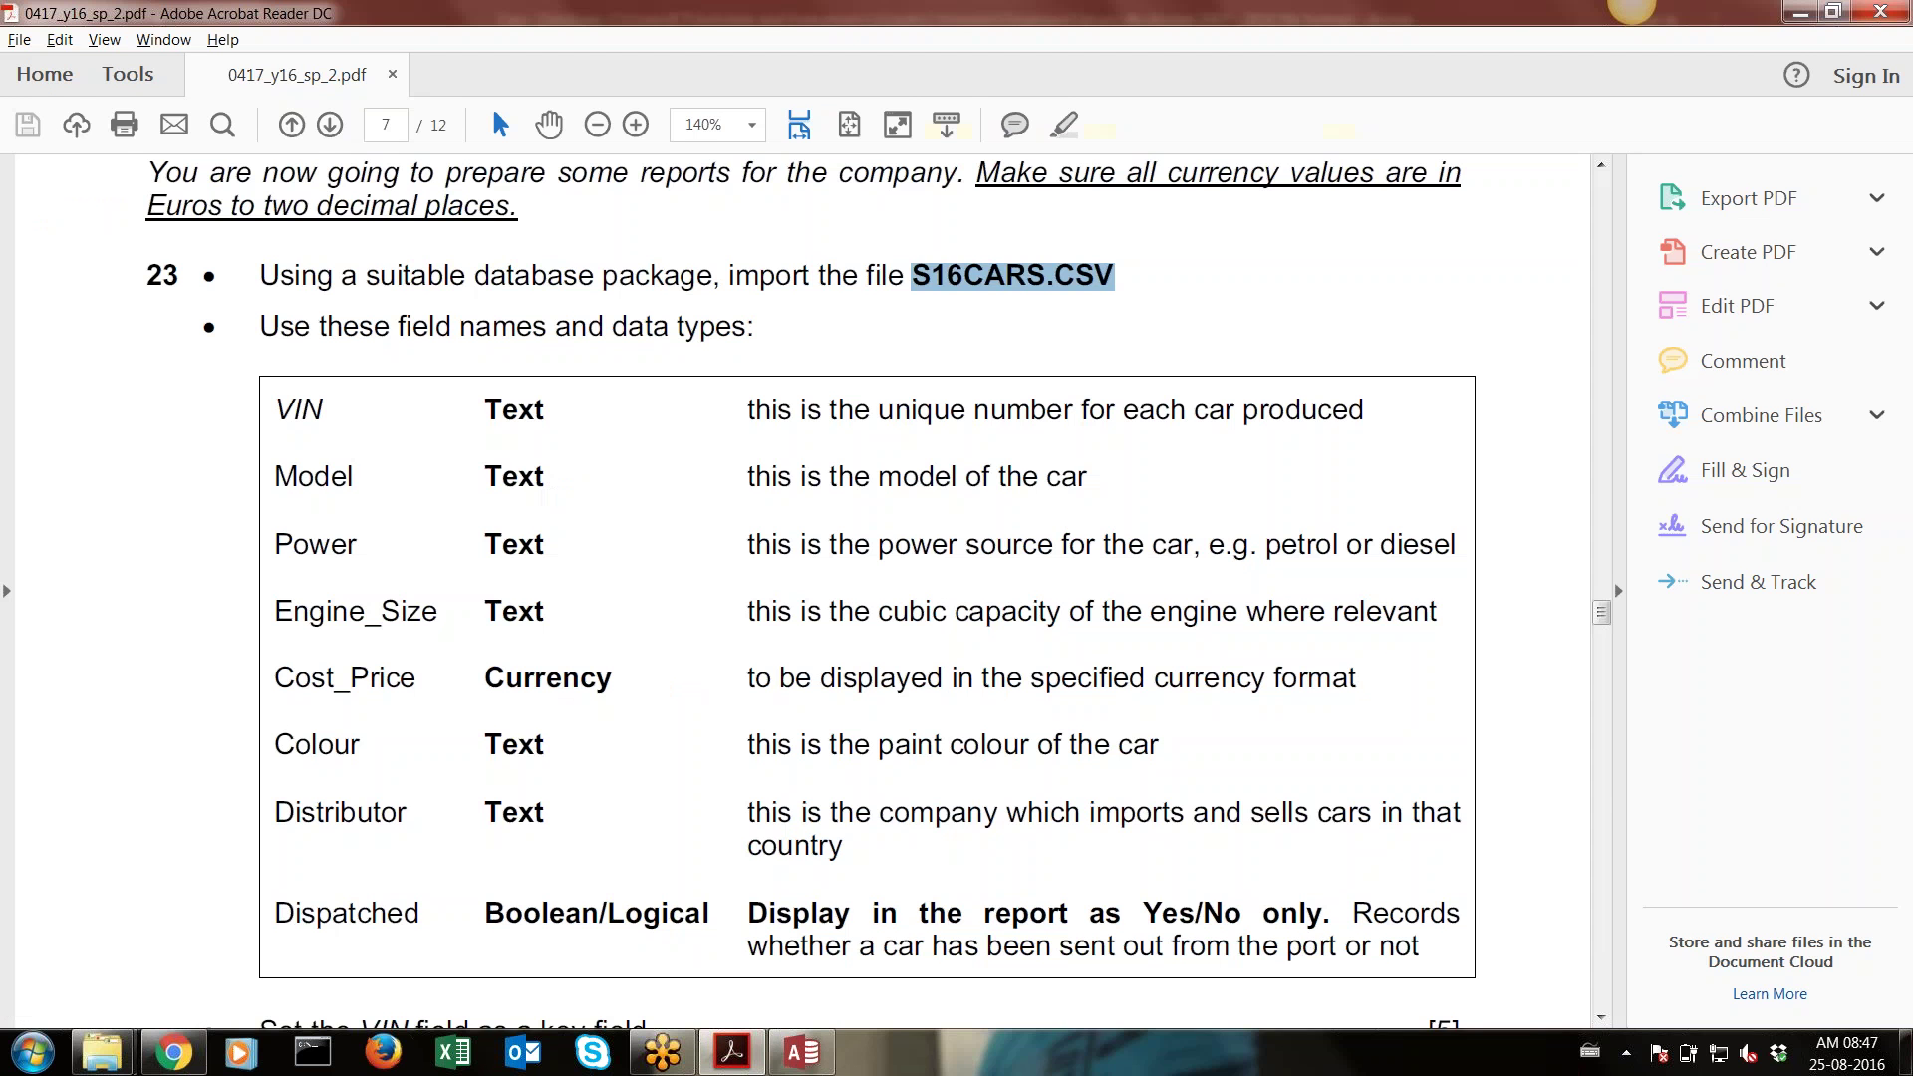
key("alt+Tab")
left_click(800, 382)
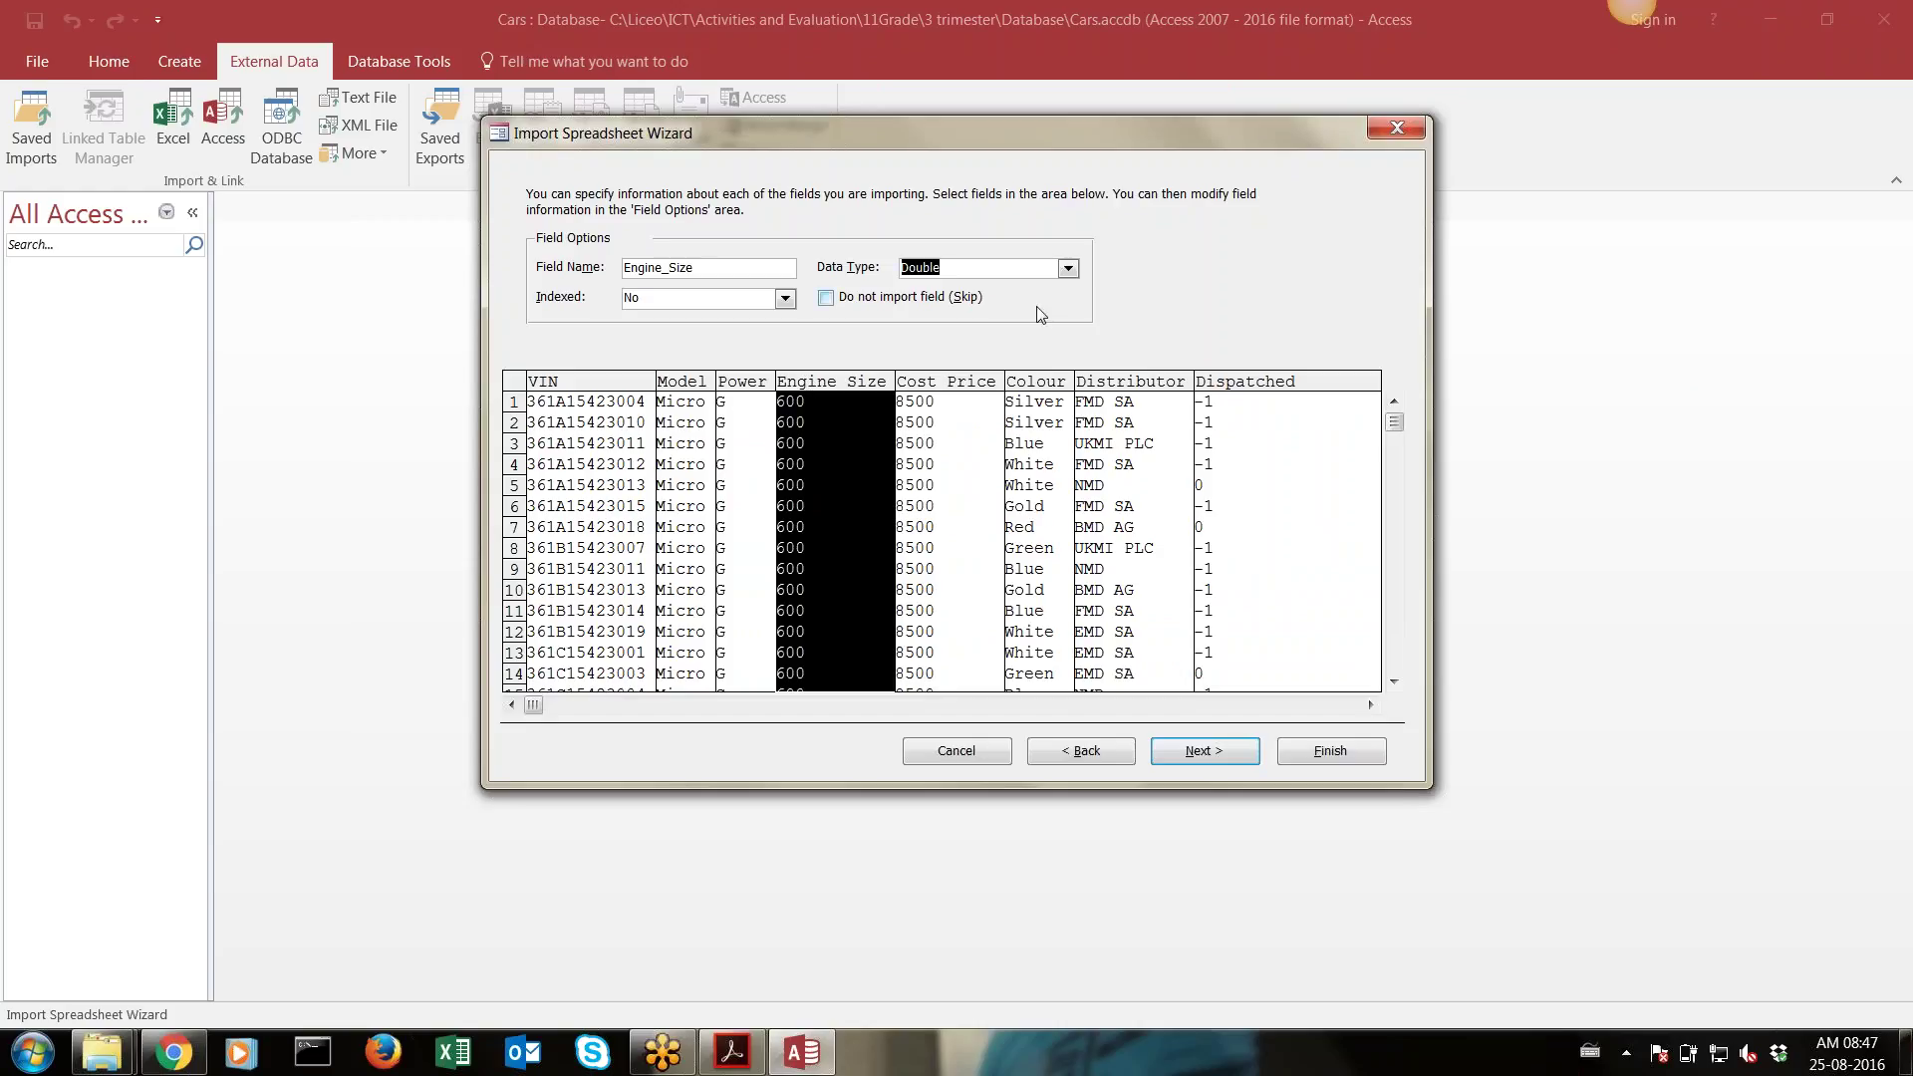
left_click(1068, 267)
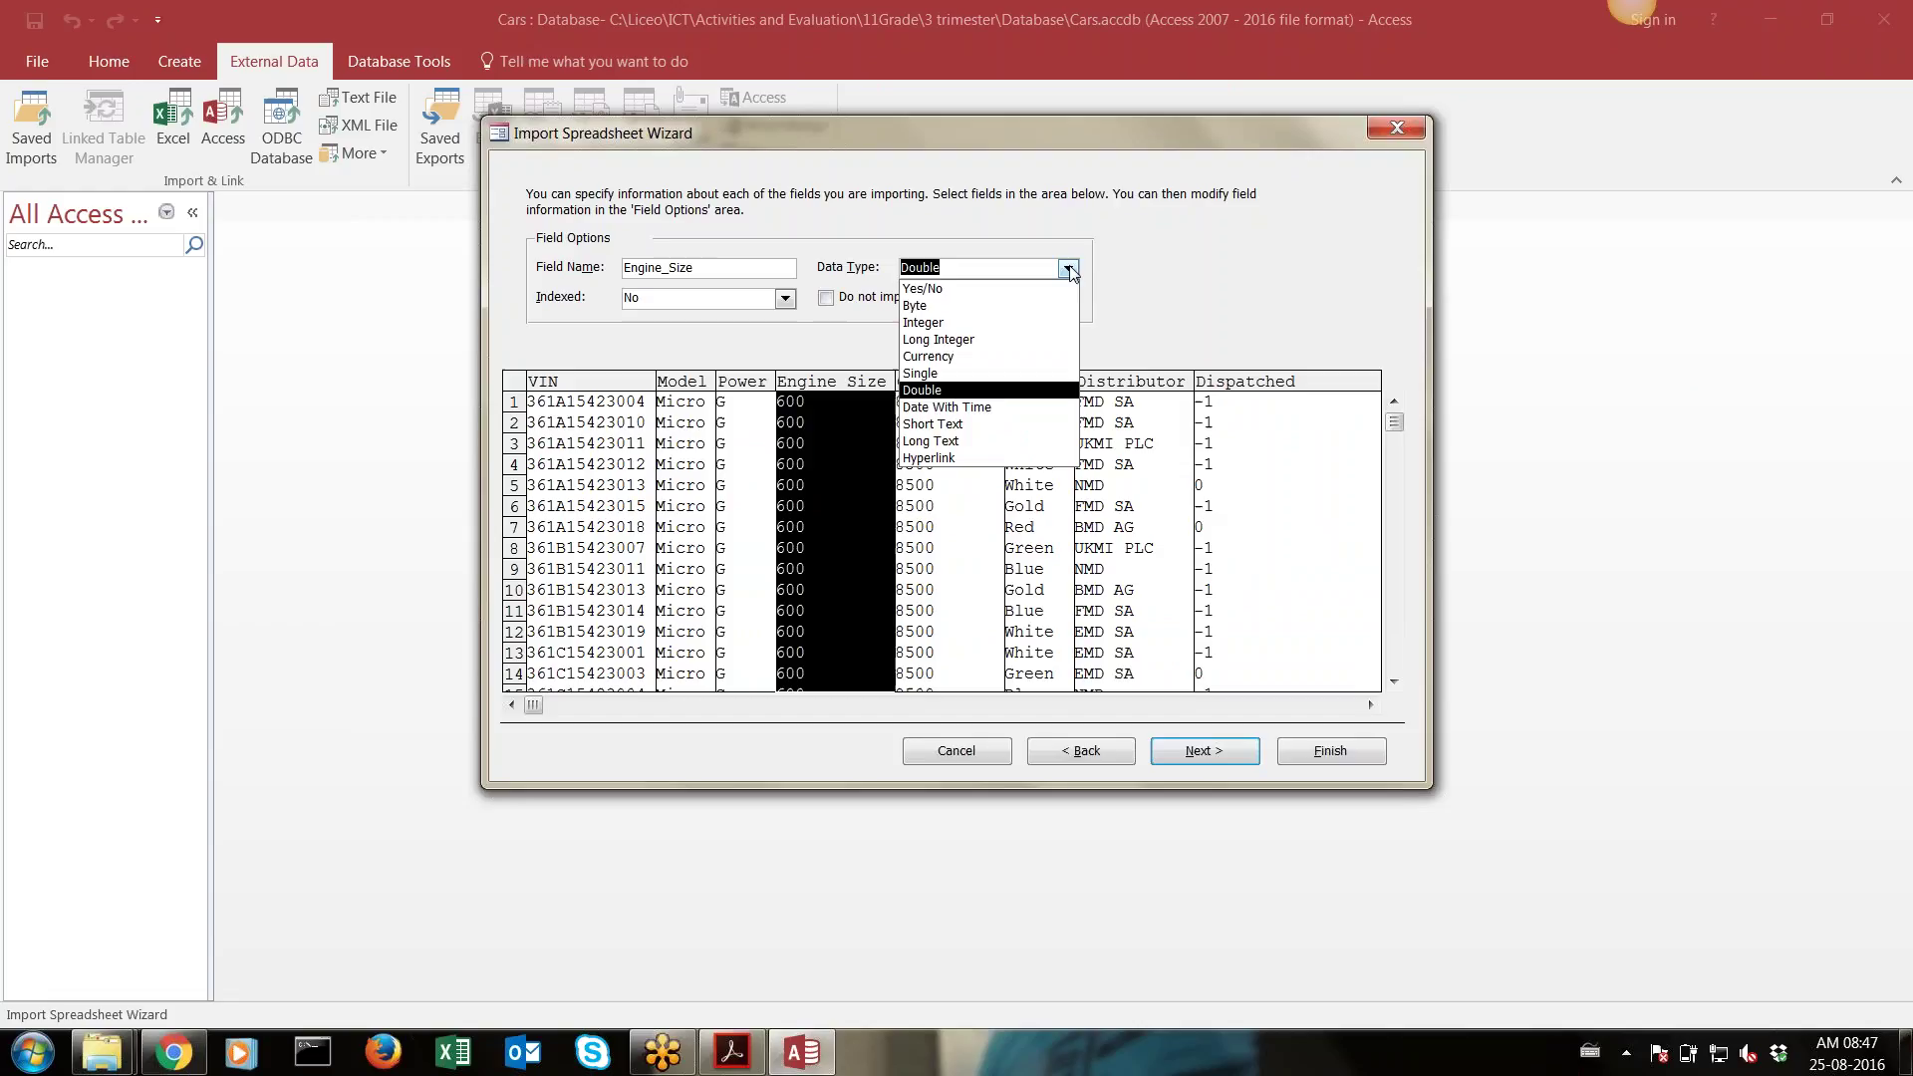
left_click(998, 424)
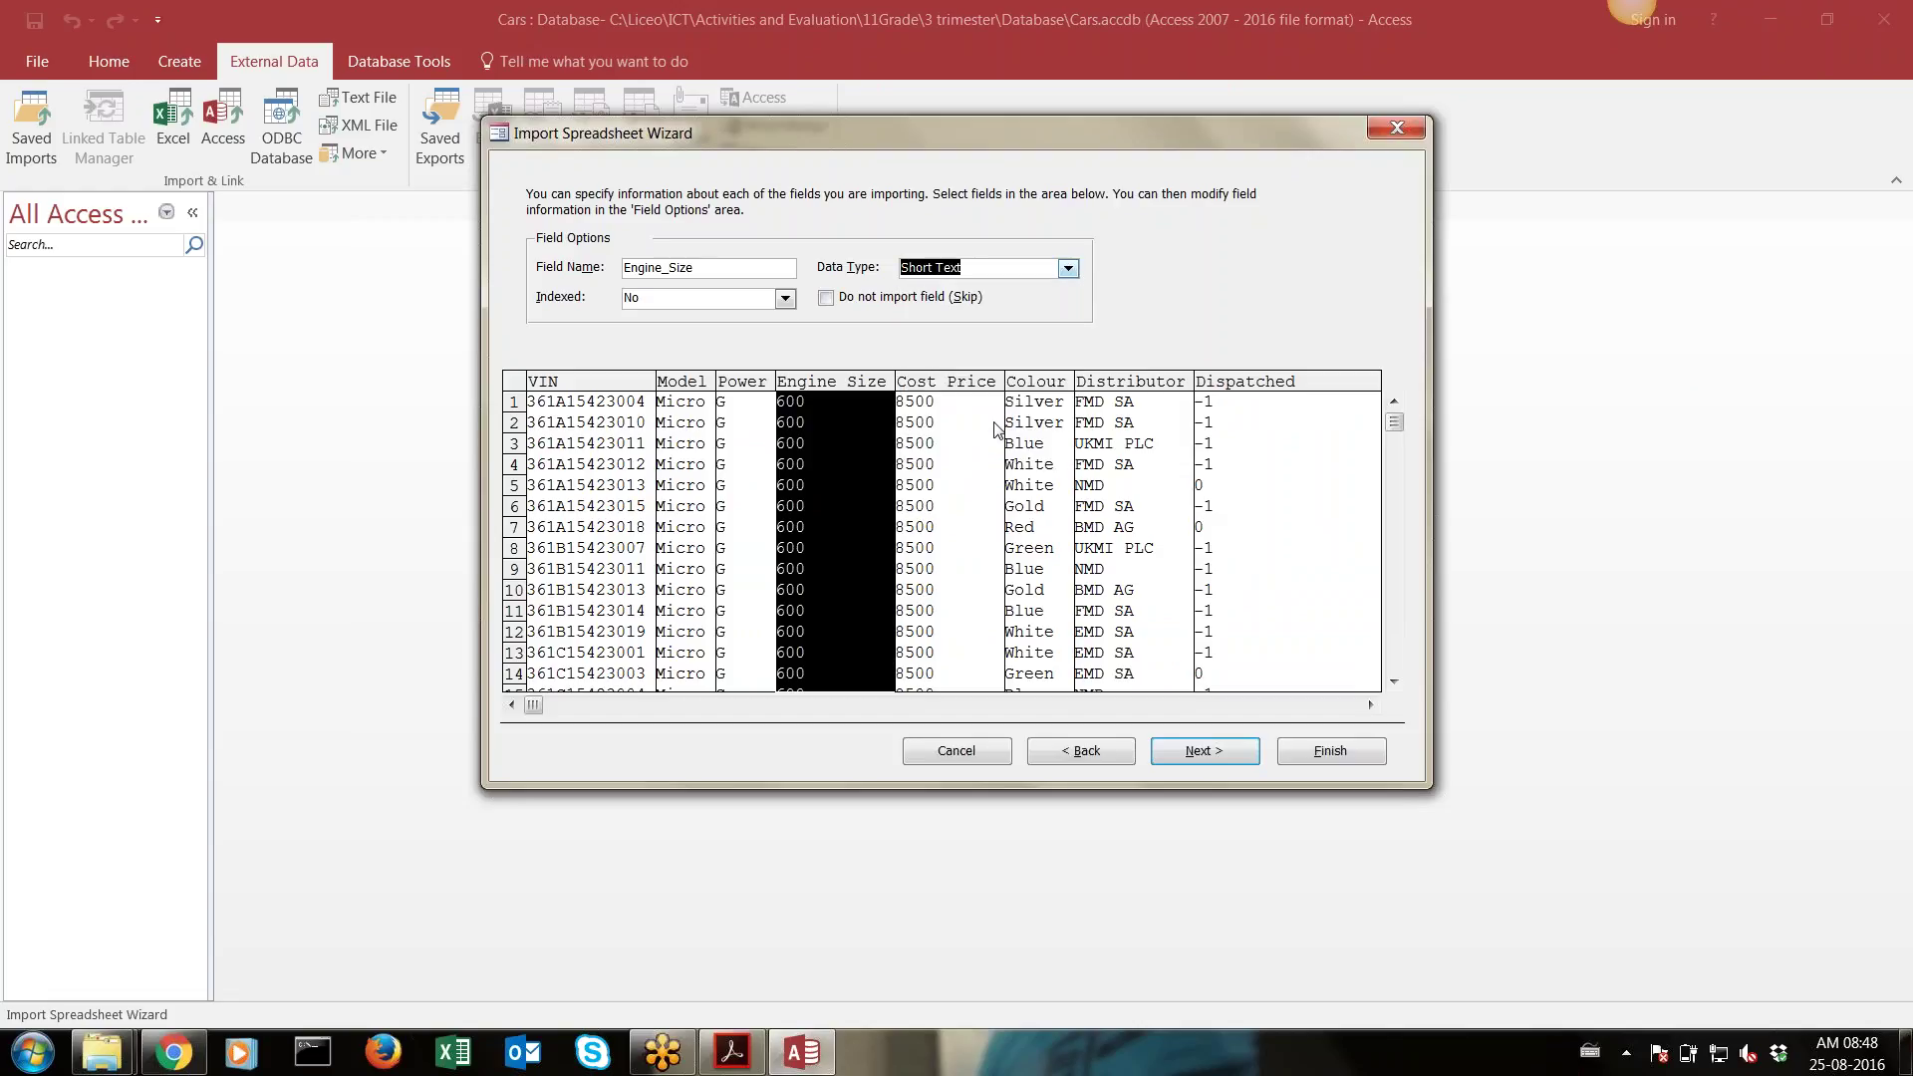
Compare the Cost_Price field with the PDF table and set its data type to Currency
left_click(967, 389)
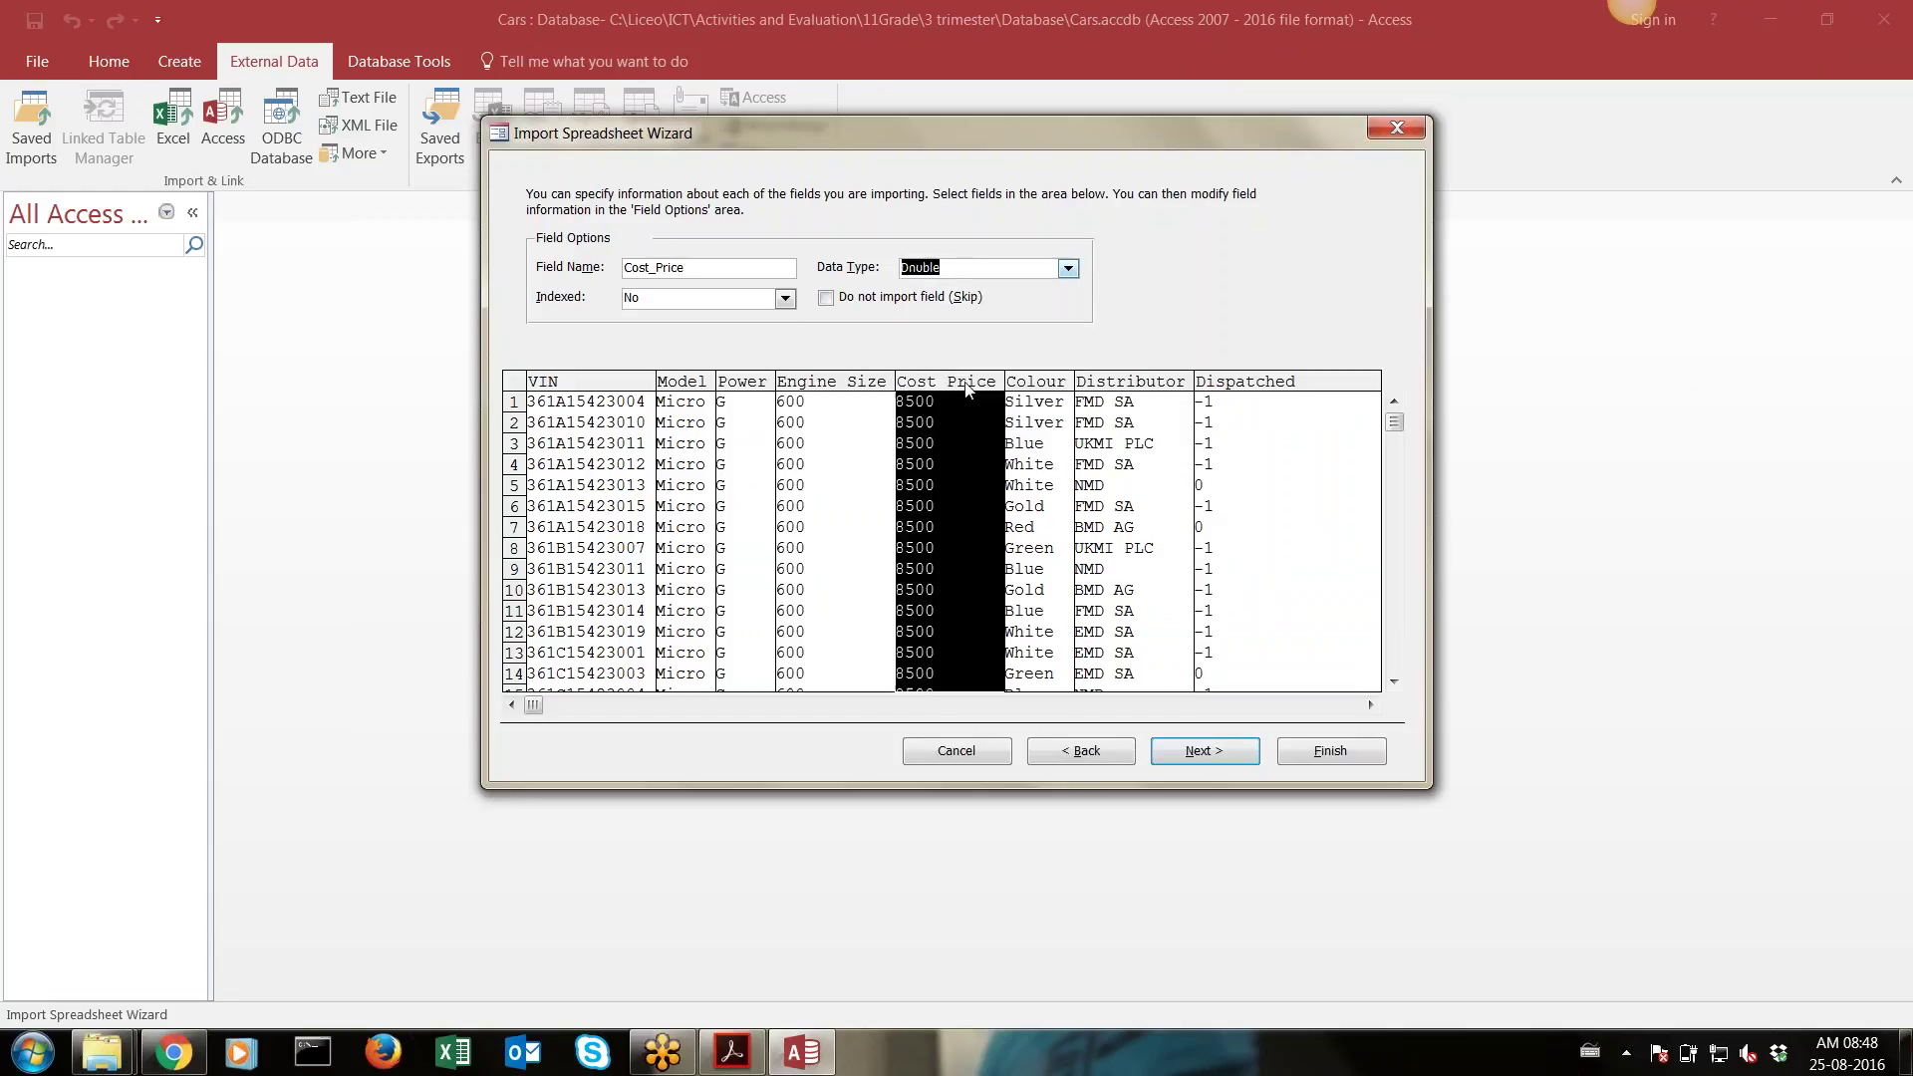
key("alt+Tab")
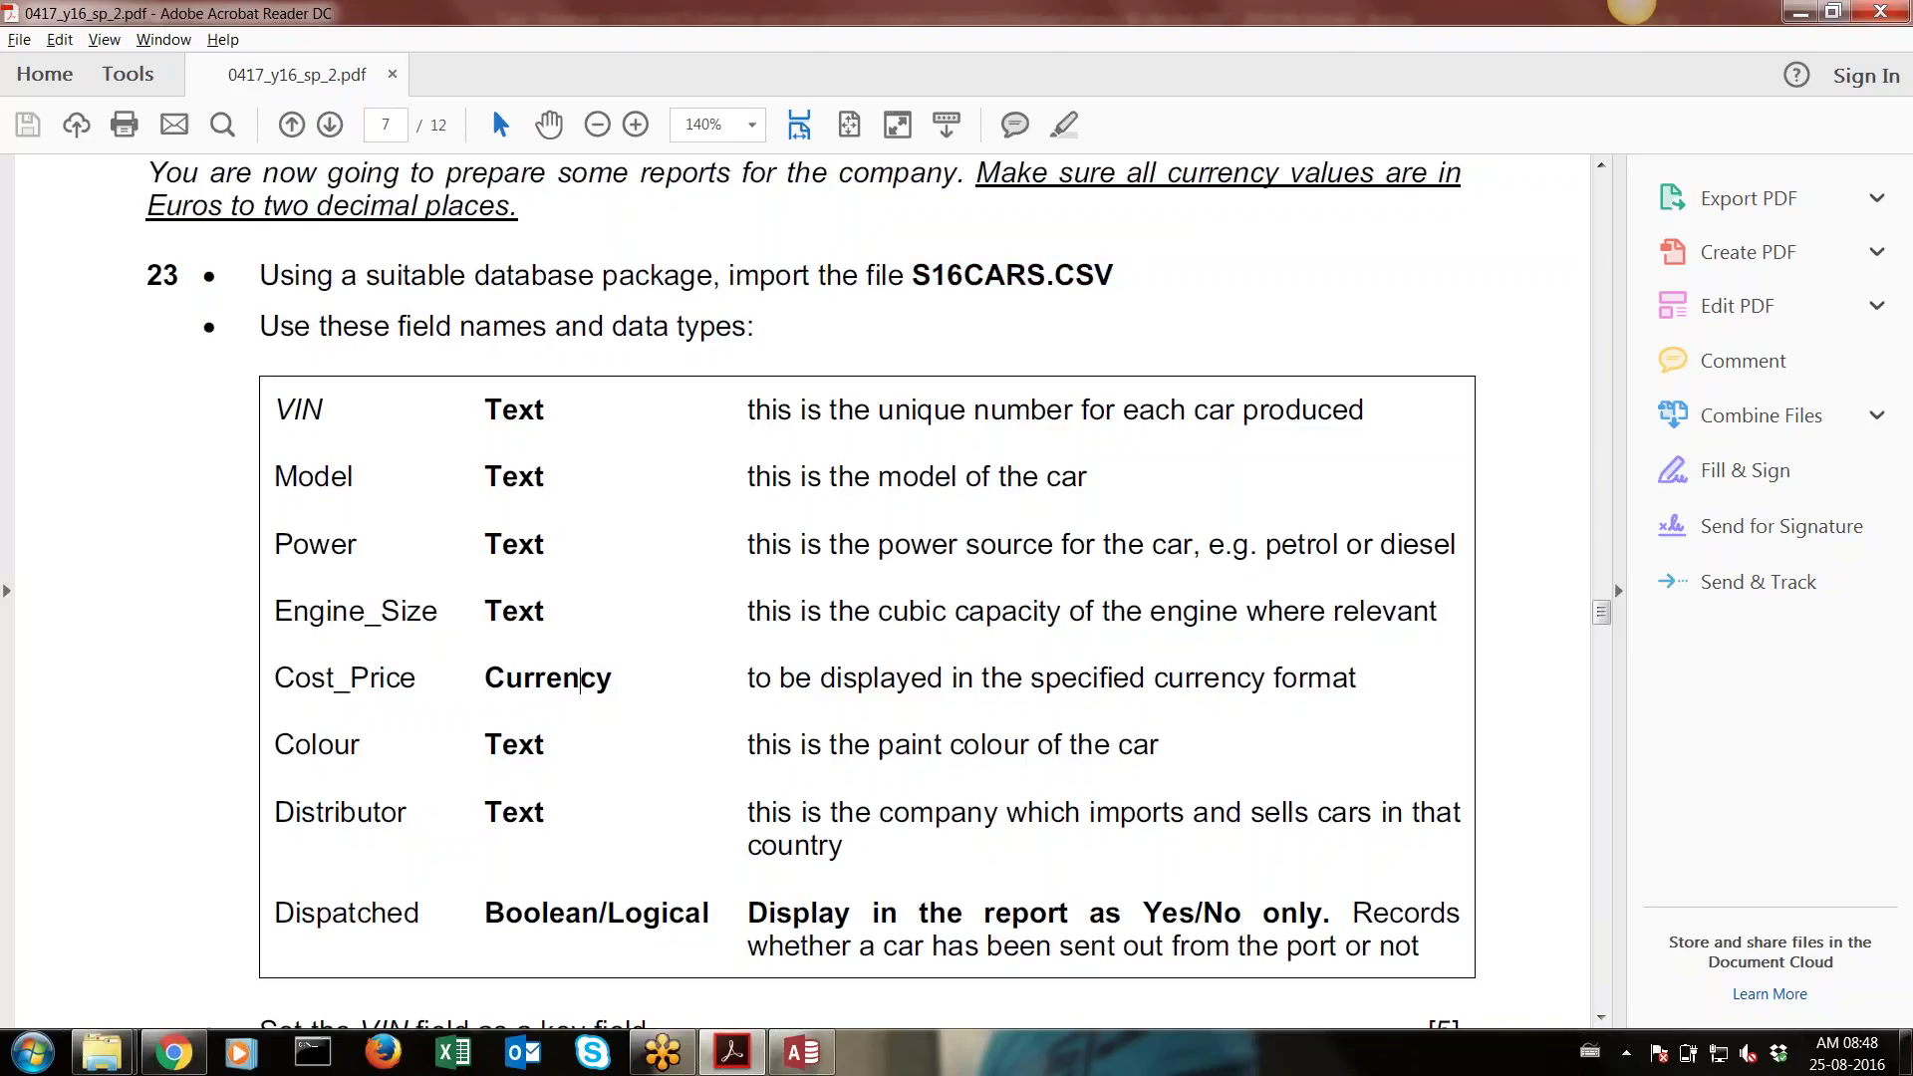
key("alt+Tab")
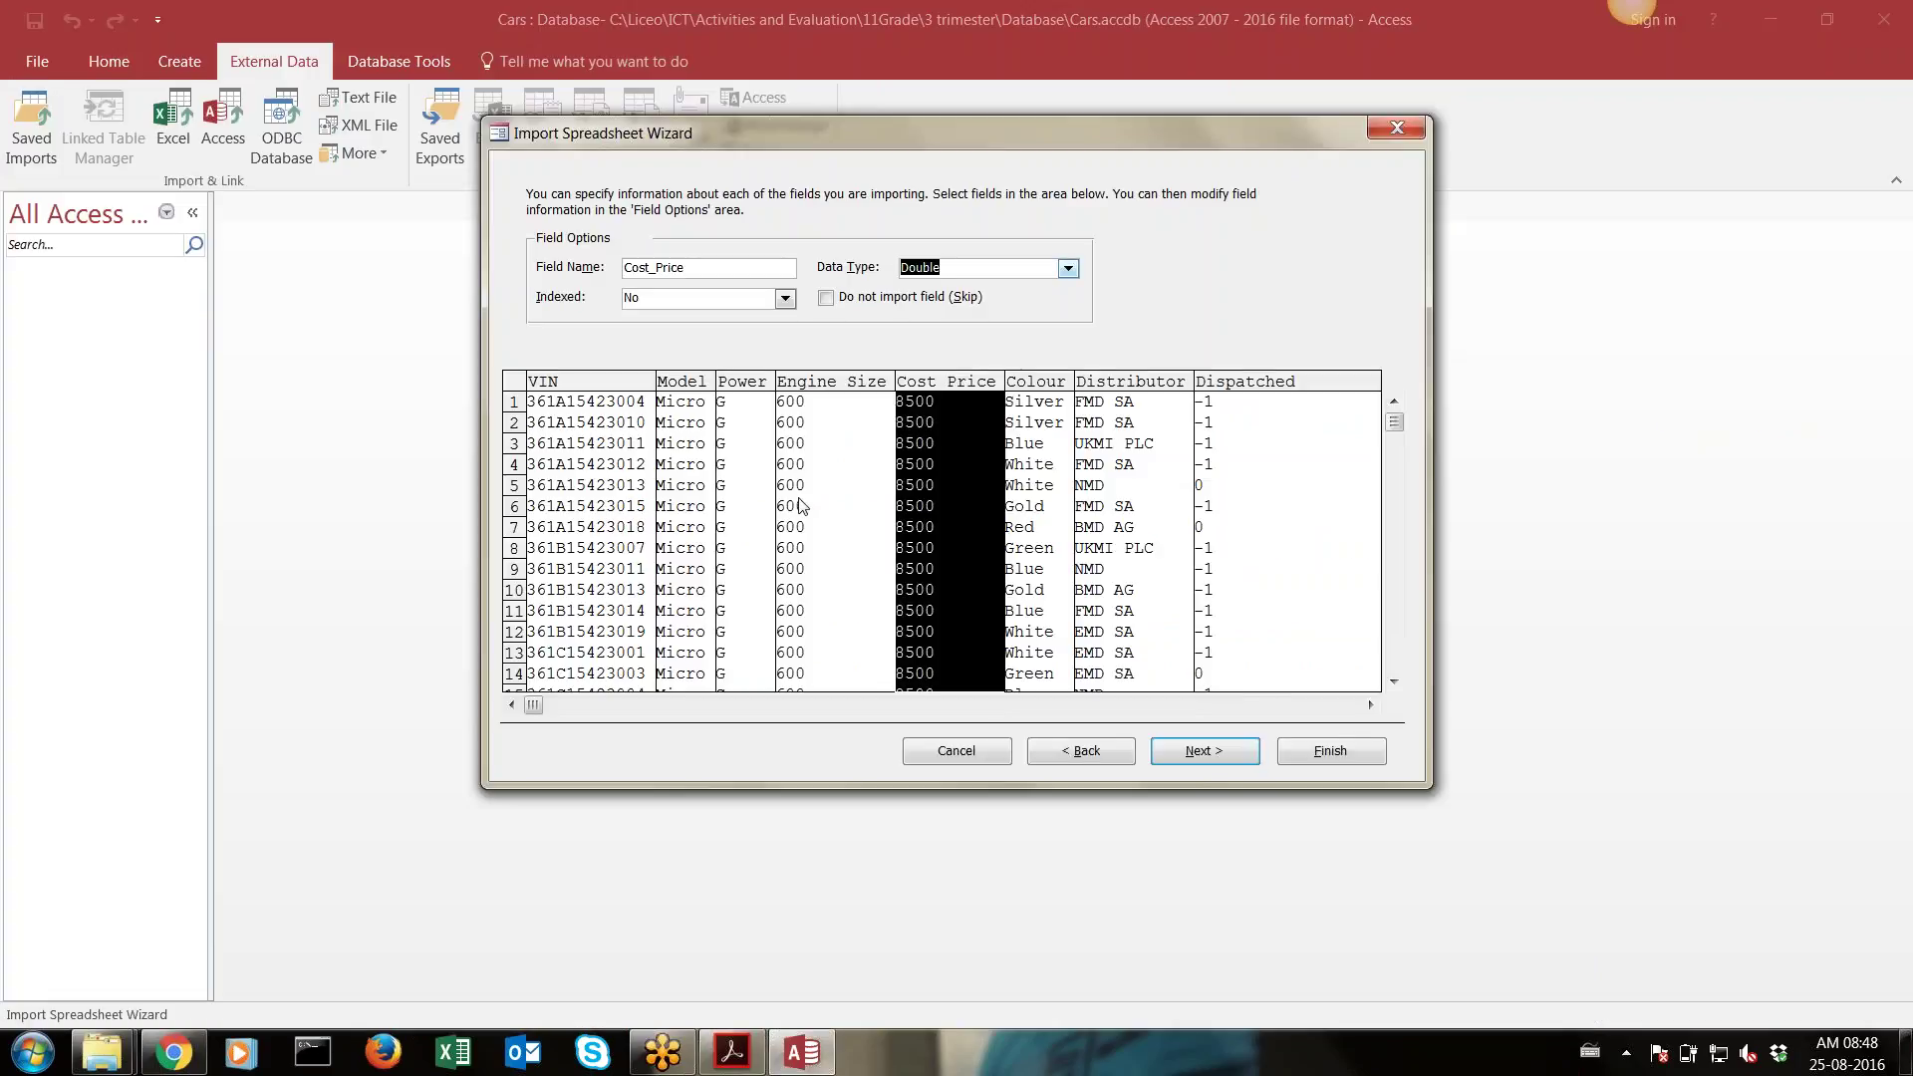
left_click(1068, 270)
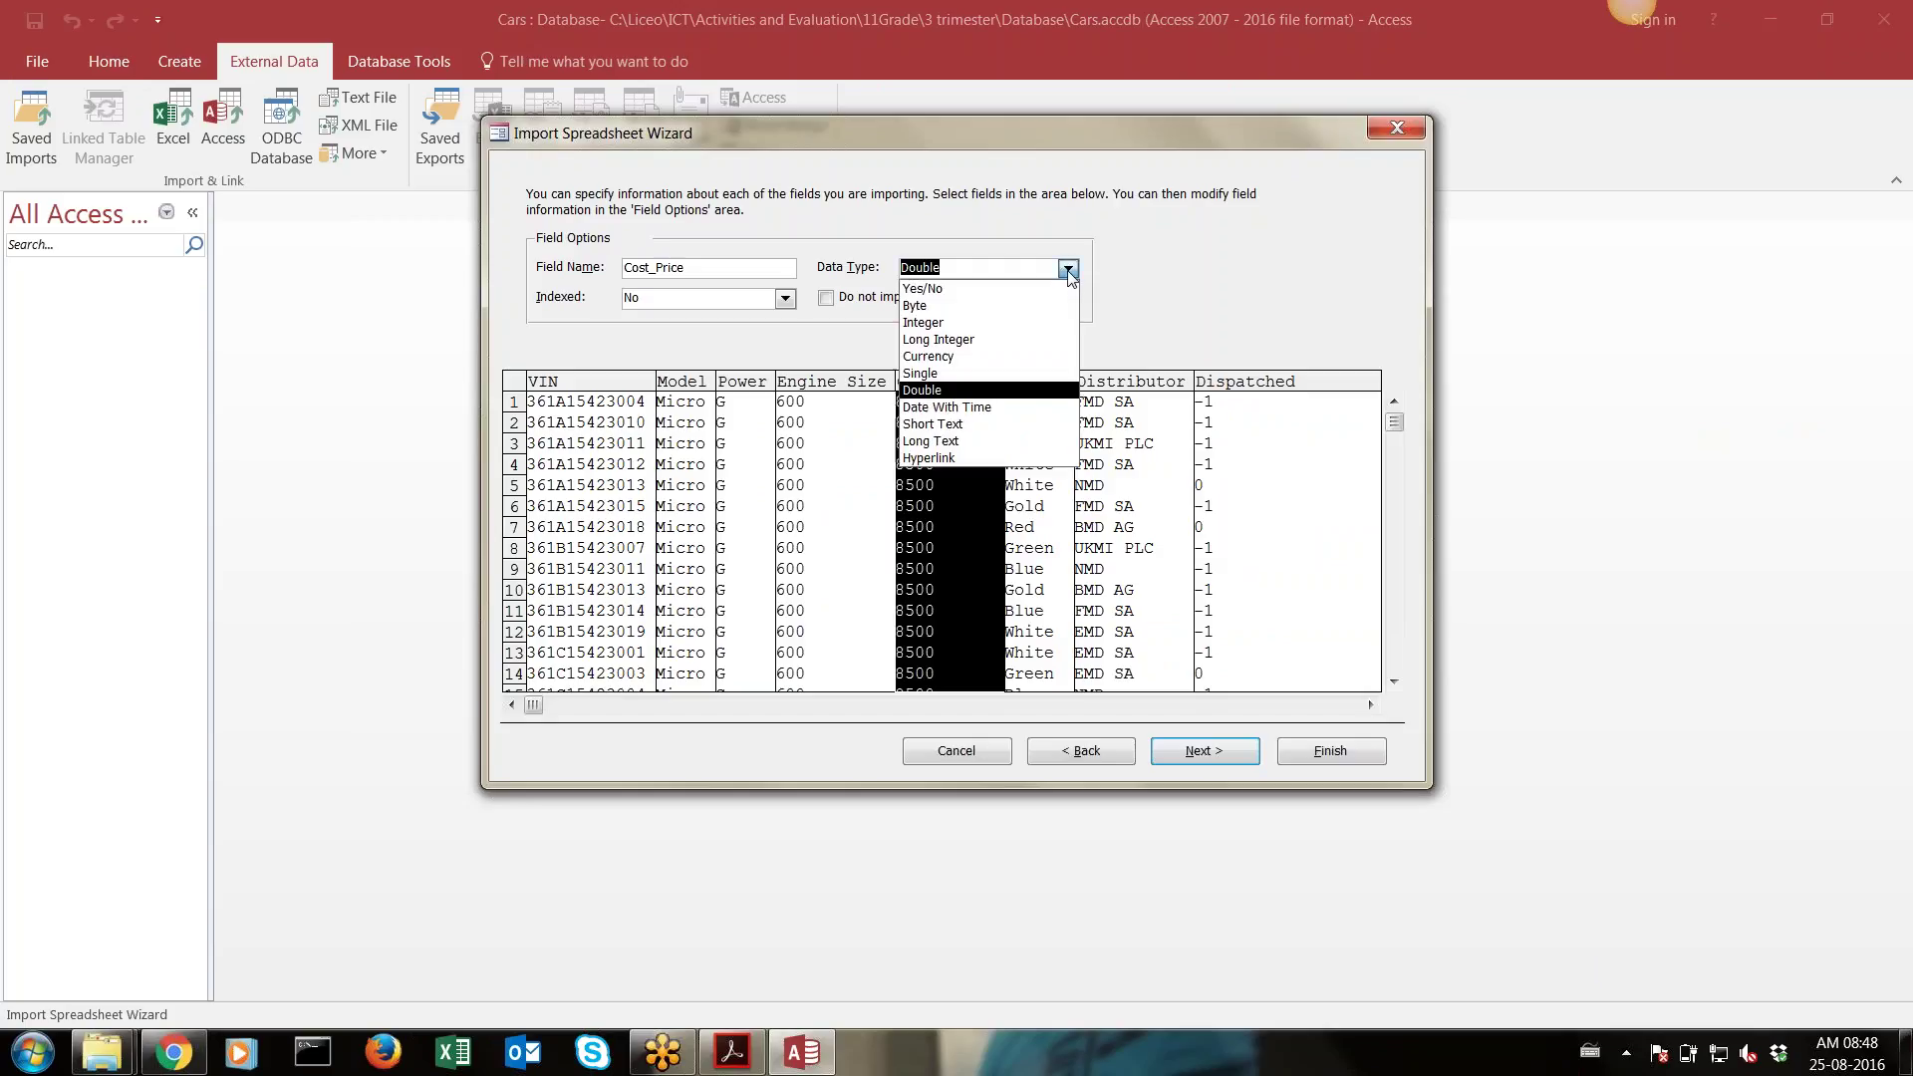
left_click(1026, 357)
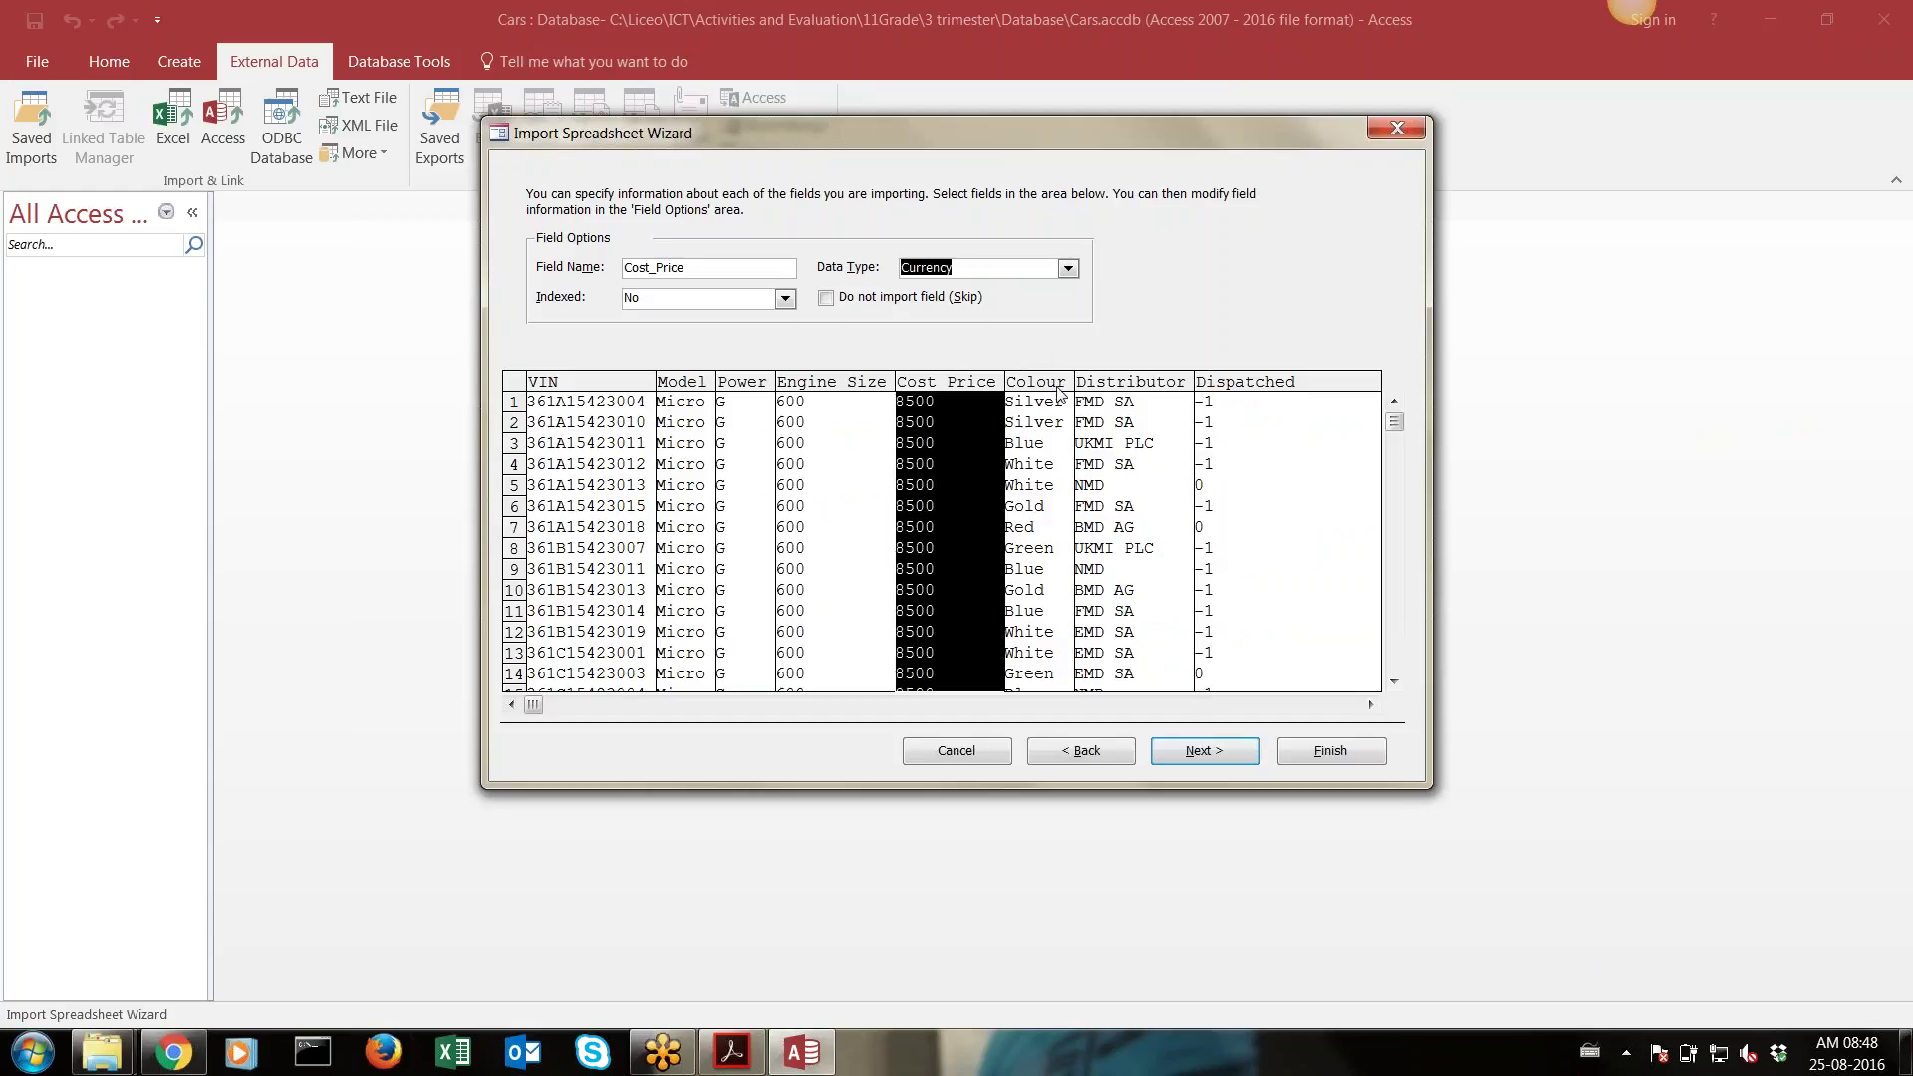
Check the Colour and Distributor fields against the PDF table, and set the Dispatched field's data type to Yes/No
left_click(1057, 384)
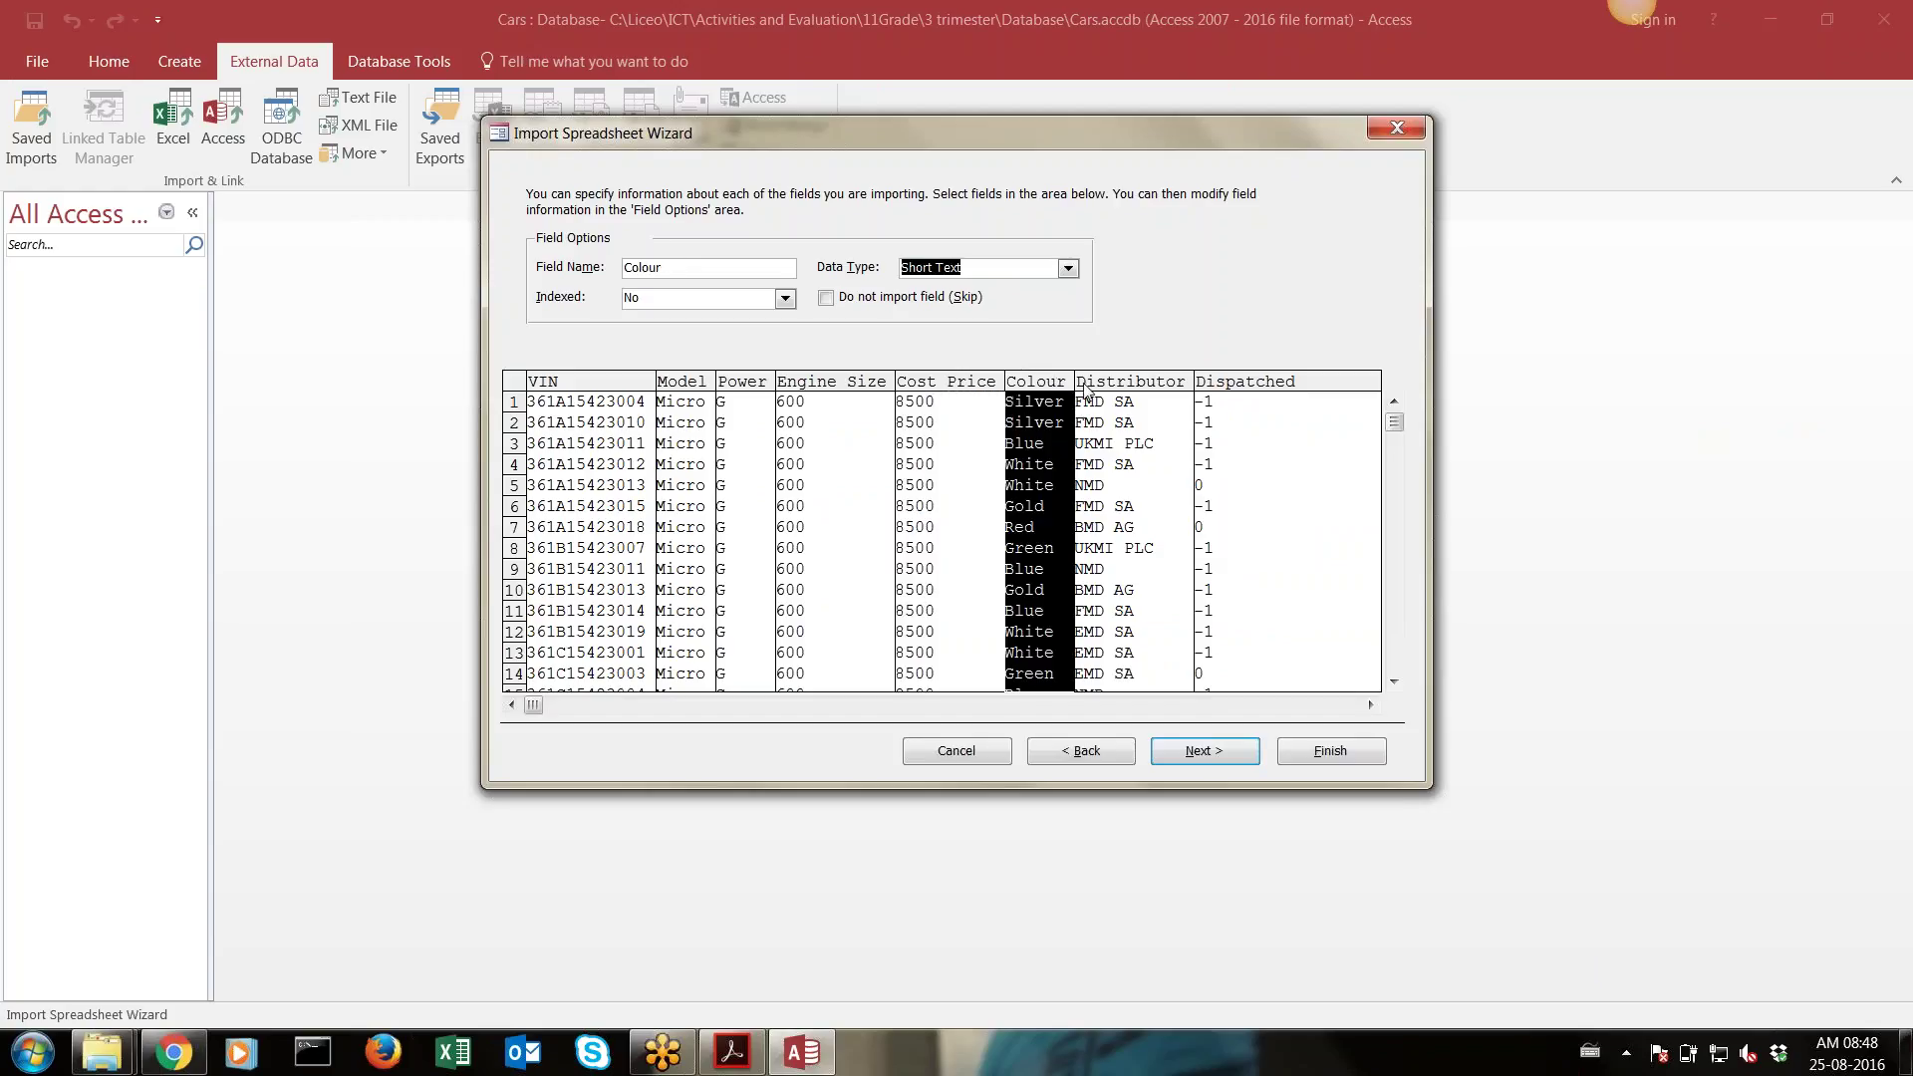
left_click(1103, 389)
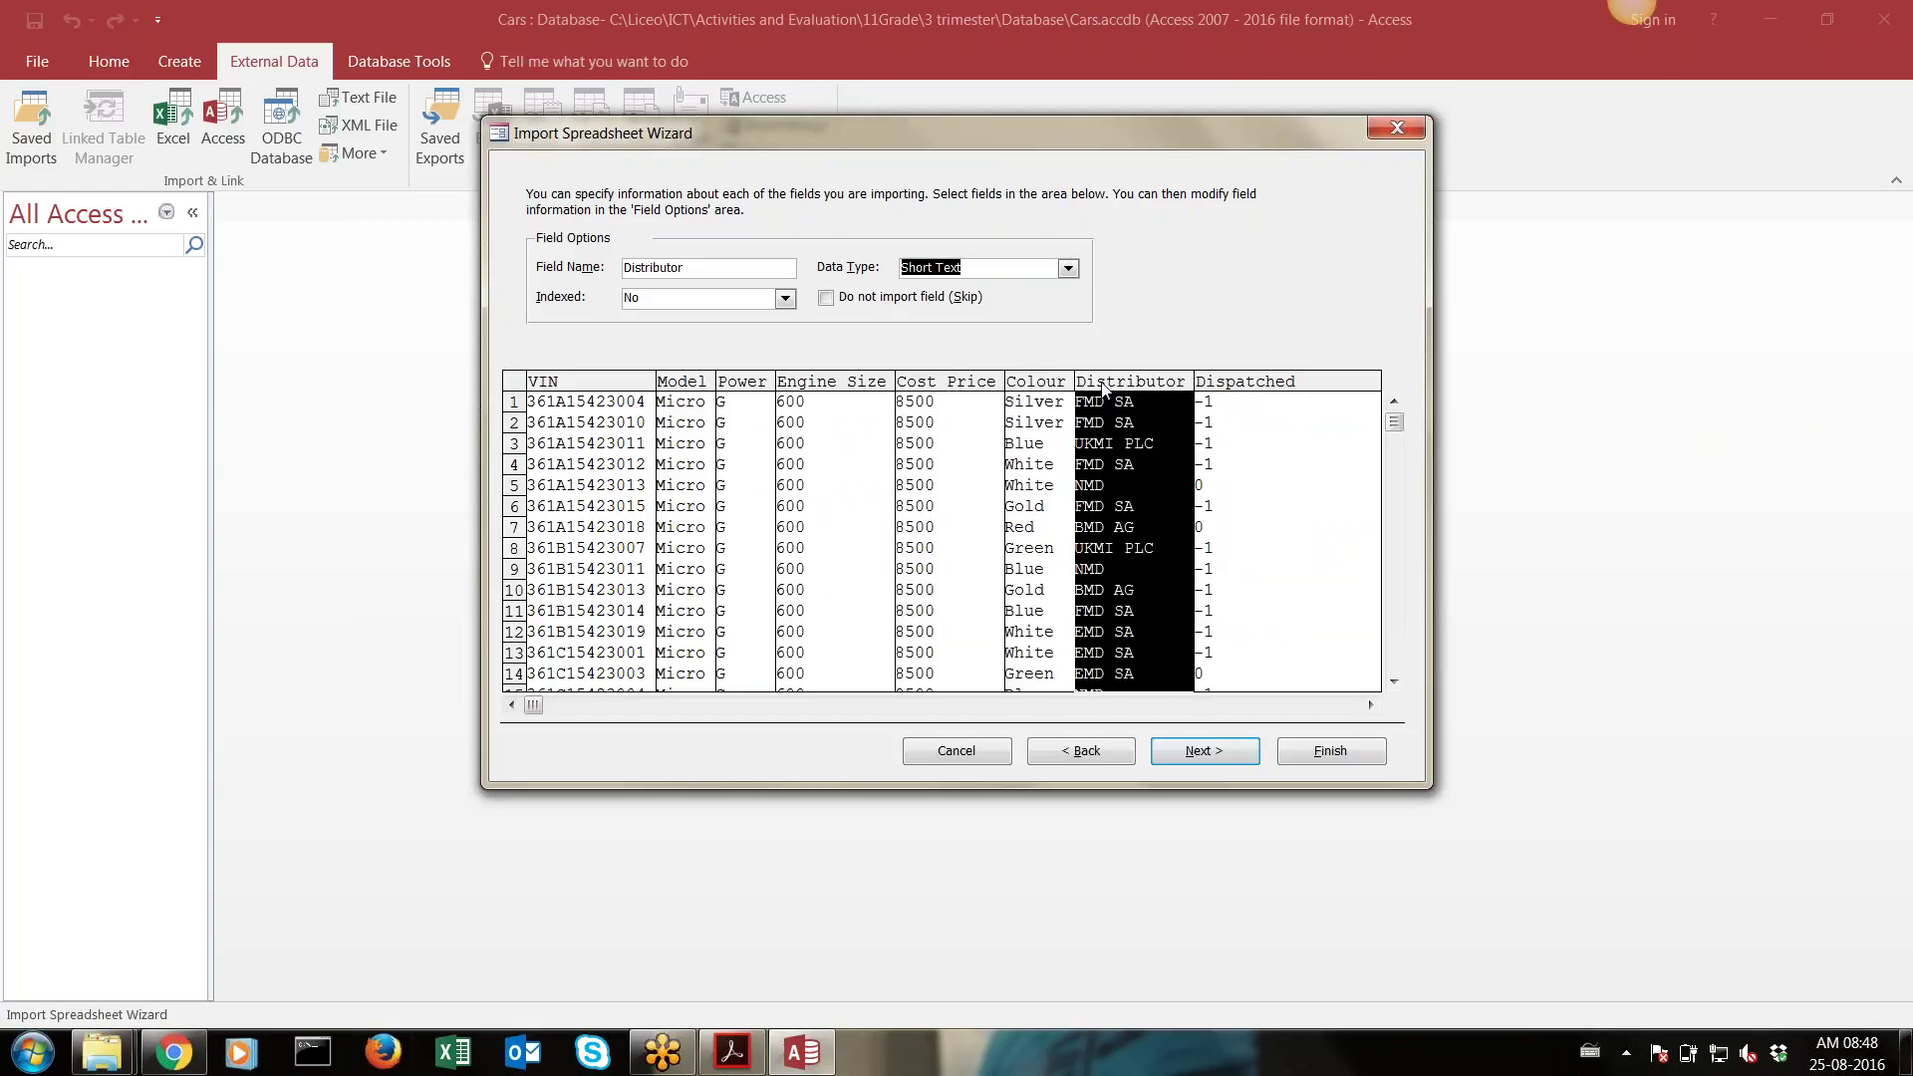
key("alt+Tab")
key("alt+Tab")
left_click(1214, 388)
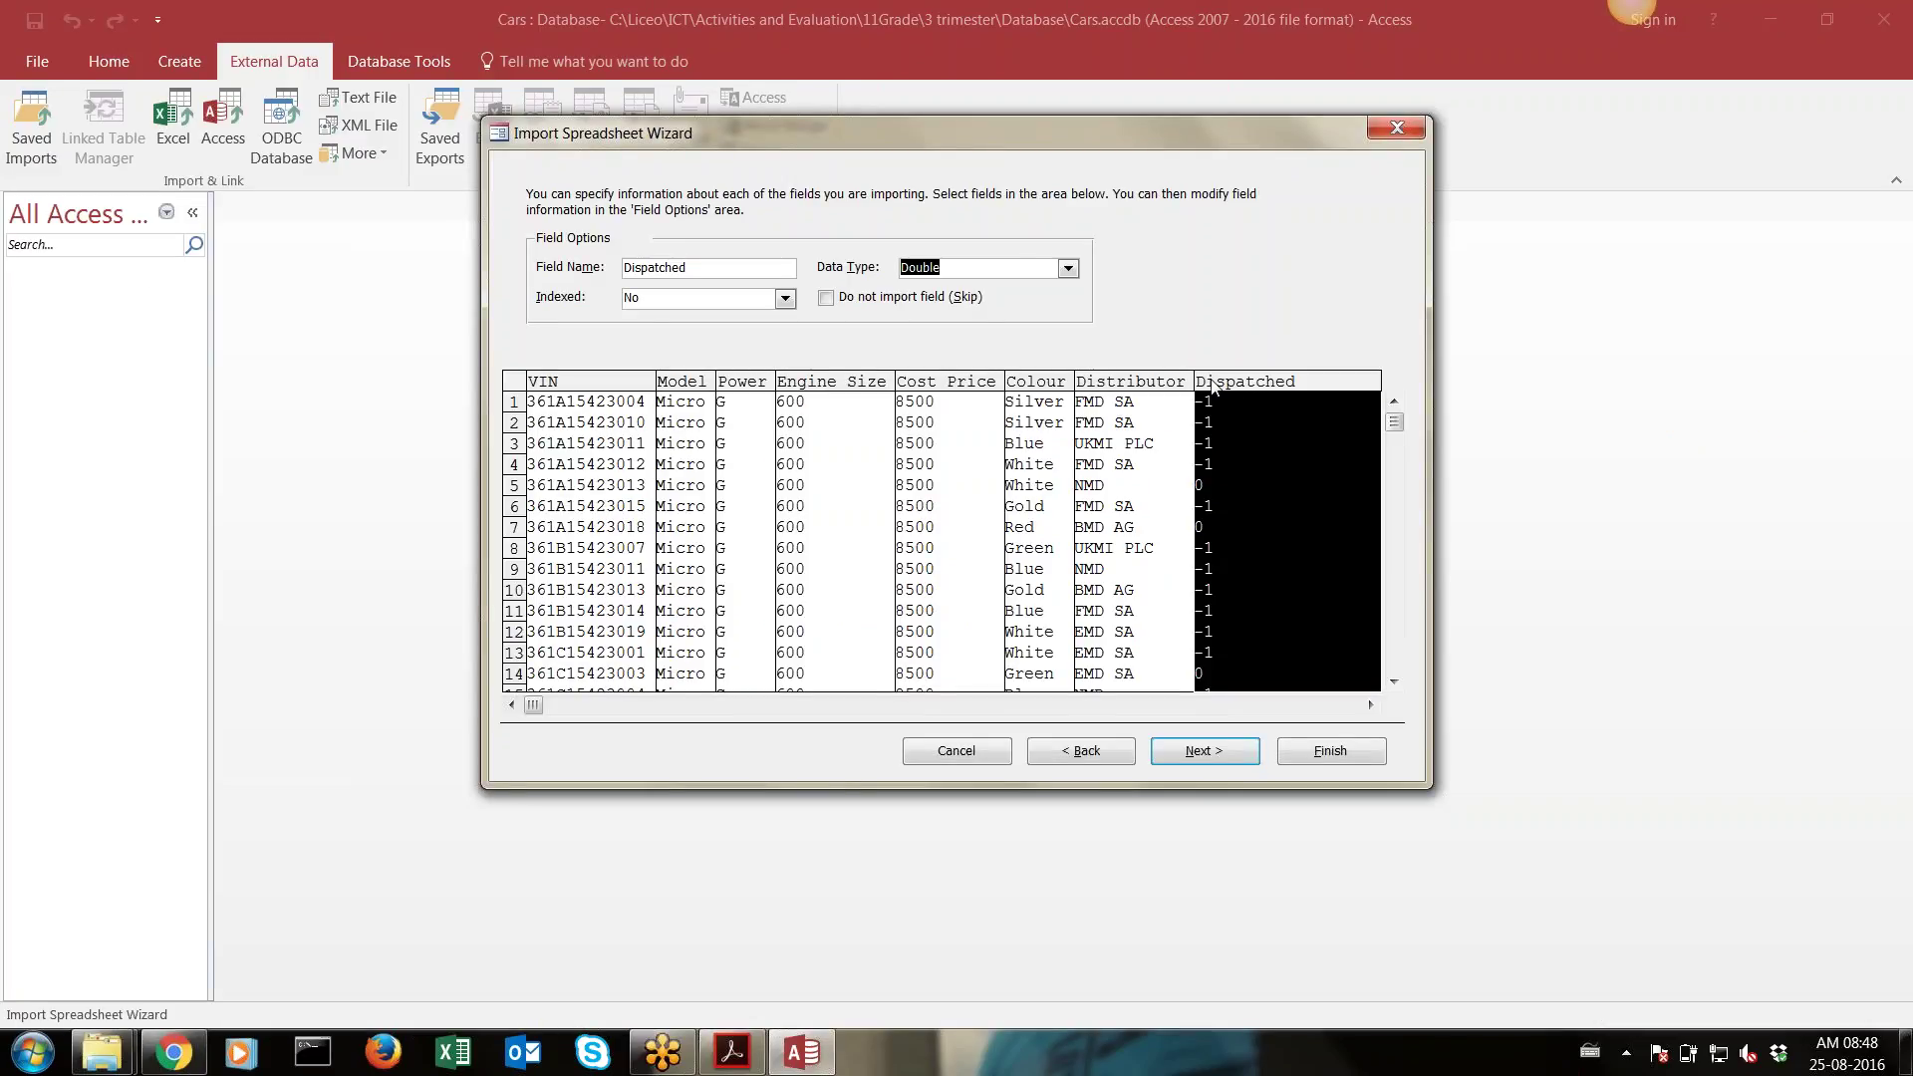
left_click(1067, 271)
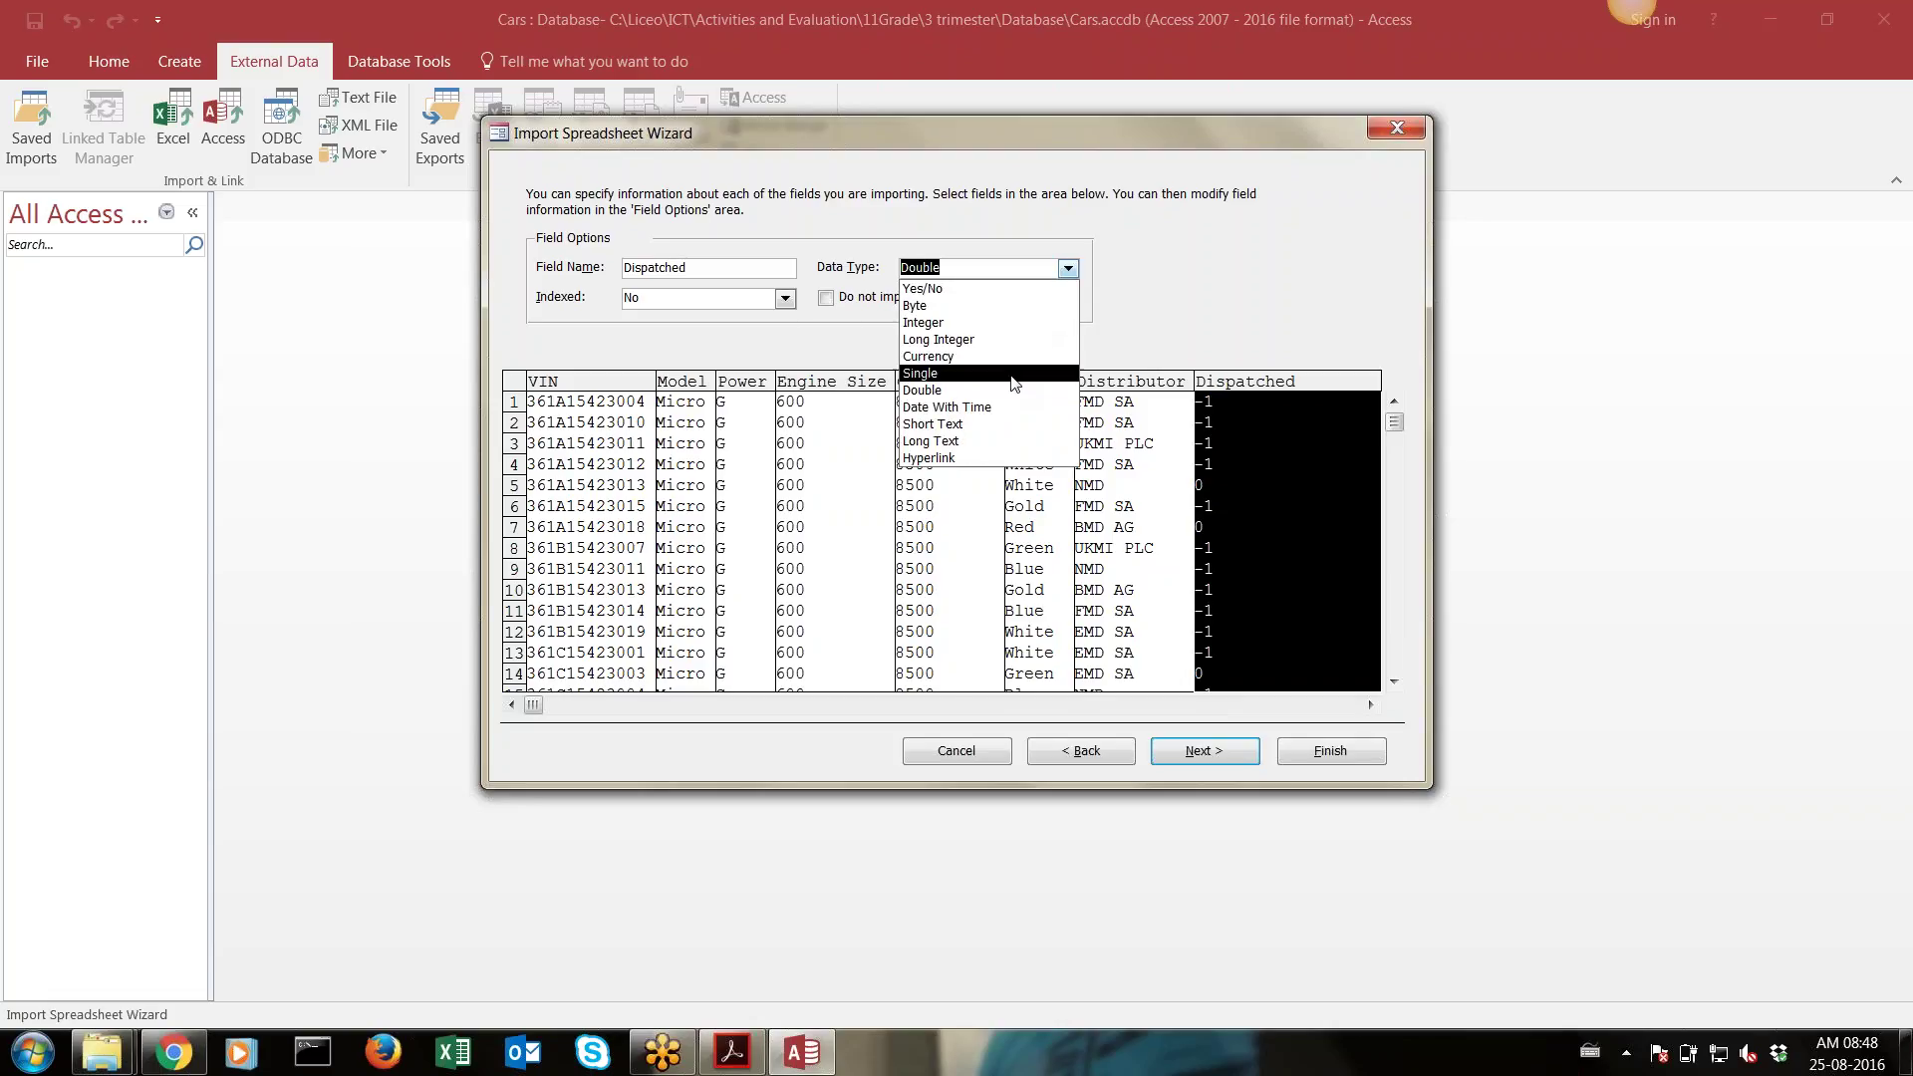
left_click(993, 291)
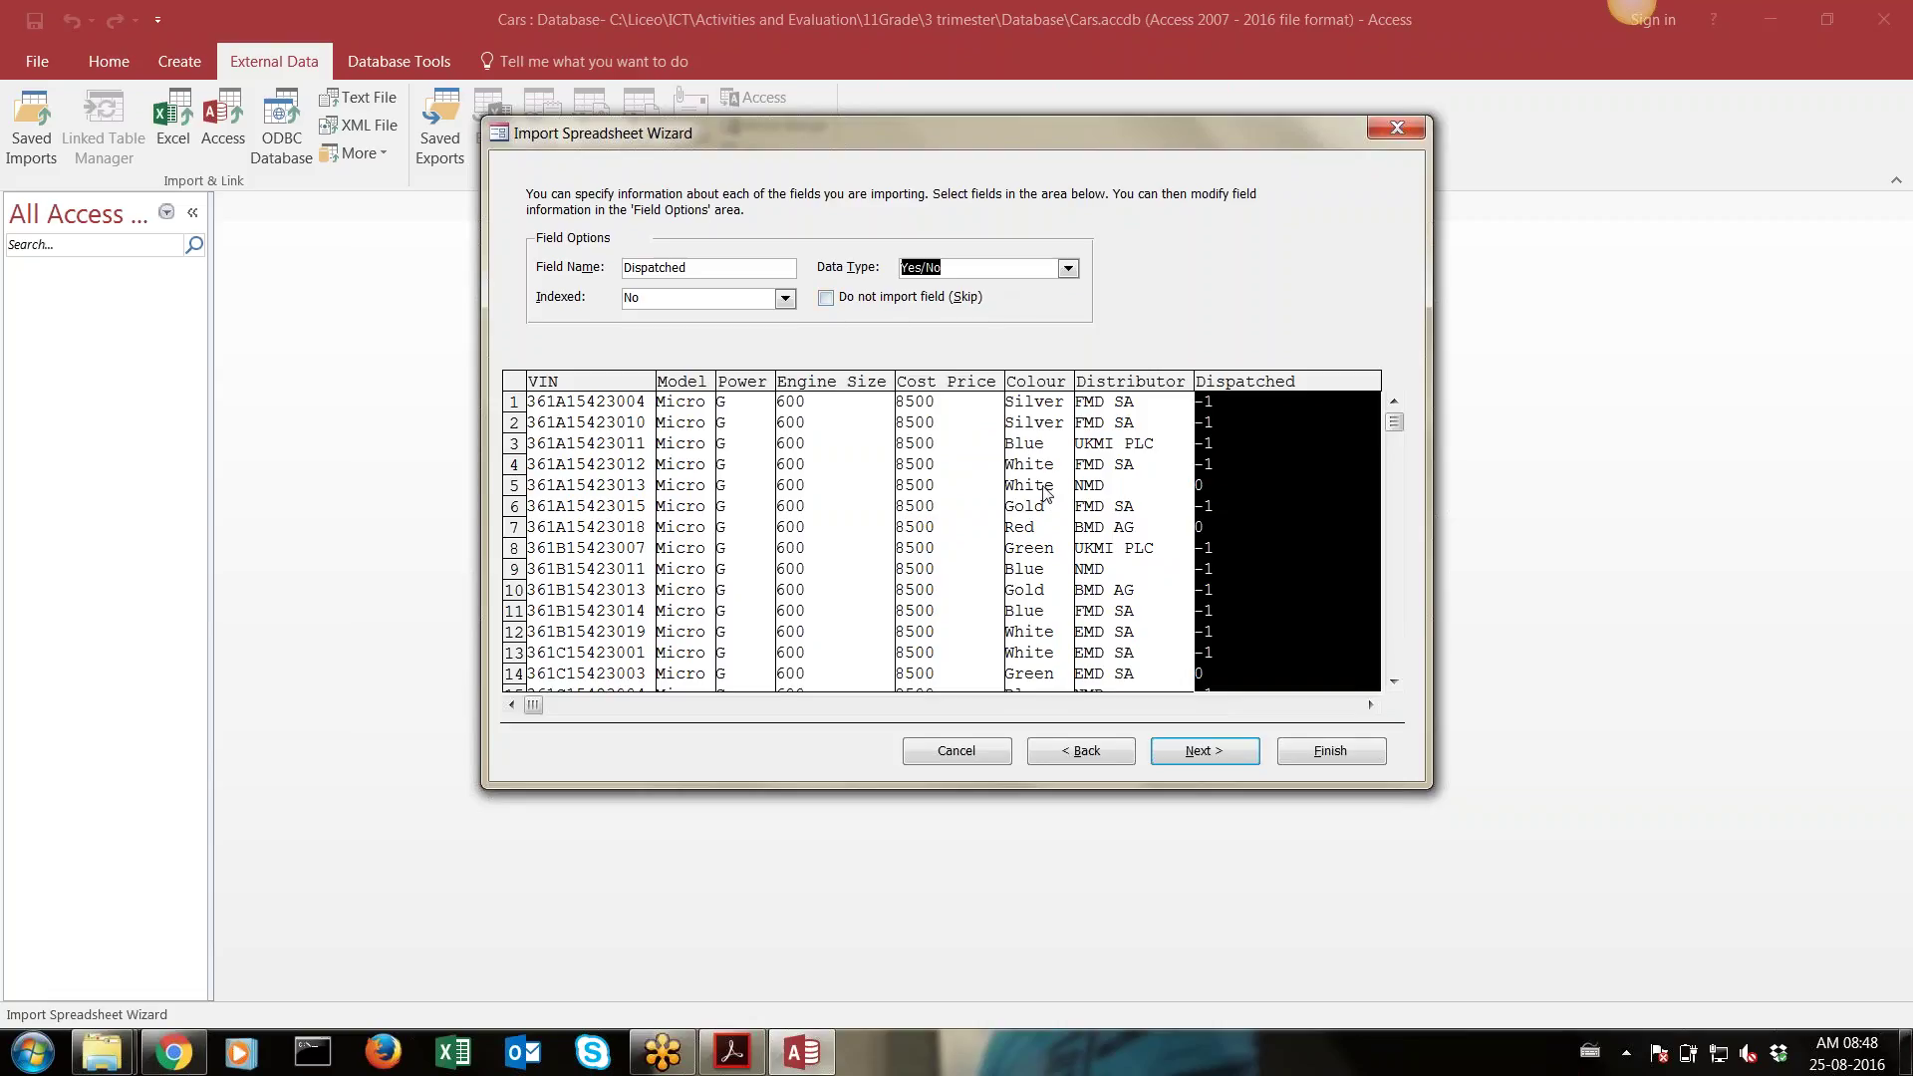
Review the data types of all fields from VIN to Dispatched against the table in the task PDF
left_click(588, 389)
key("alt+Tab")
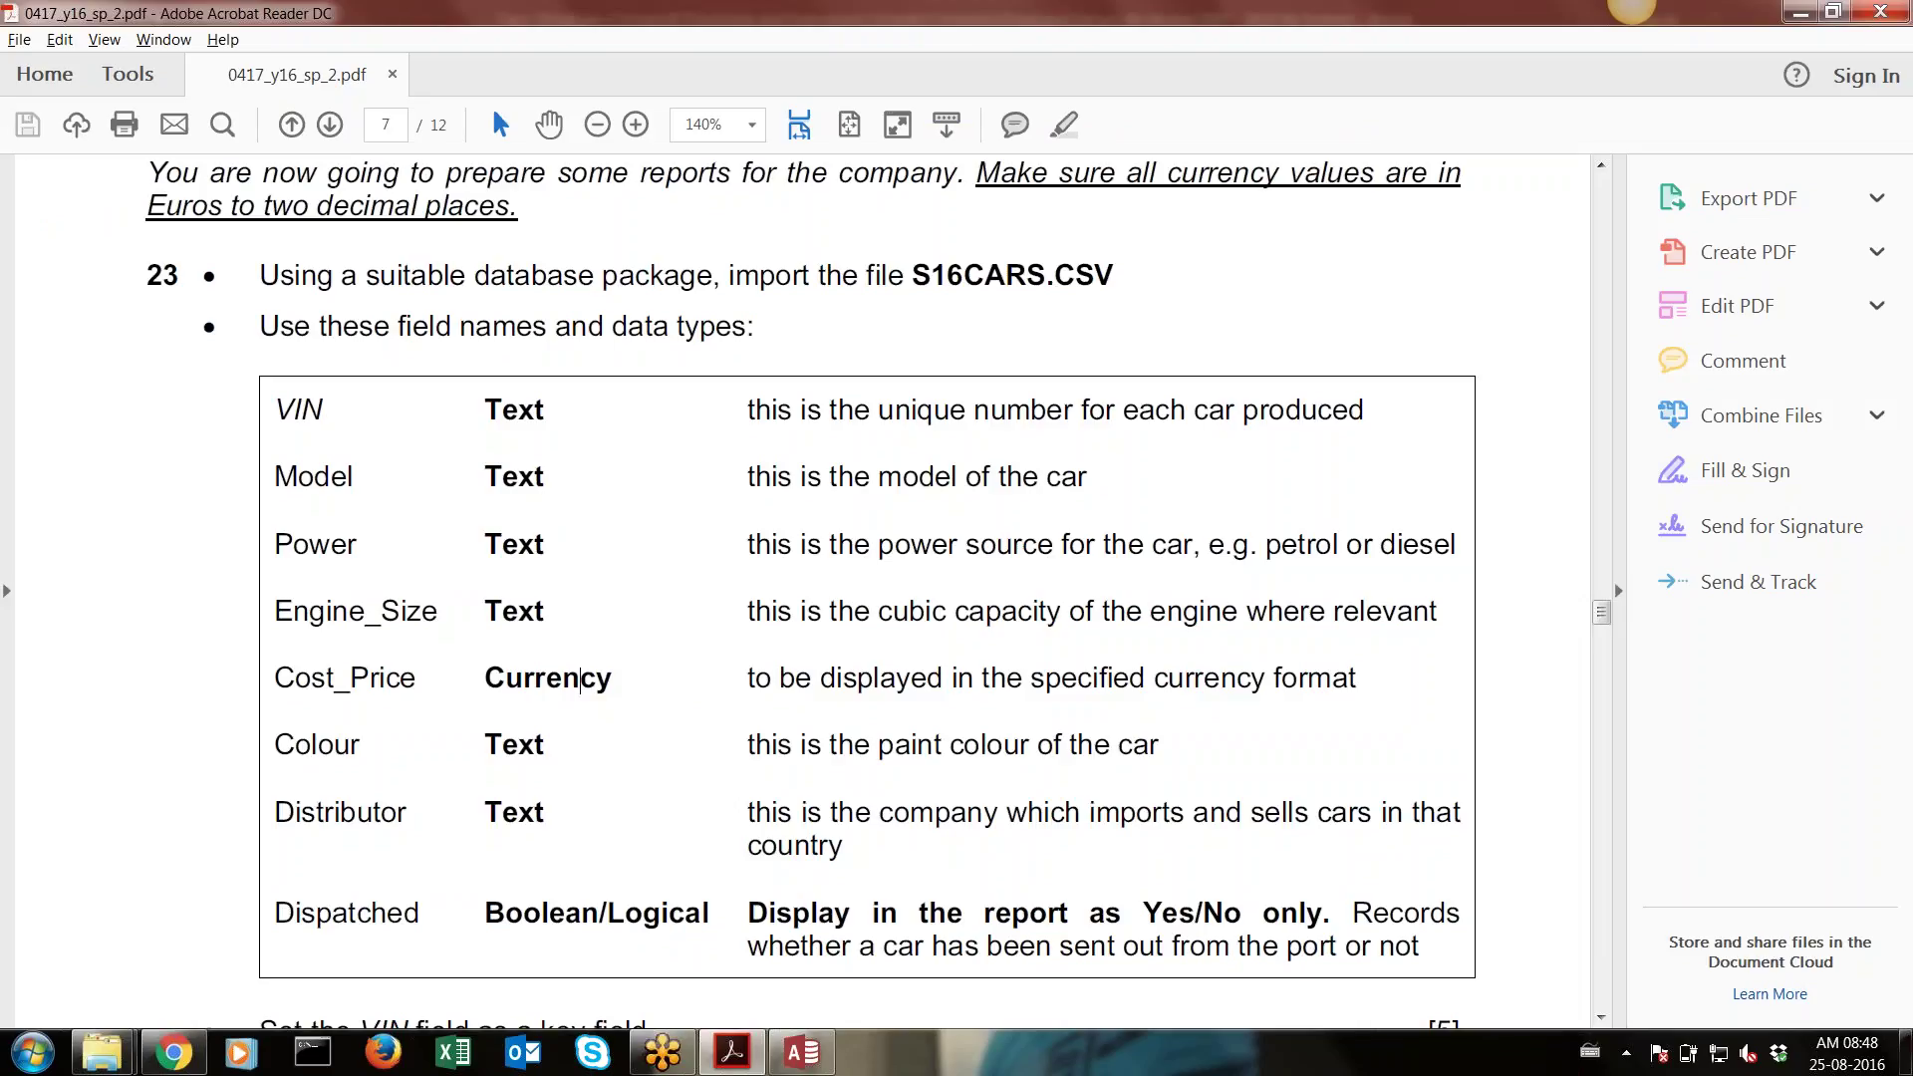
key("alt+Tab")
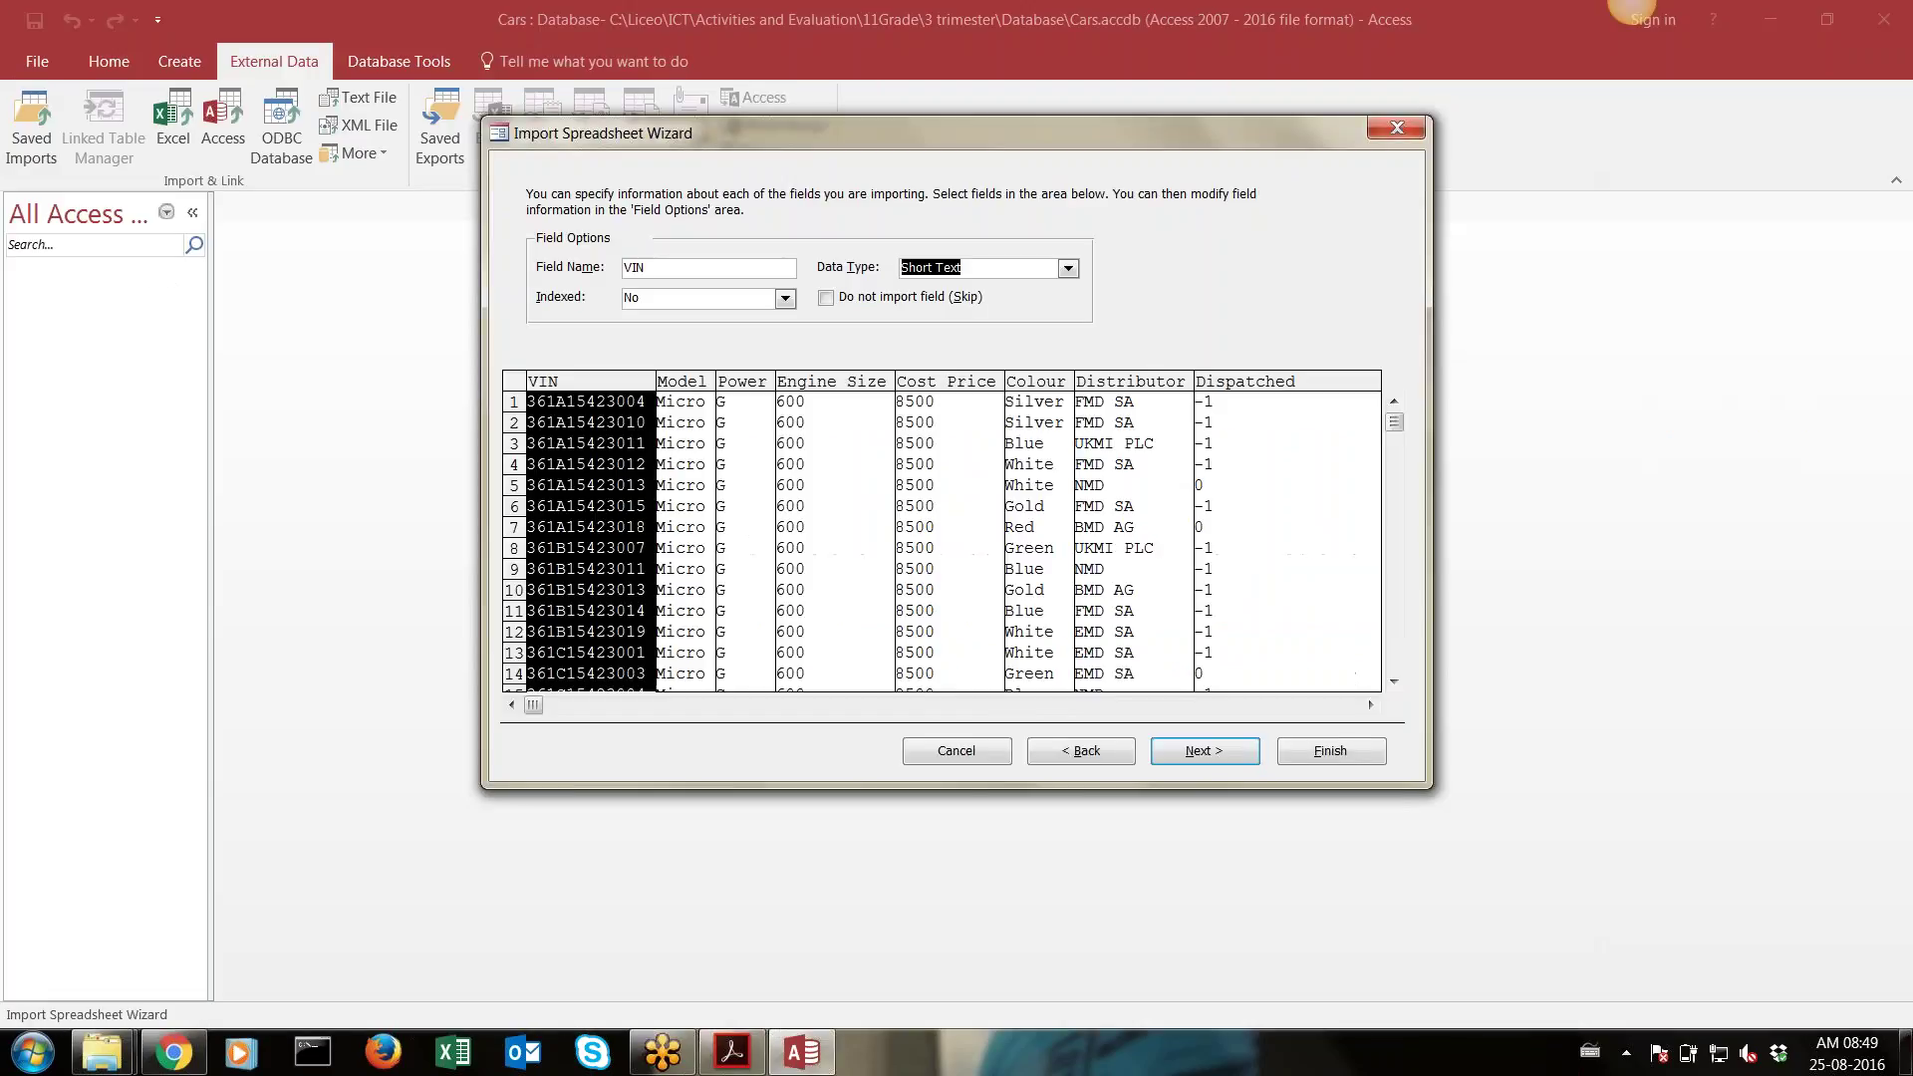
left_click(673, 383)
left_click(740, 384)
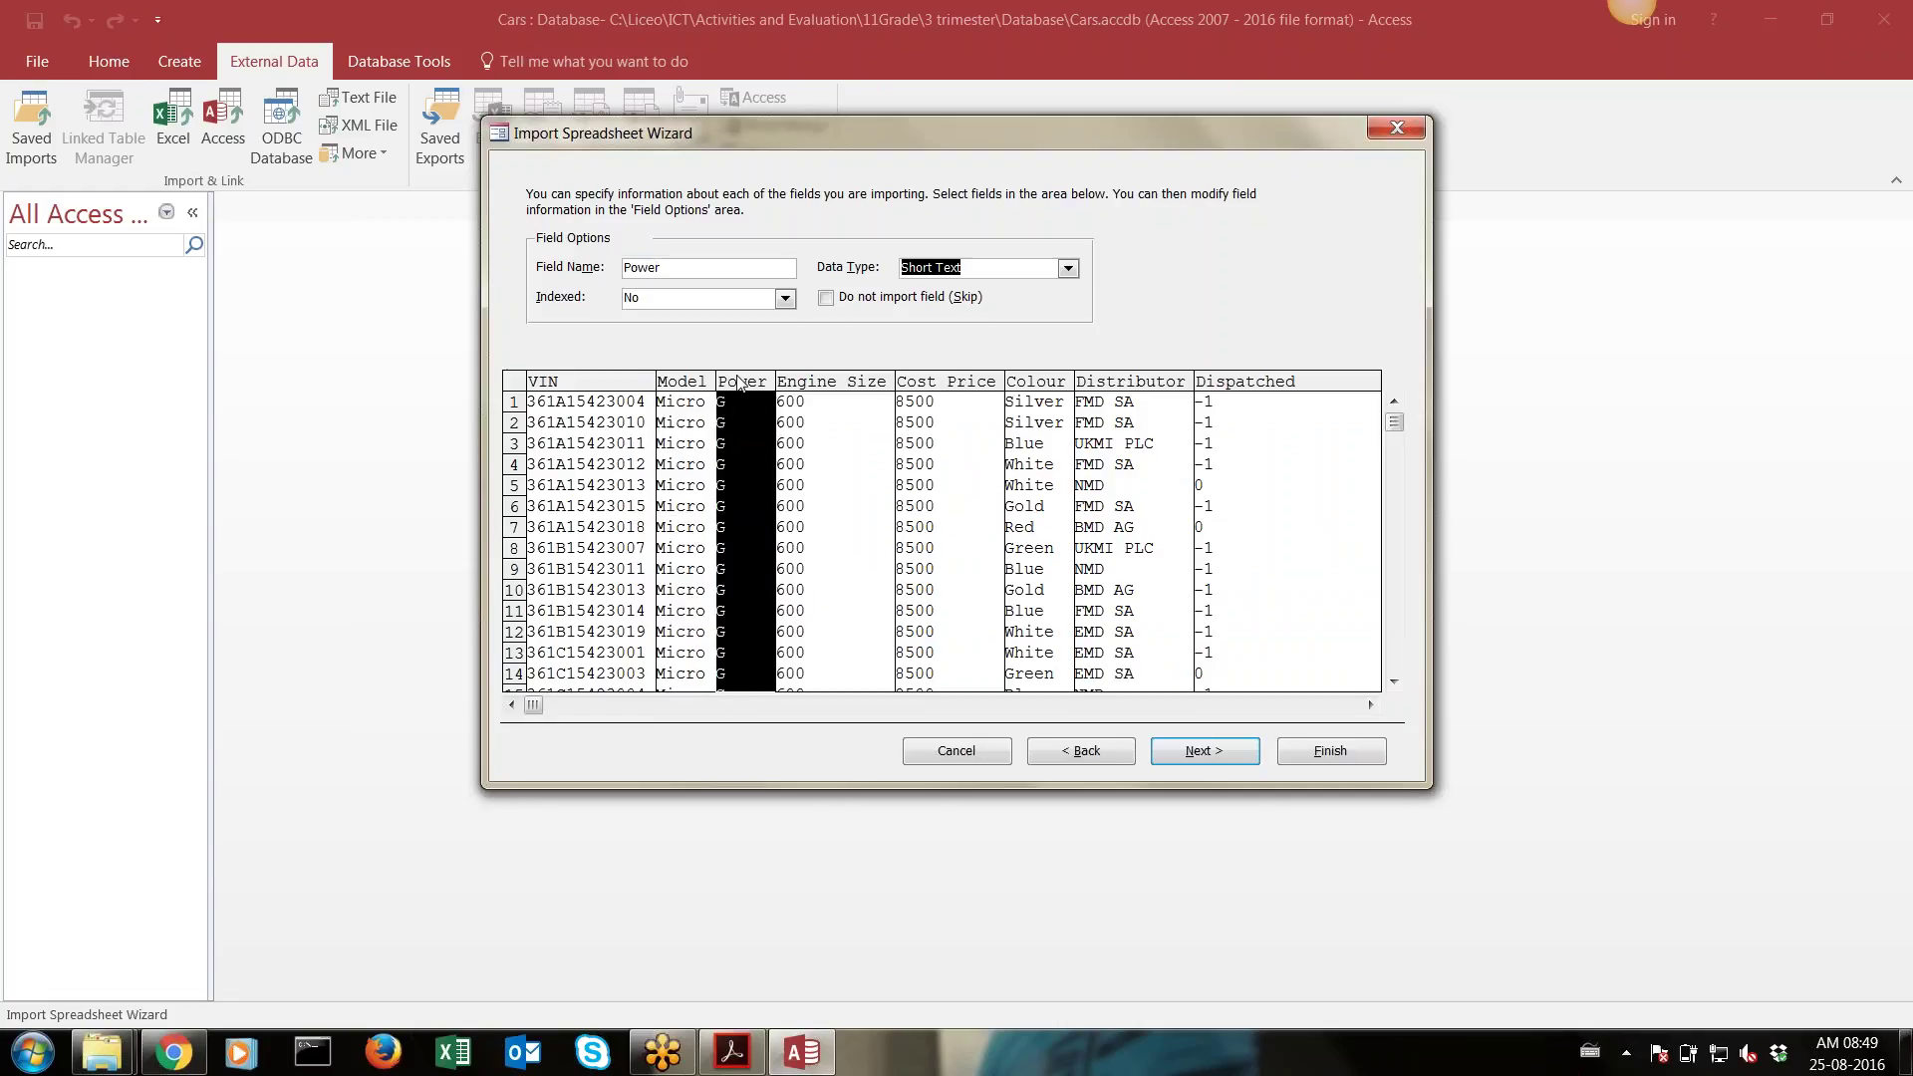
left_click(807, 383)
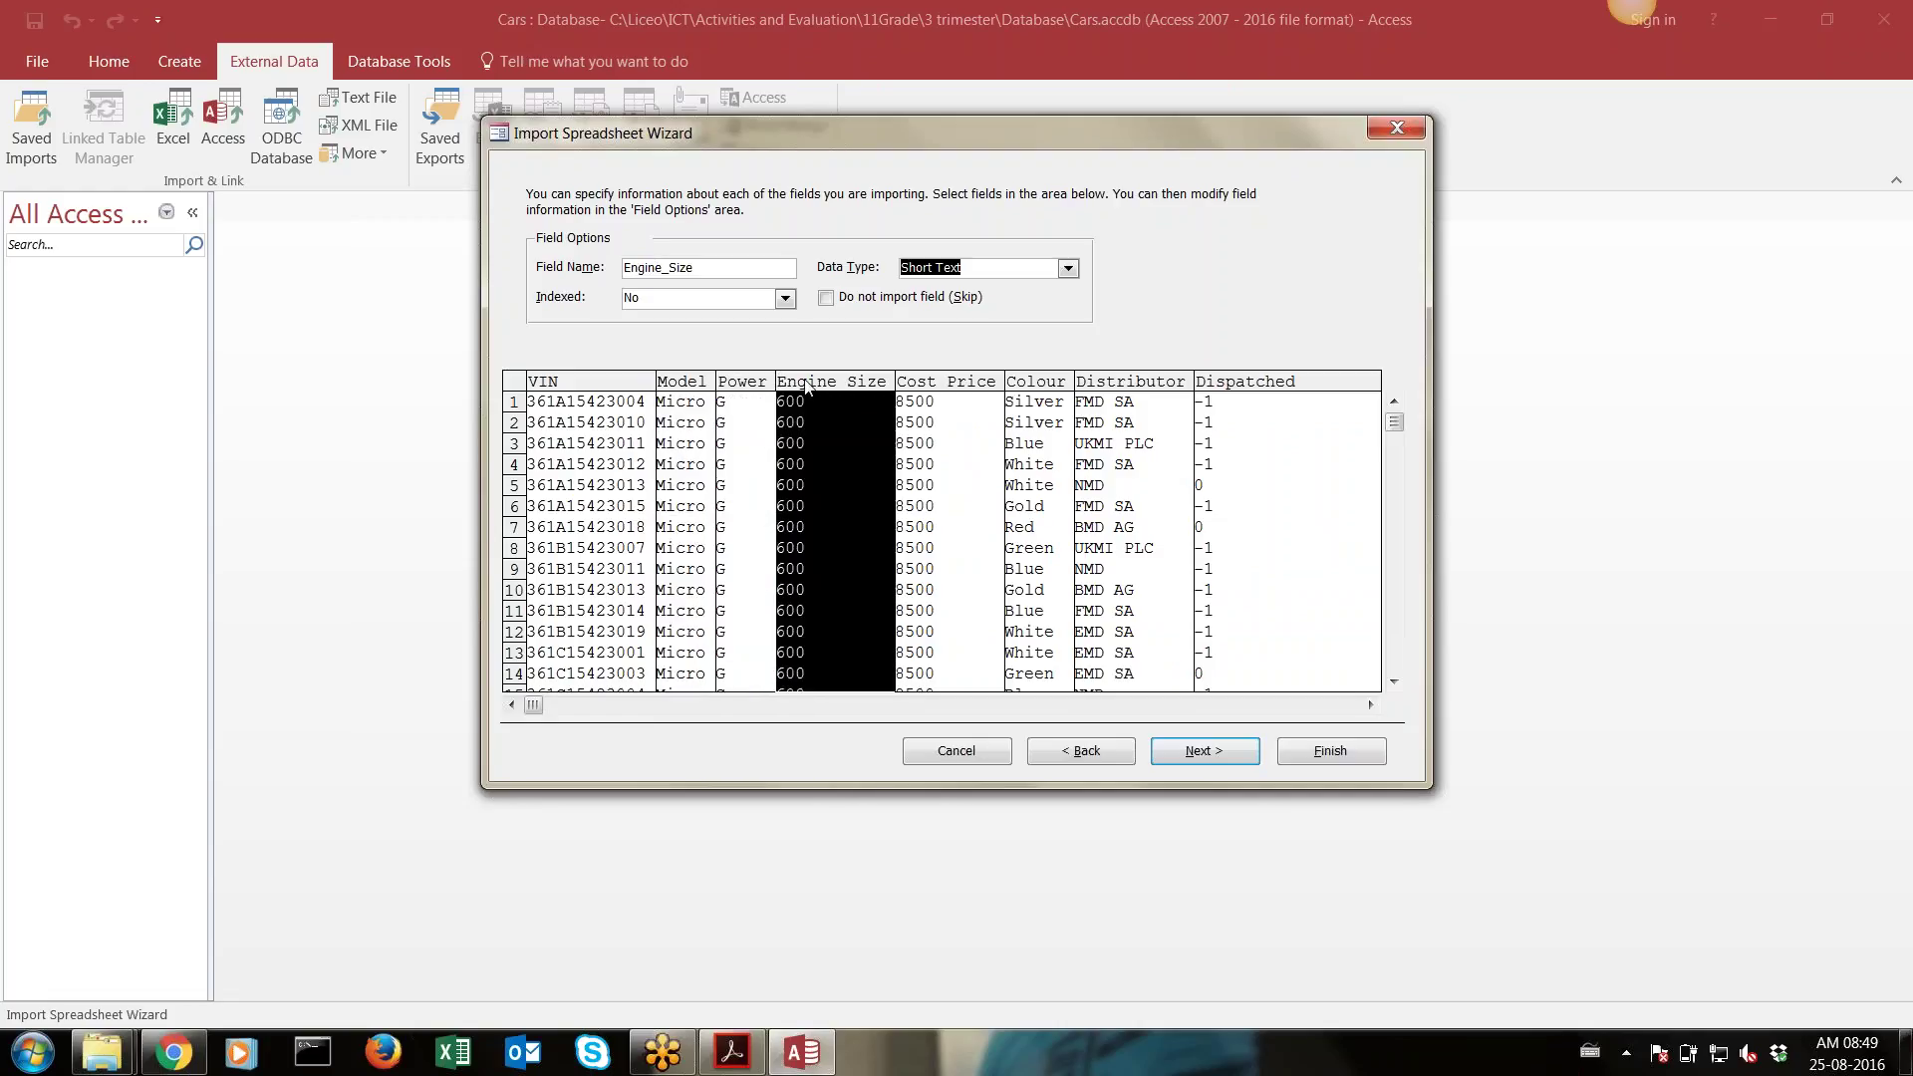
left_click(955, 382)
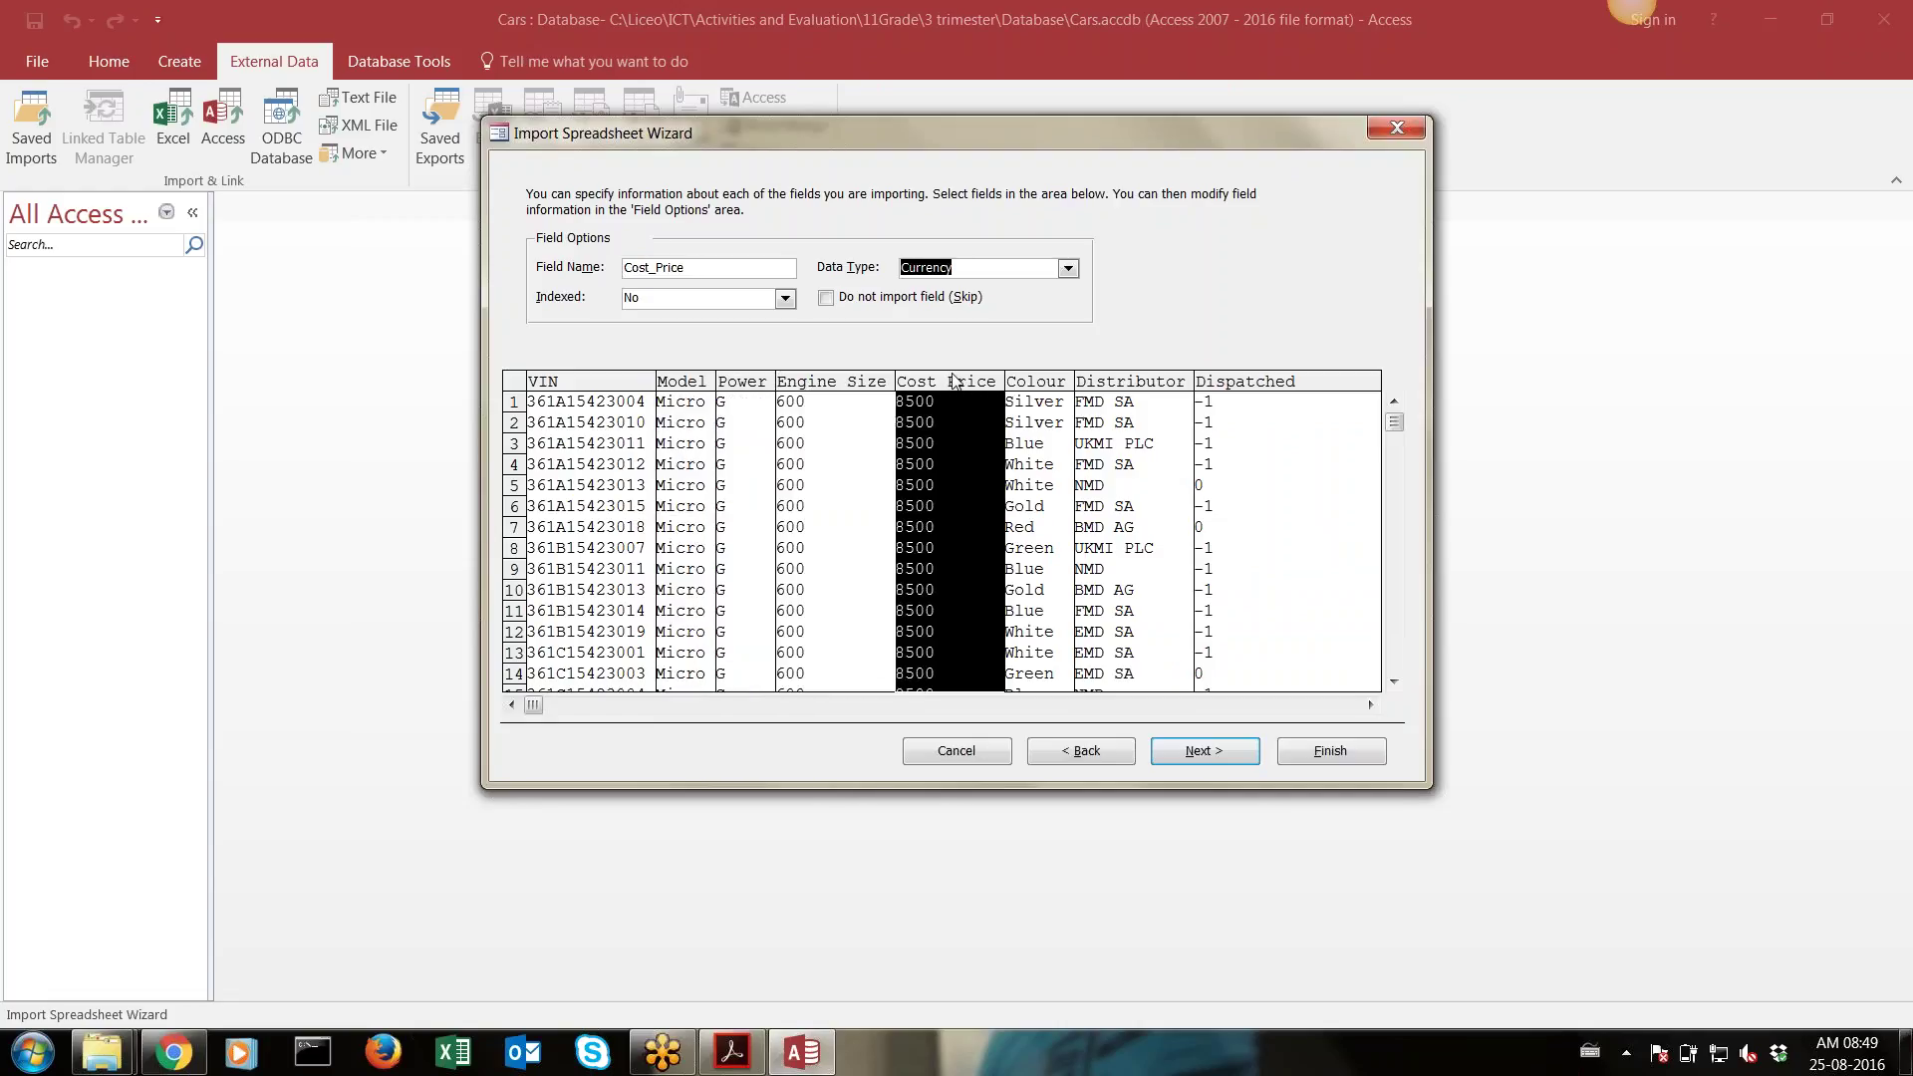
left_click(1031, 388)
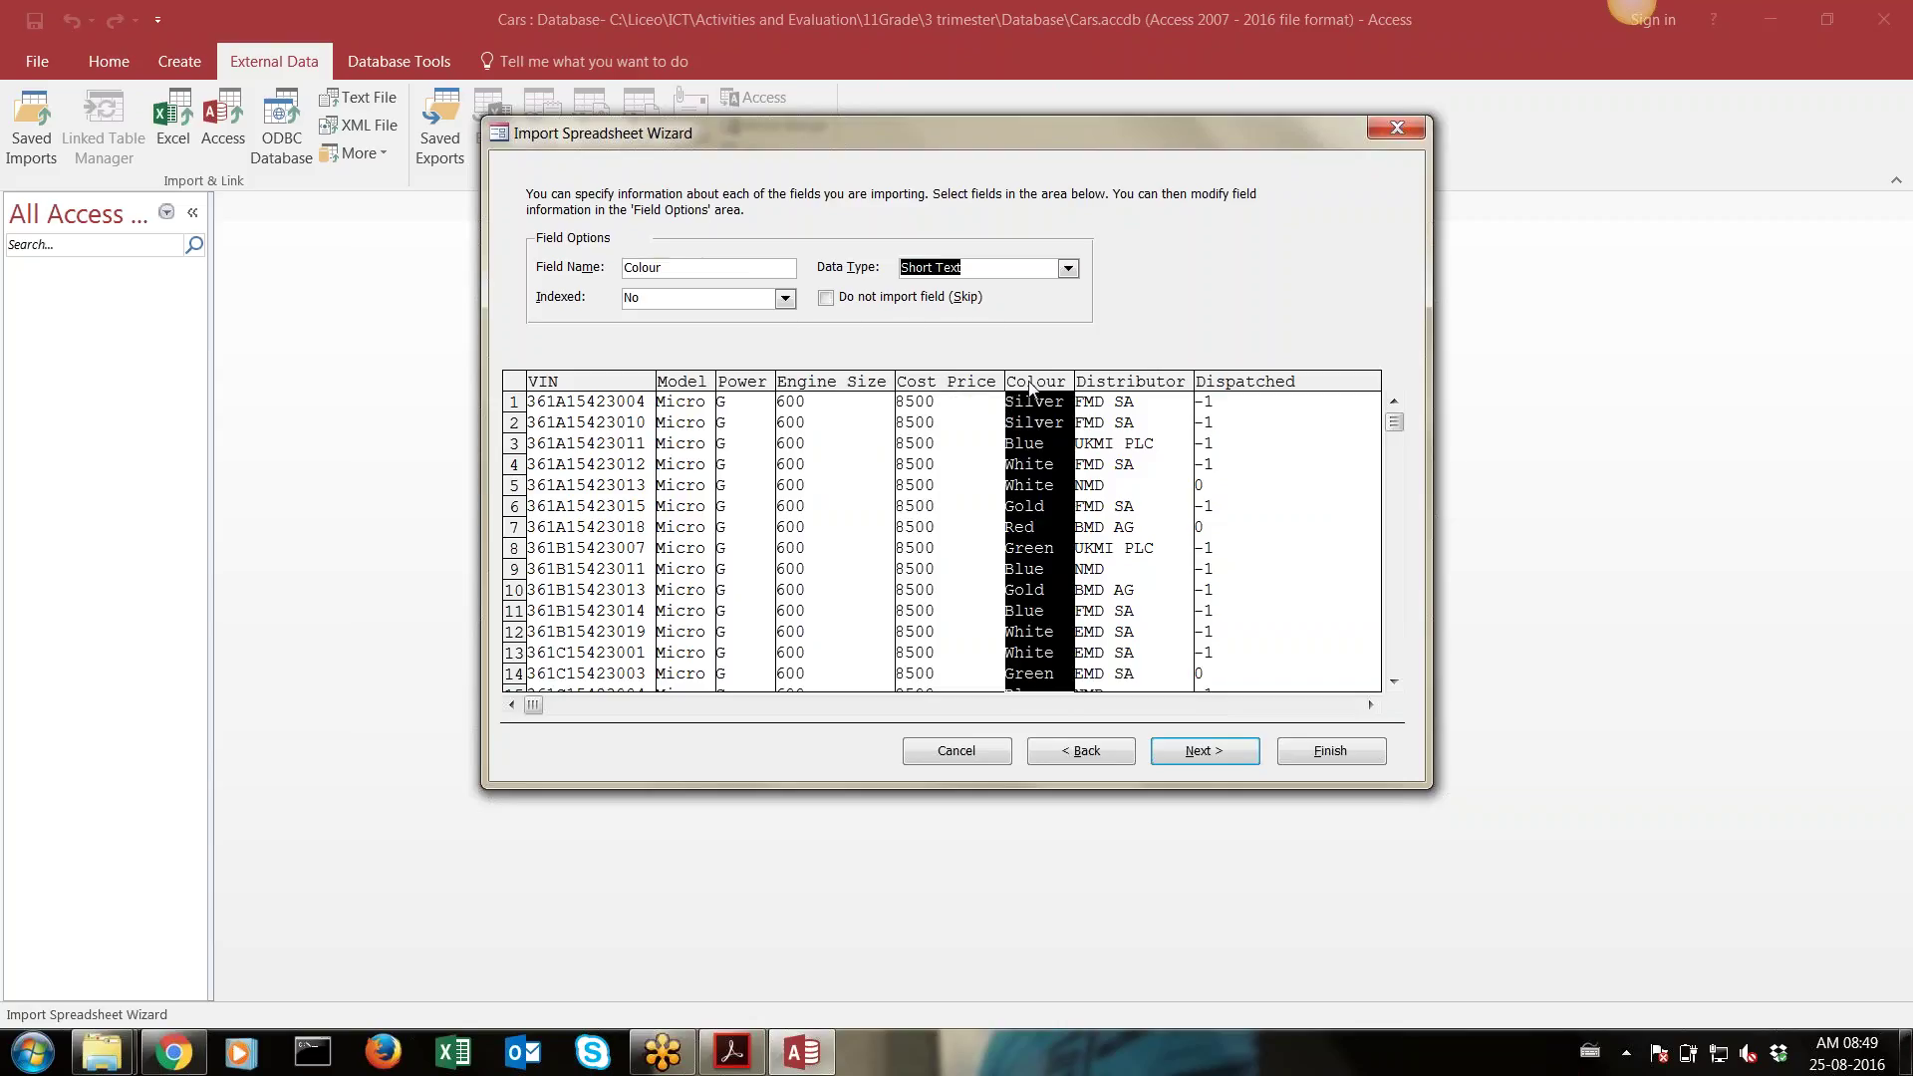
left_click(1107, 389)
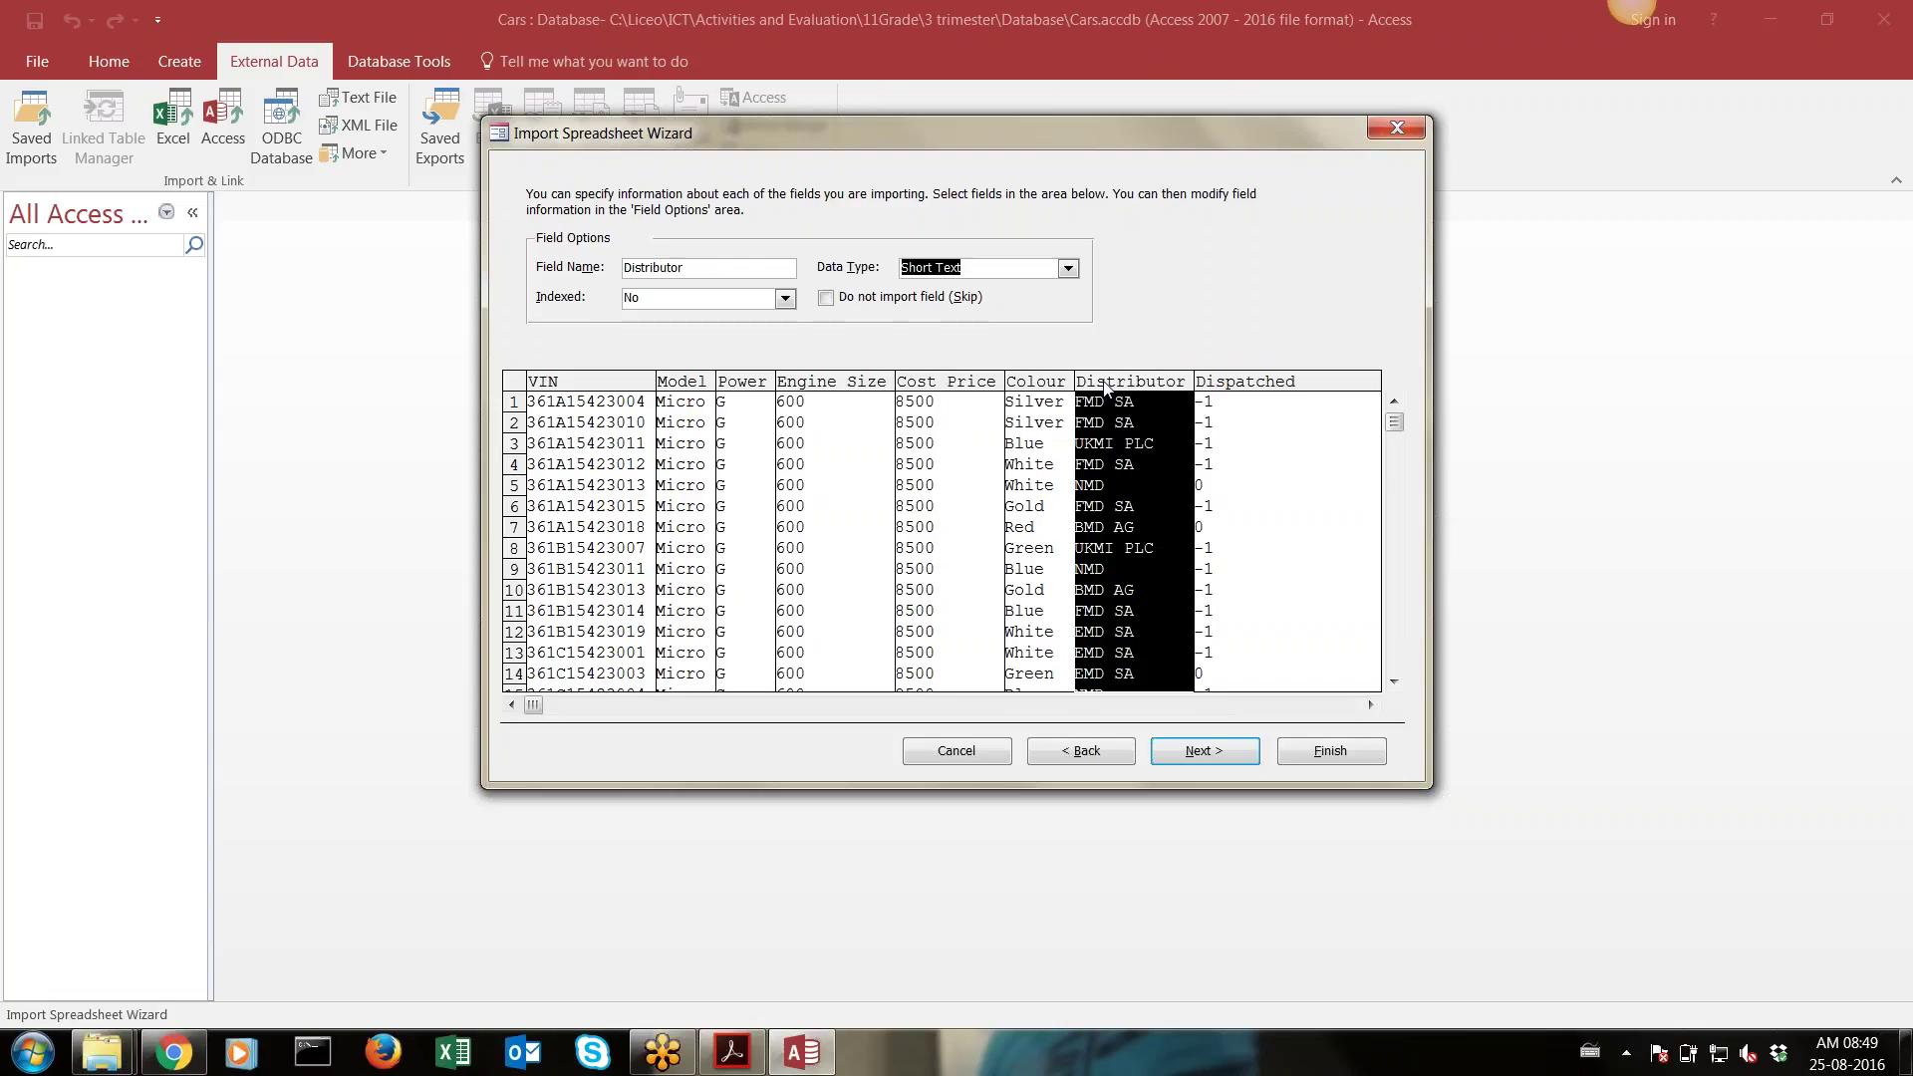
left_click(1231, 387)
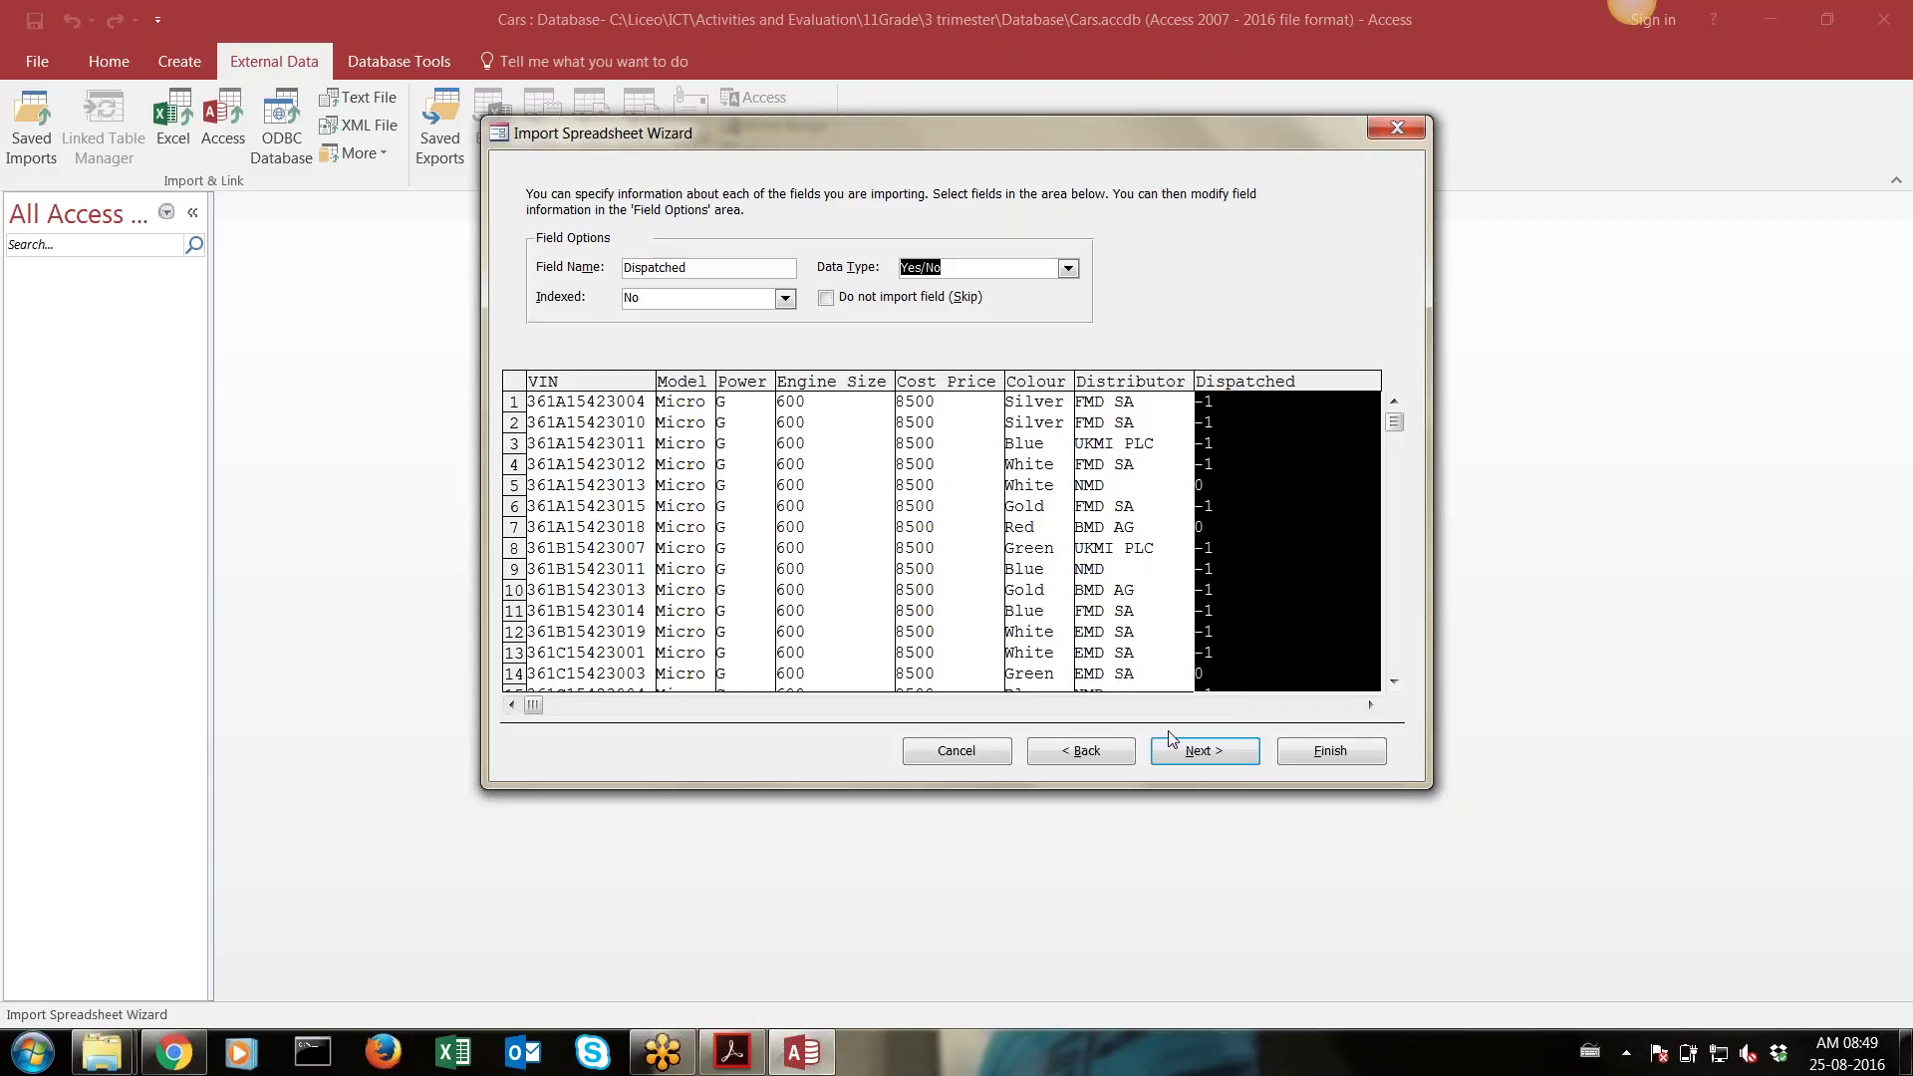
Check the key field requirement in the task PDF and choose VIN as the table's own primary key
left_click(1199, 752)
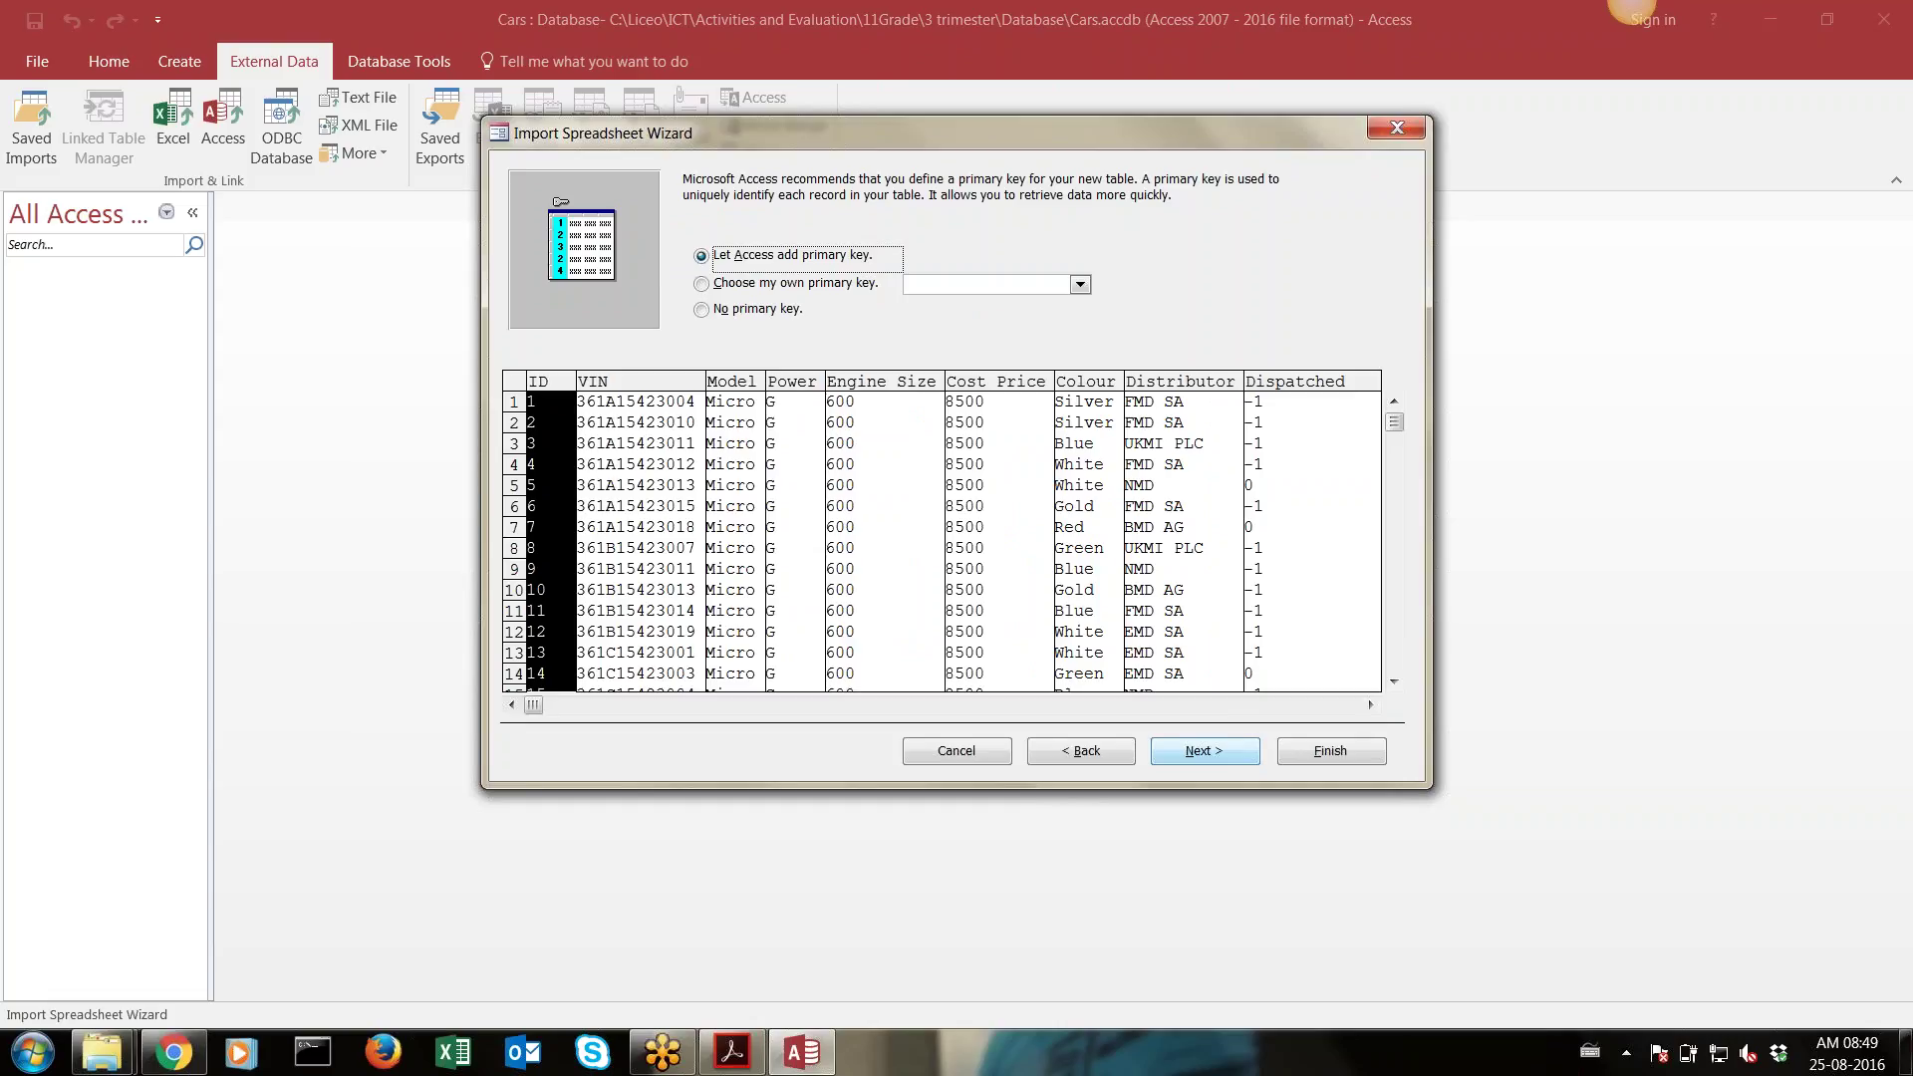
key("alt+Tab")
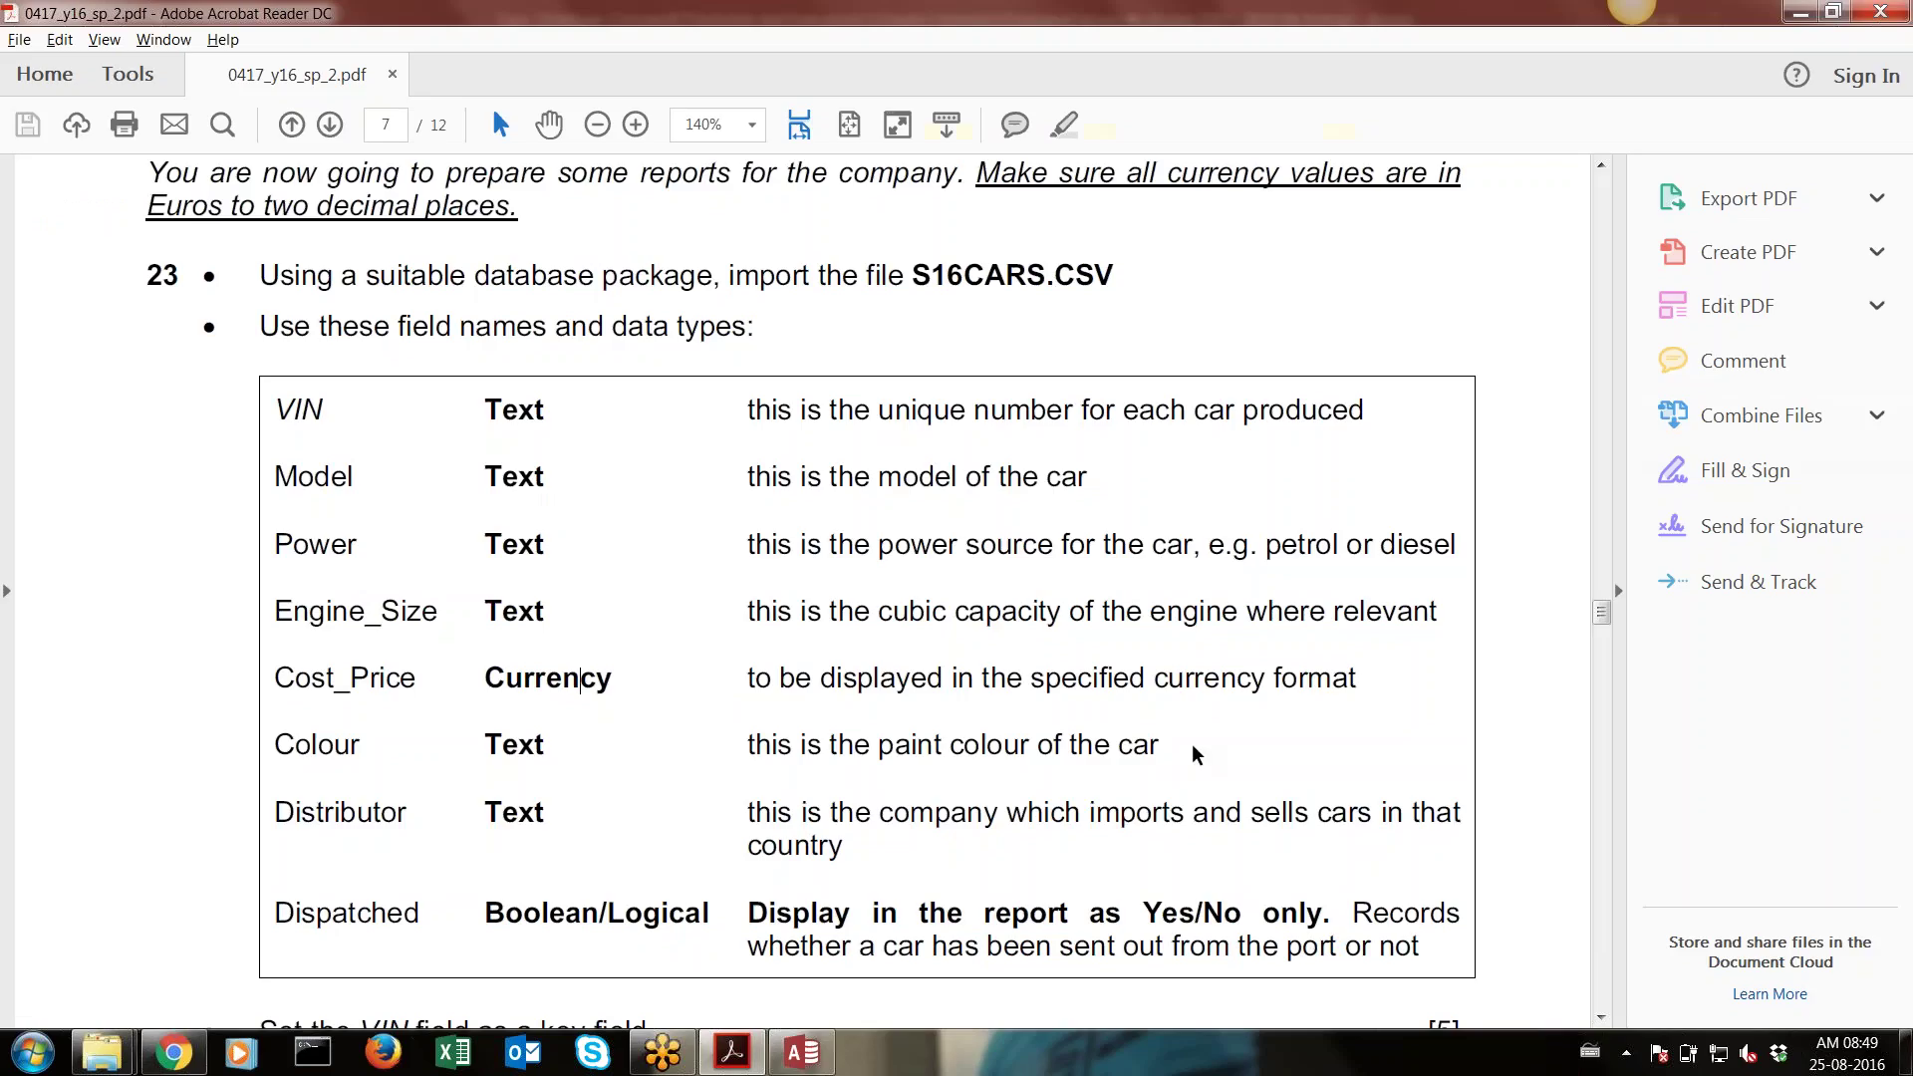
left_click(1602, 1019)
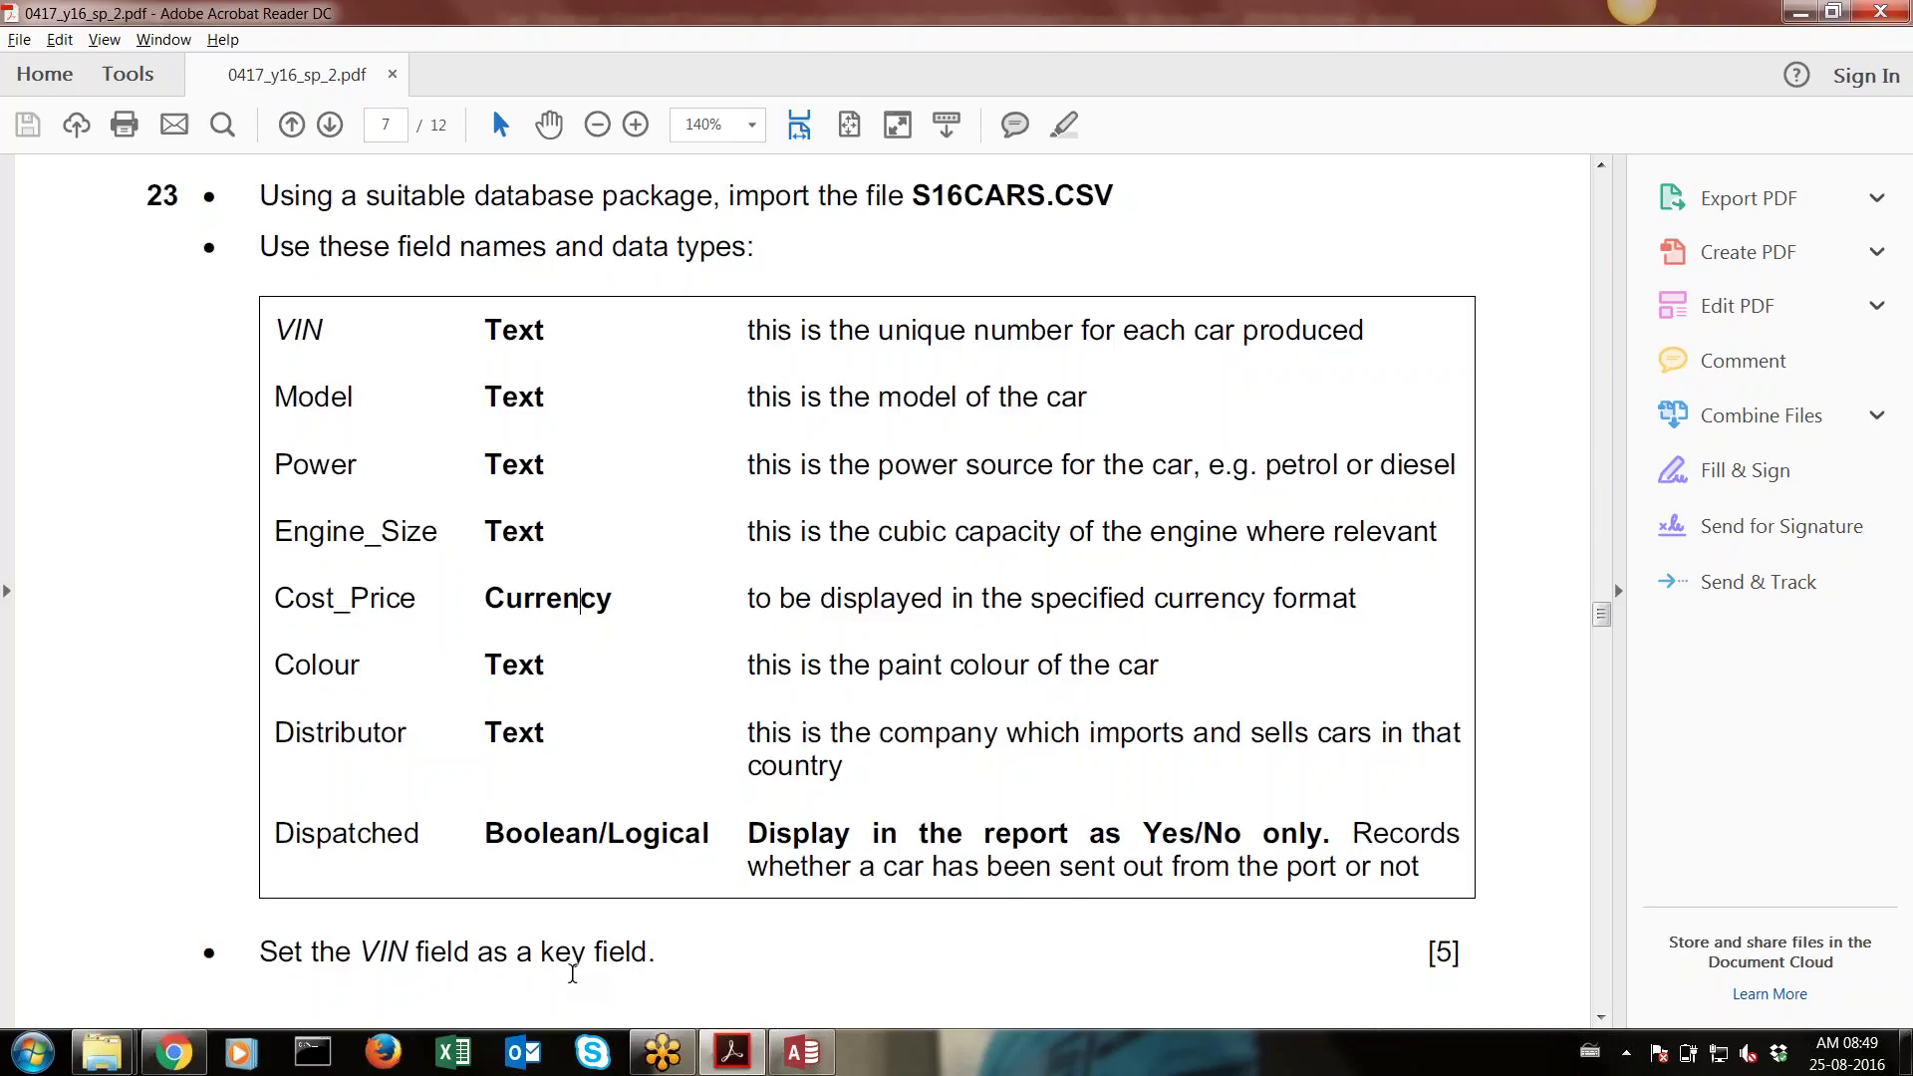
key("alt+Tab")
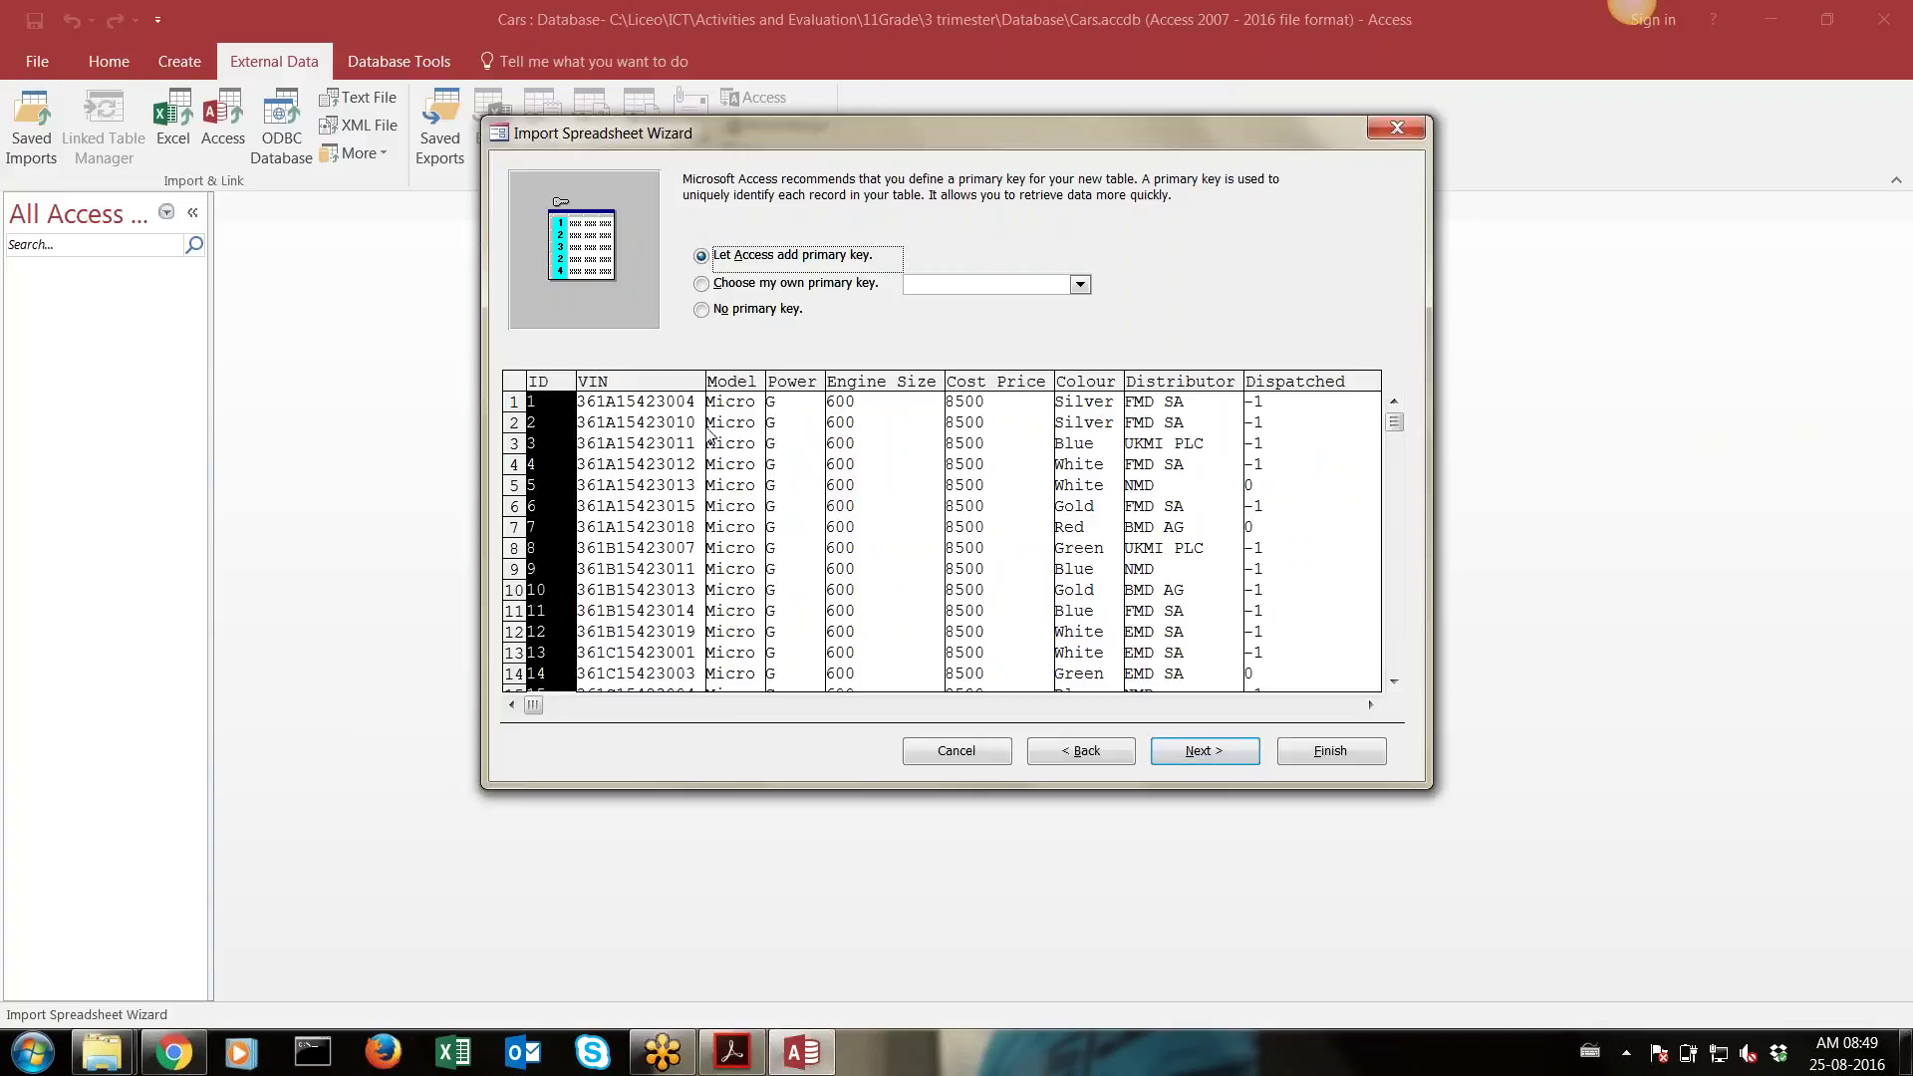
left_click(757, 284)
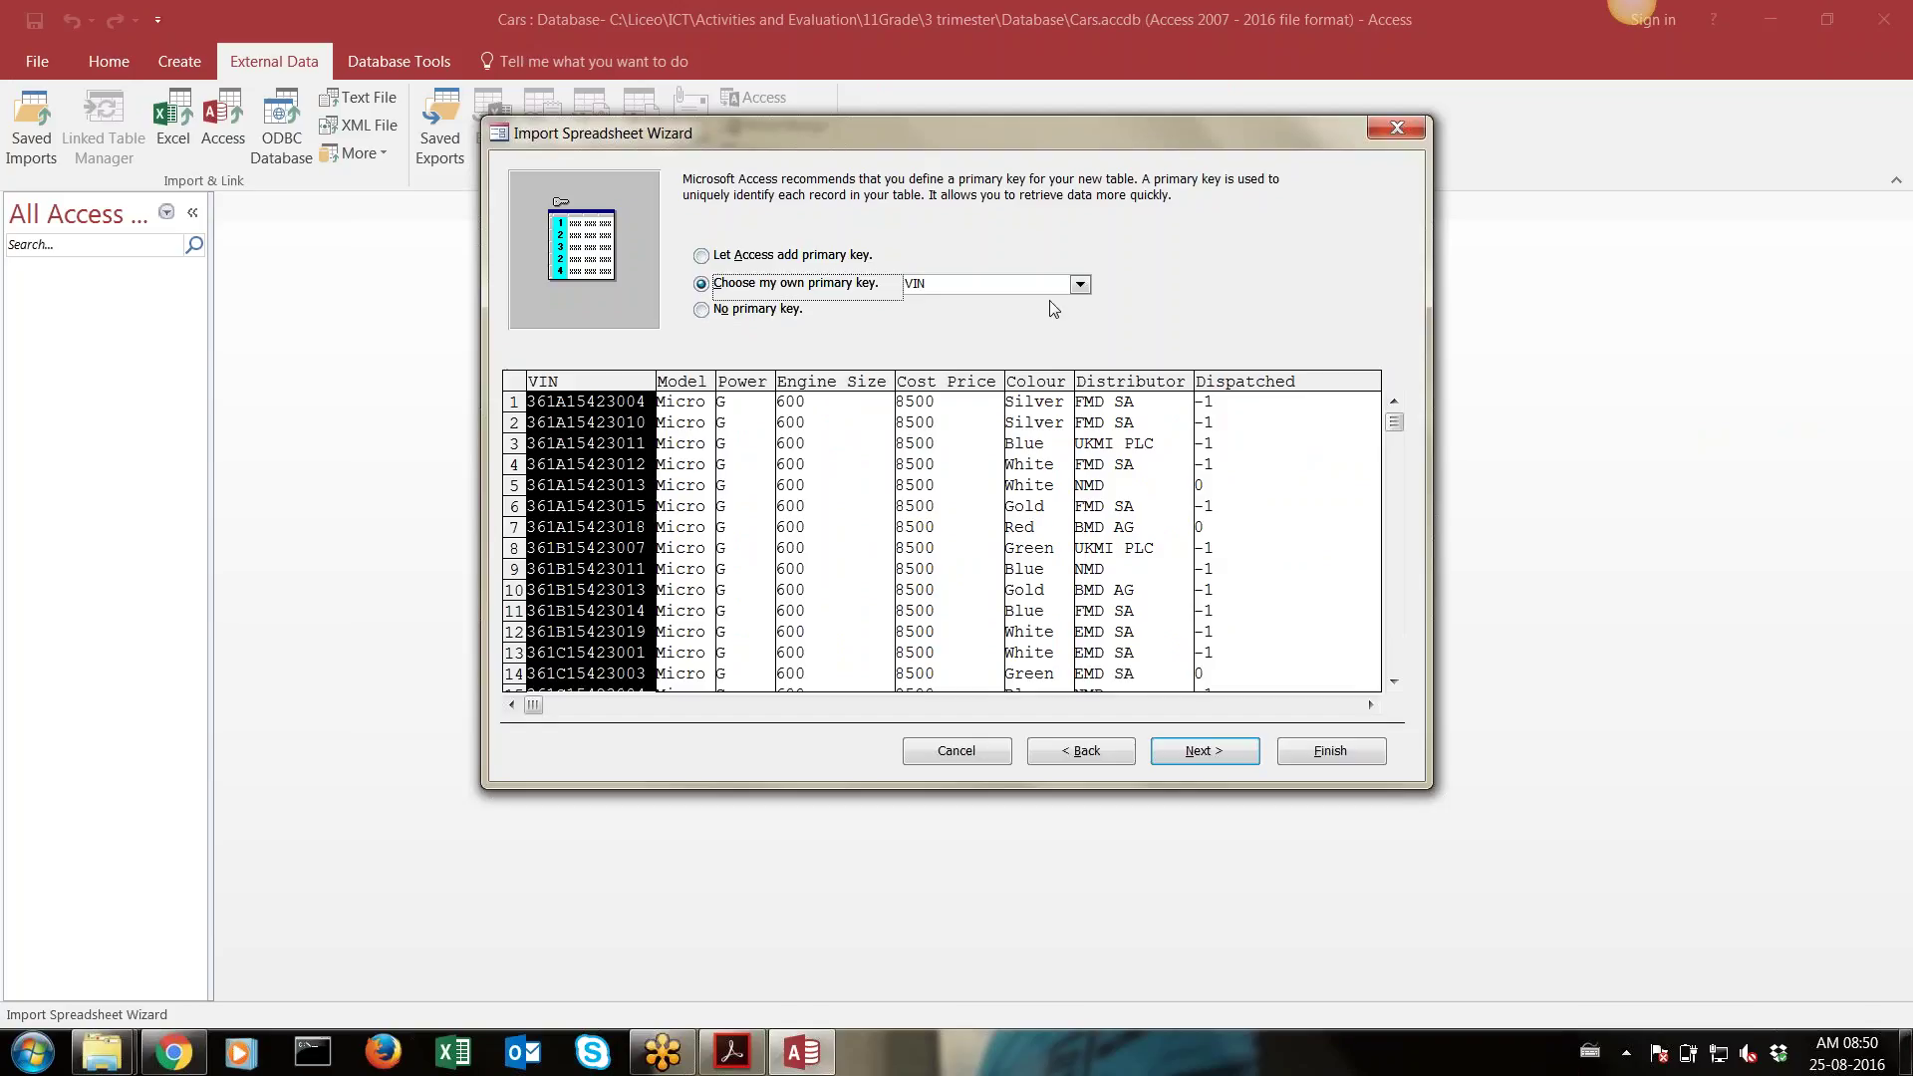
left_click(1080, 285)
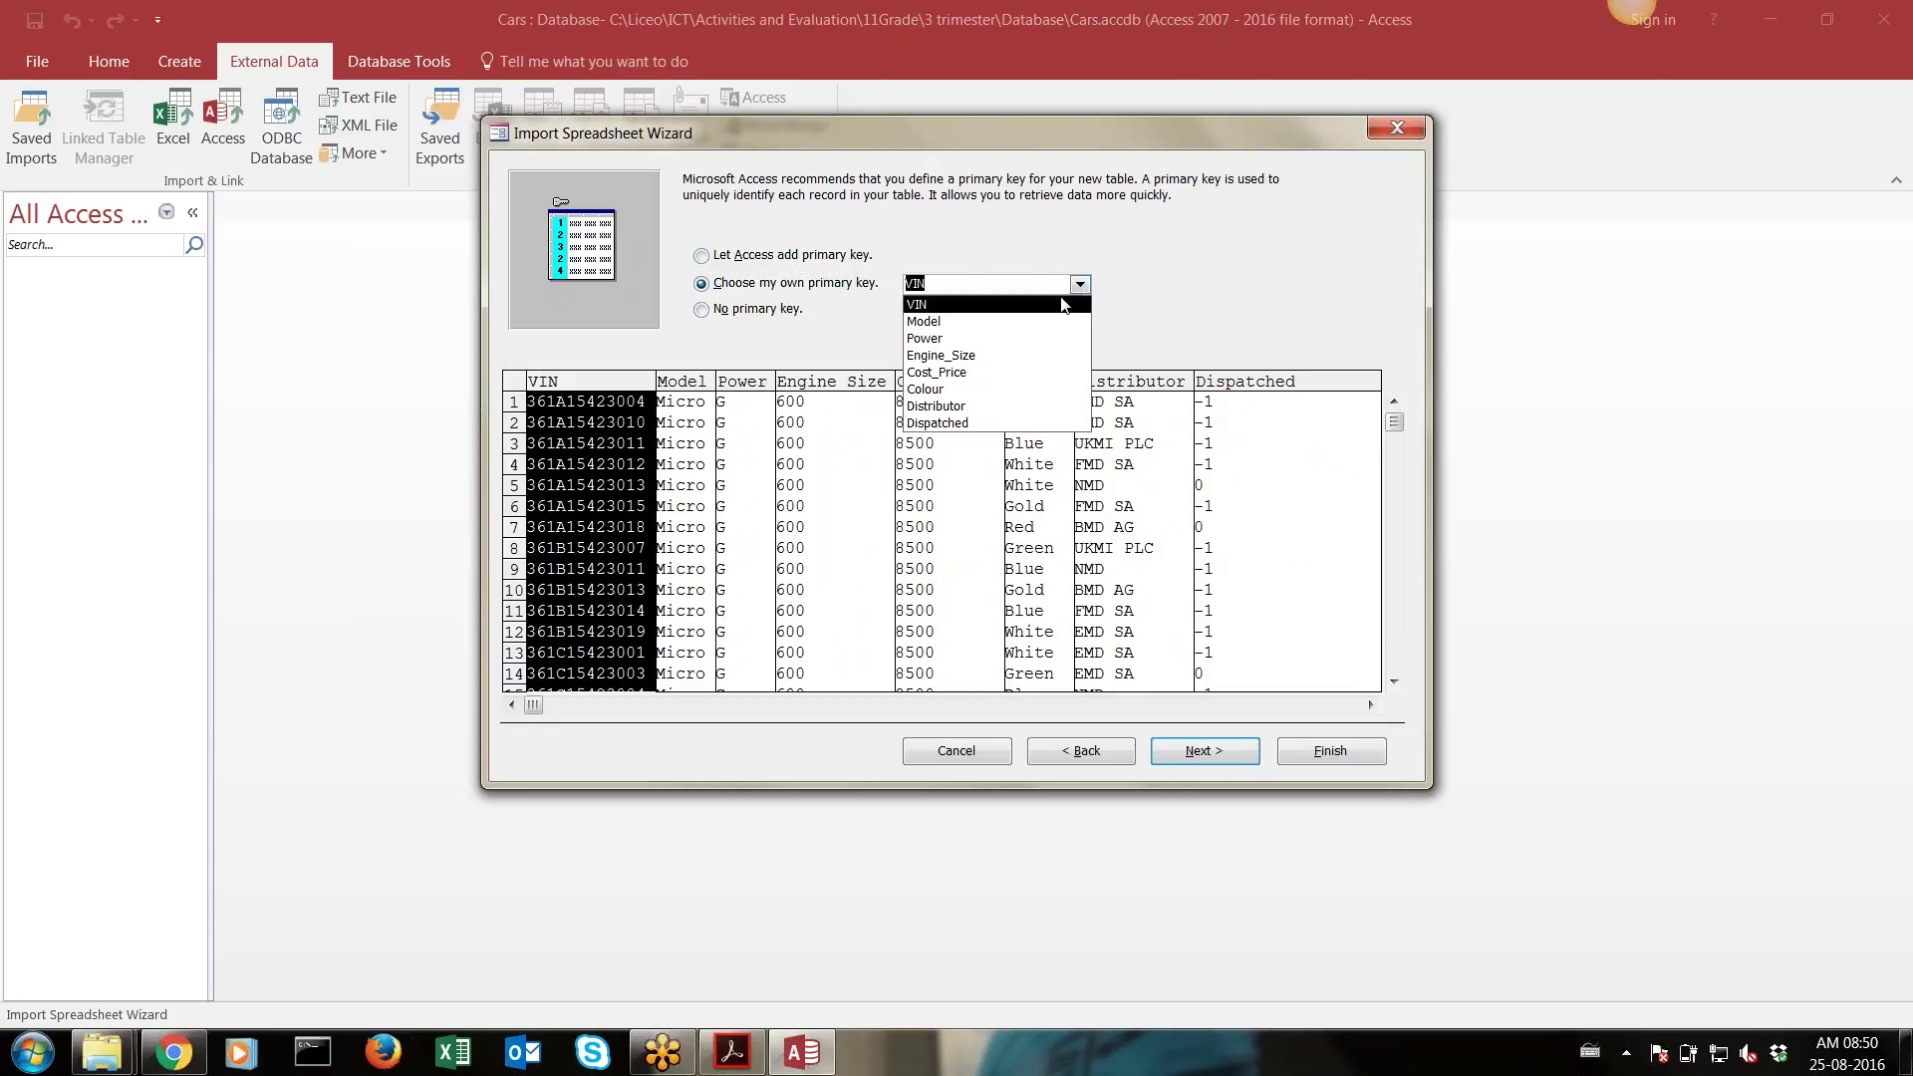
left_click(1047, 305)
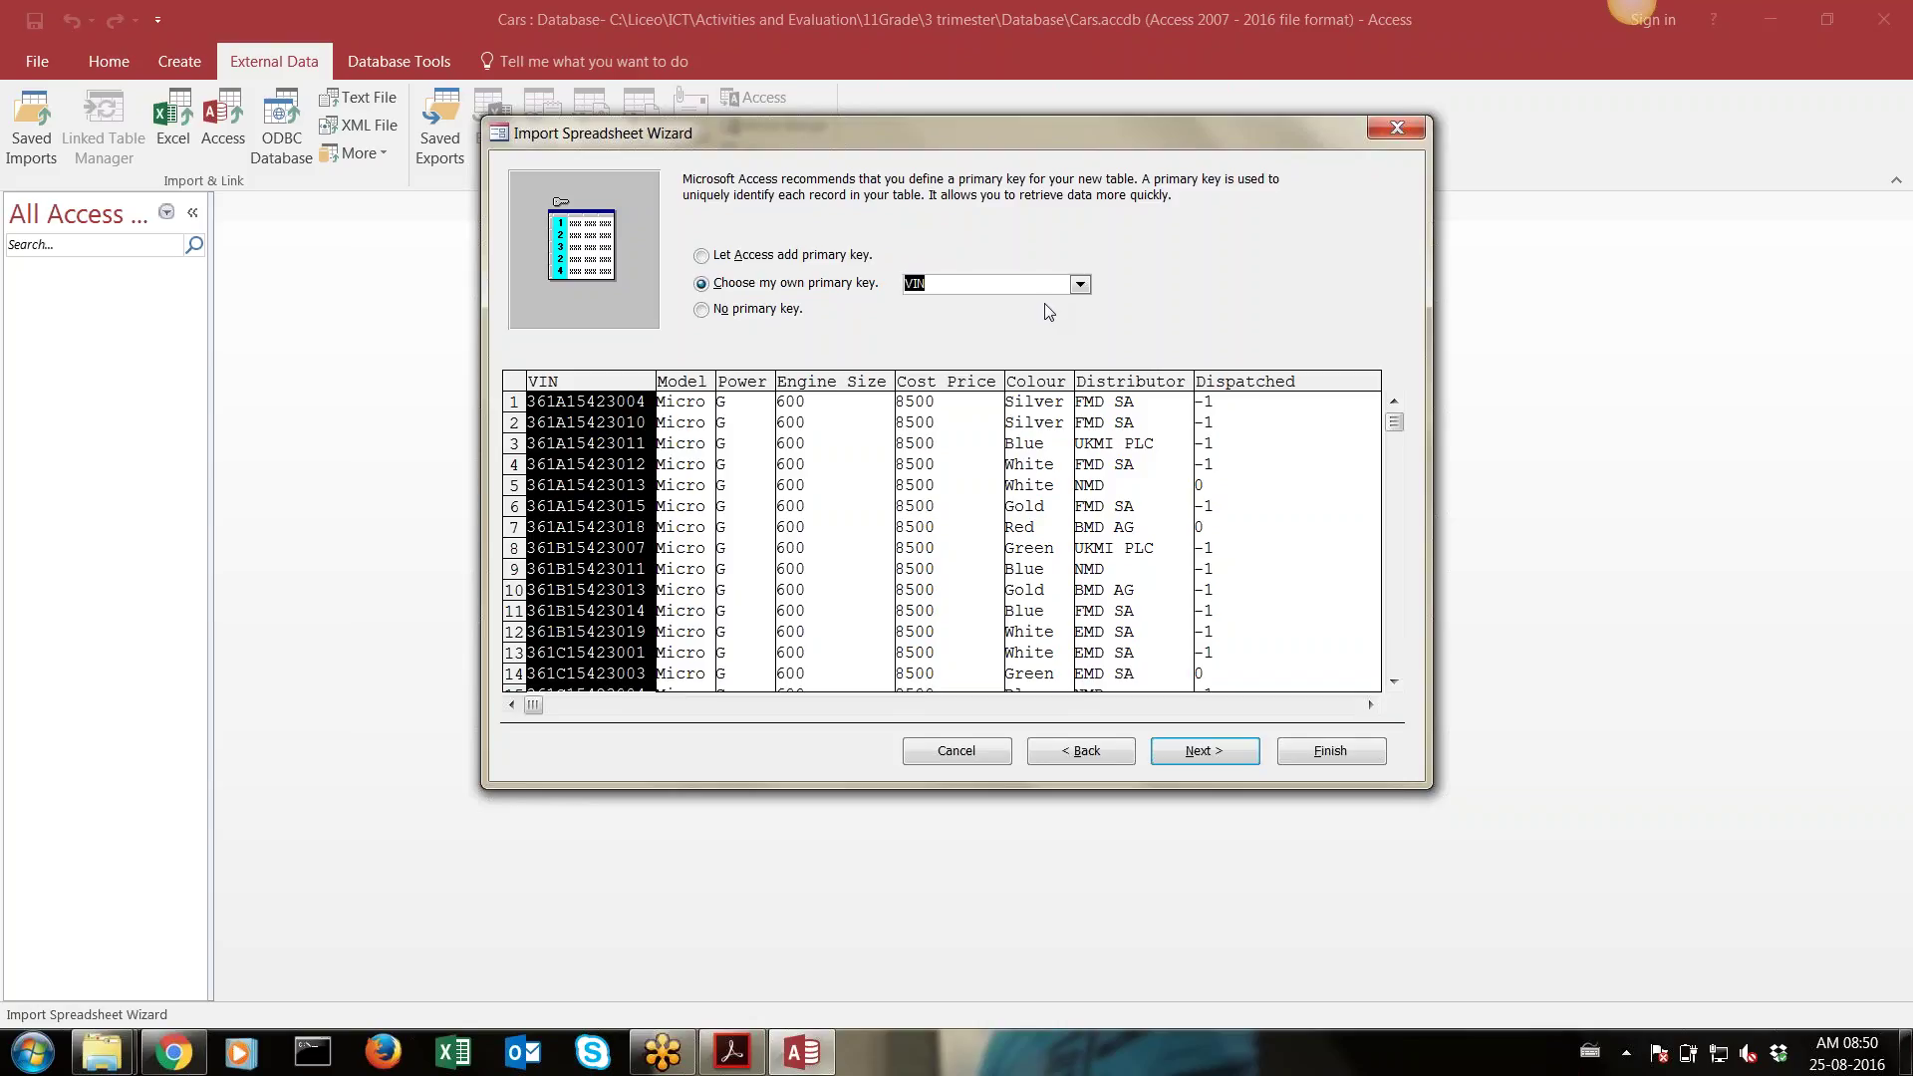
Finish the import into a table named S16CARS with the option to analyze the table after importing turned on
left_click(1176, 746)
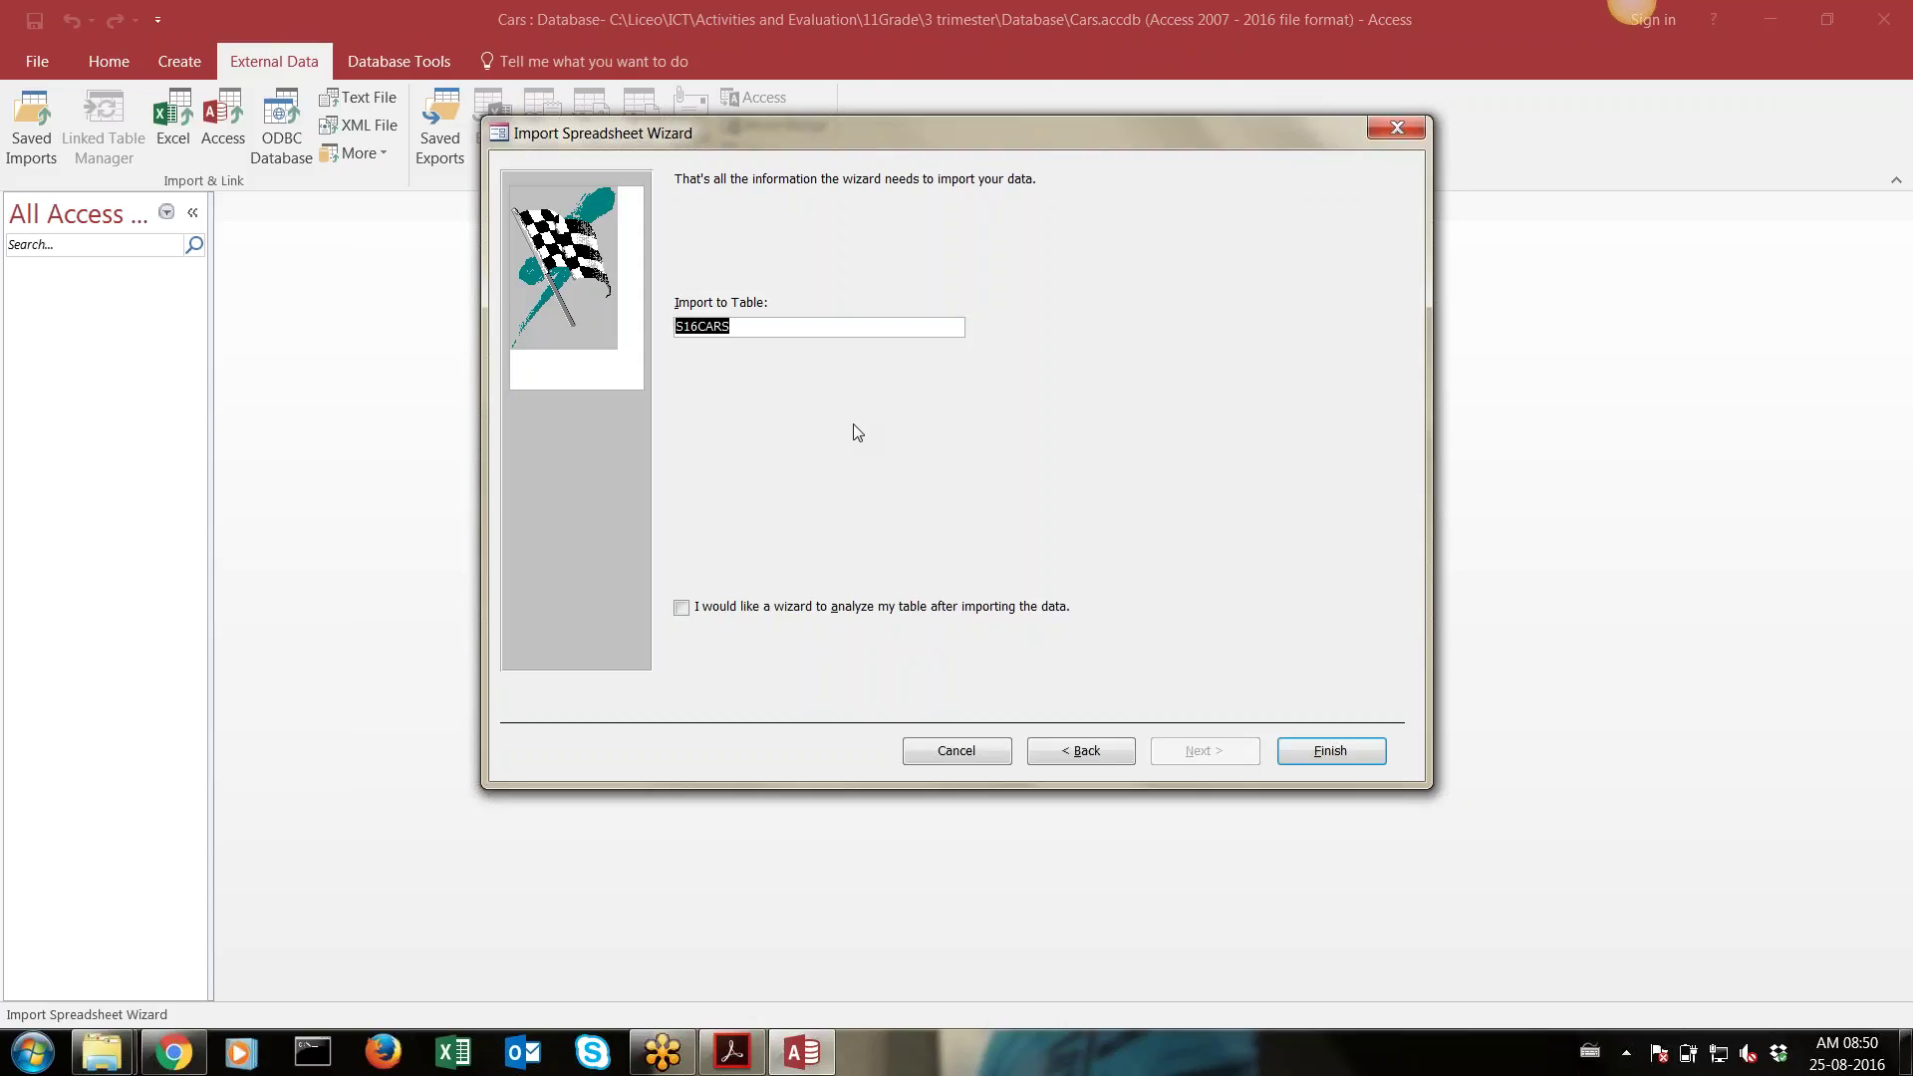
left_click(761, 612)
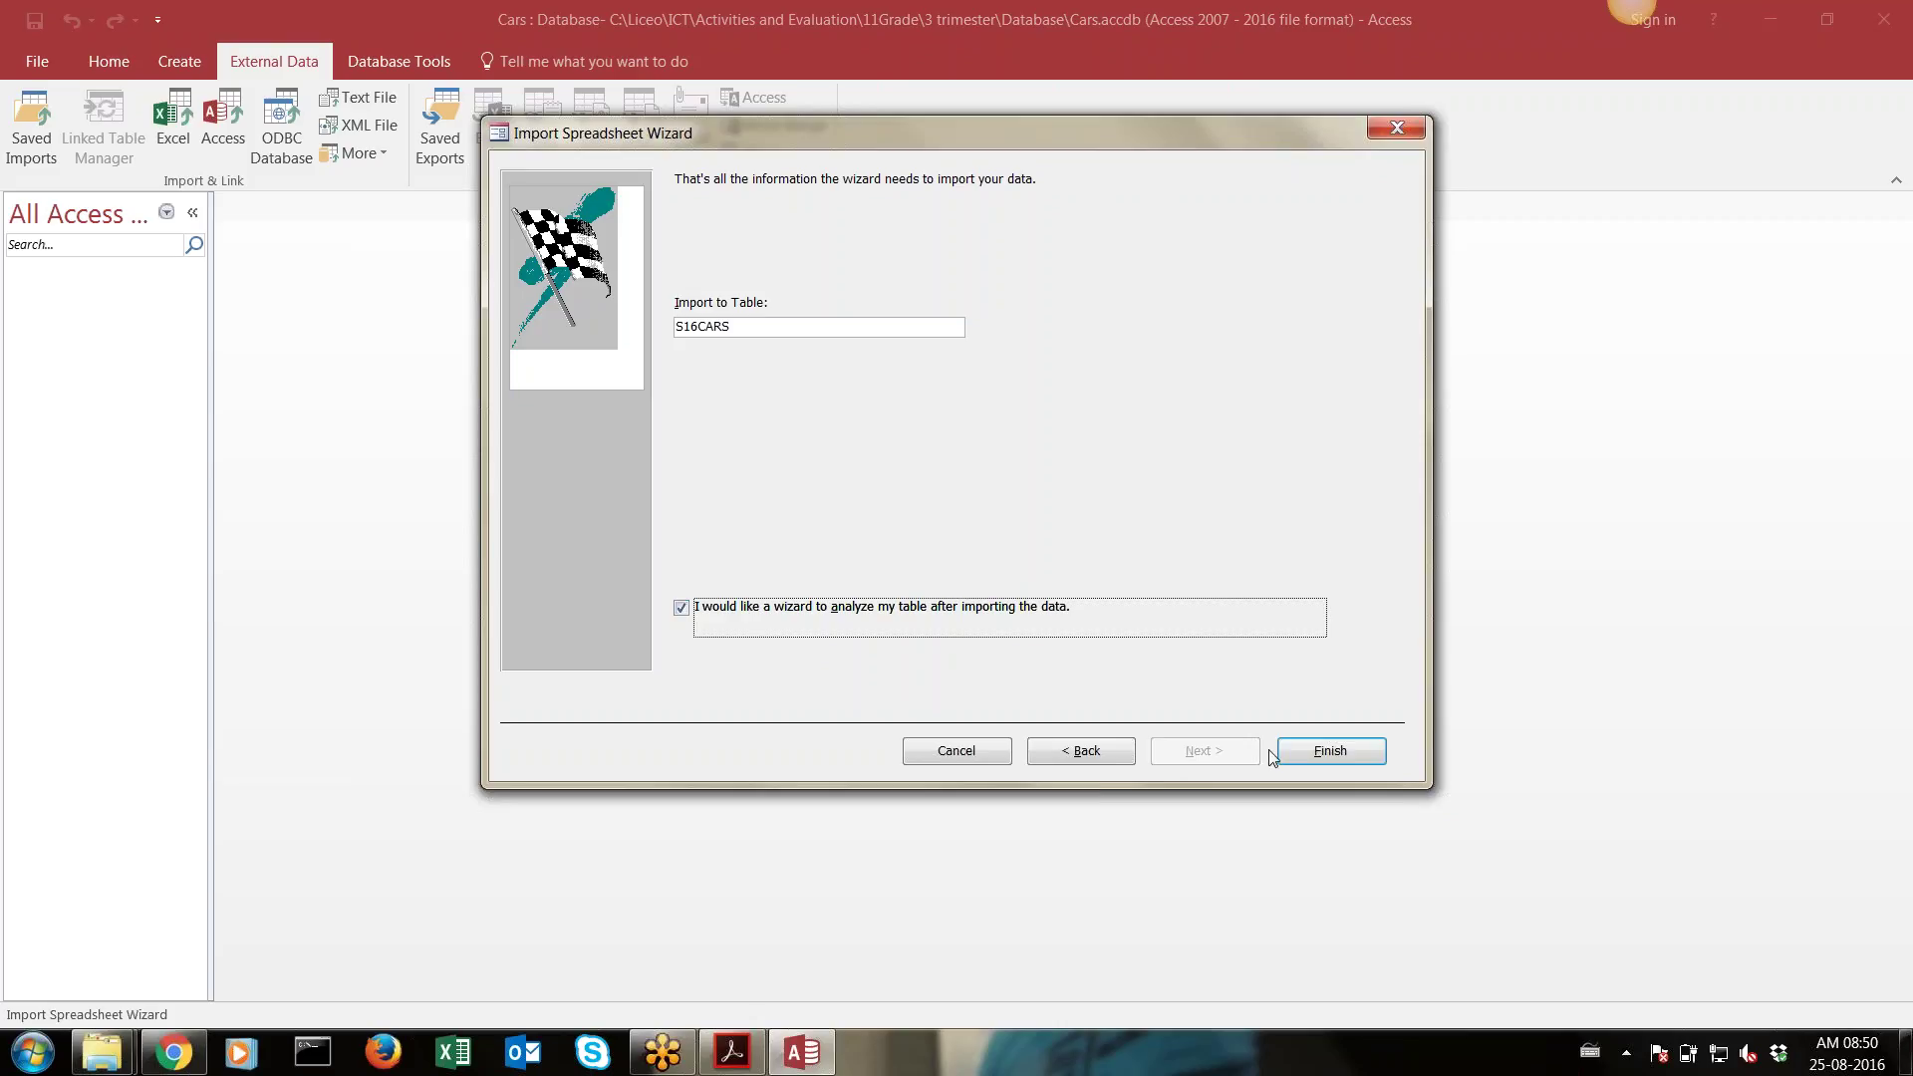
left_click(1294, 755)
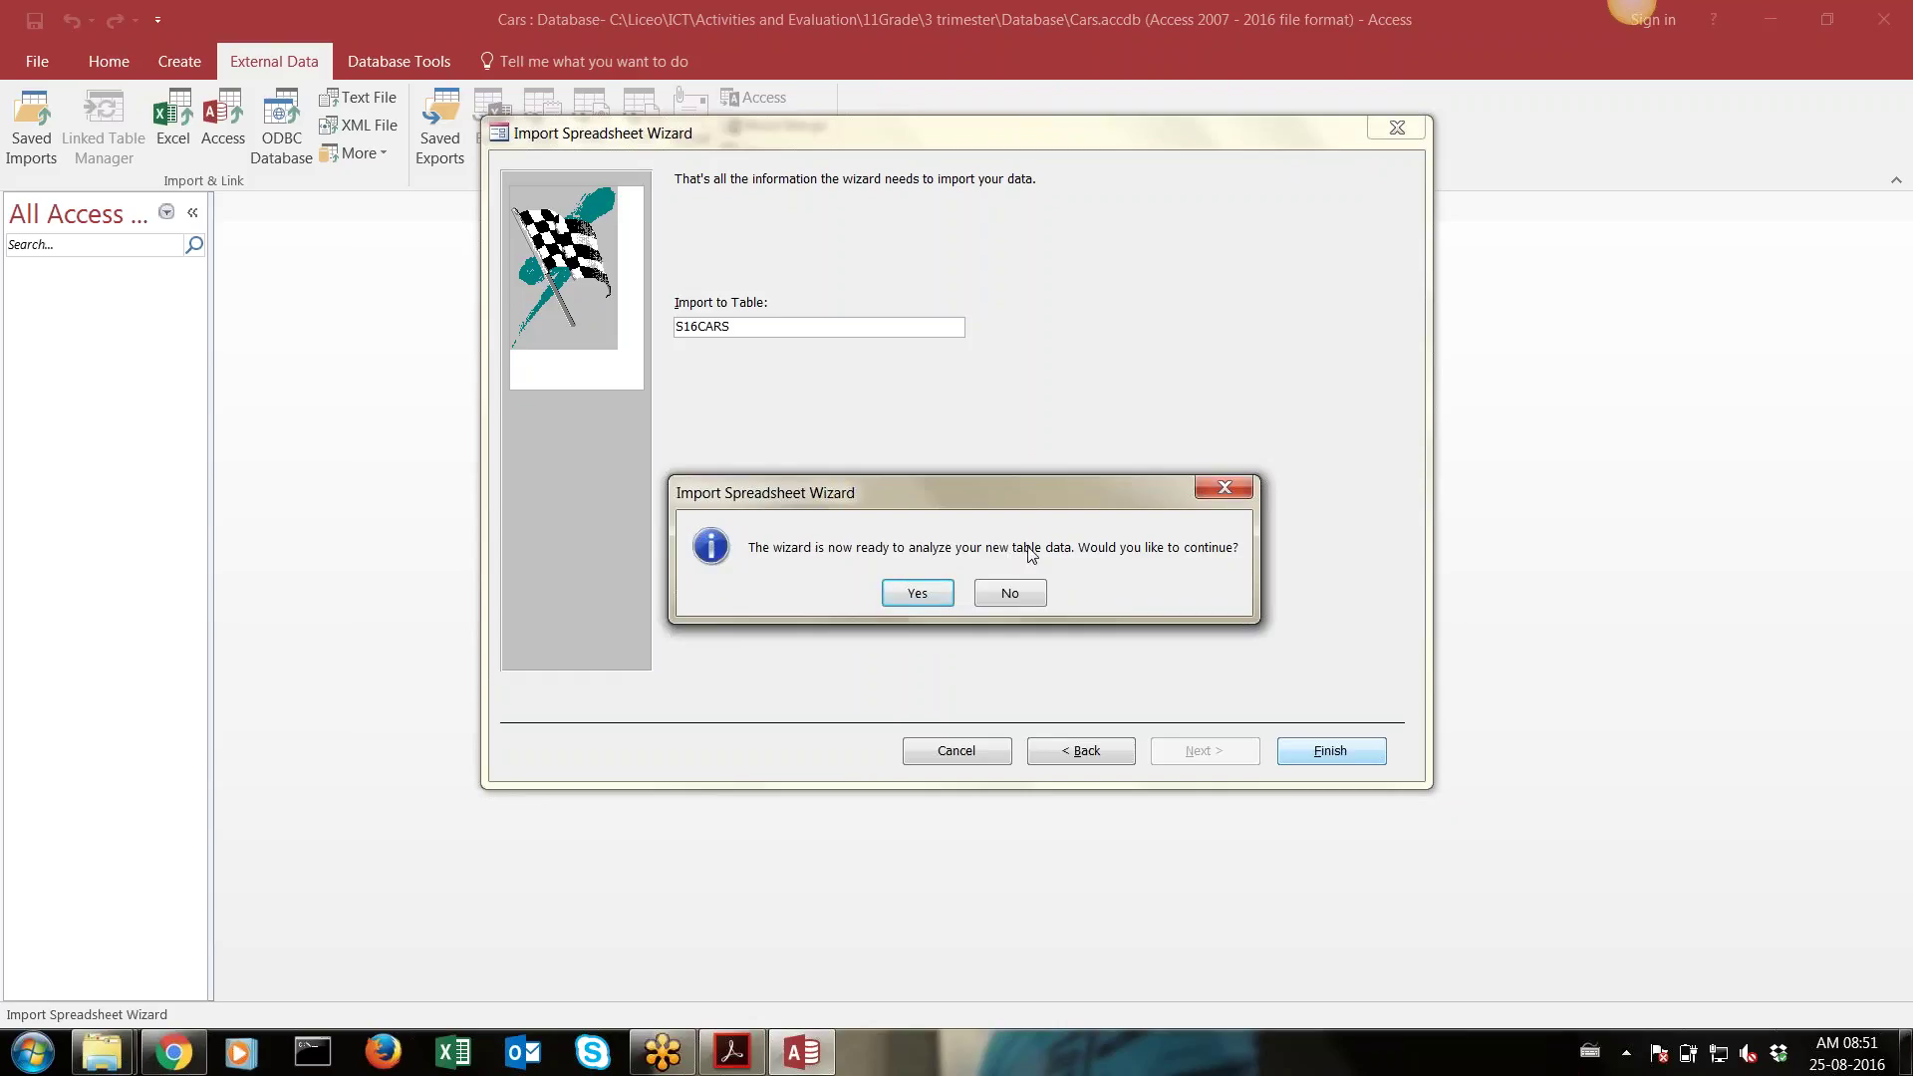
left_click(932, 596)
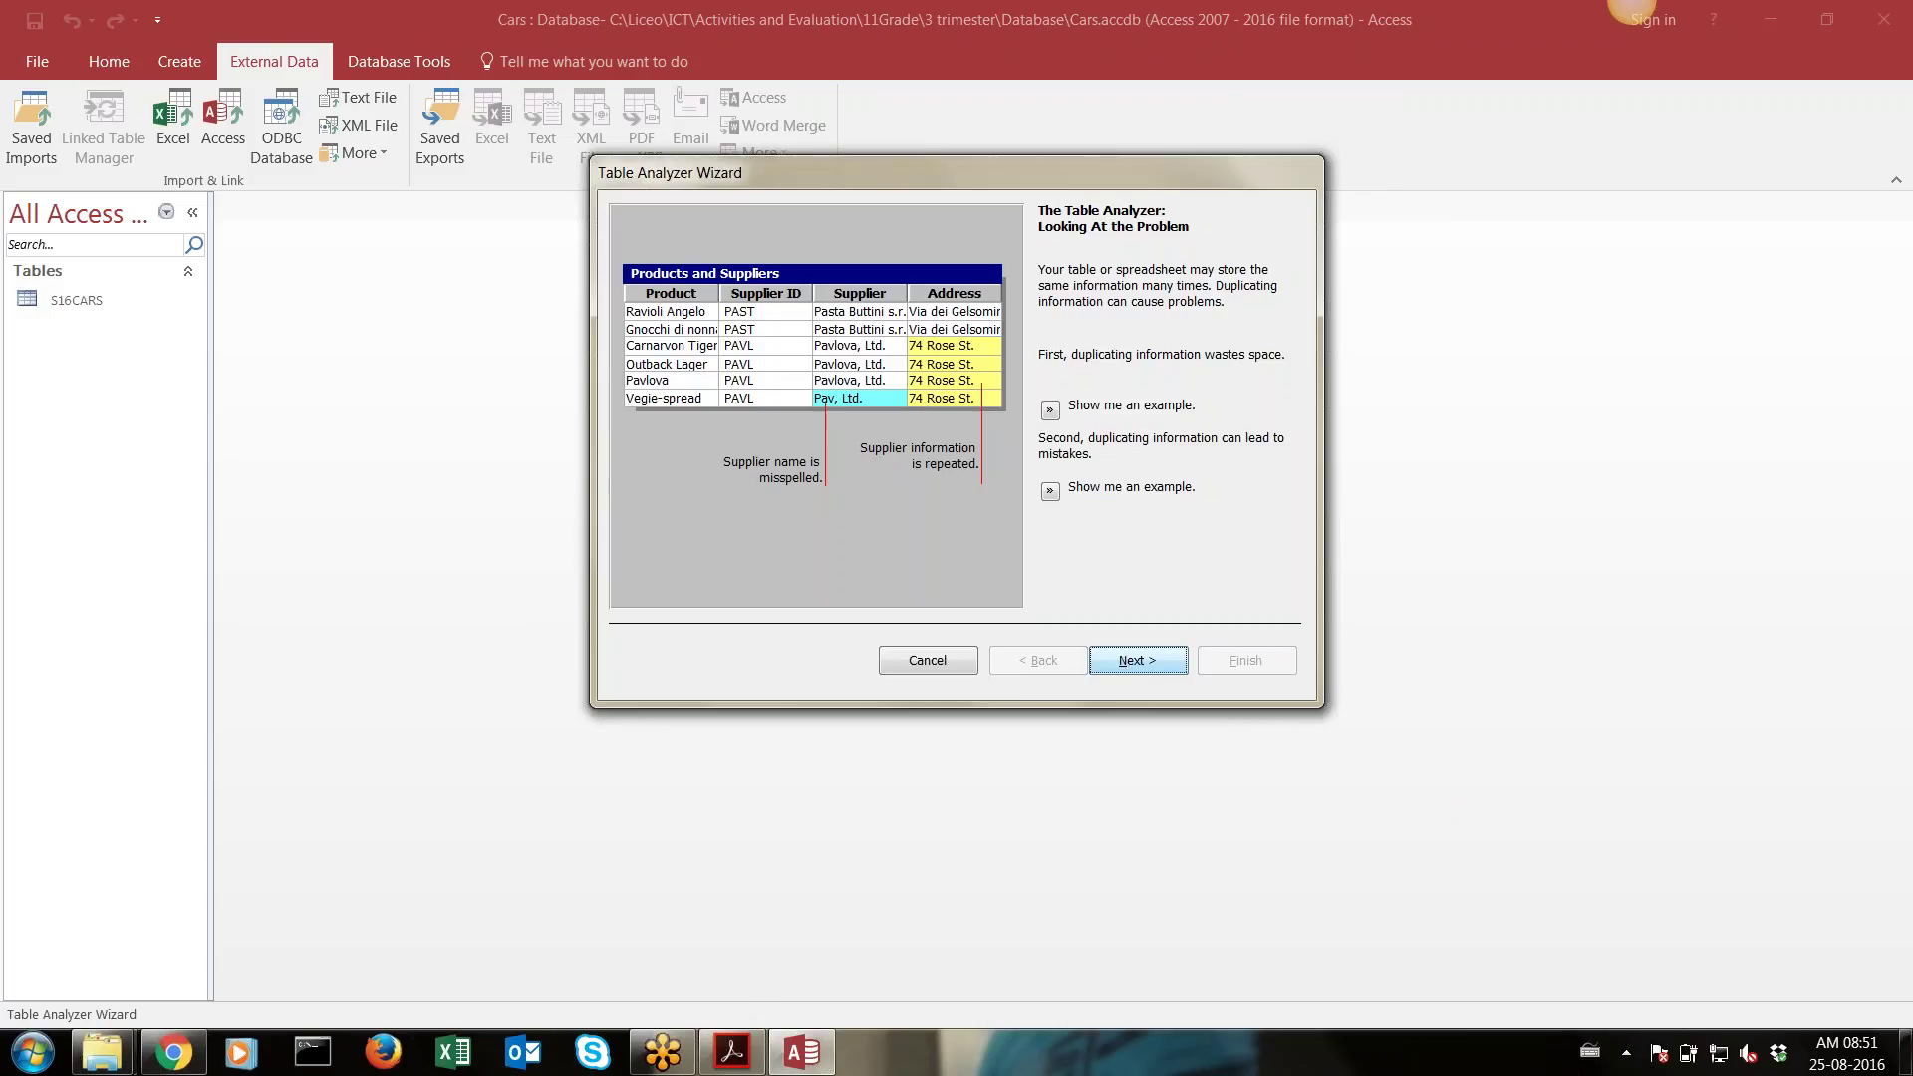
key("Return")
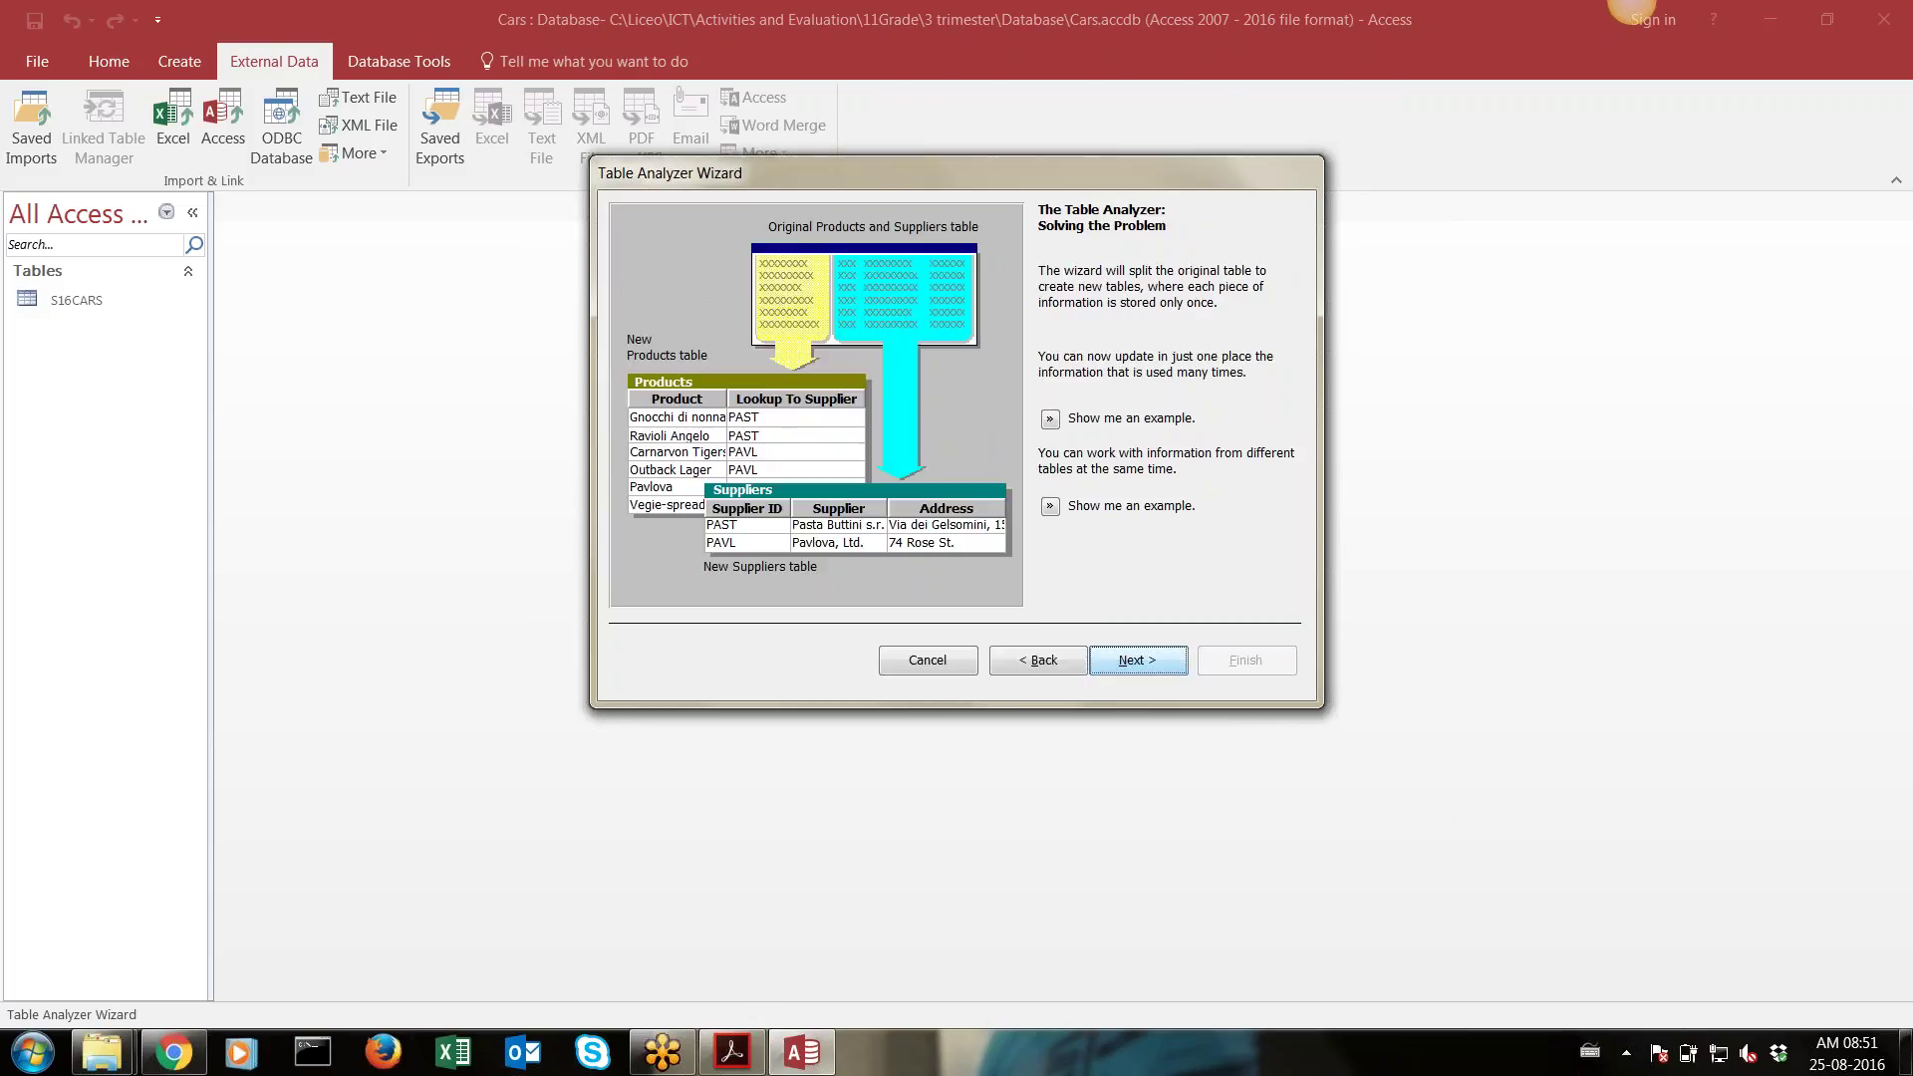
left_click(1144, 661)
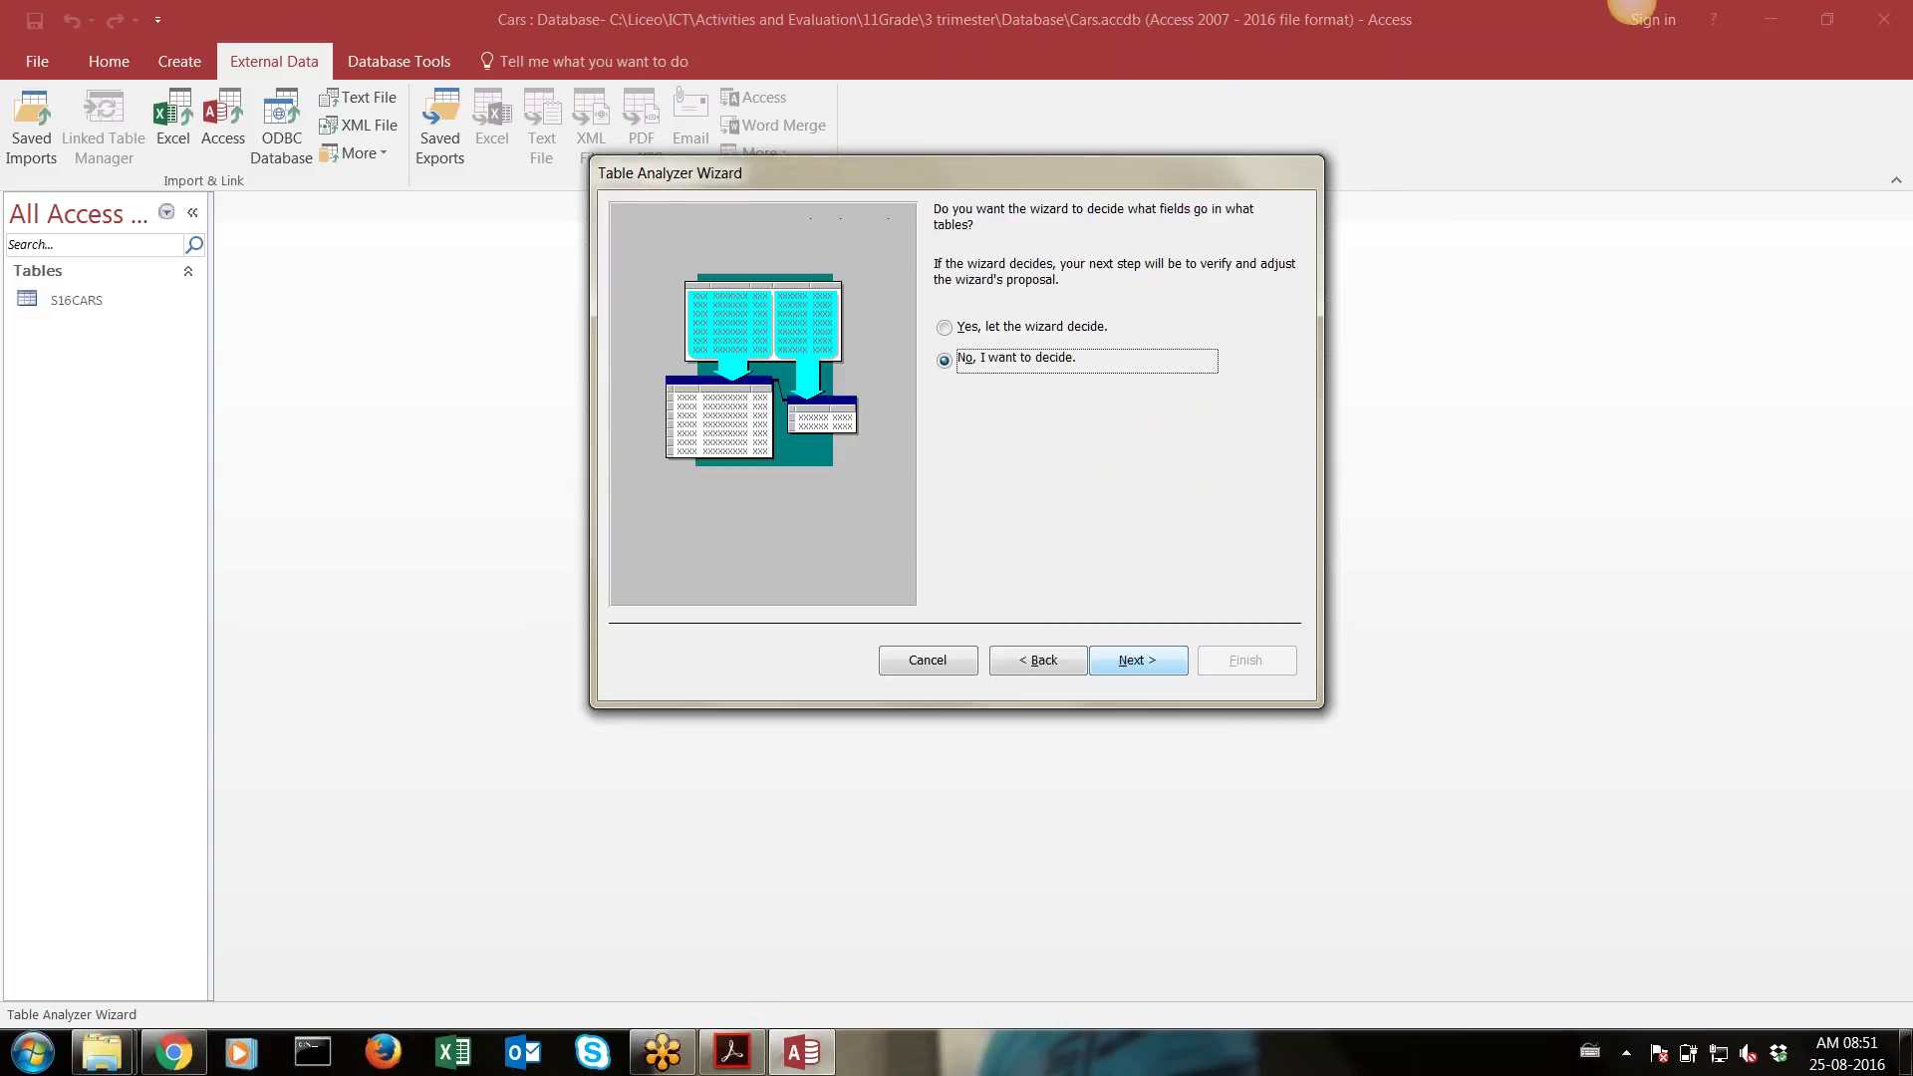
left_click(1144, 660)
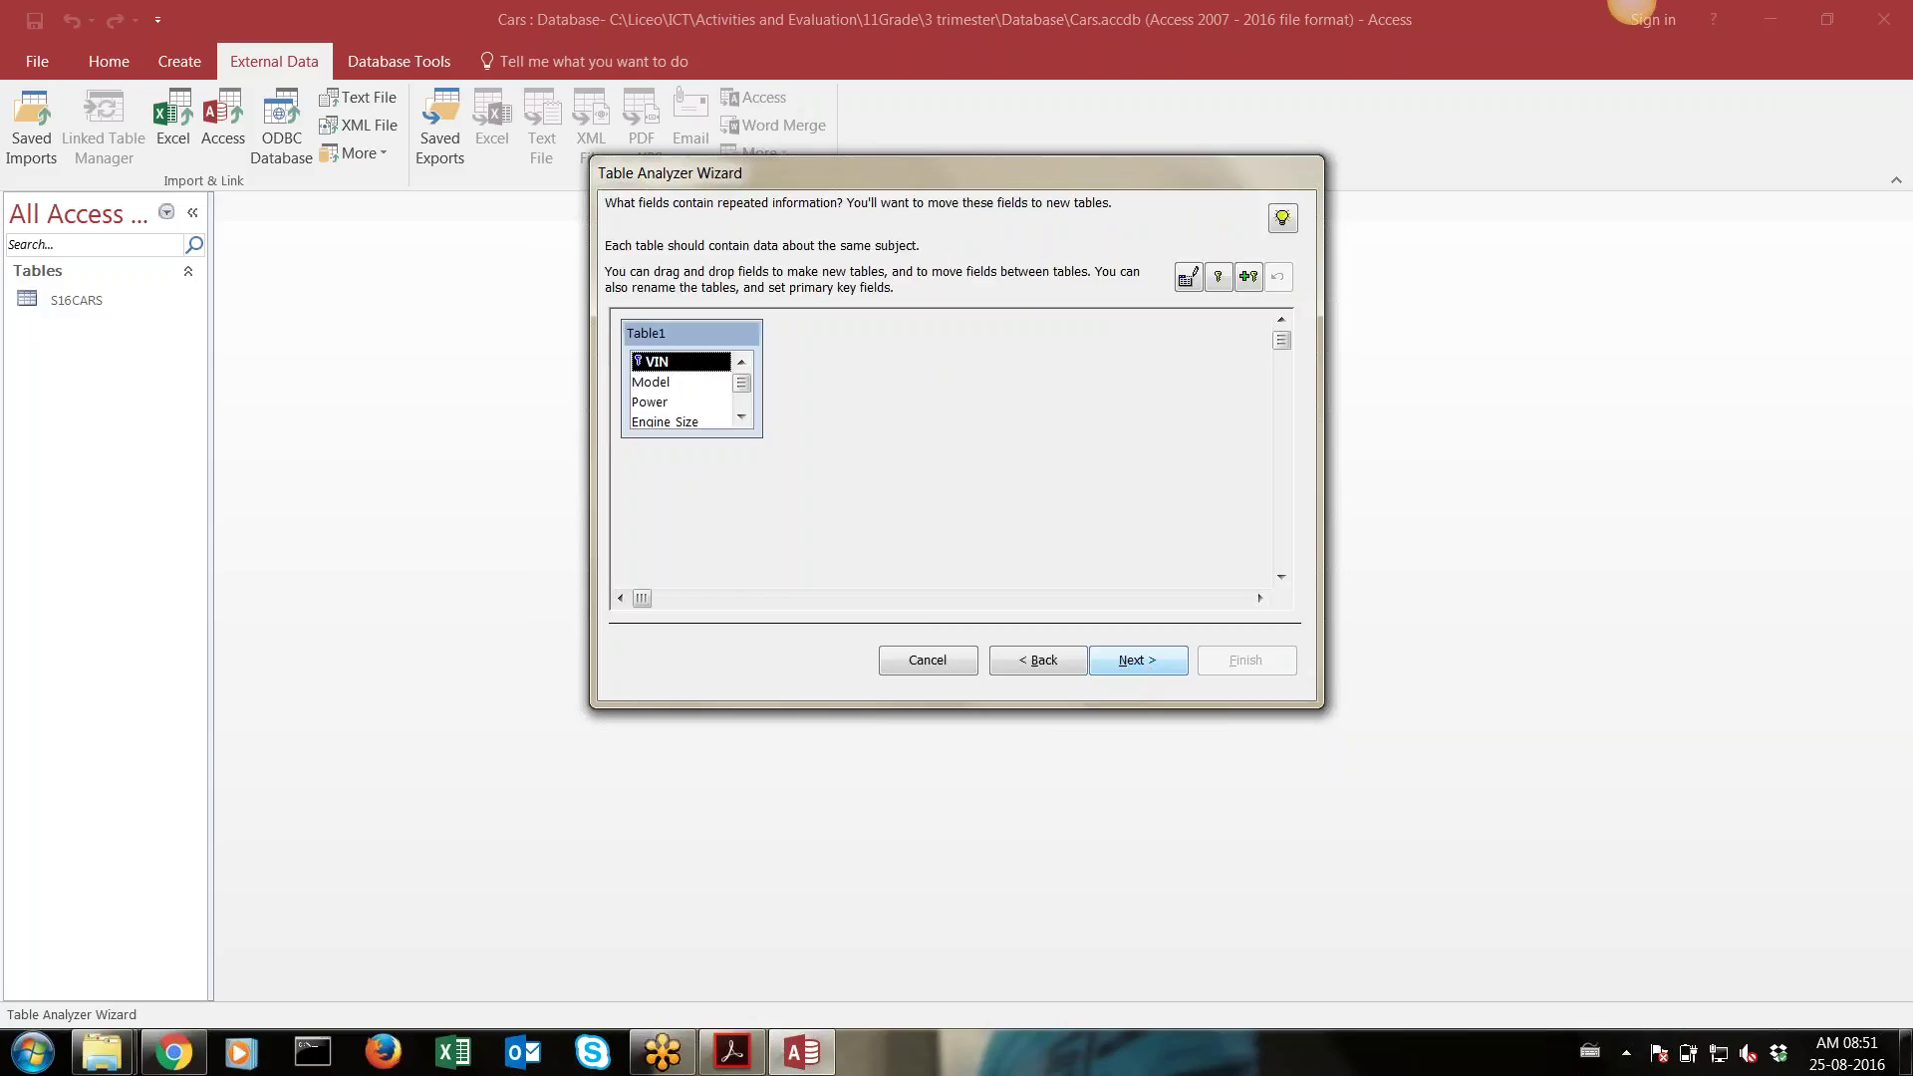
left_click(944, 655)
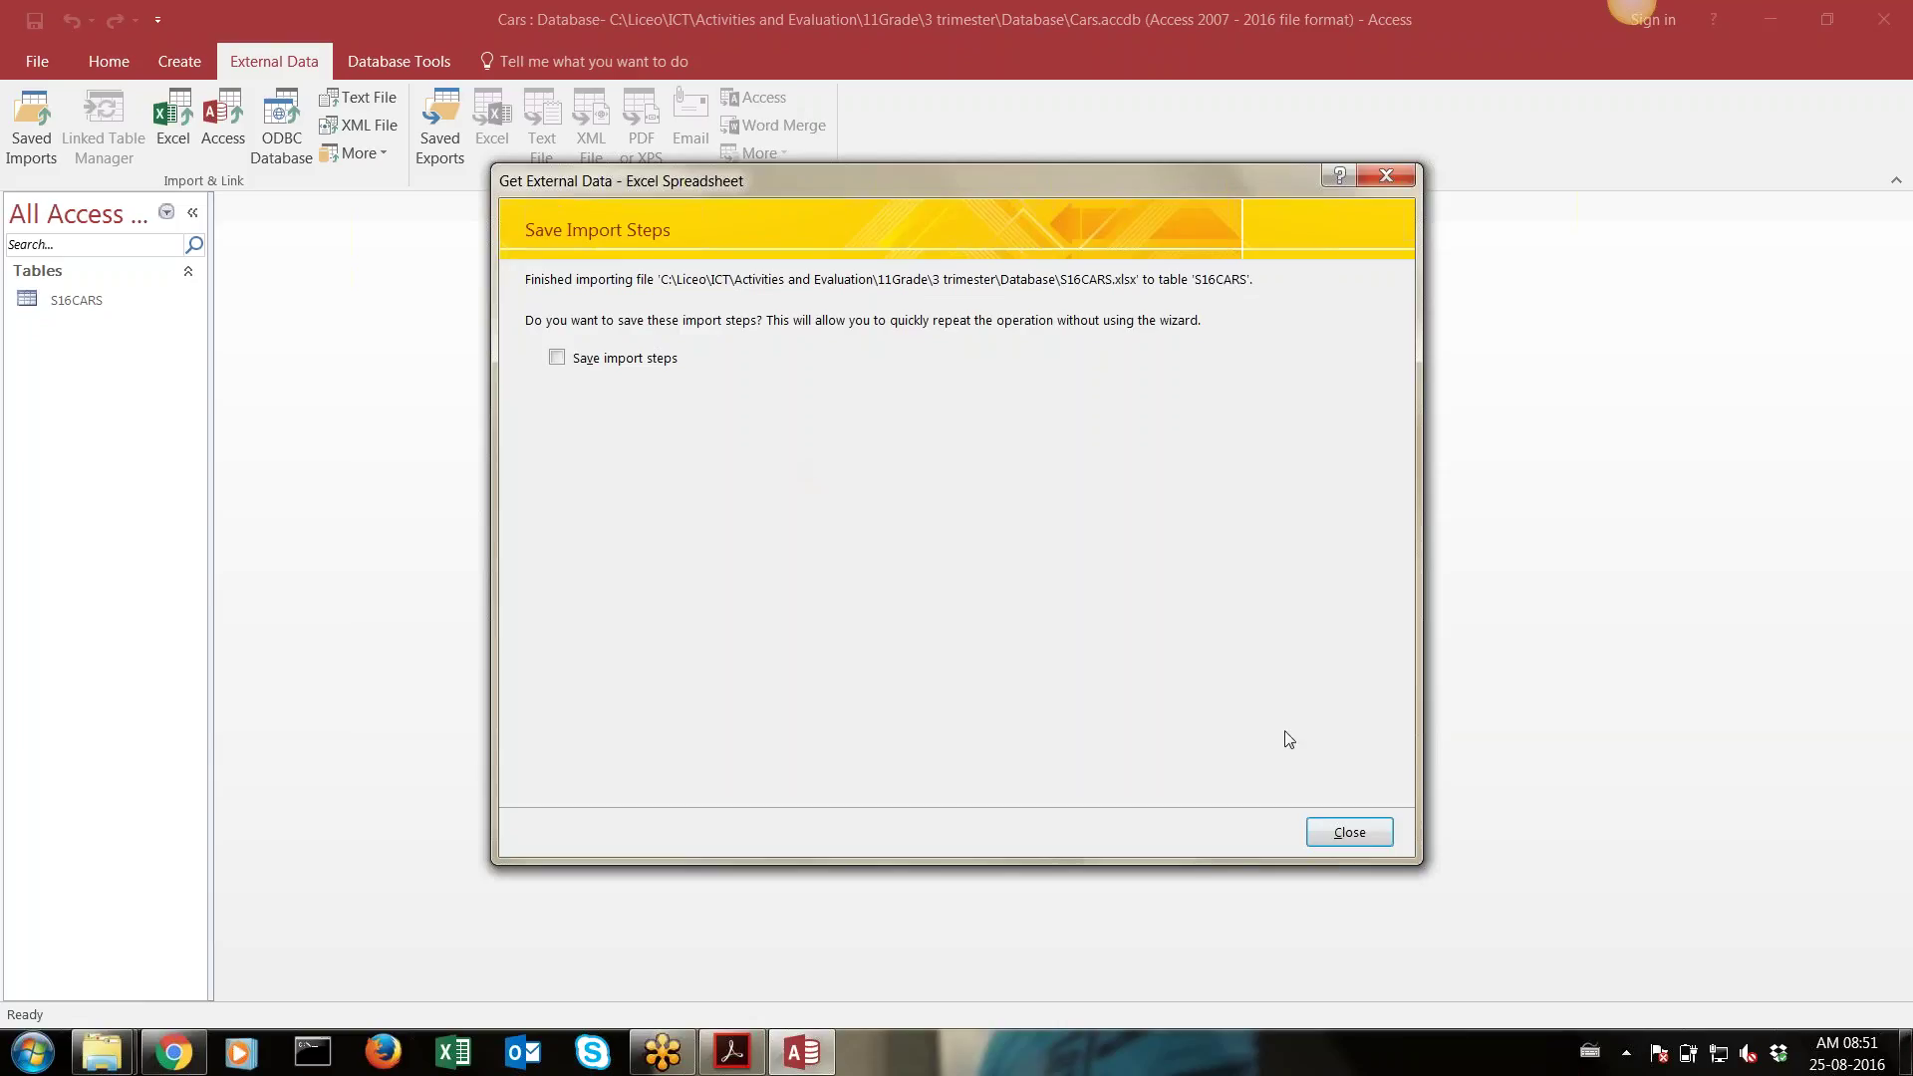
Close the import without saving its steps and open the S16CARS table to view its records
left_click(1332, 843)
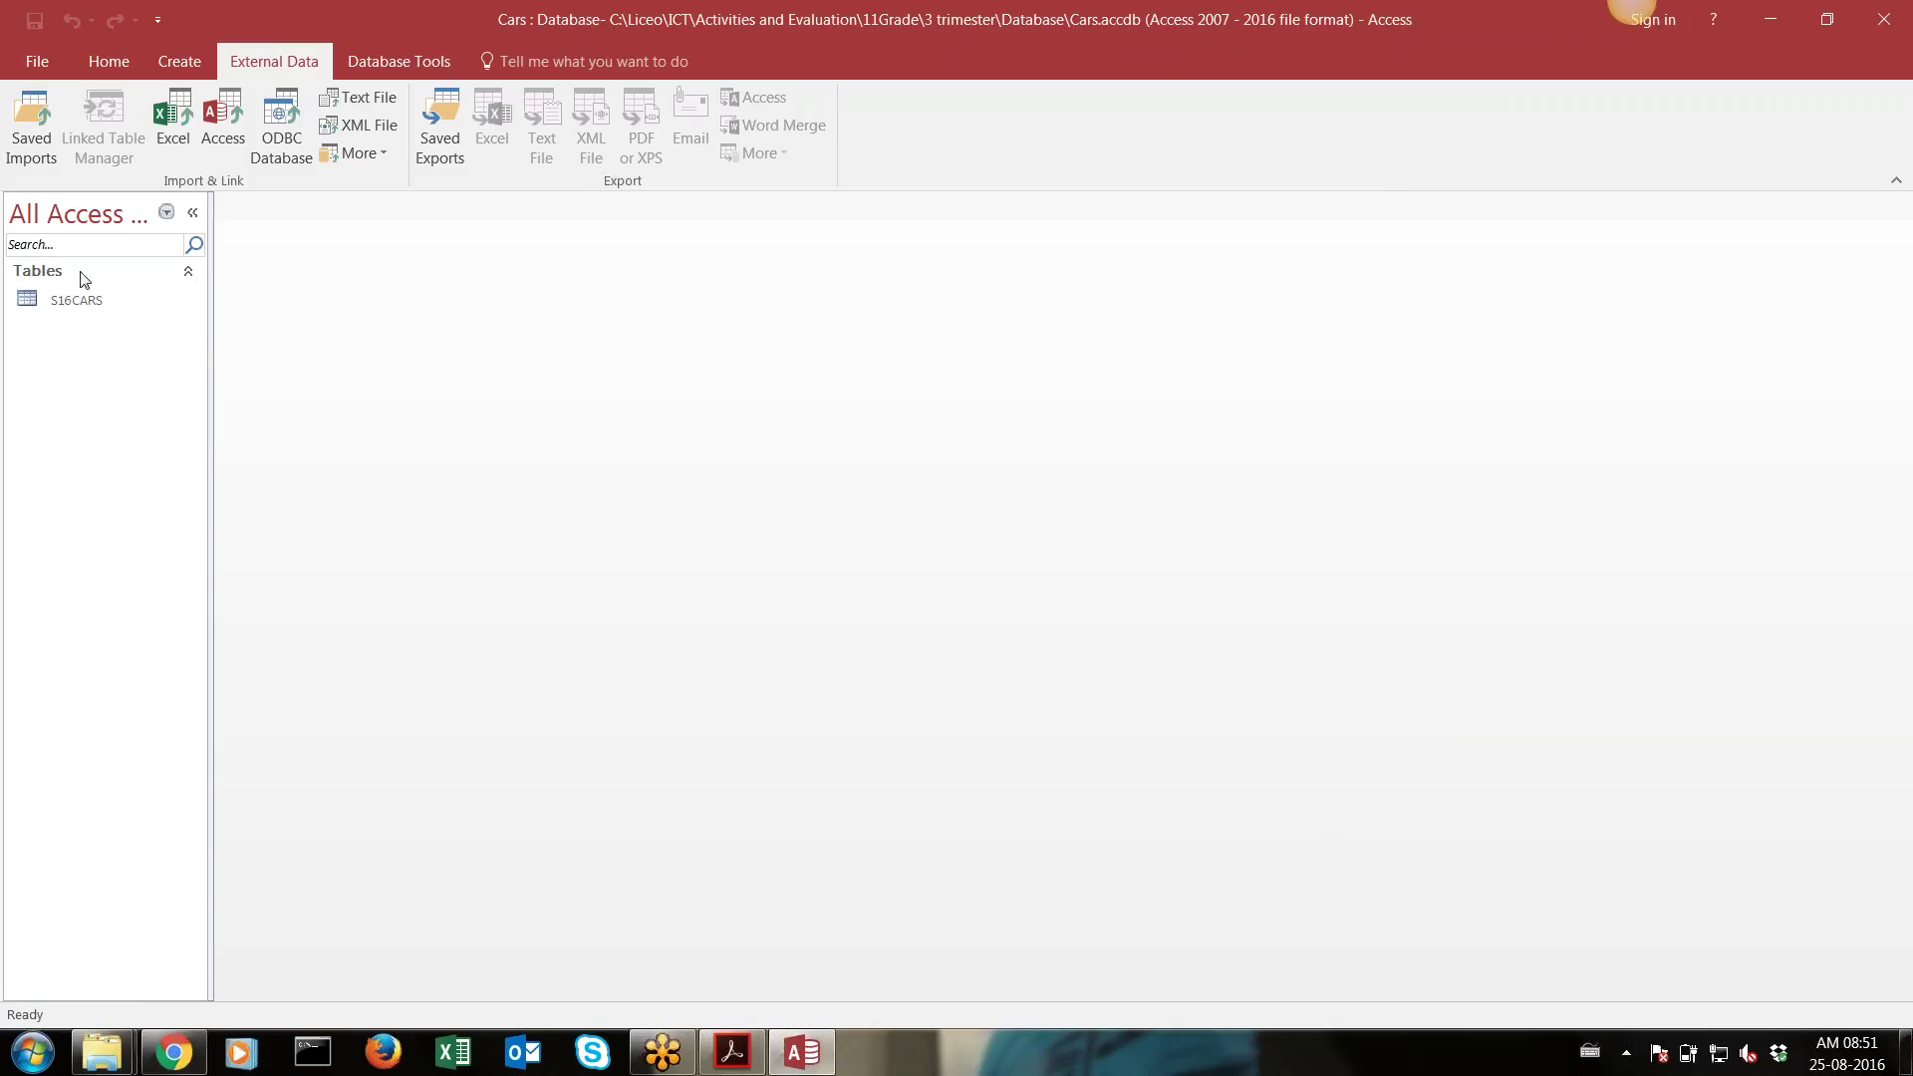
double_click(80, 299)
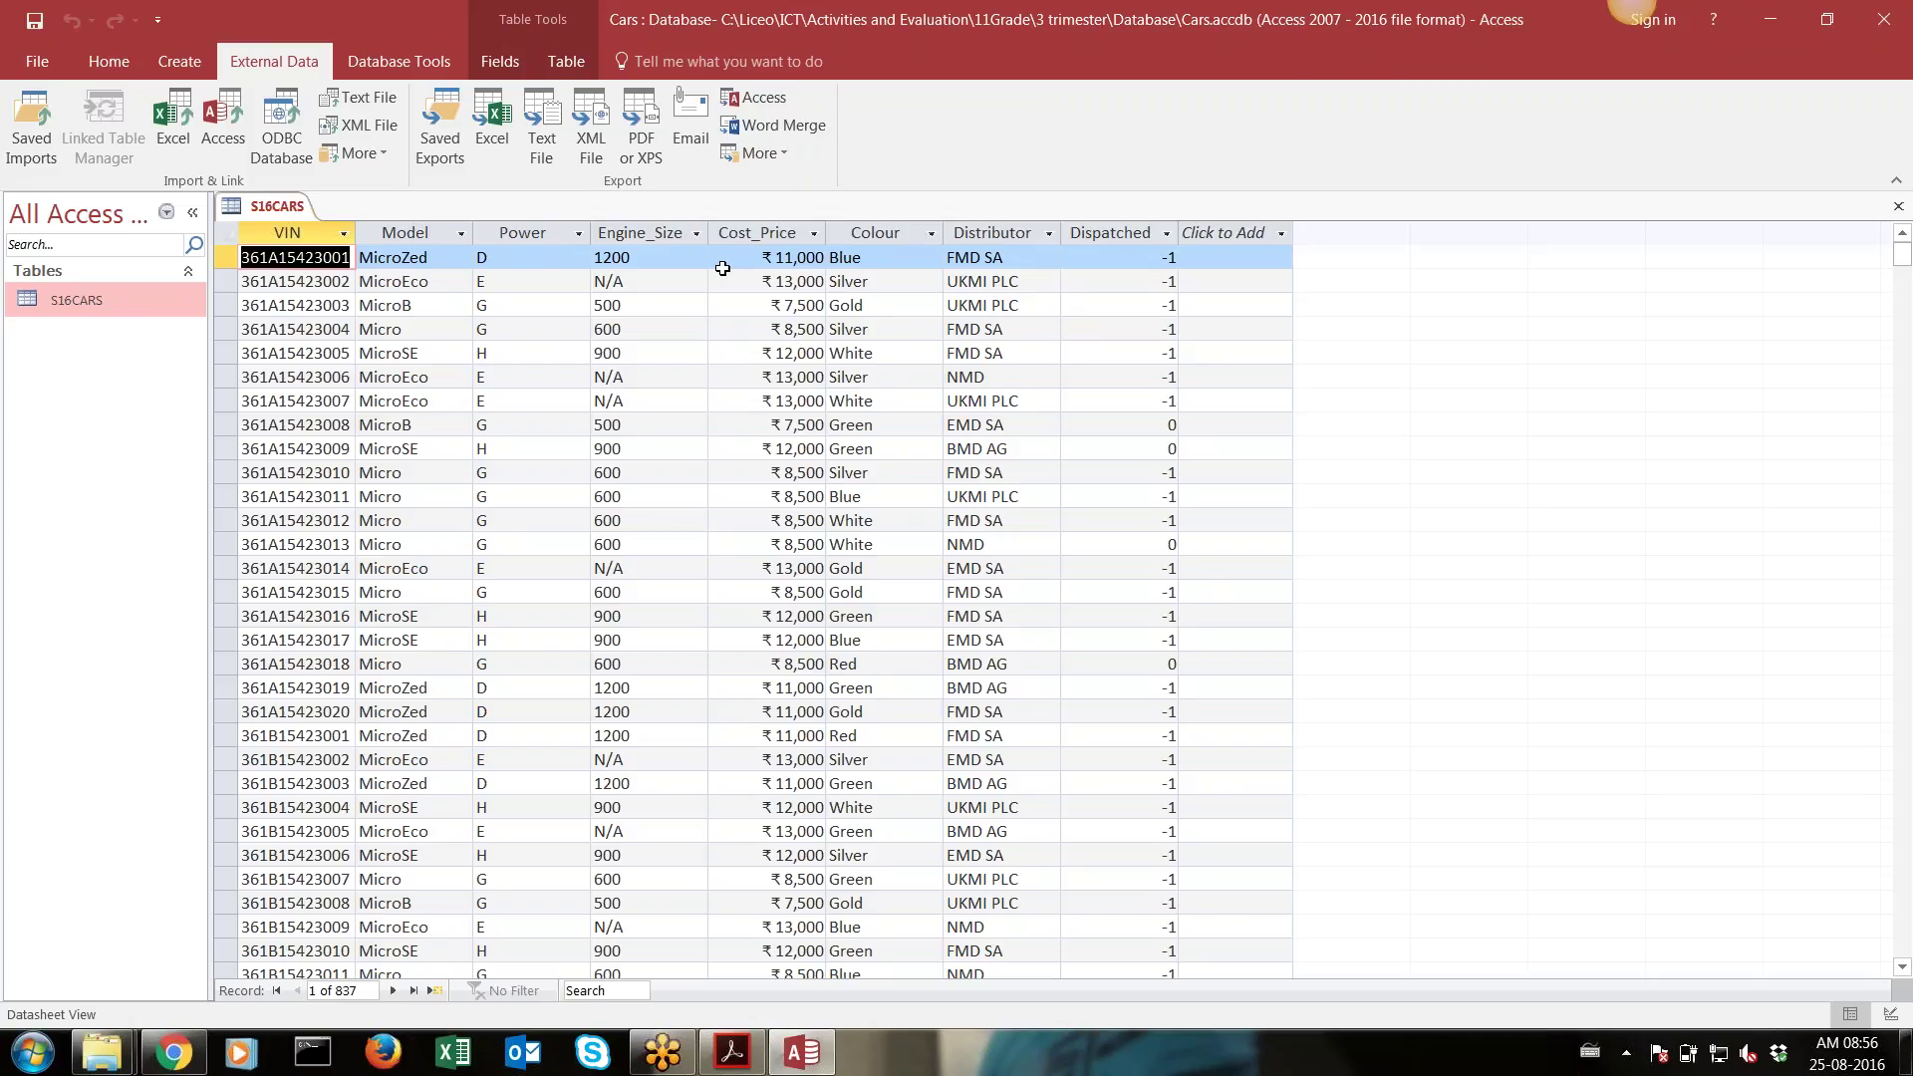
left_click(99, 295)
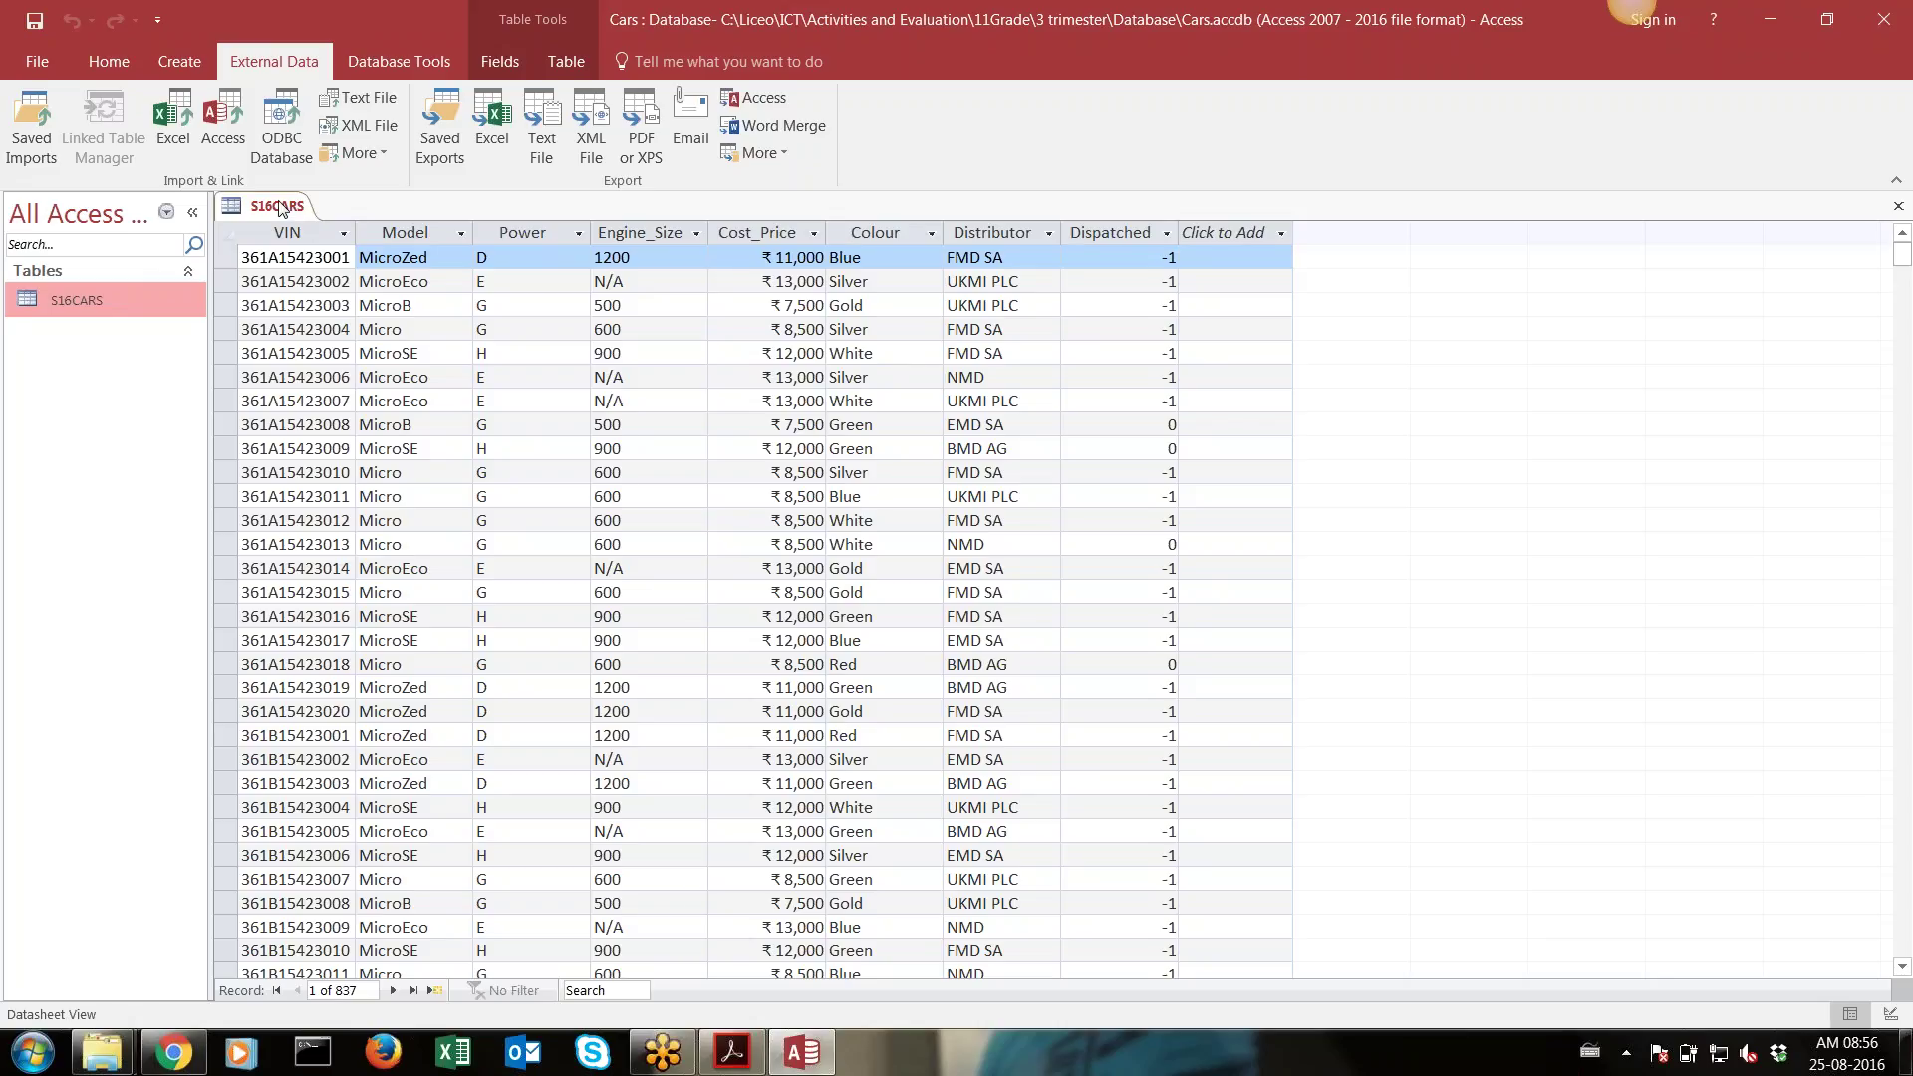
Close the S16CARS table and rename it by appending an underscore and the student's first name
left_click(282, 207)
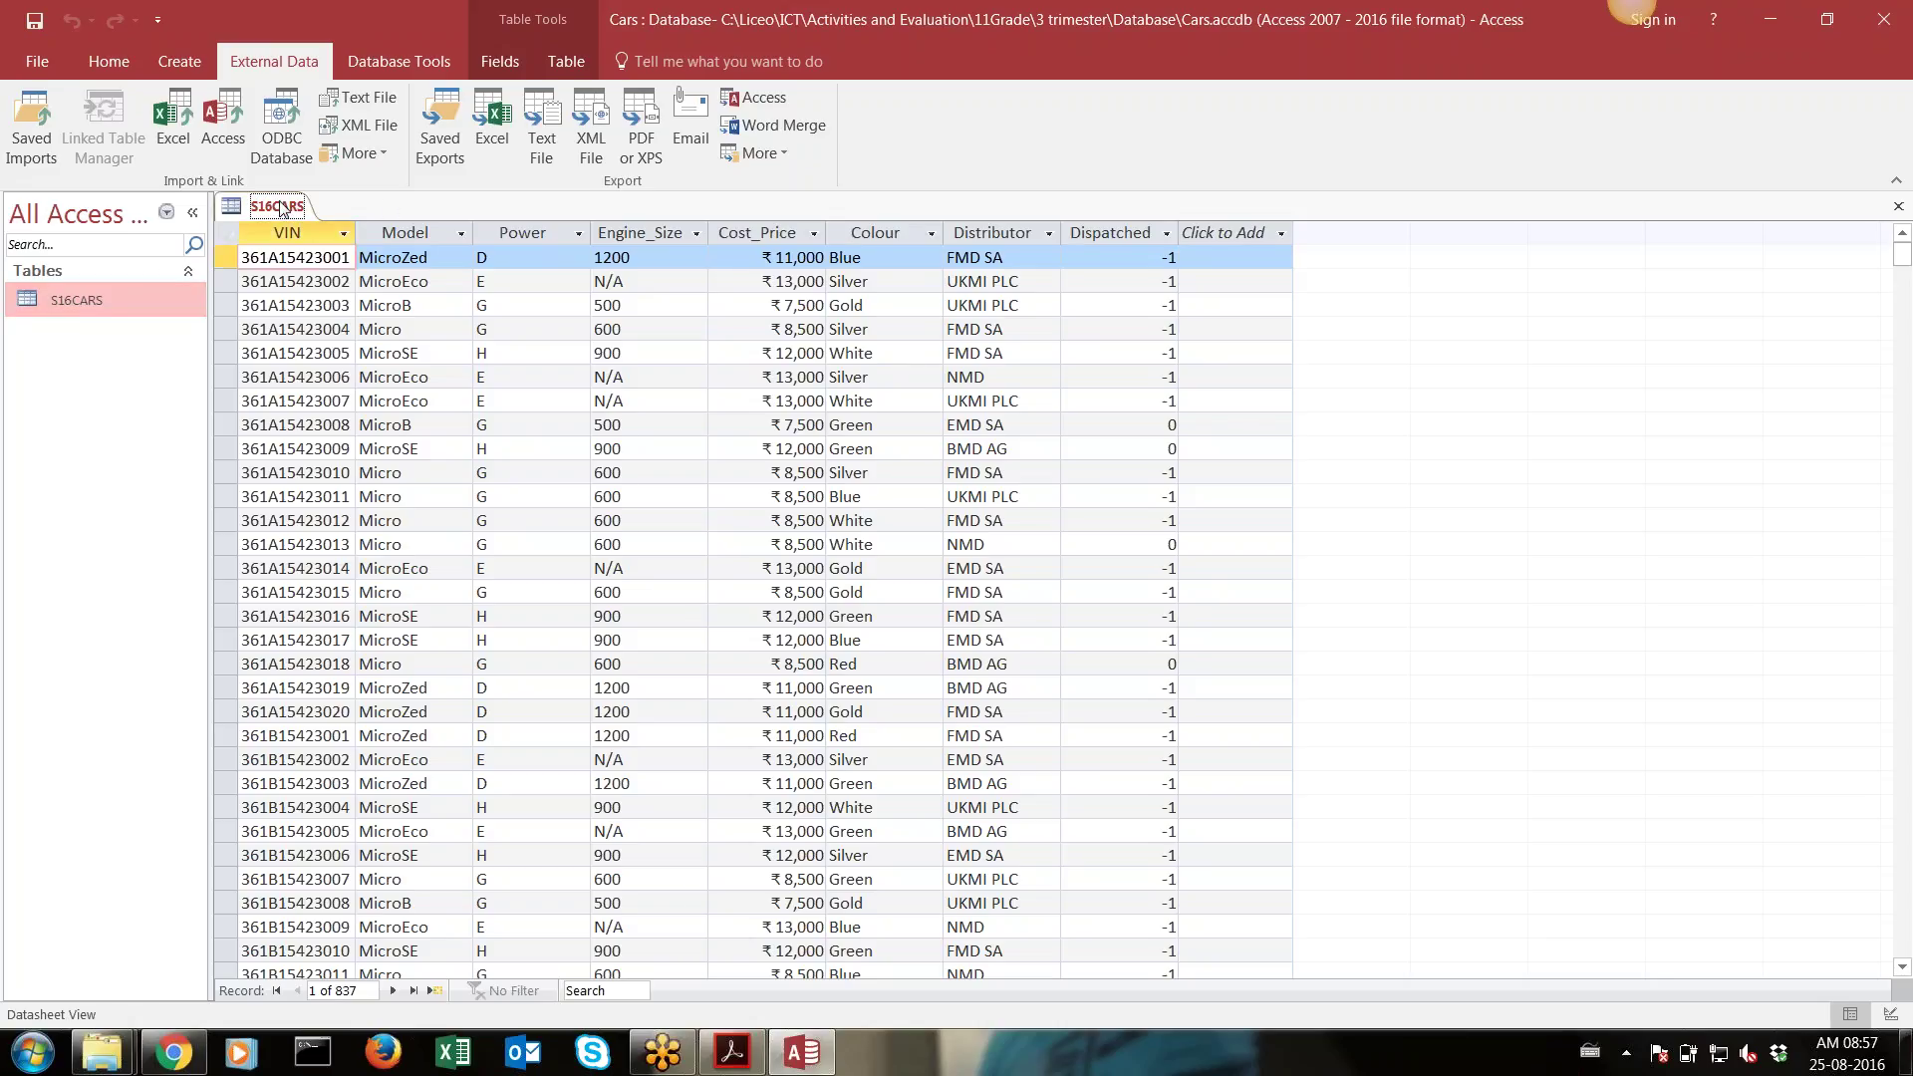
right_click(282, 207)
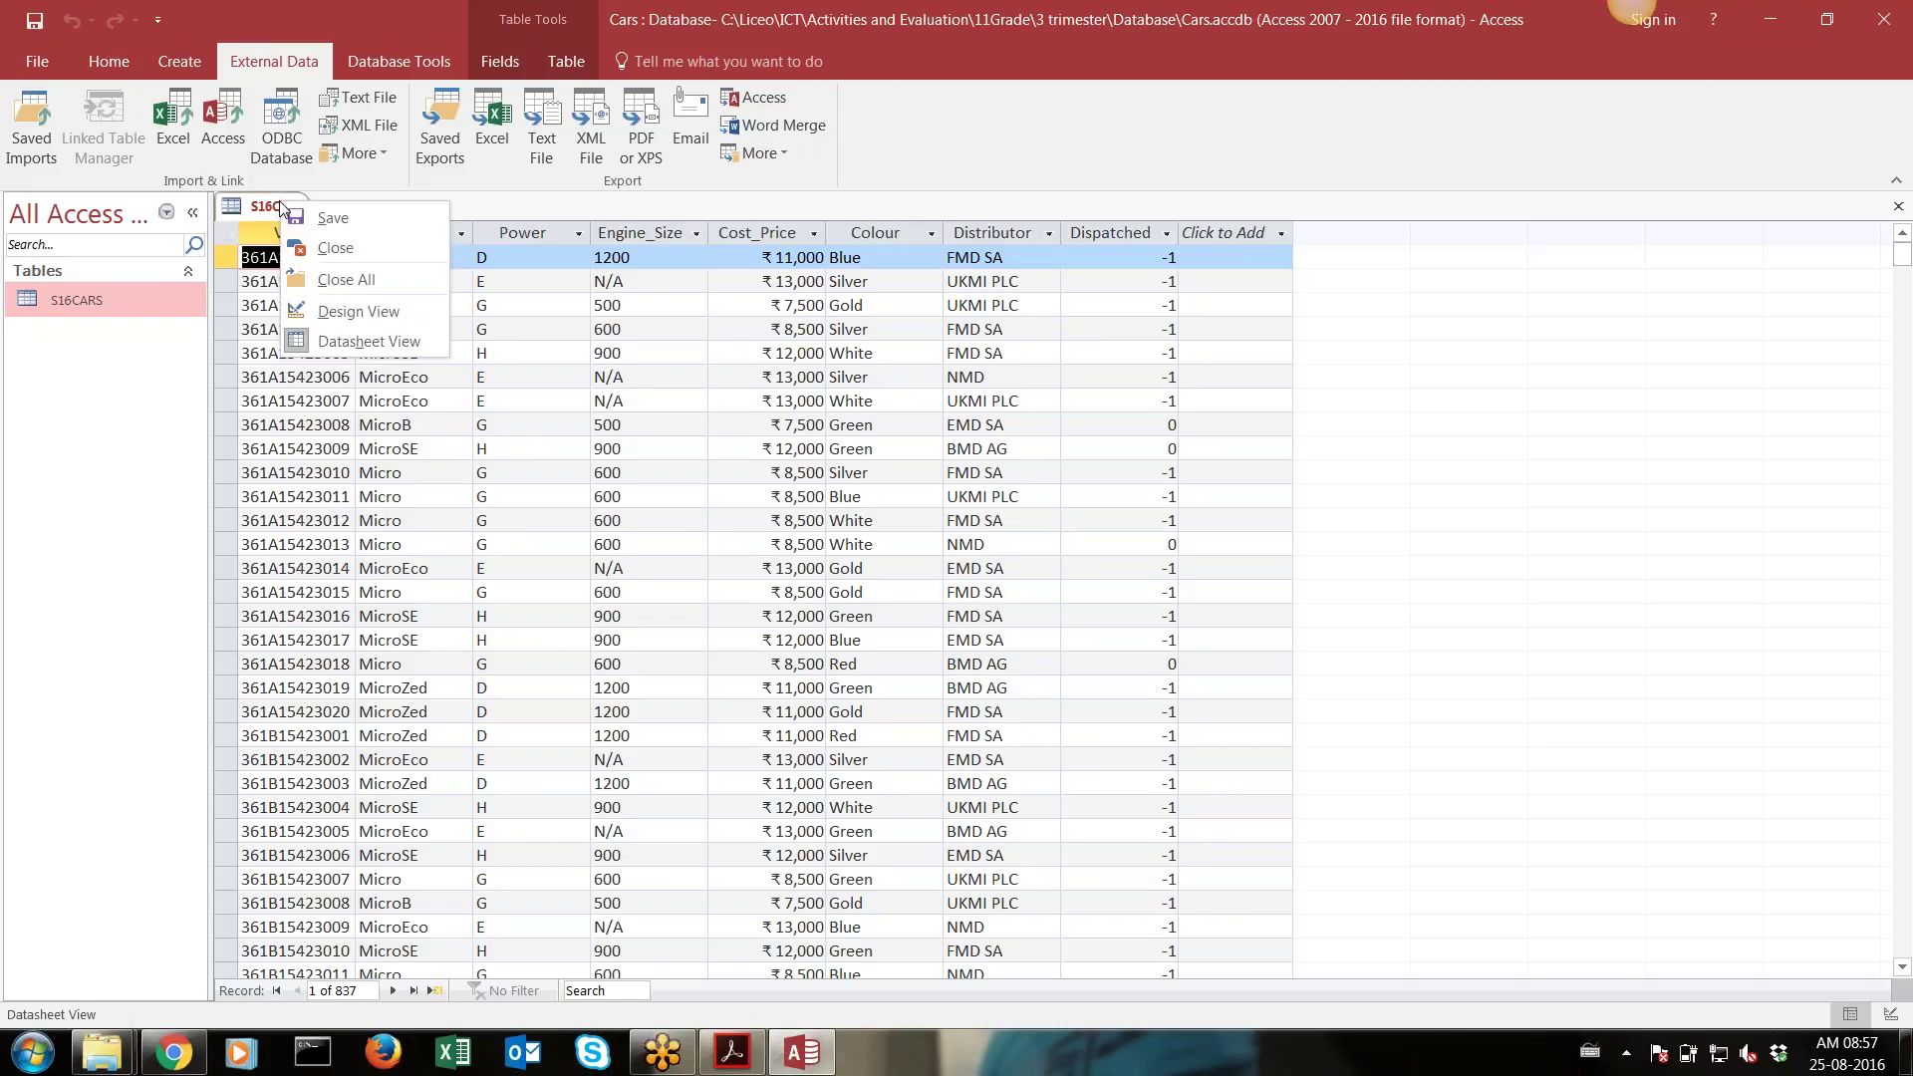
left_click(317, 247)
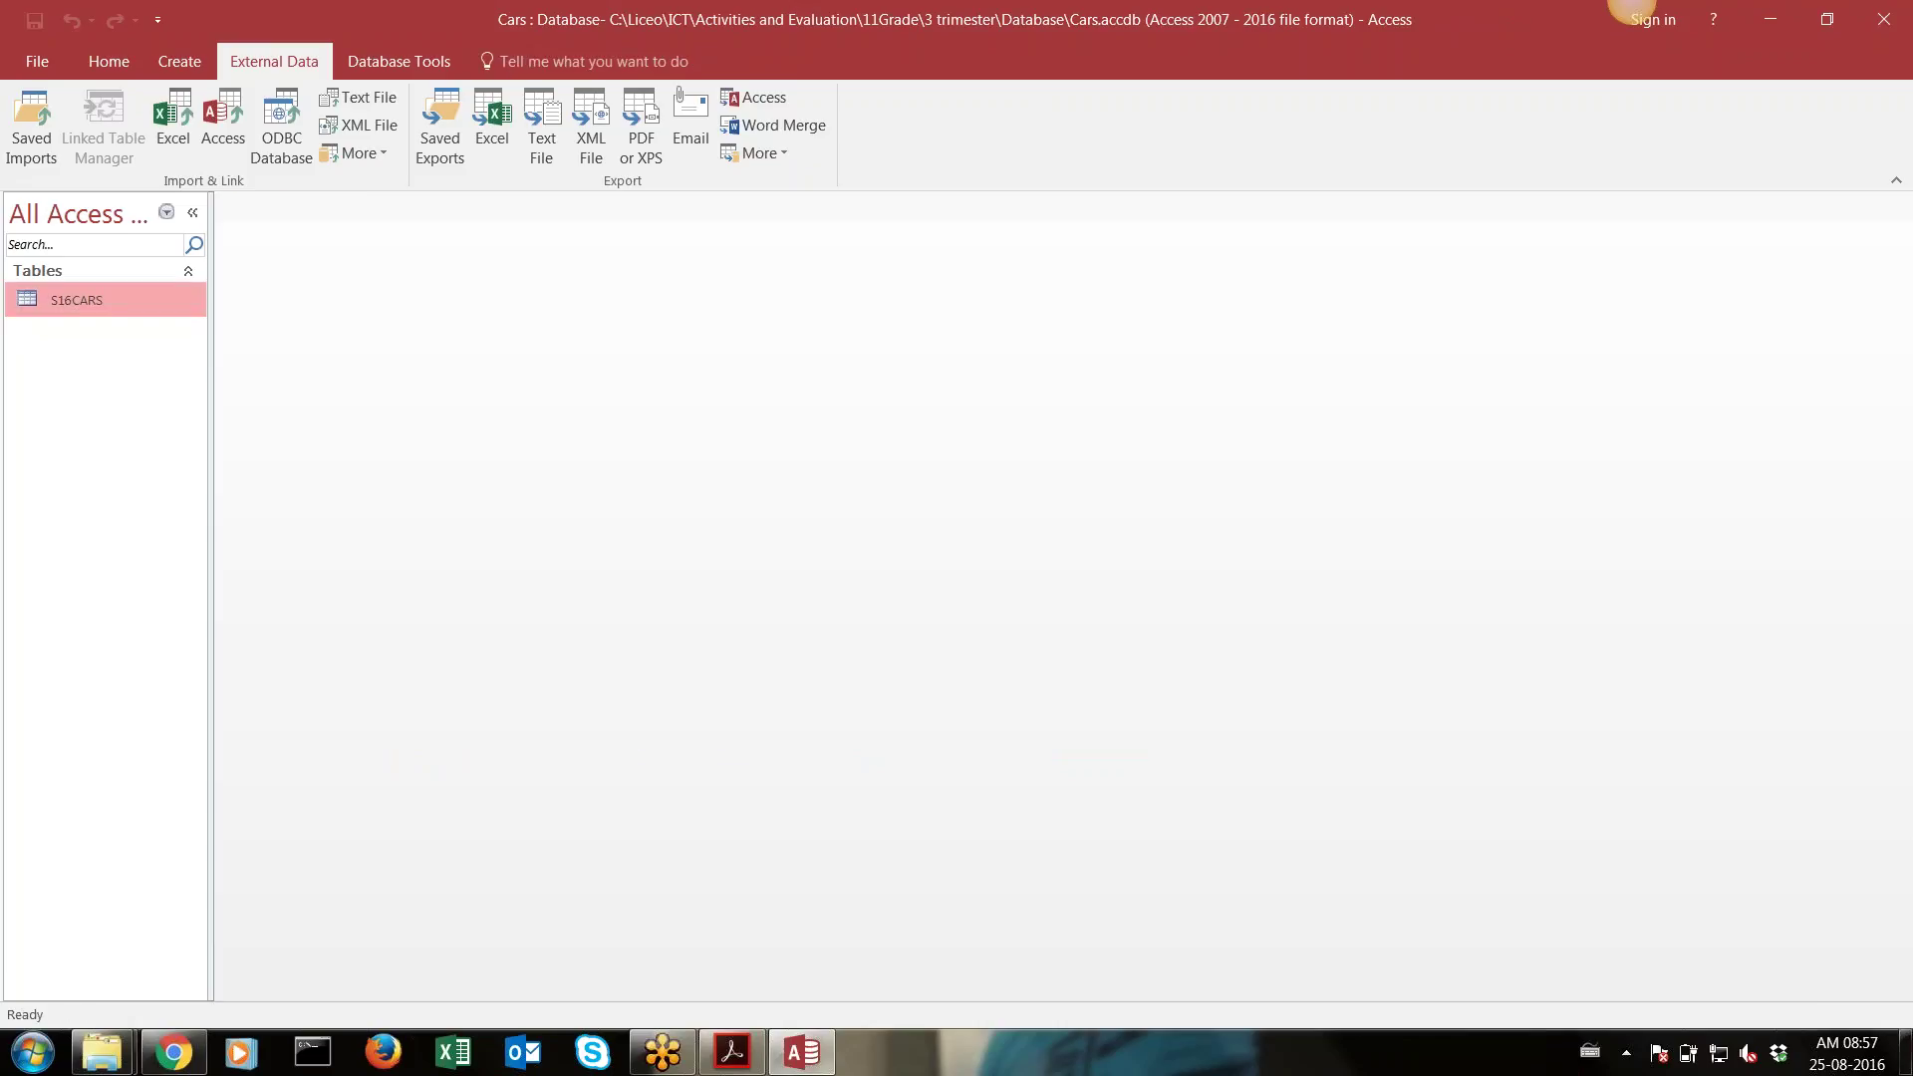
right_click(78, 309)
left_click(139, 446)
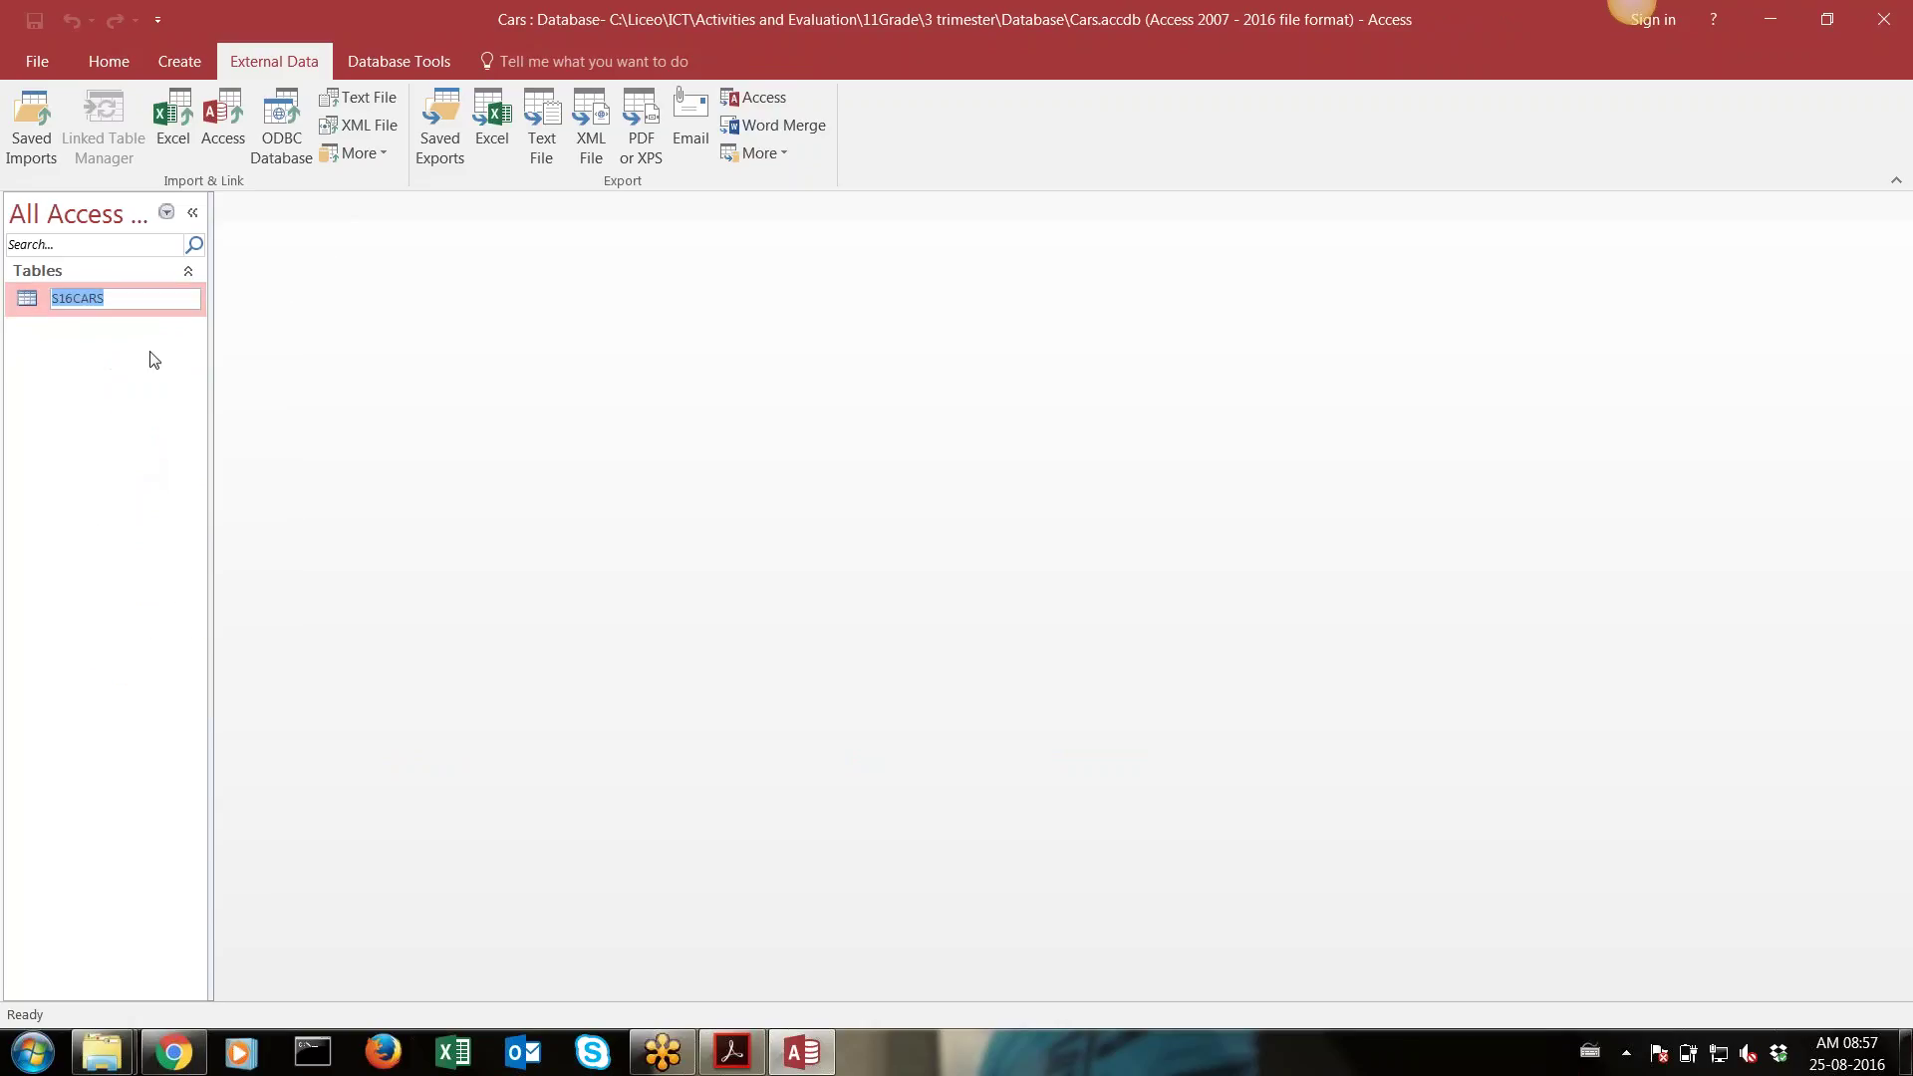
left_click(128, 298)
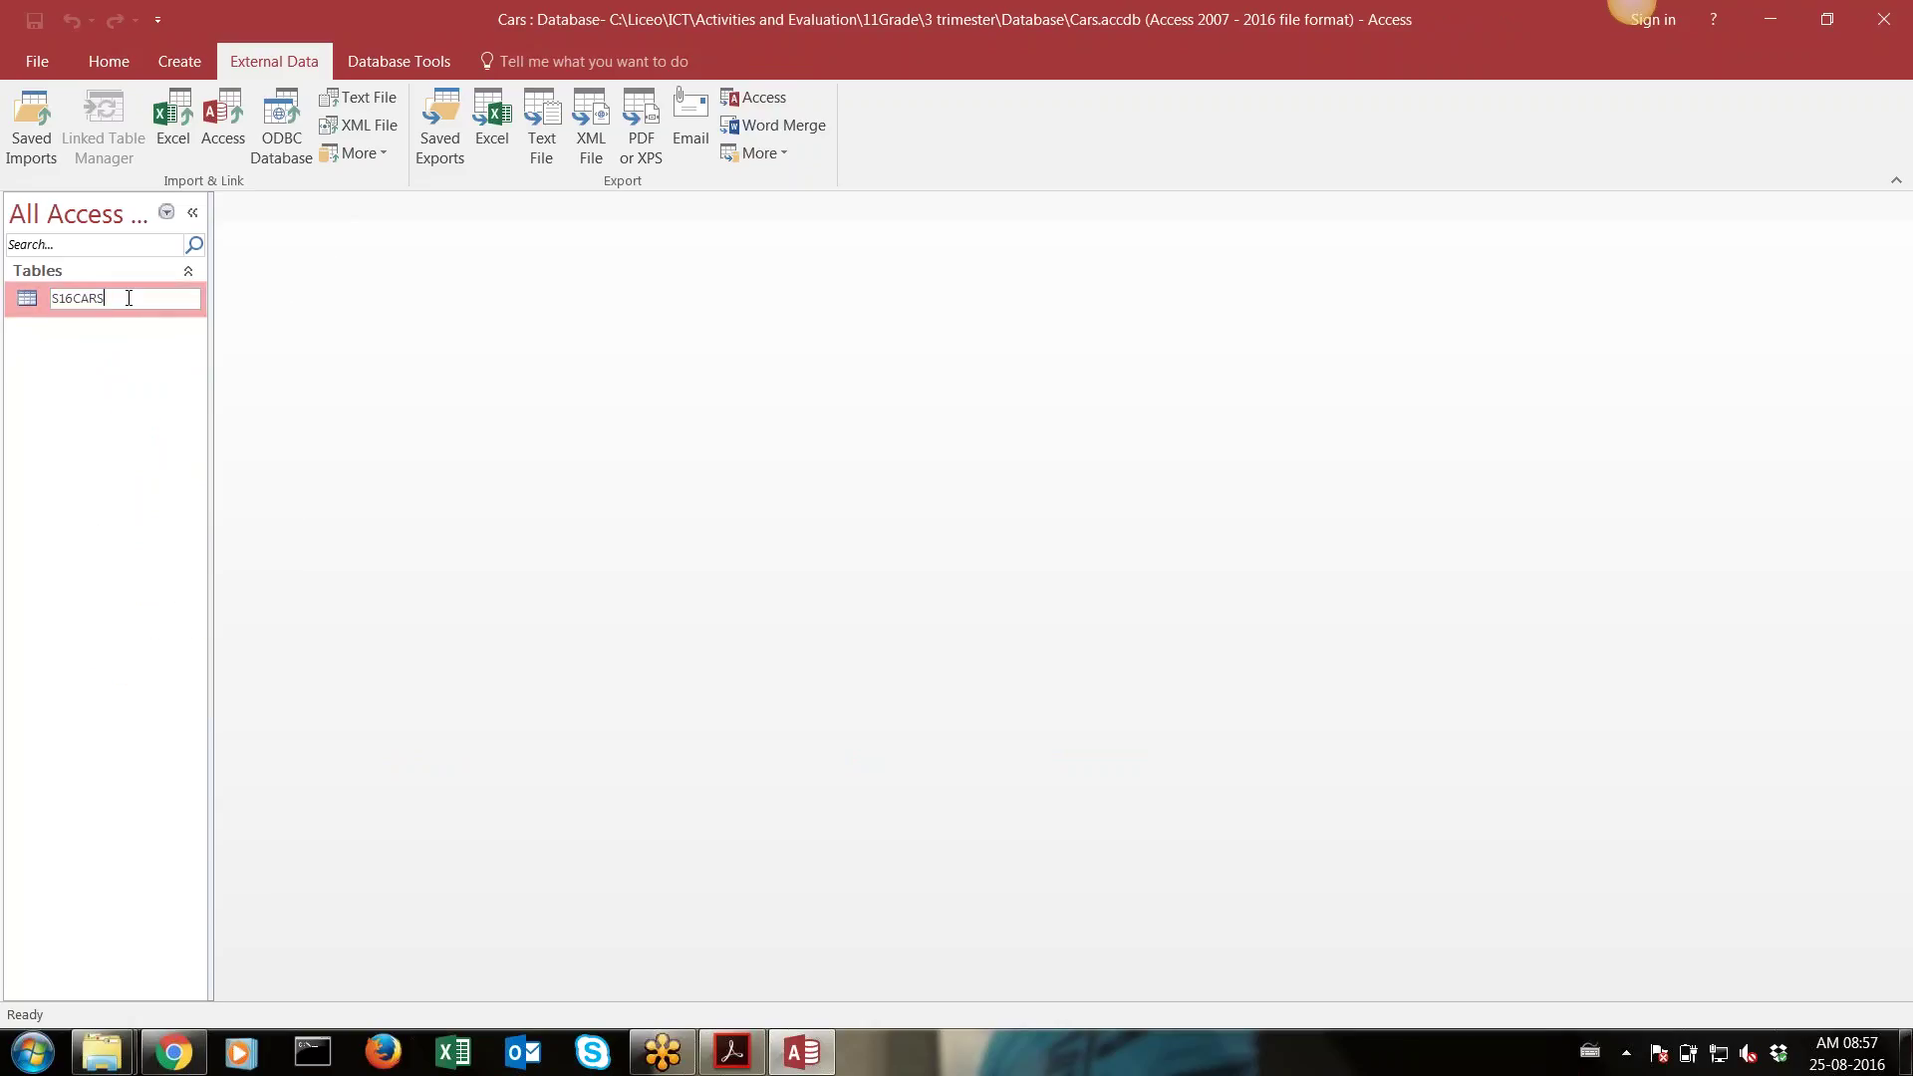
type("_Abdul")
key("Return")
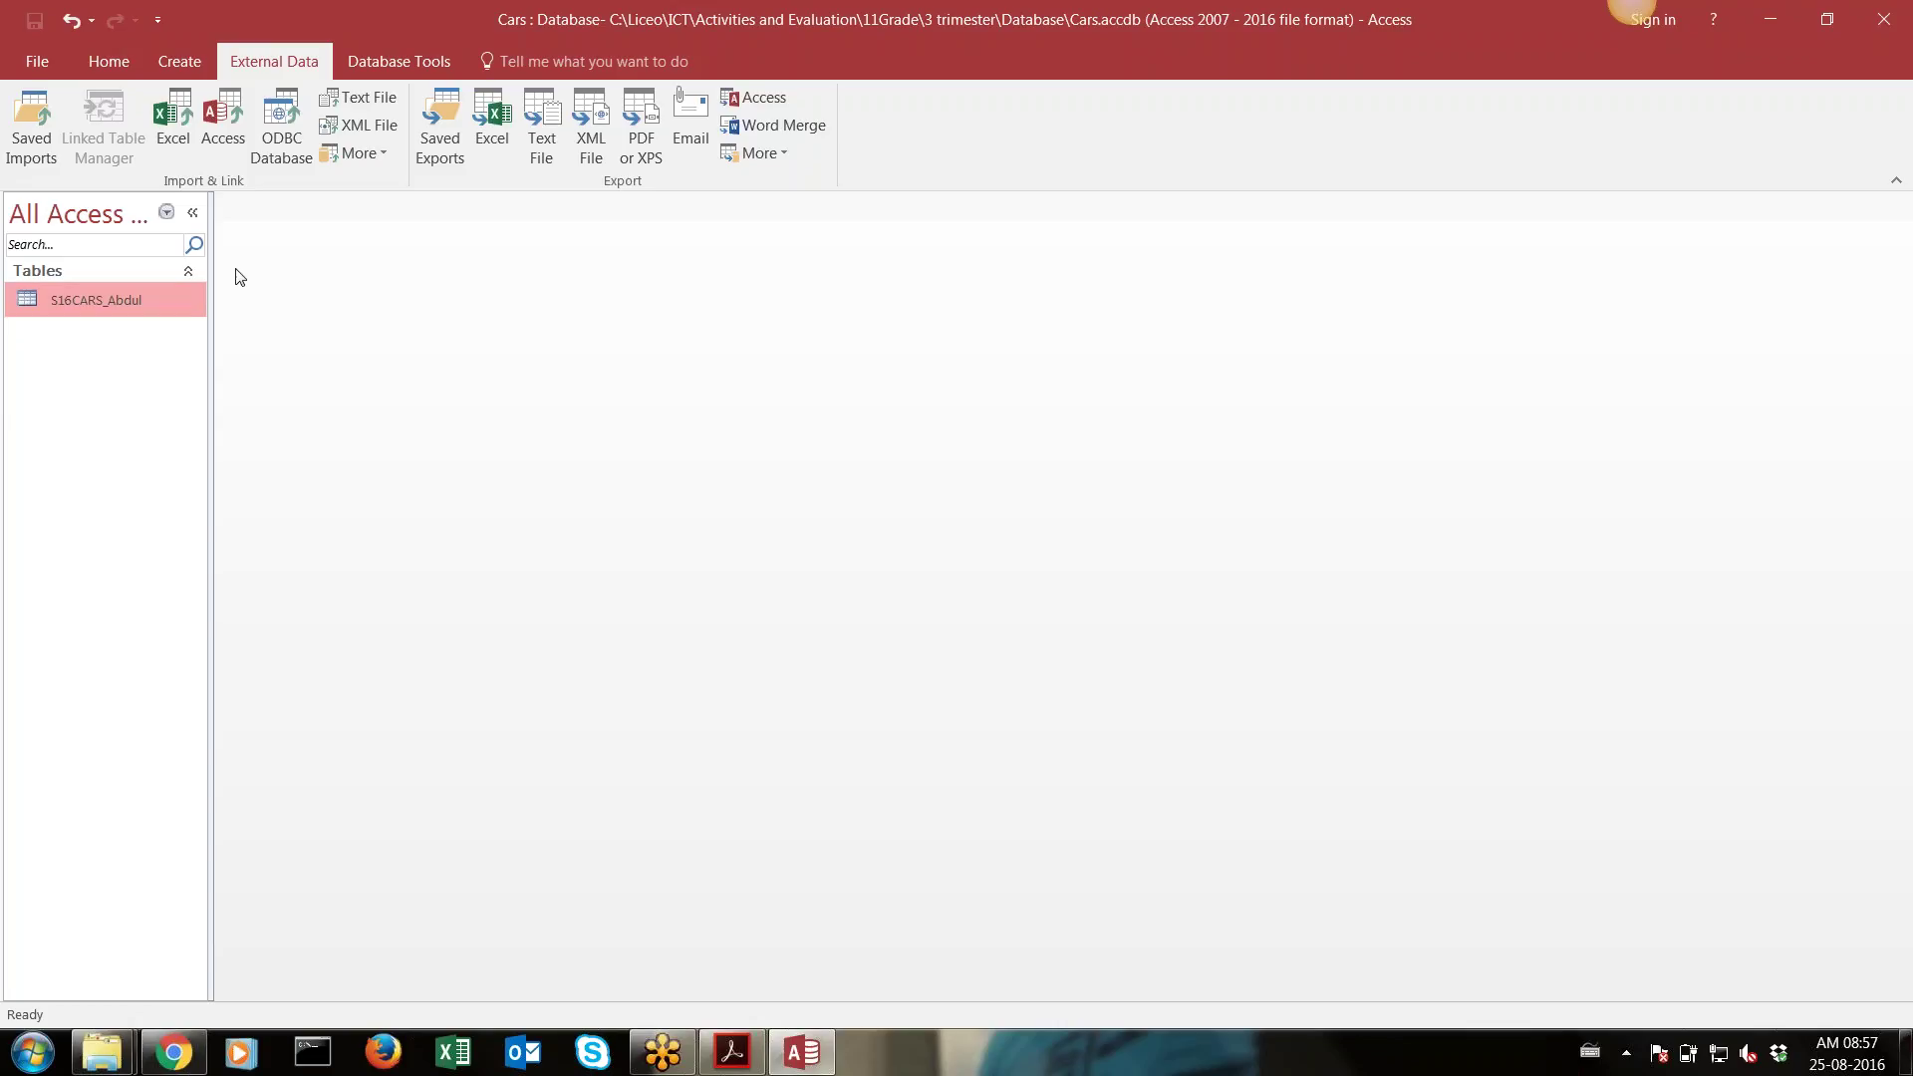
Open the cars table and start an Excel import into a new table, choosing S16Distributors.xlsx from the Database folder as the source
double_click(139, 300)
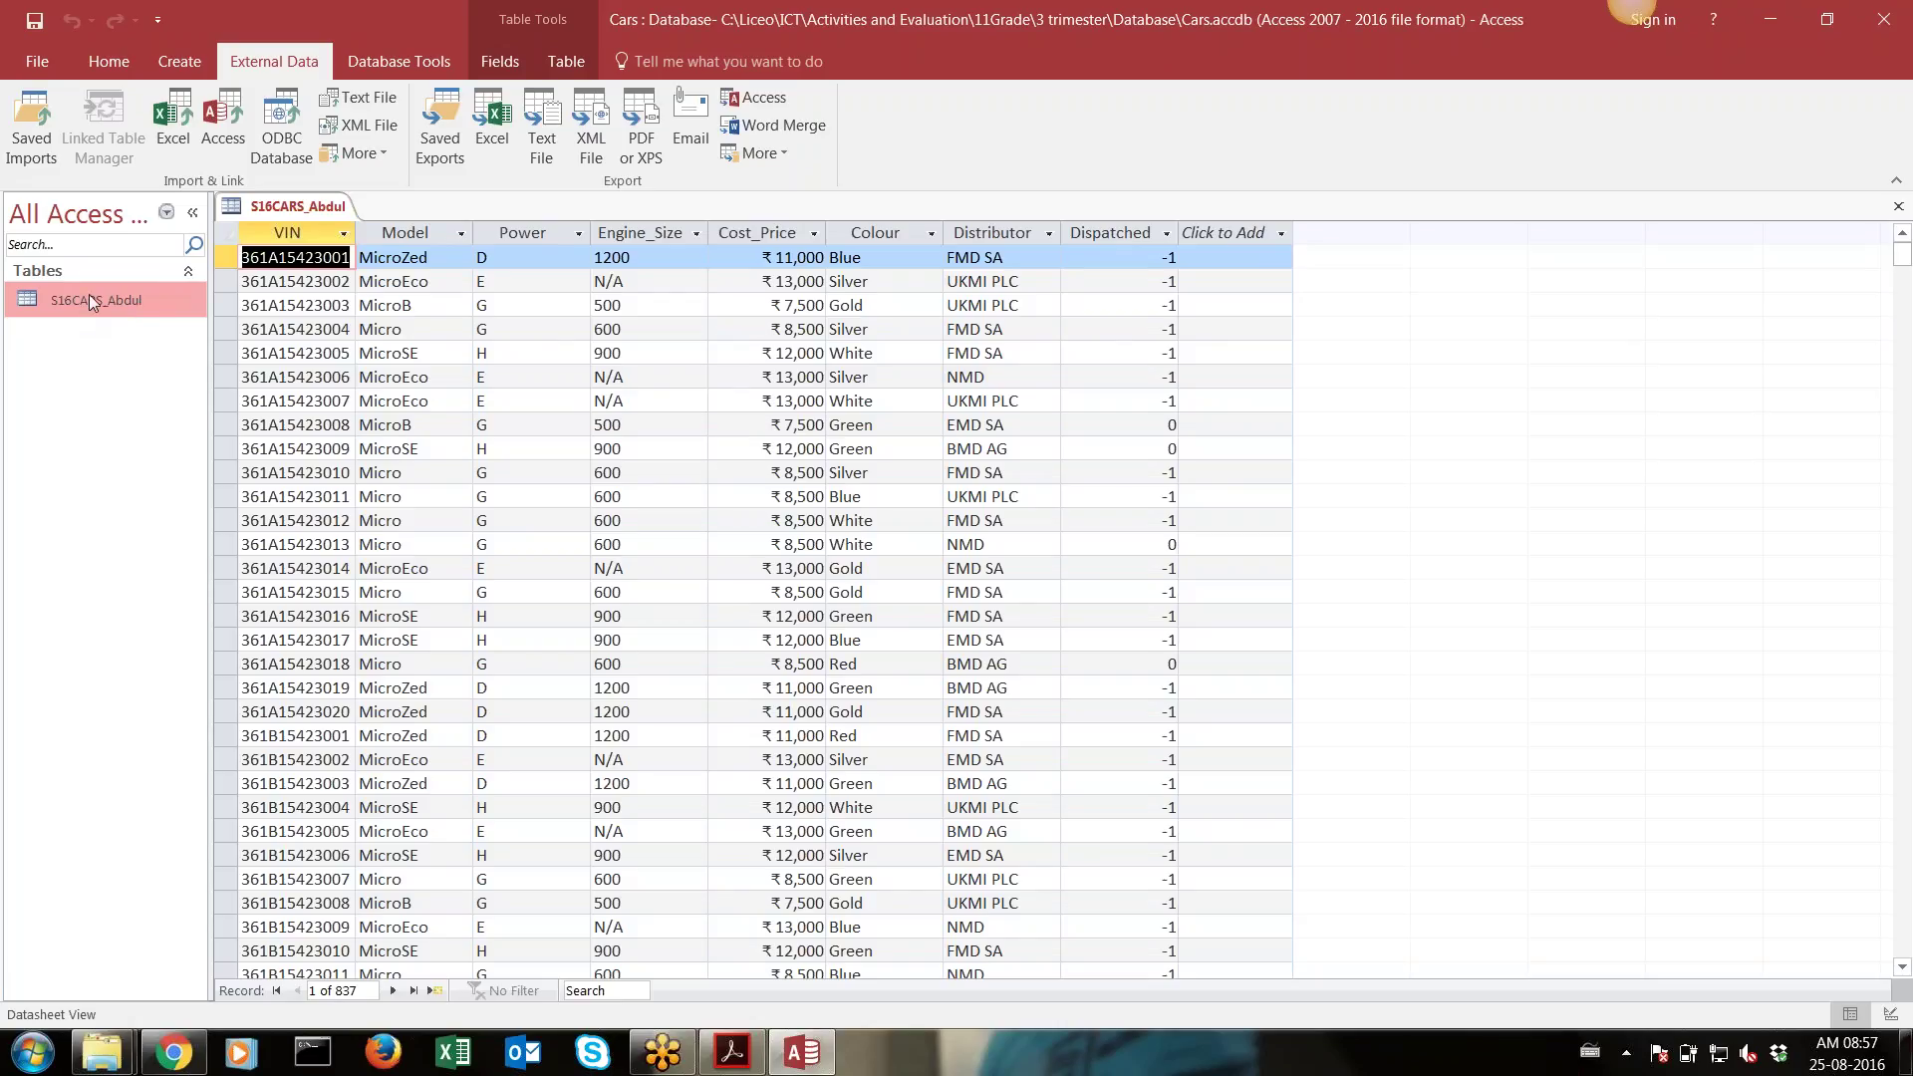
left_click(174, 125)
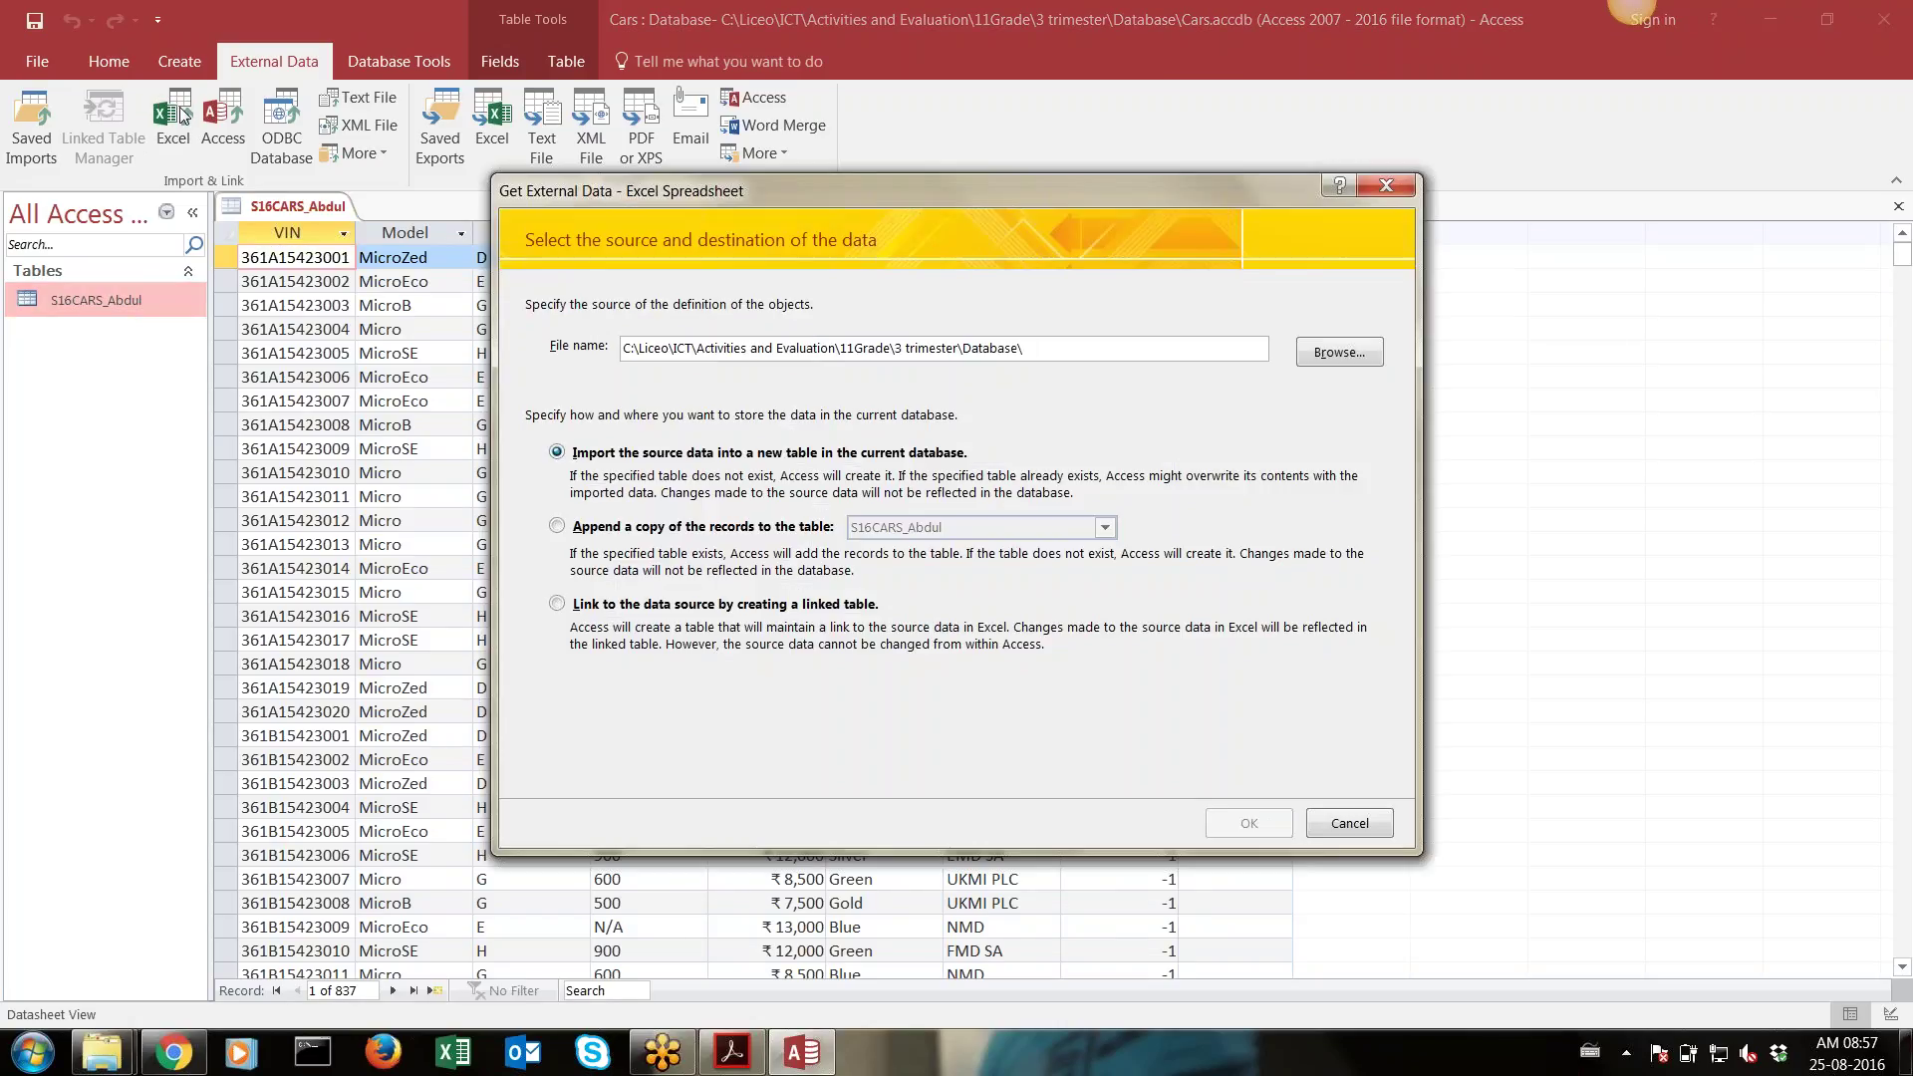
left_click(1346, 353)
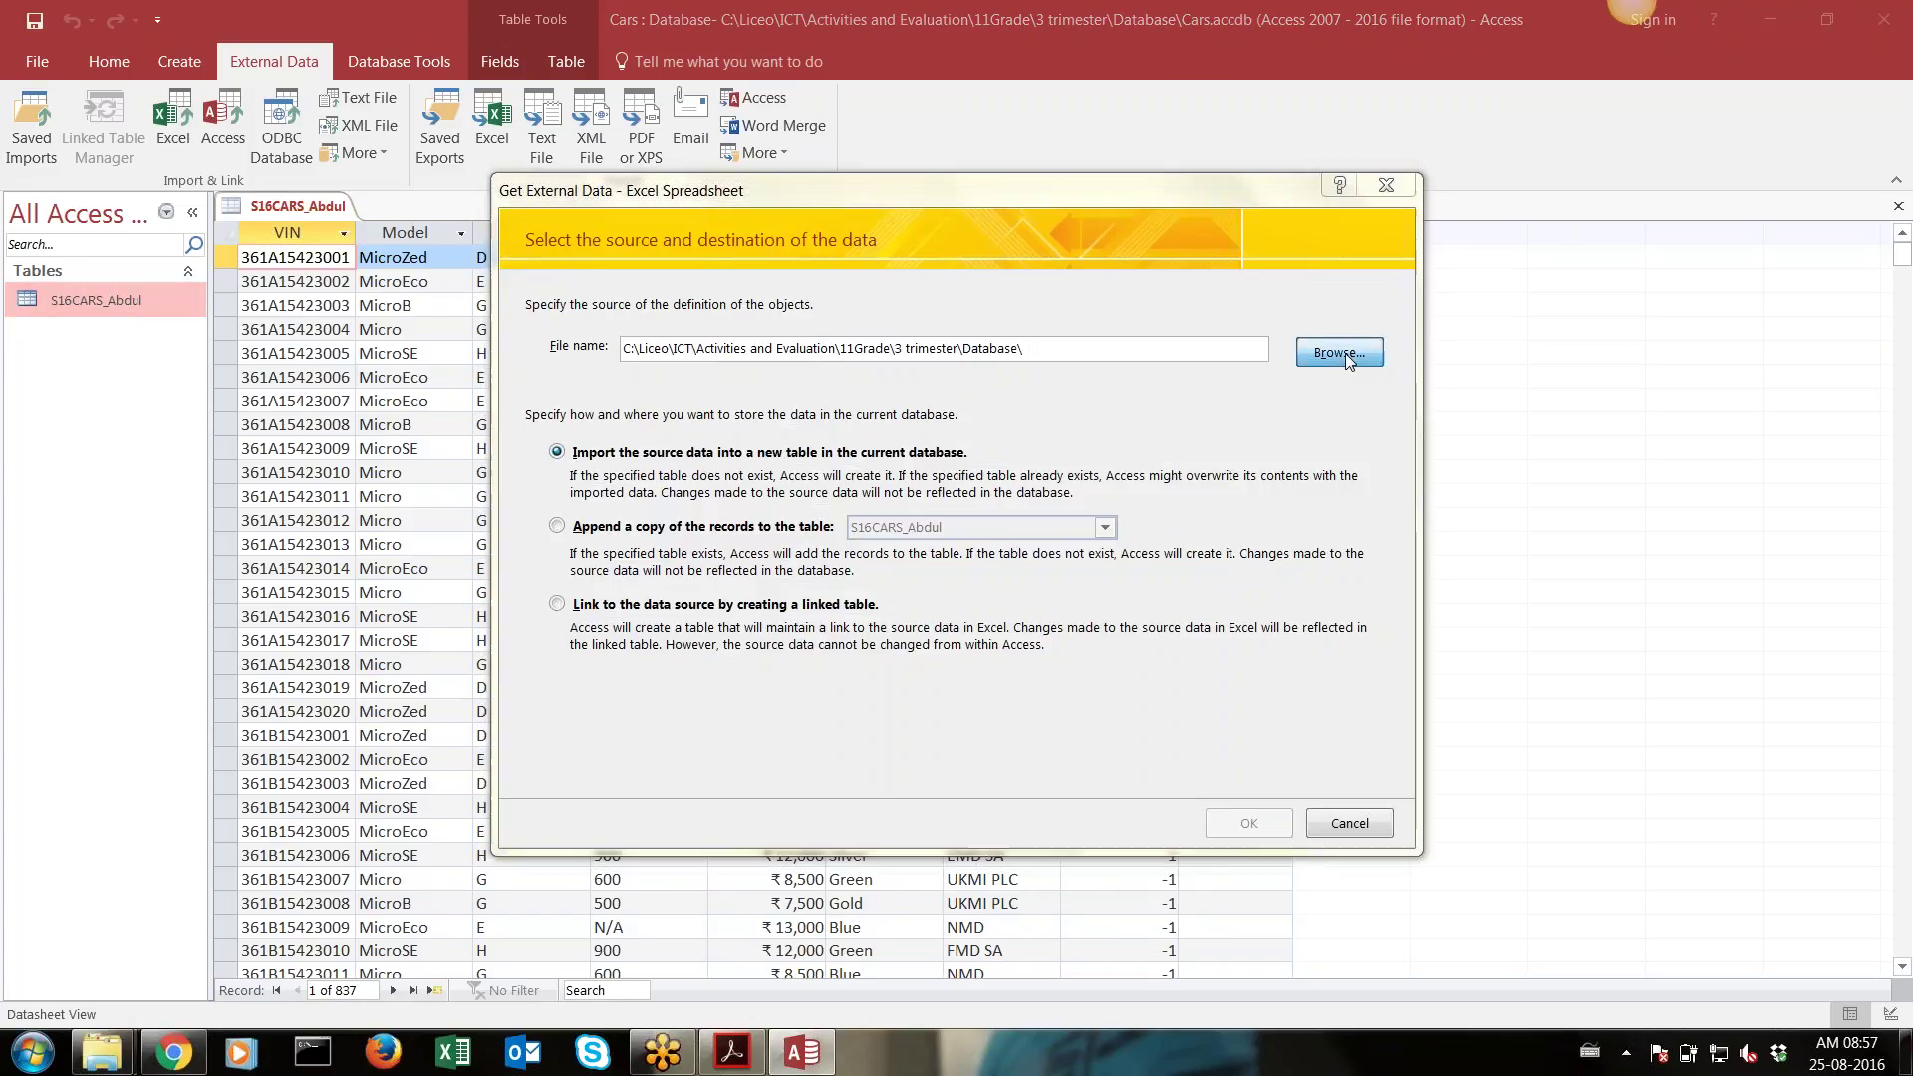
double_click(835, 408)
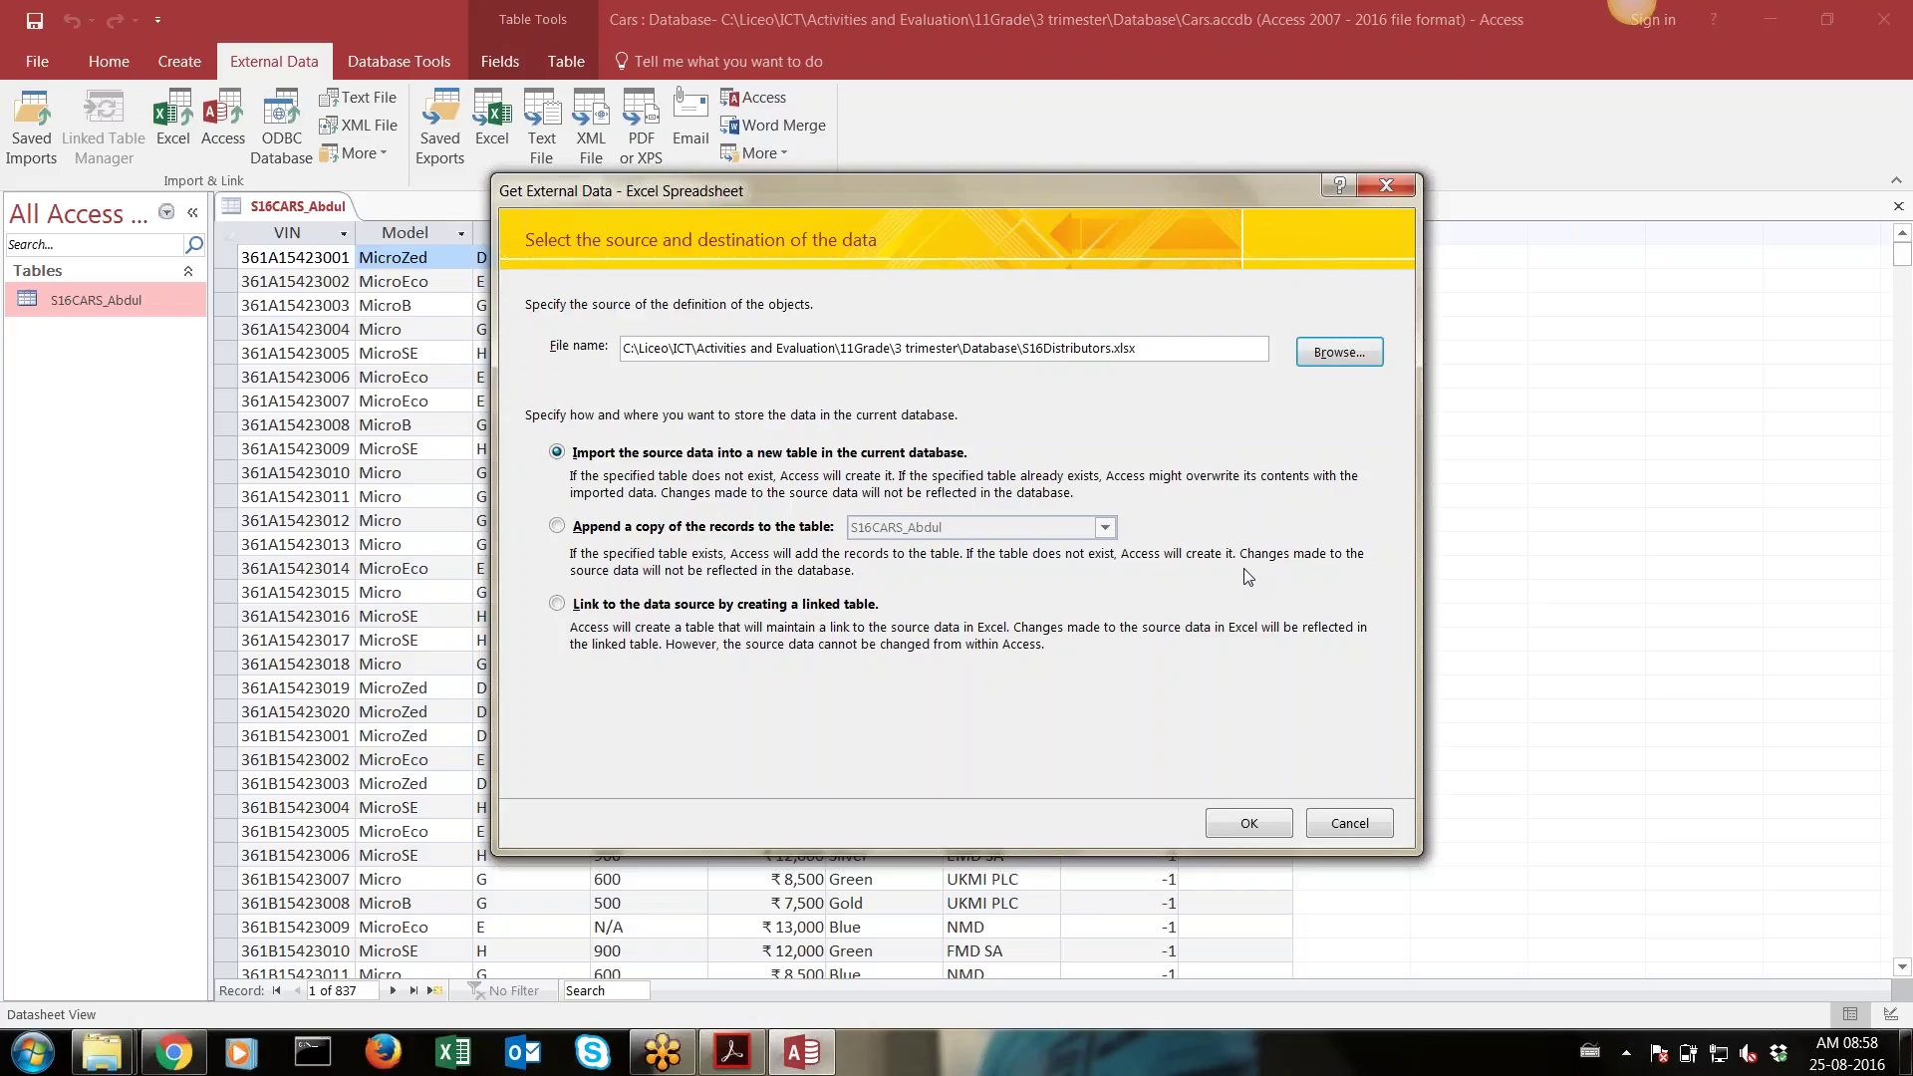
Switch to the task PDF in Adobe Acrobat Reader and read task 24 on importing the distributors file and its key field
left_click(1681, 128)
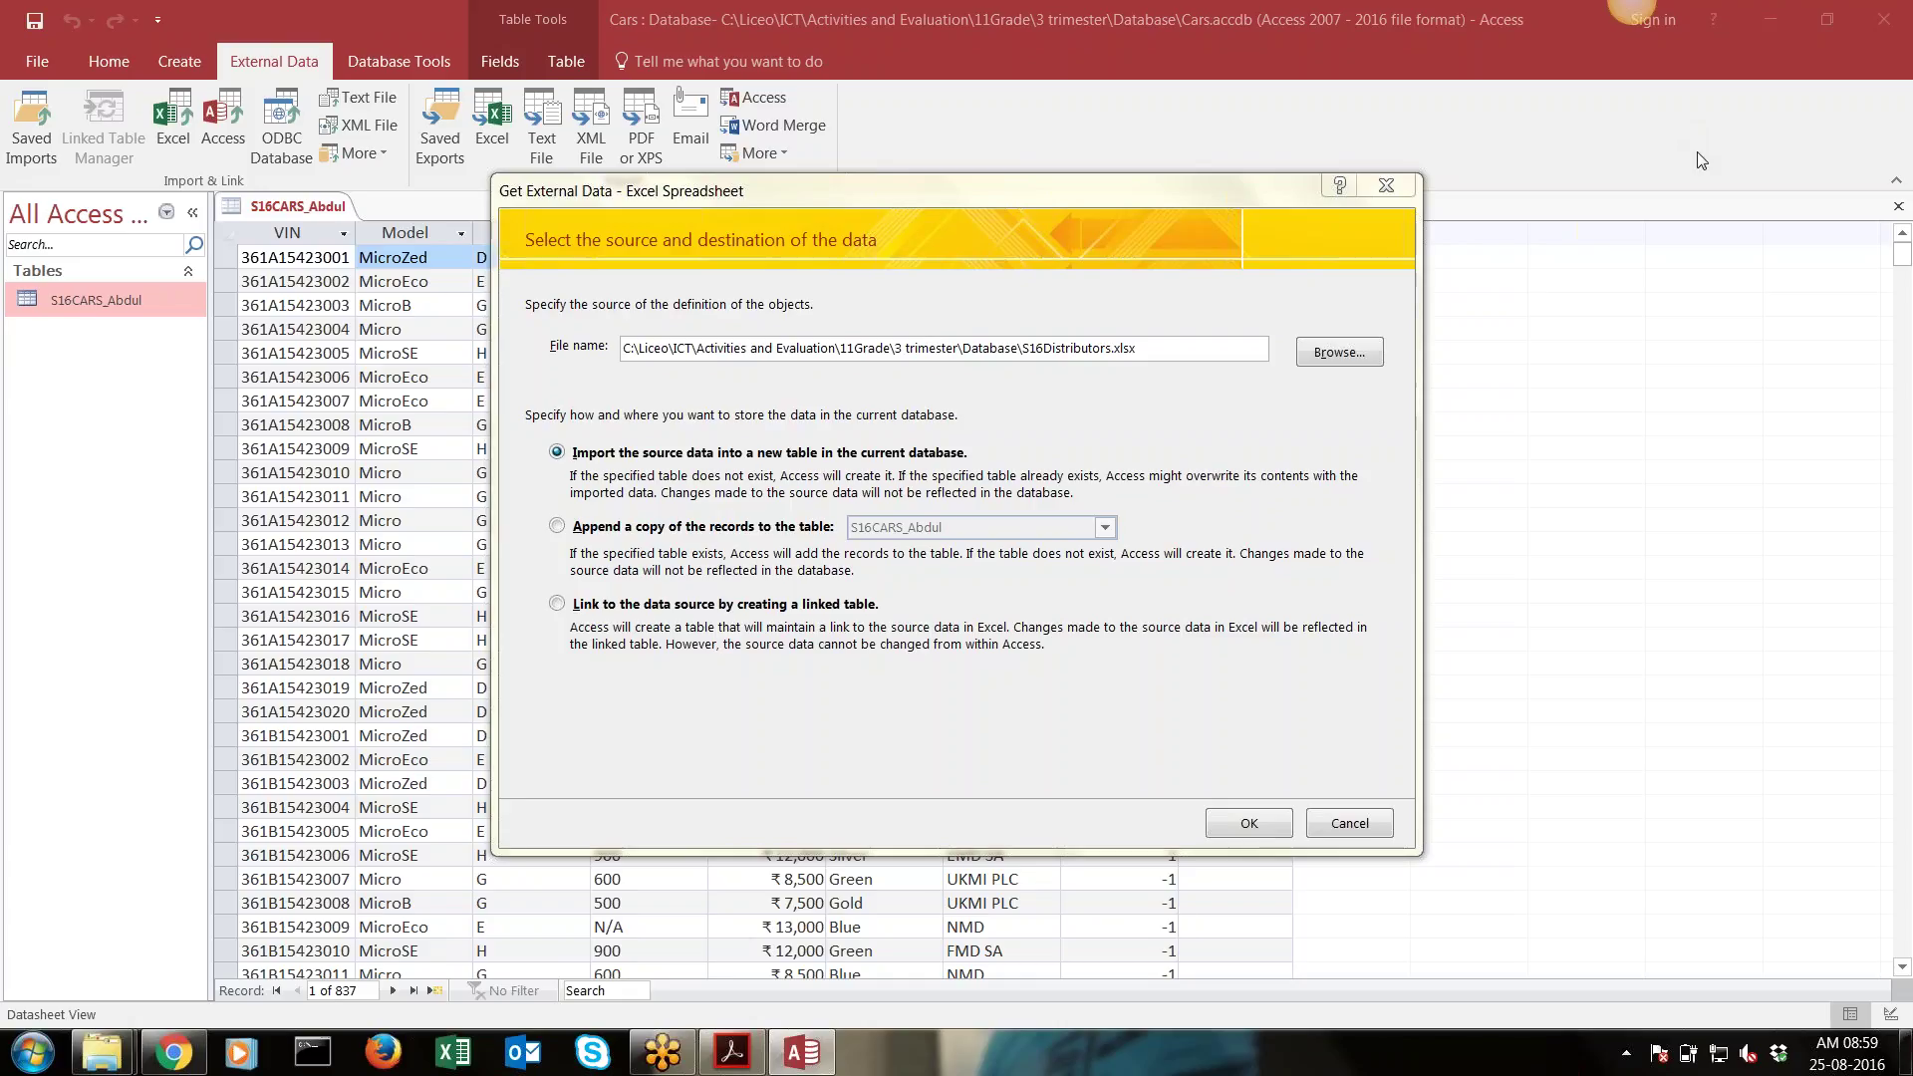
left_click(758, 1048)
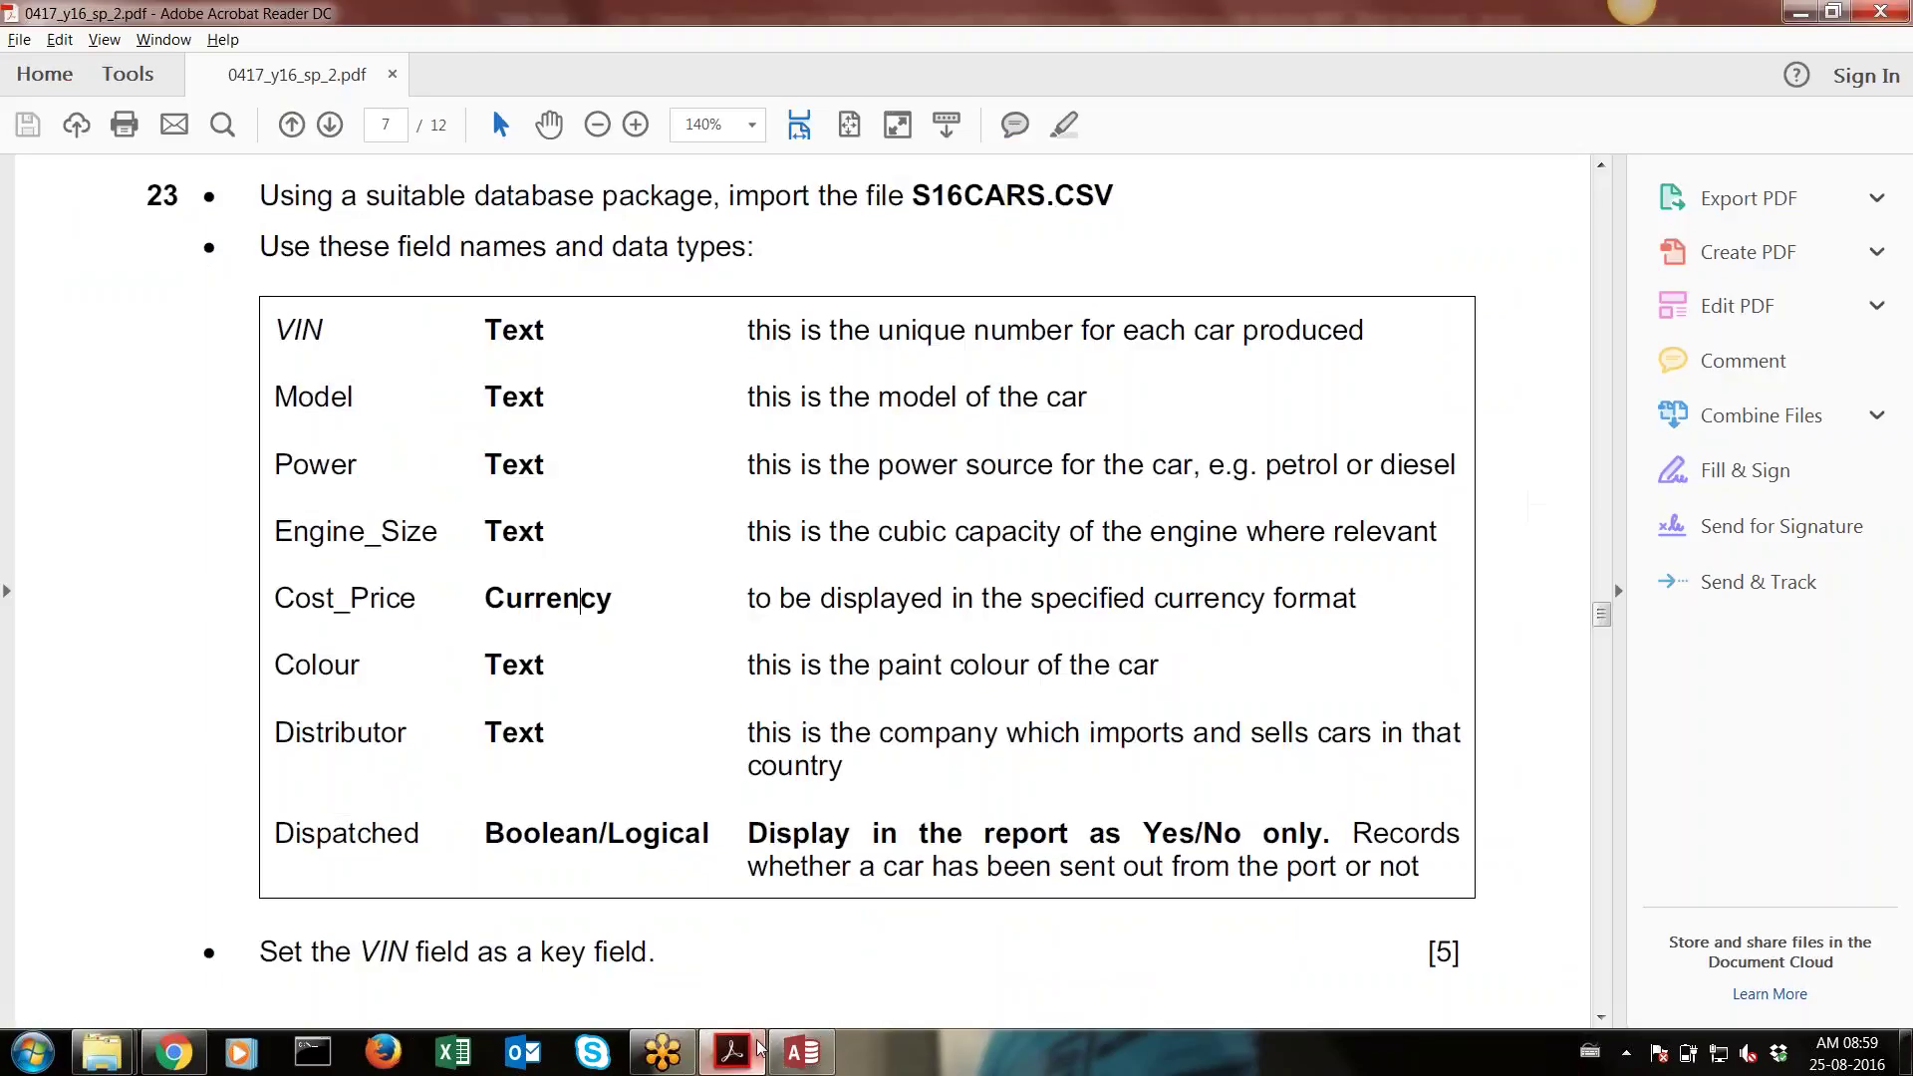
left_click(1601, 1016)
left_click(1600, 1017)
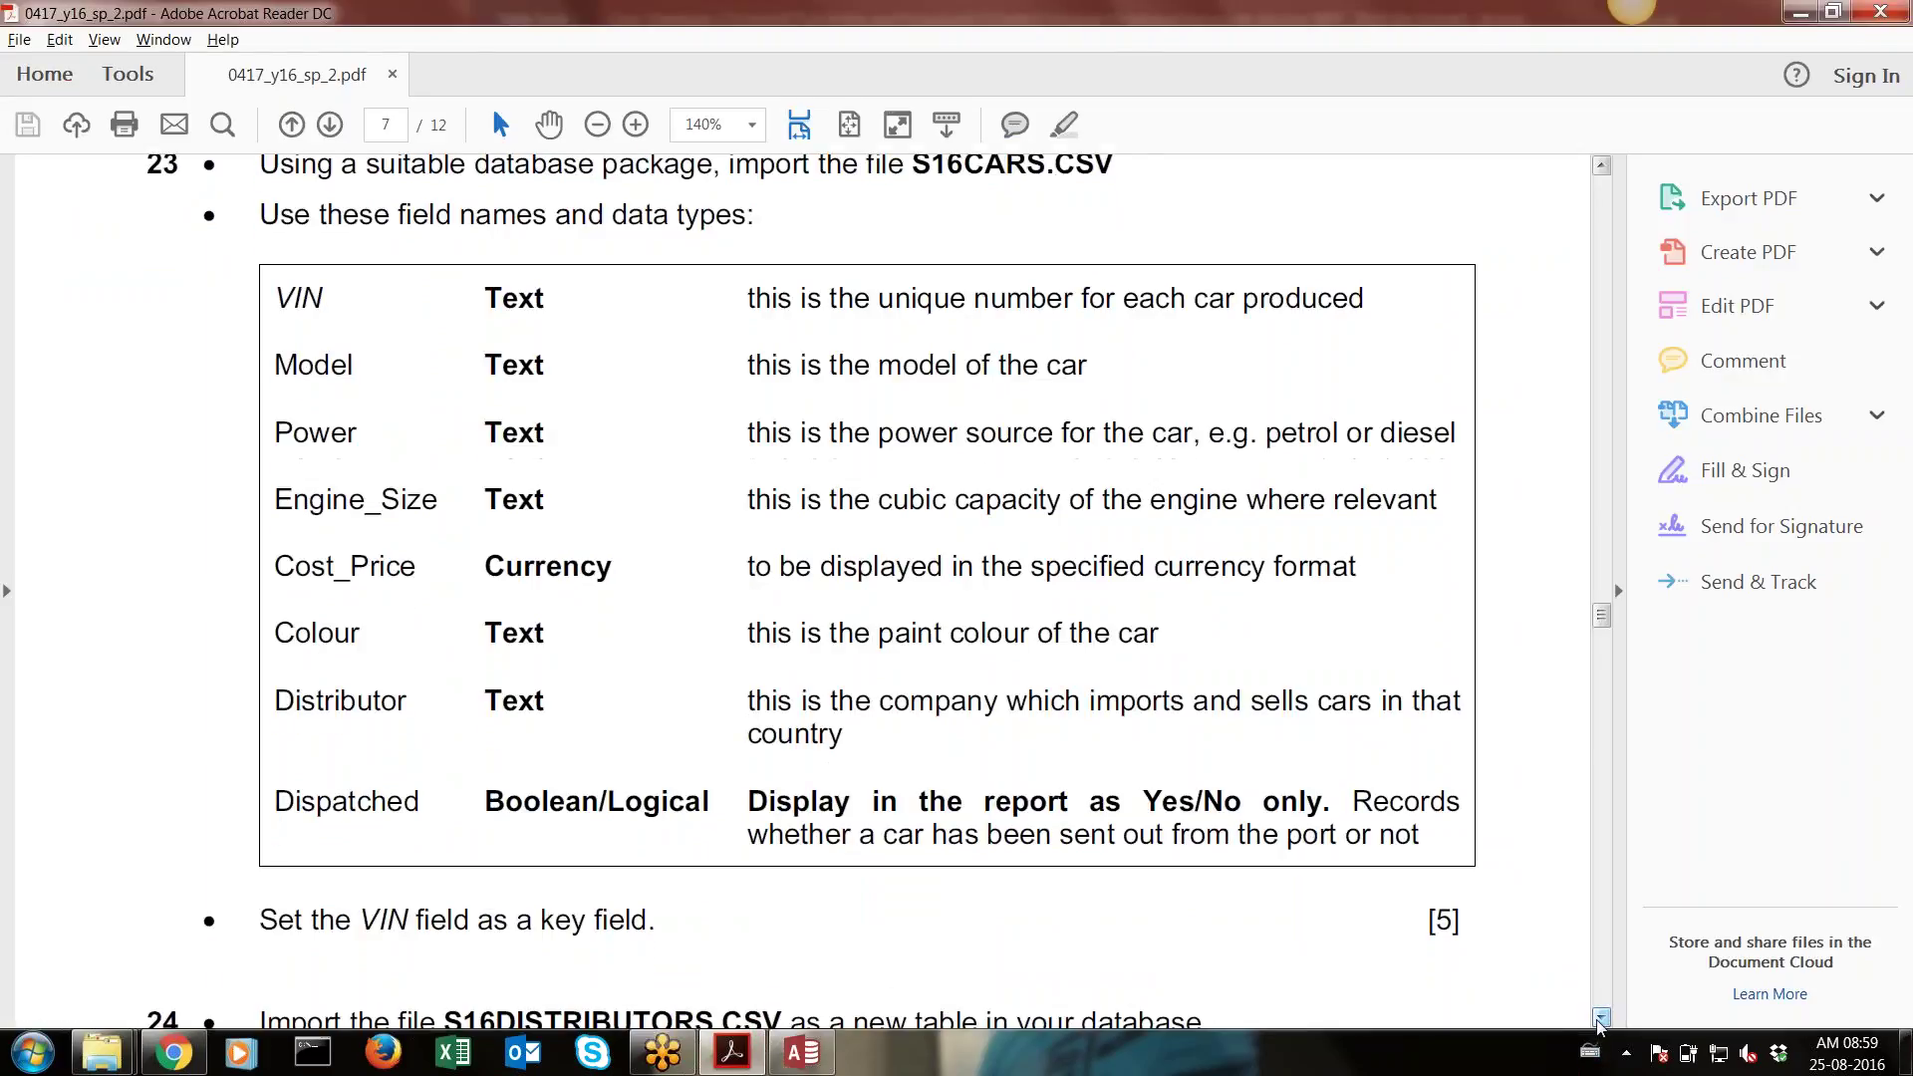
left_click(1601, 1016)
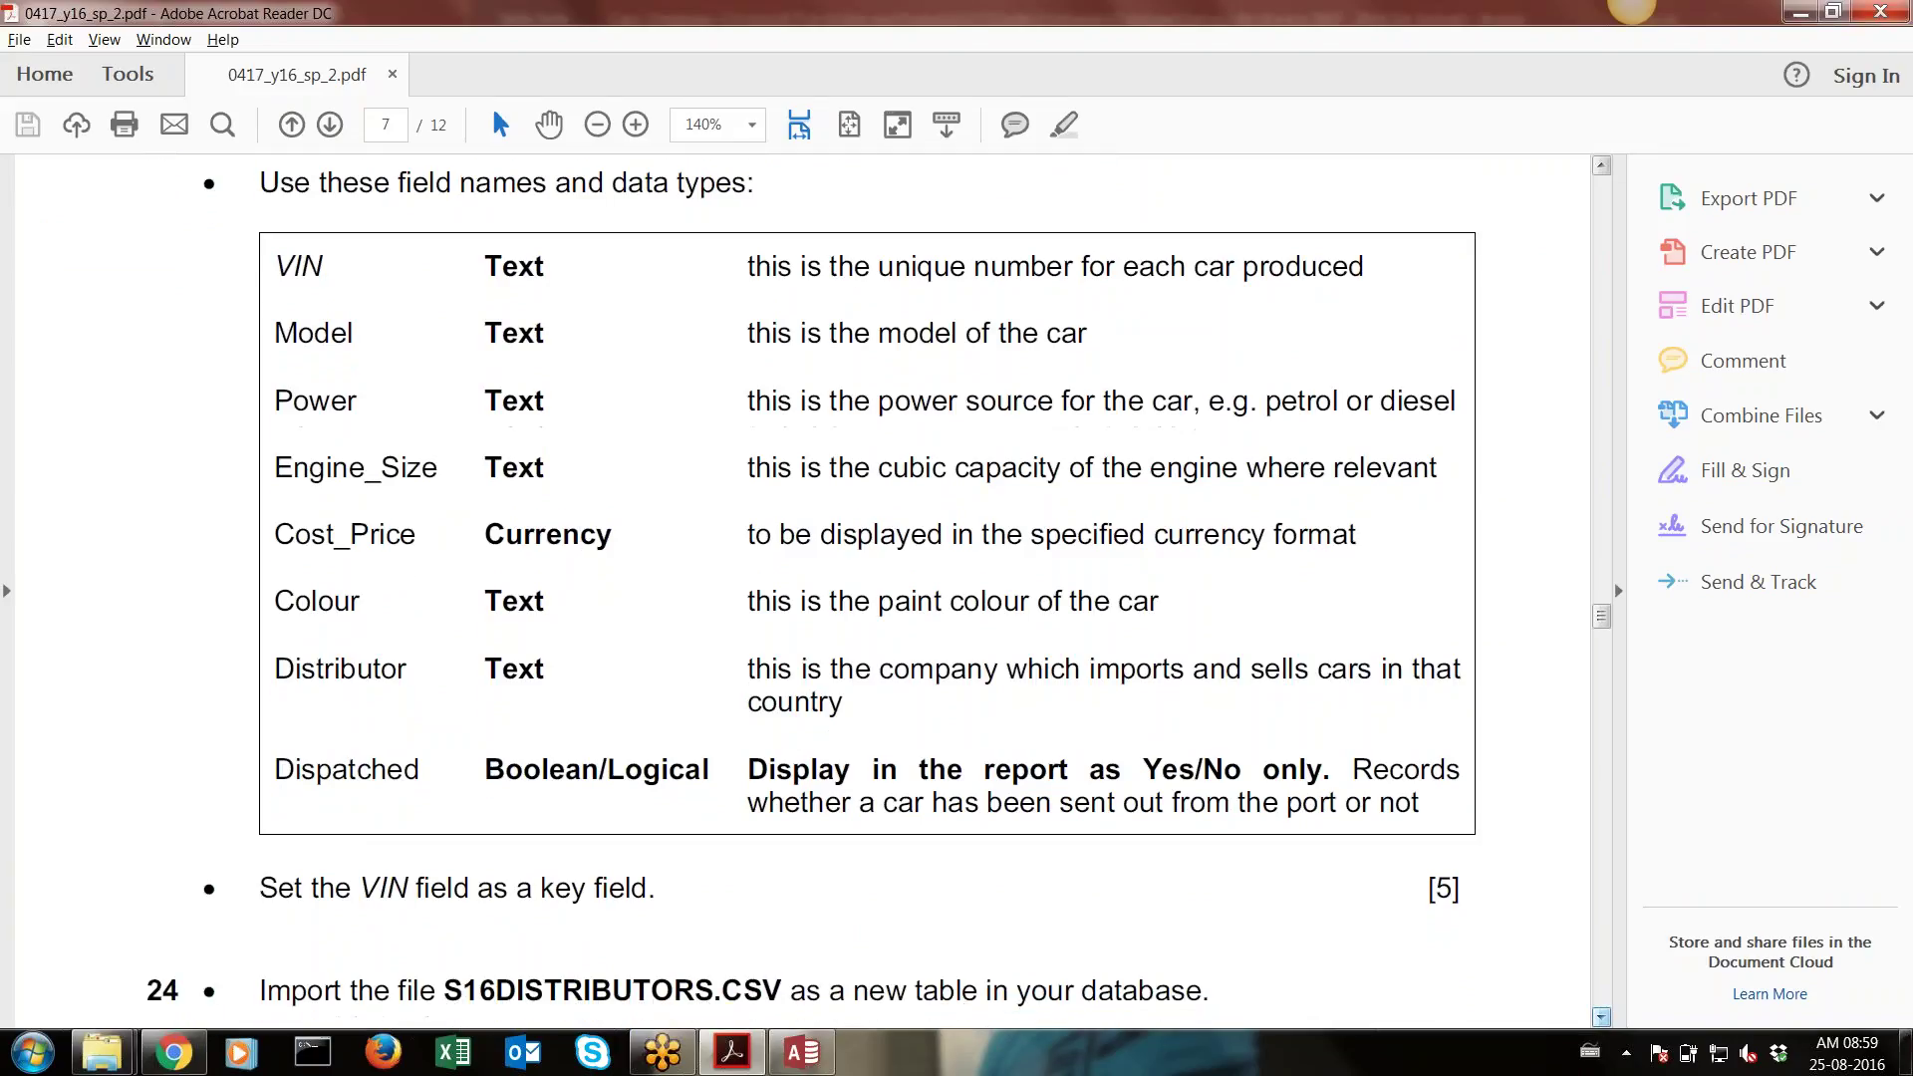
left_click(1600, 1016)
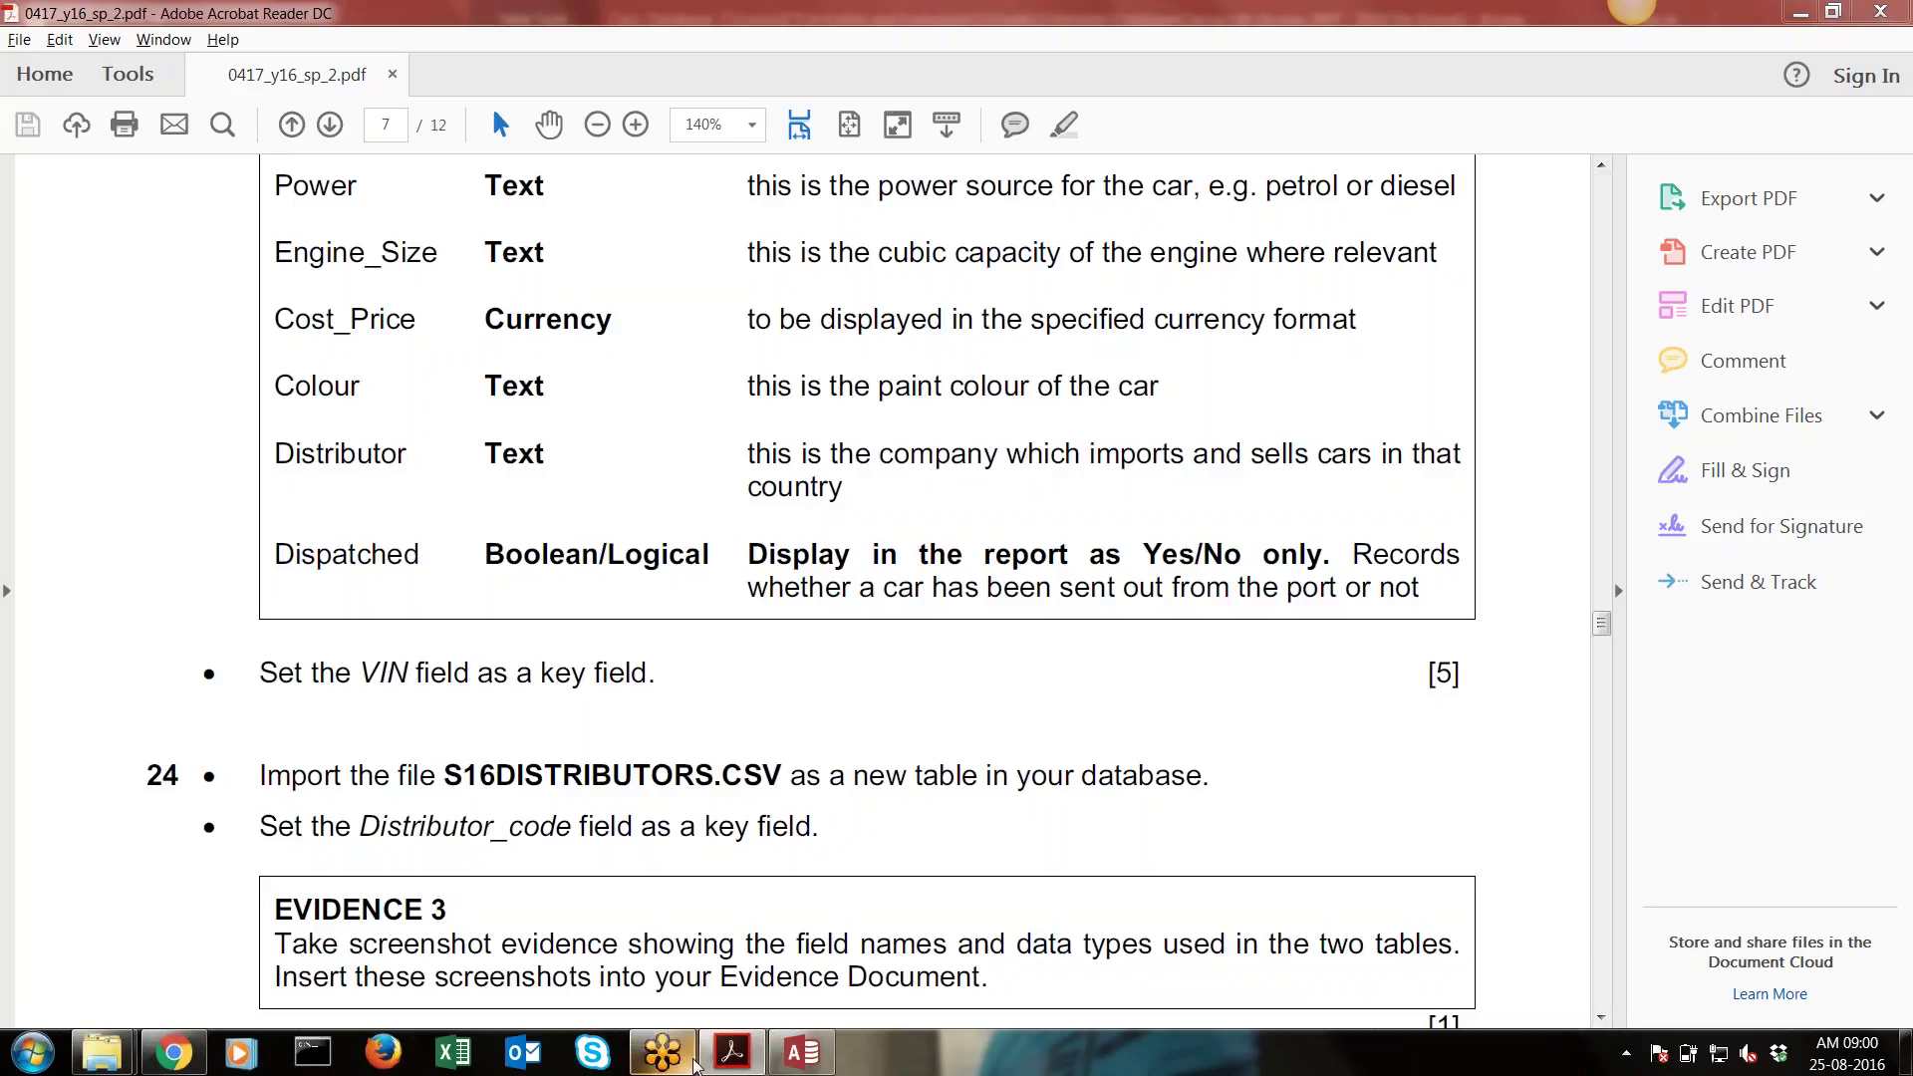
Return to Access, proceed with the S16Distributors.xlsx import and use the first row as column headings
left_click(802, 1051)
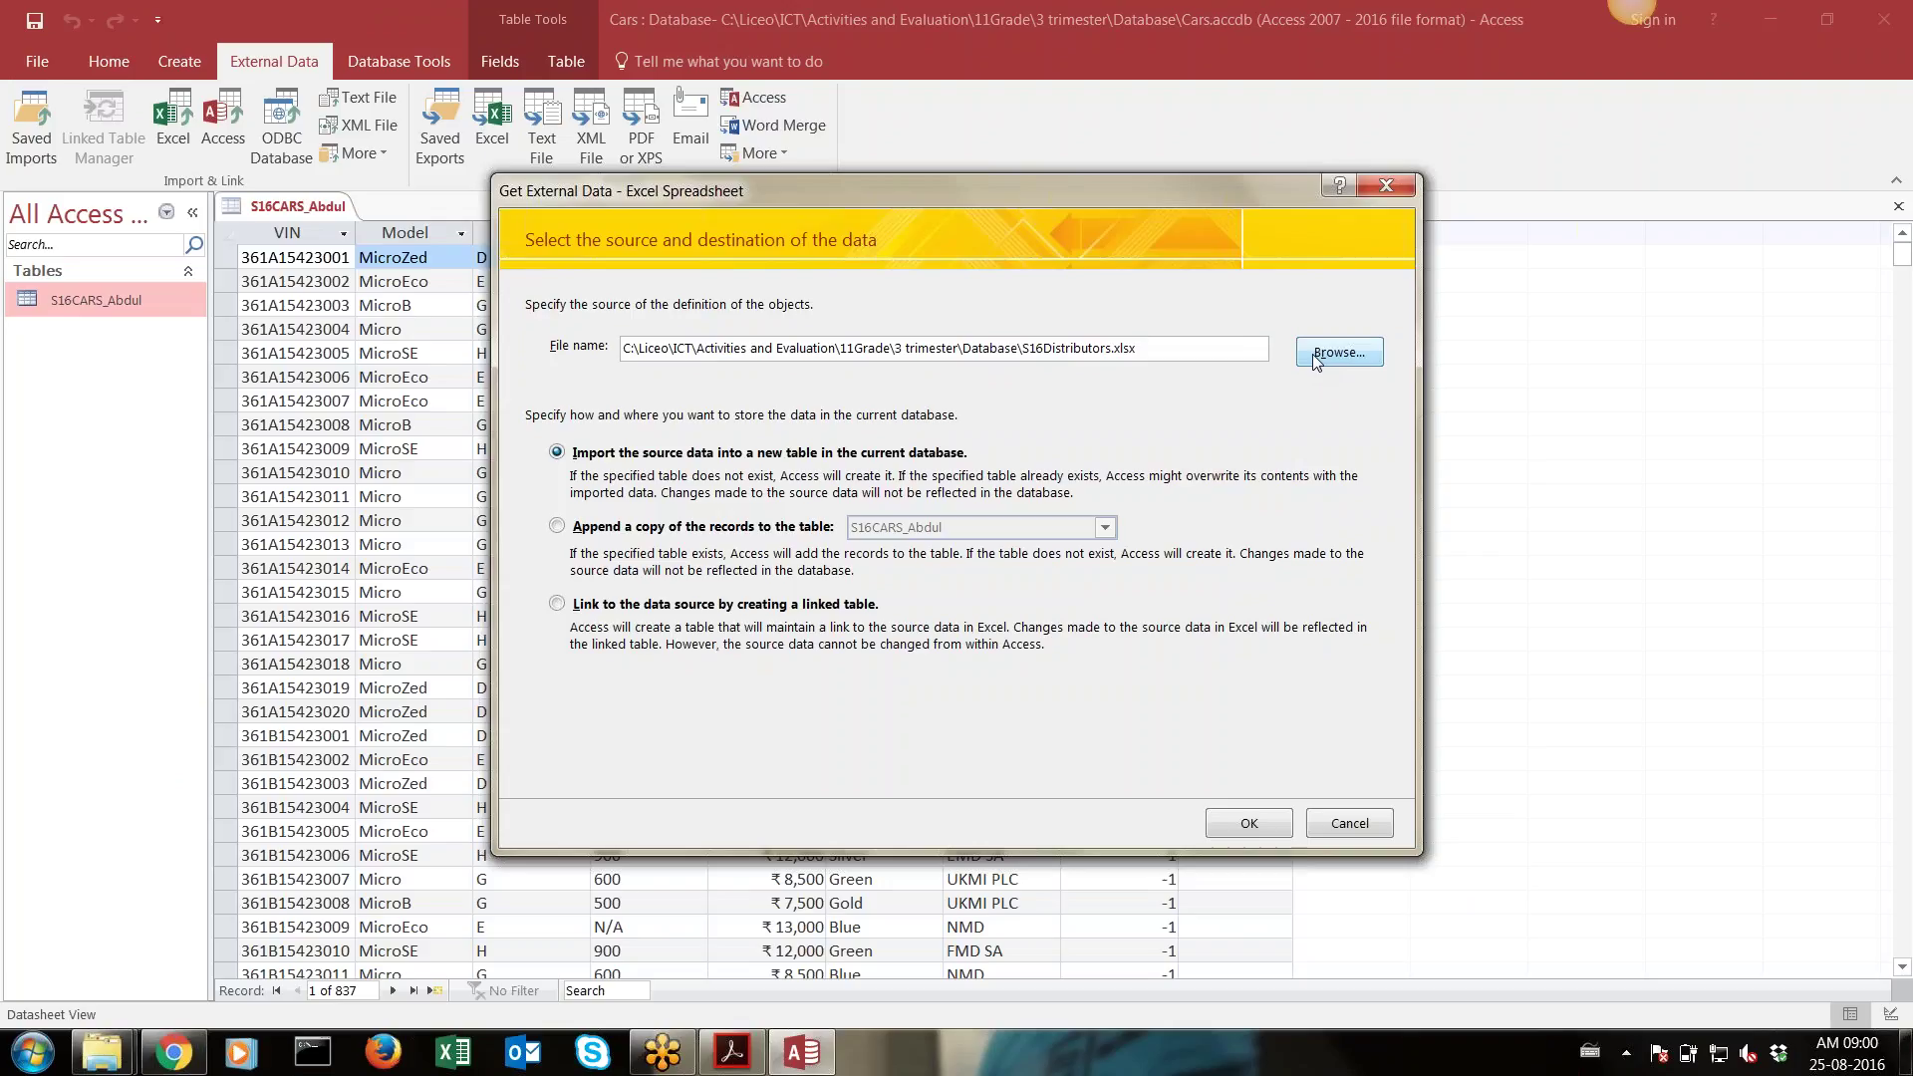
left_click(1248, 825)
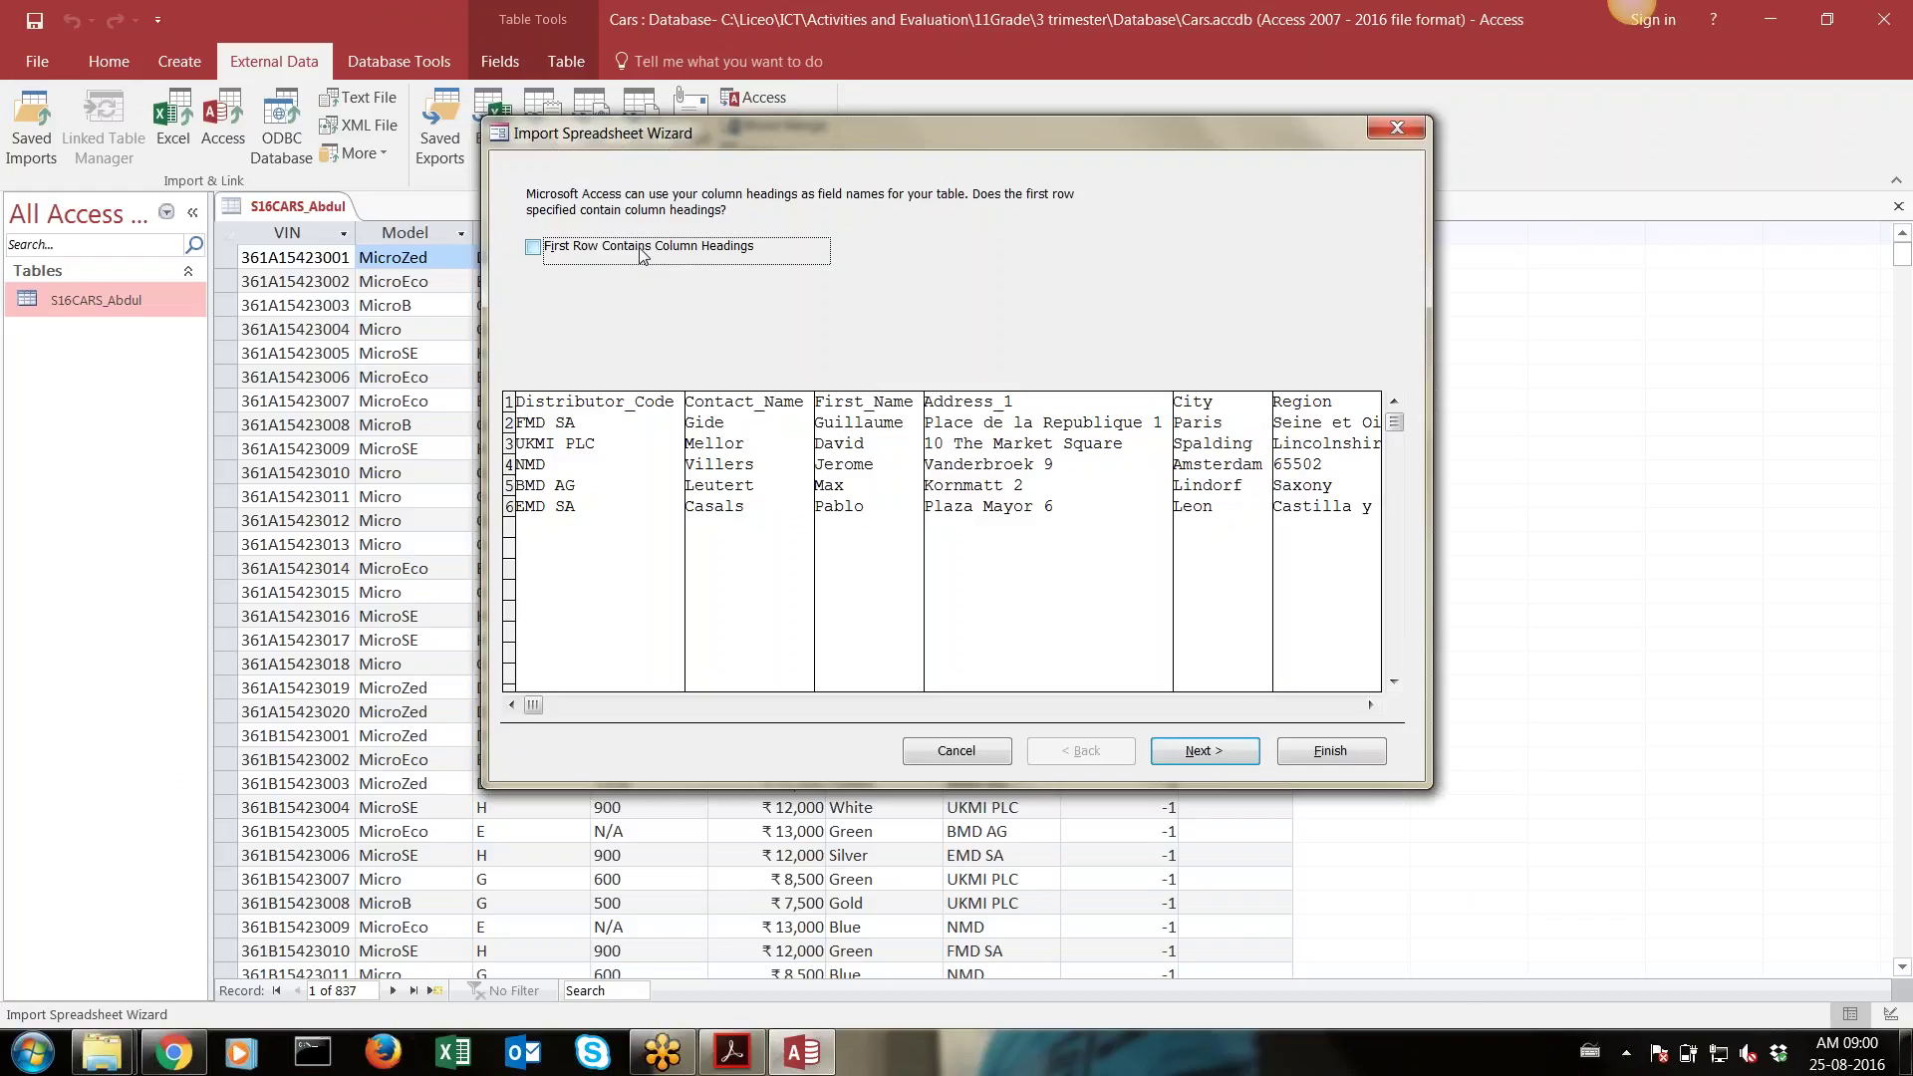
left_click(643, 254)
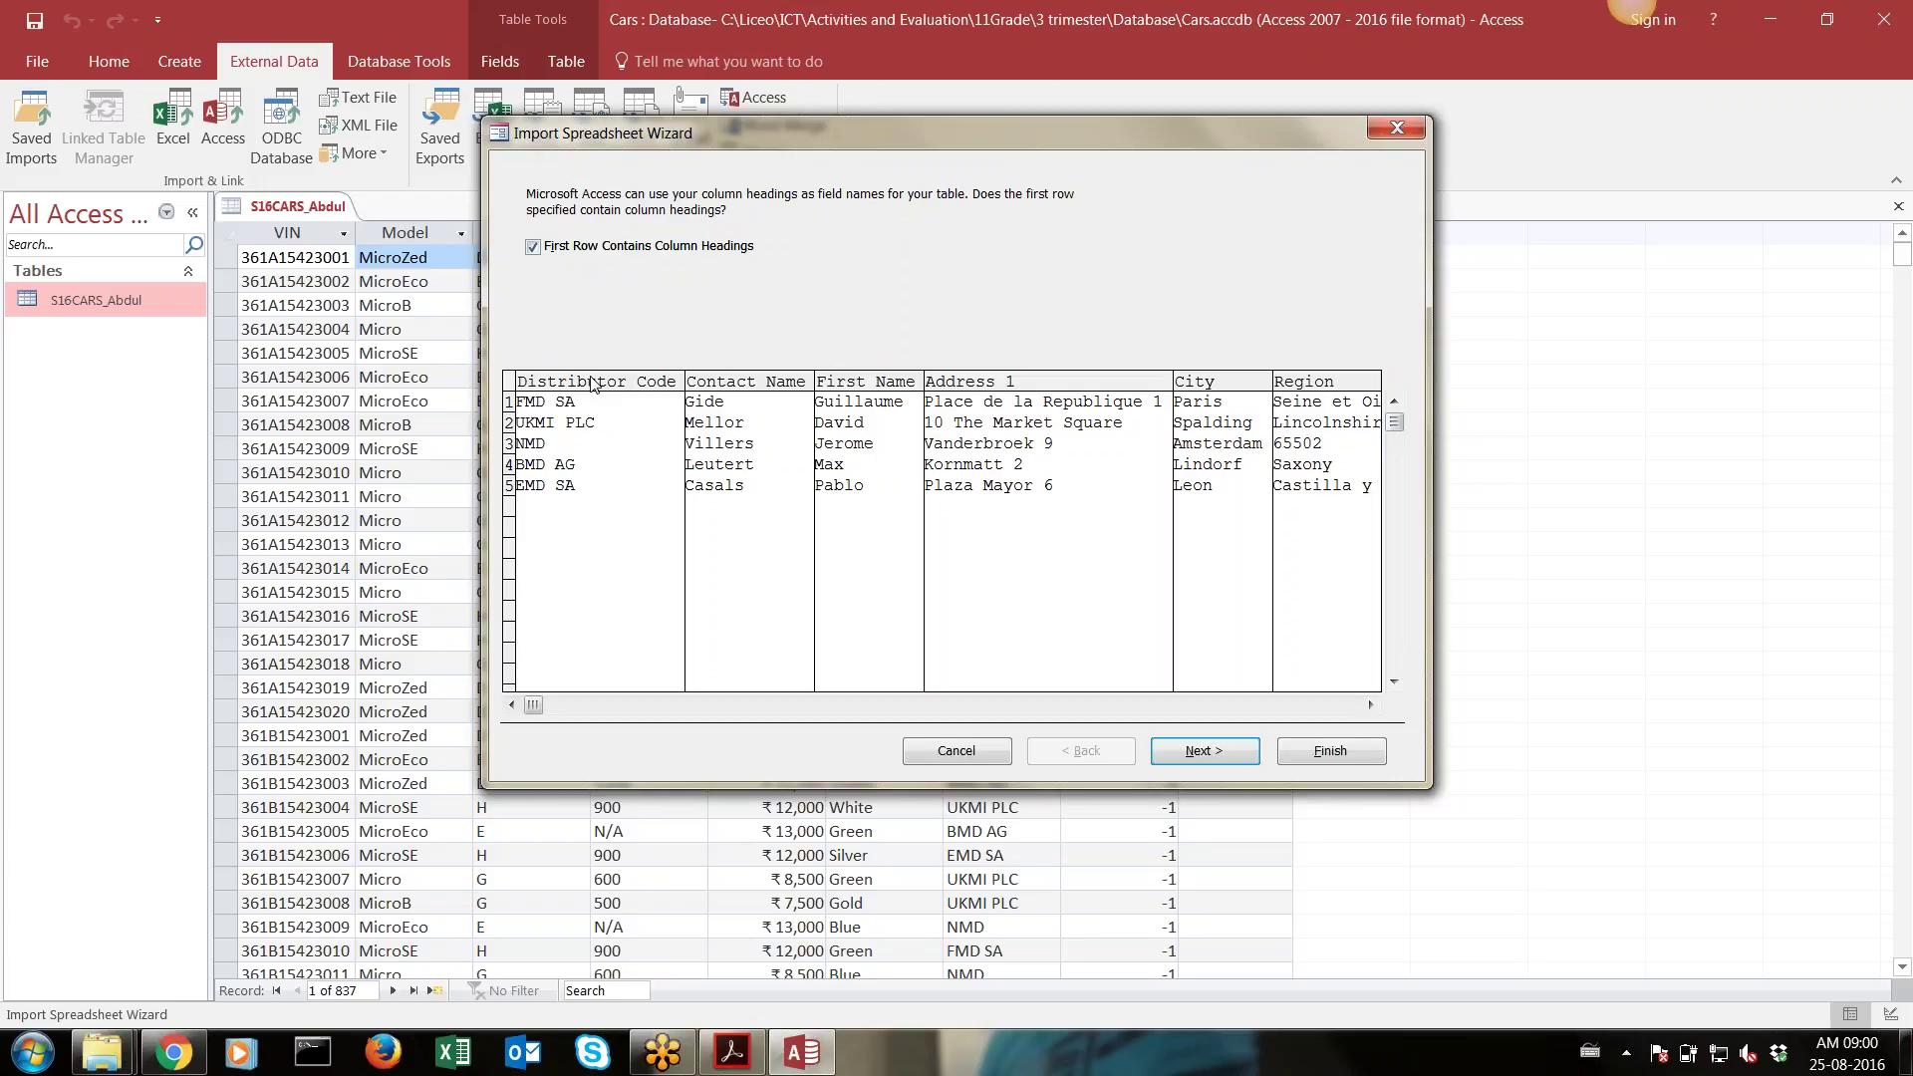
Review the field names and data types of the distributor columns from Distributor_Code through Region in the import's field options
left_click(1191, 754)
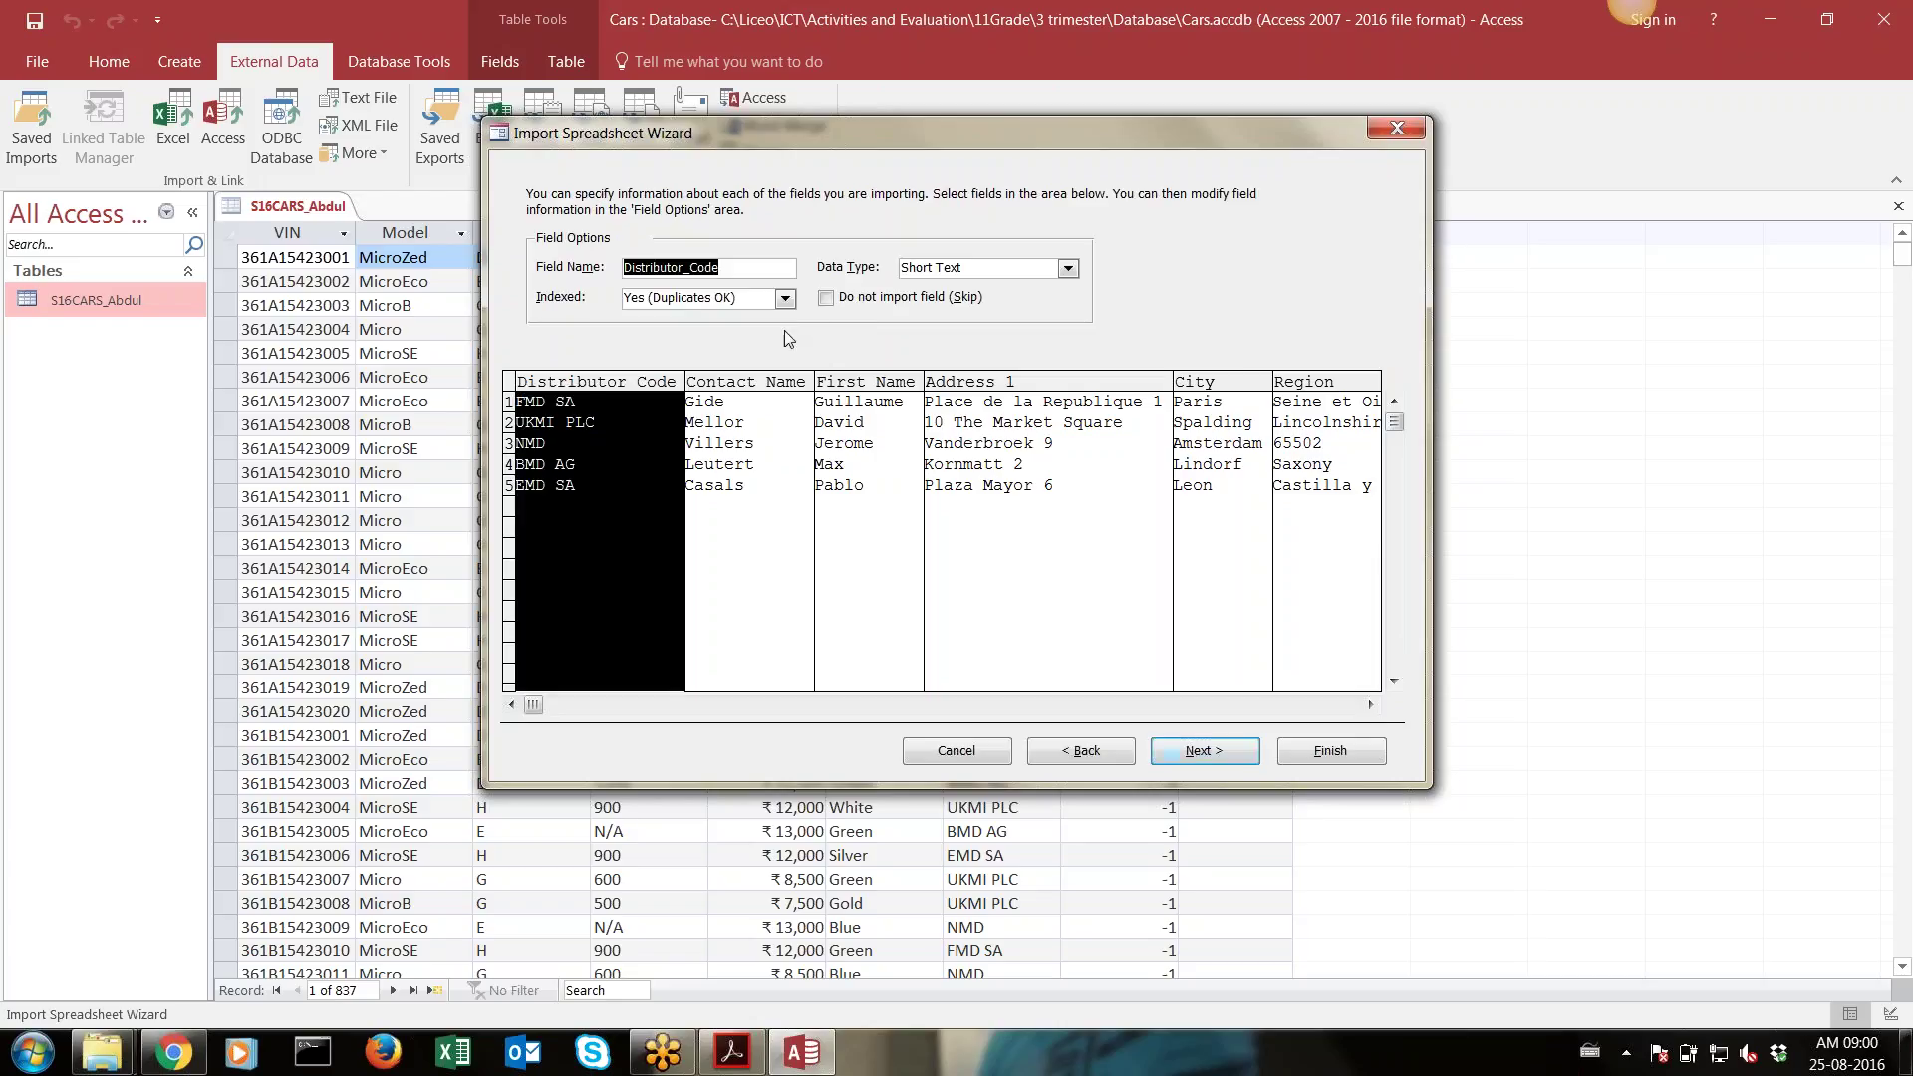
left_click(730, 388)
left_click(849, 389)
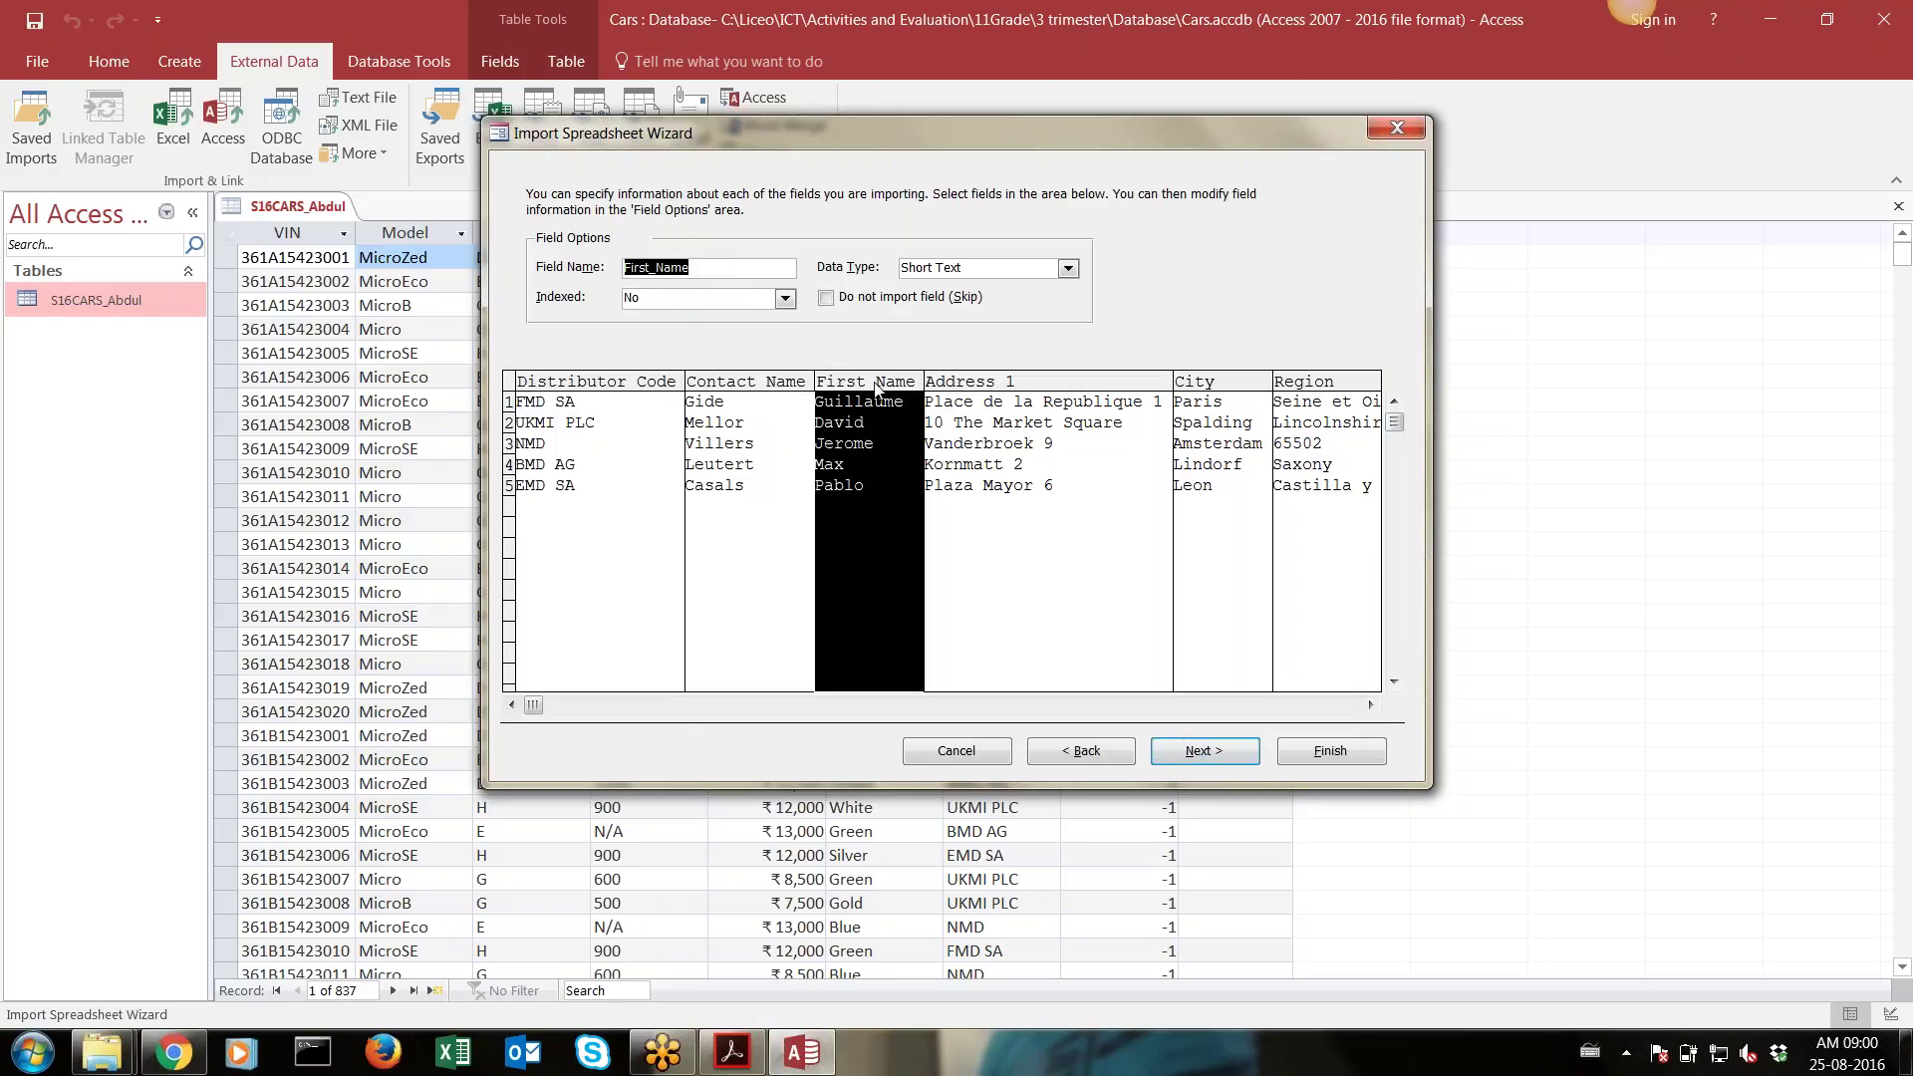
left_click(981, 389)
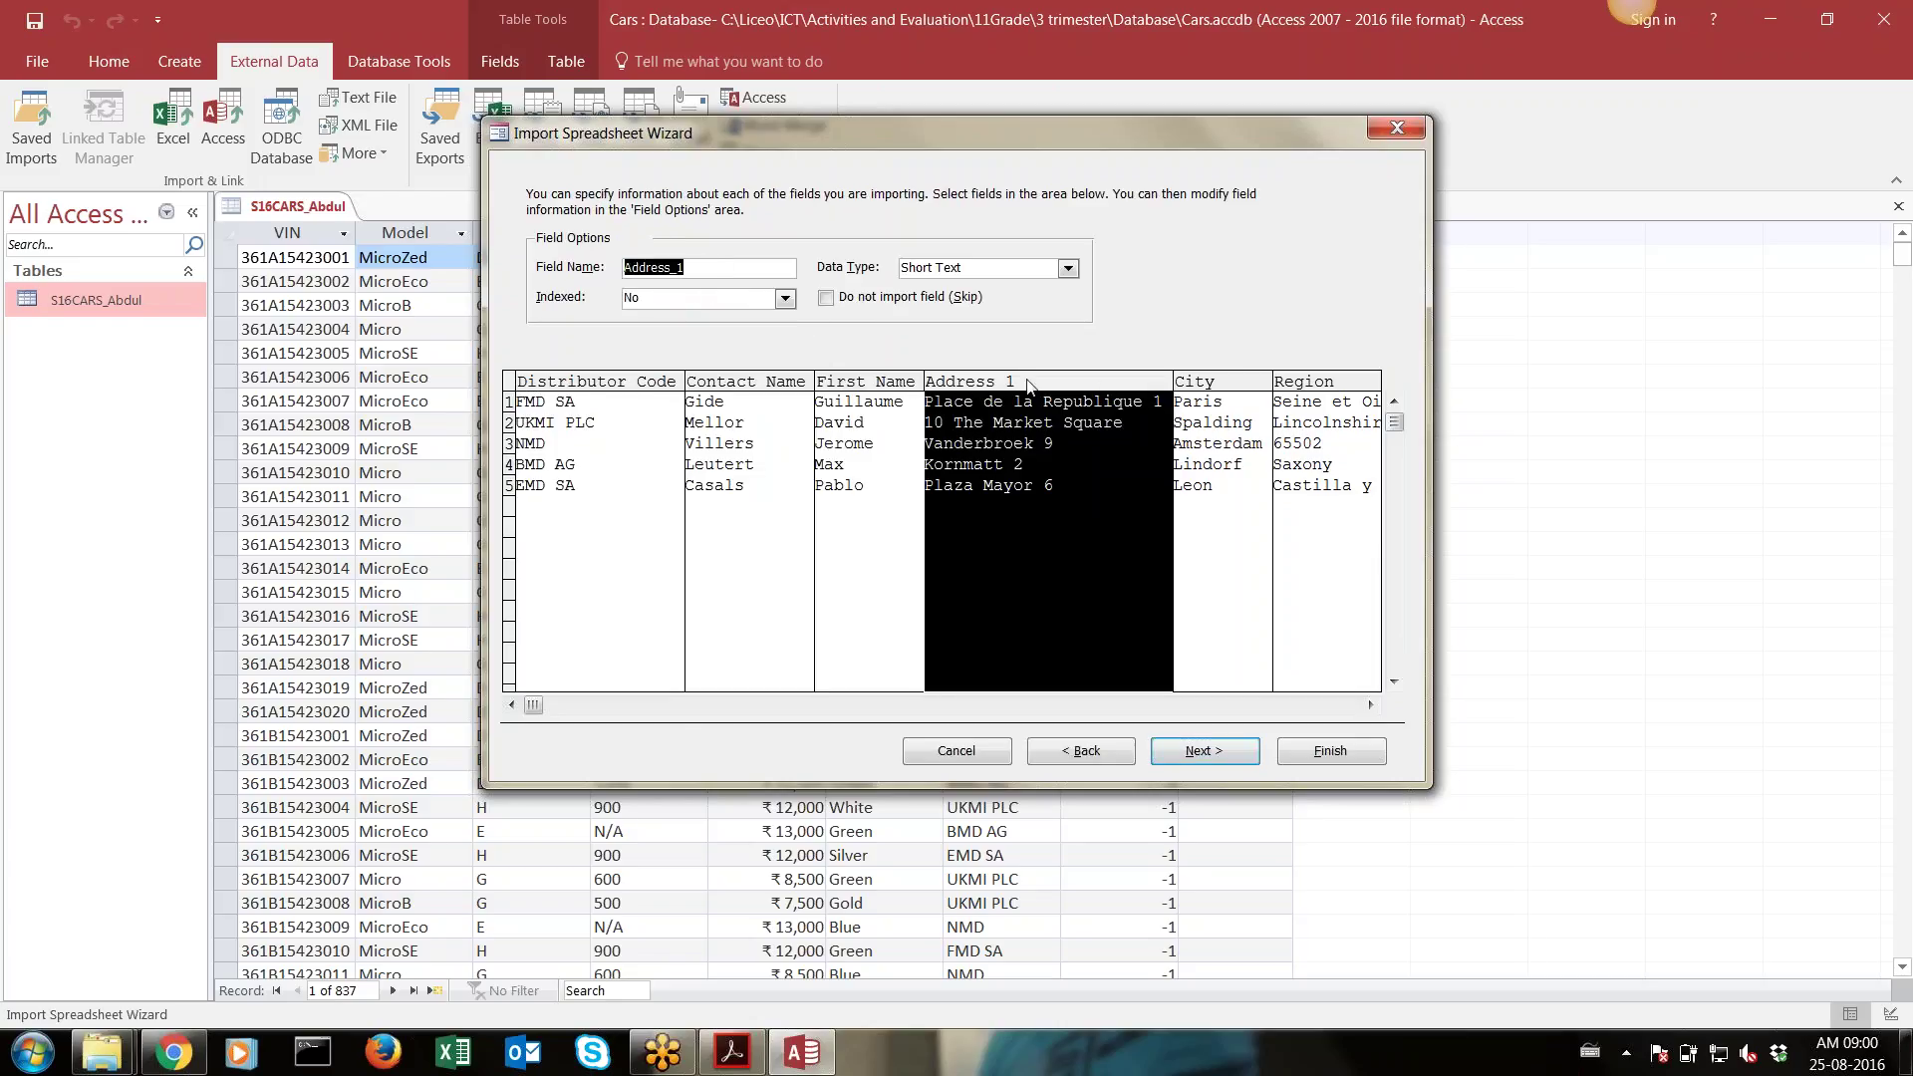
left_click(1208, 397)
left_click(1316, 384)
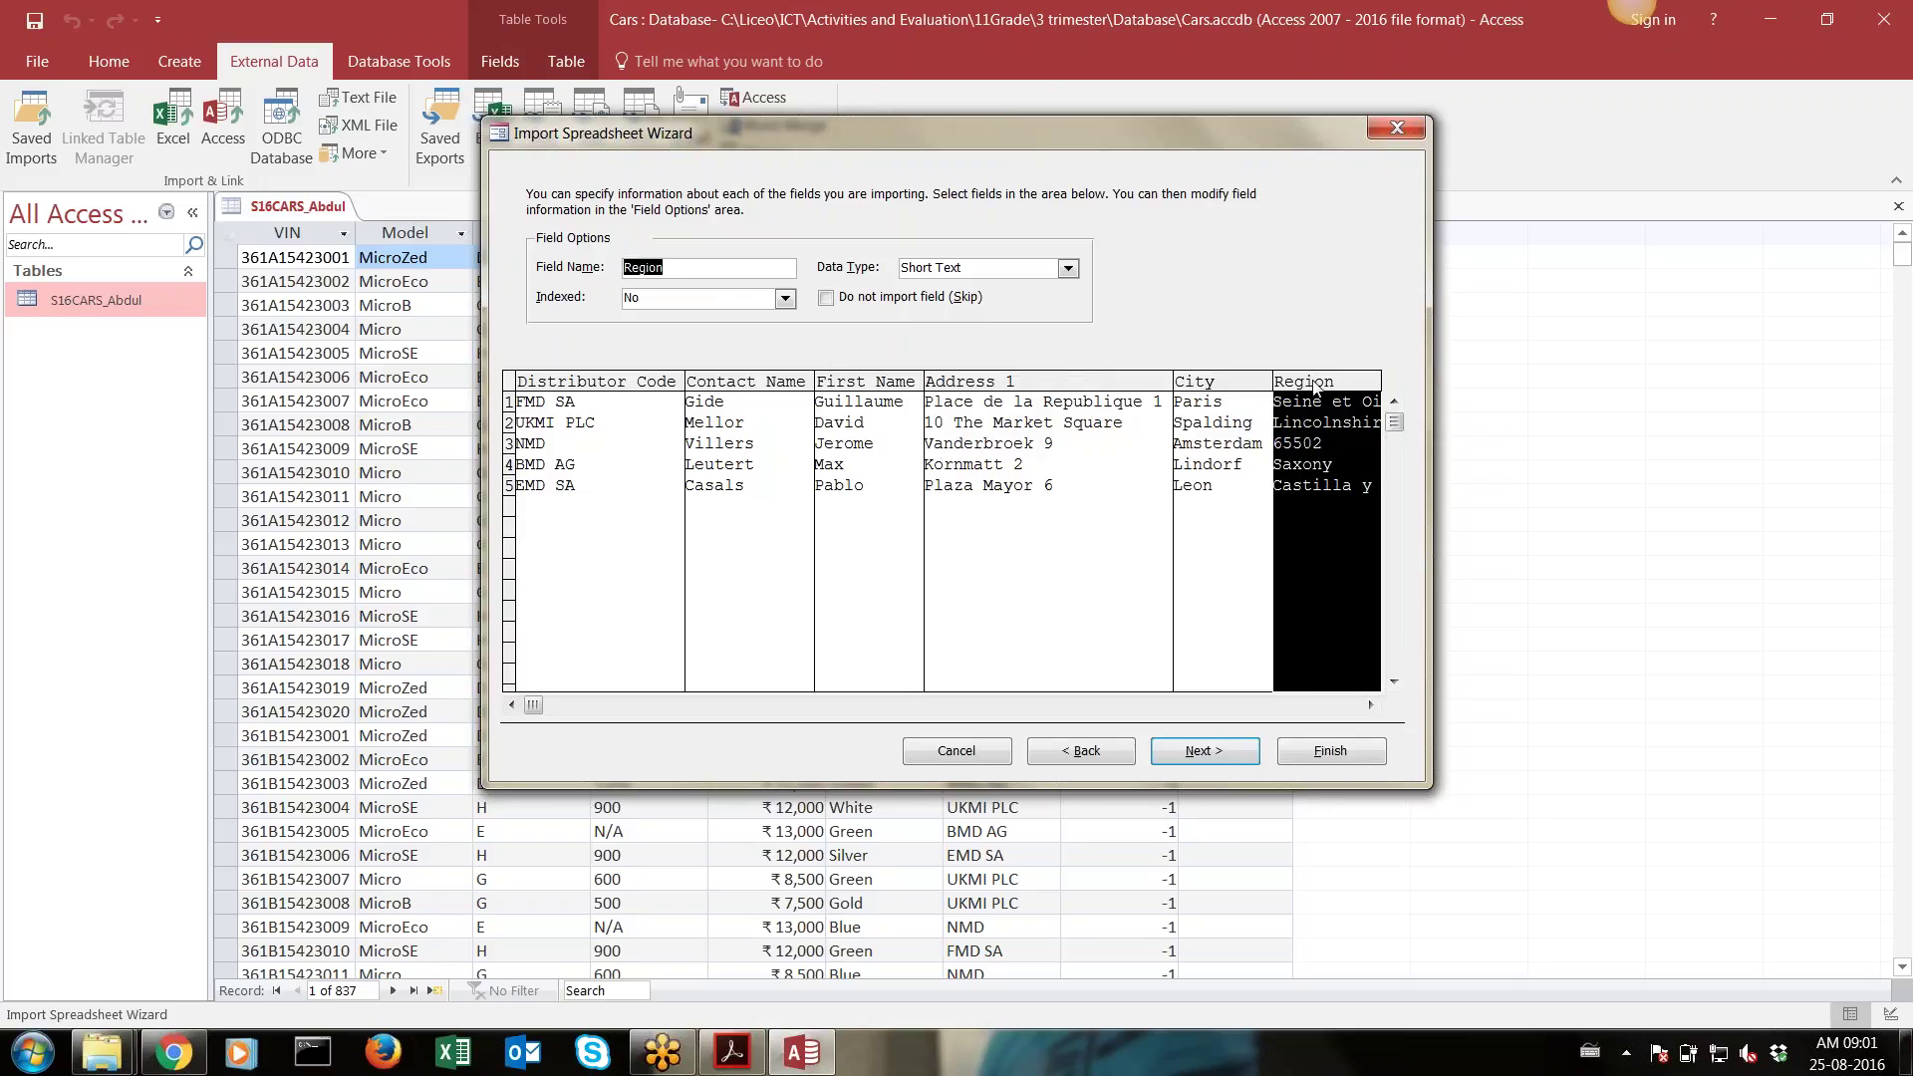
Check the key field requirement in the task PDF and choose Distributor_Code as the new table's own primary key
left_click(1198, 754)
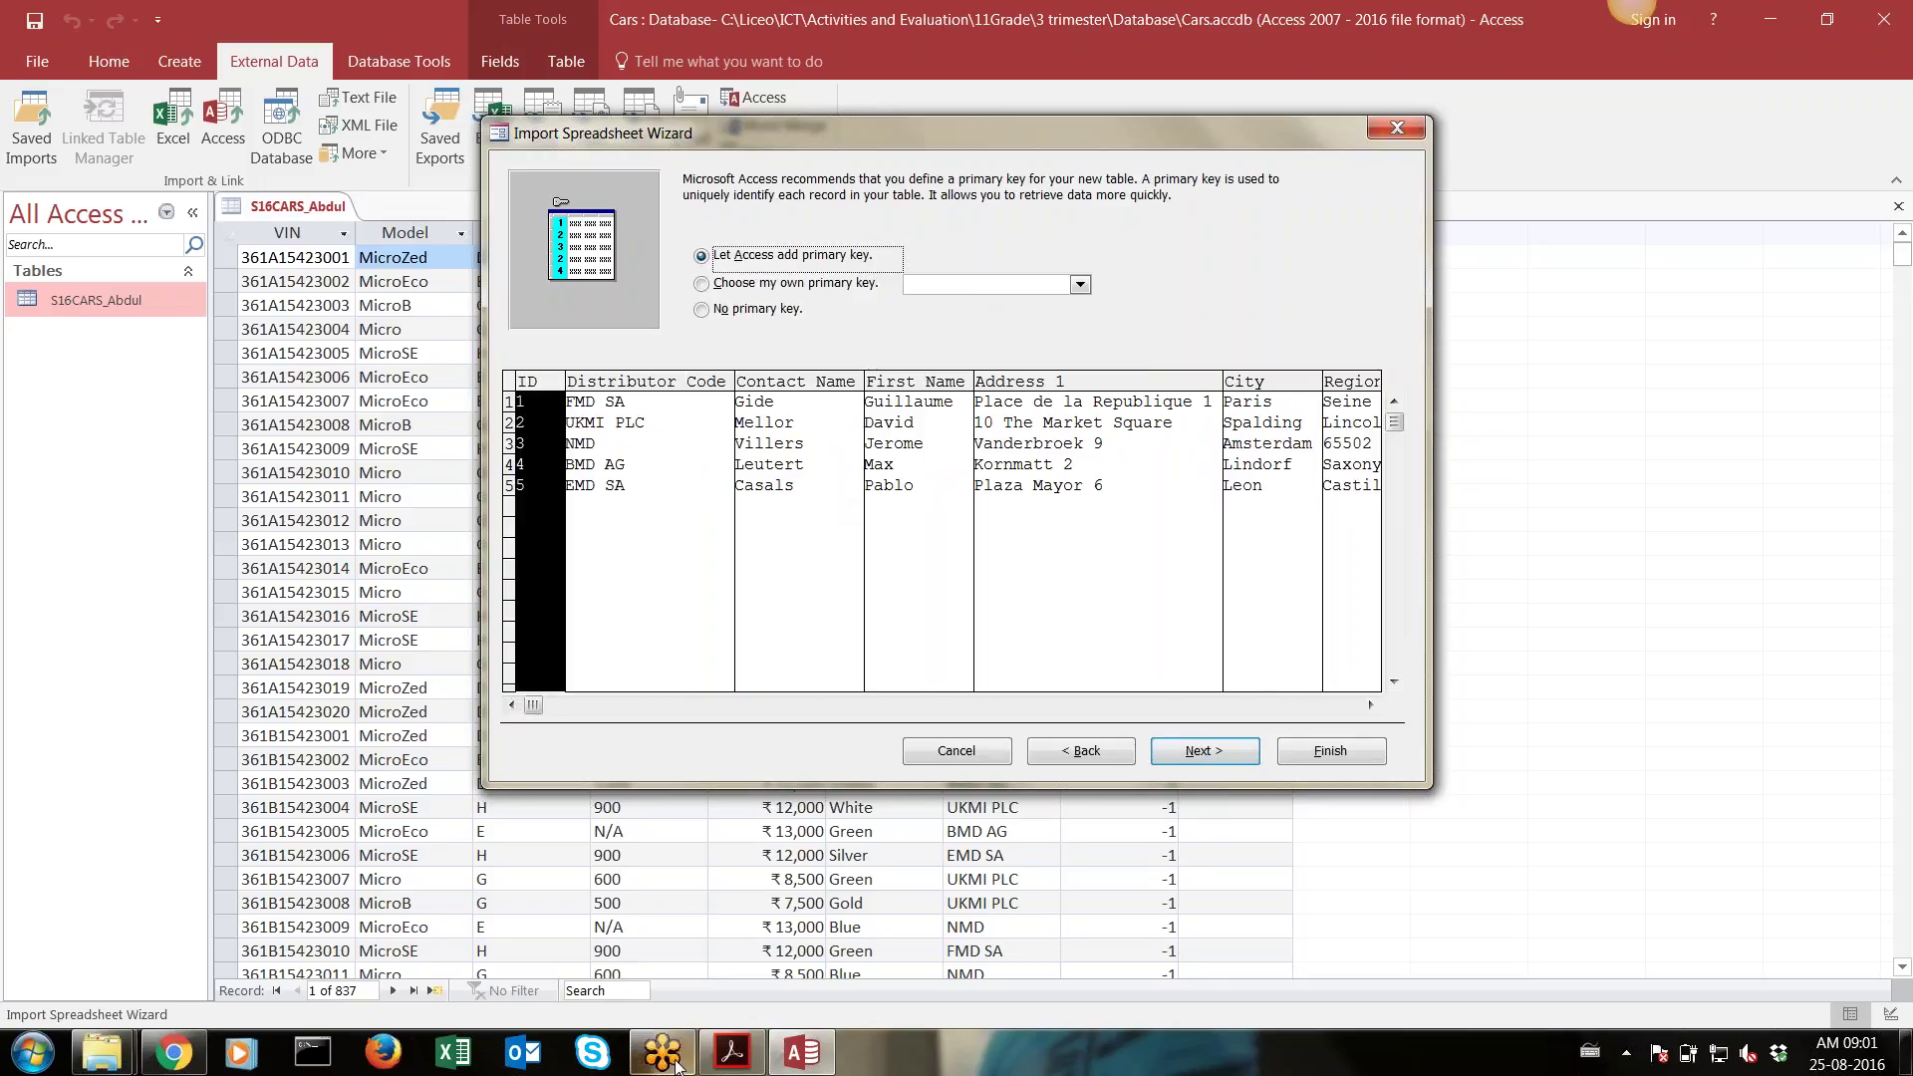
left_click(734, 1051)
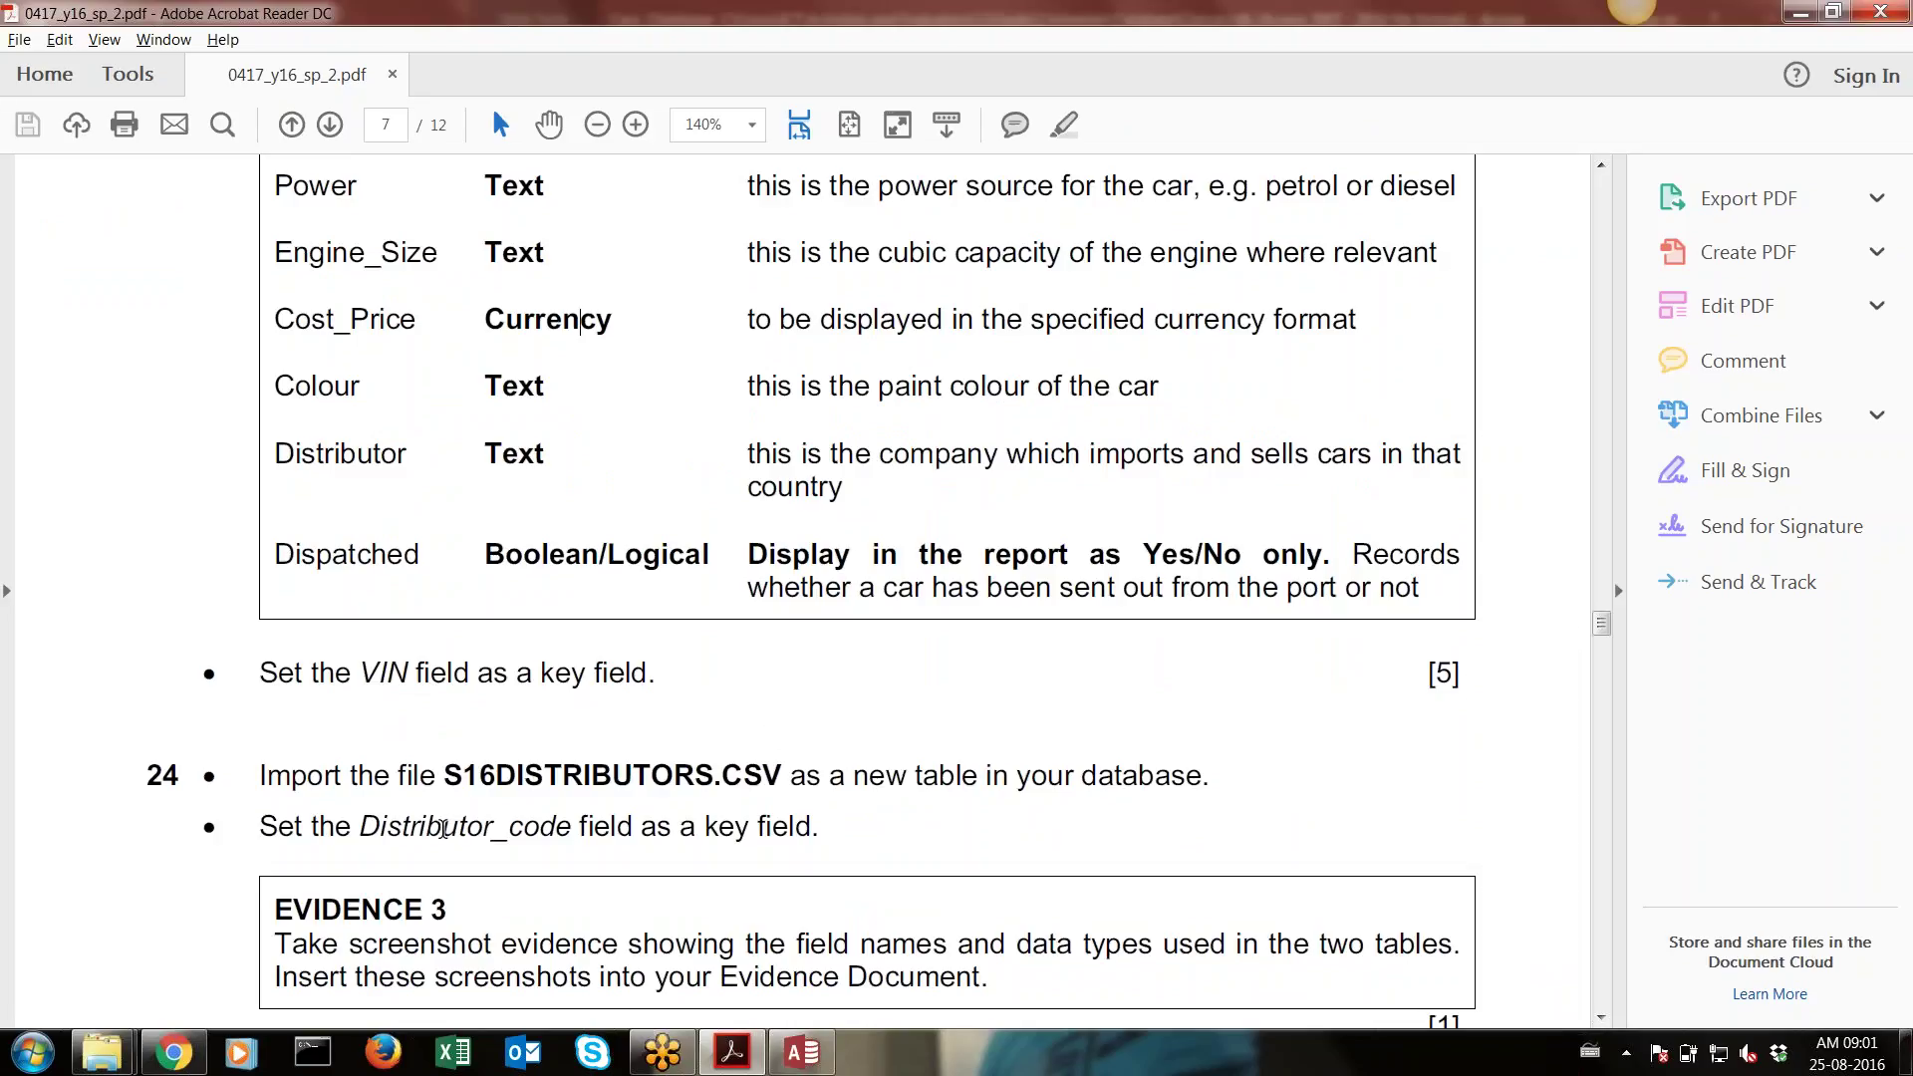
key("alt+Tab")
left_click(754, 285)
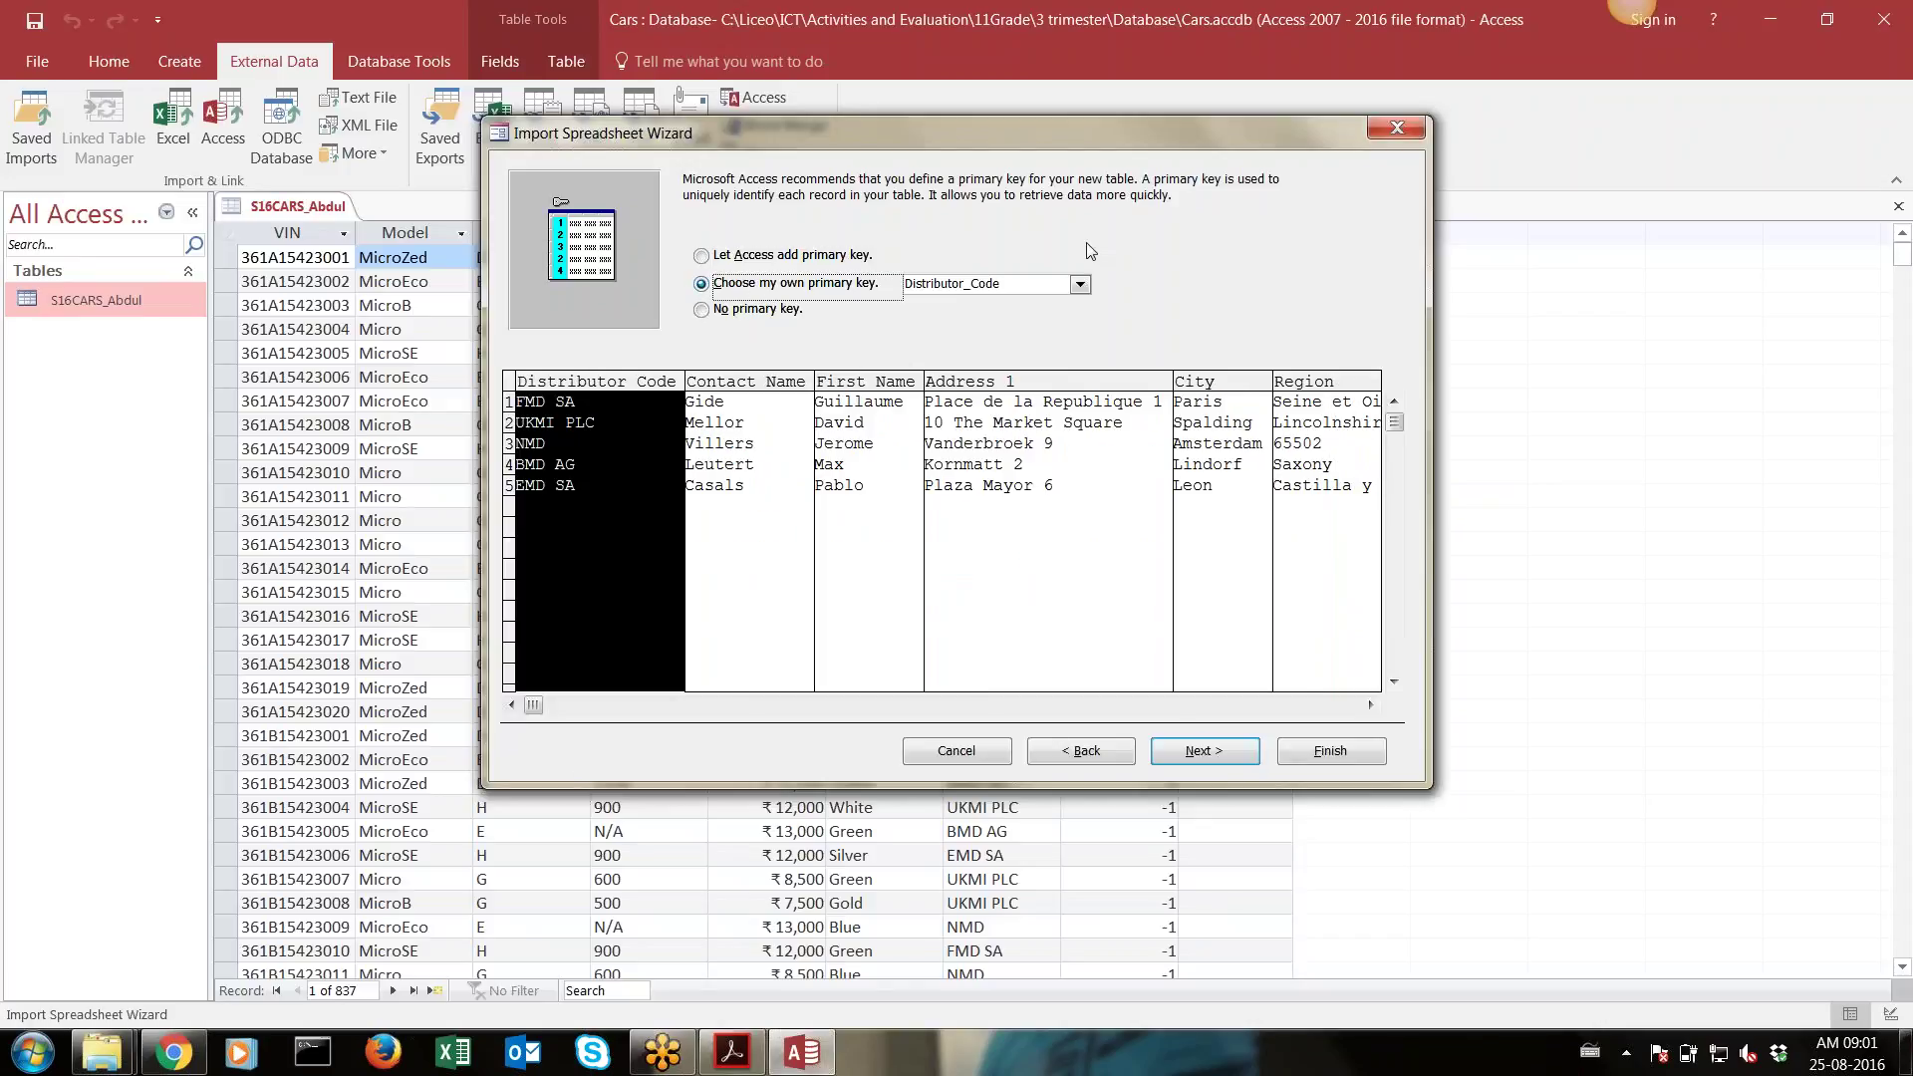
left_click(1078, 285)
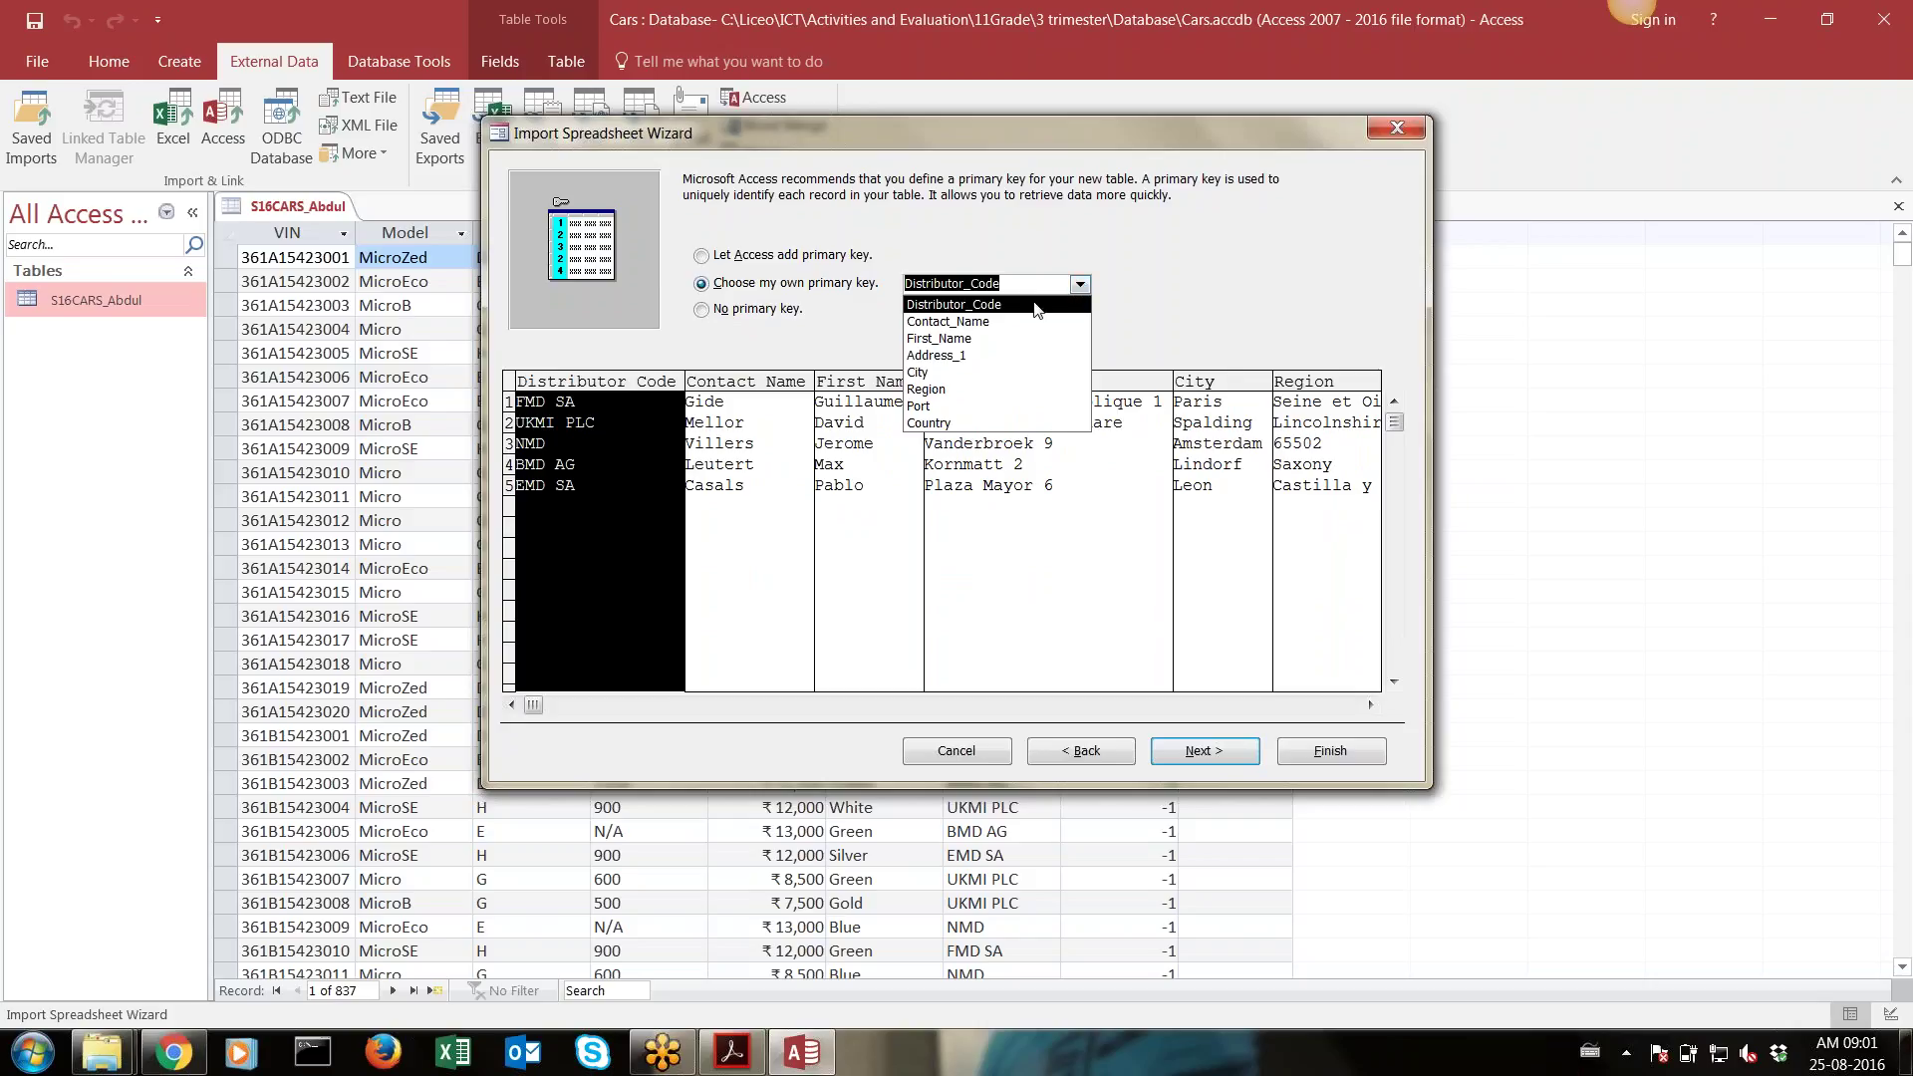
left_click(1035, 304)
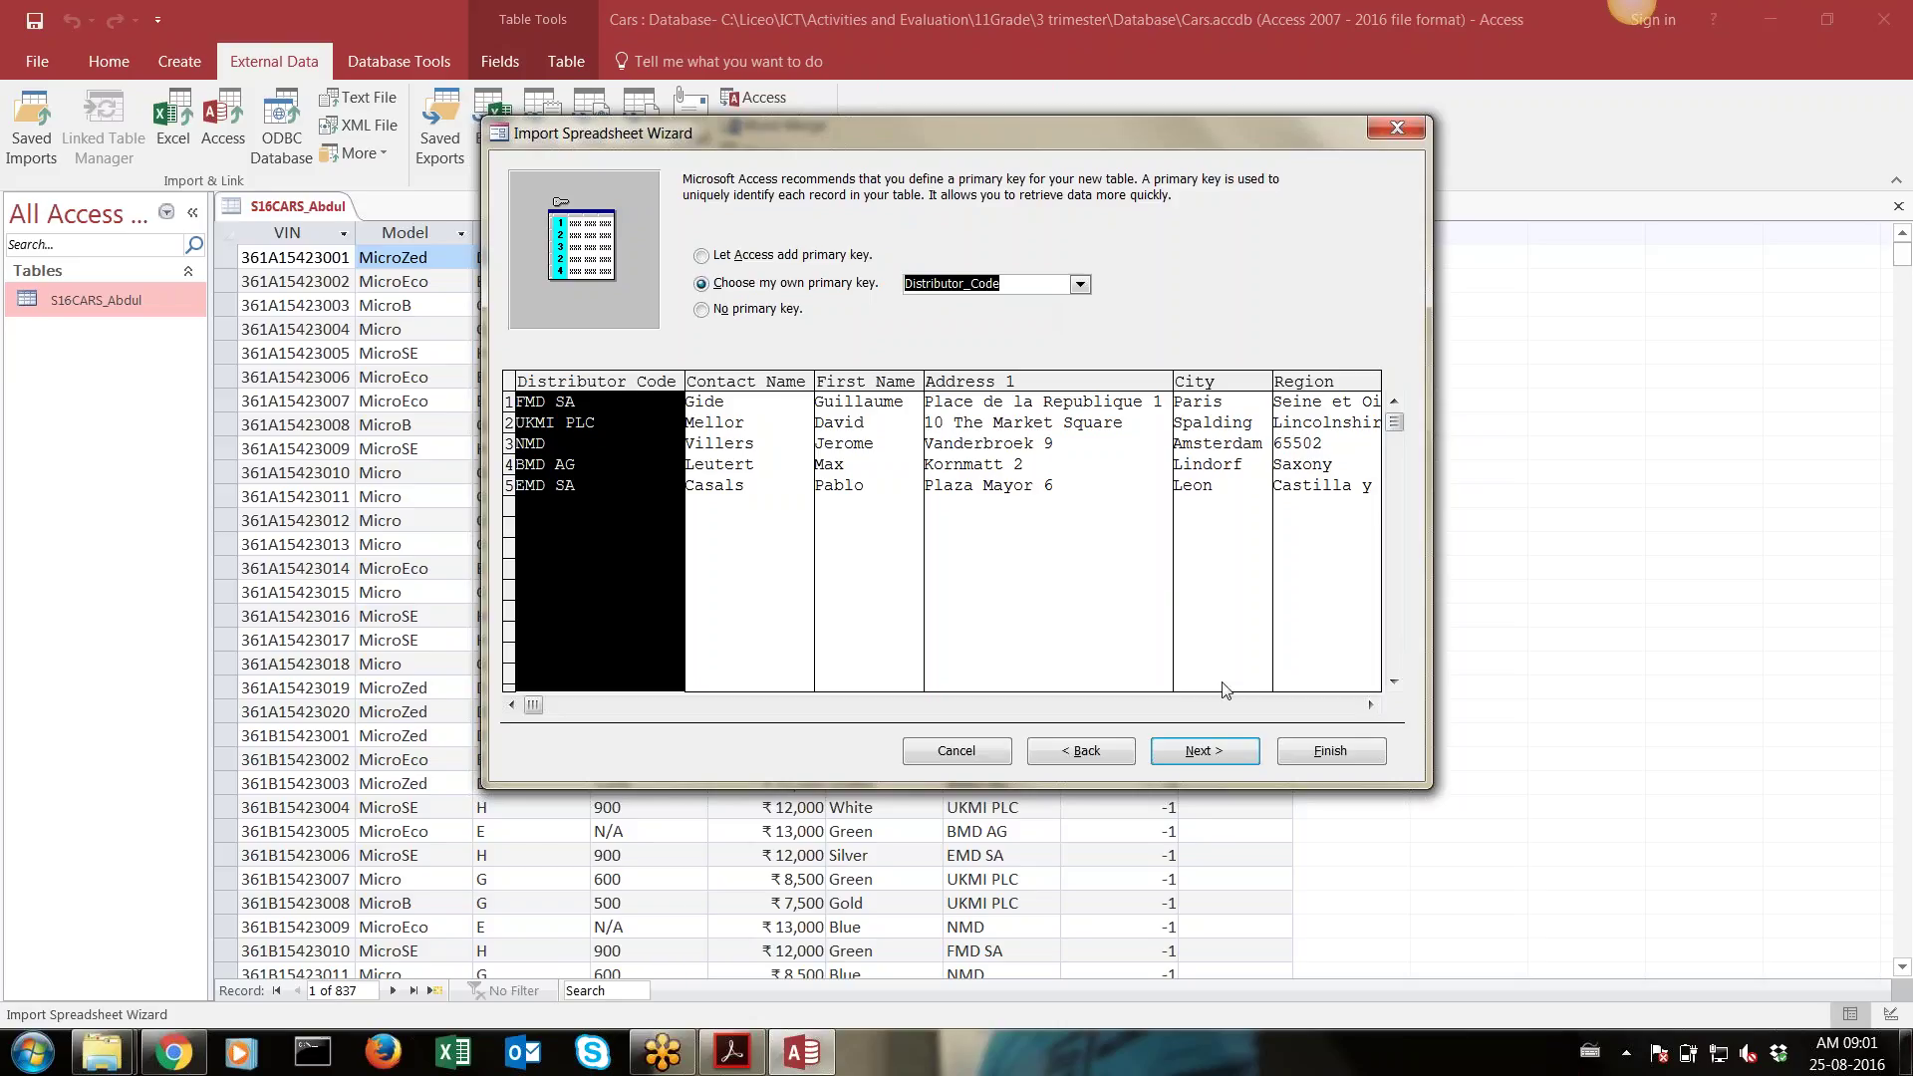
Finish the import into a table named S16Distributors plus an underscore and the student's first name, declining table analysis and not saving the import steps
left_click(1202, 750)
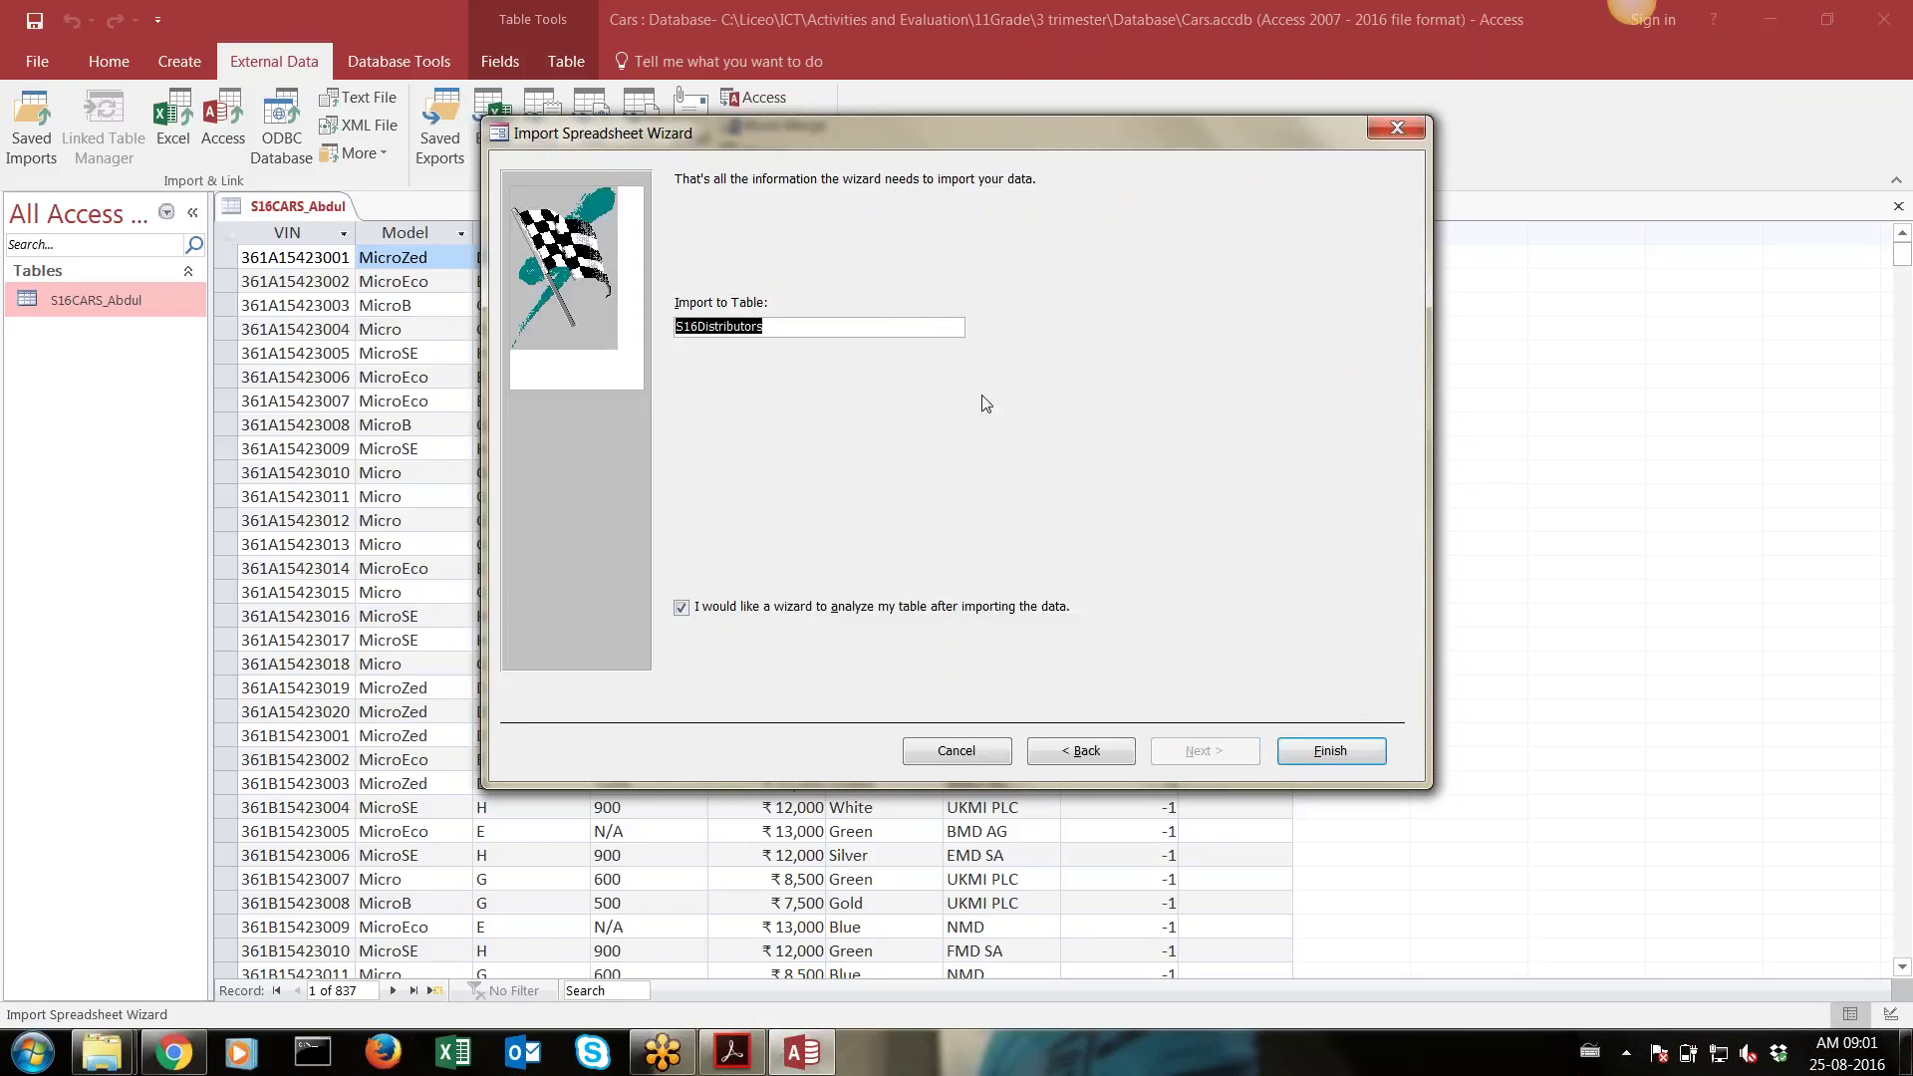
left_click(806, 324)
type("_Abdul")
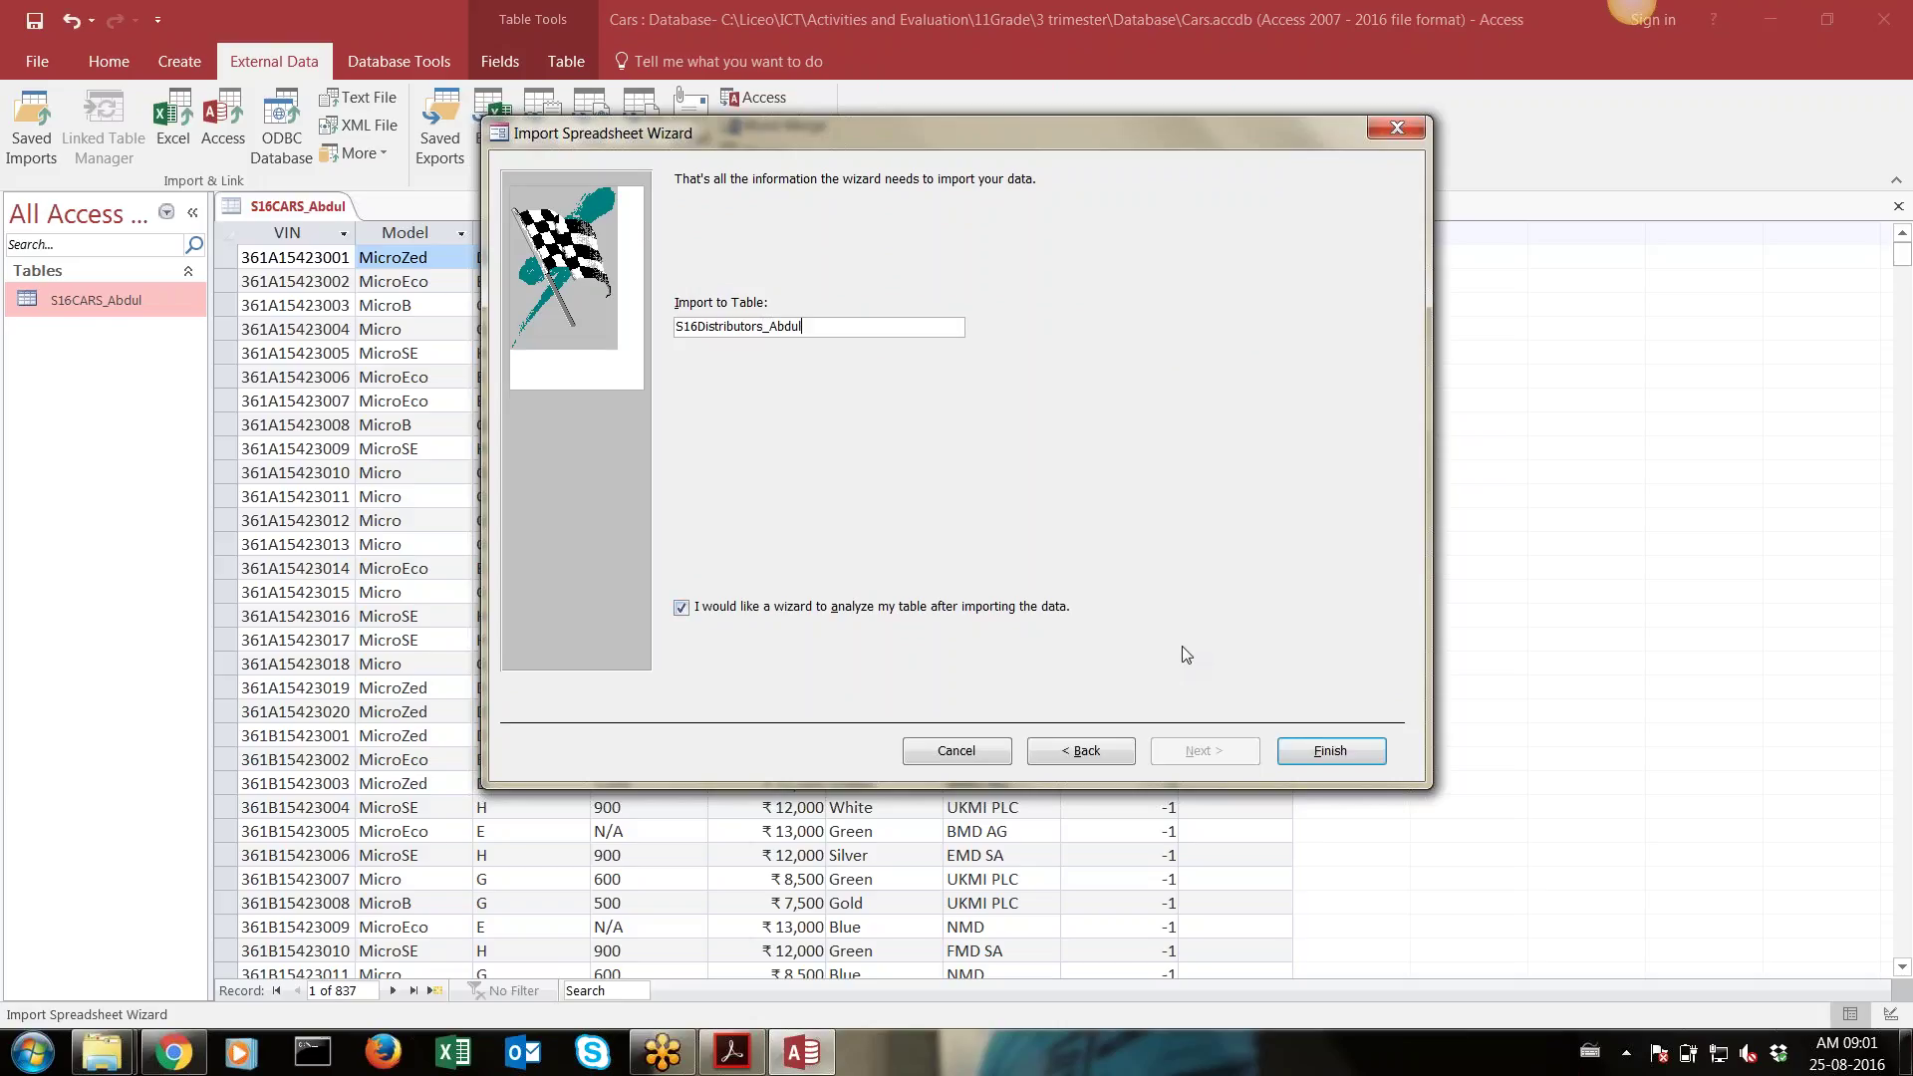
left_click(1314, 753)
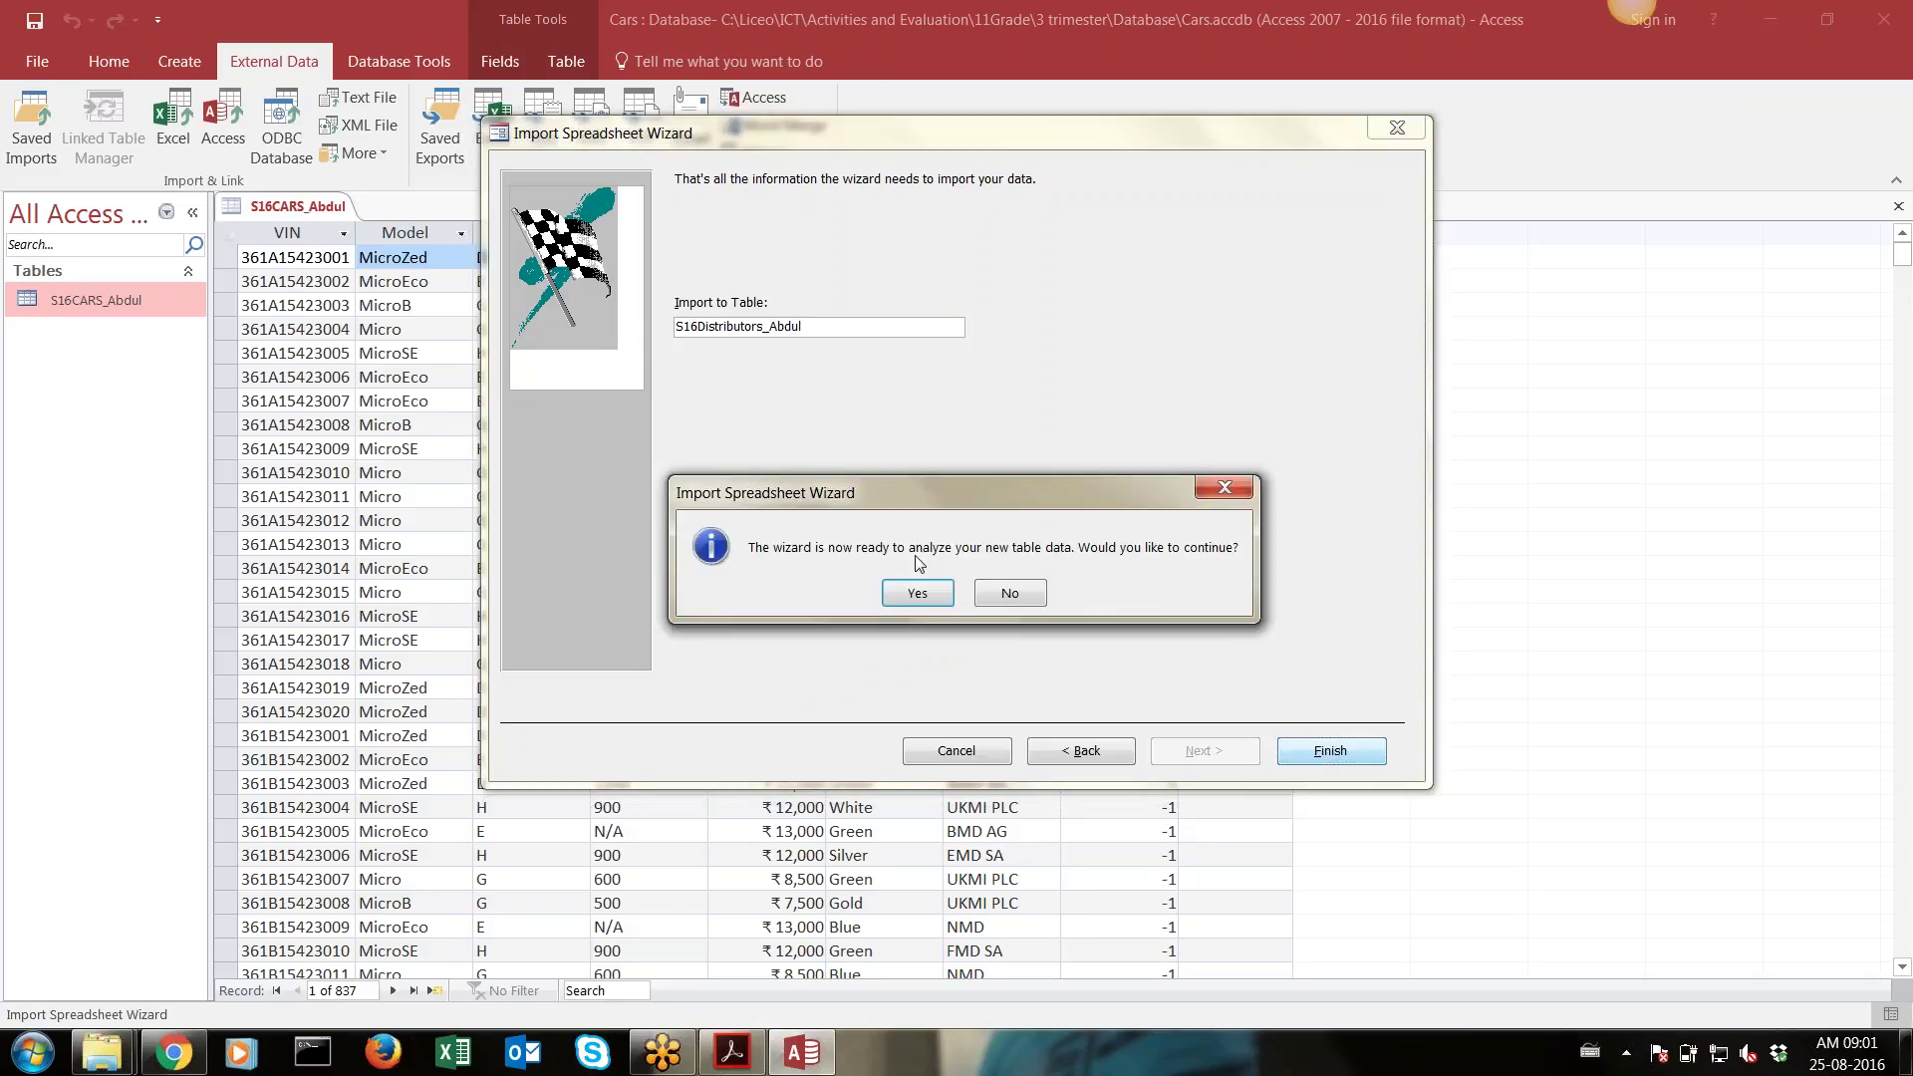
left_click(1017, 596)
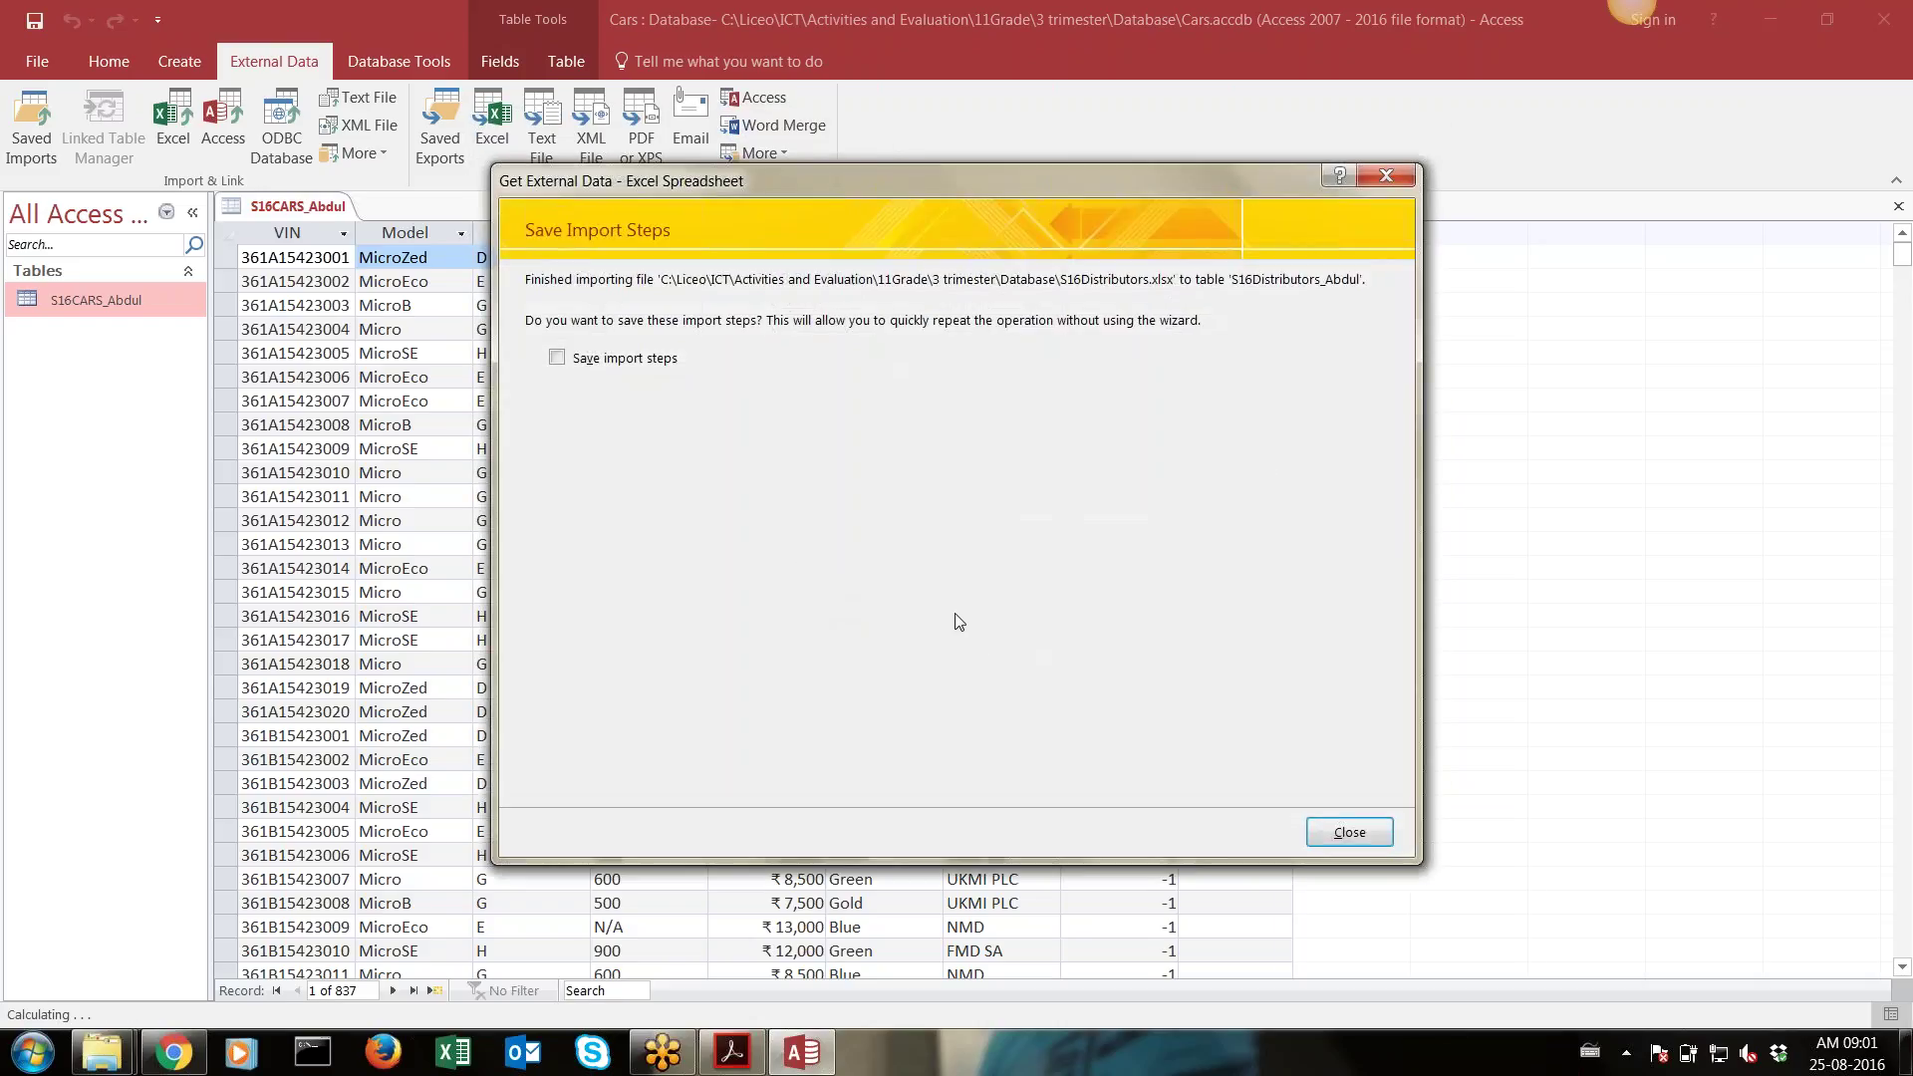
left_click(1349, 833)
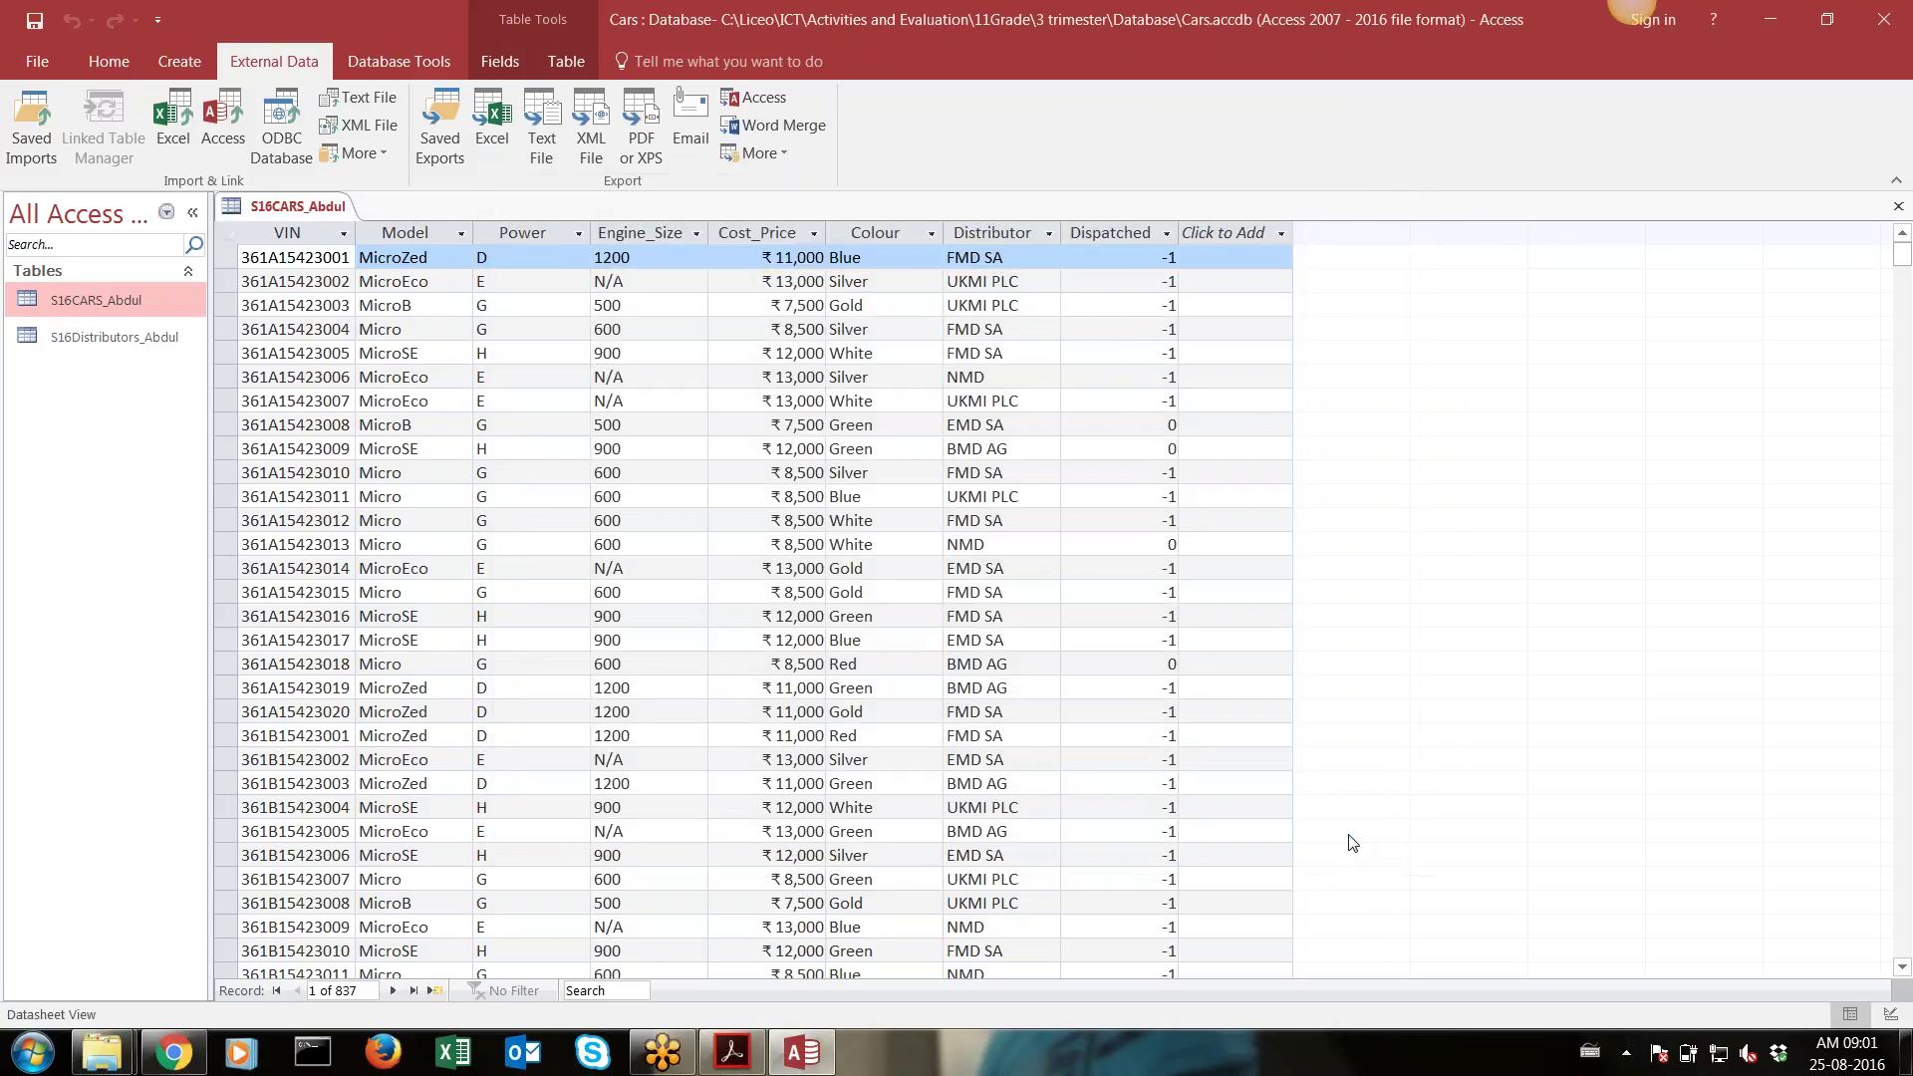
Open the imported distributors table to view its records alongside the cars table
double_click(148, 328)
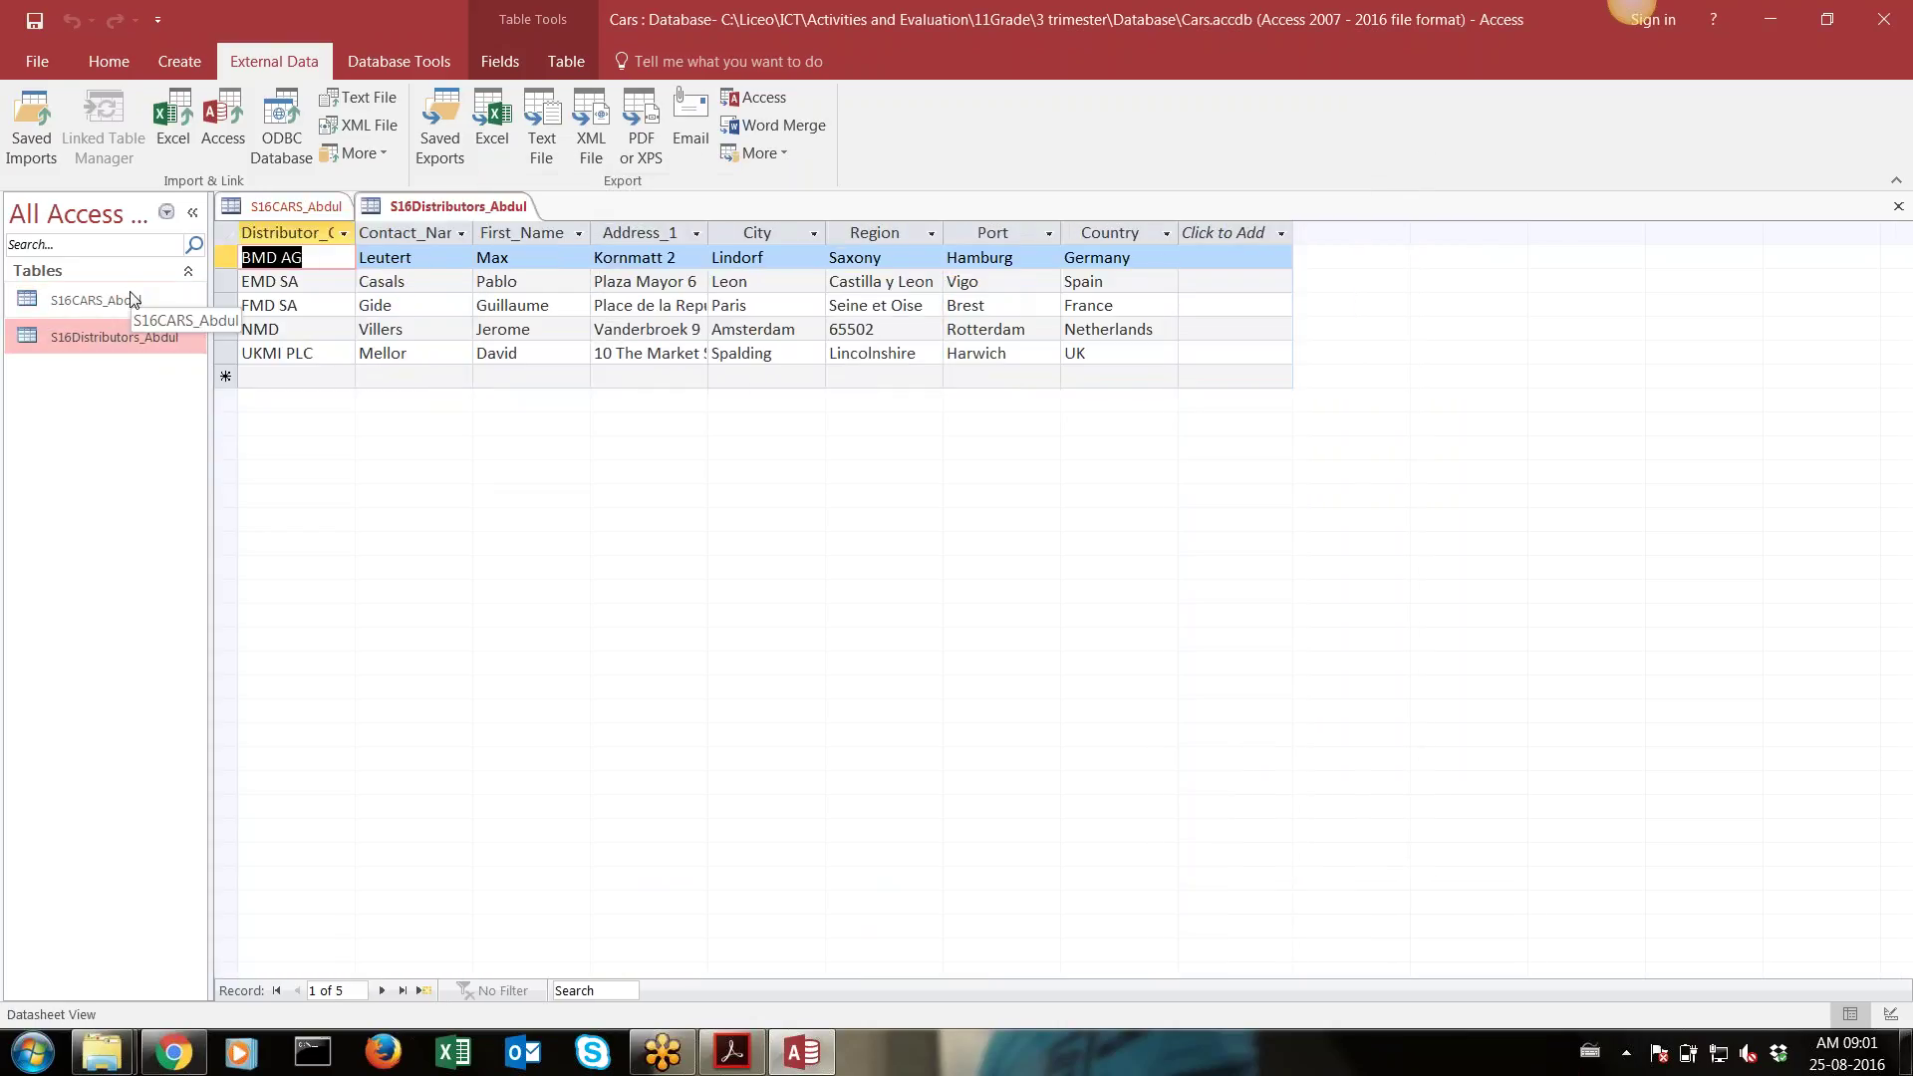
double_click(129, 299)
double_click(134, 325)
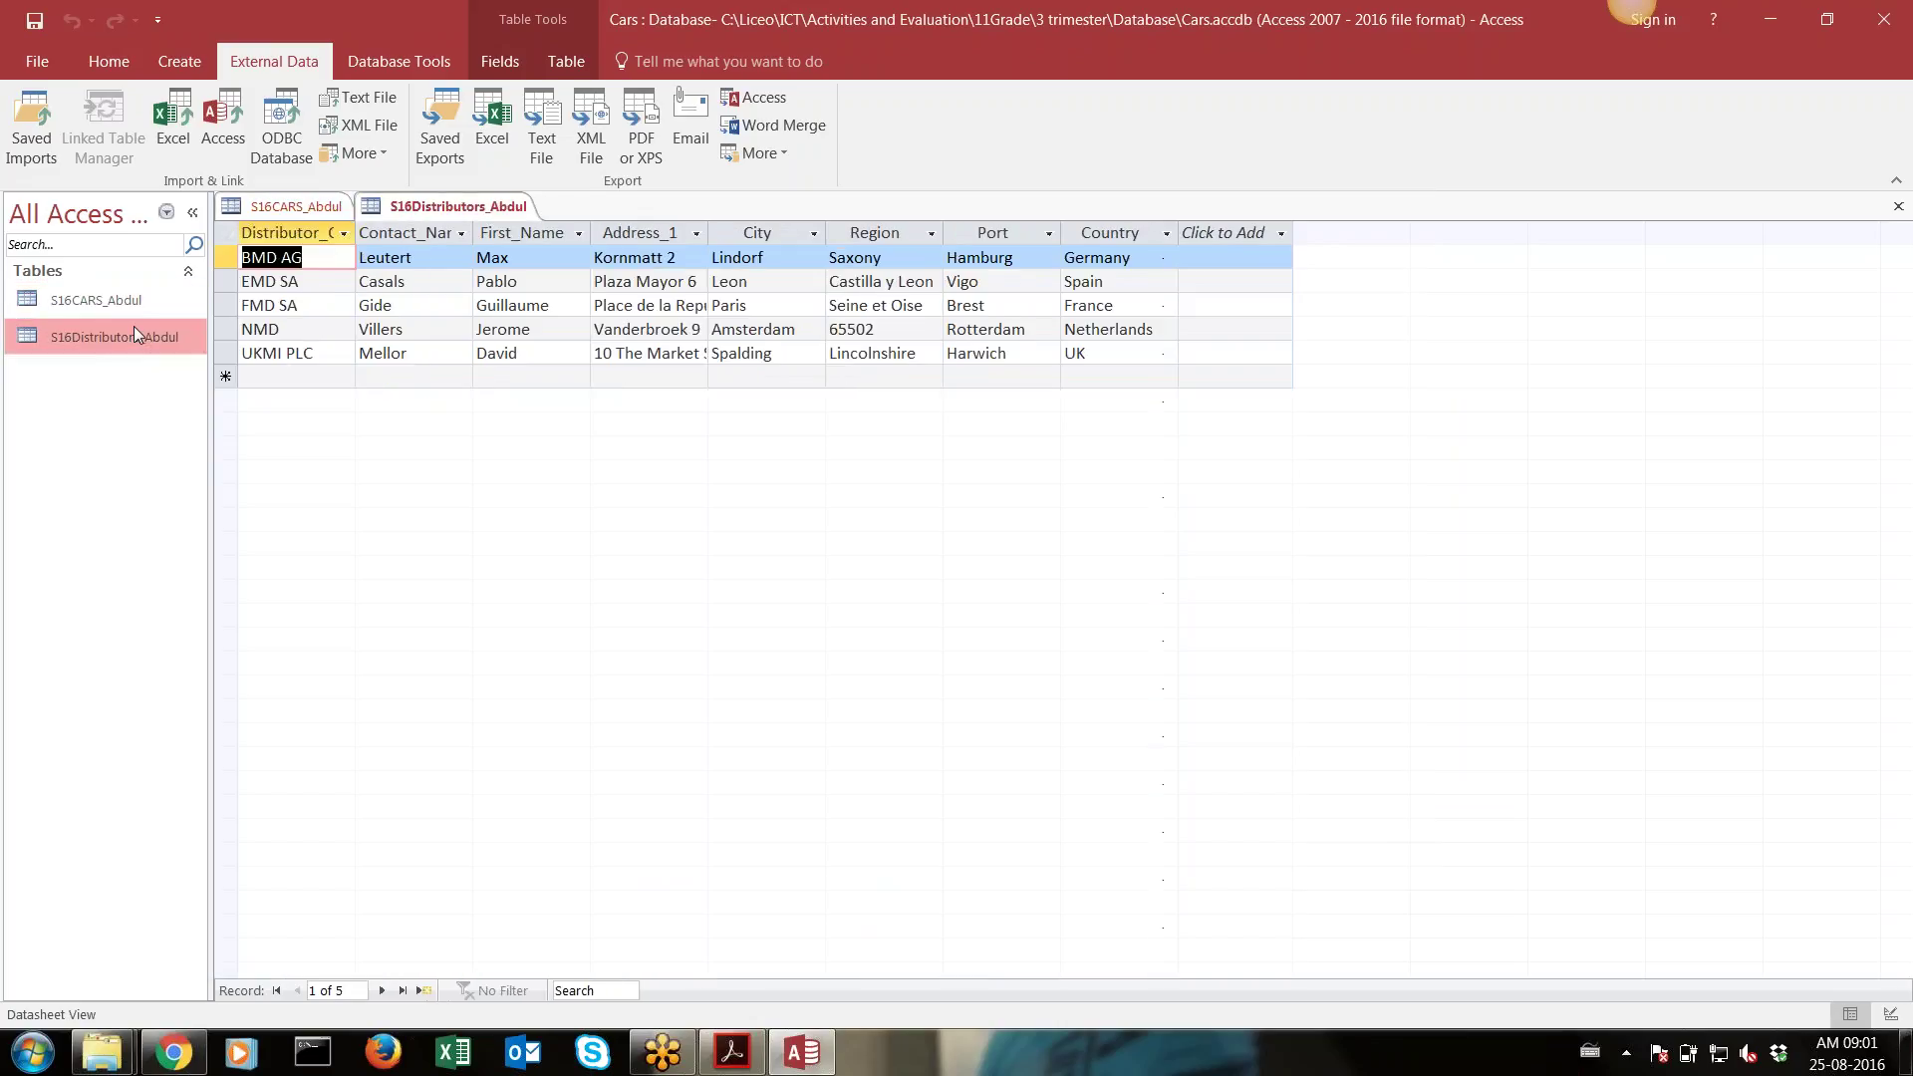
left_click(117, 294)
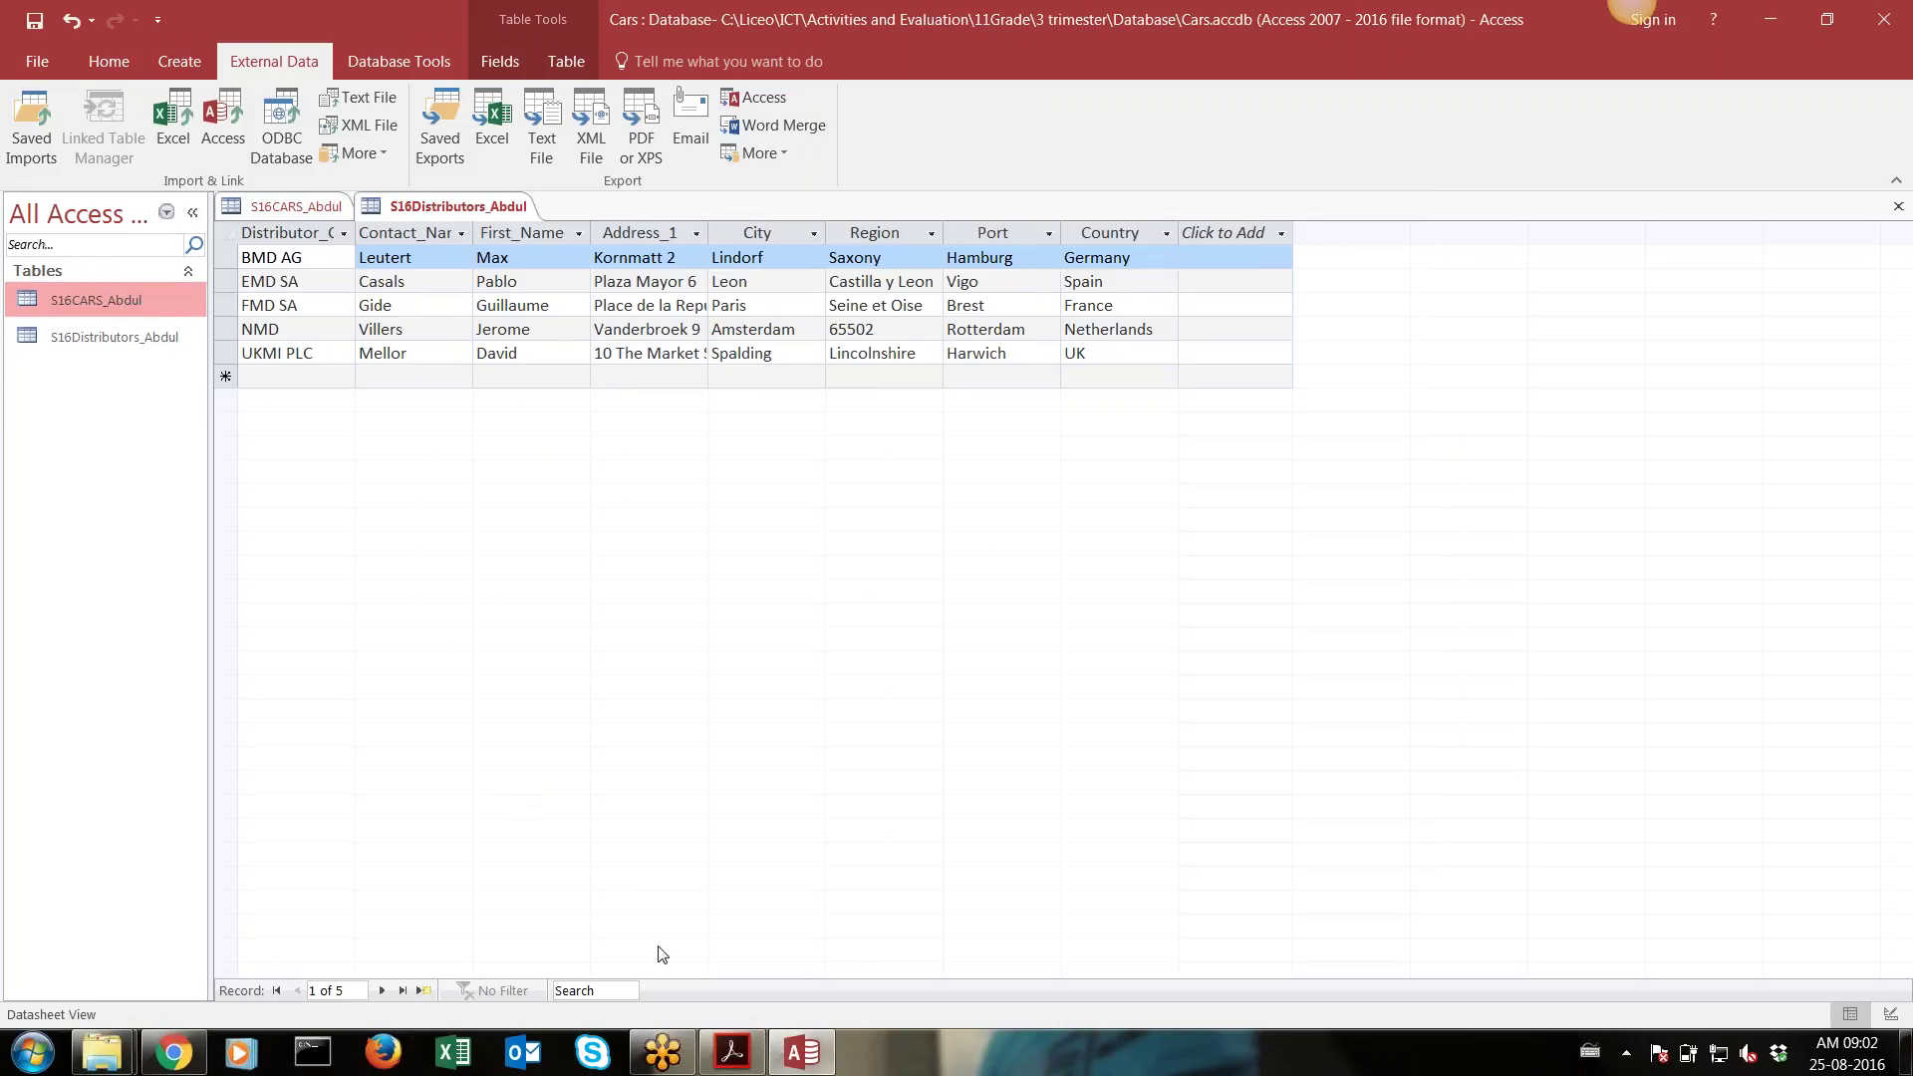
Switch to the task PDF and read the Evidence 3 requirement below task 24
left_click(733, 1051)
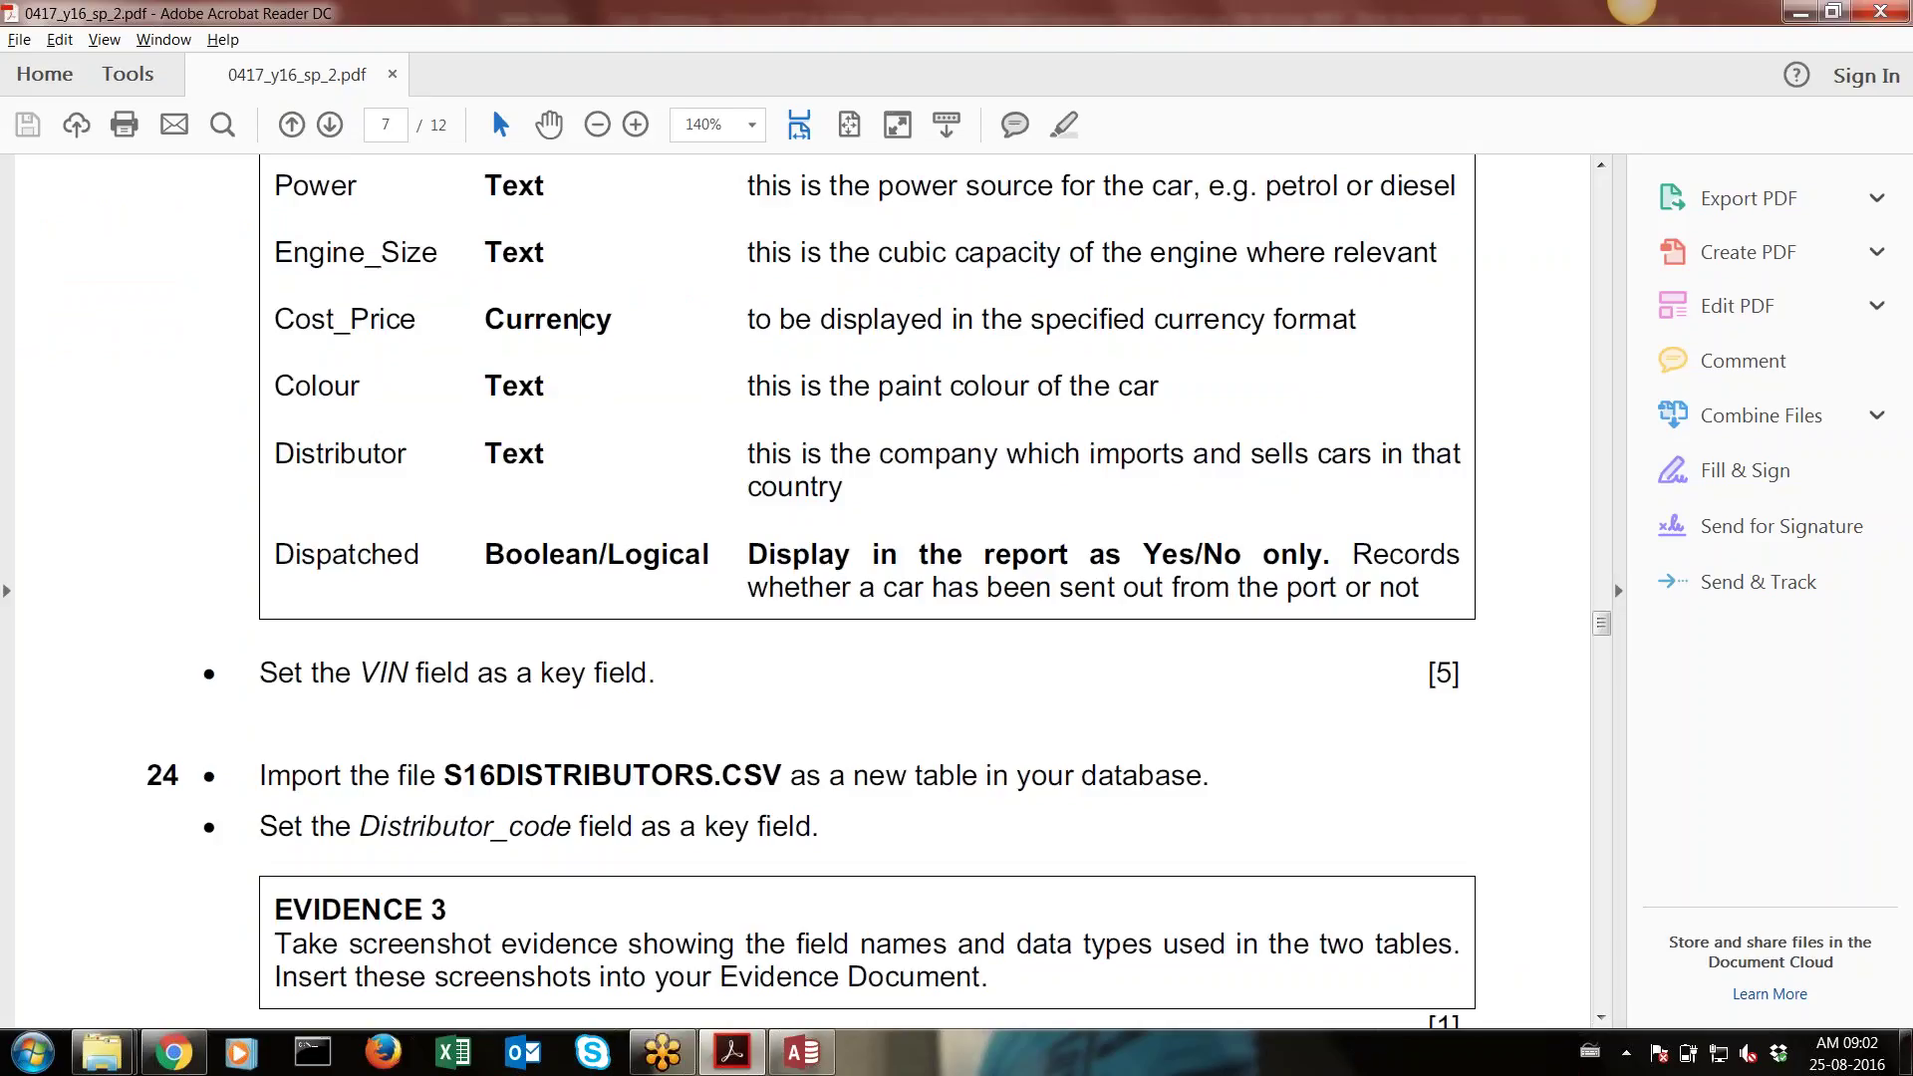
left_click(1601, 1016)
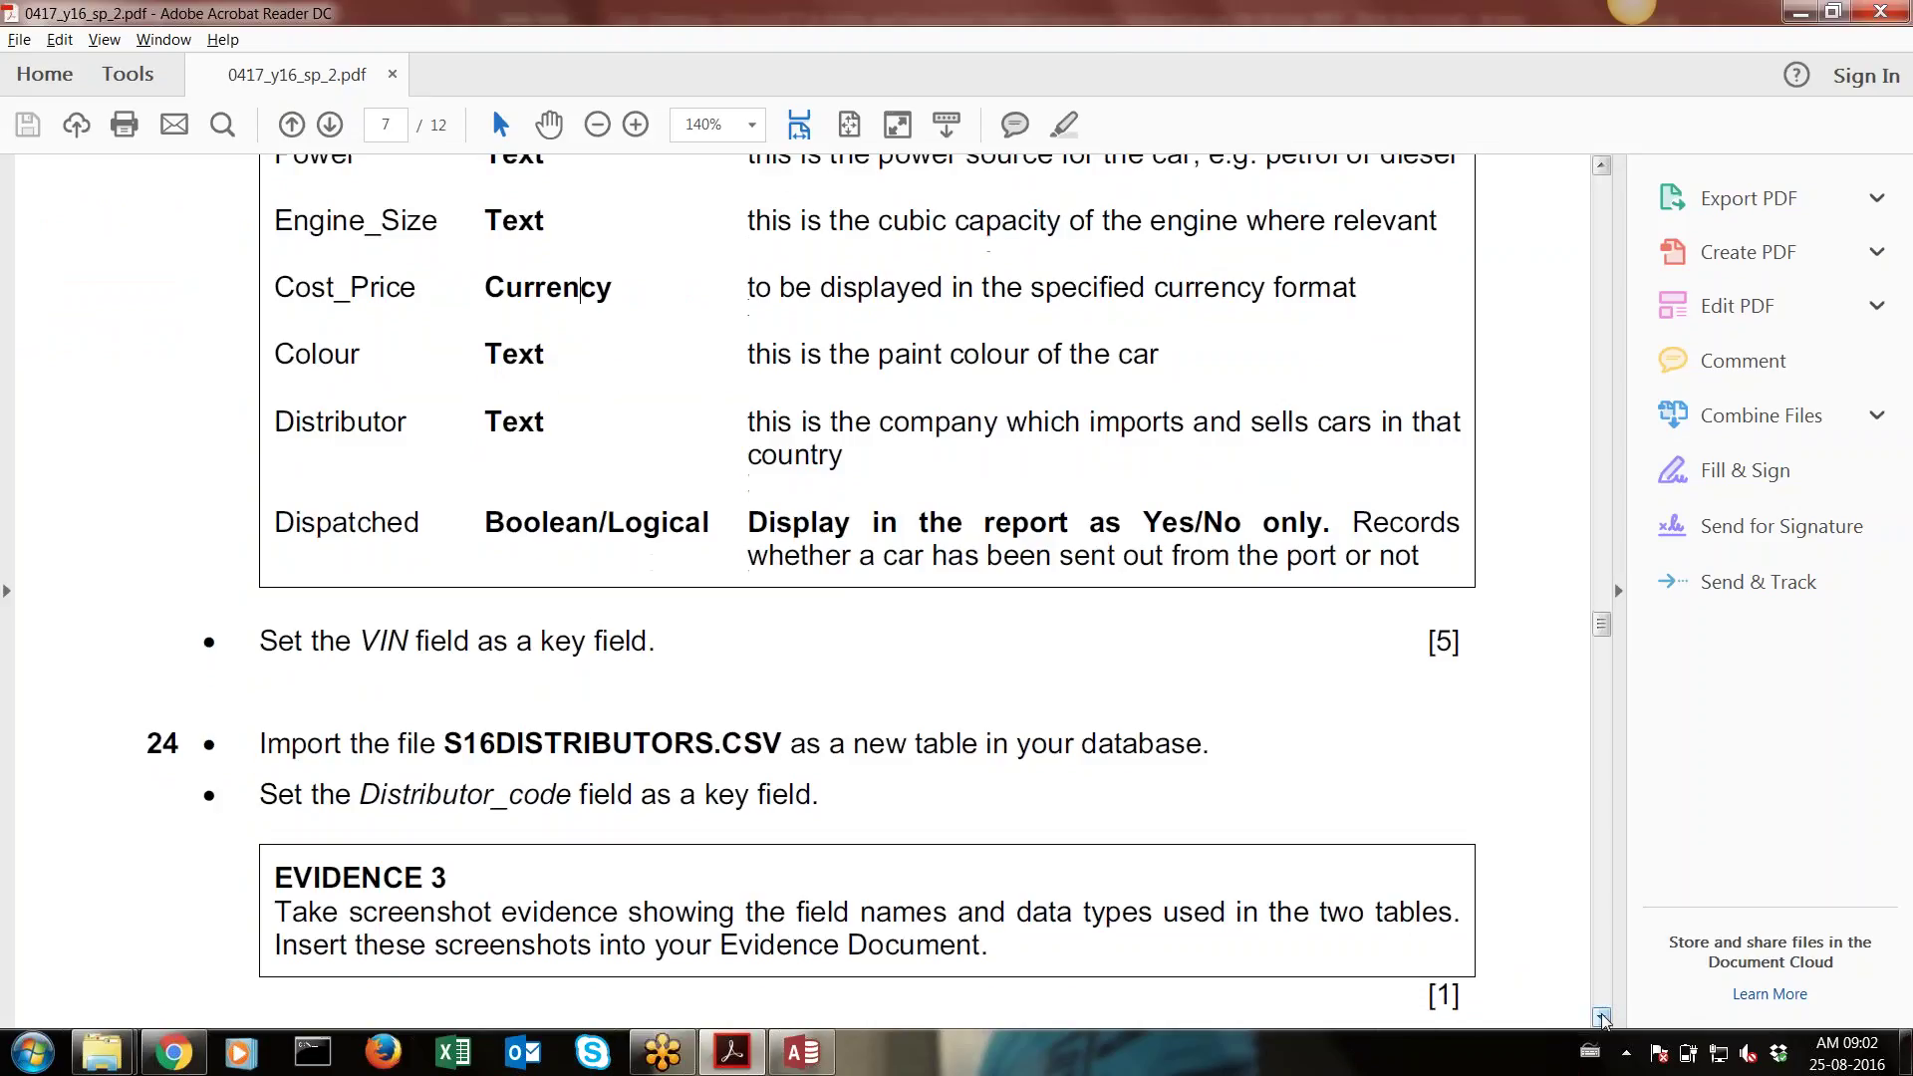
scroll(1601, 1016, "down", 4)
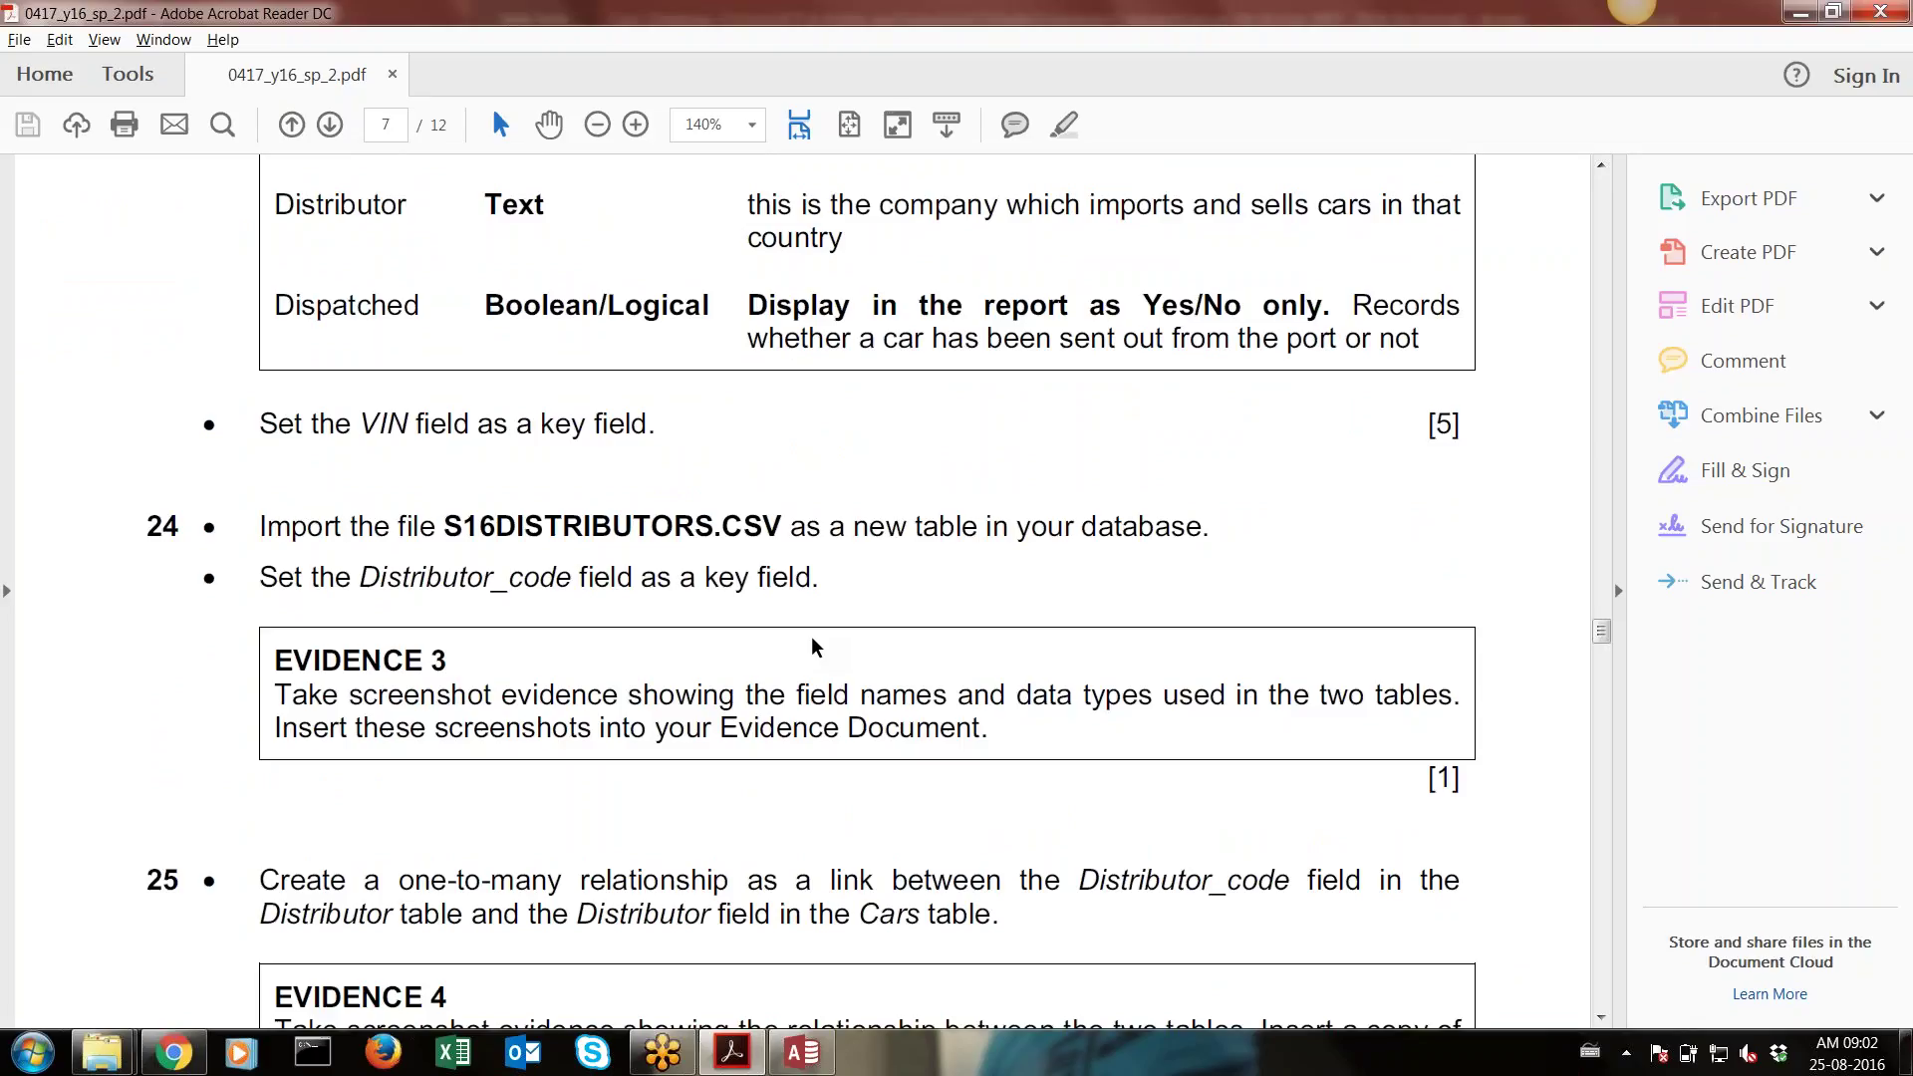
Switch to the Database folder in the file manager and create a new Microsoft Word document there
mouse_move(102, 1054)
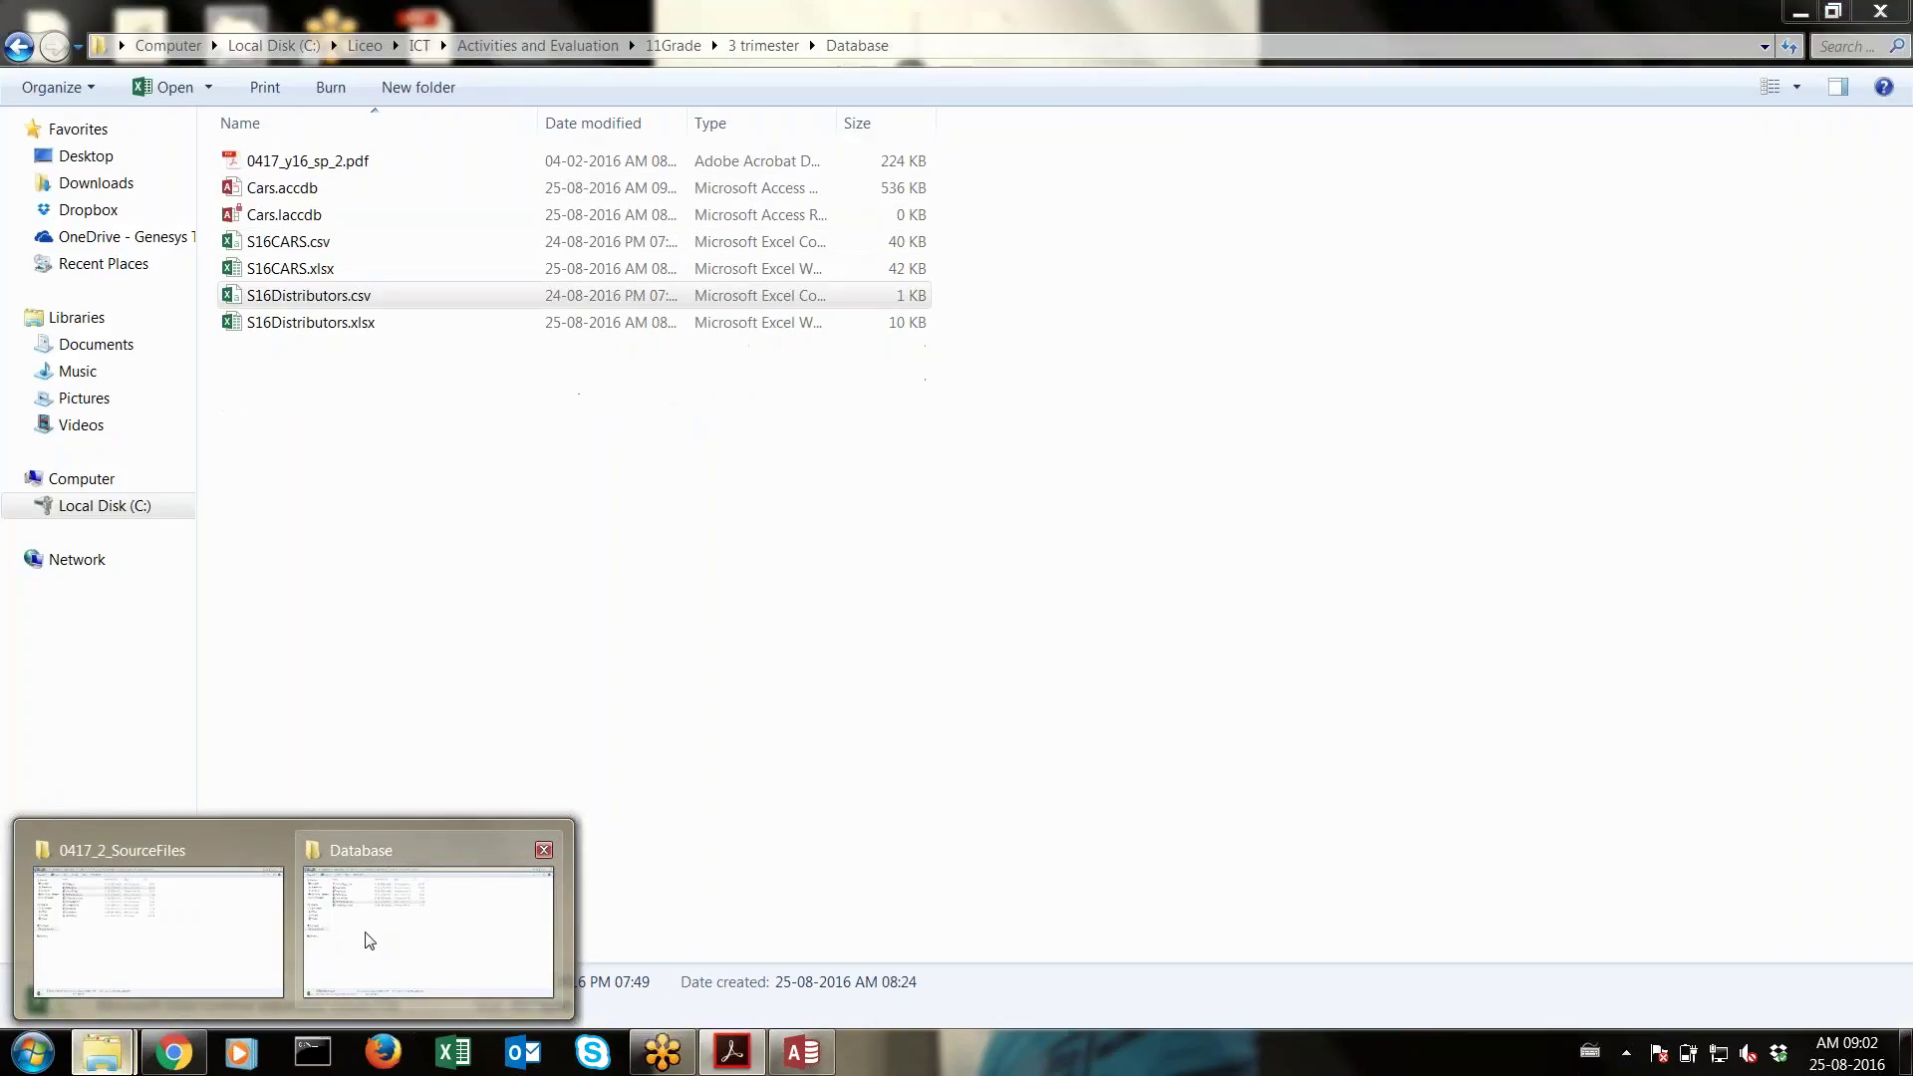
left_click(369, 925)
right_click(385, 466)
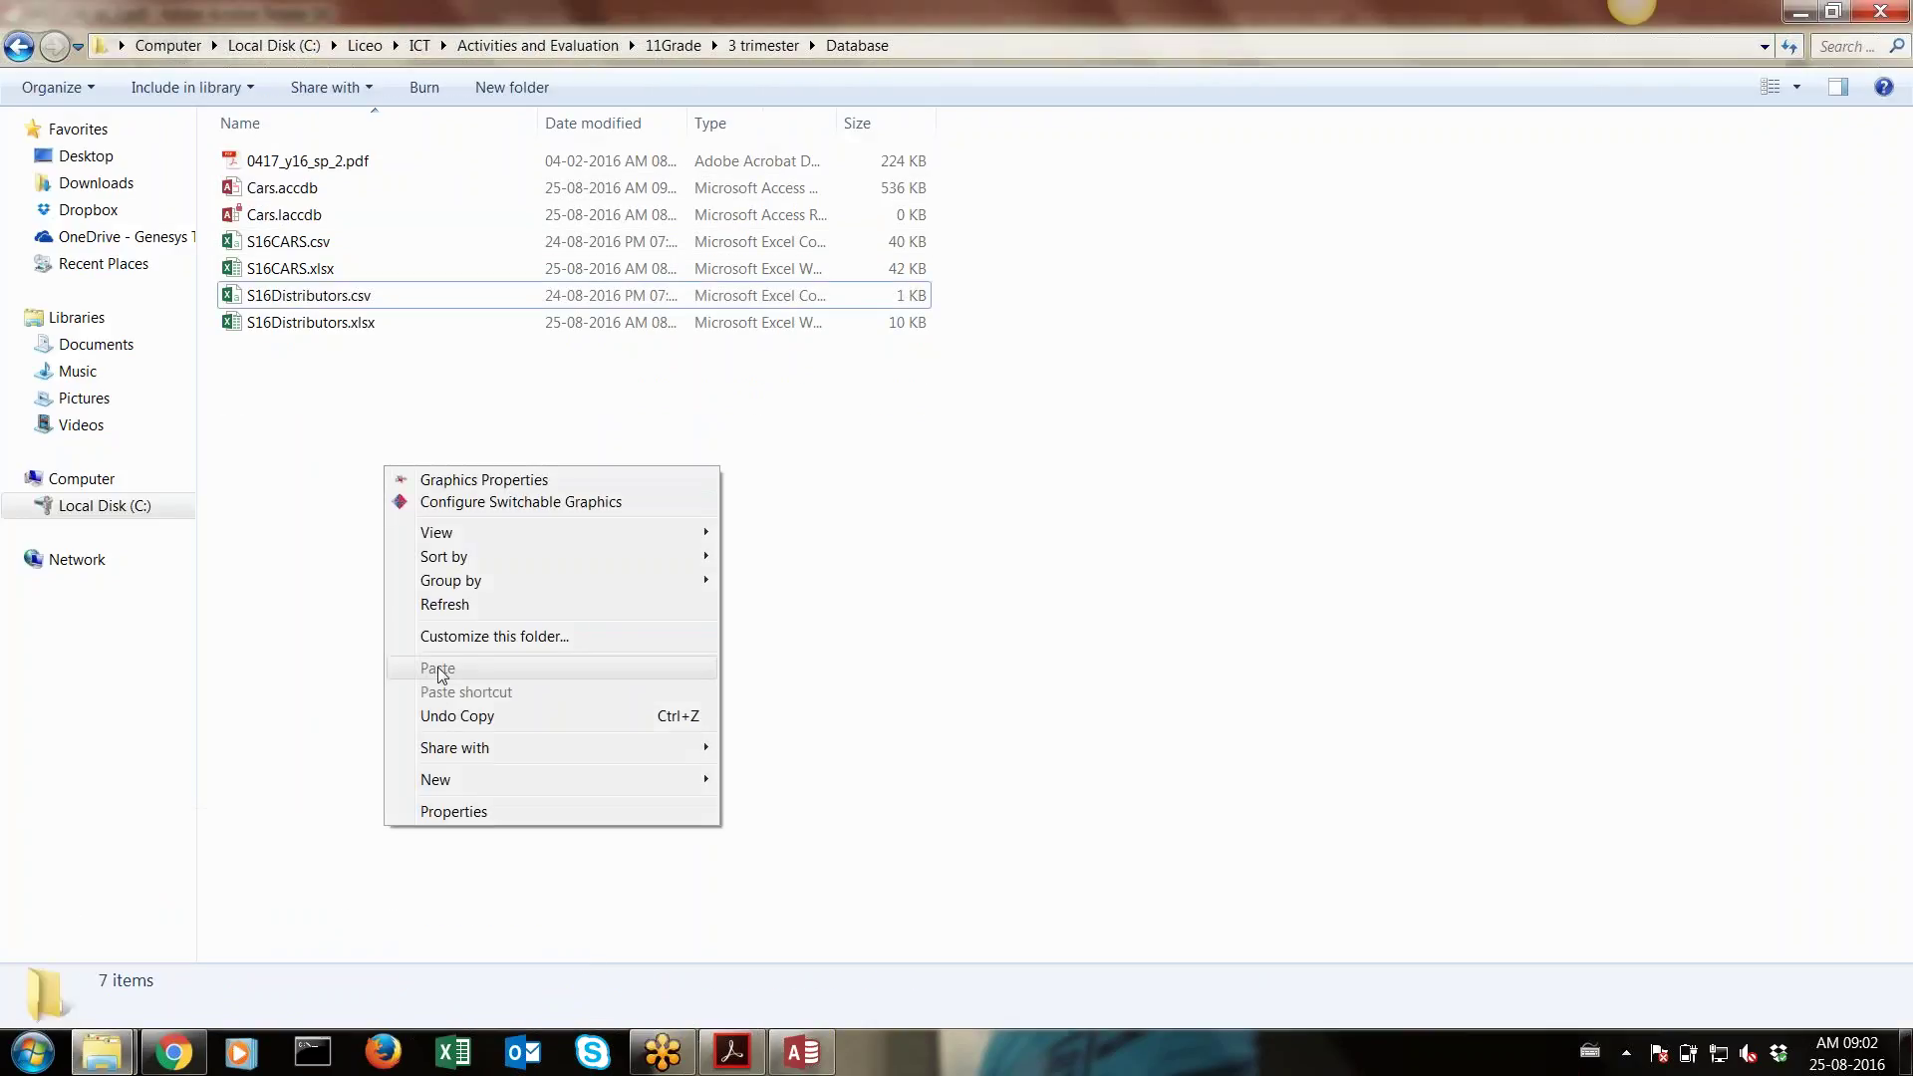
mouse_move(469, 778)
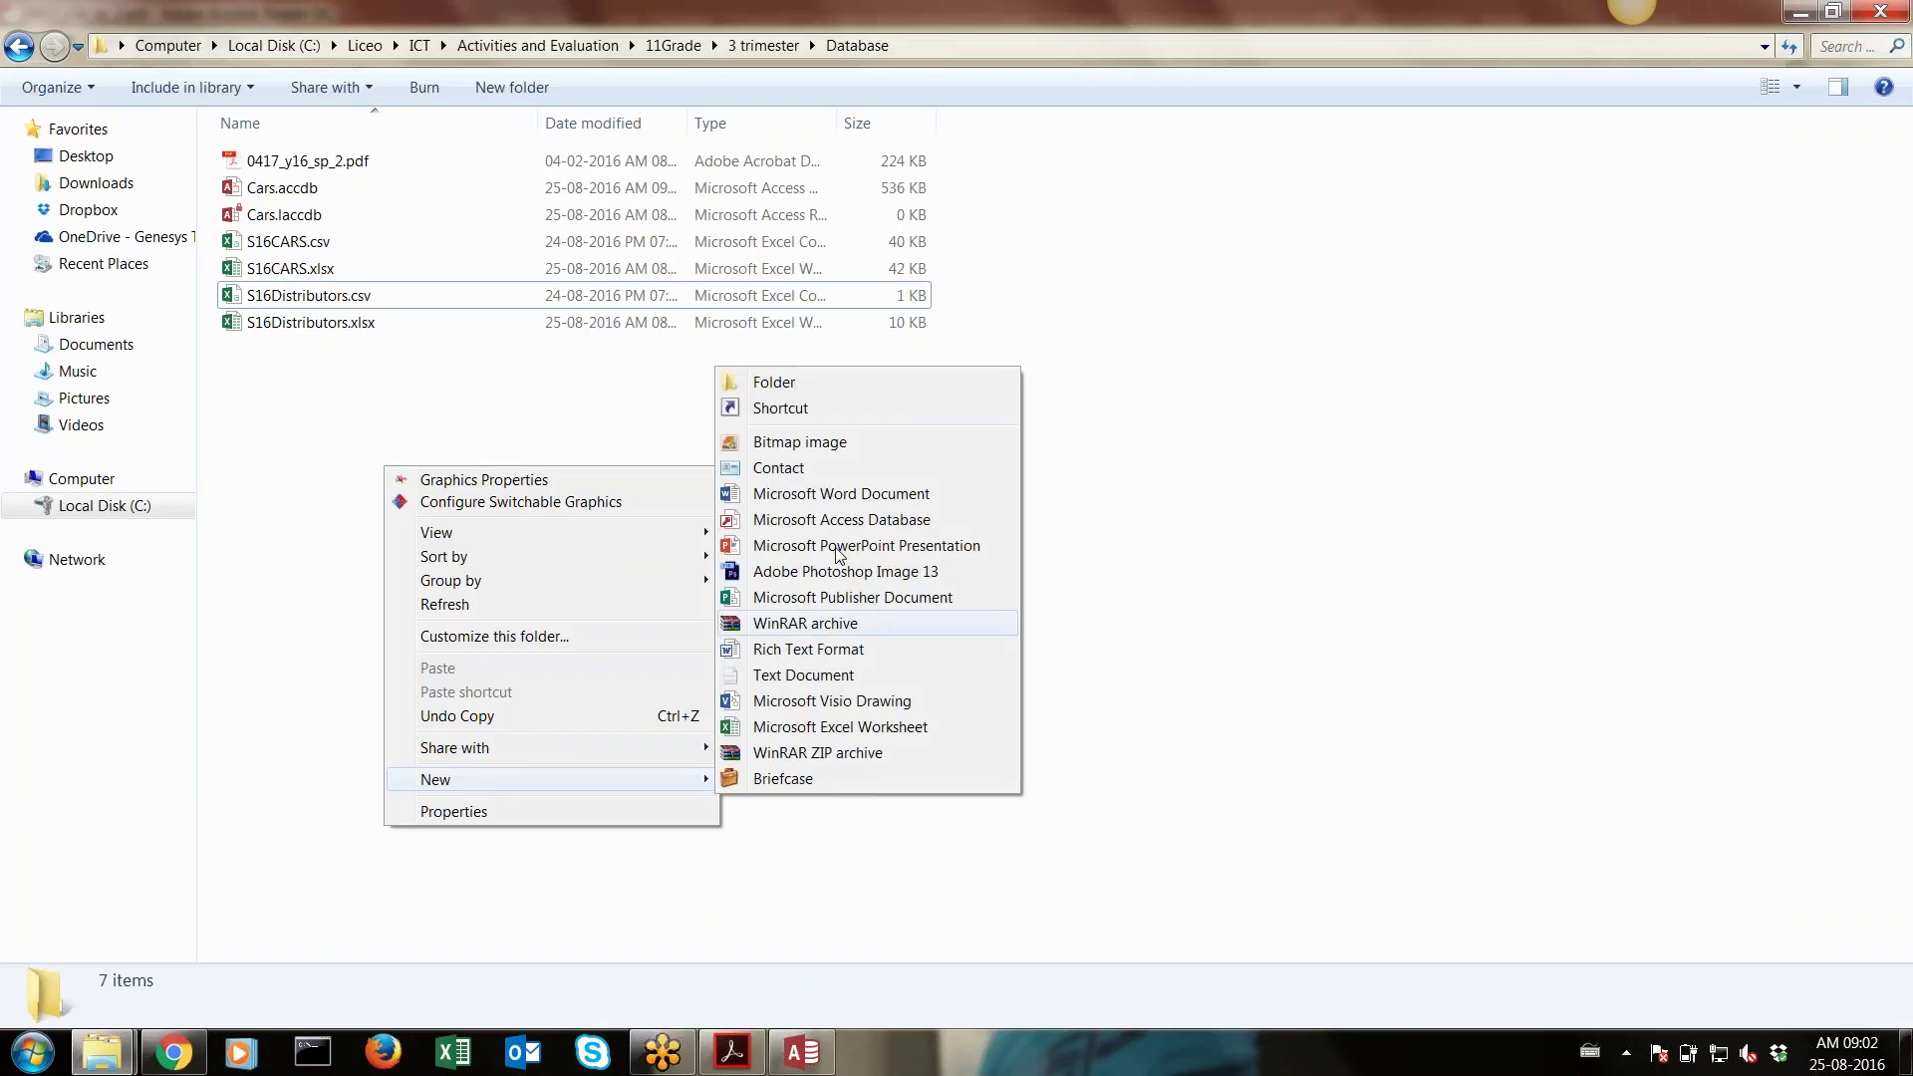
left_click(812, 497)
Name the new Word document "Evidence Document Cars", keeping its .docx extension, and open it
type("Evi")
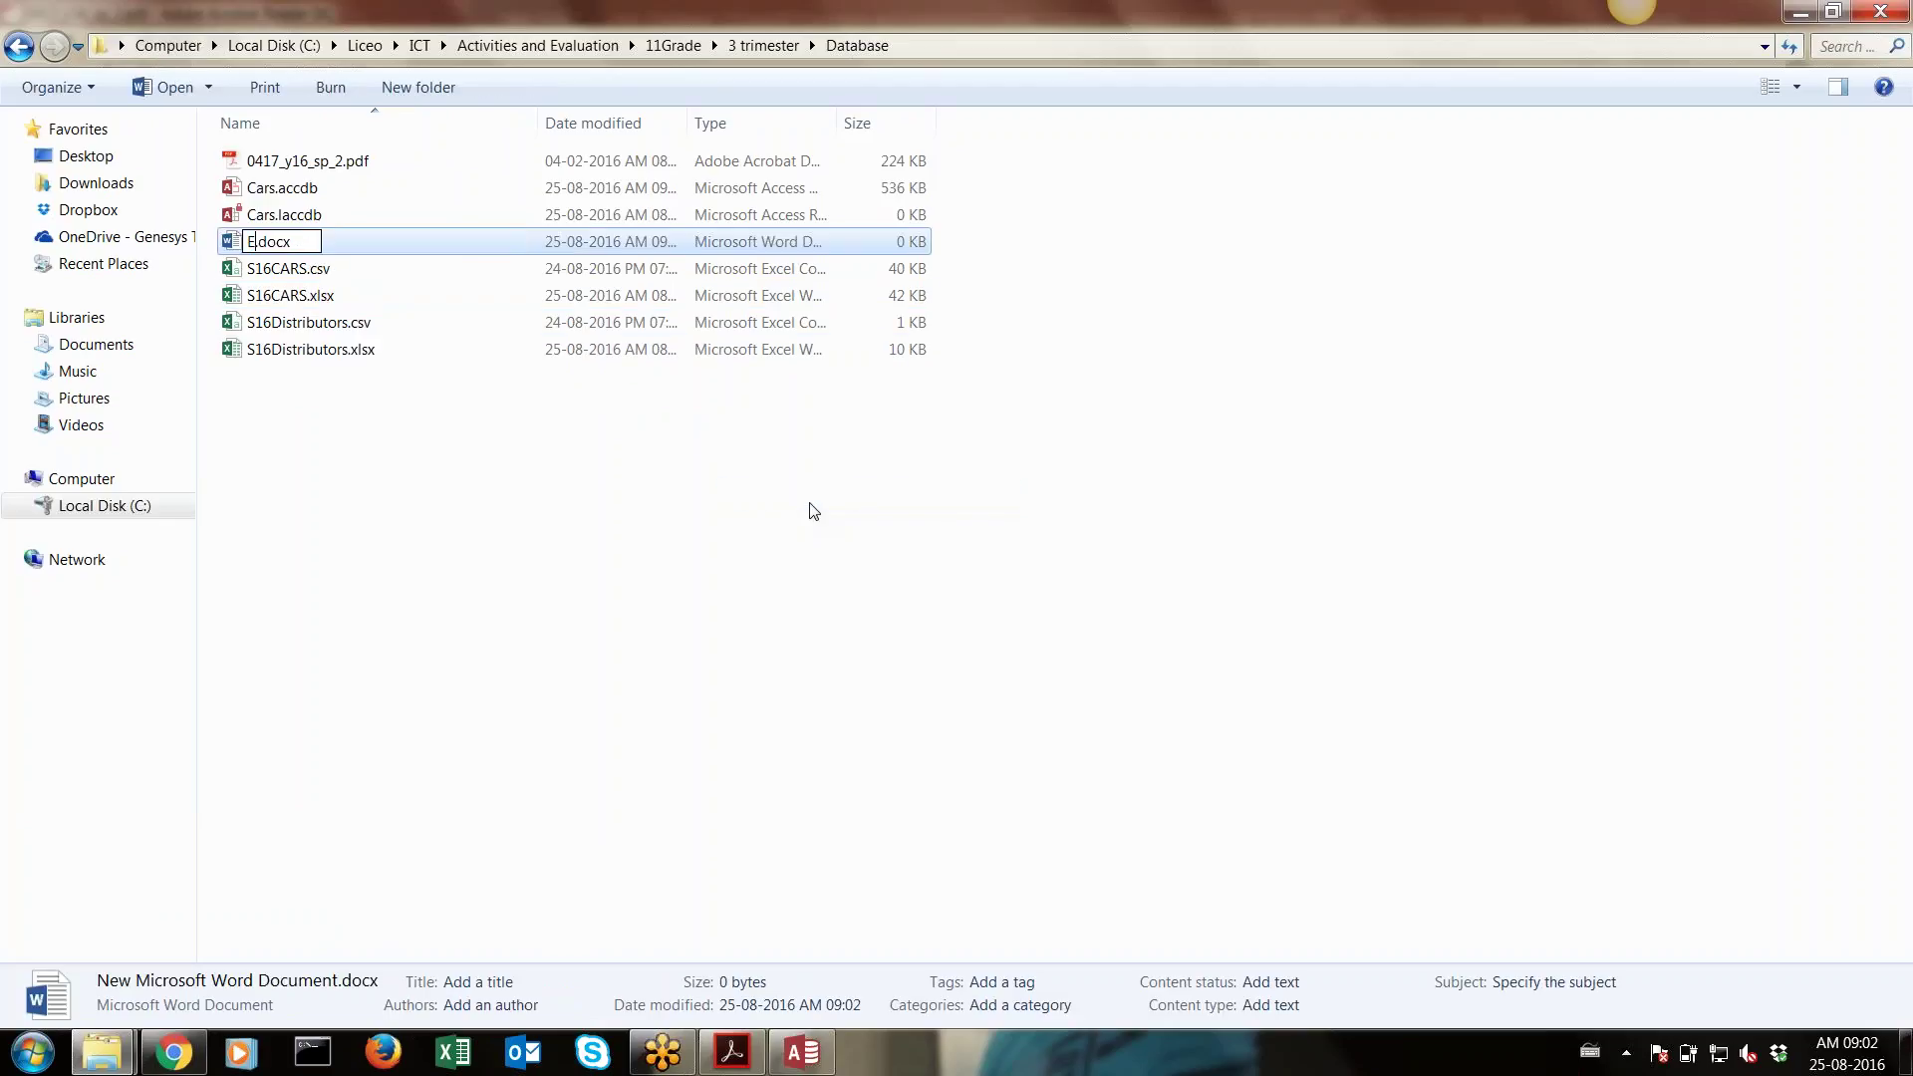
type("dence DOcu")
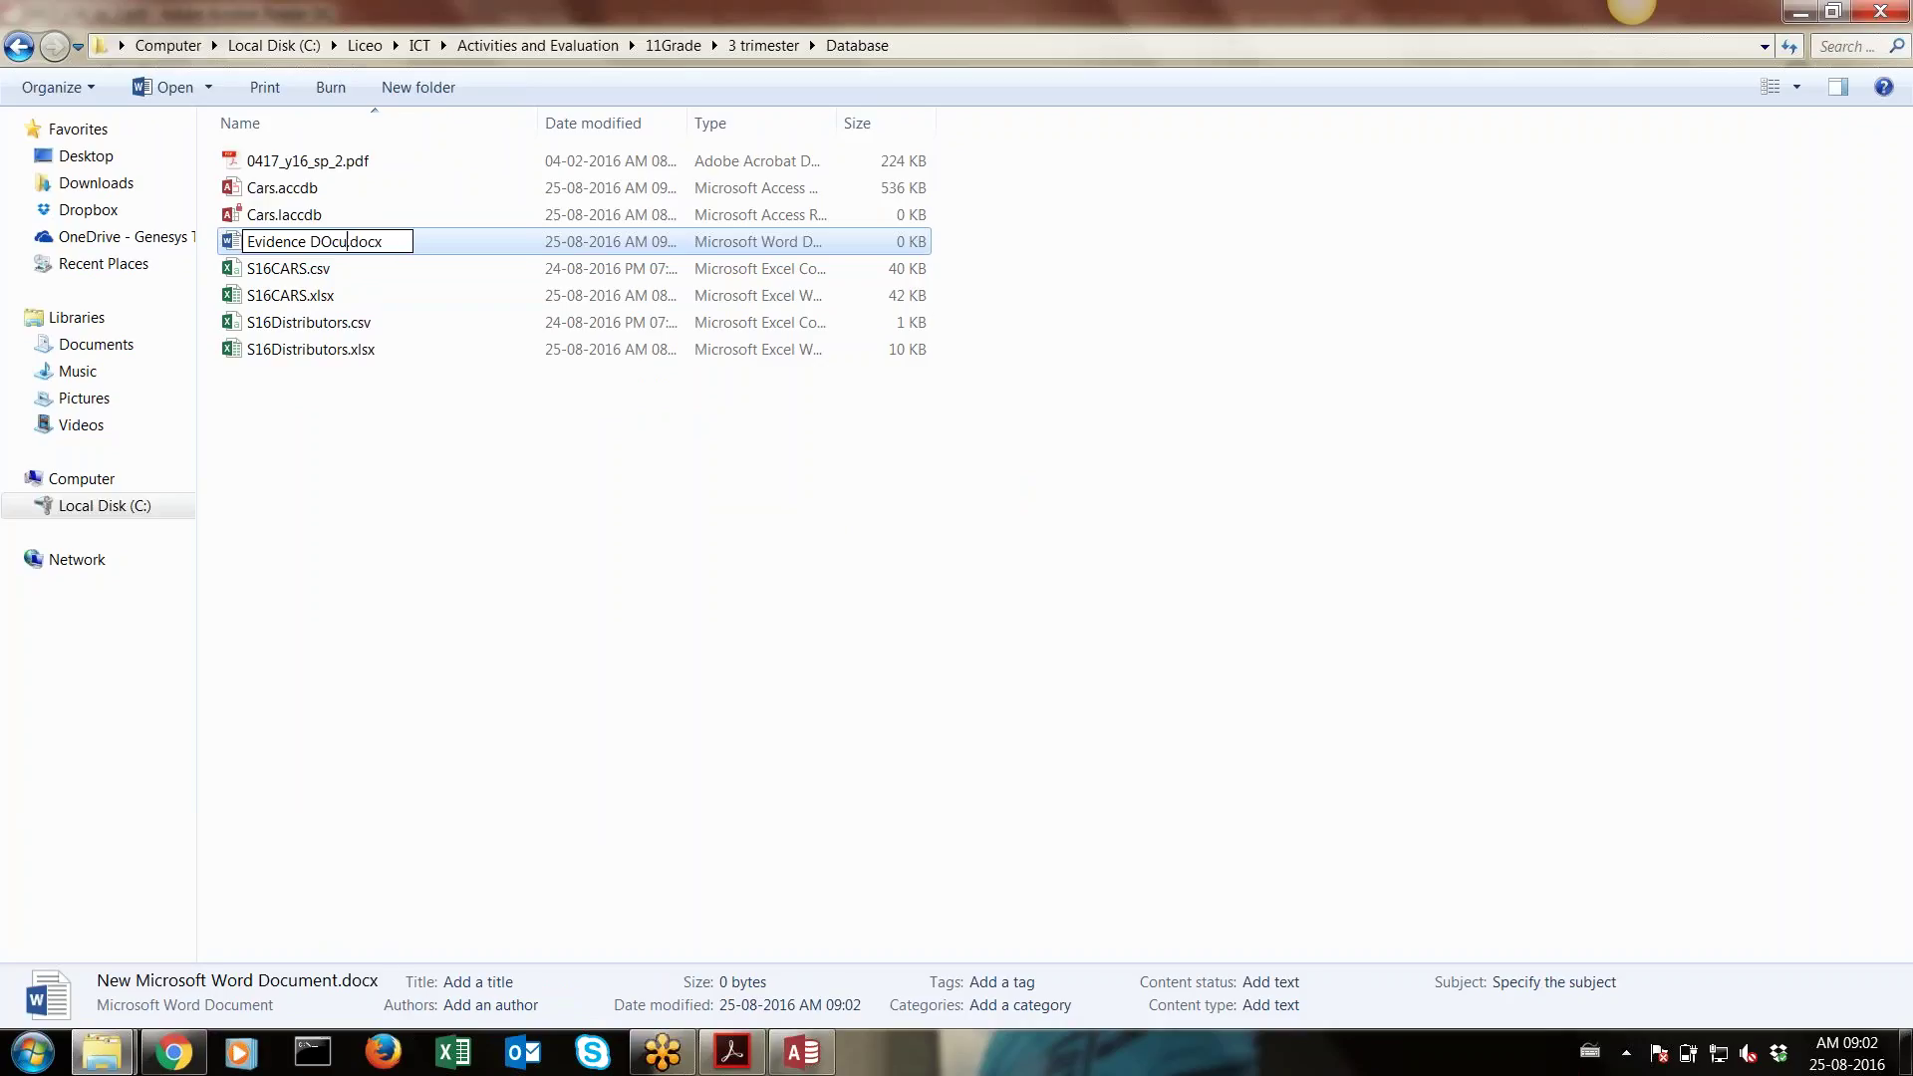
key("BackSpace")
key("BackSpace")
key("BackSpace")
type("ocument Cars")
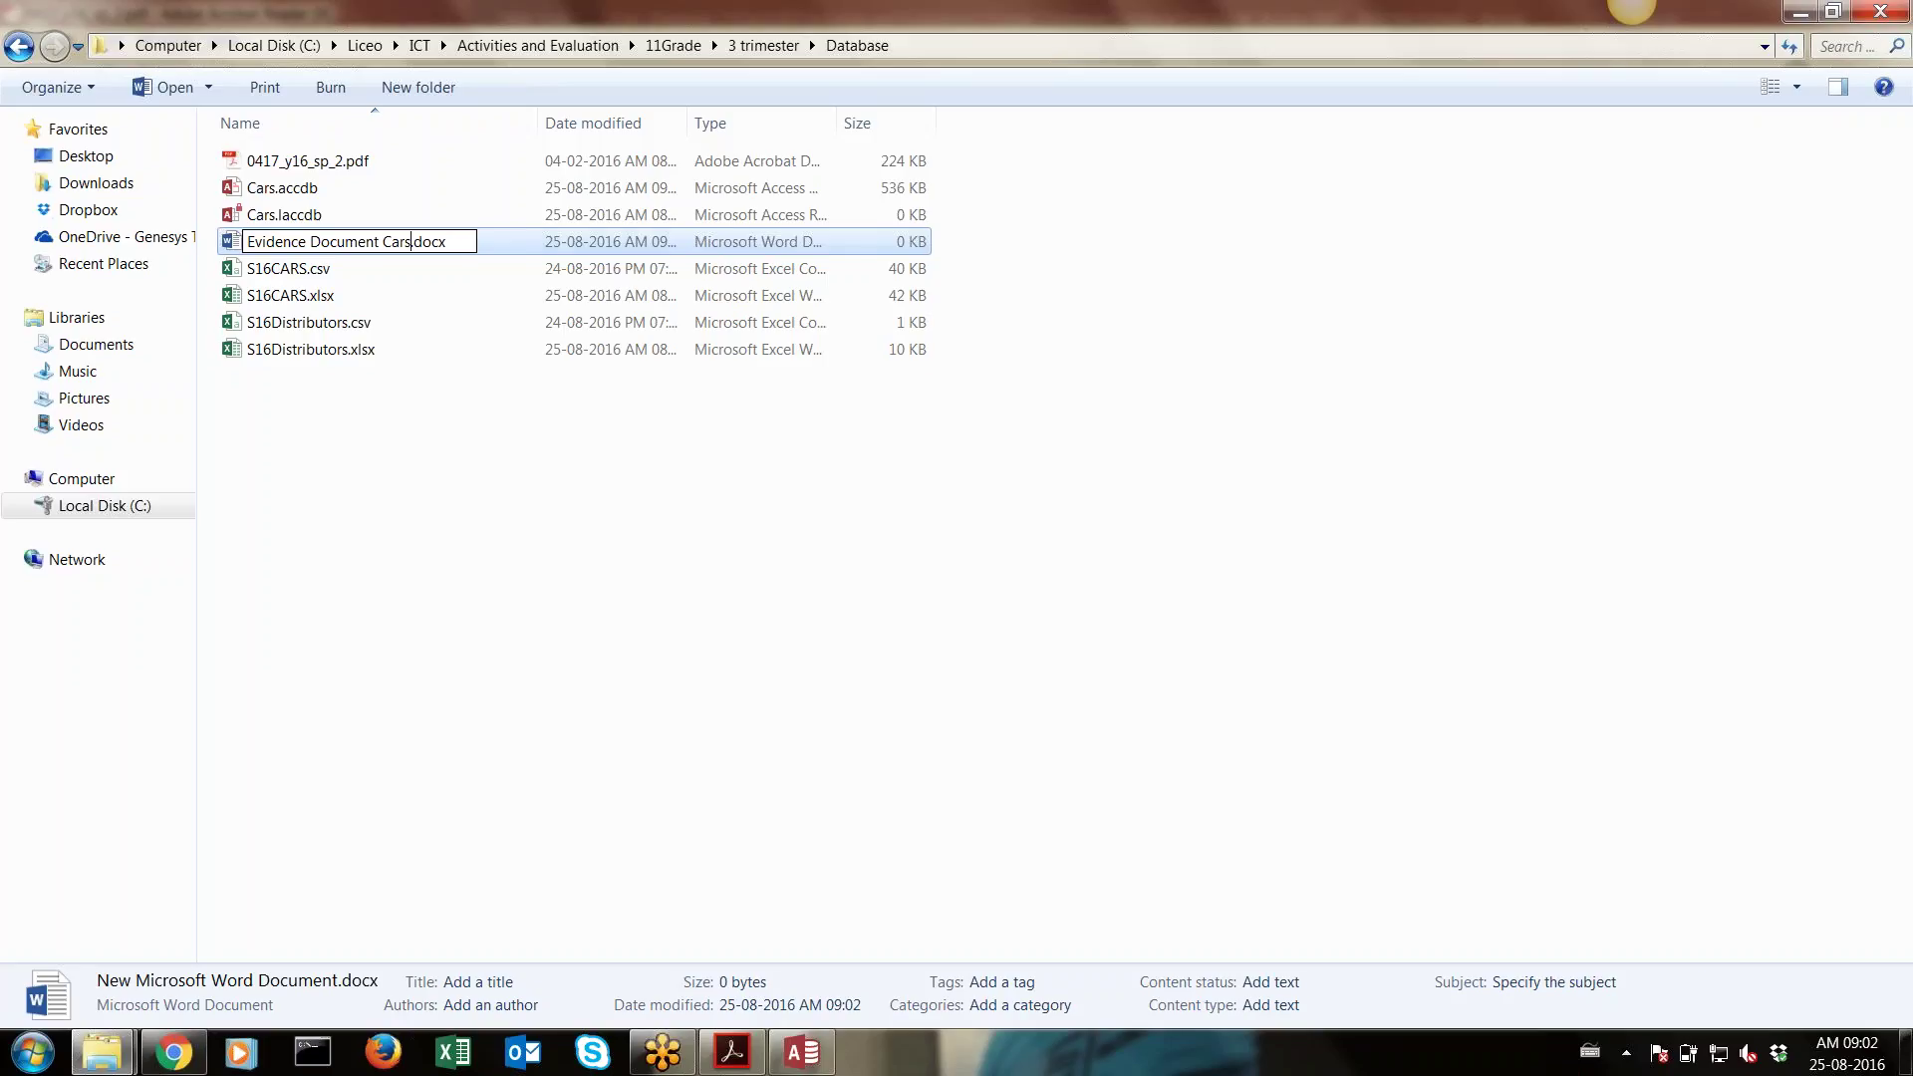
key("Return")
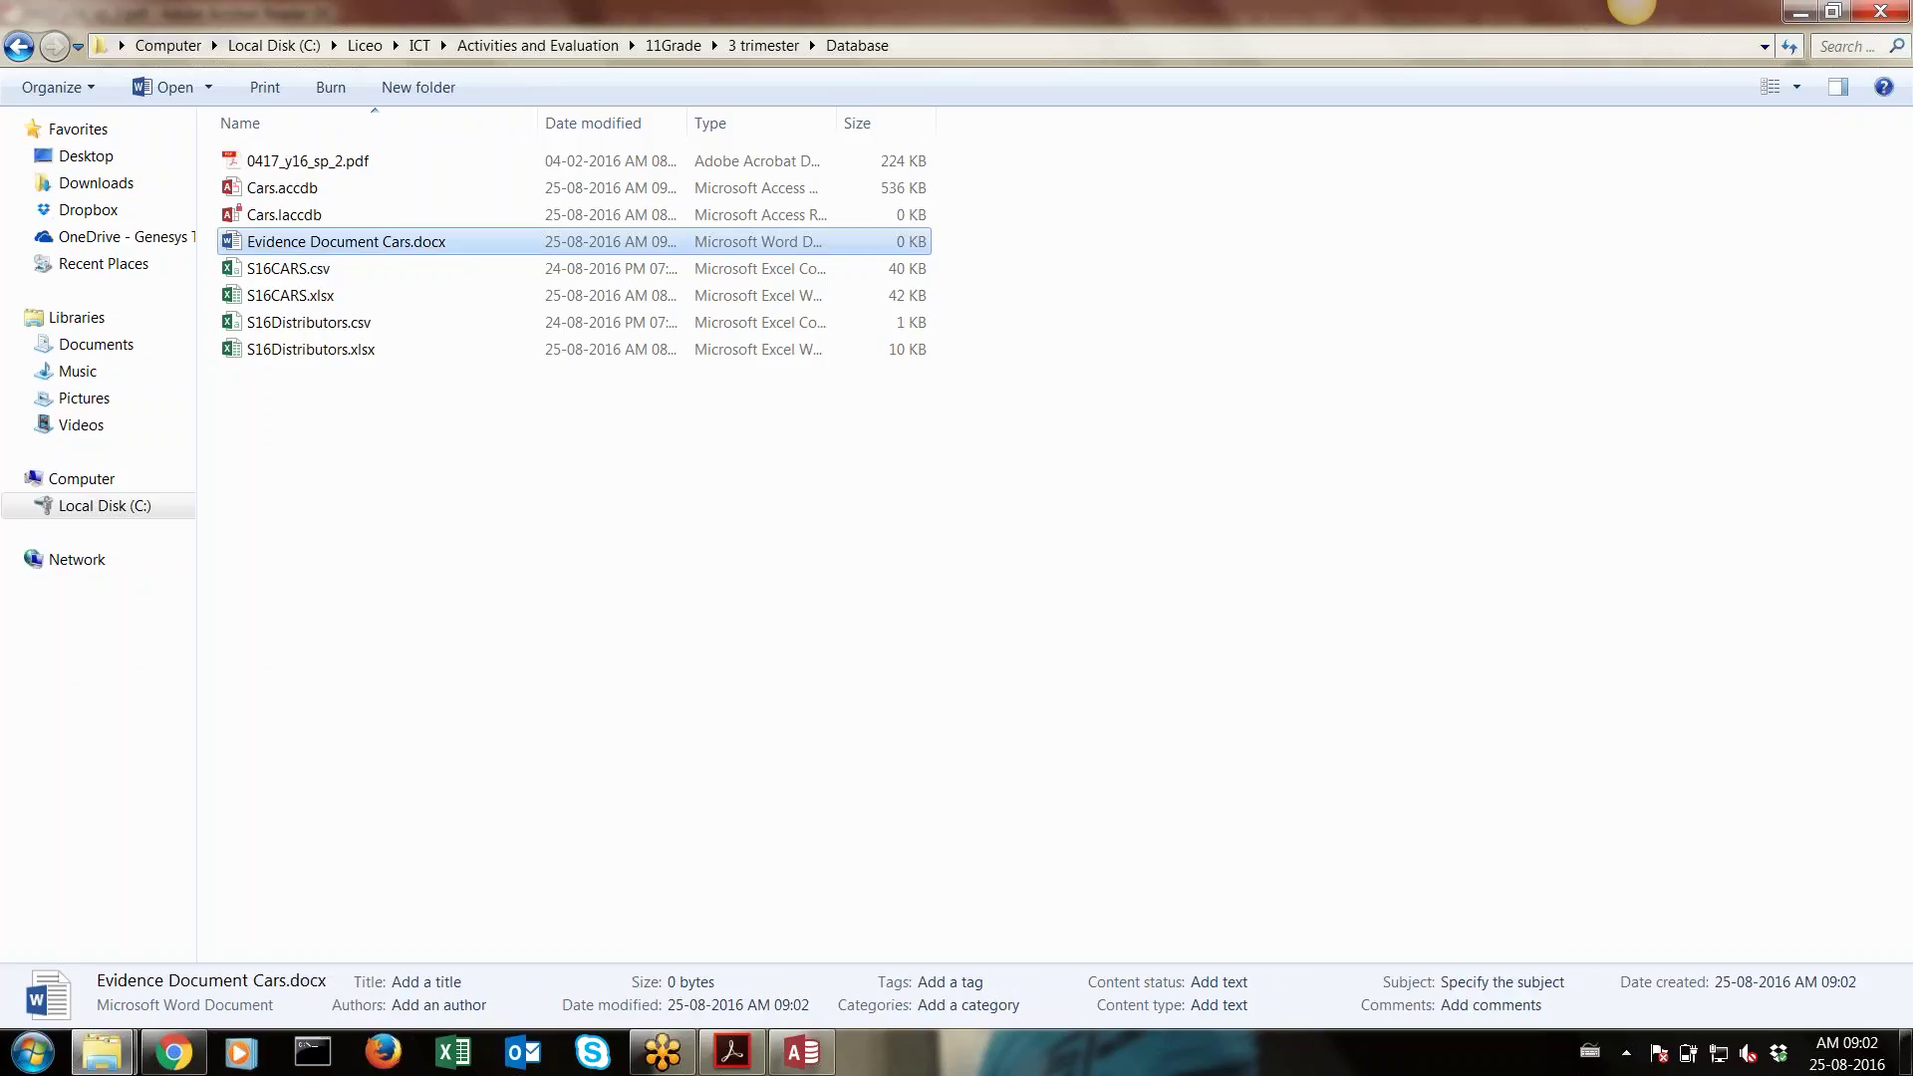
key("Return")
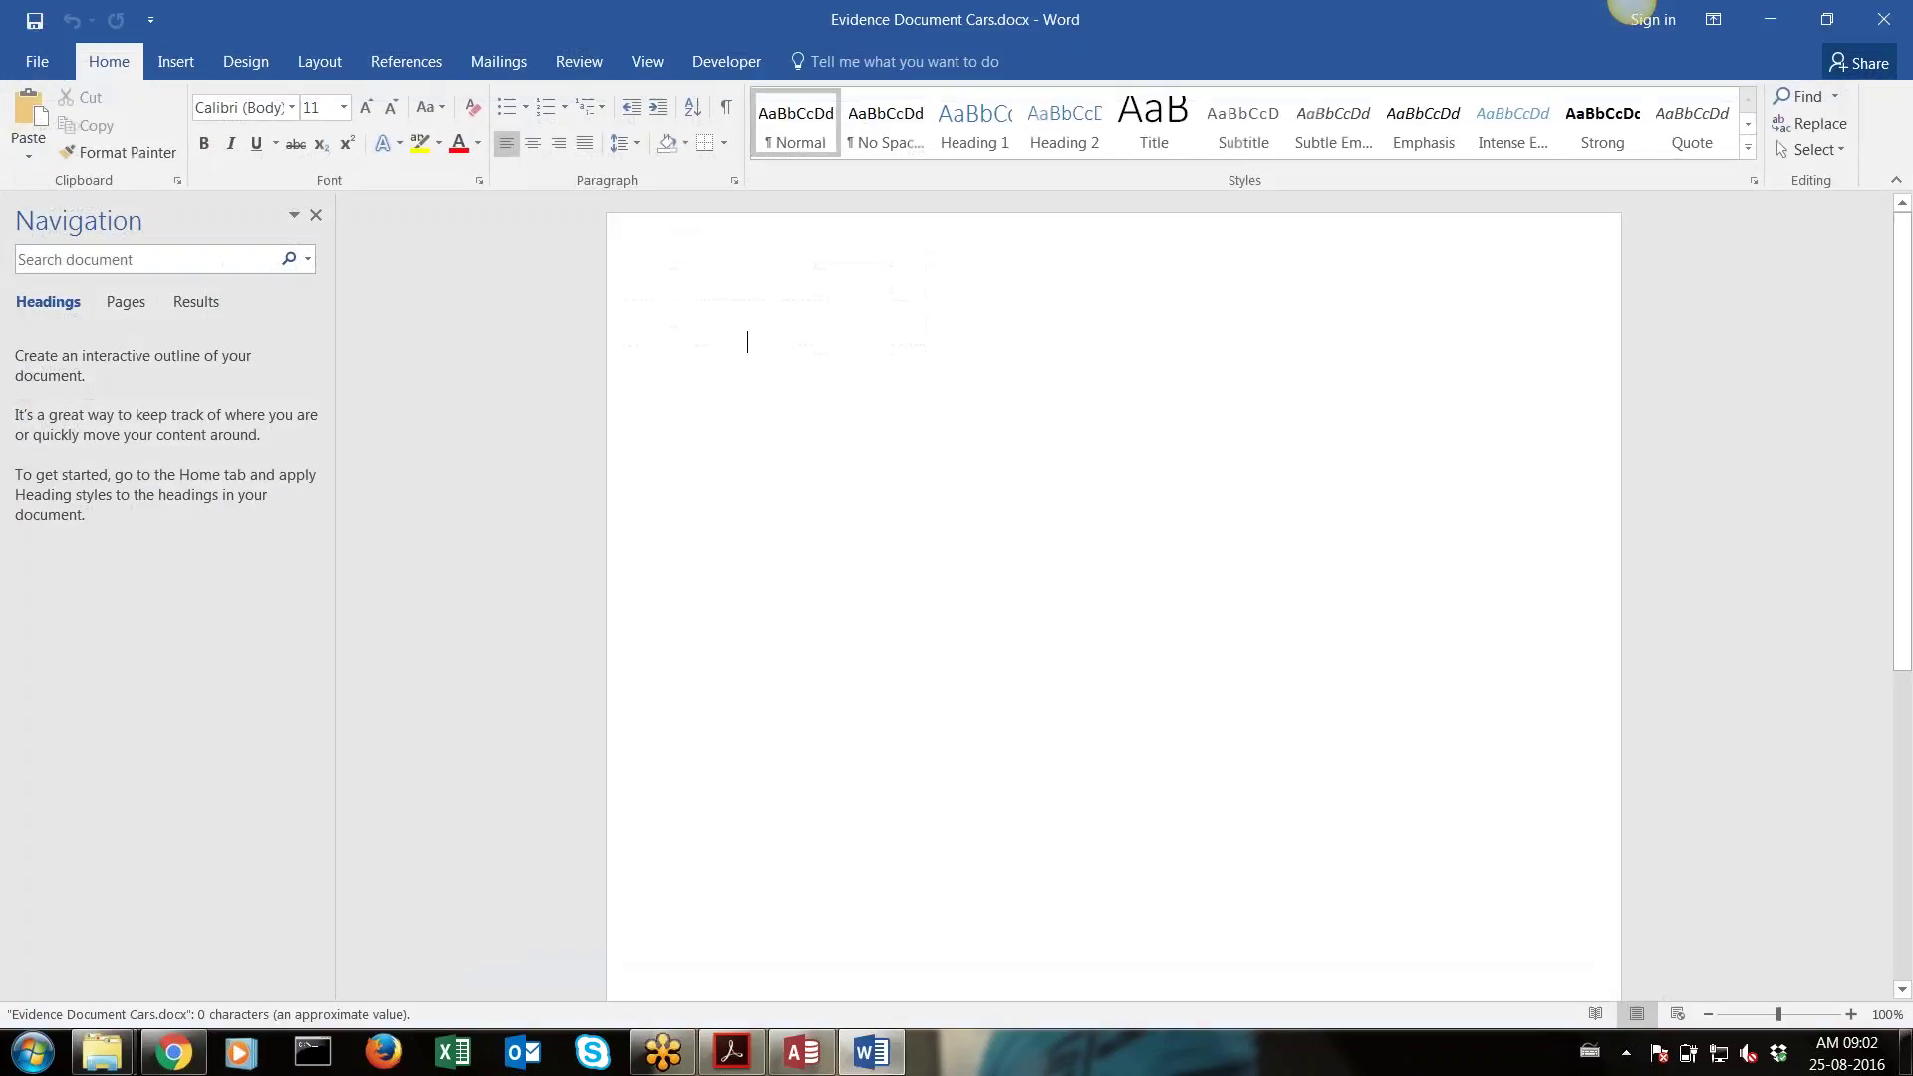
Recheck the Evidence 3 requirement in the task PDF, and bring up the cars table in the Access database
left_click(800, 1053)
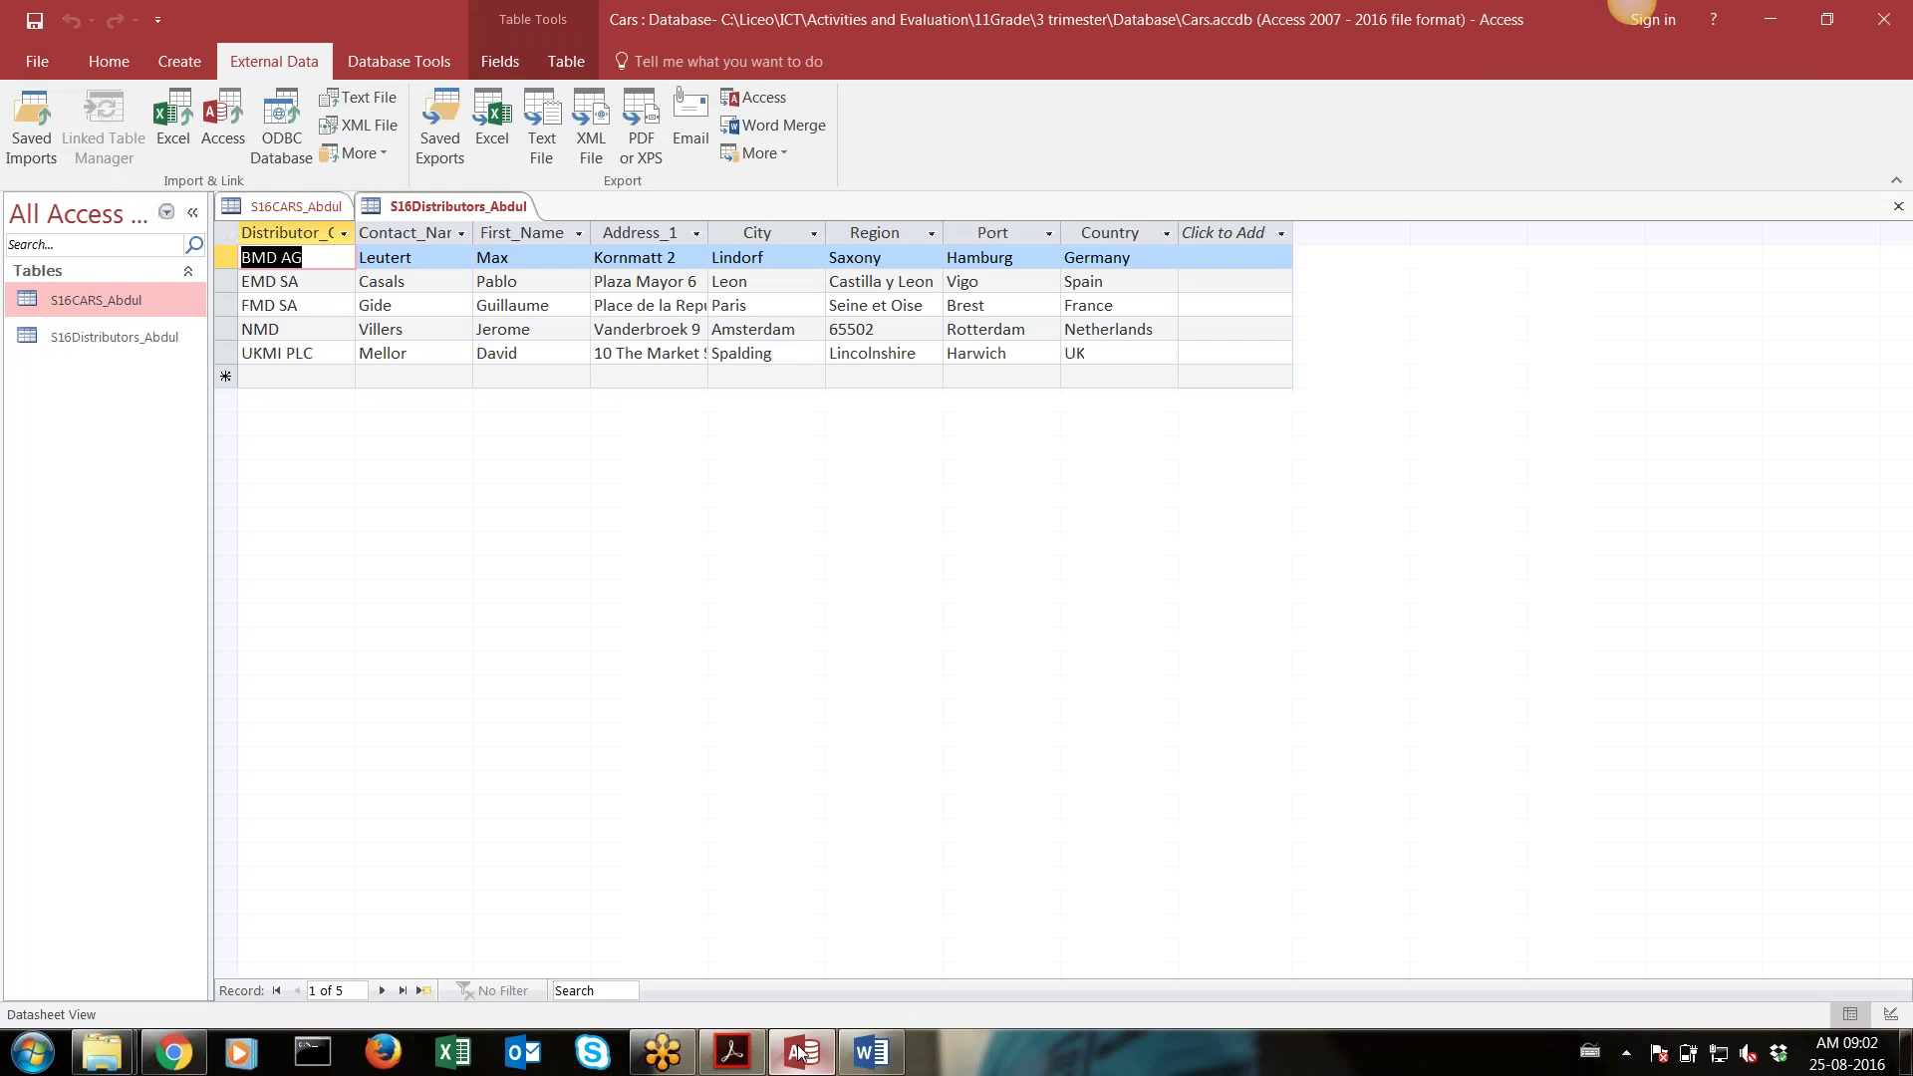
left_click(800, 1053)
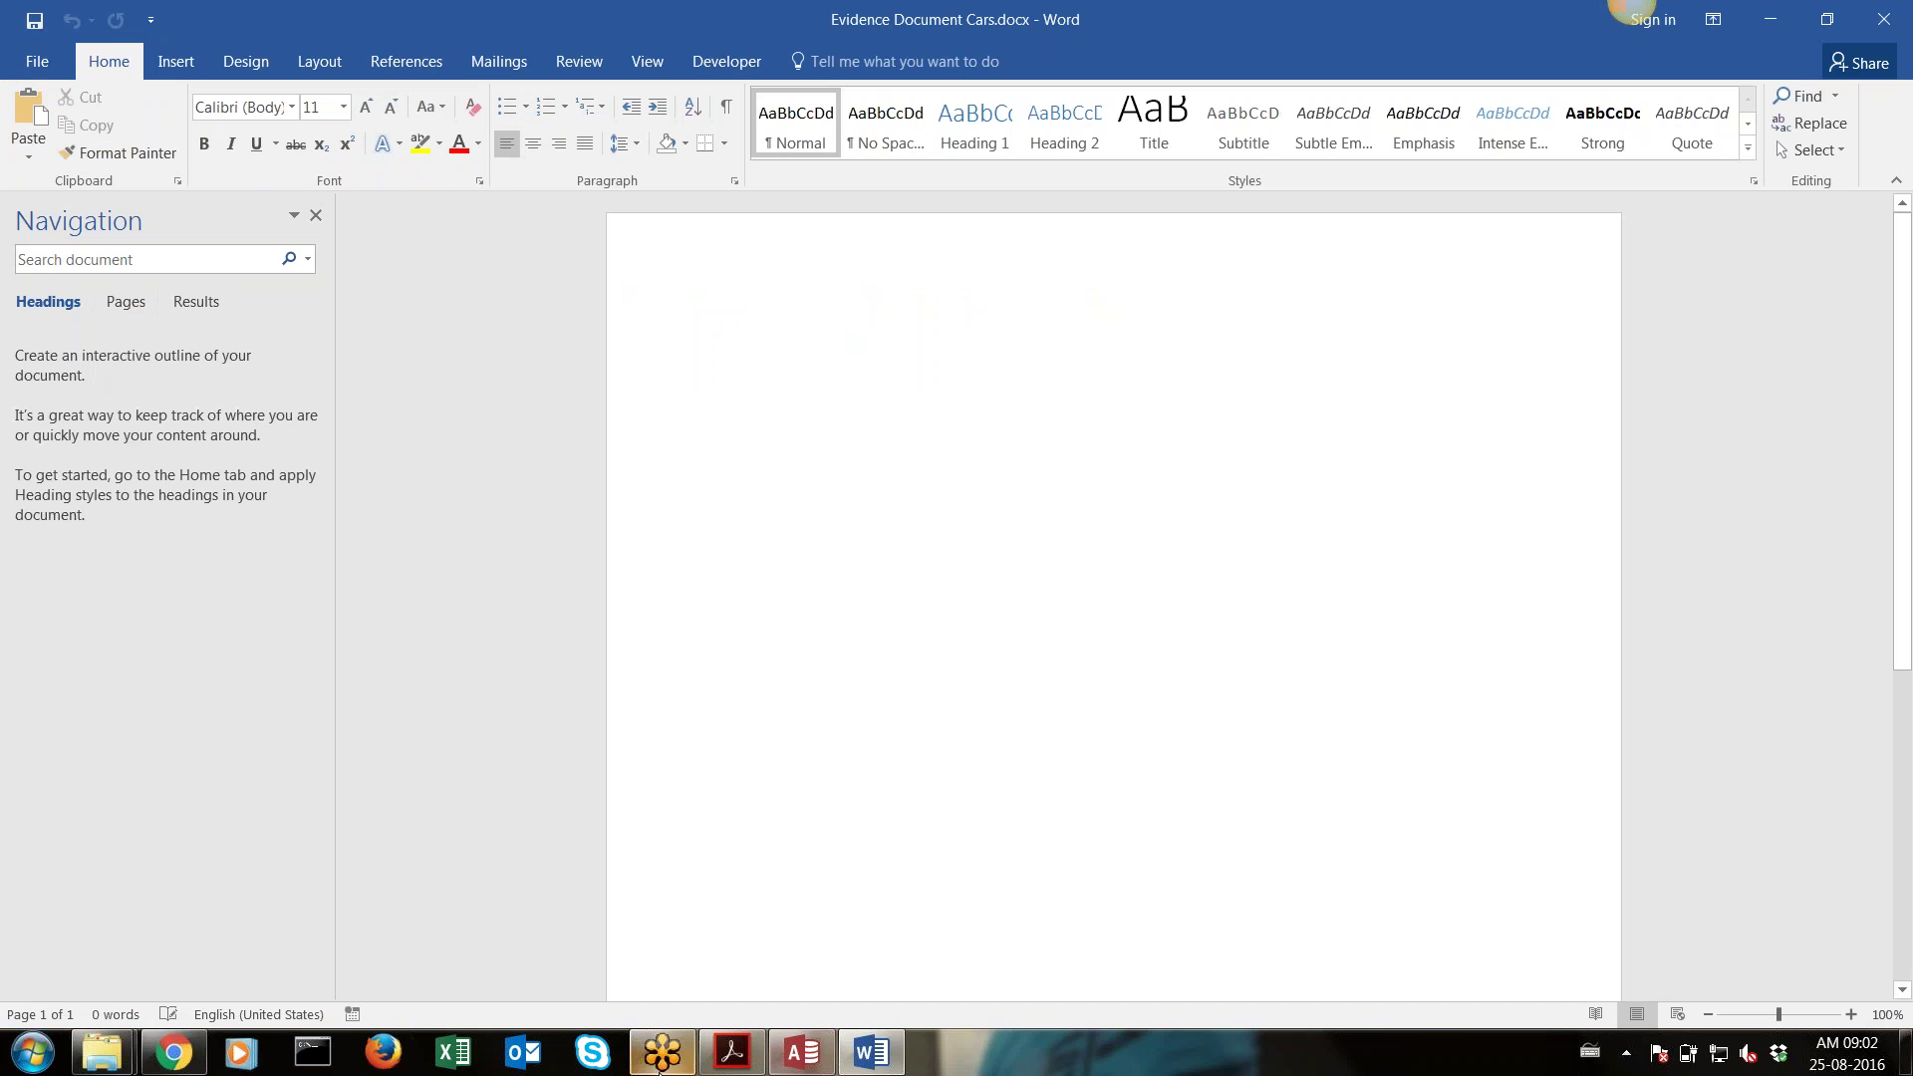
left_click(732, 1059)
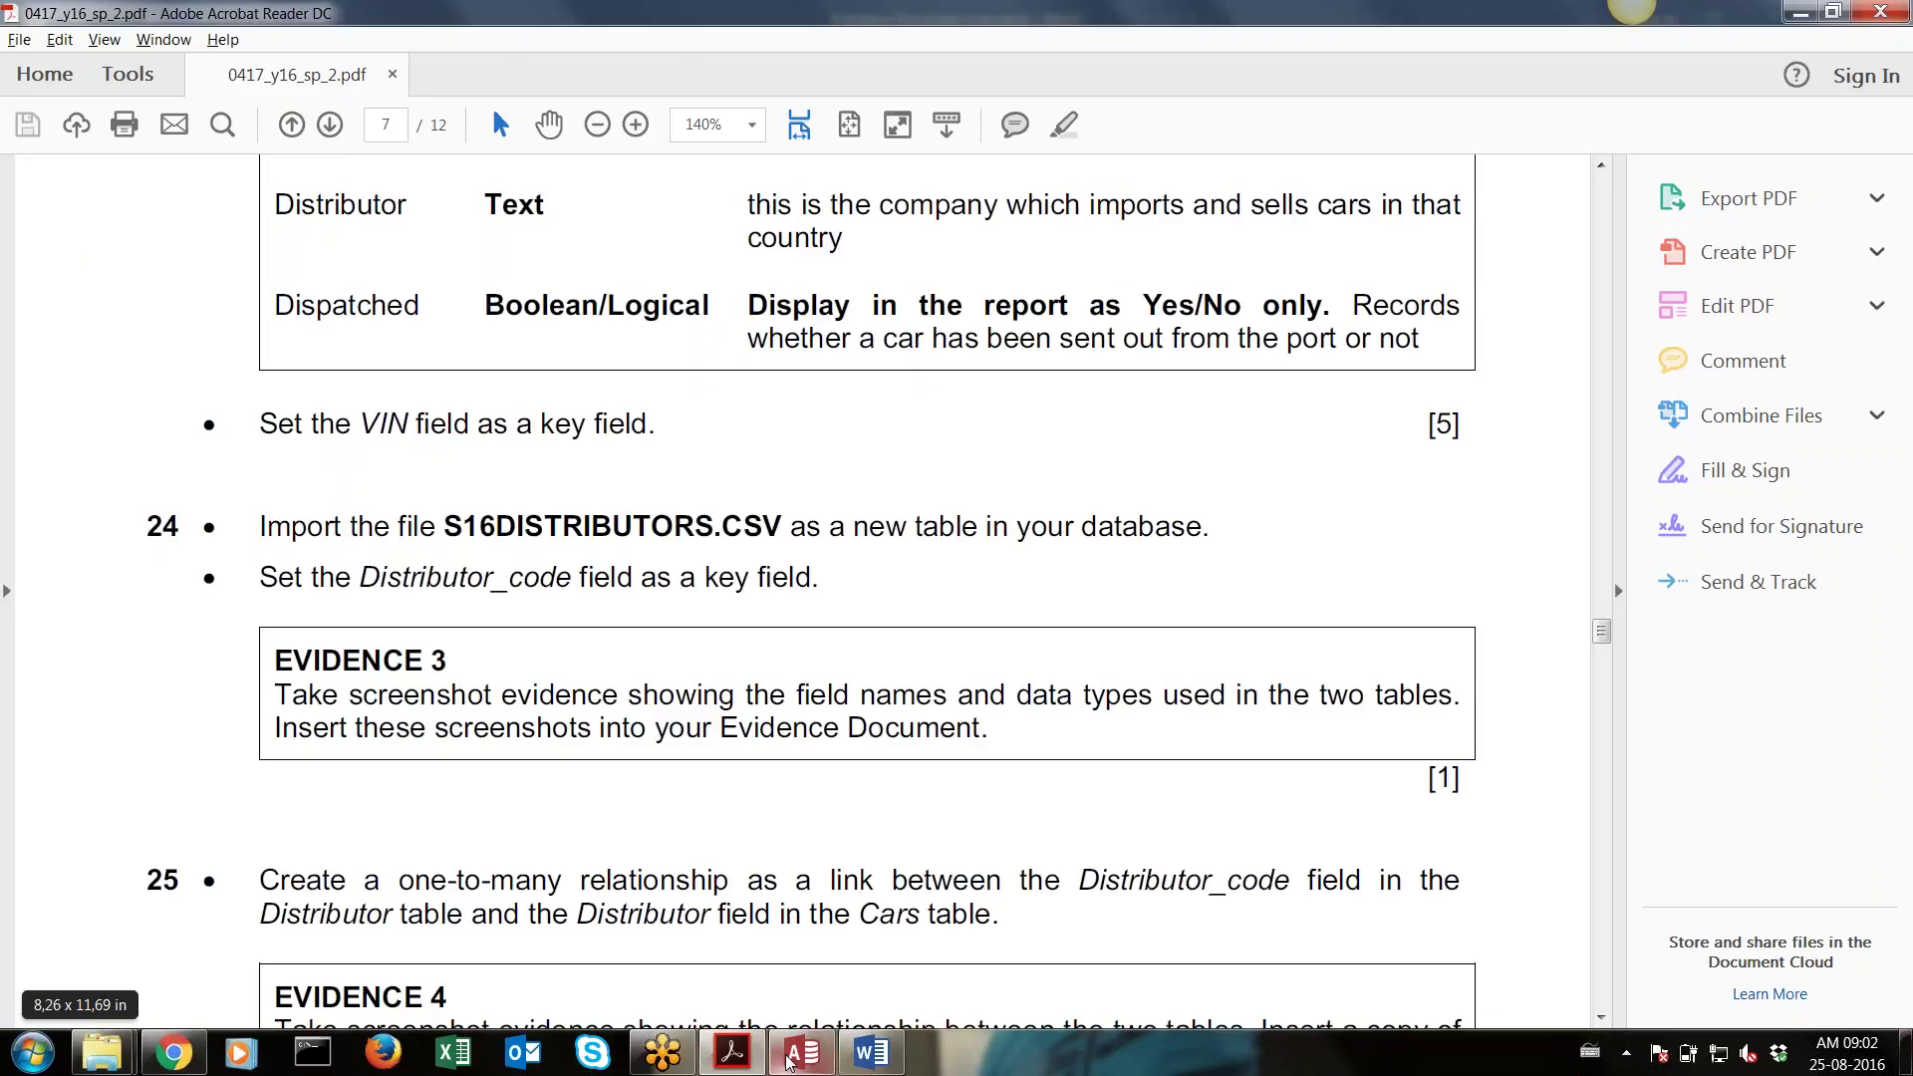
left_click(802, 1053)
left_click(106, 309)
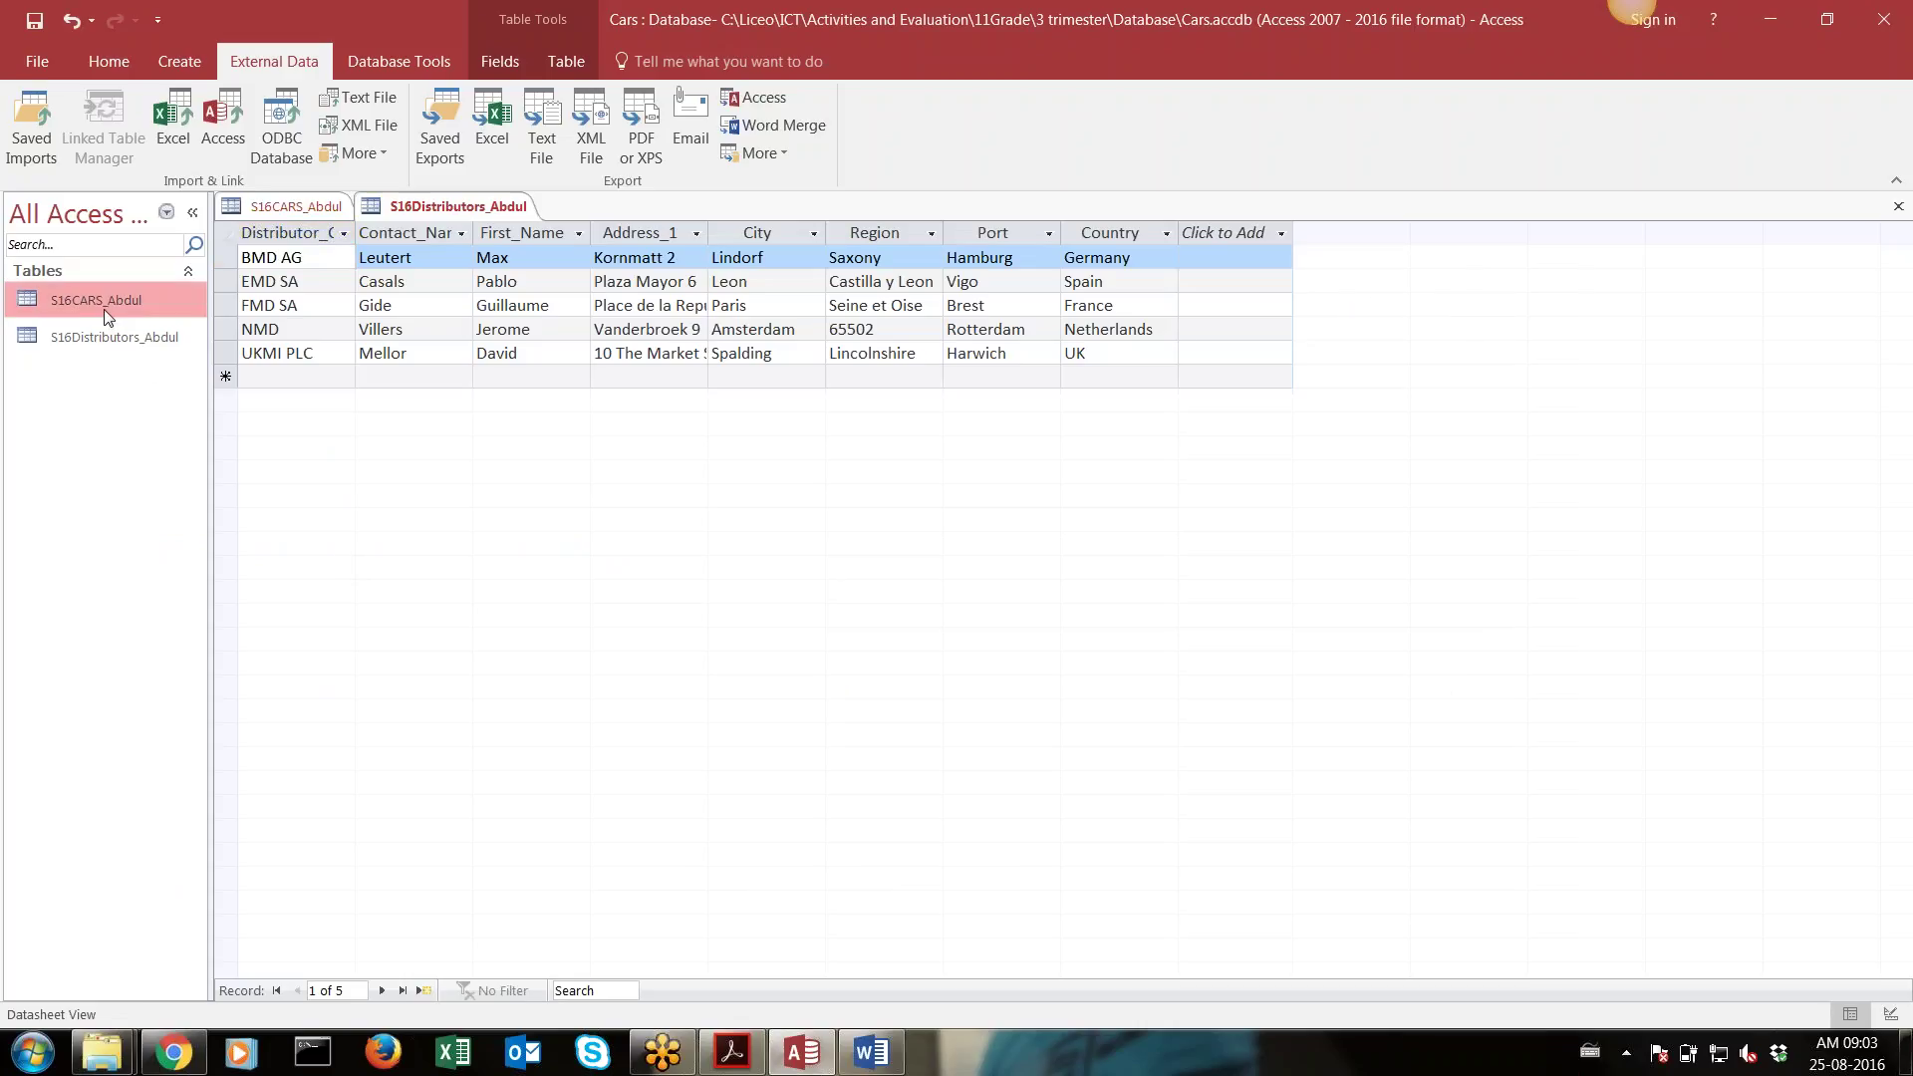
double_click(104, 309)
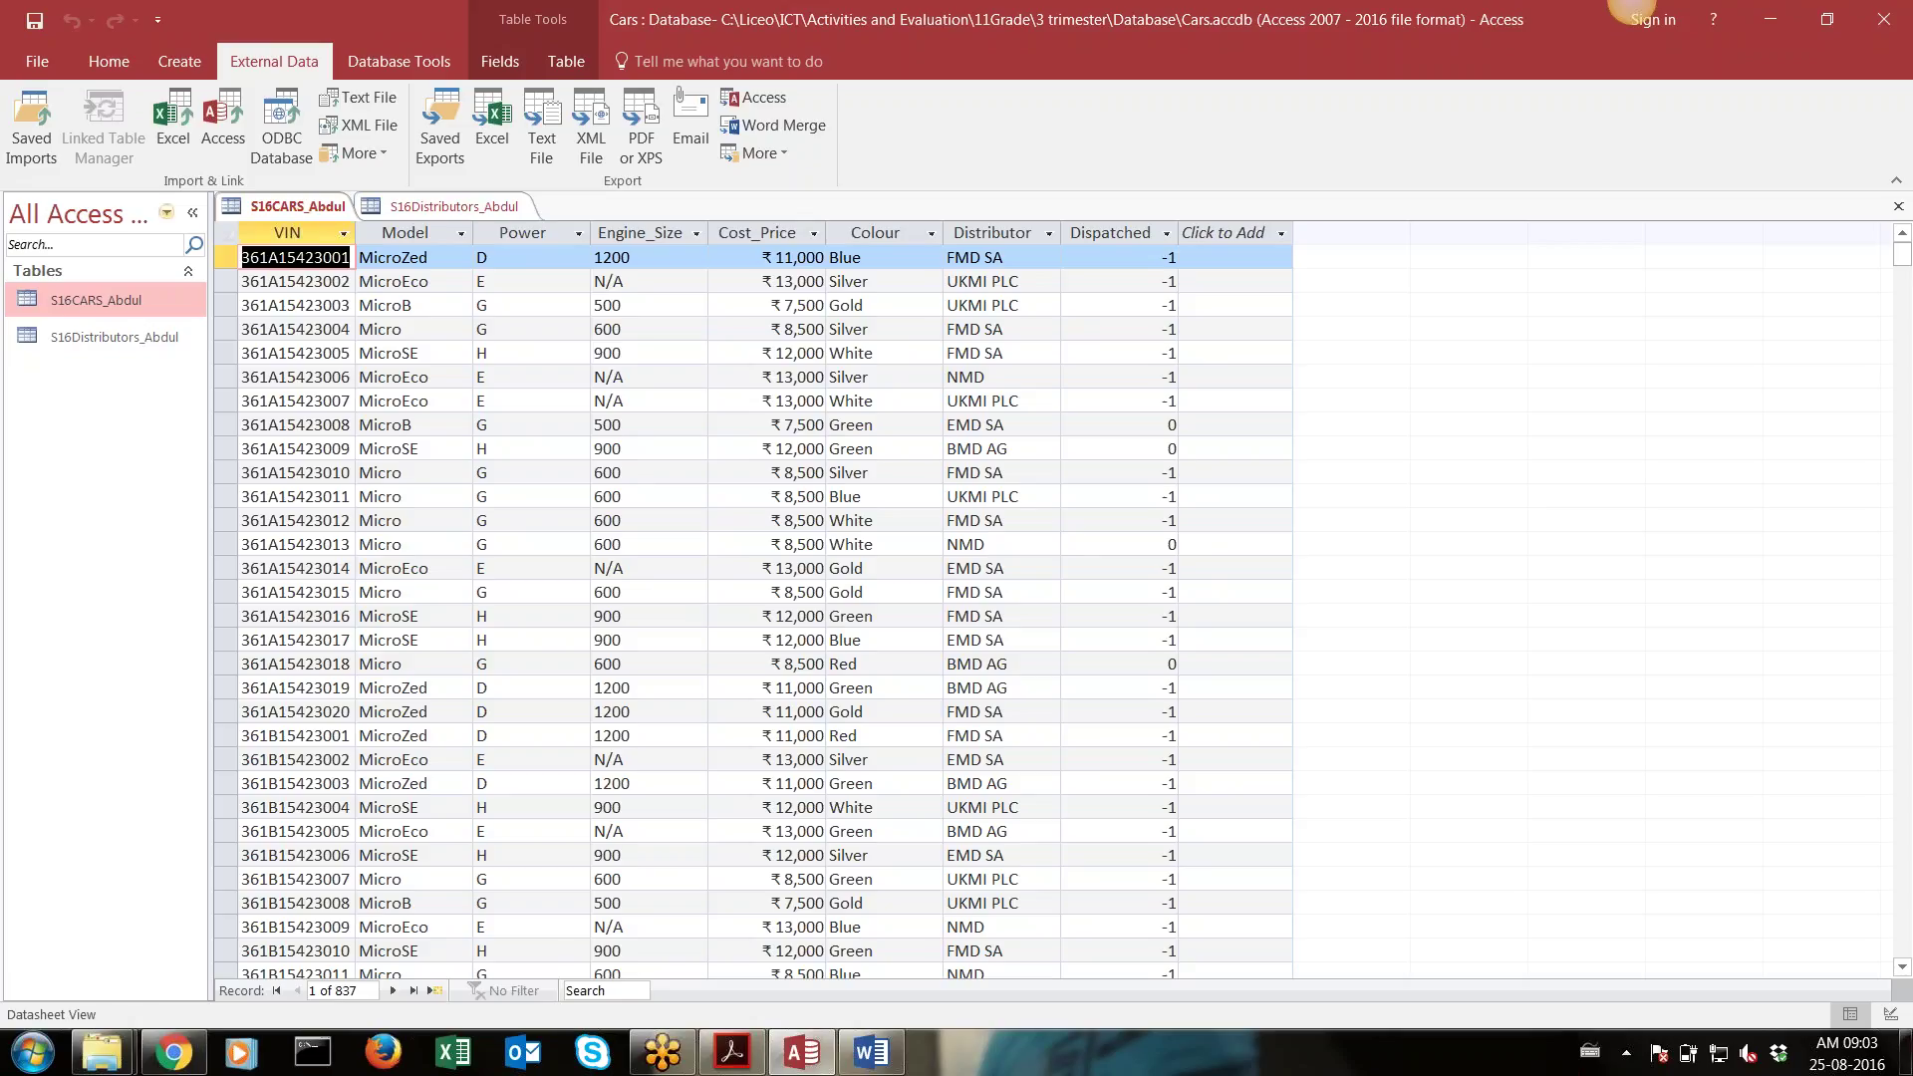
Show the cars table in Design View so its field names and data types can be captured
left_click(109, 61)
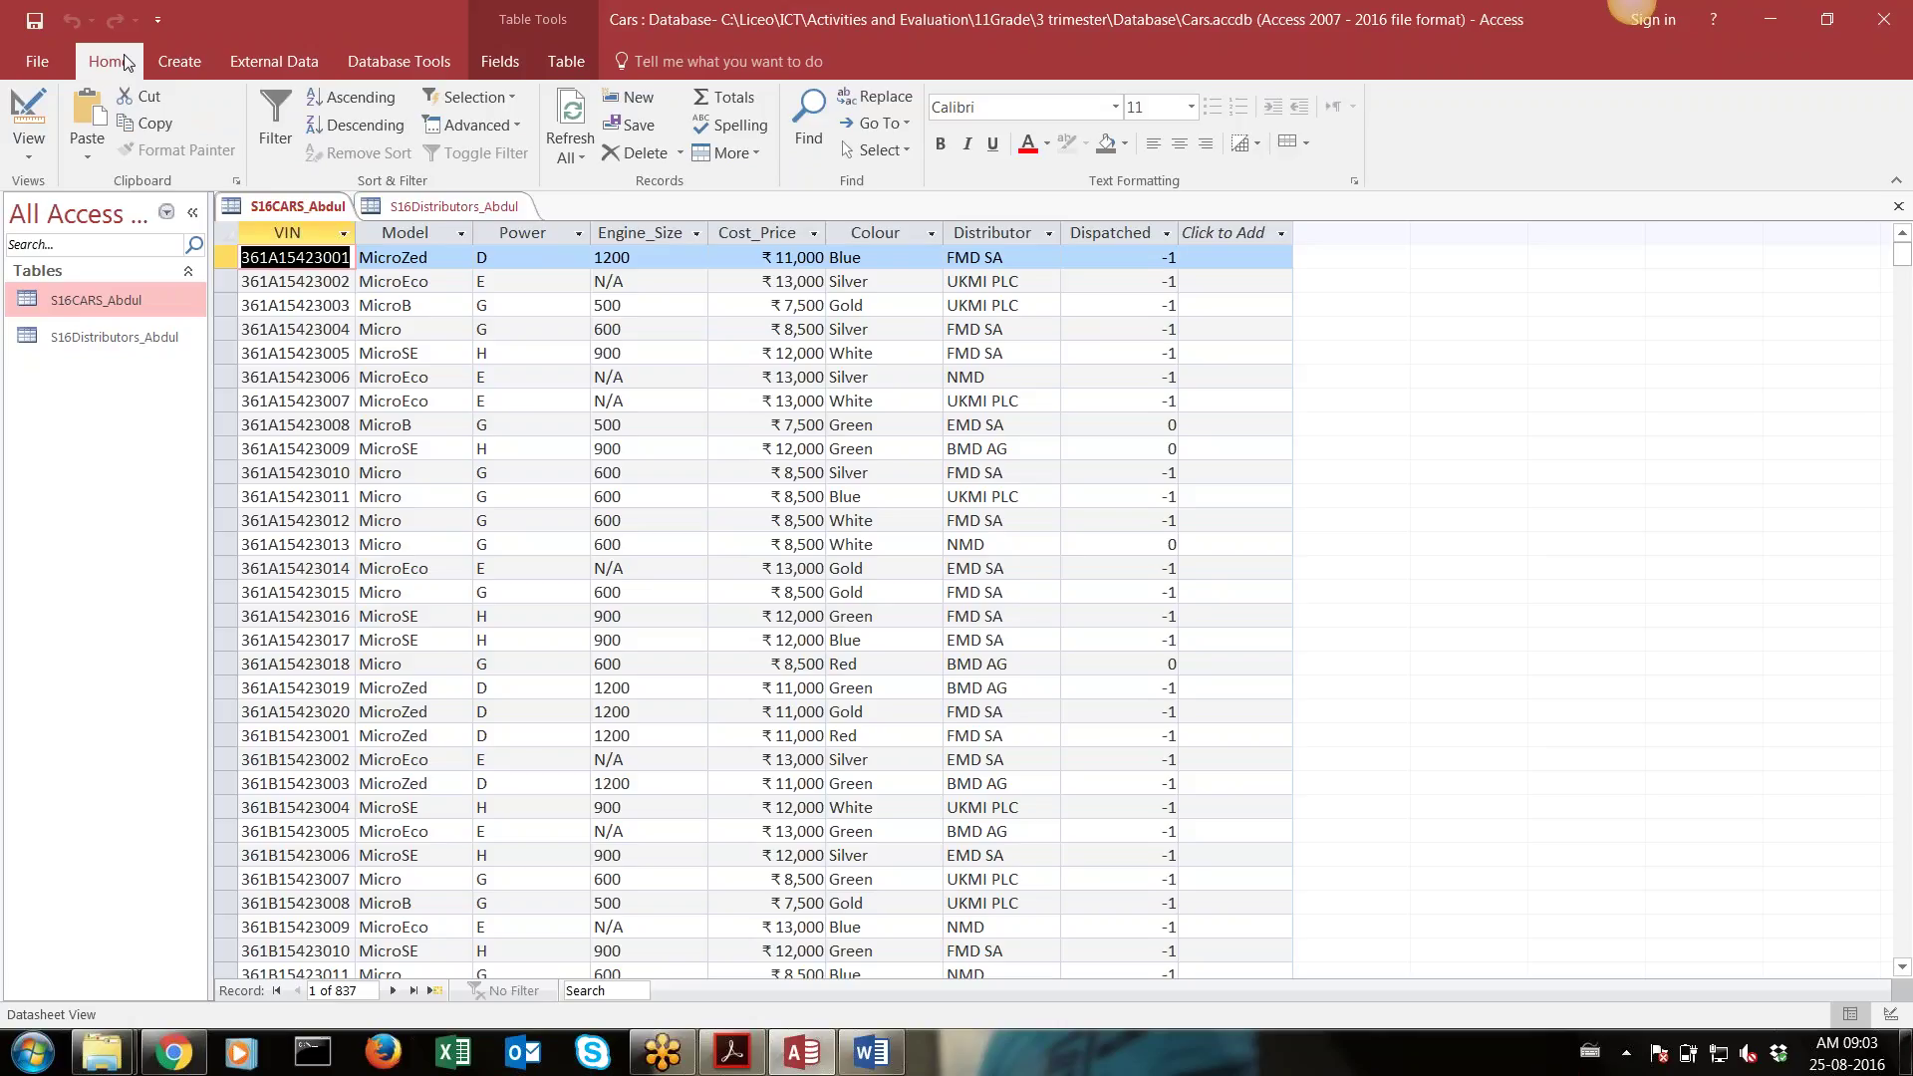
left_click(79, 299)
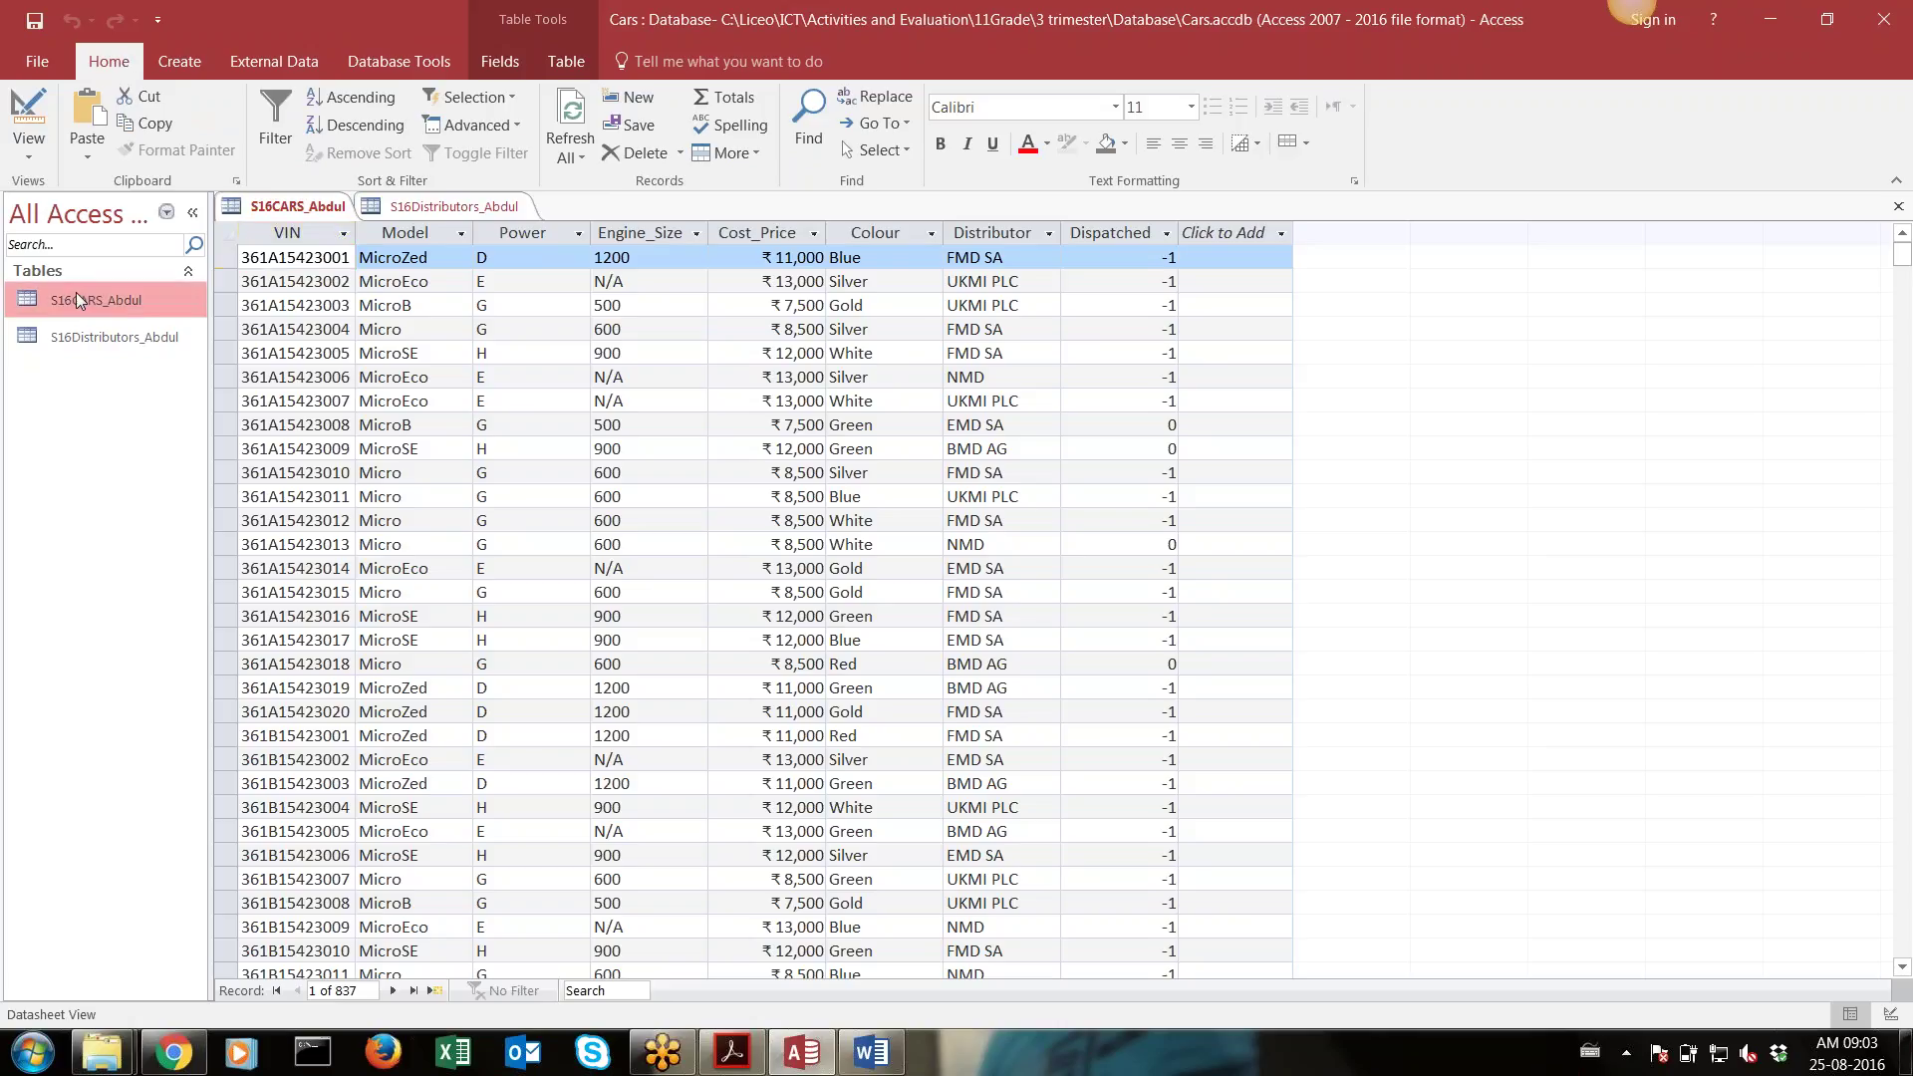
double_click(76, 291)
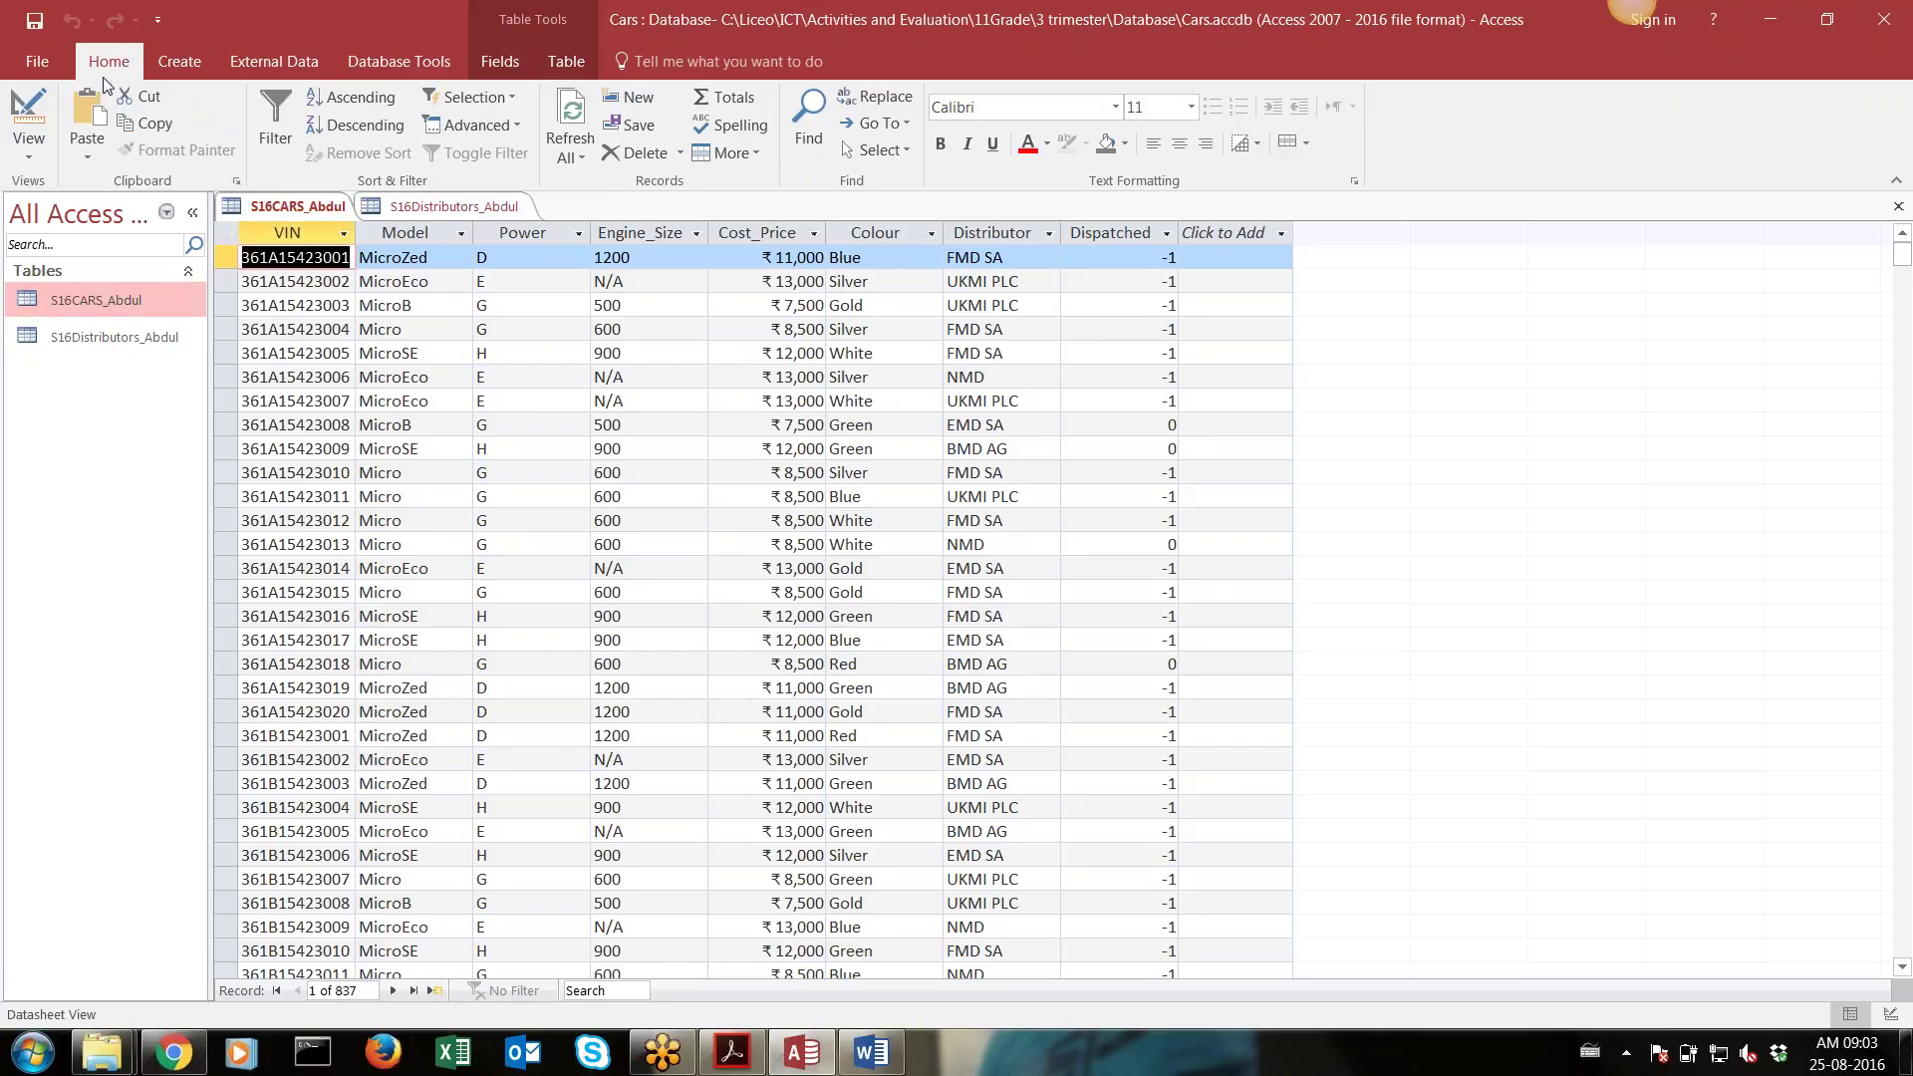
left_click(30, 124)
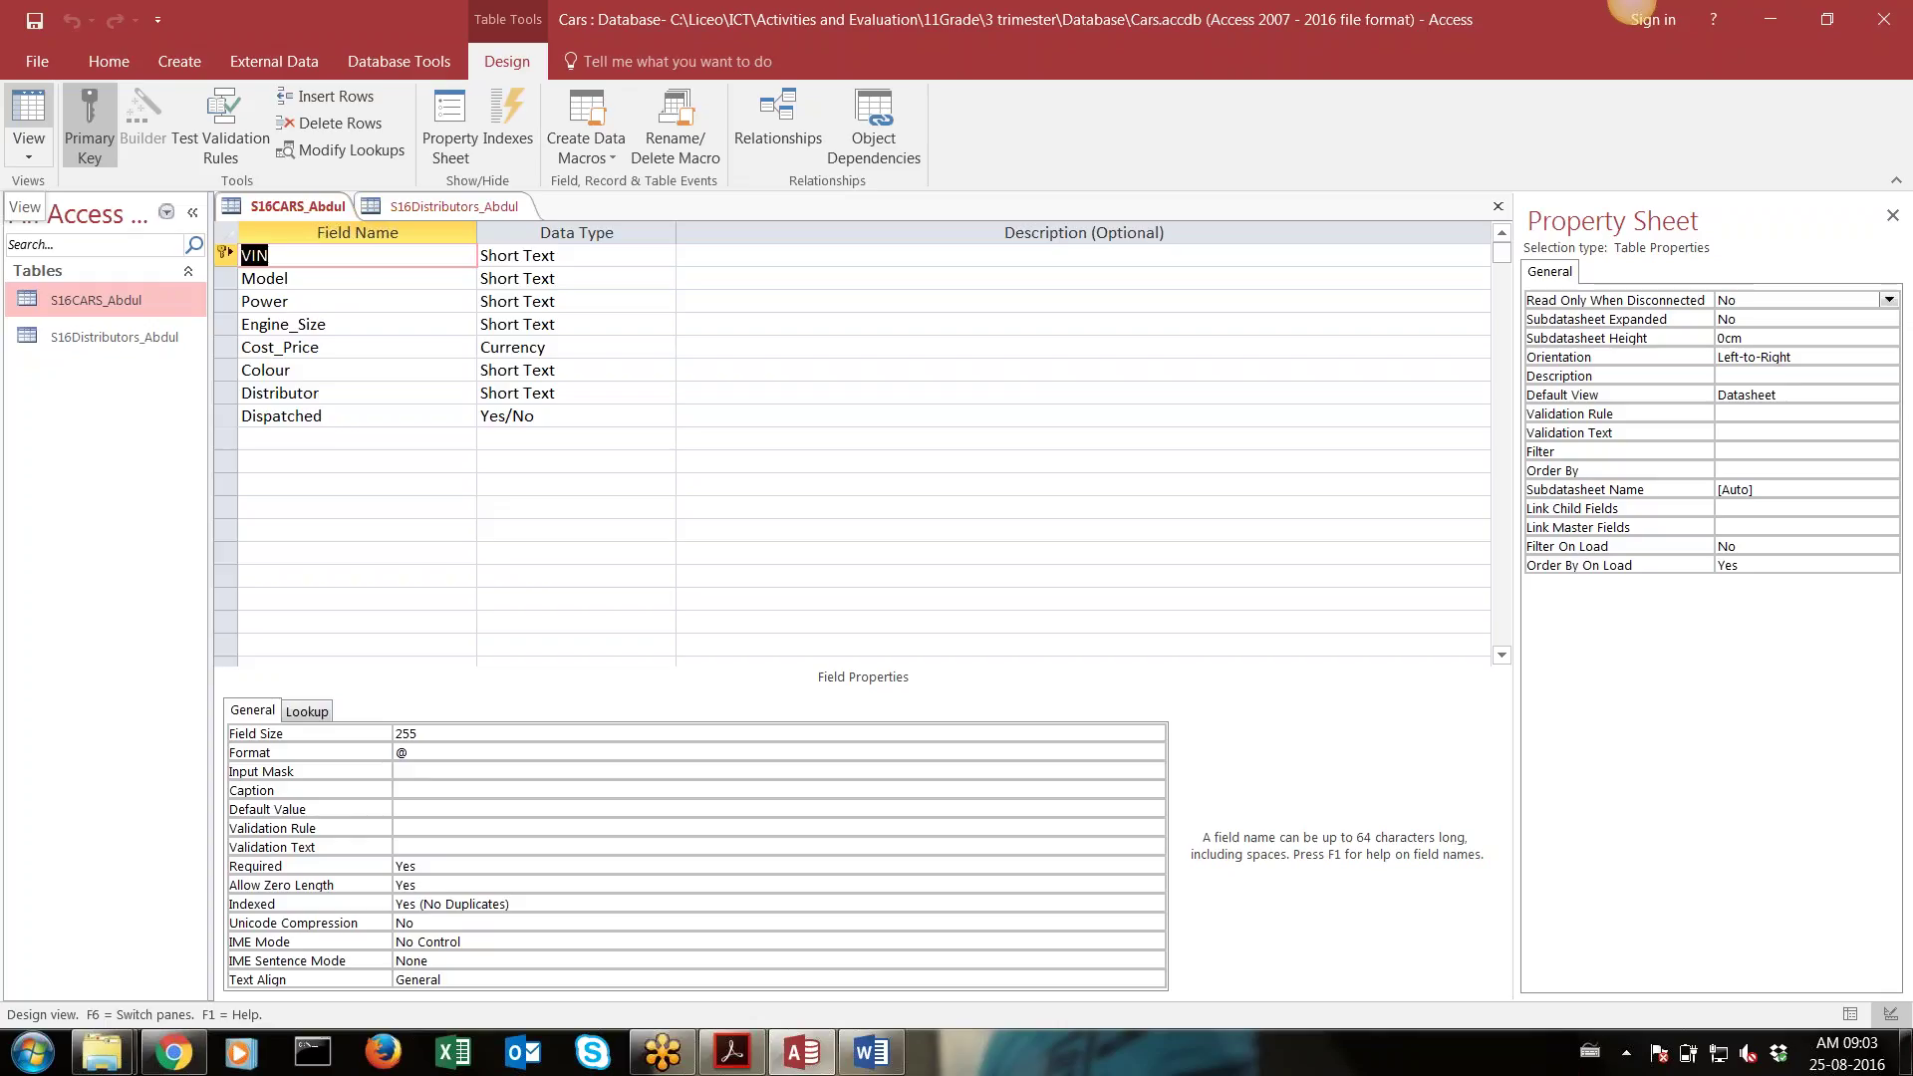
Alternate the cars table between Datasheet View and Design View, finishing in Design View
left_click(29, 109)
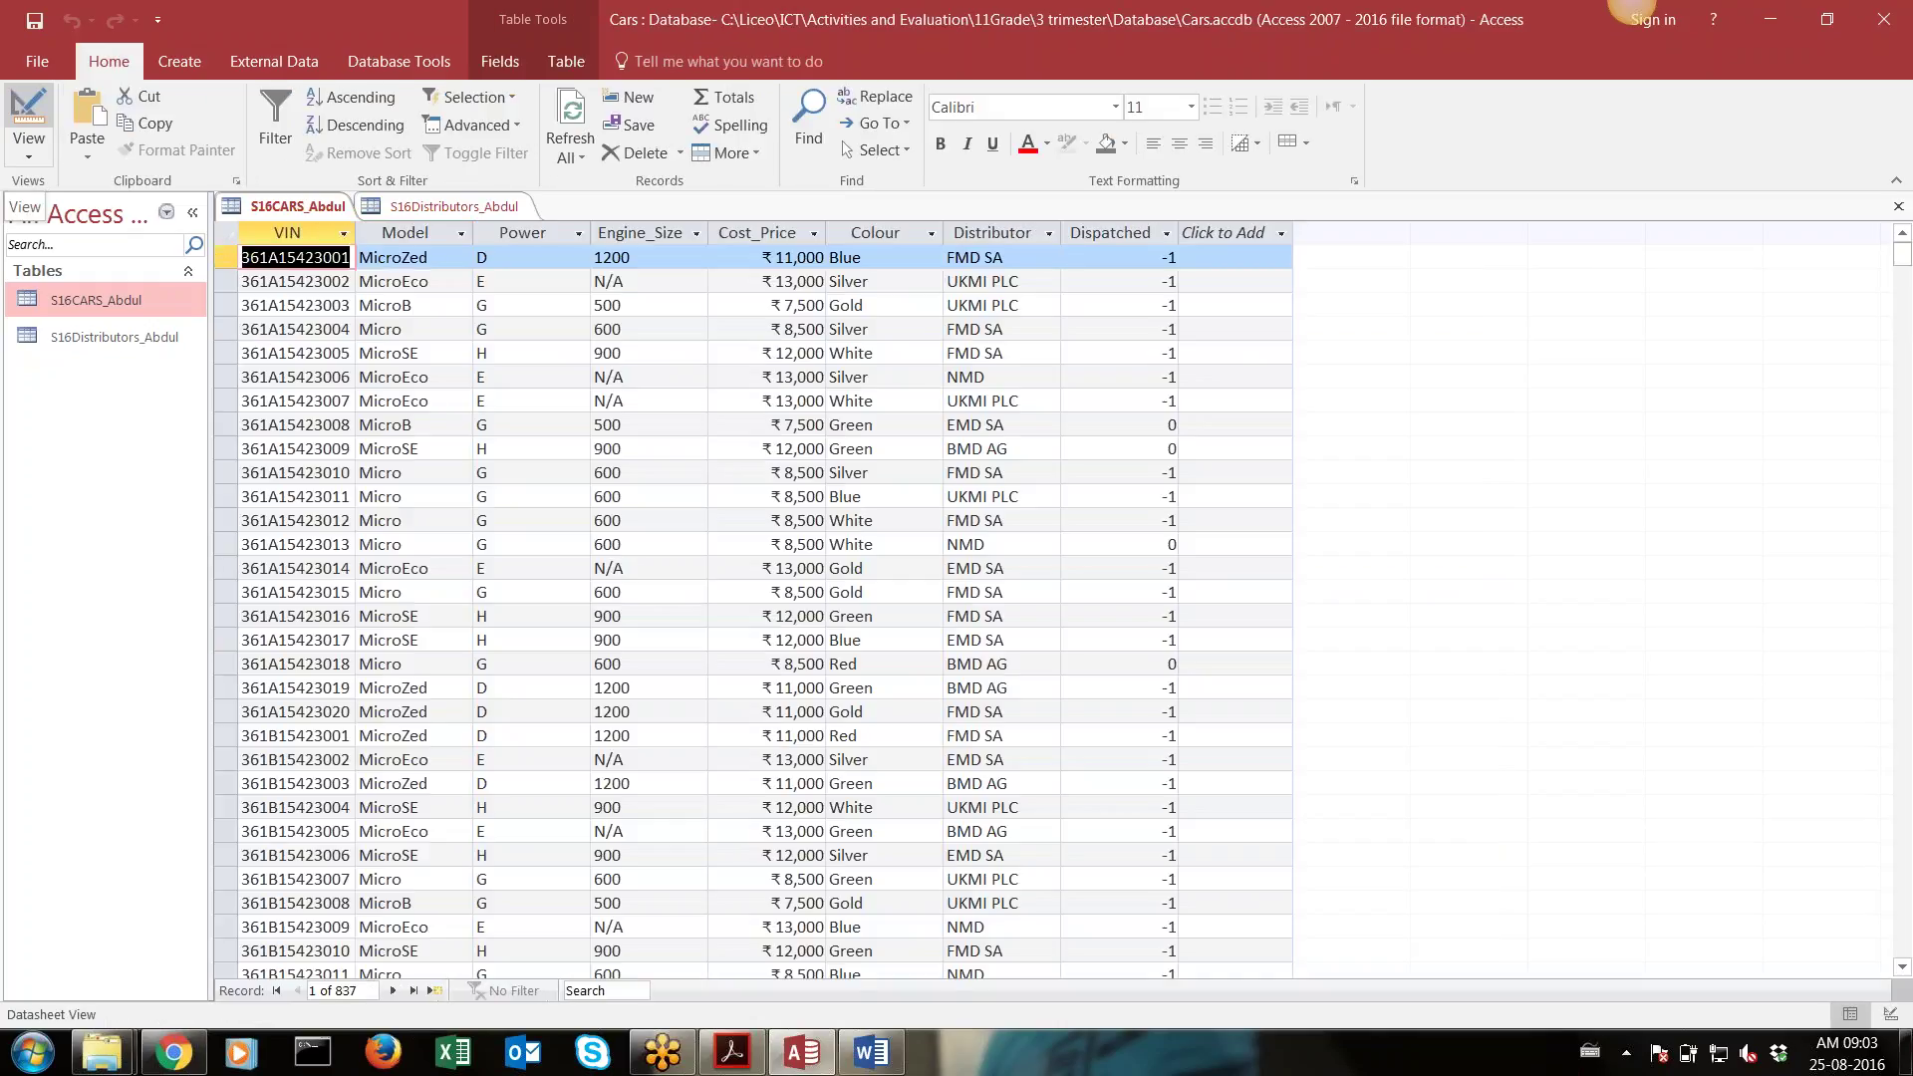
left_click(45, 156)
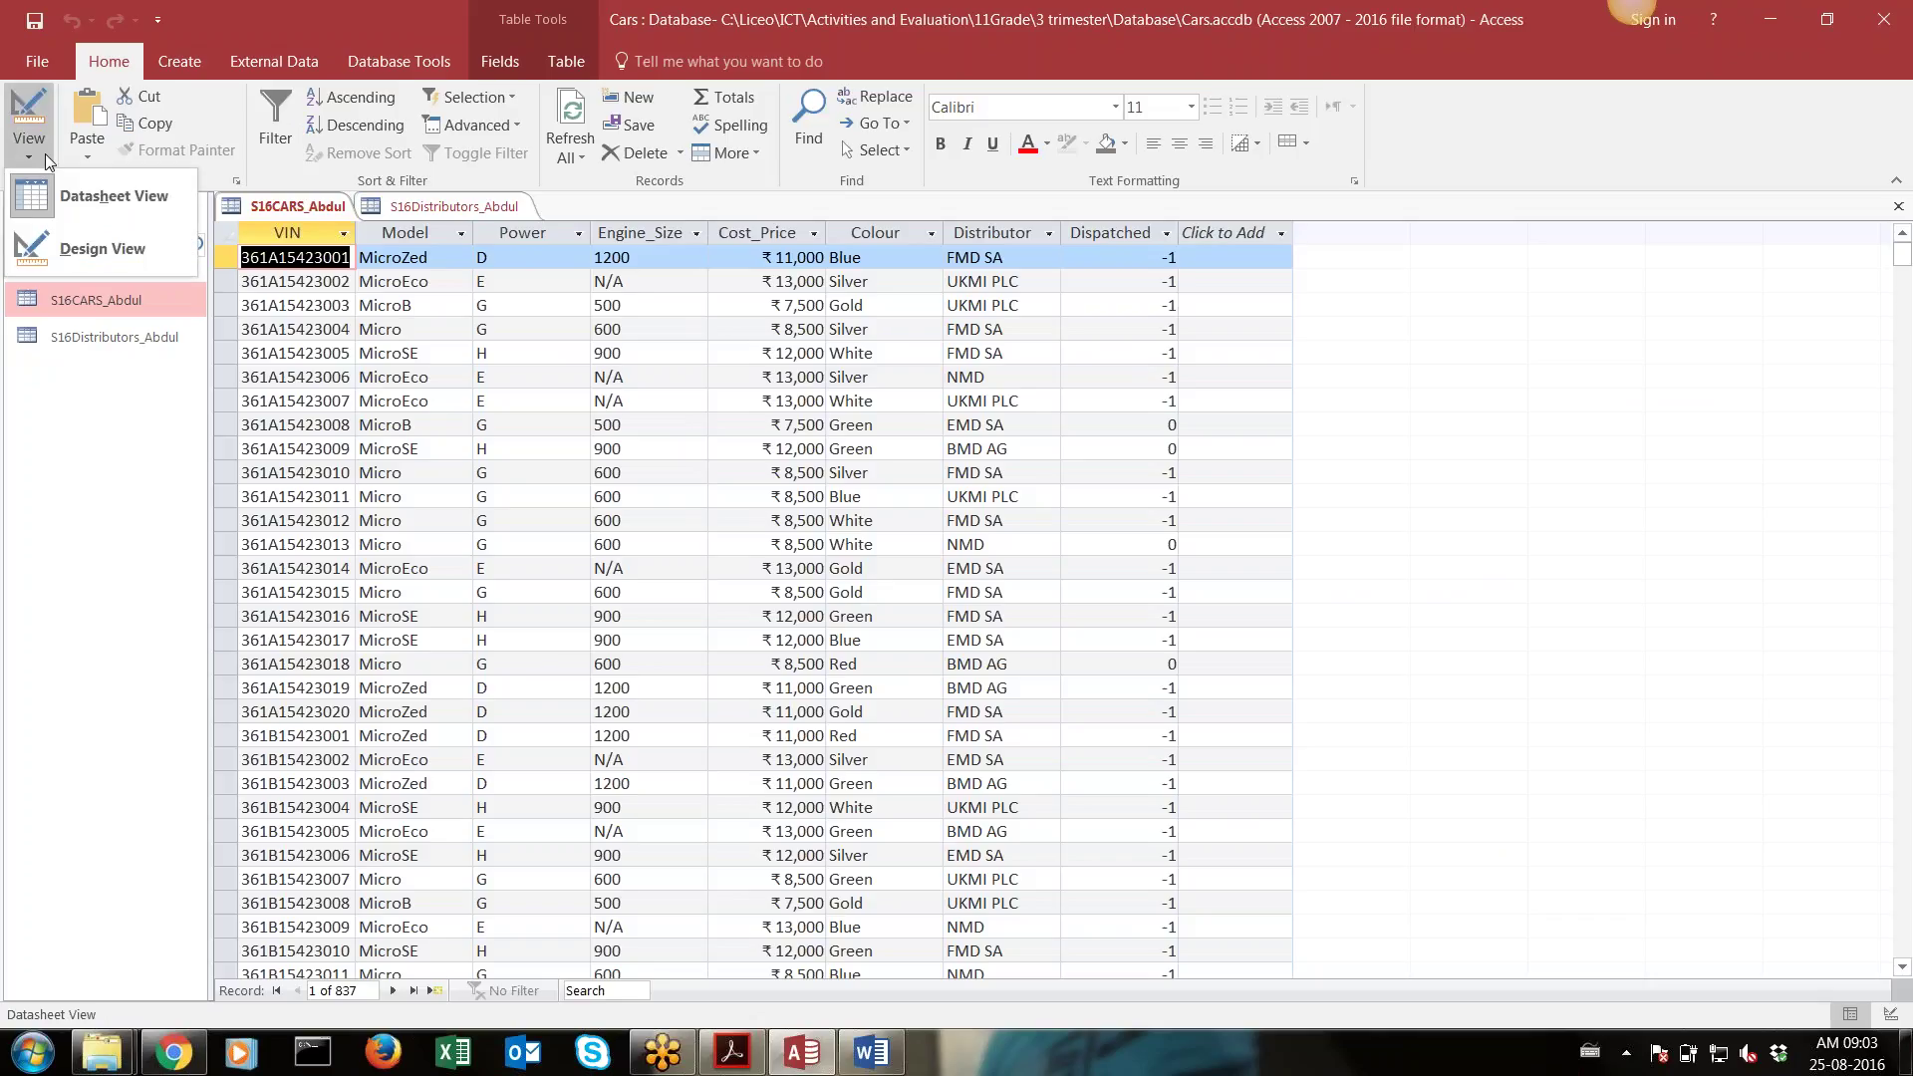
left_click(100, 248)
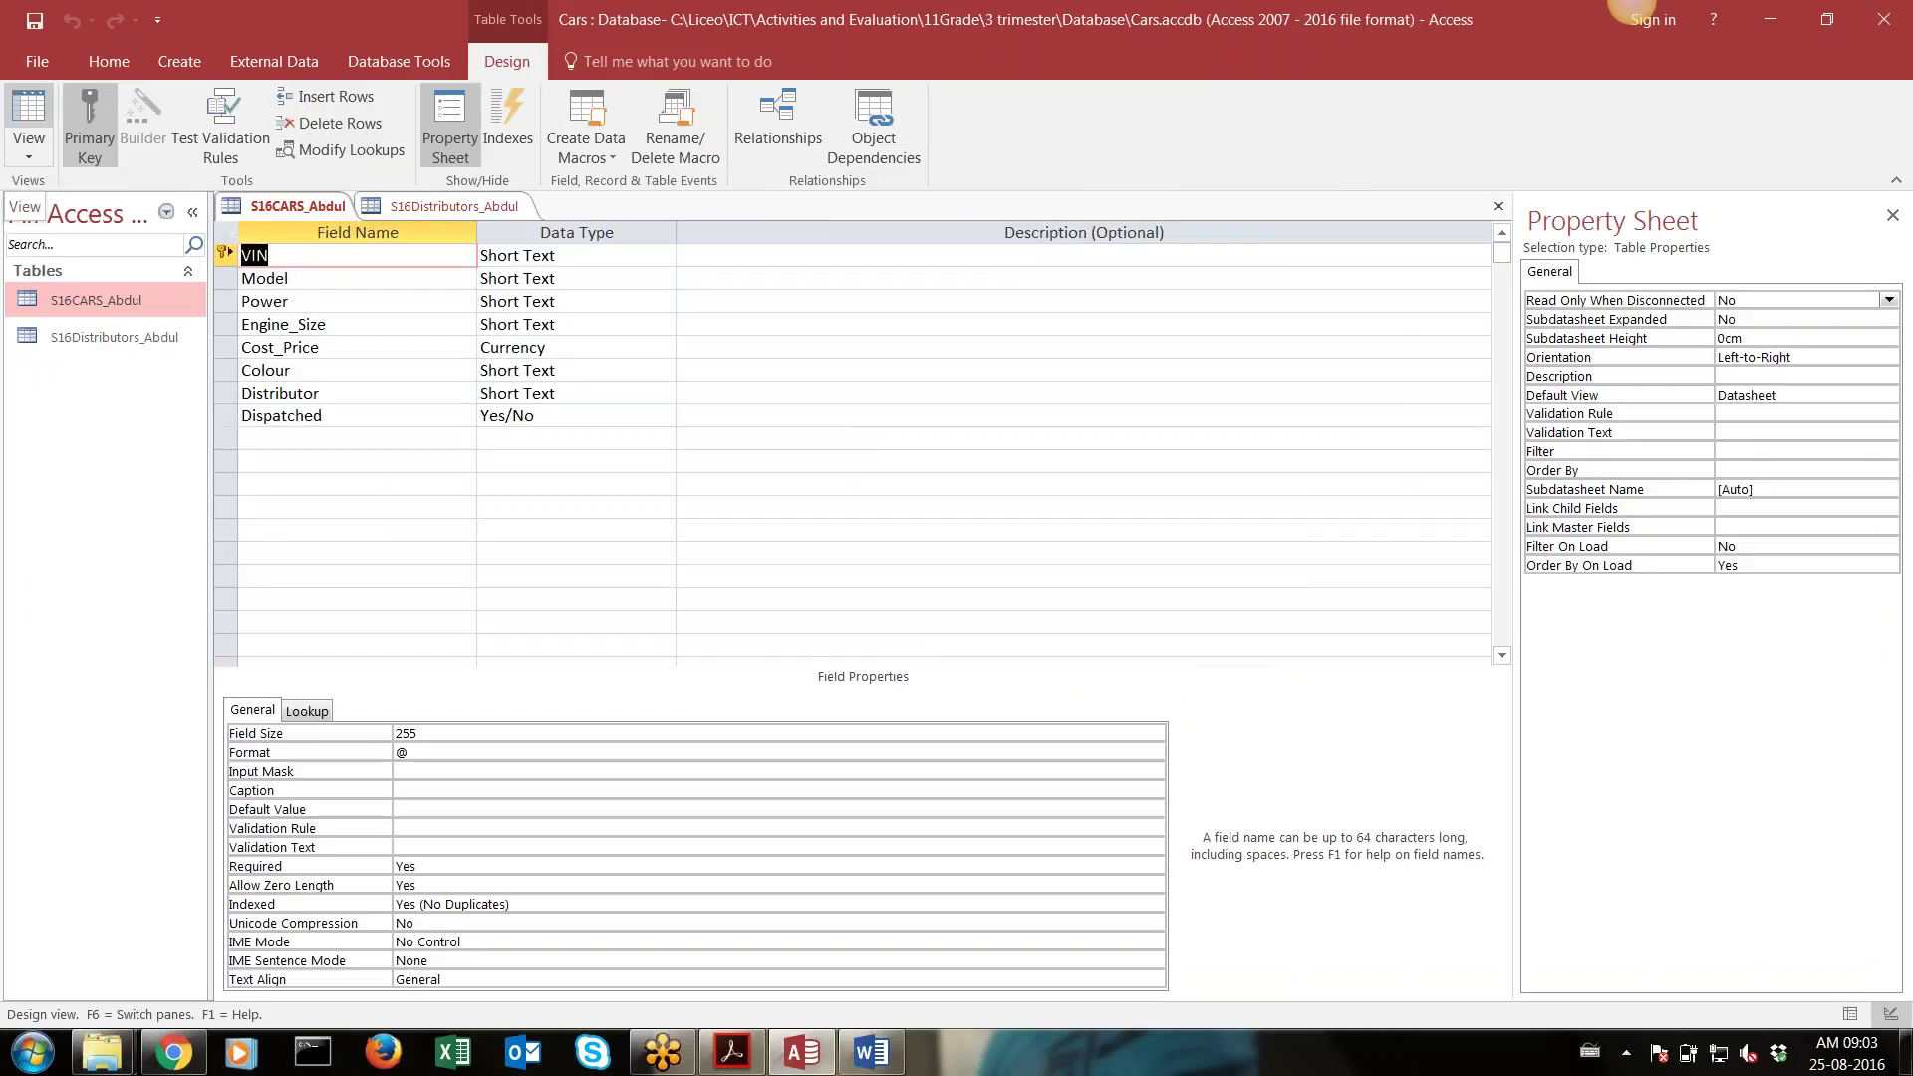
left_click(29, 114)
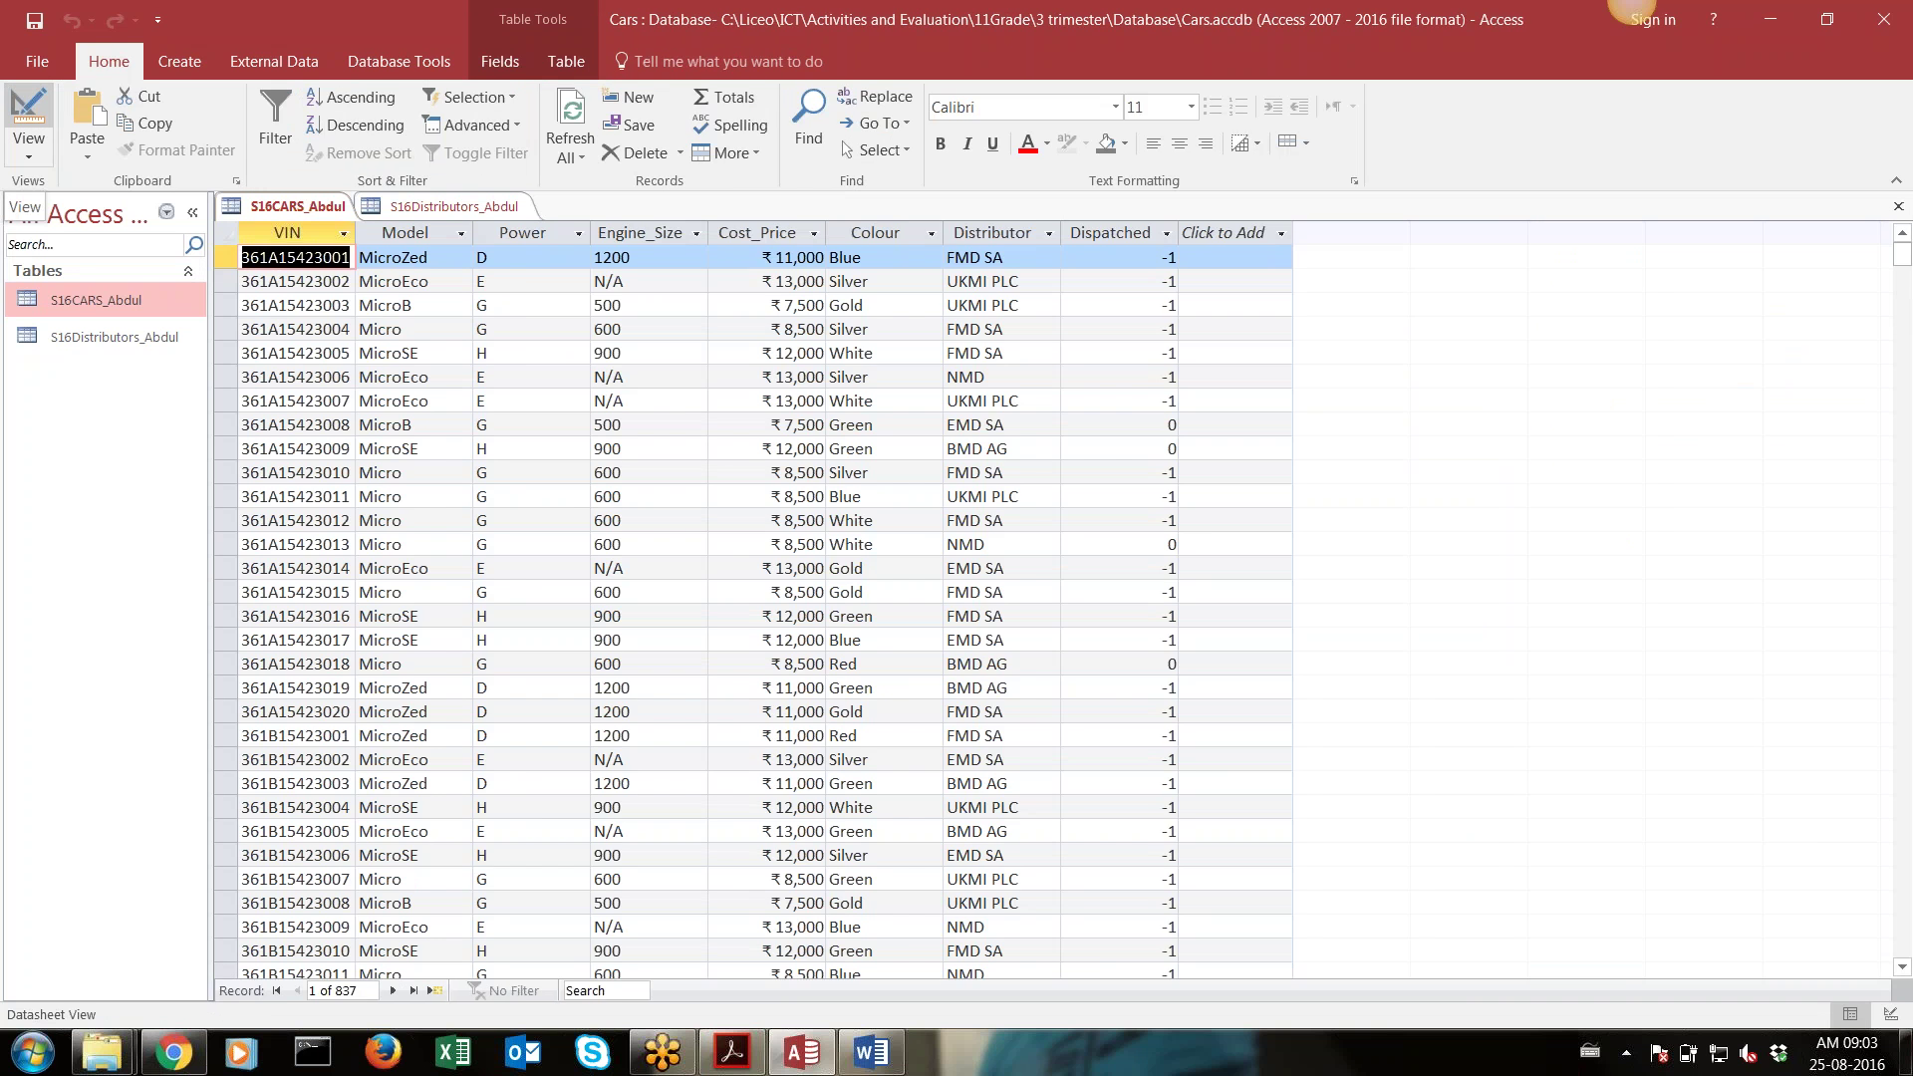
left_click(29, 114)
left_click(29, 115)
left_click(29, 114)
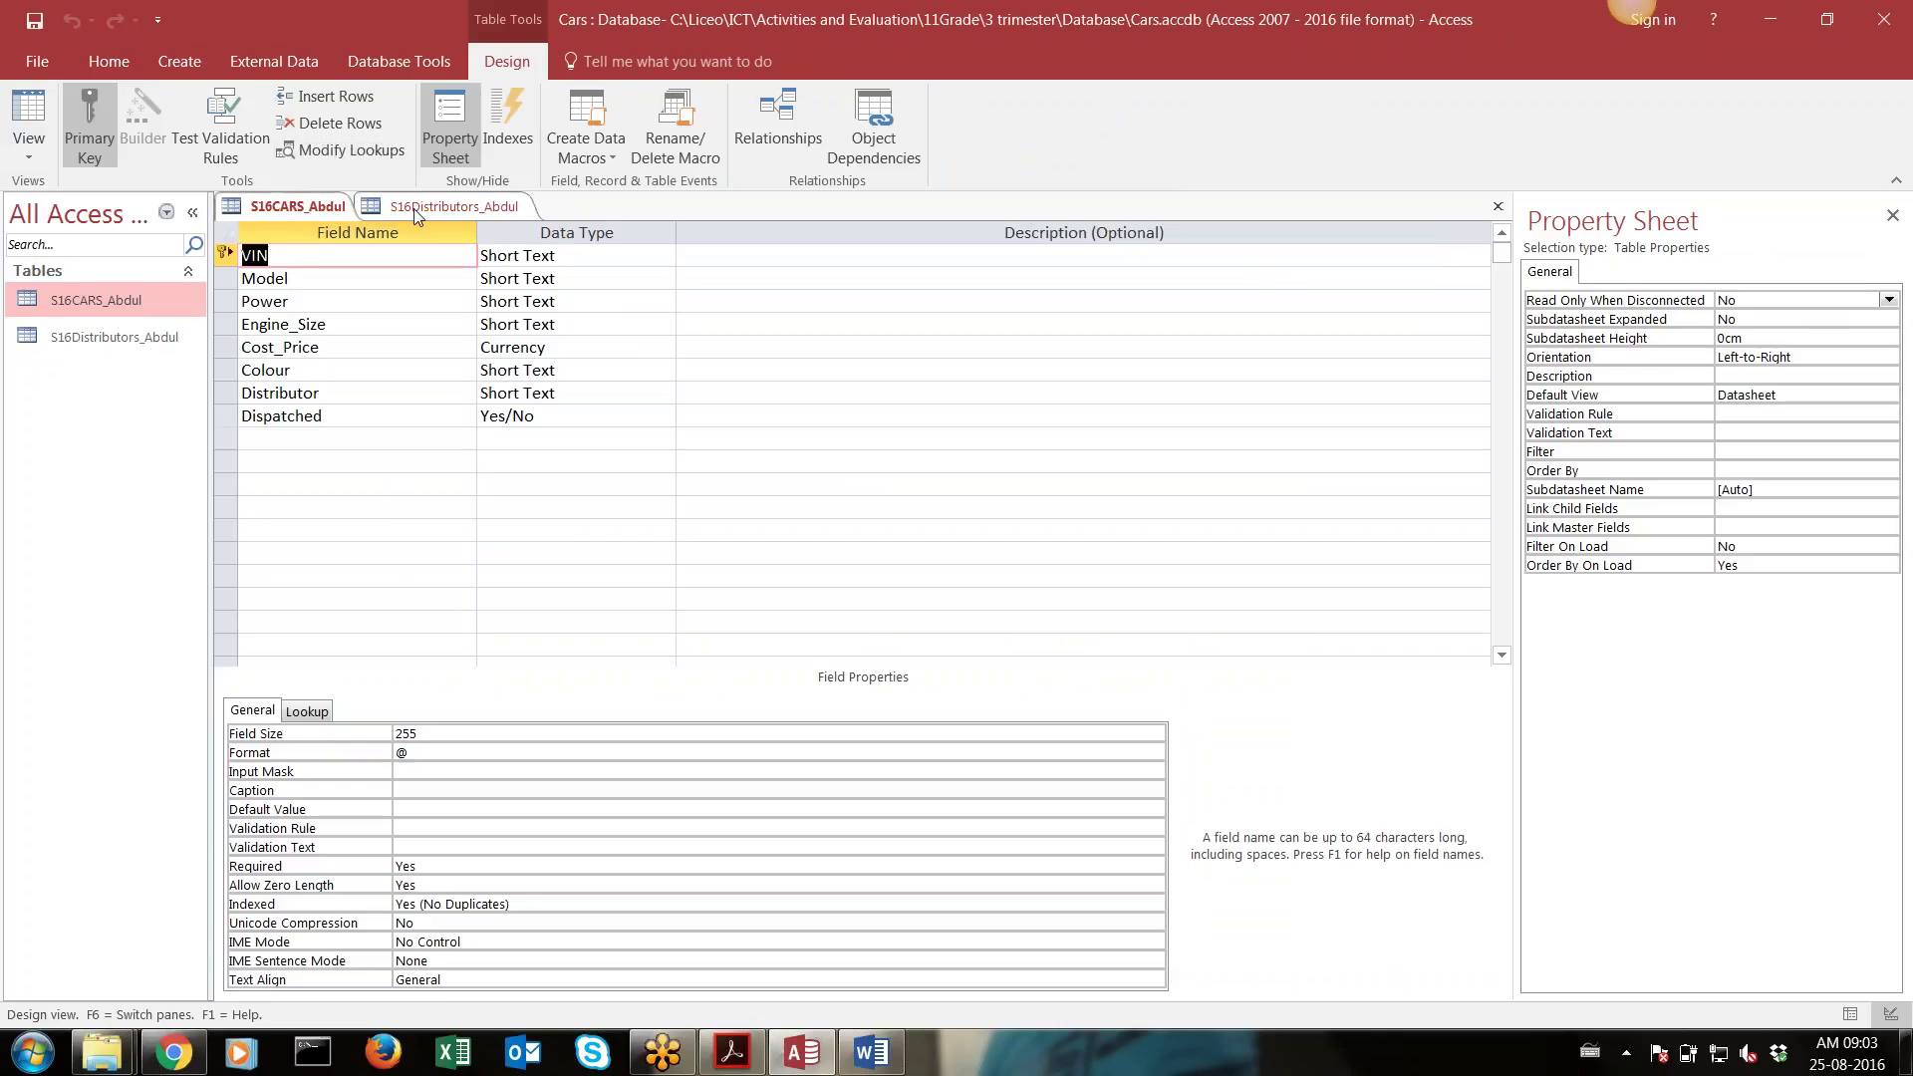
Switch to the Evidence Document Cars file in Word and paste the screenshot of the cars table's design
key("alt+Tab")
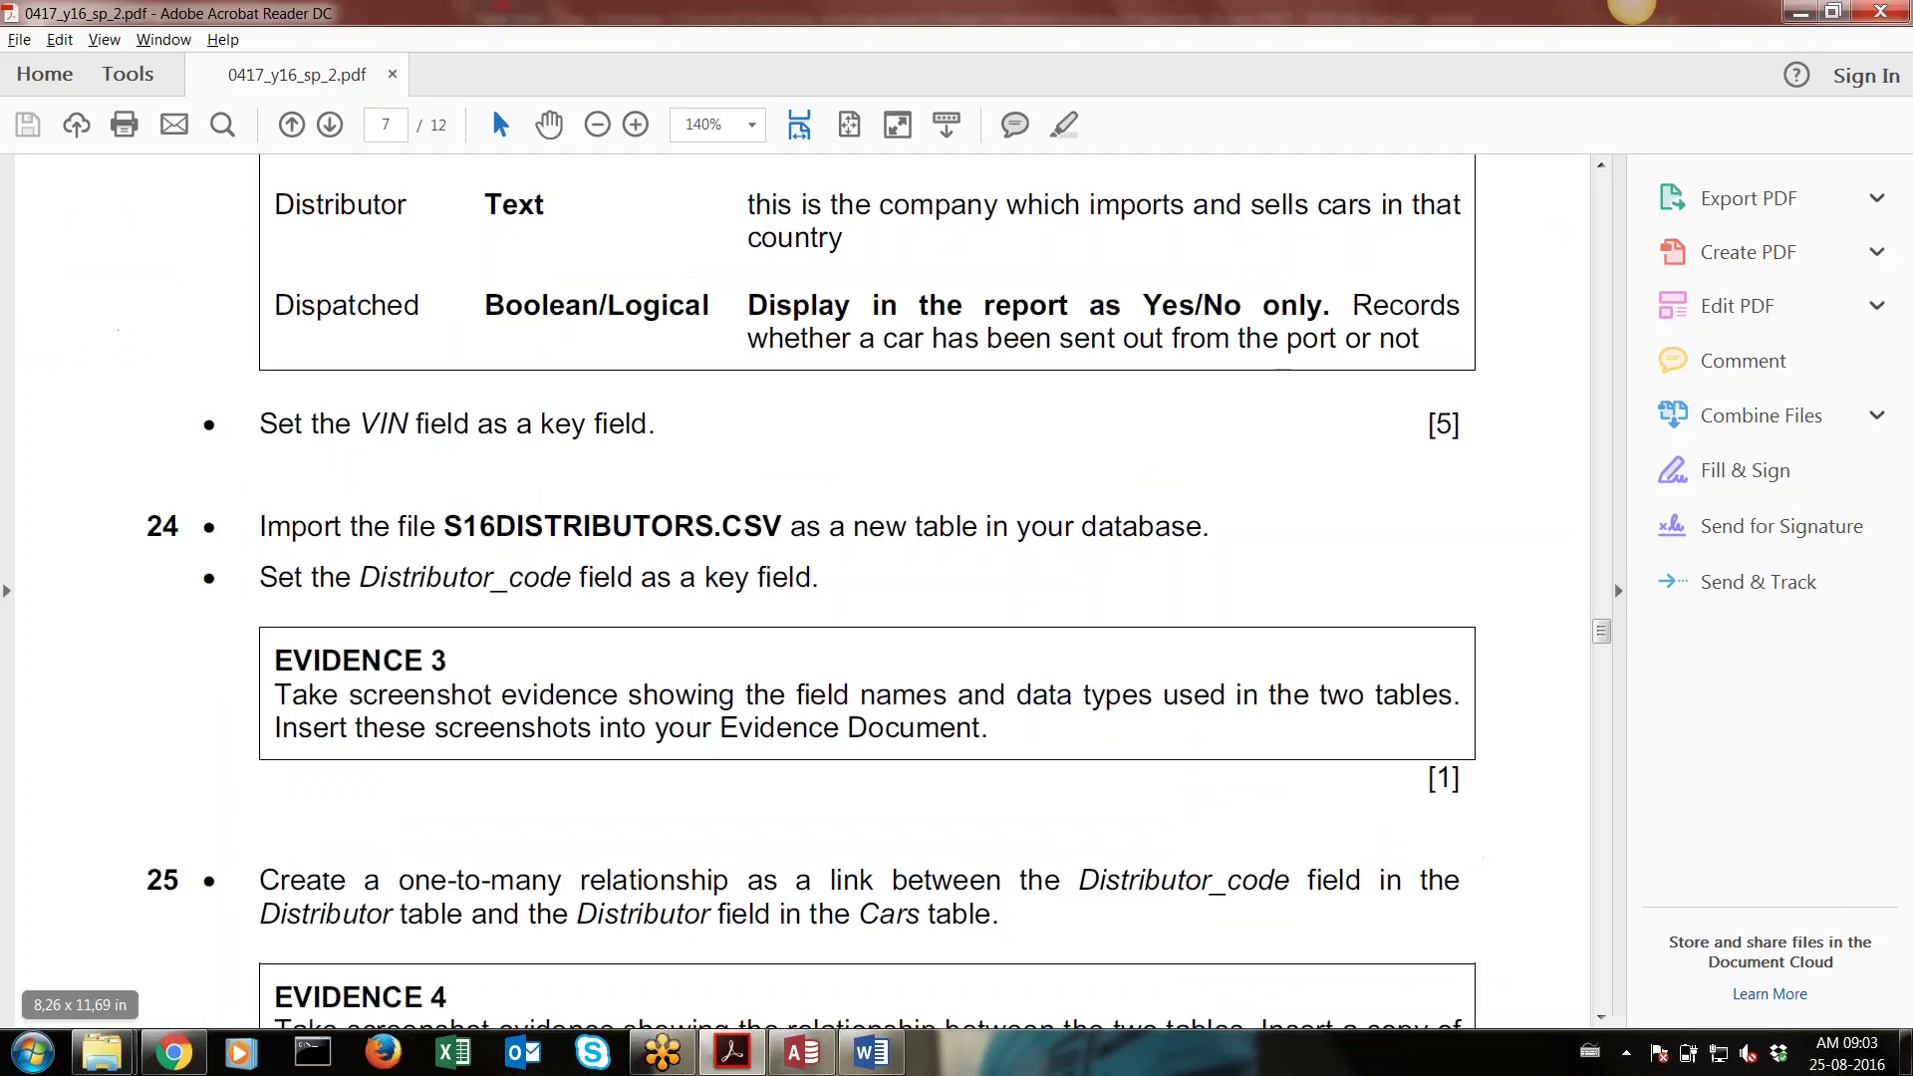
left_click(862, 1065)
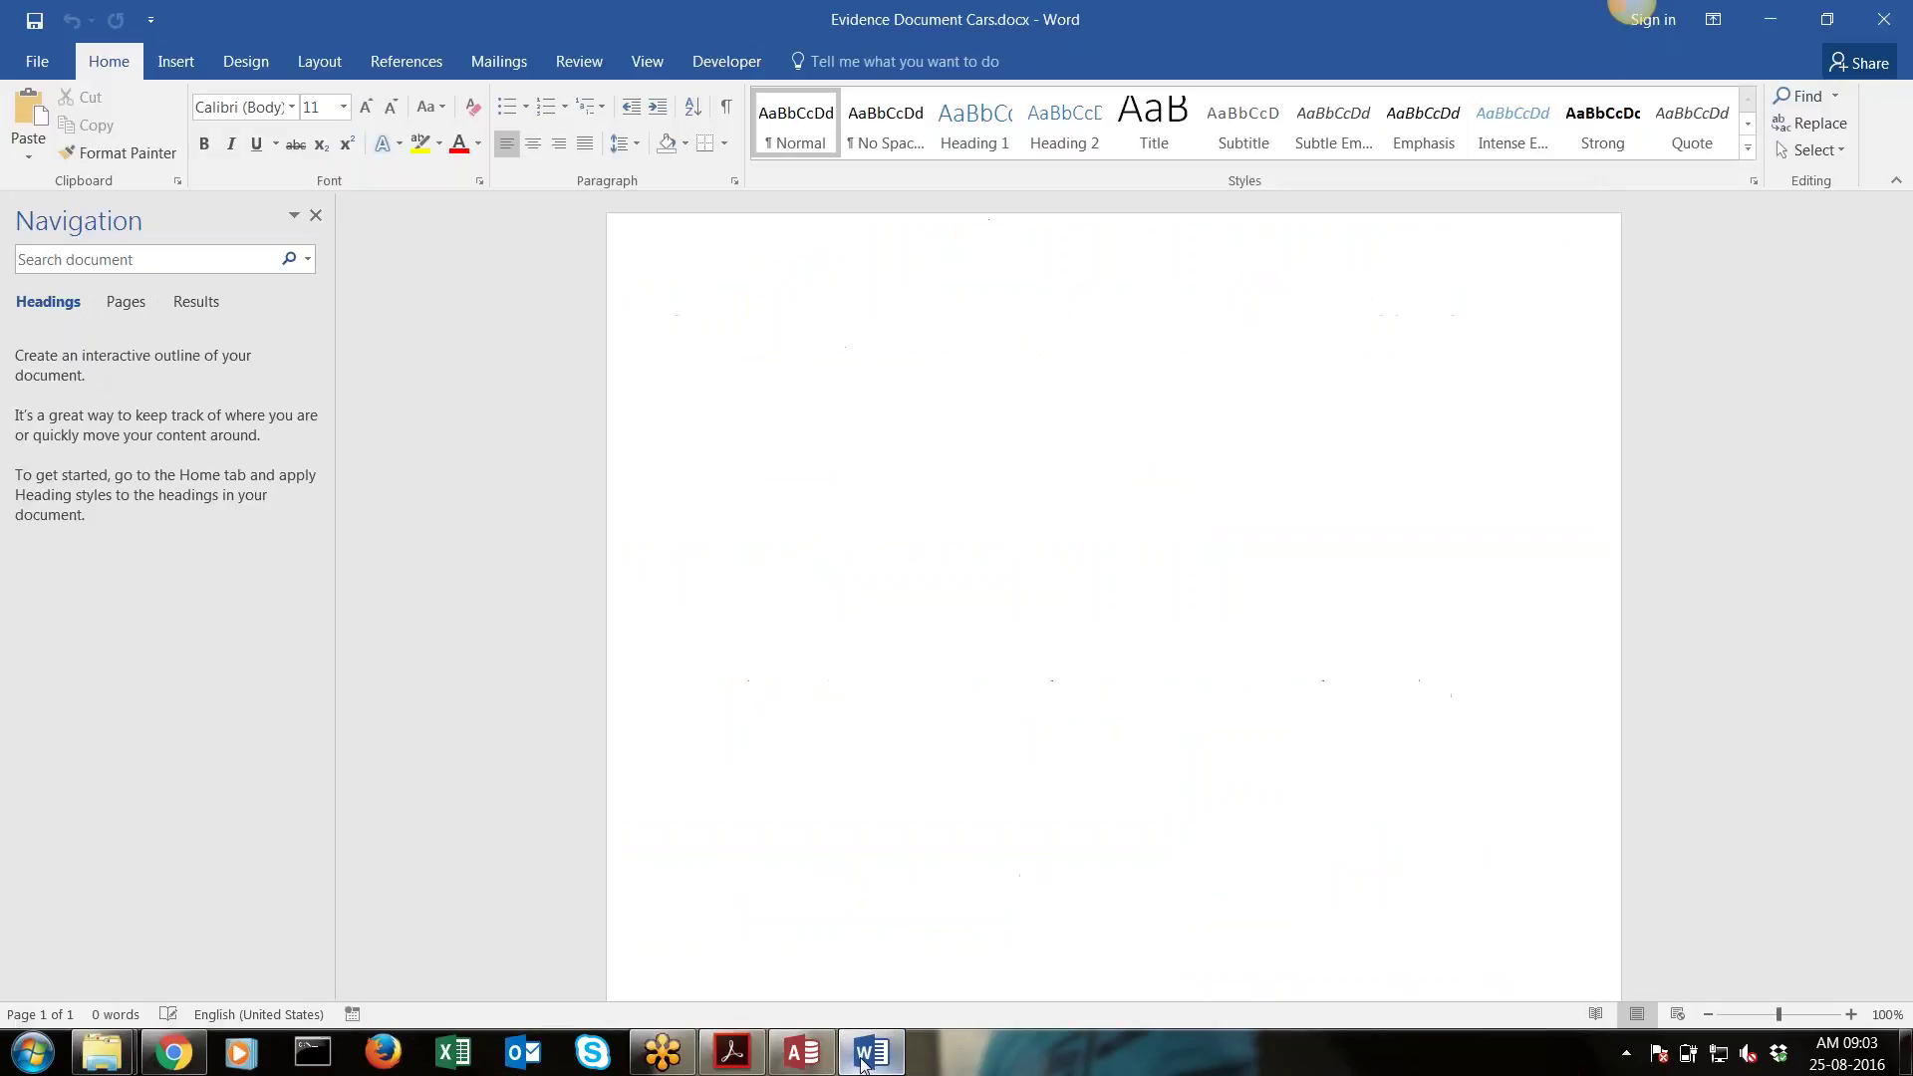
left_click(800, 855)
type("v")
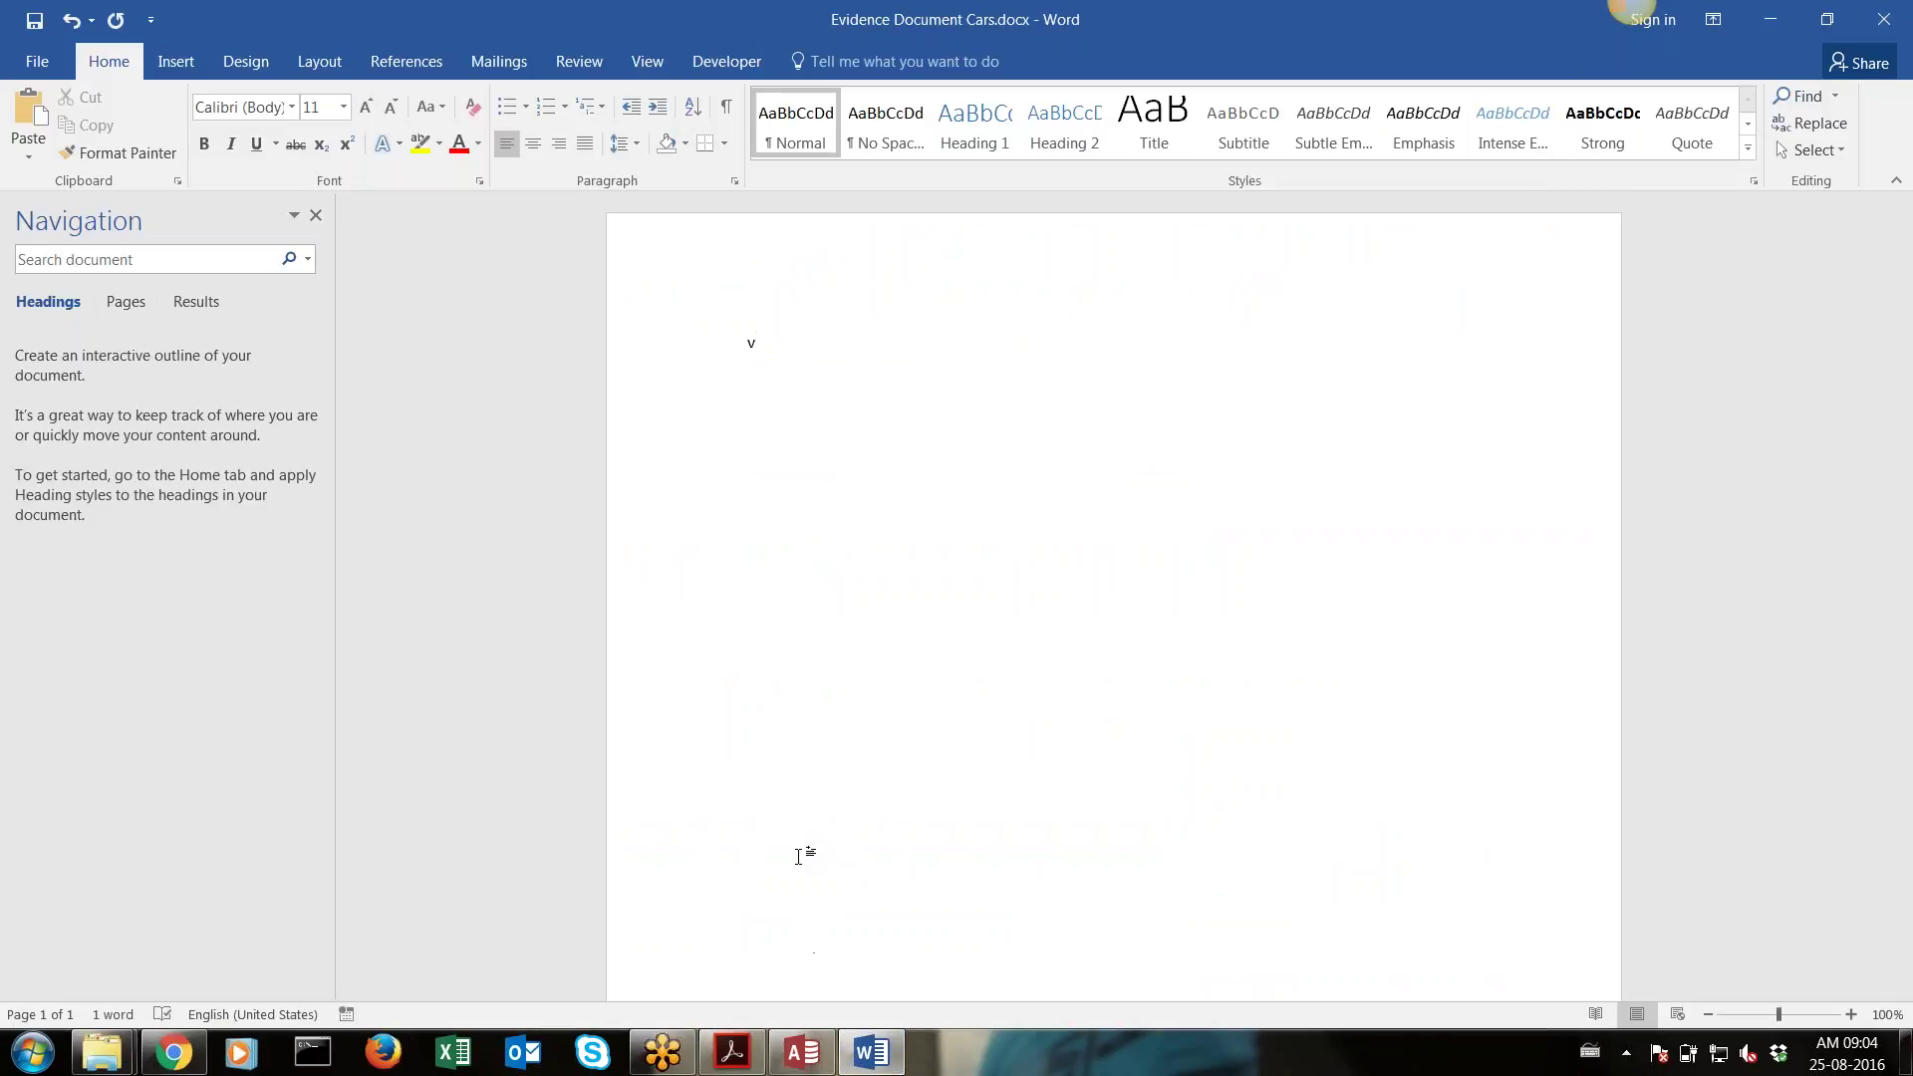
key("BackSpace")
key("ctrl+v")
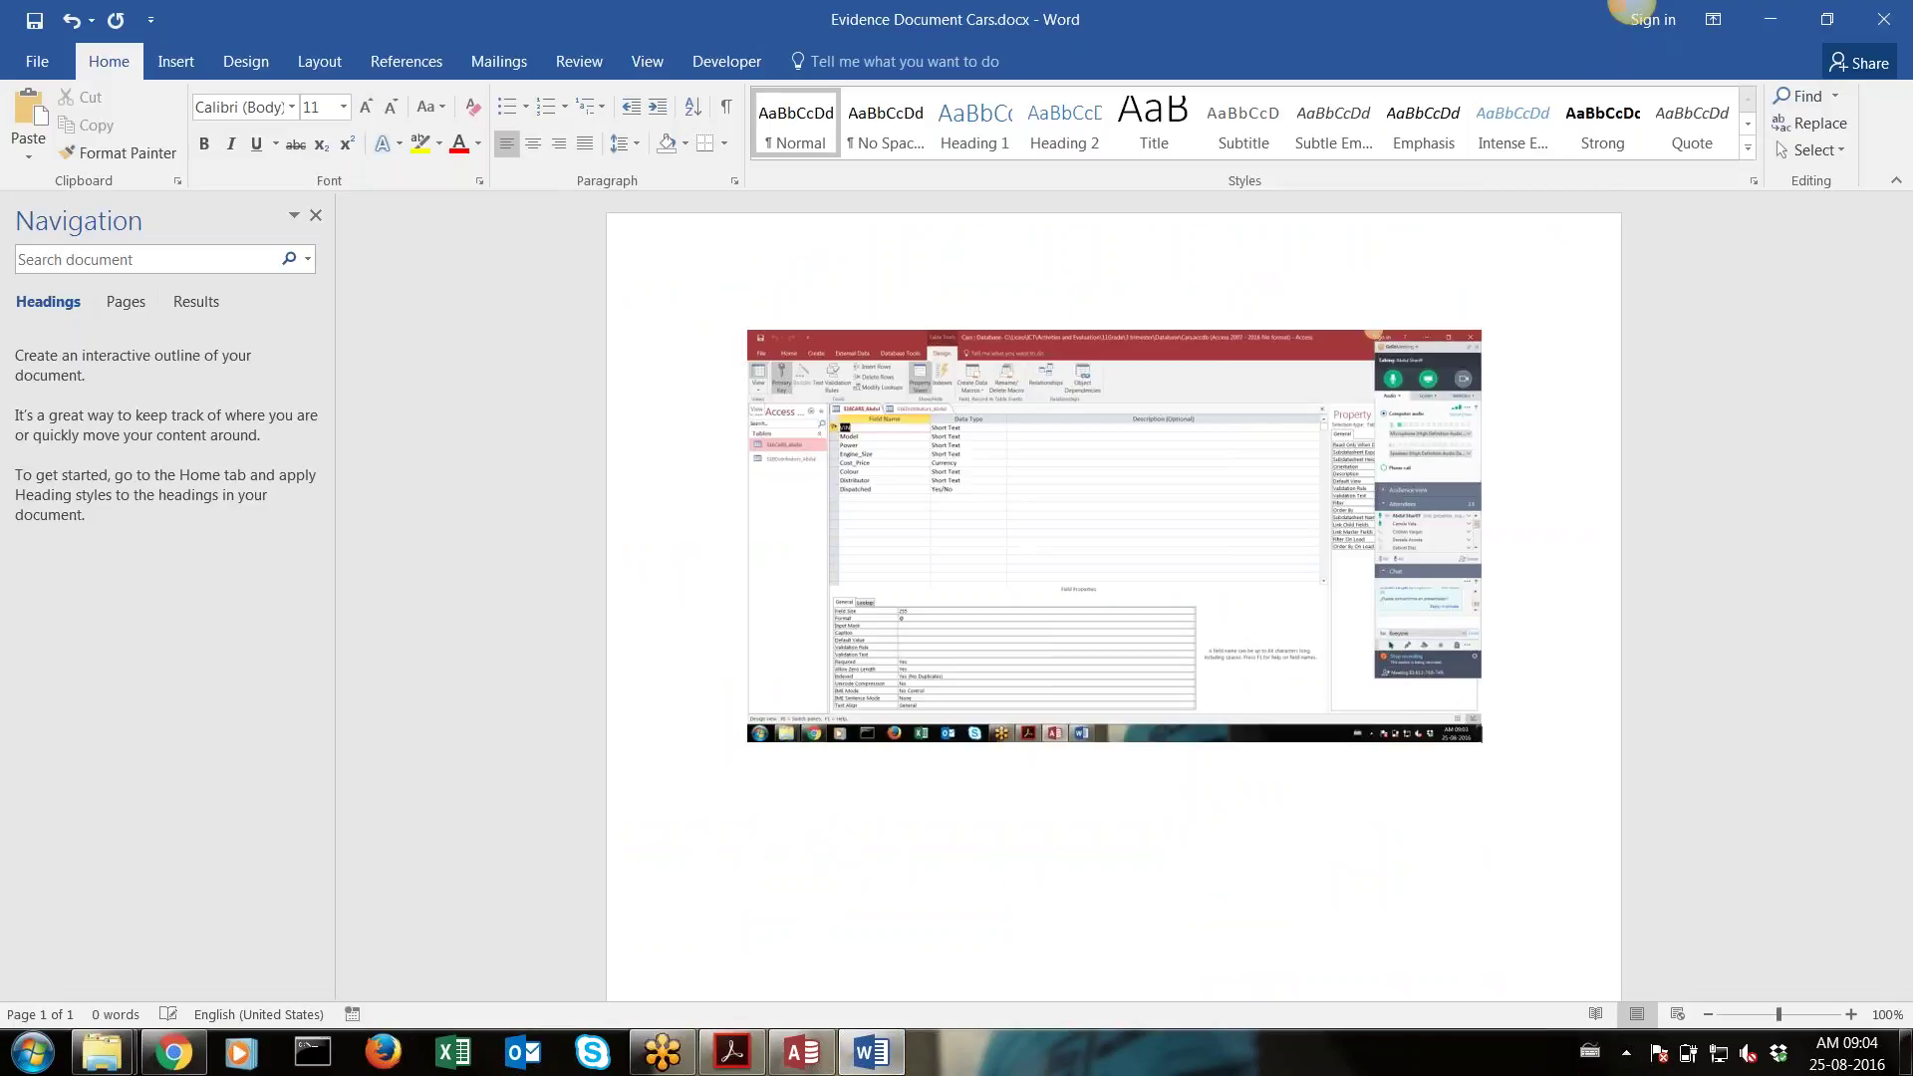
Return to Access and show the distributors table in Design View with its field names and data types
key("alt+Tab")
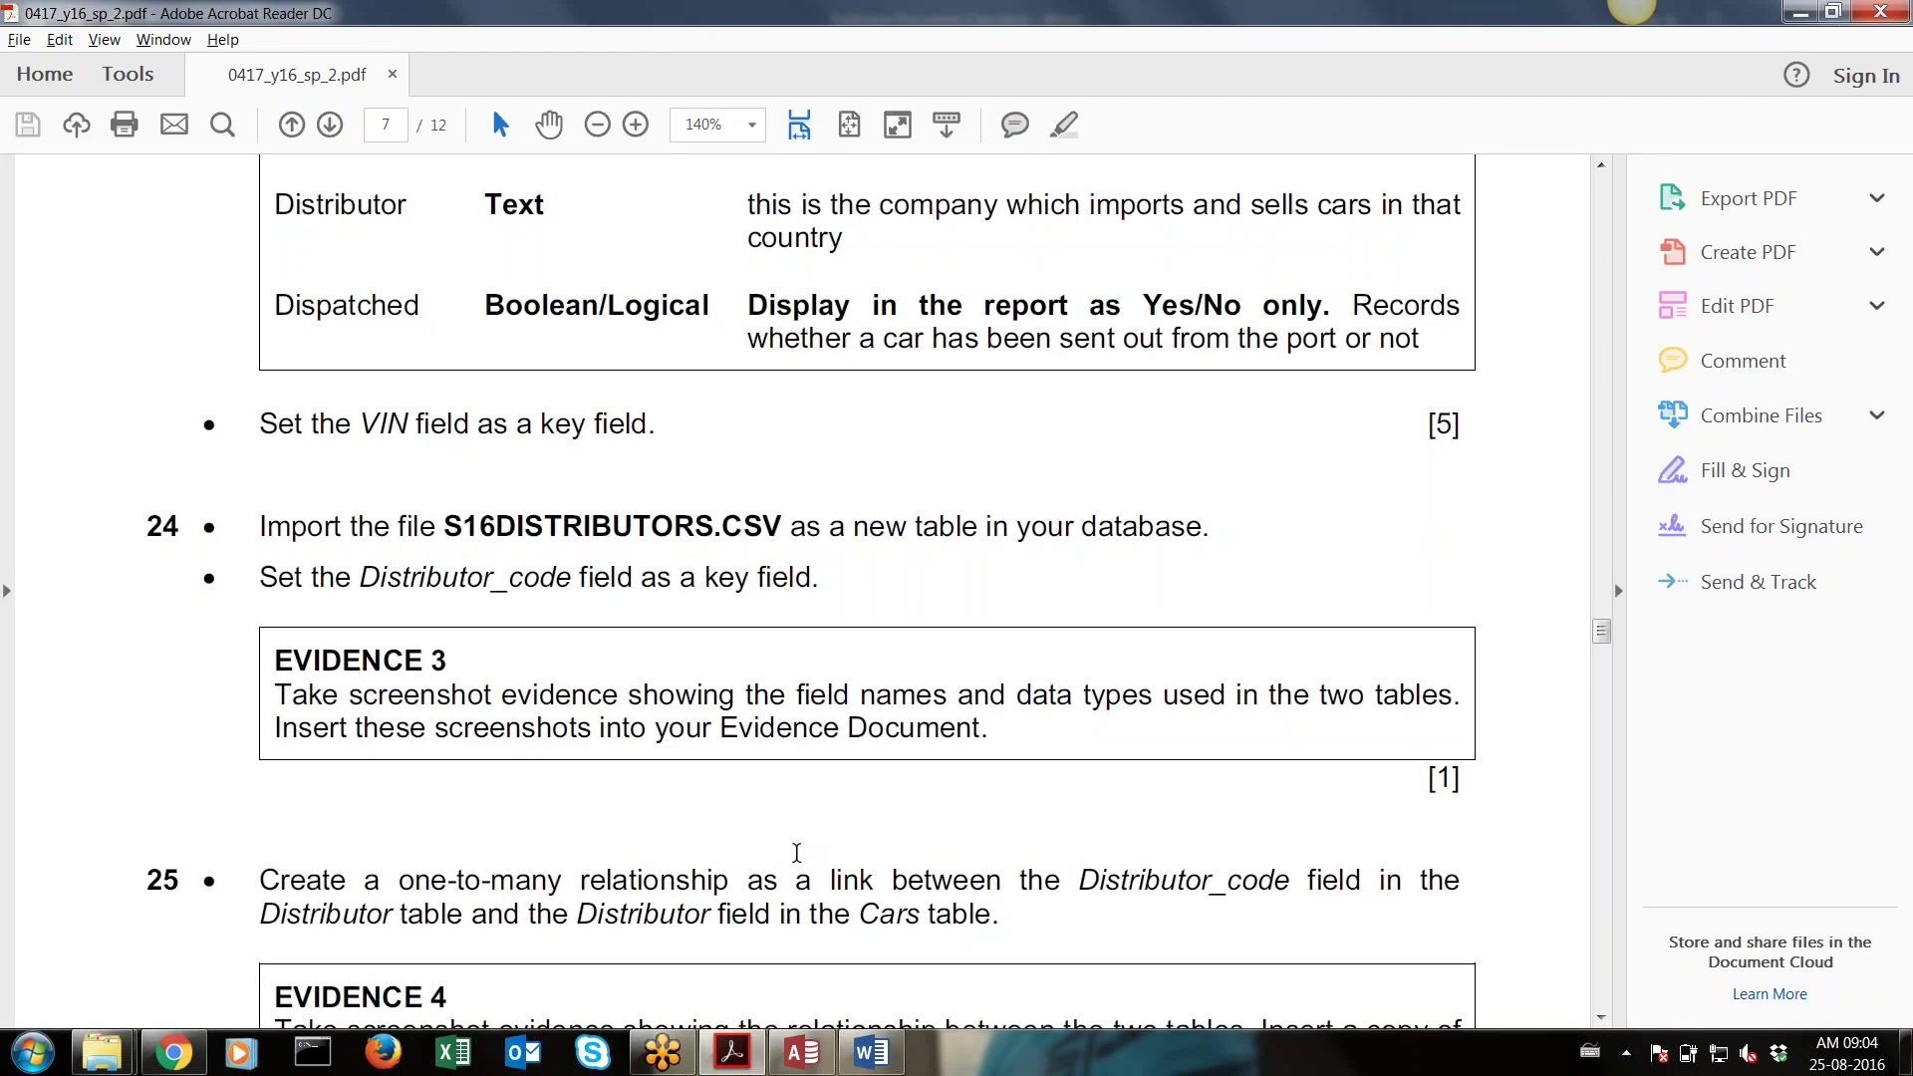
key("alt+Tab")
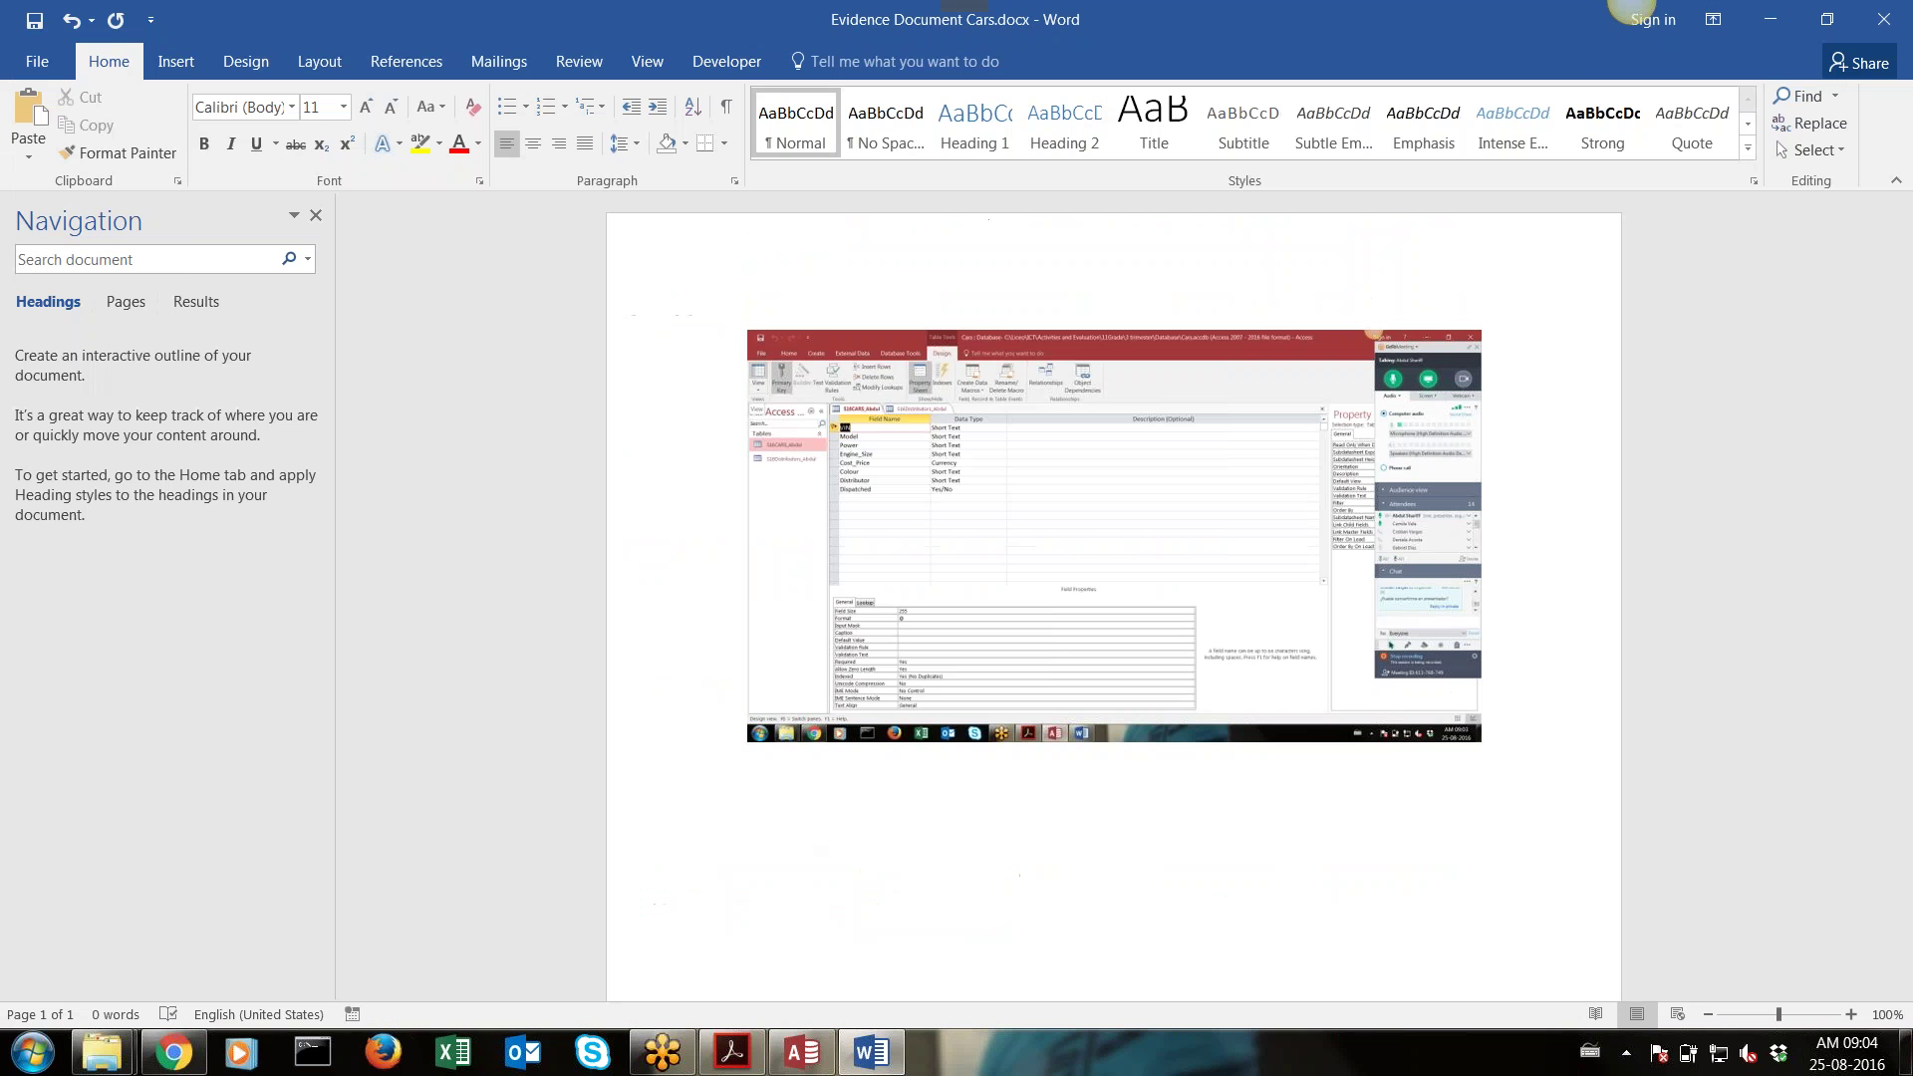
left_click(805, 1066)
double_click(92, 337)
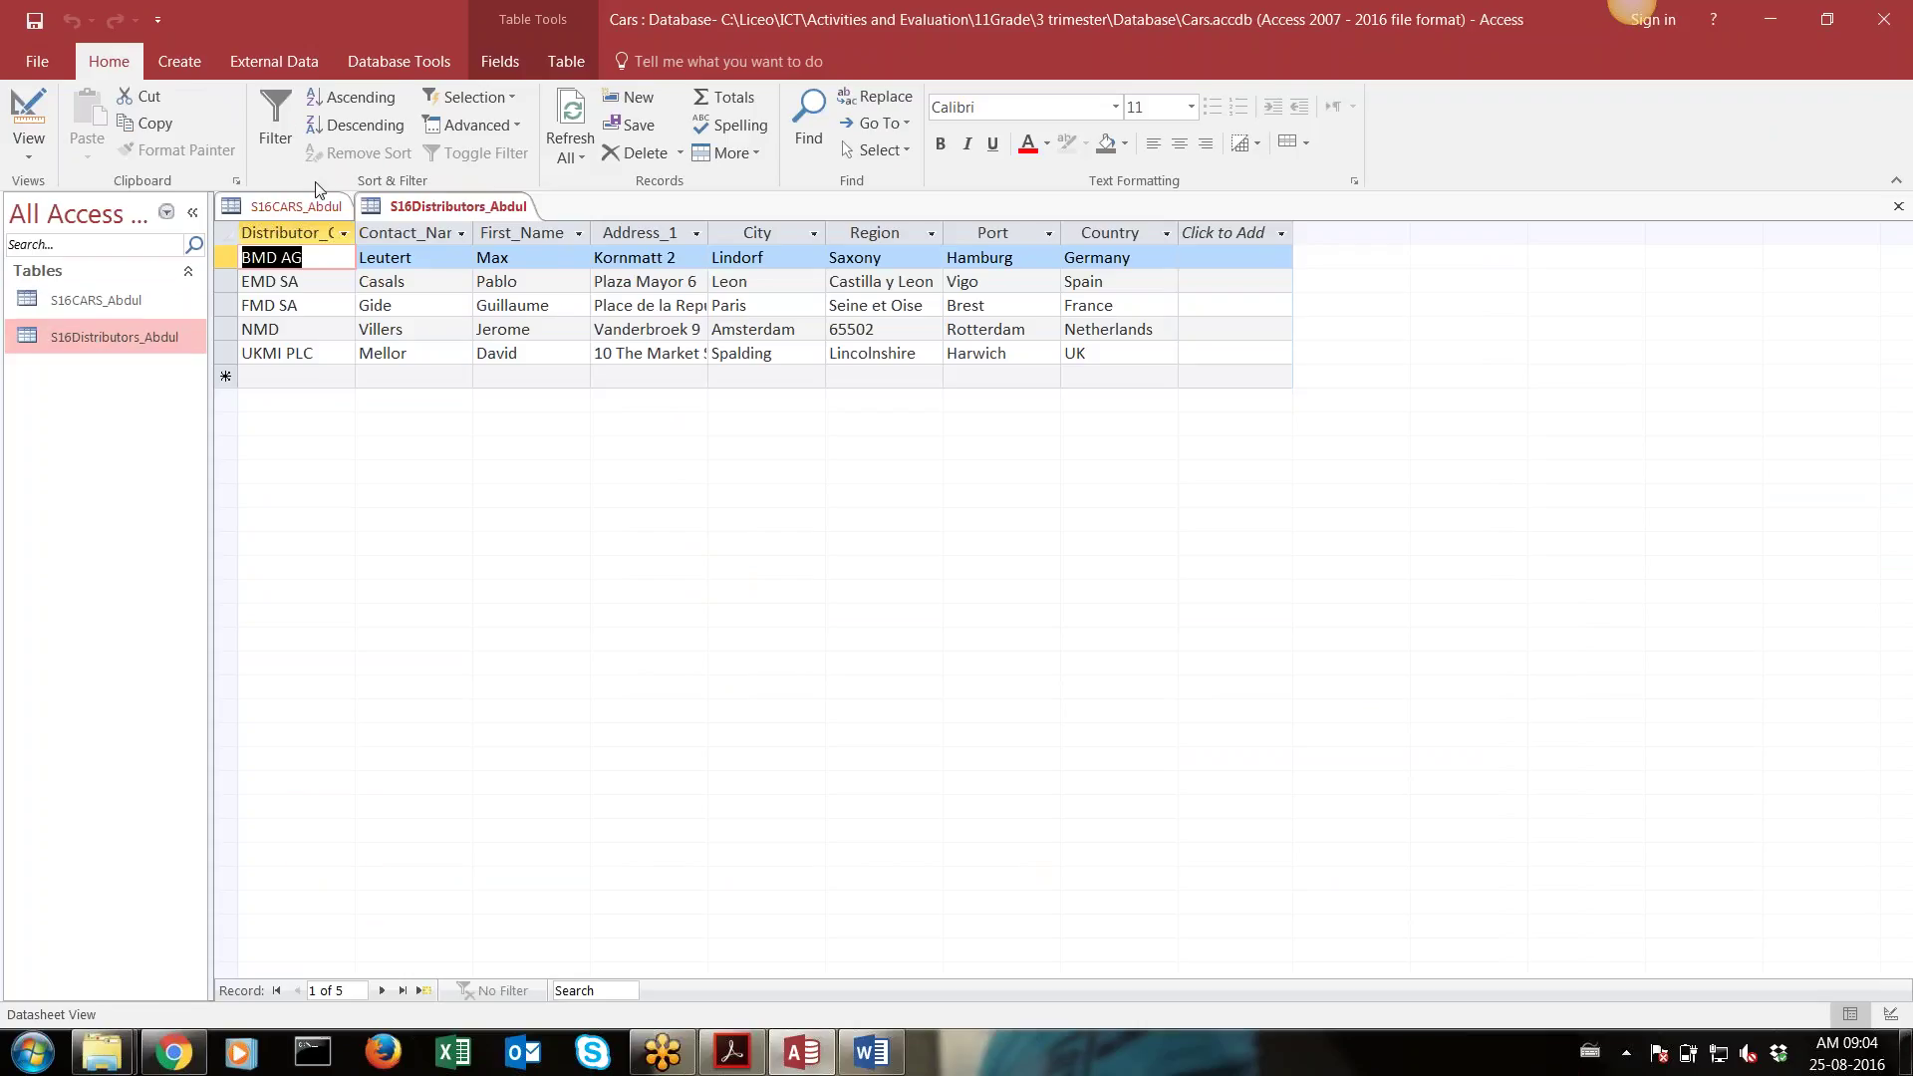
left_click(38, 105)
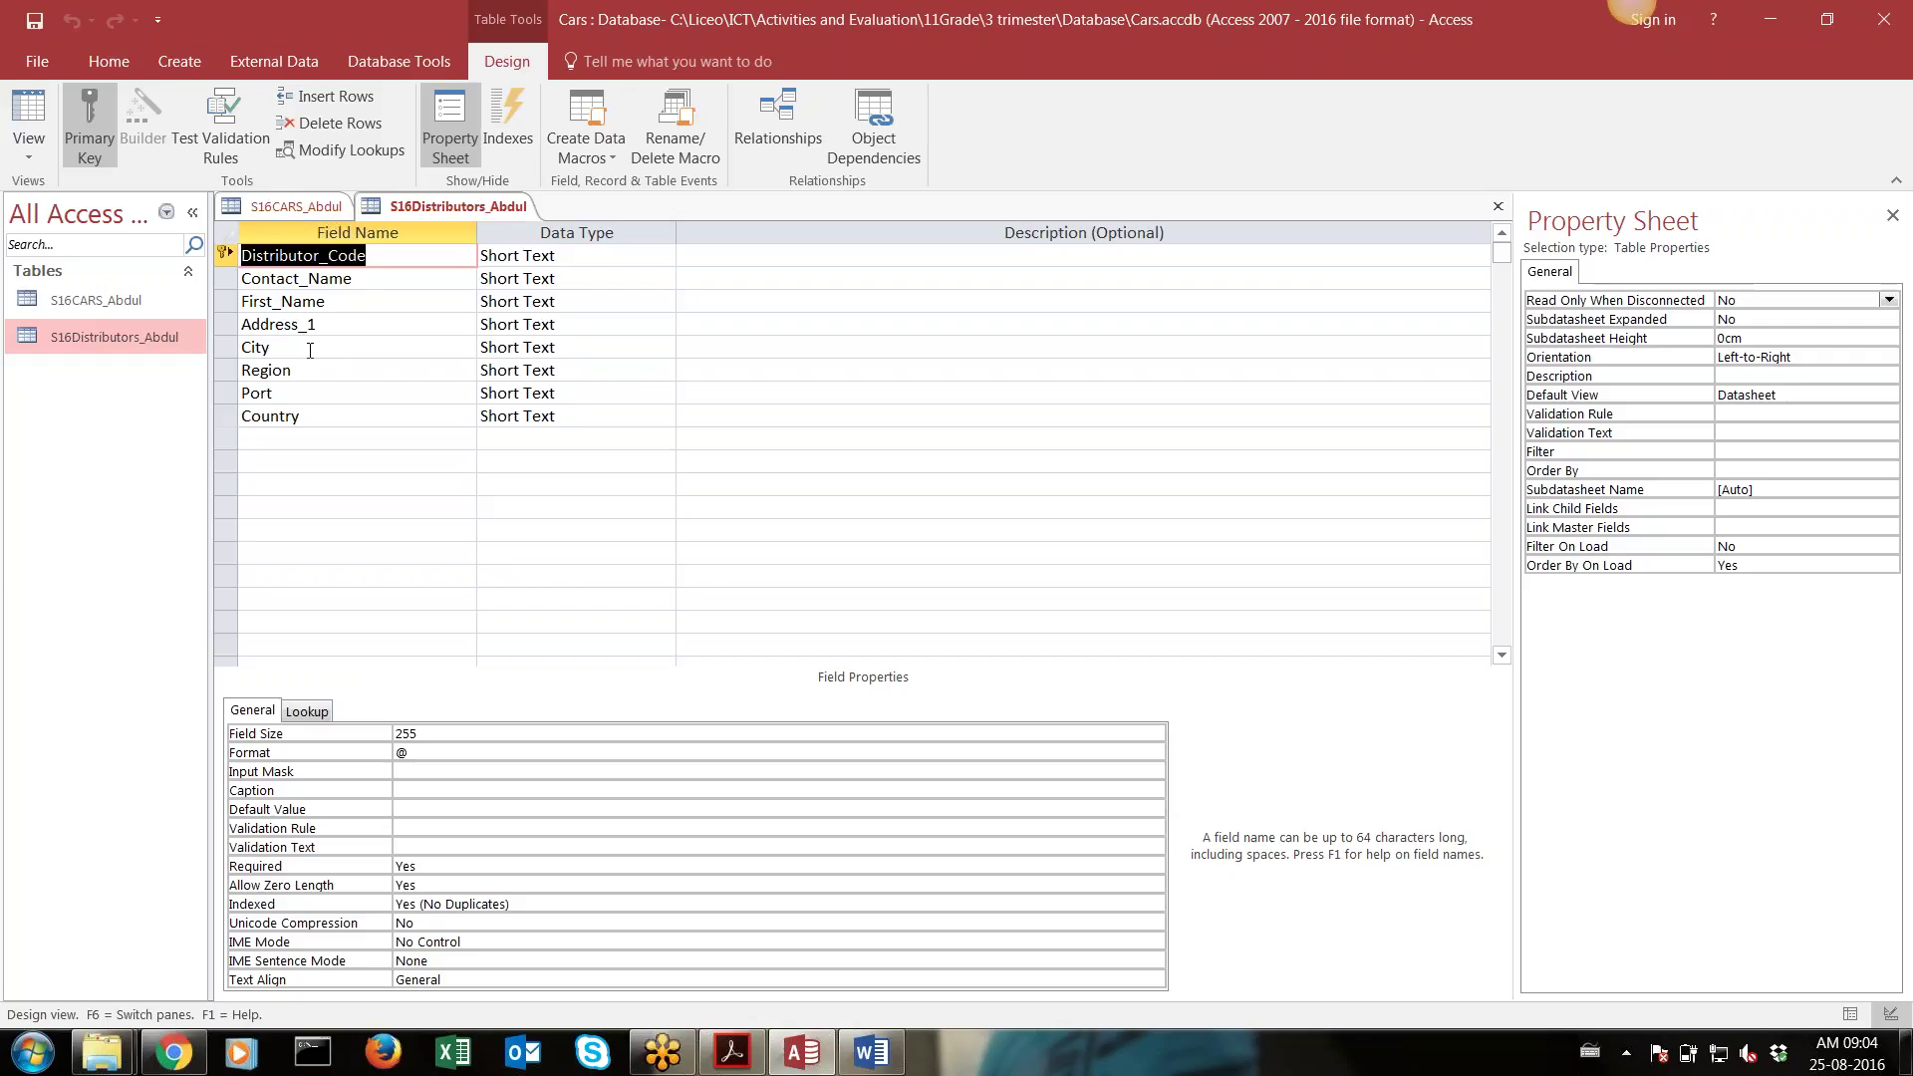
Paste the screenshot of the distributors table's design on a new line below the cars screenshot in the Word evidence document
key("alt+Tab")
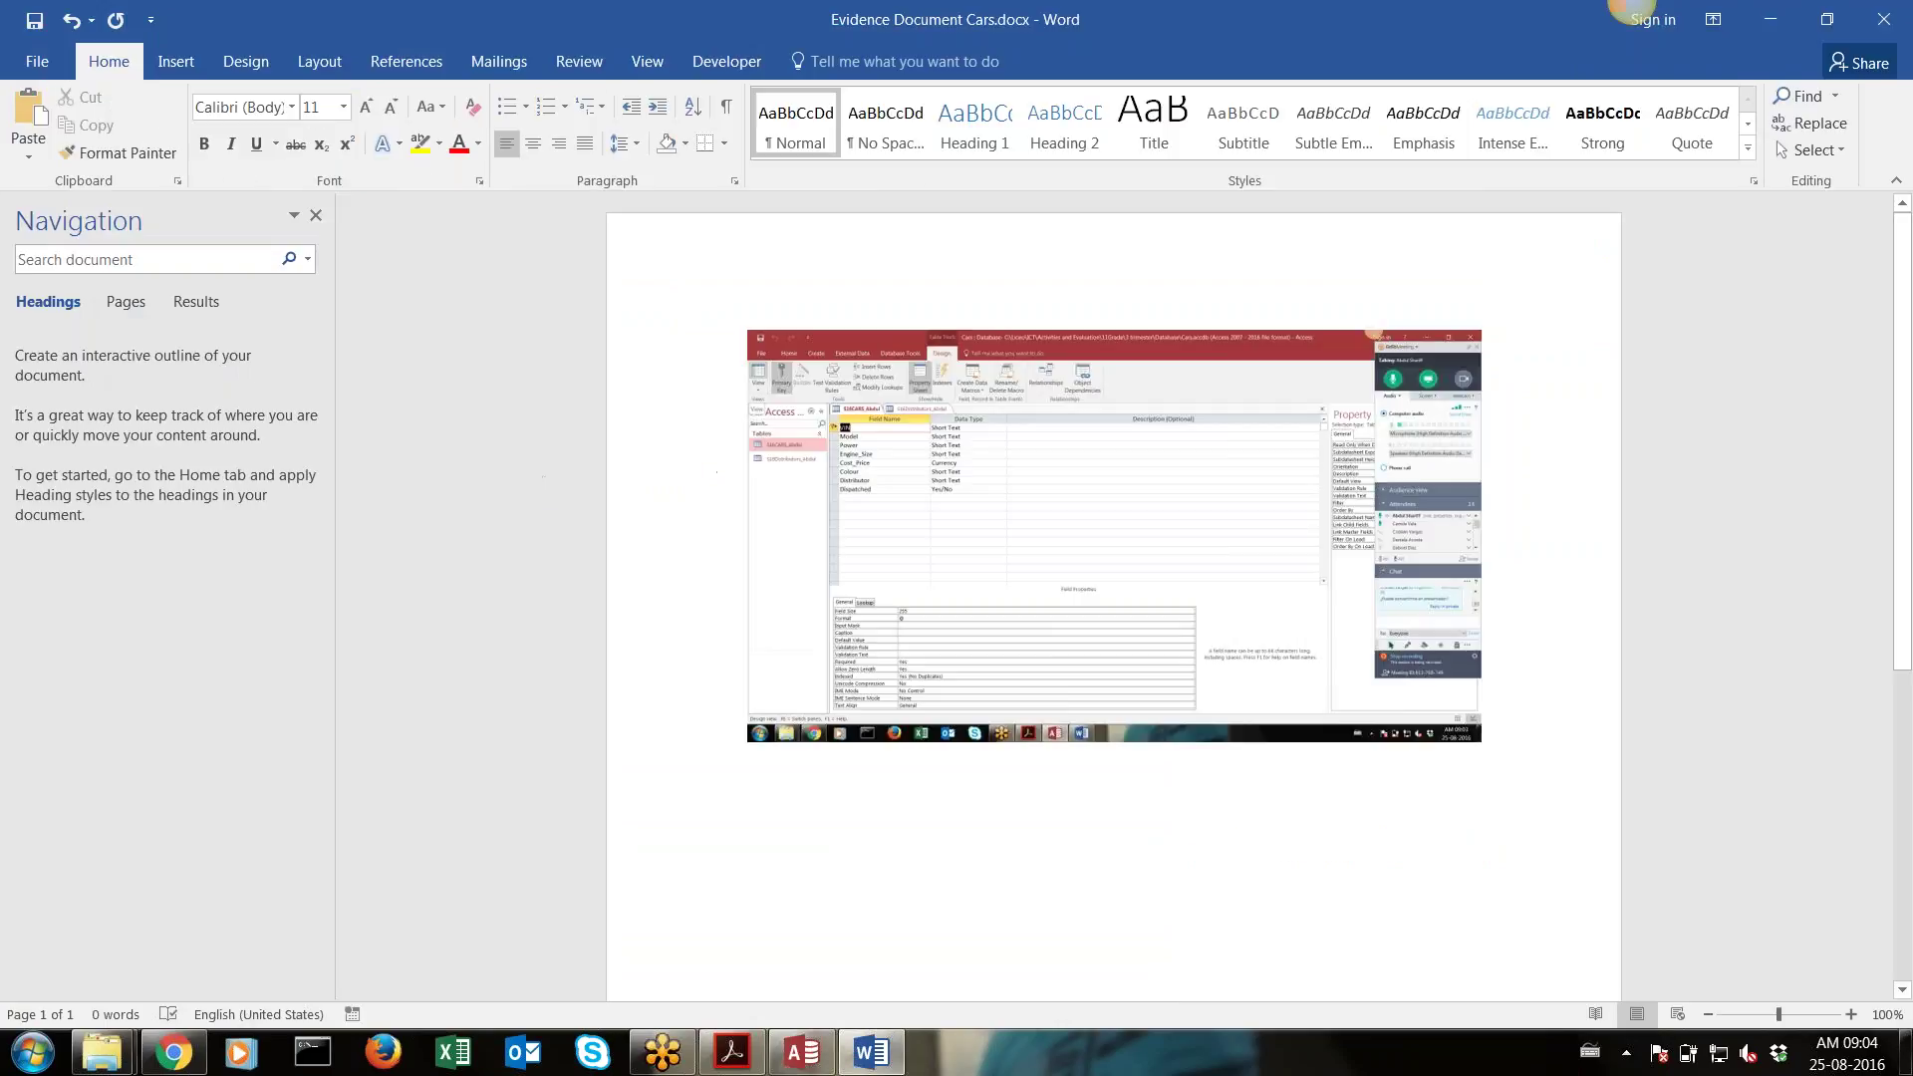
key("Return")
key("ctrl+v")
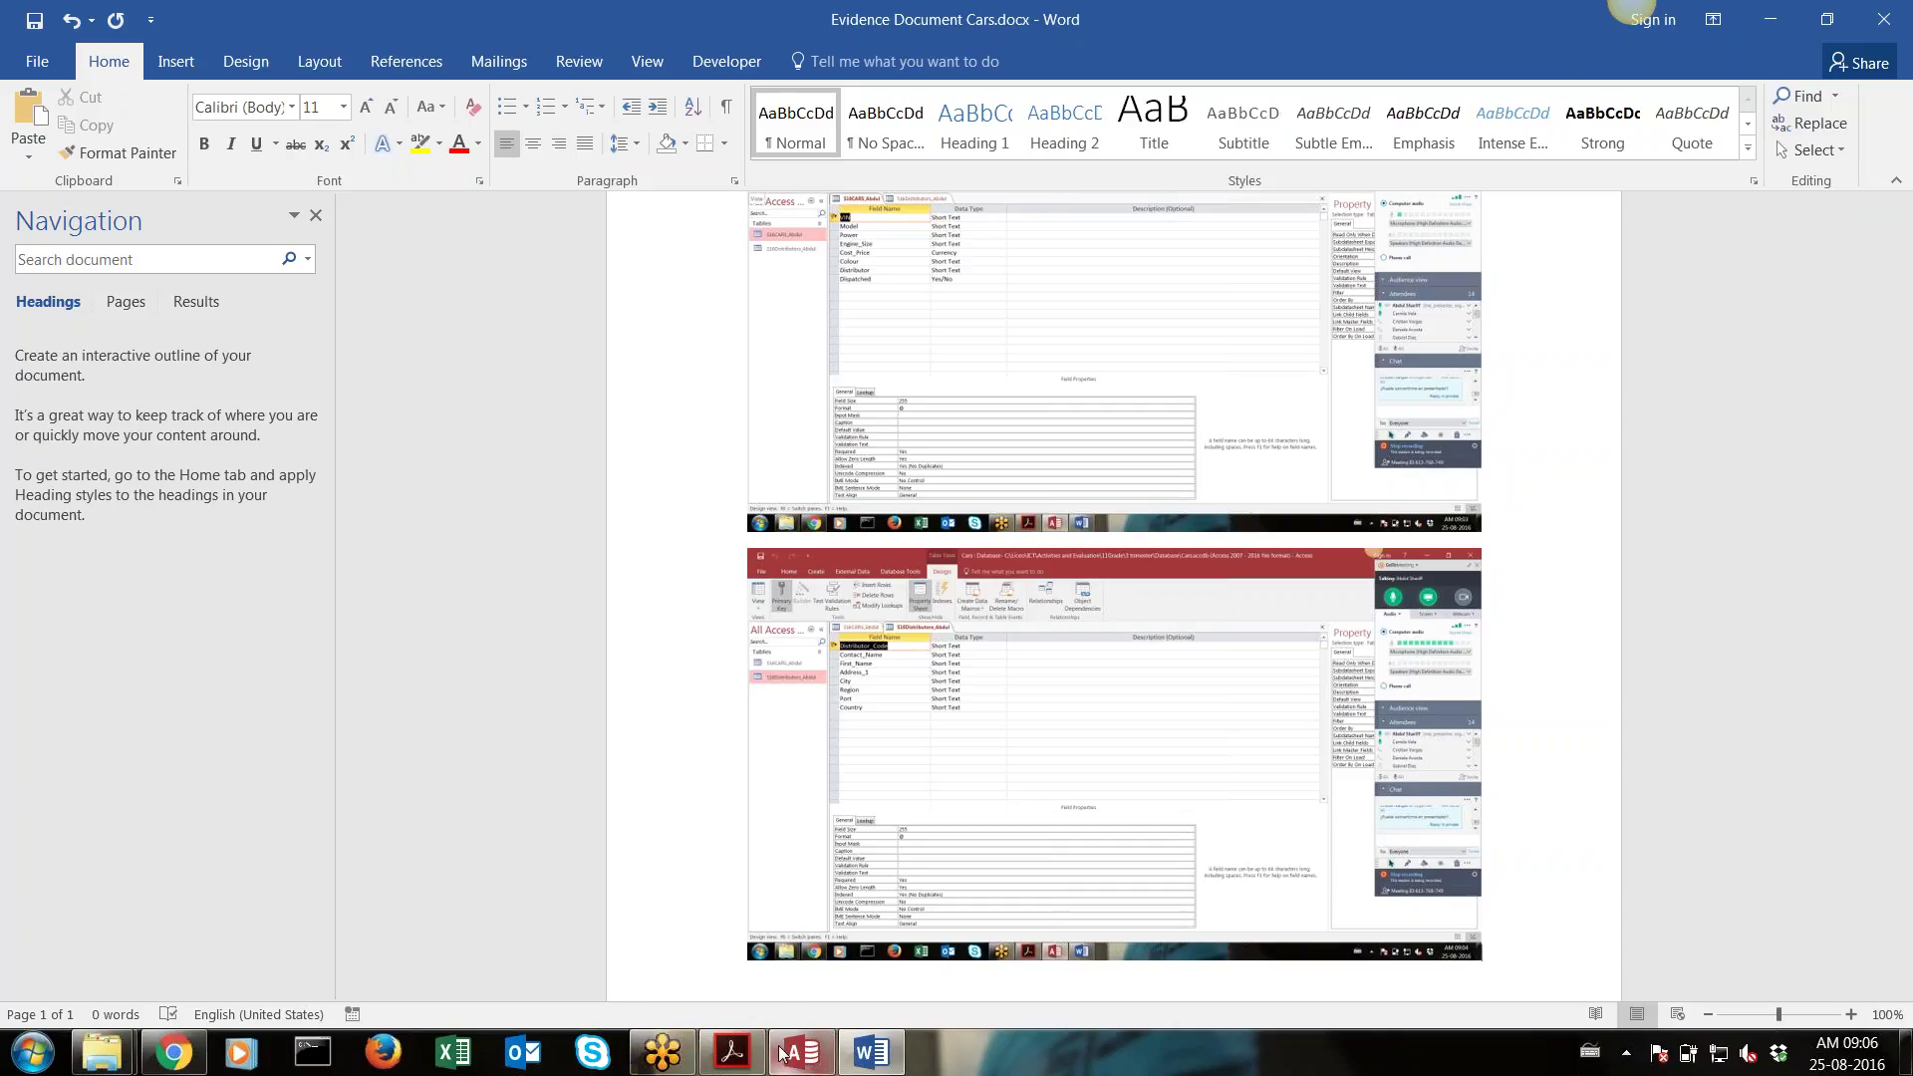
Read task 25 and the Evidence 4 requirement in the task PDF, and switch back to the Access database
left_click(732, 1052)
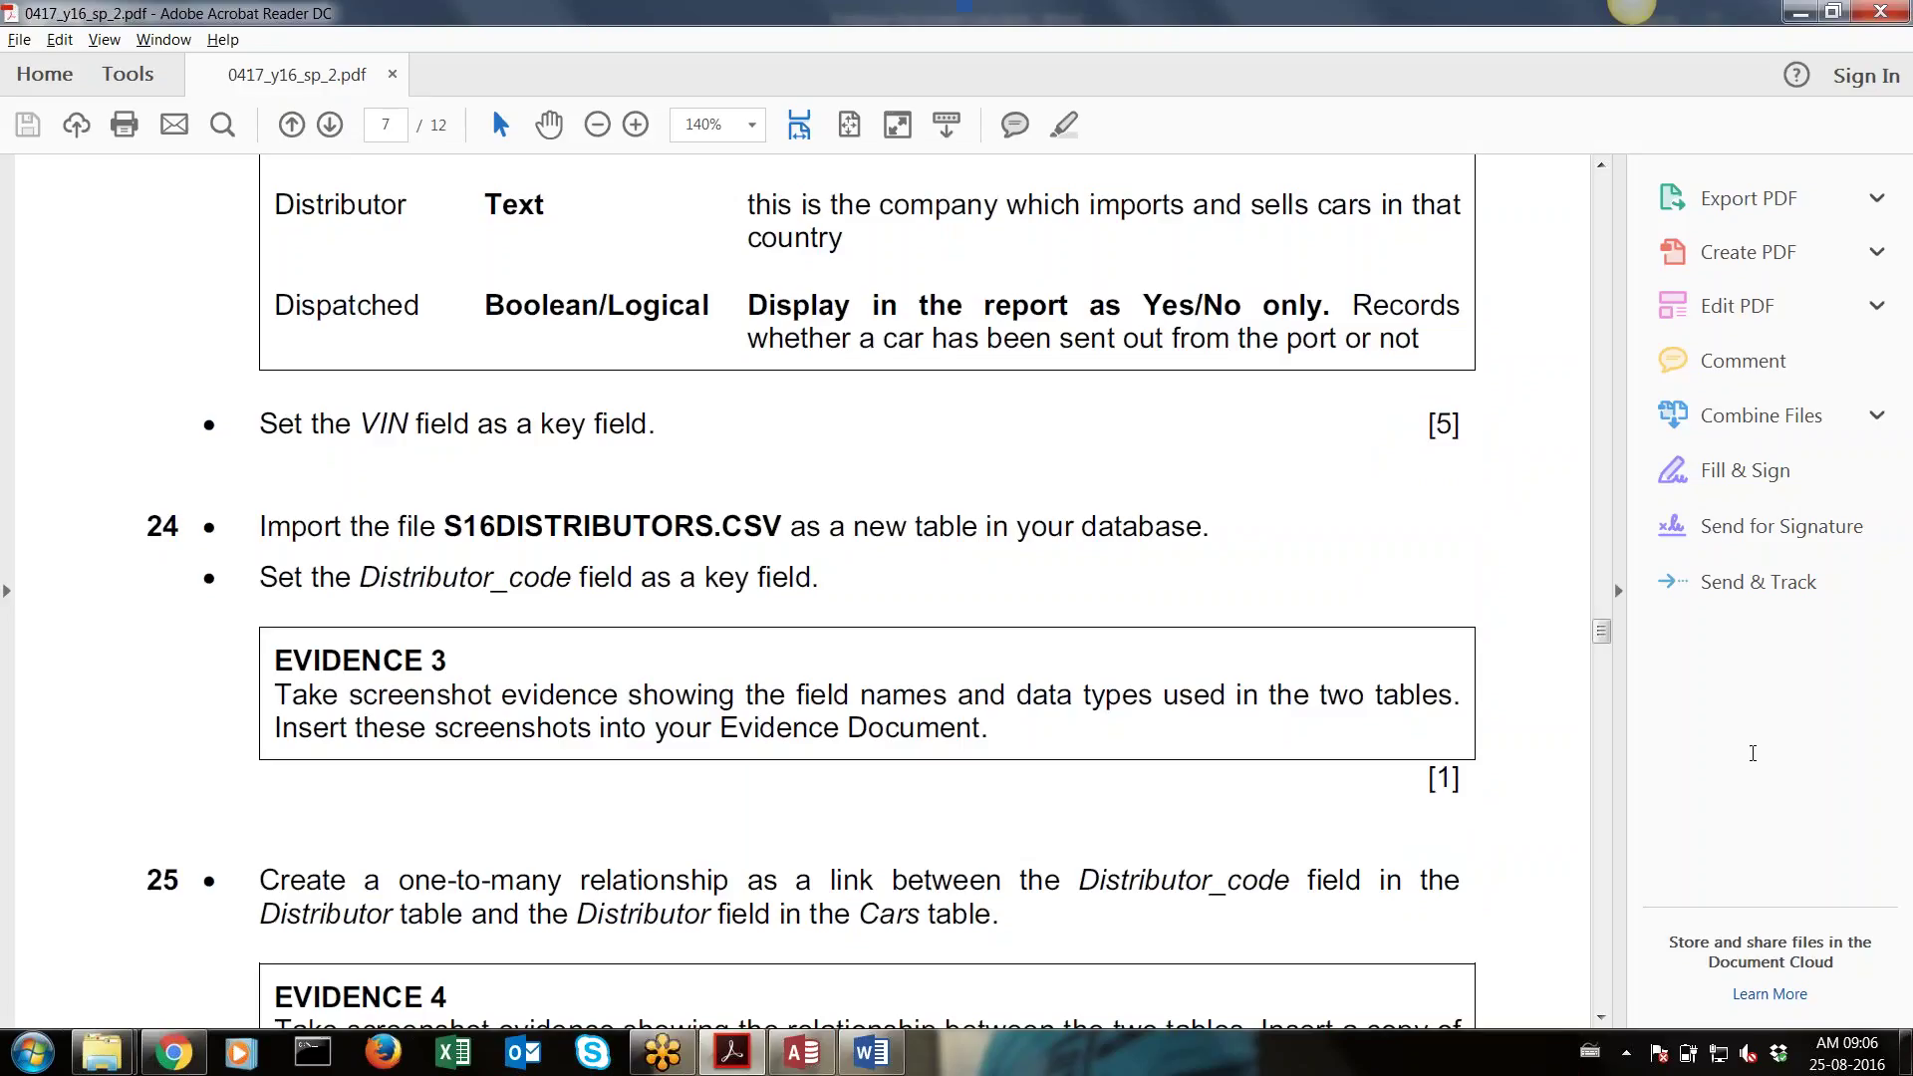
left_click(1603, 1017)
scroll(1603, 1017, "down", 5)
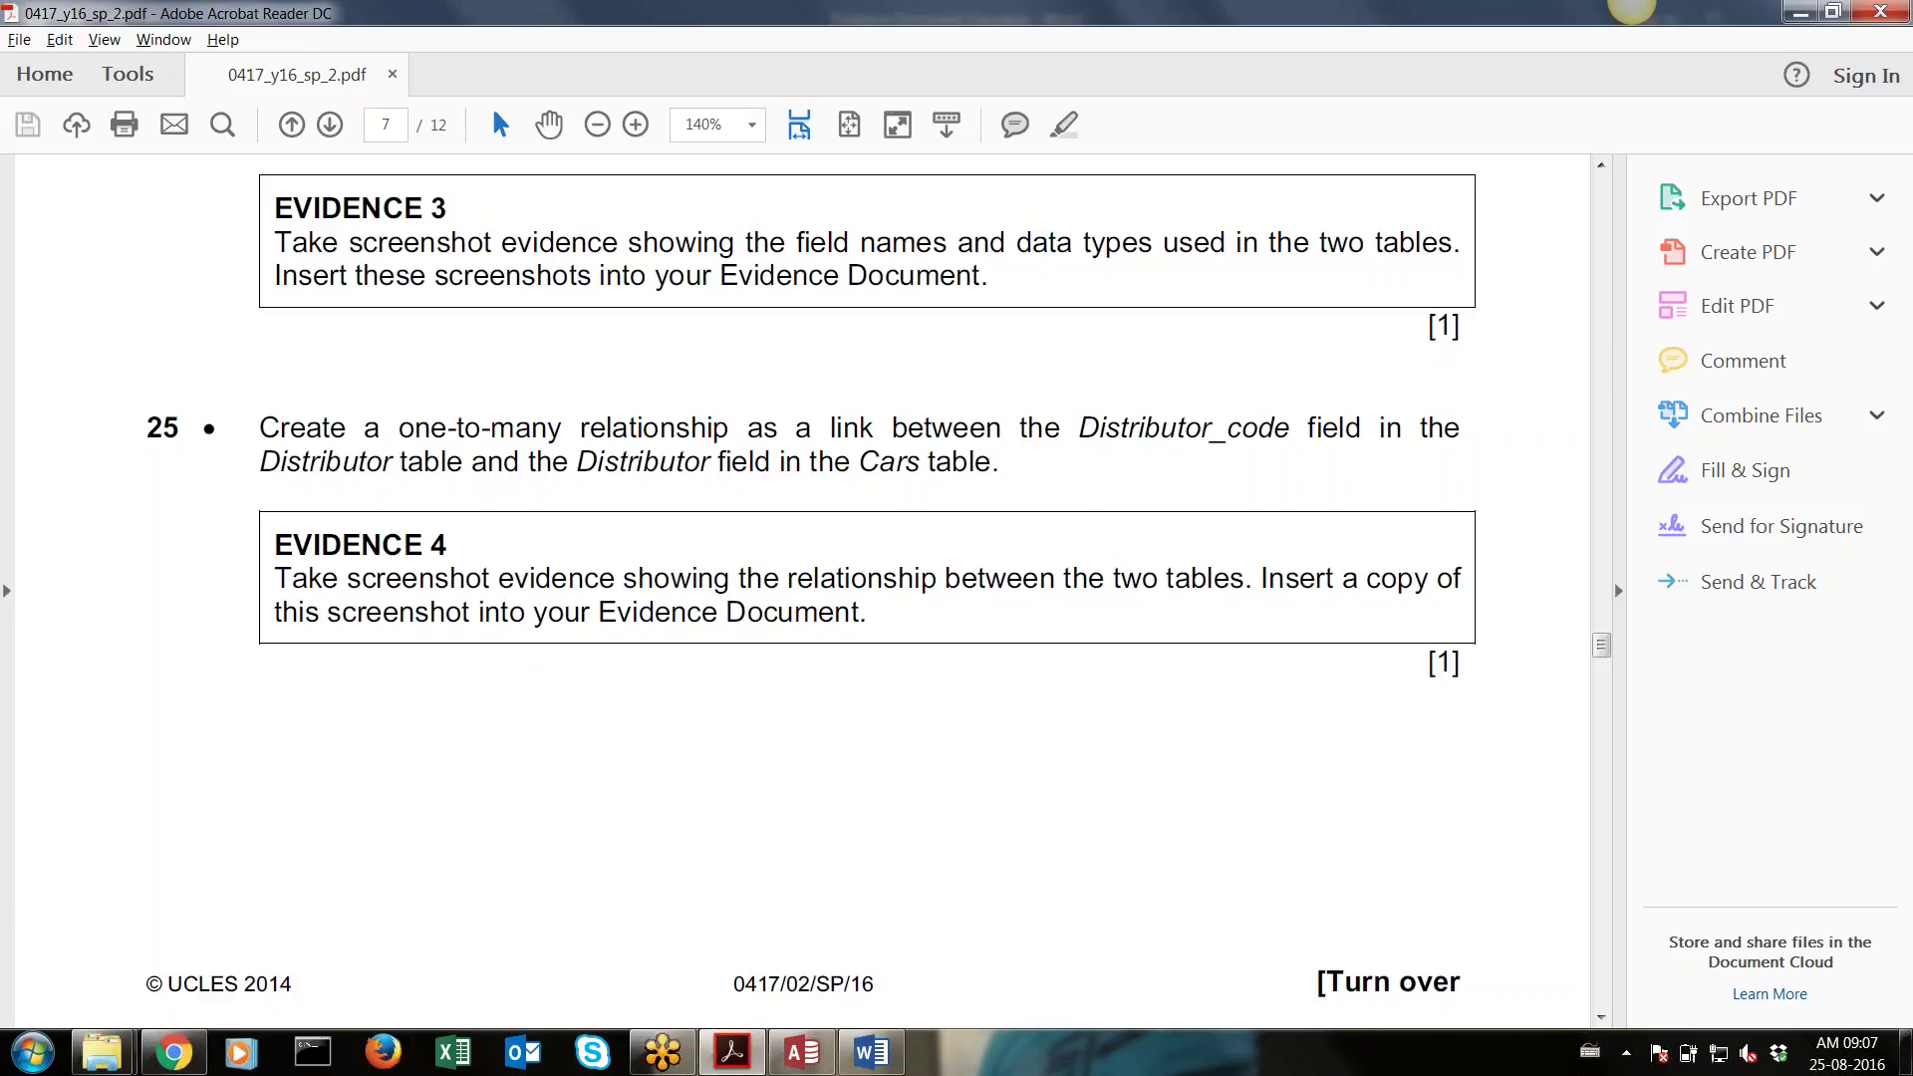
left_click(800, 1059)
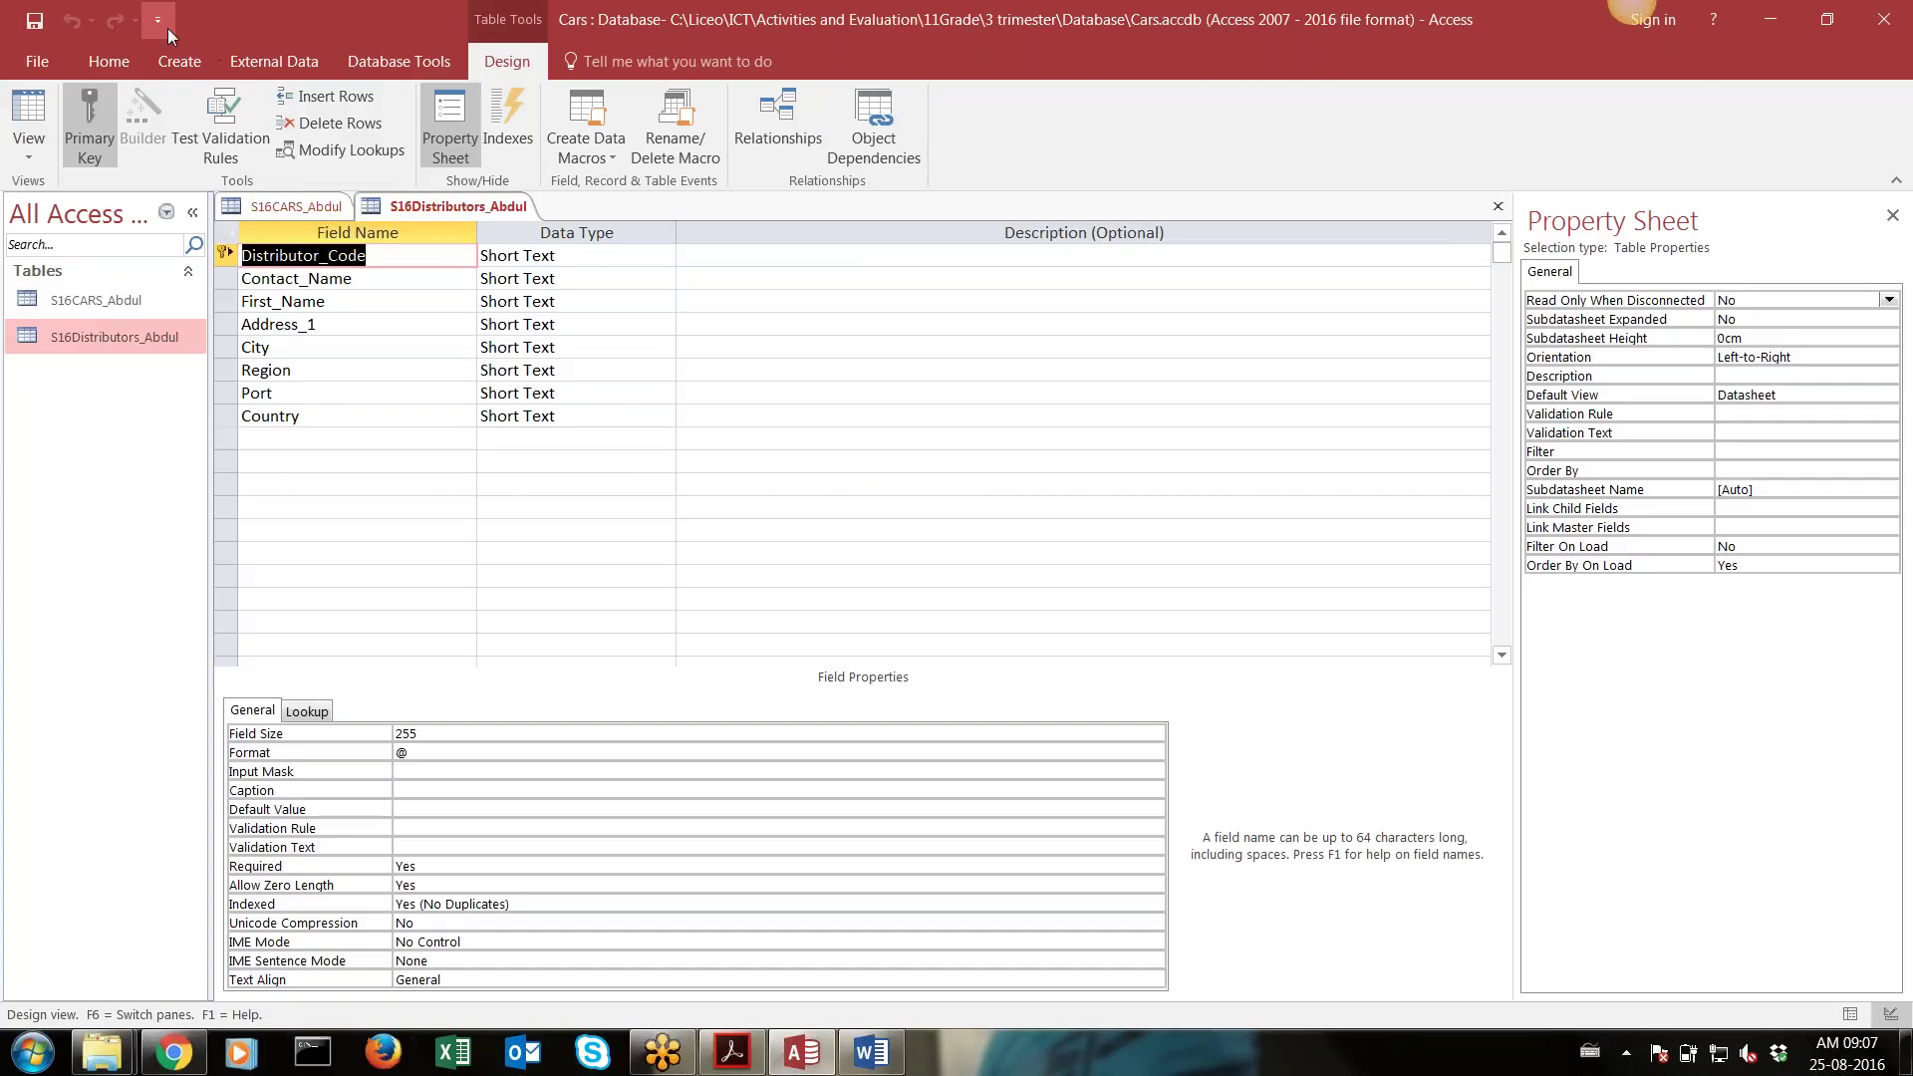
Close the design views of the cars and distributors tables
left_click(170, 66)
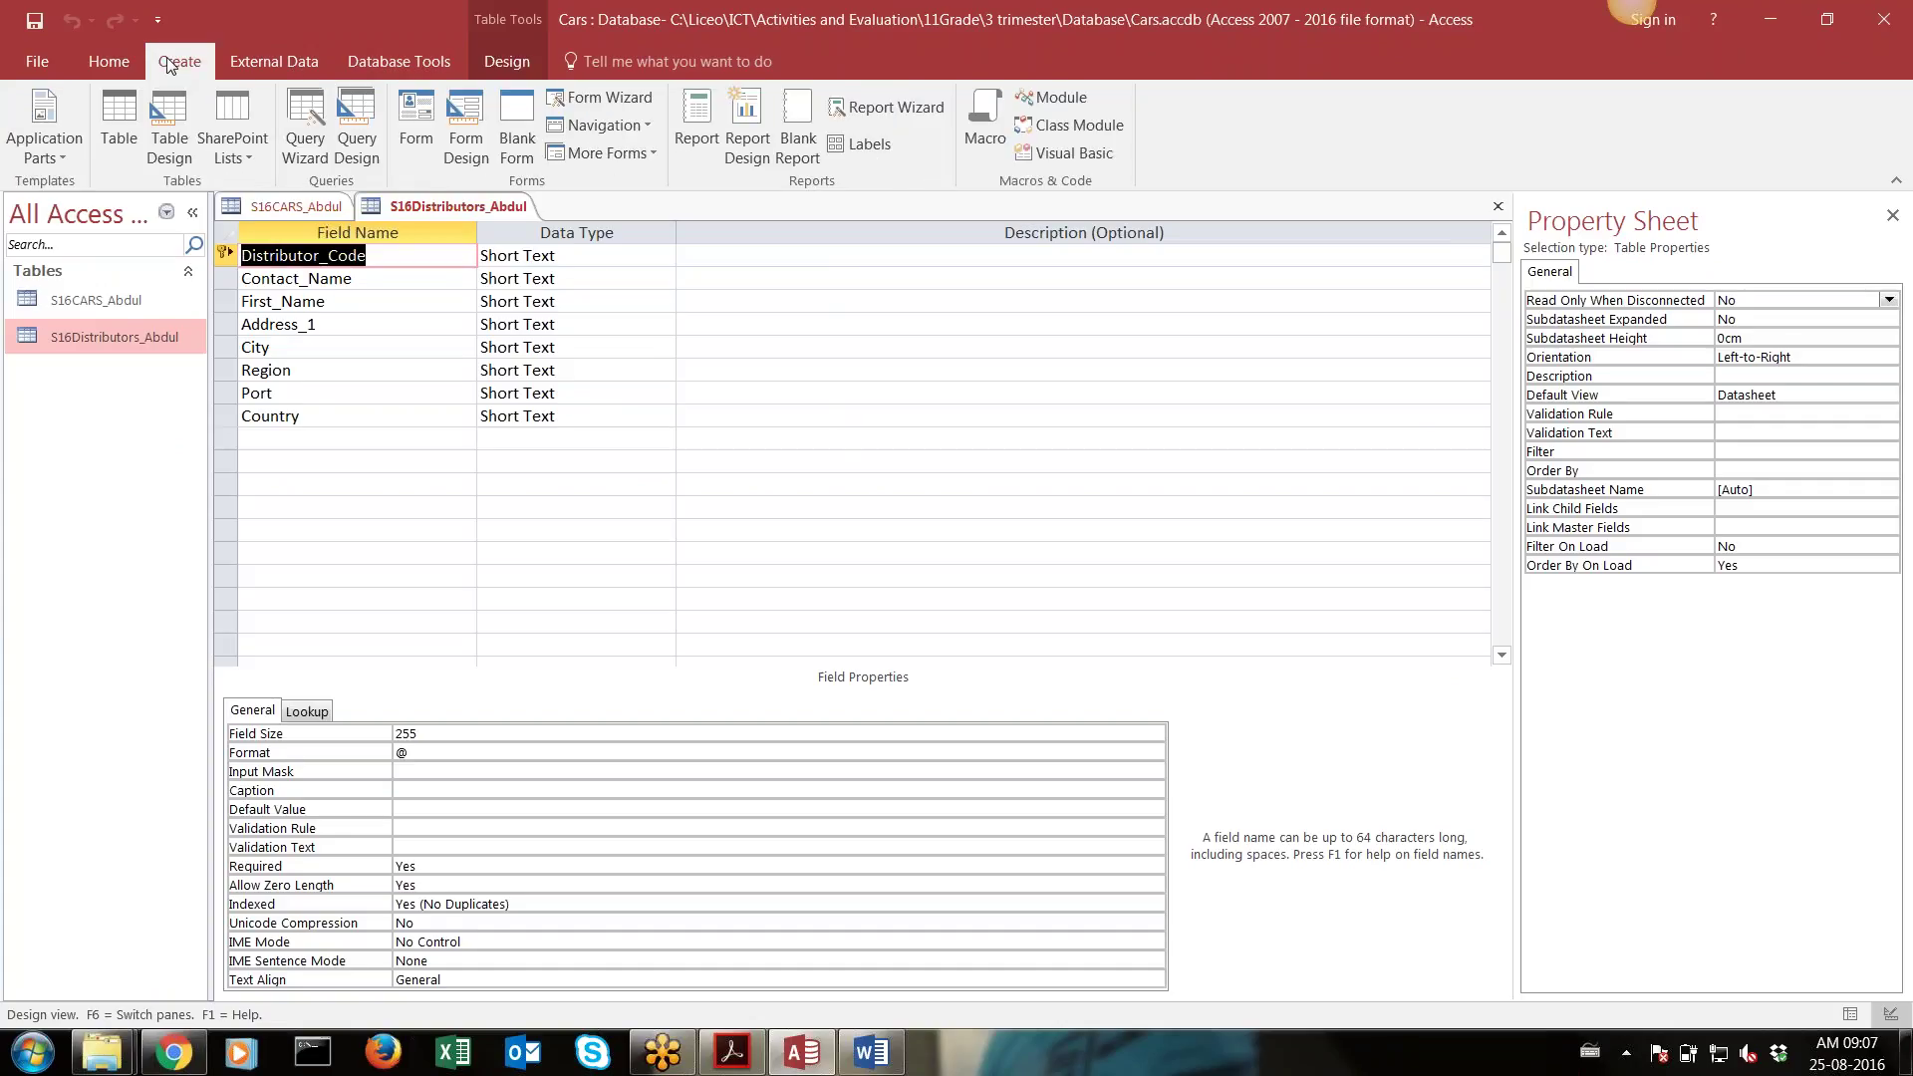
left_click(105, 60)
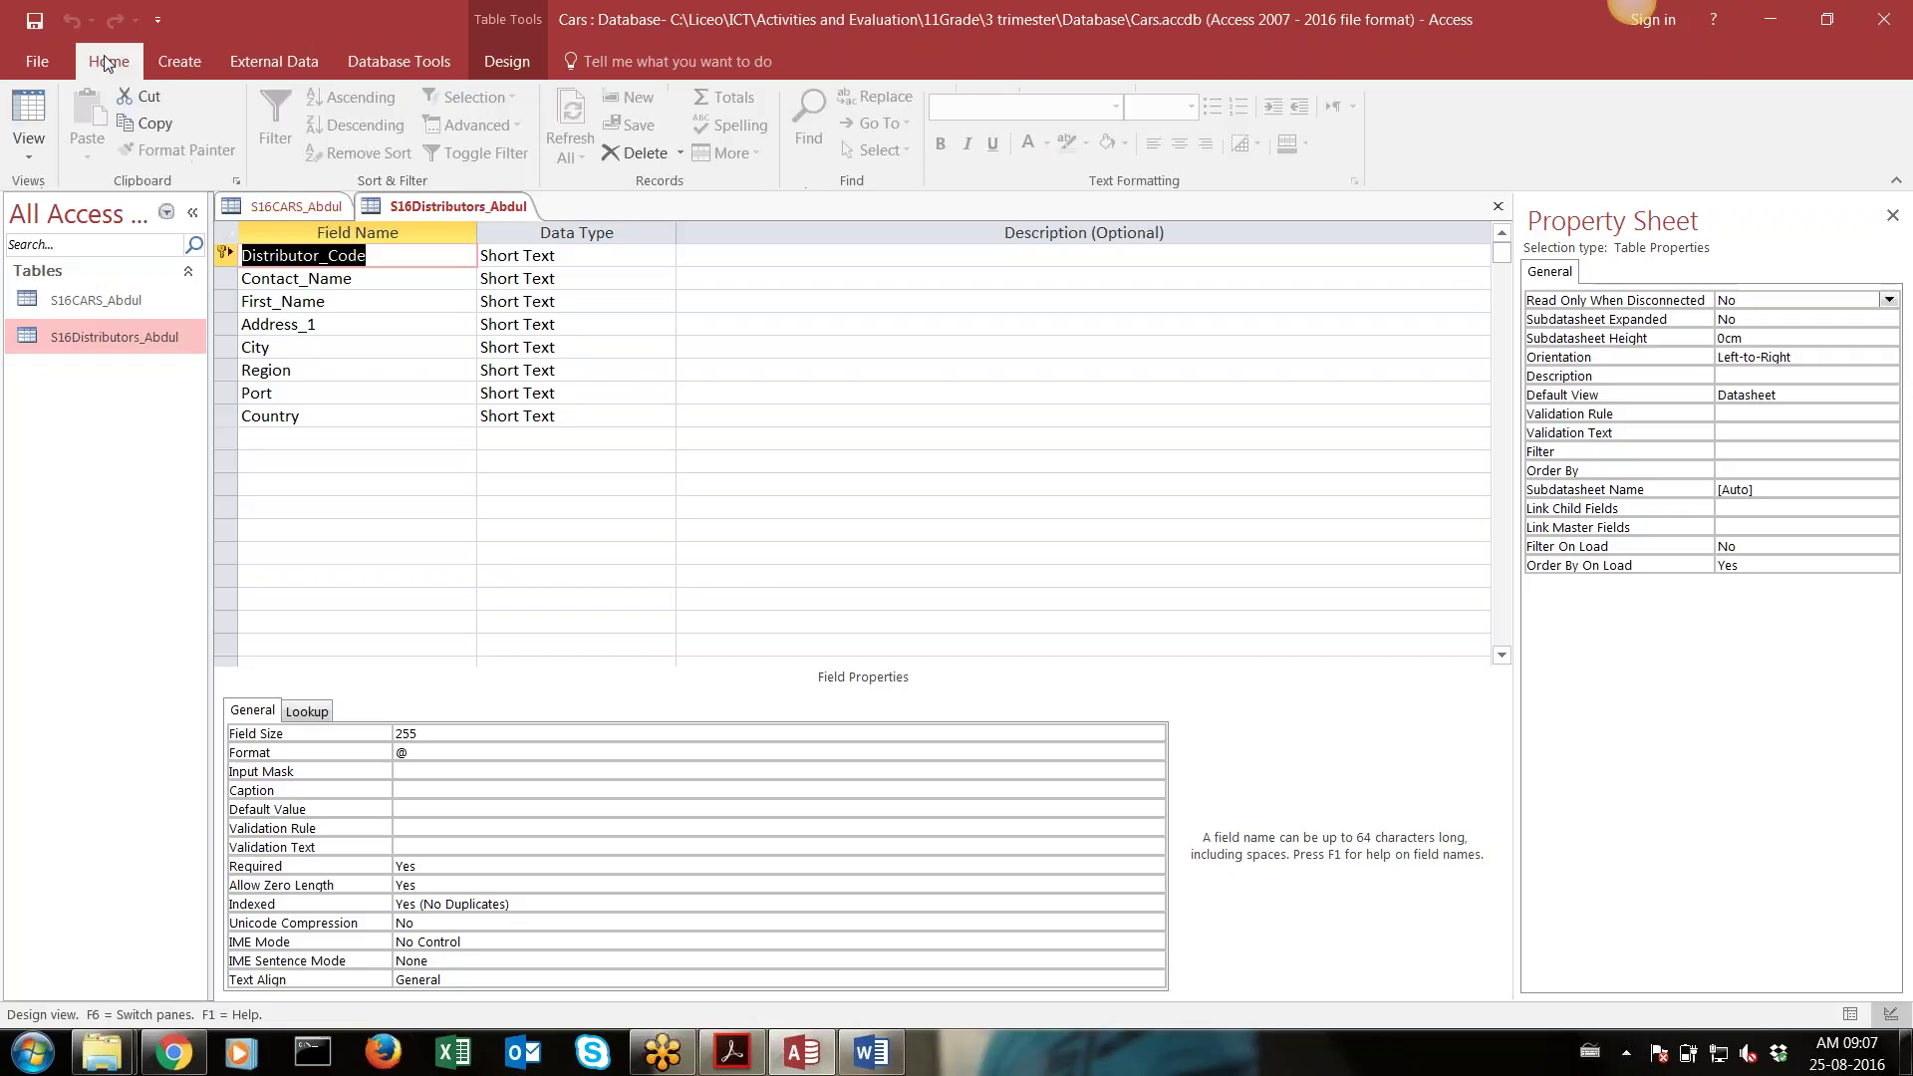
left_click(312, 207)
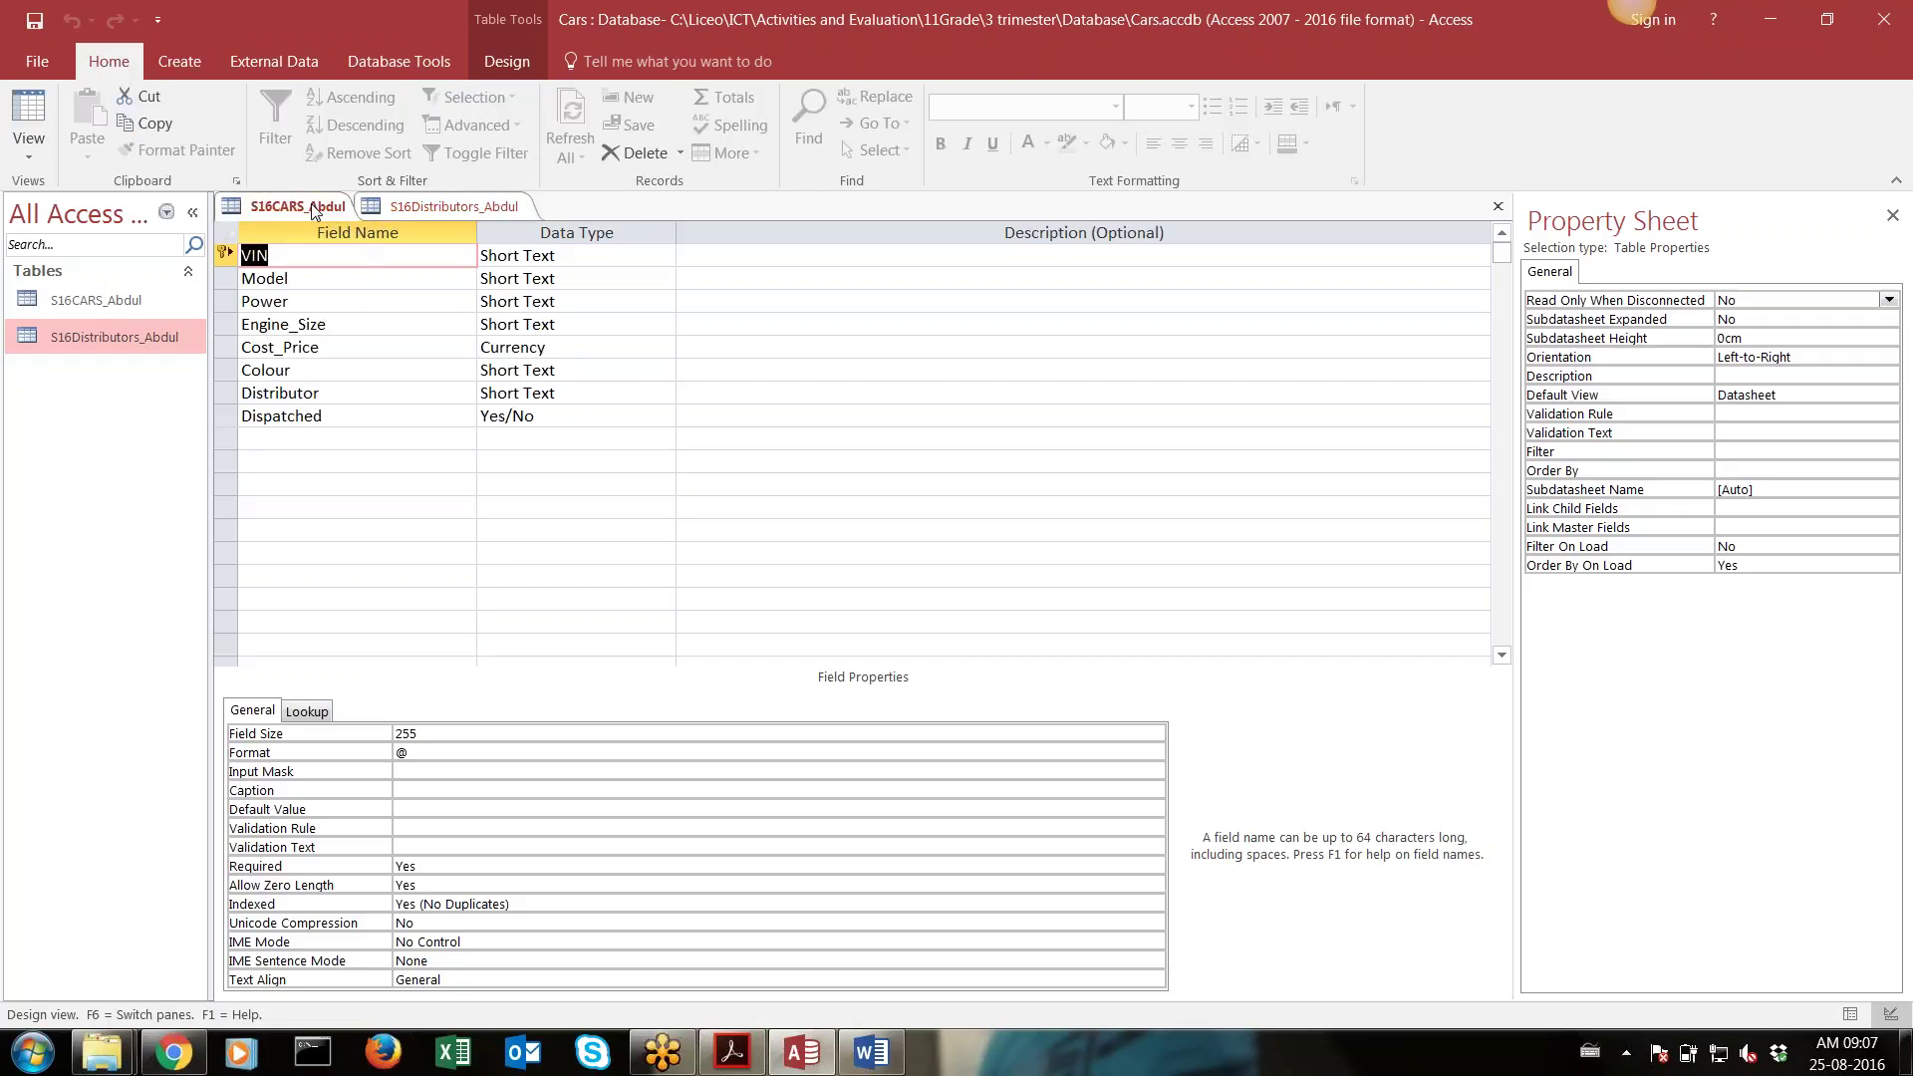
right_click(312, 206)
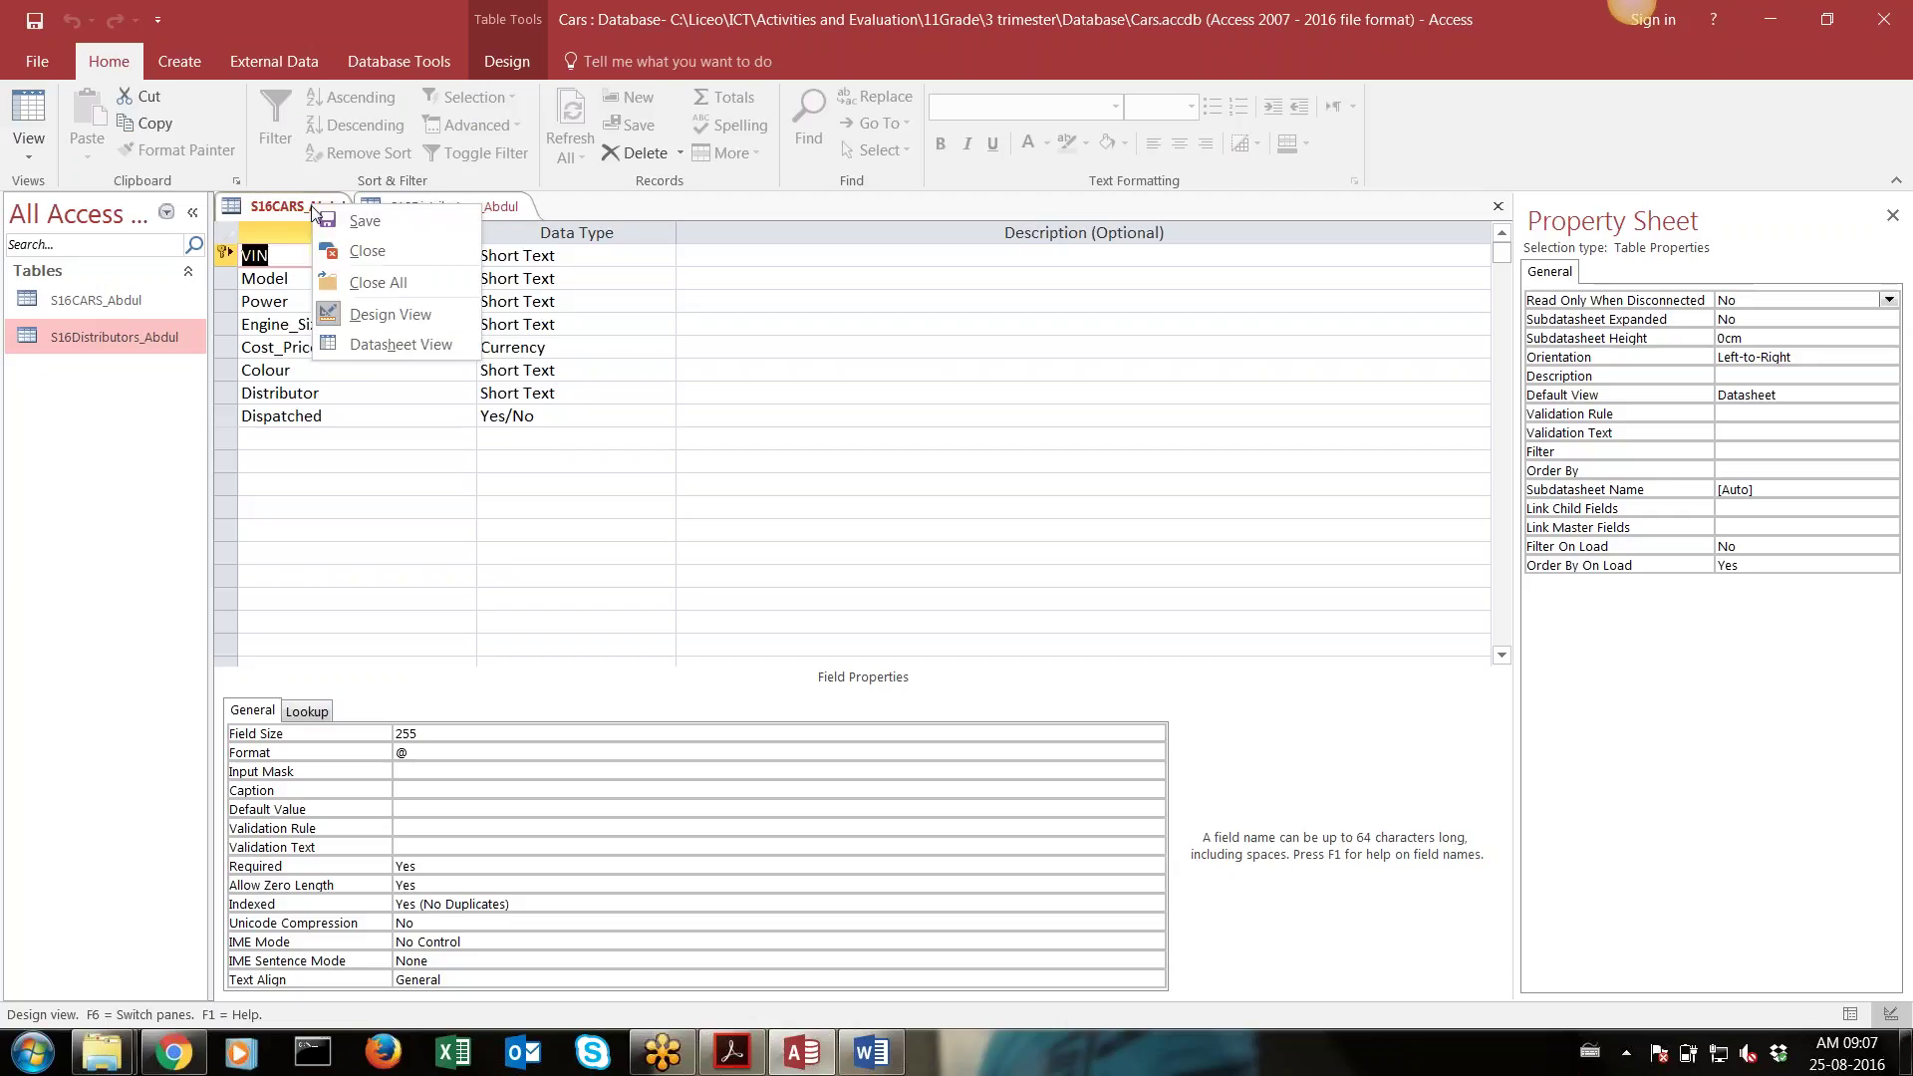
left_click(339, 251)
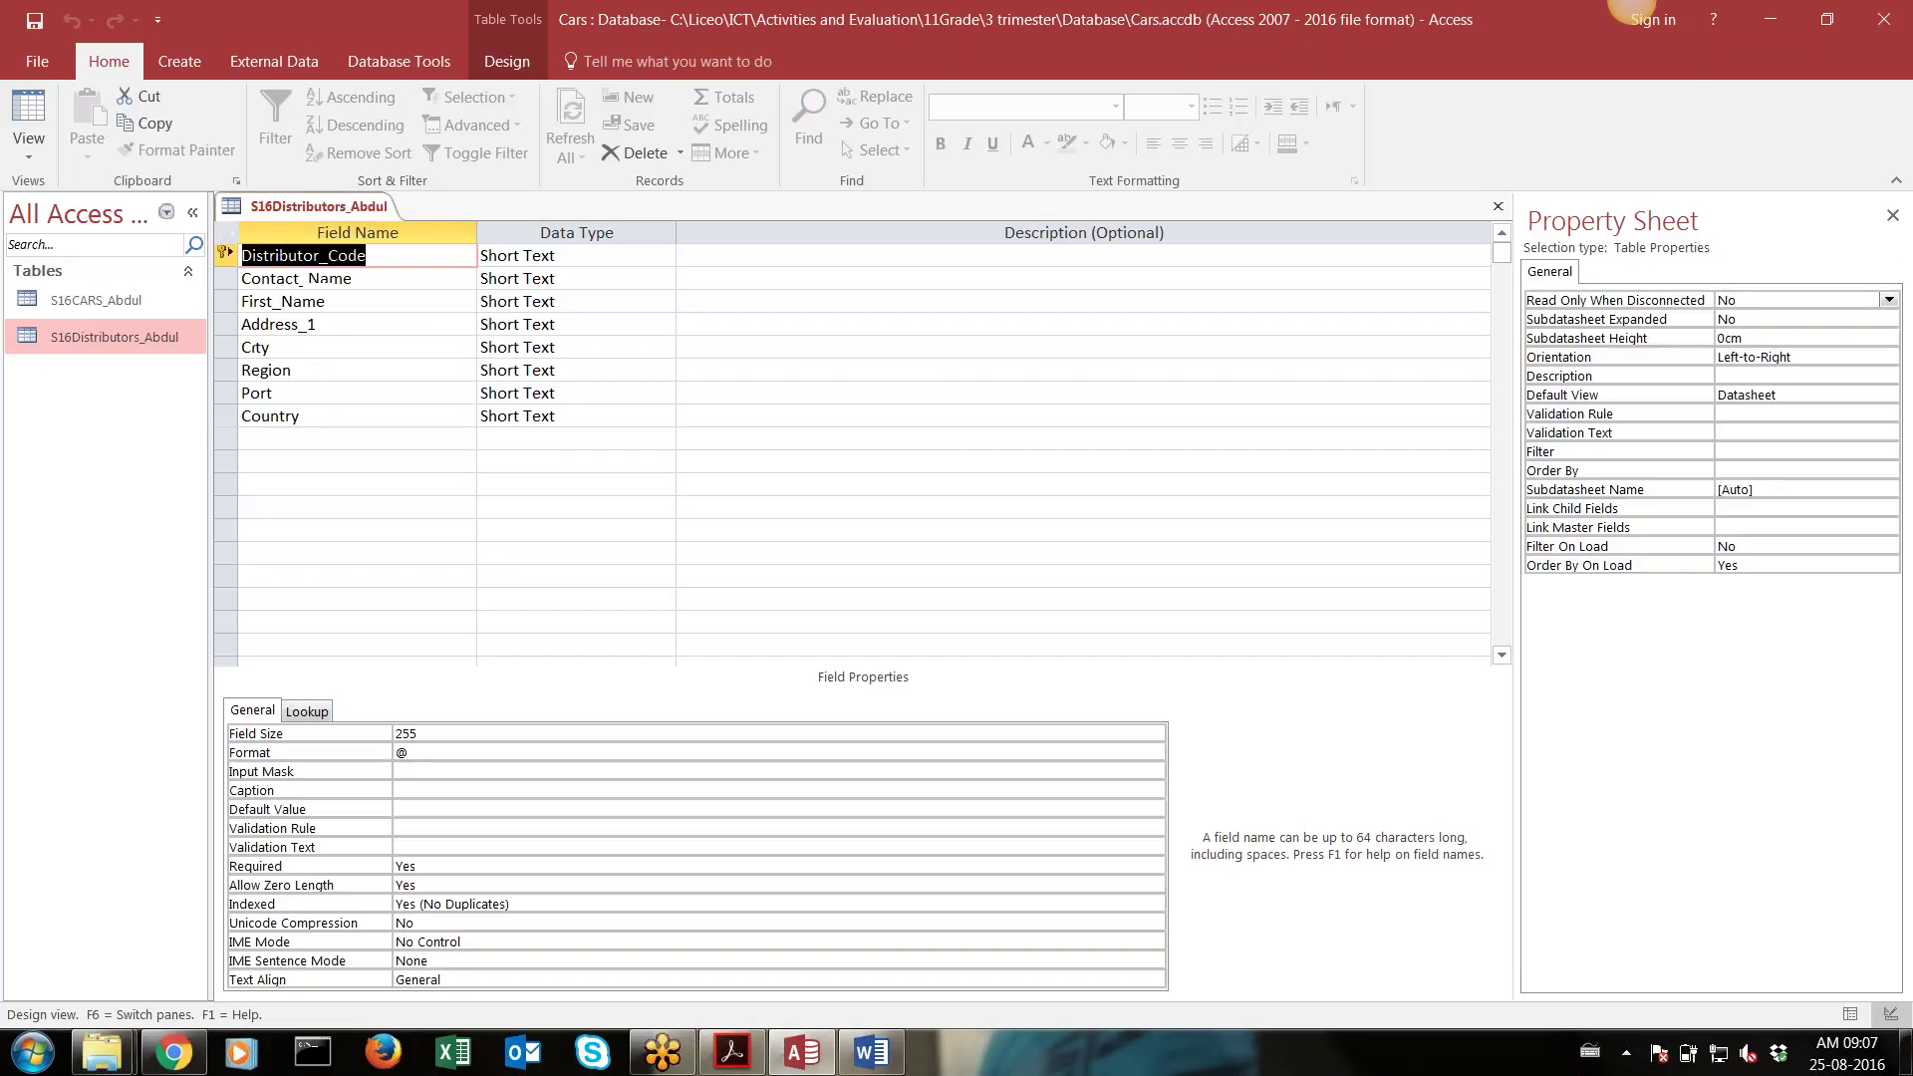
right_click(316, 210)
left_click(339, 256)
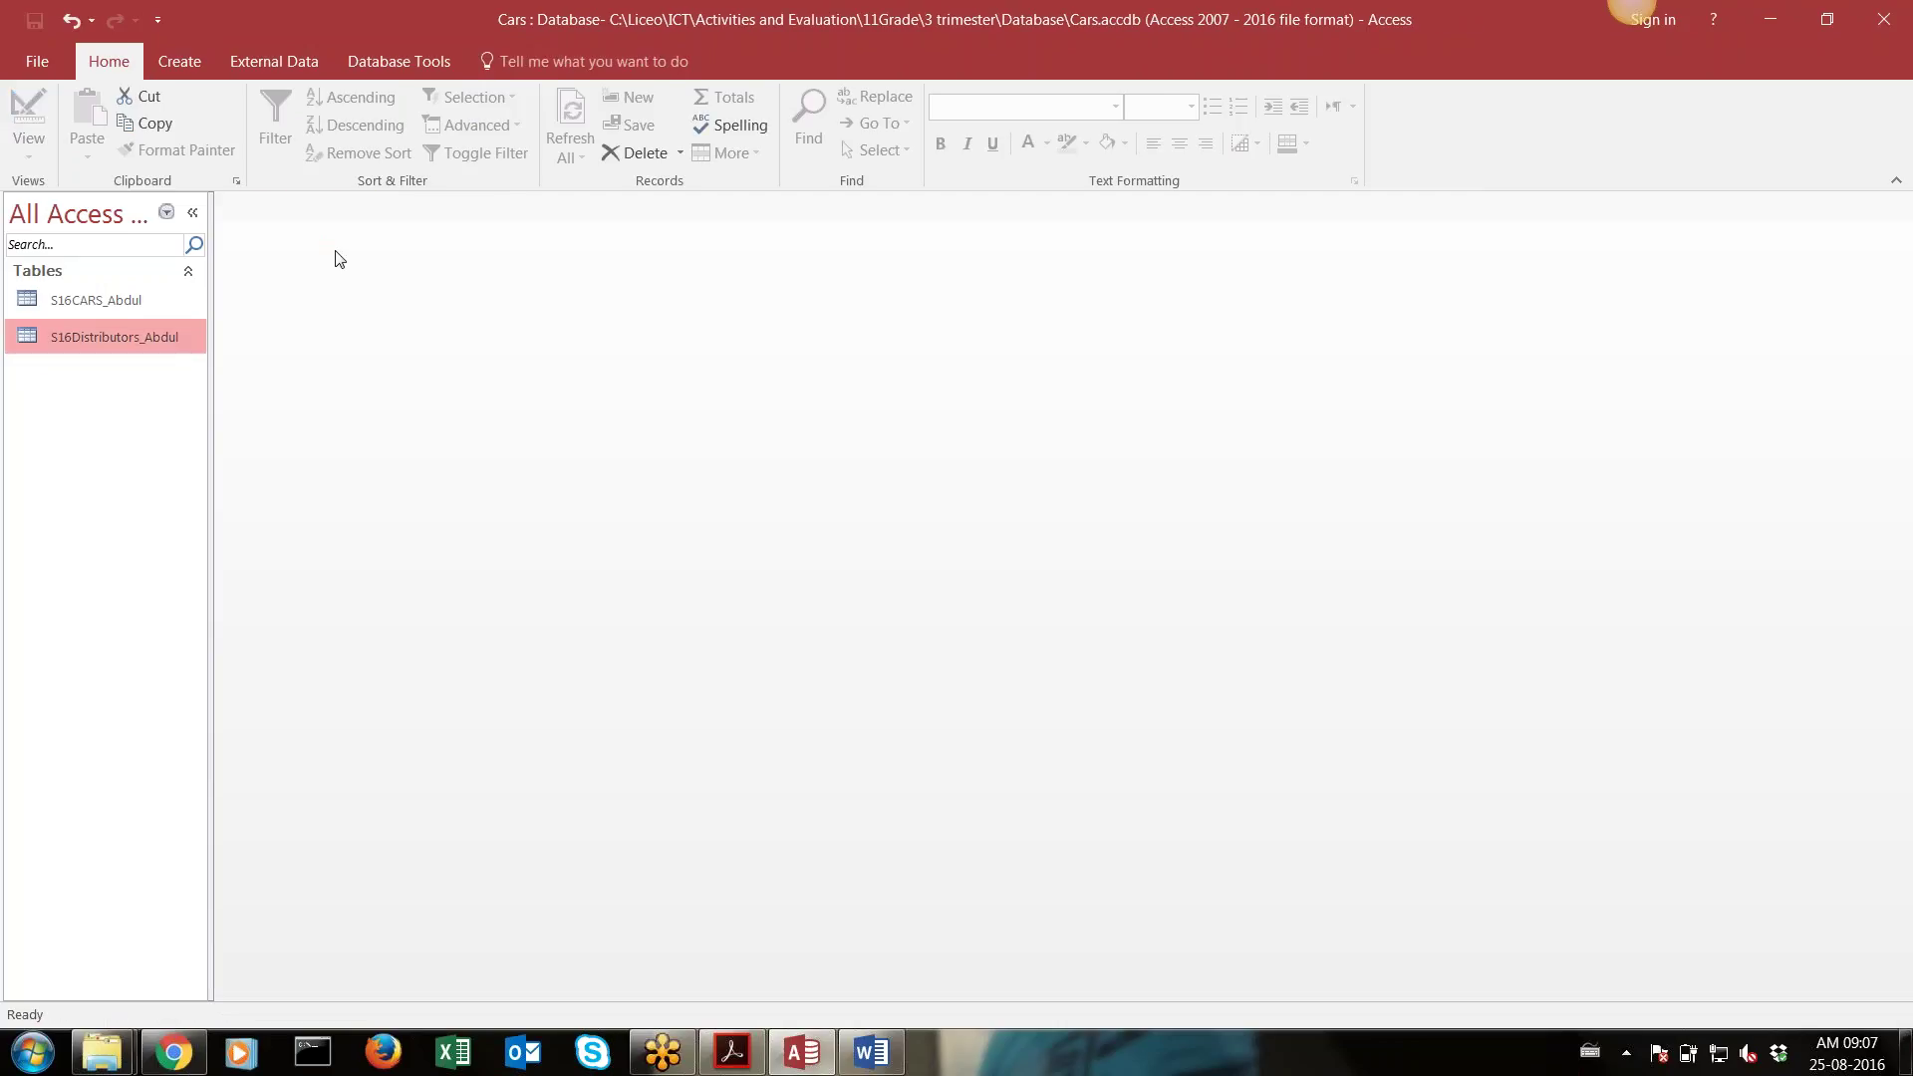
Open the Relationships window, add both the cars and distributors tables to it, and close the Show Table dialog
left_click(389, 61)
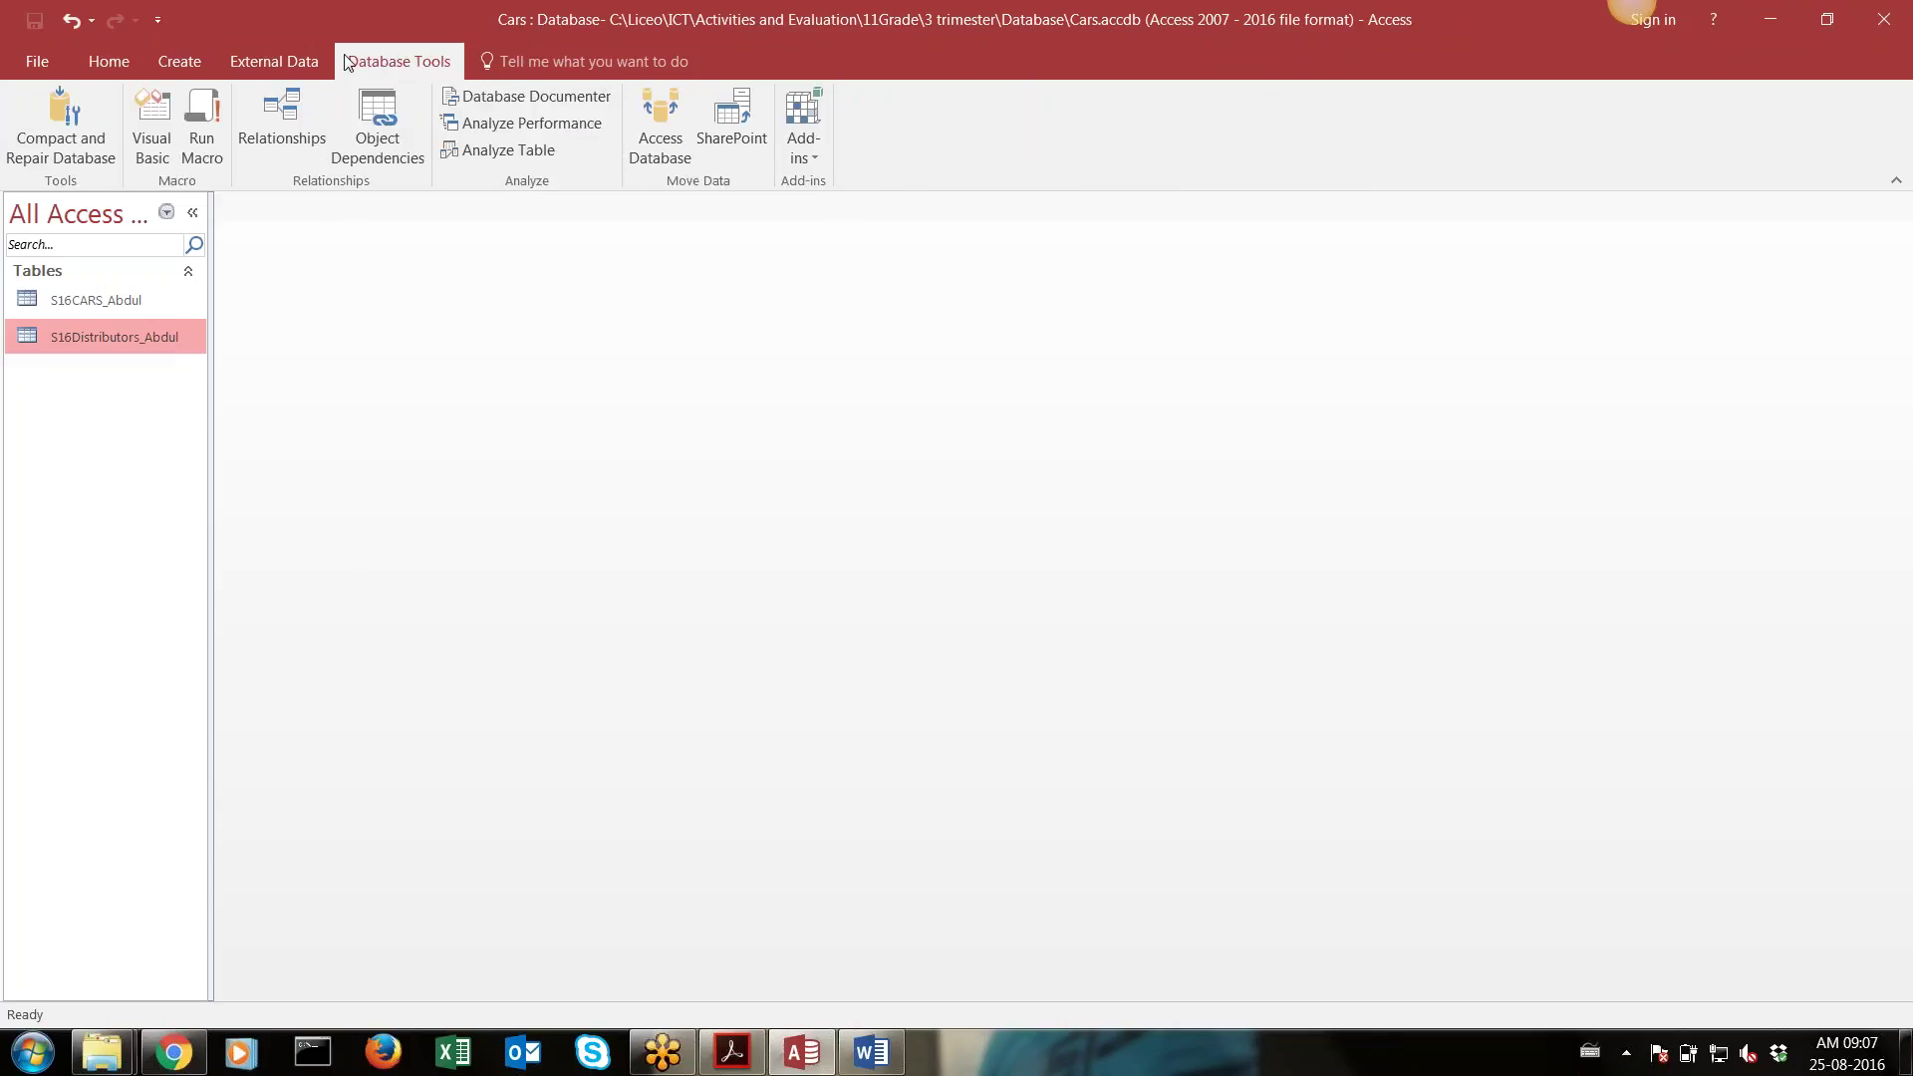
left_click(293, 55)
left_click(190, 61)
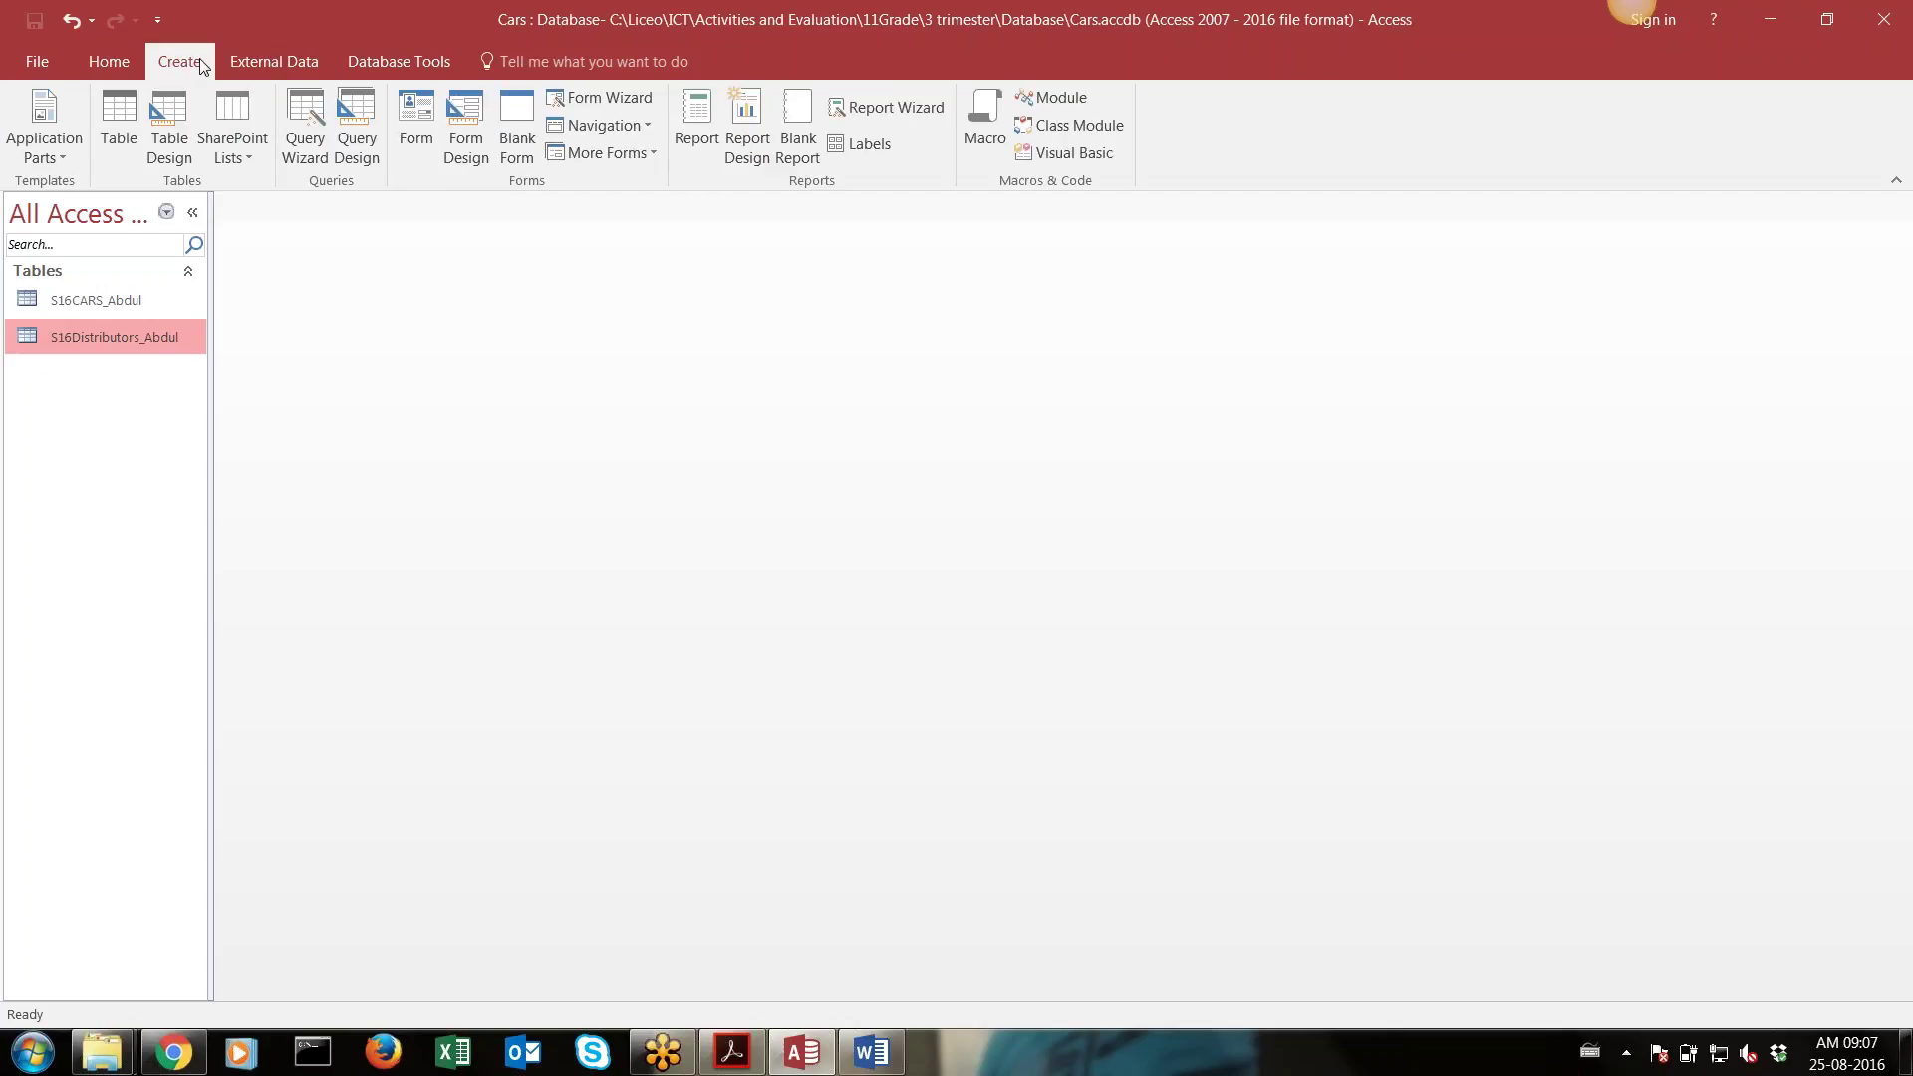
left_click(431, 62)
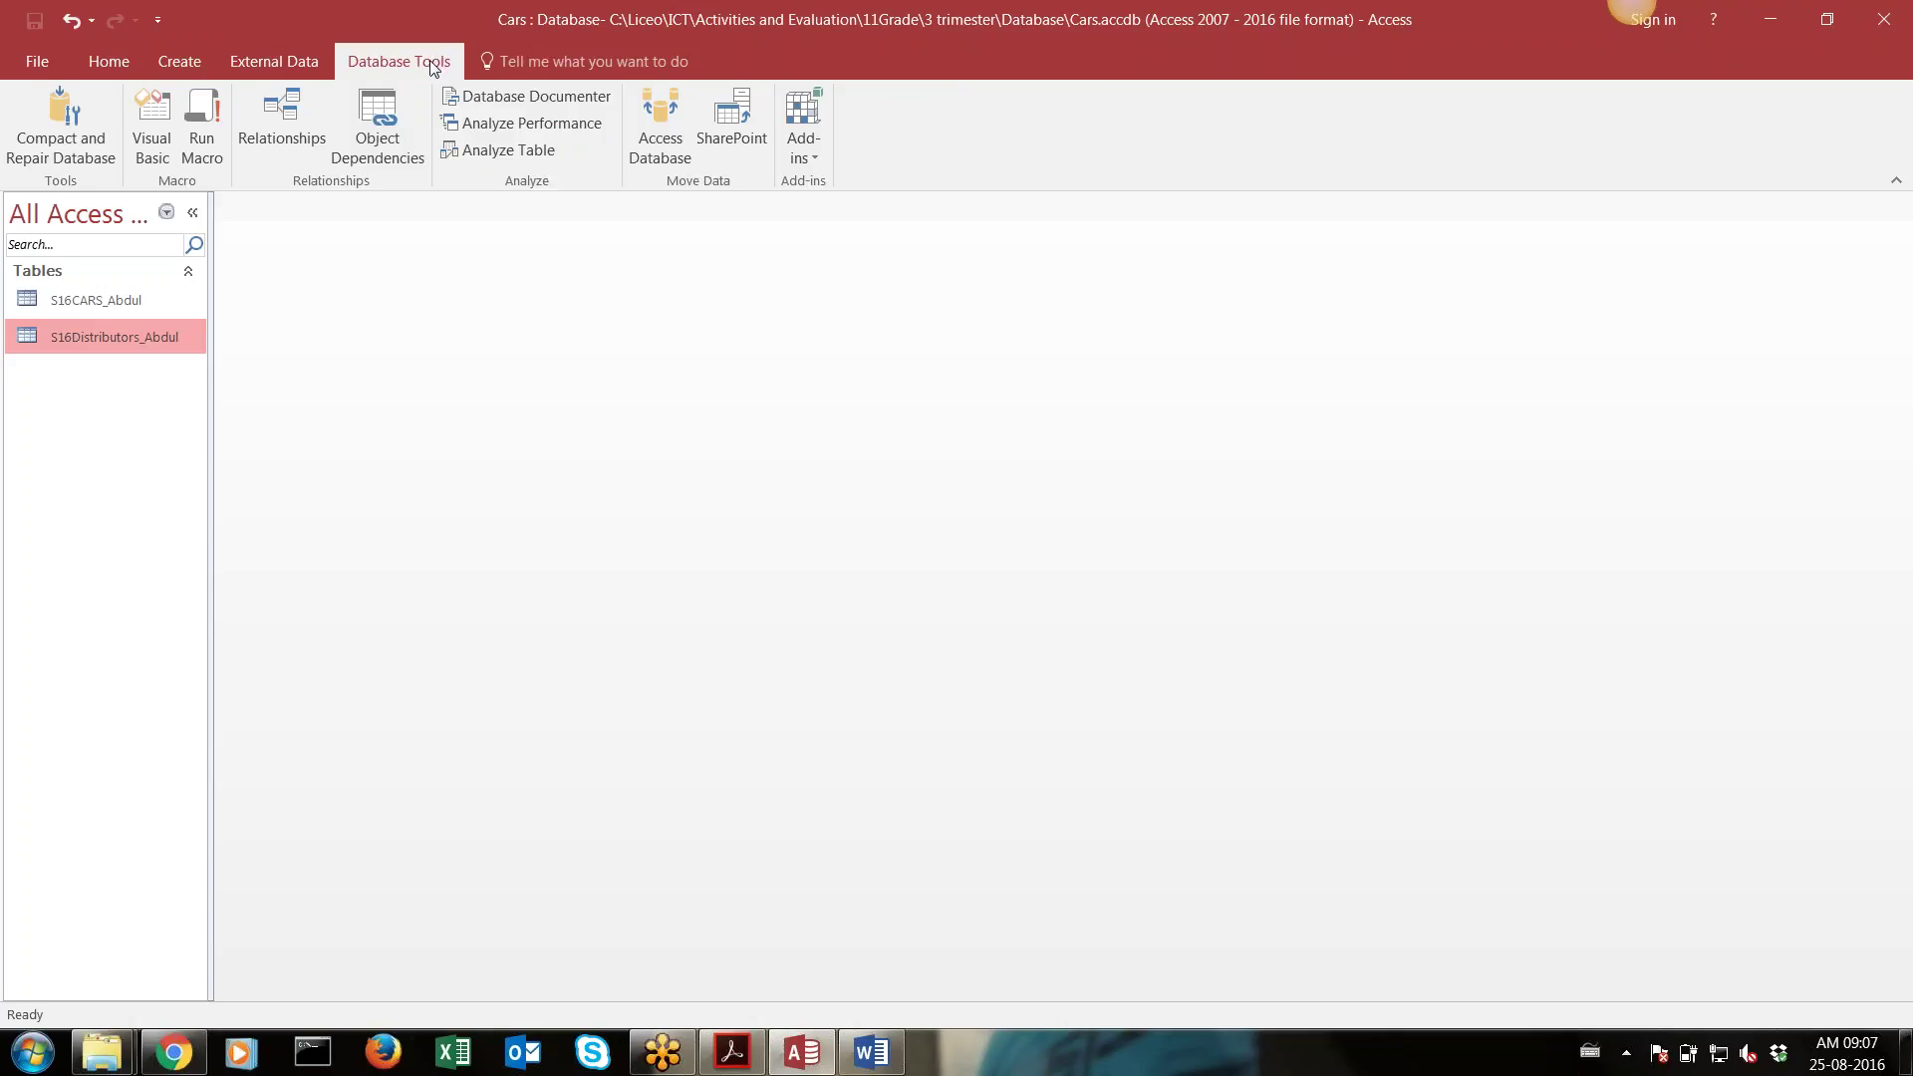
left_click(309, 113)
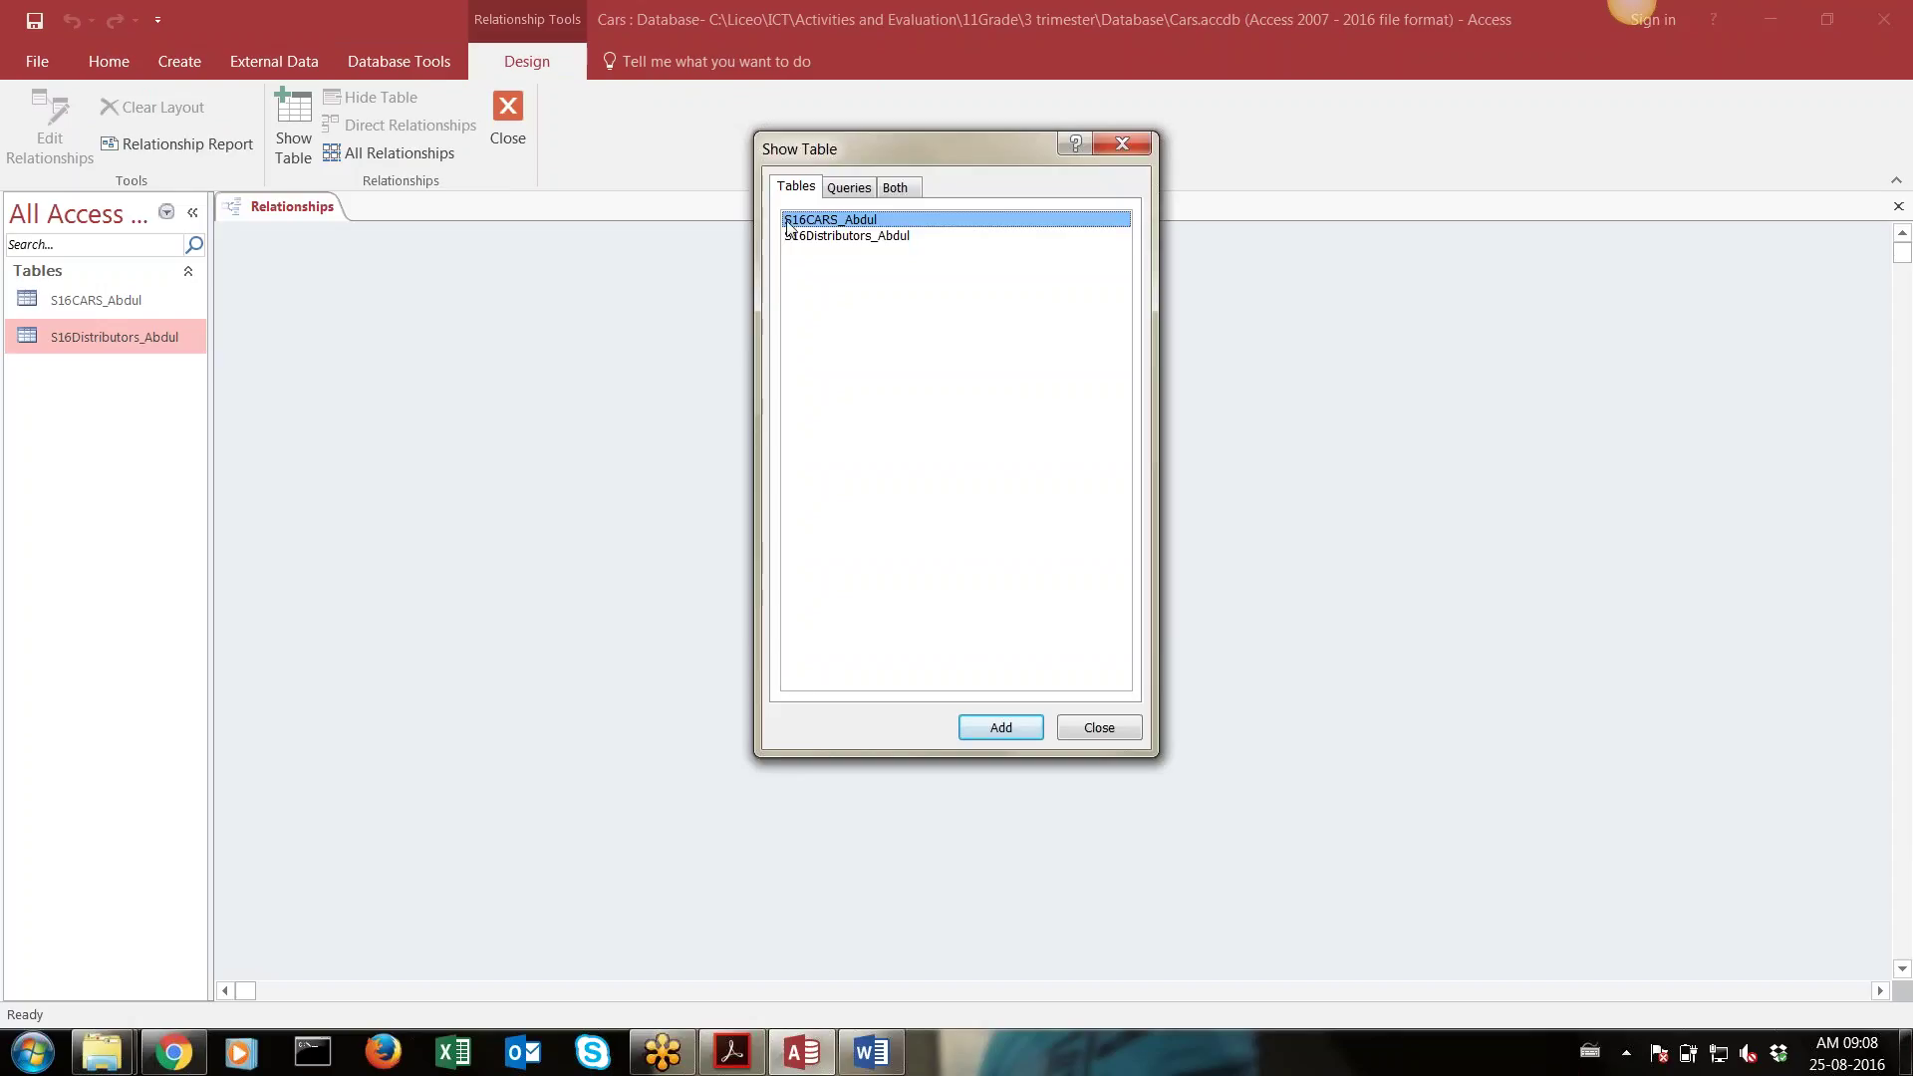
key("shift+Down")
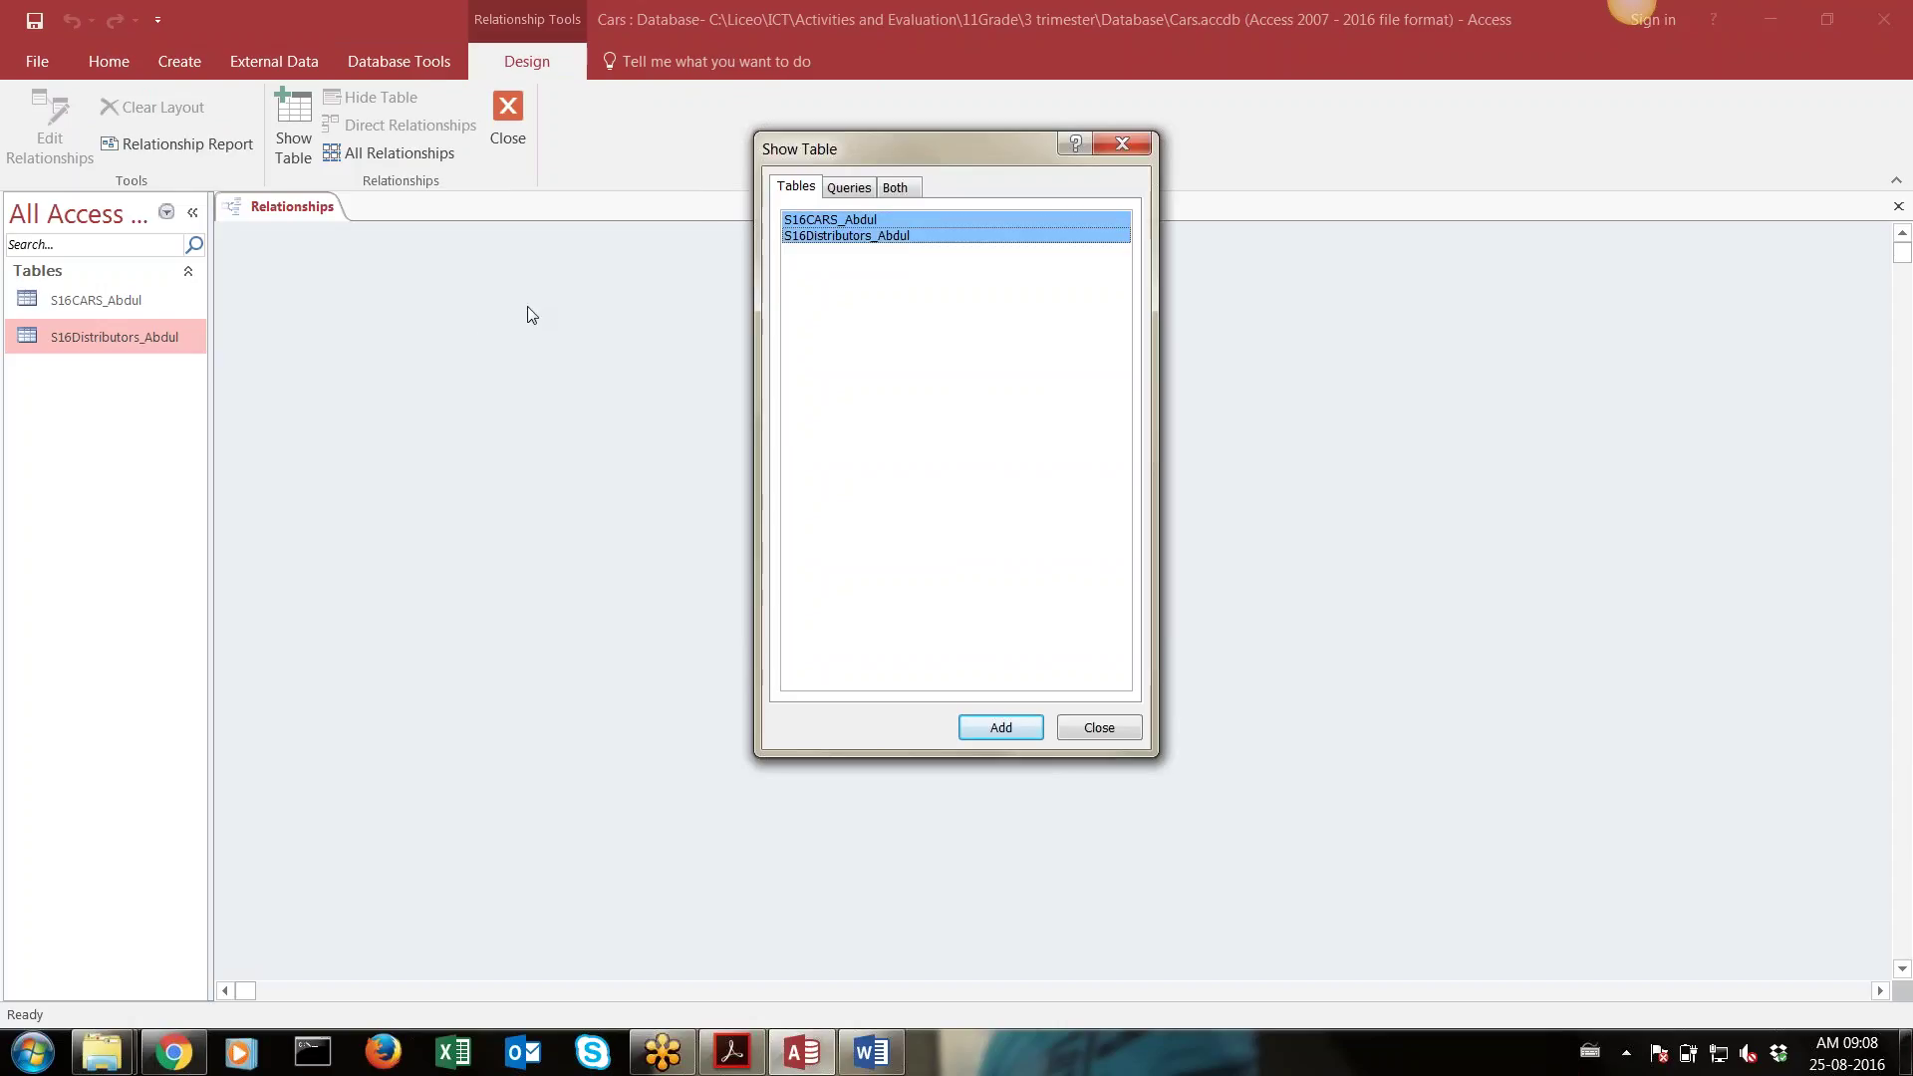
left_click(998, 726)
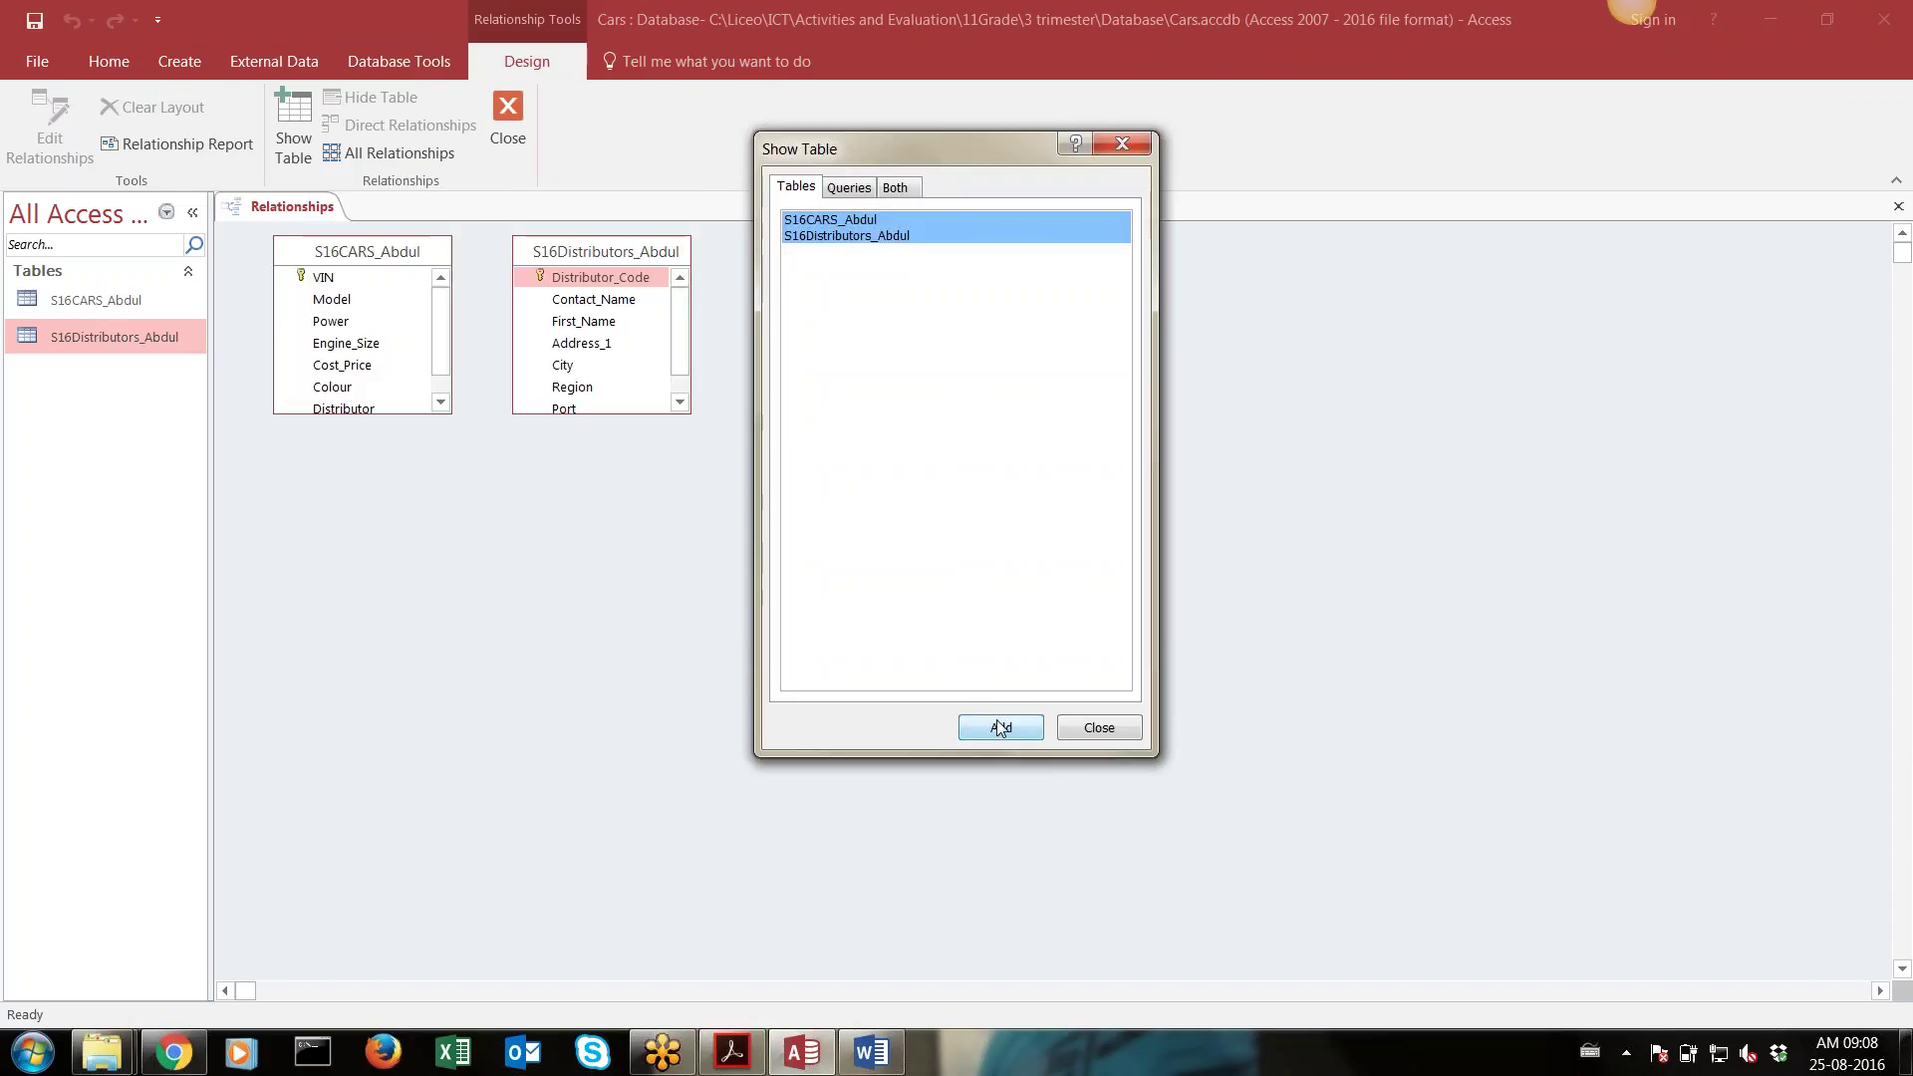
left_click(1106, 730)
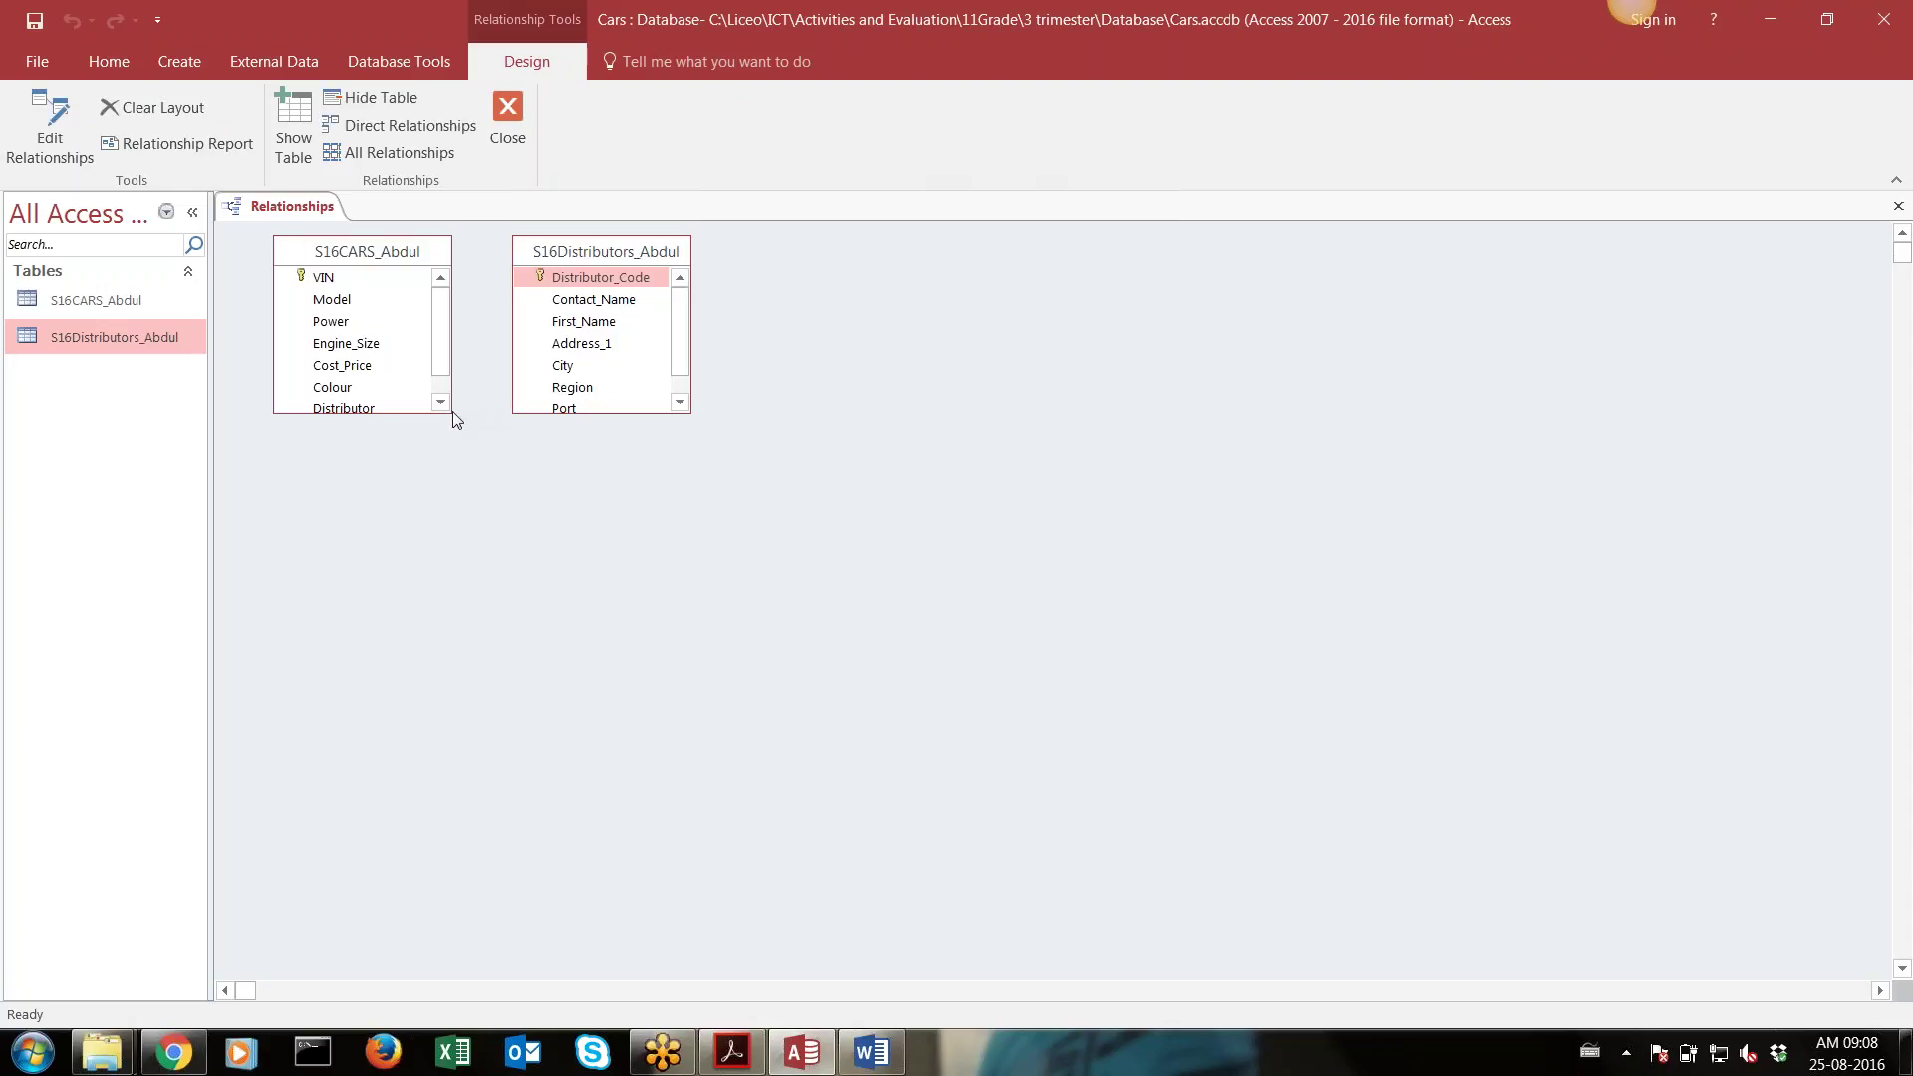
Enlarge both table boxes to fit all their fields and space the distributors box apart from the cars box
left_click_drag(451, 413, 503, 592)
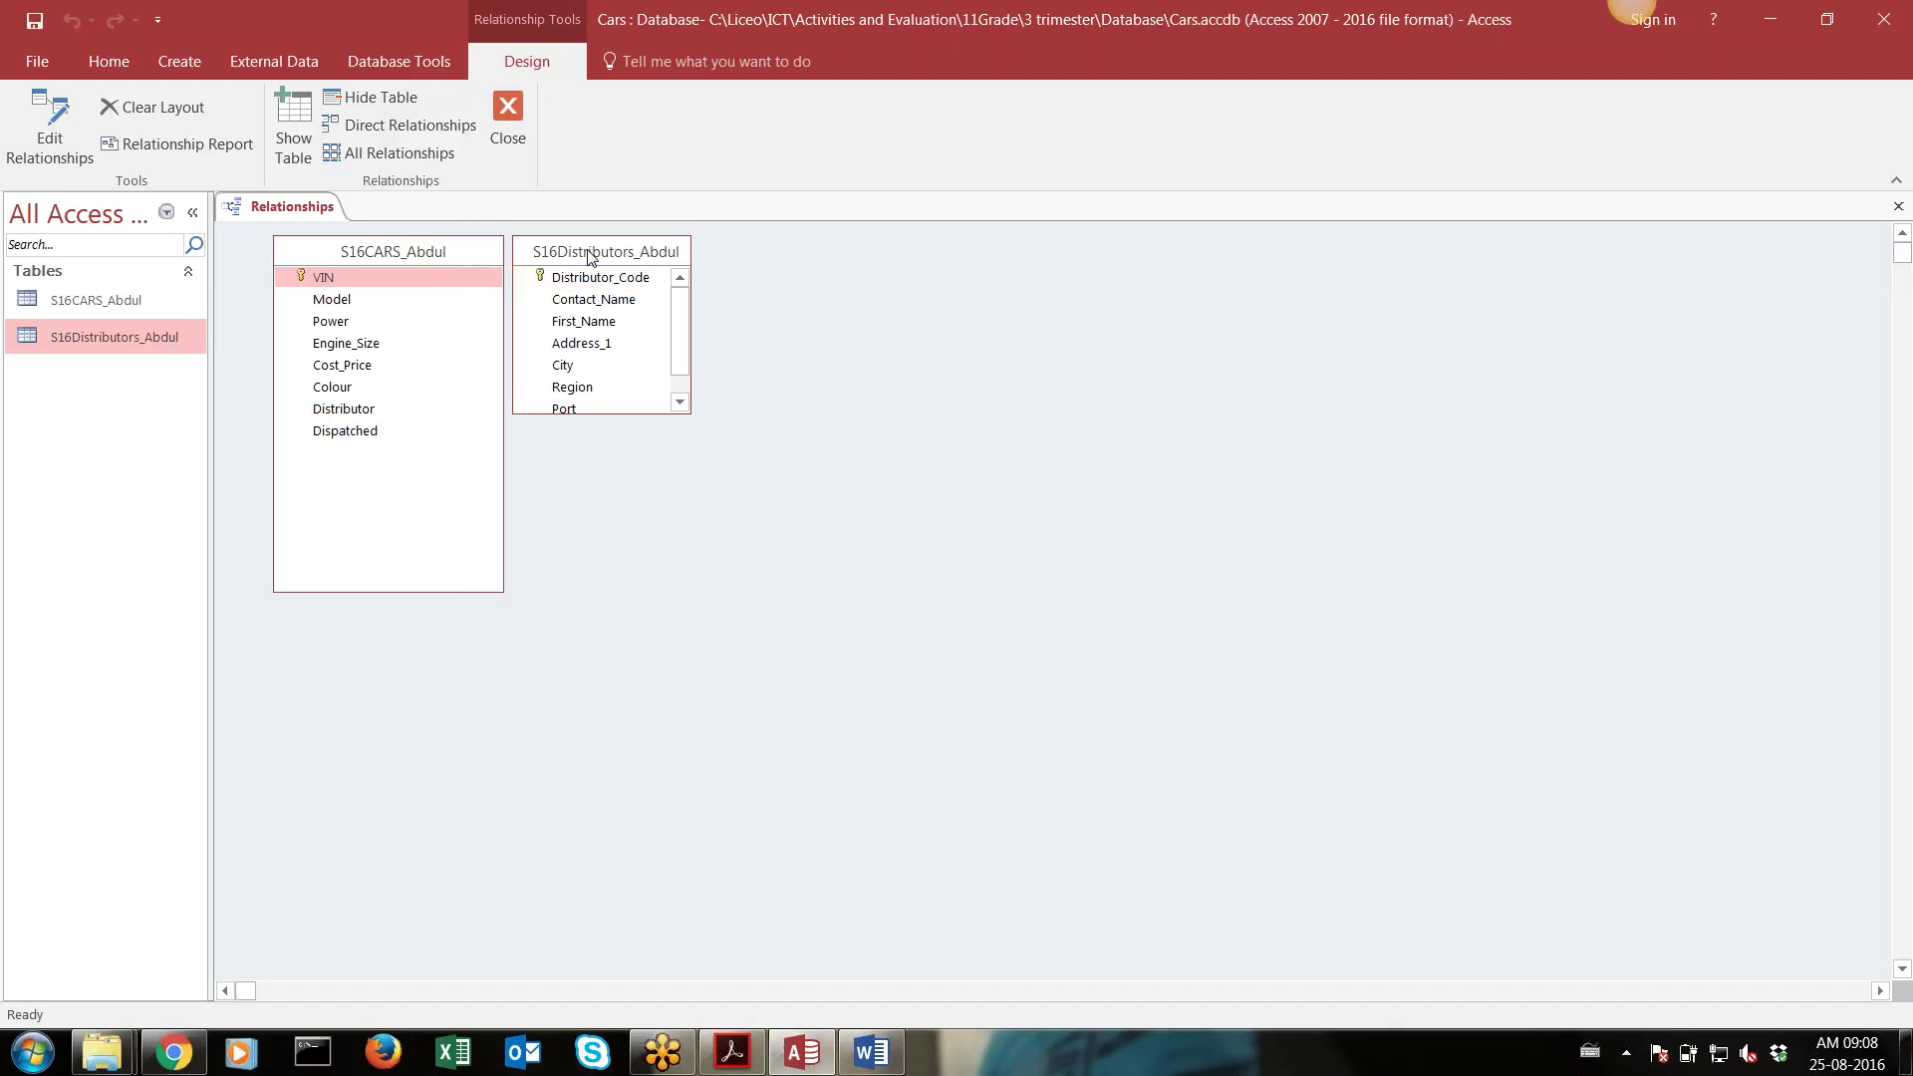
left_click_drag(589, 254, 750, 293)
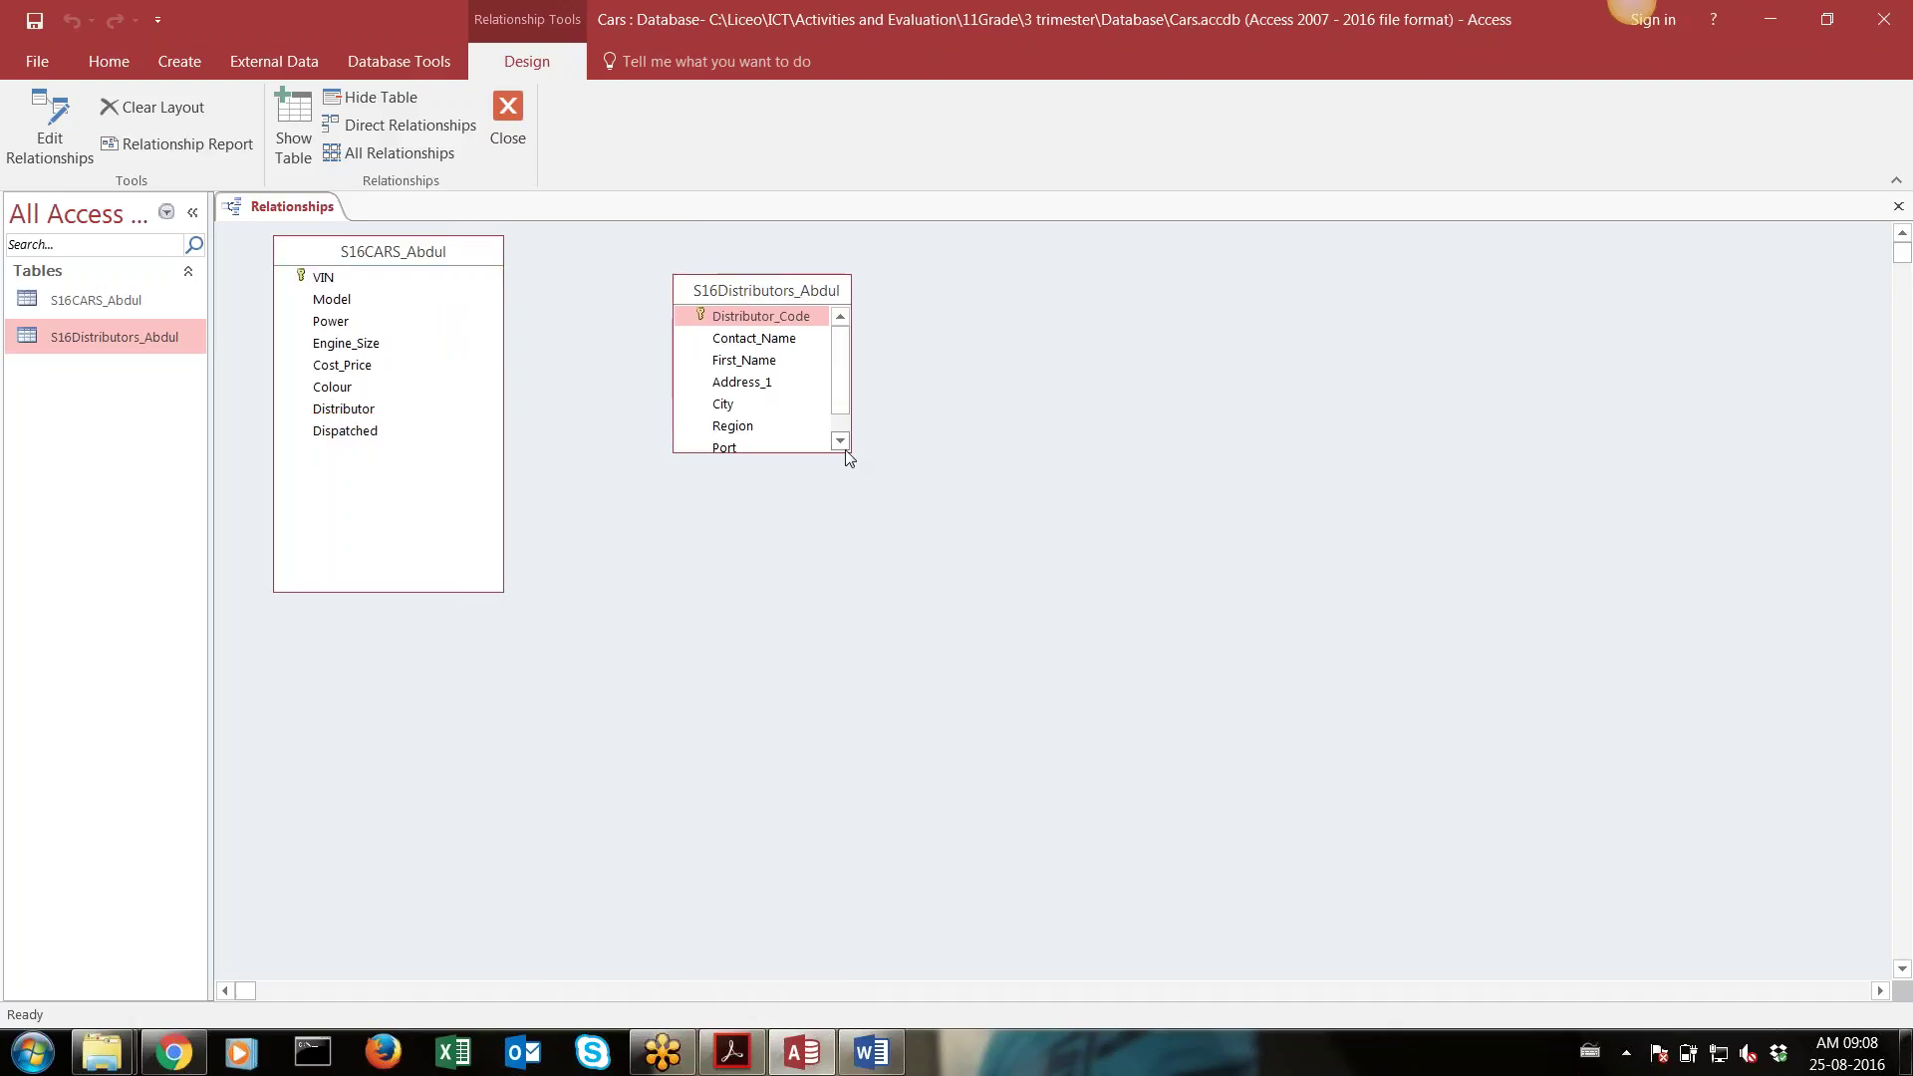
left_click_drag(851, 454, 1054, 632)
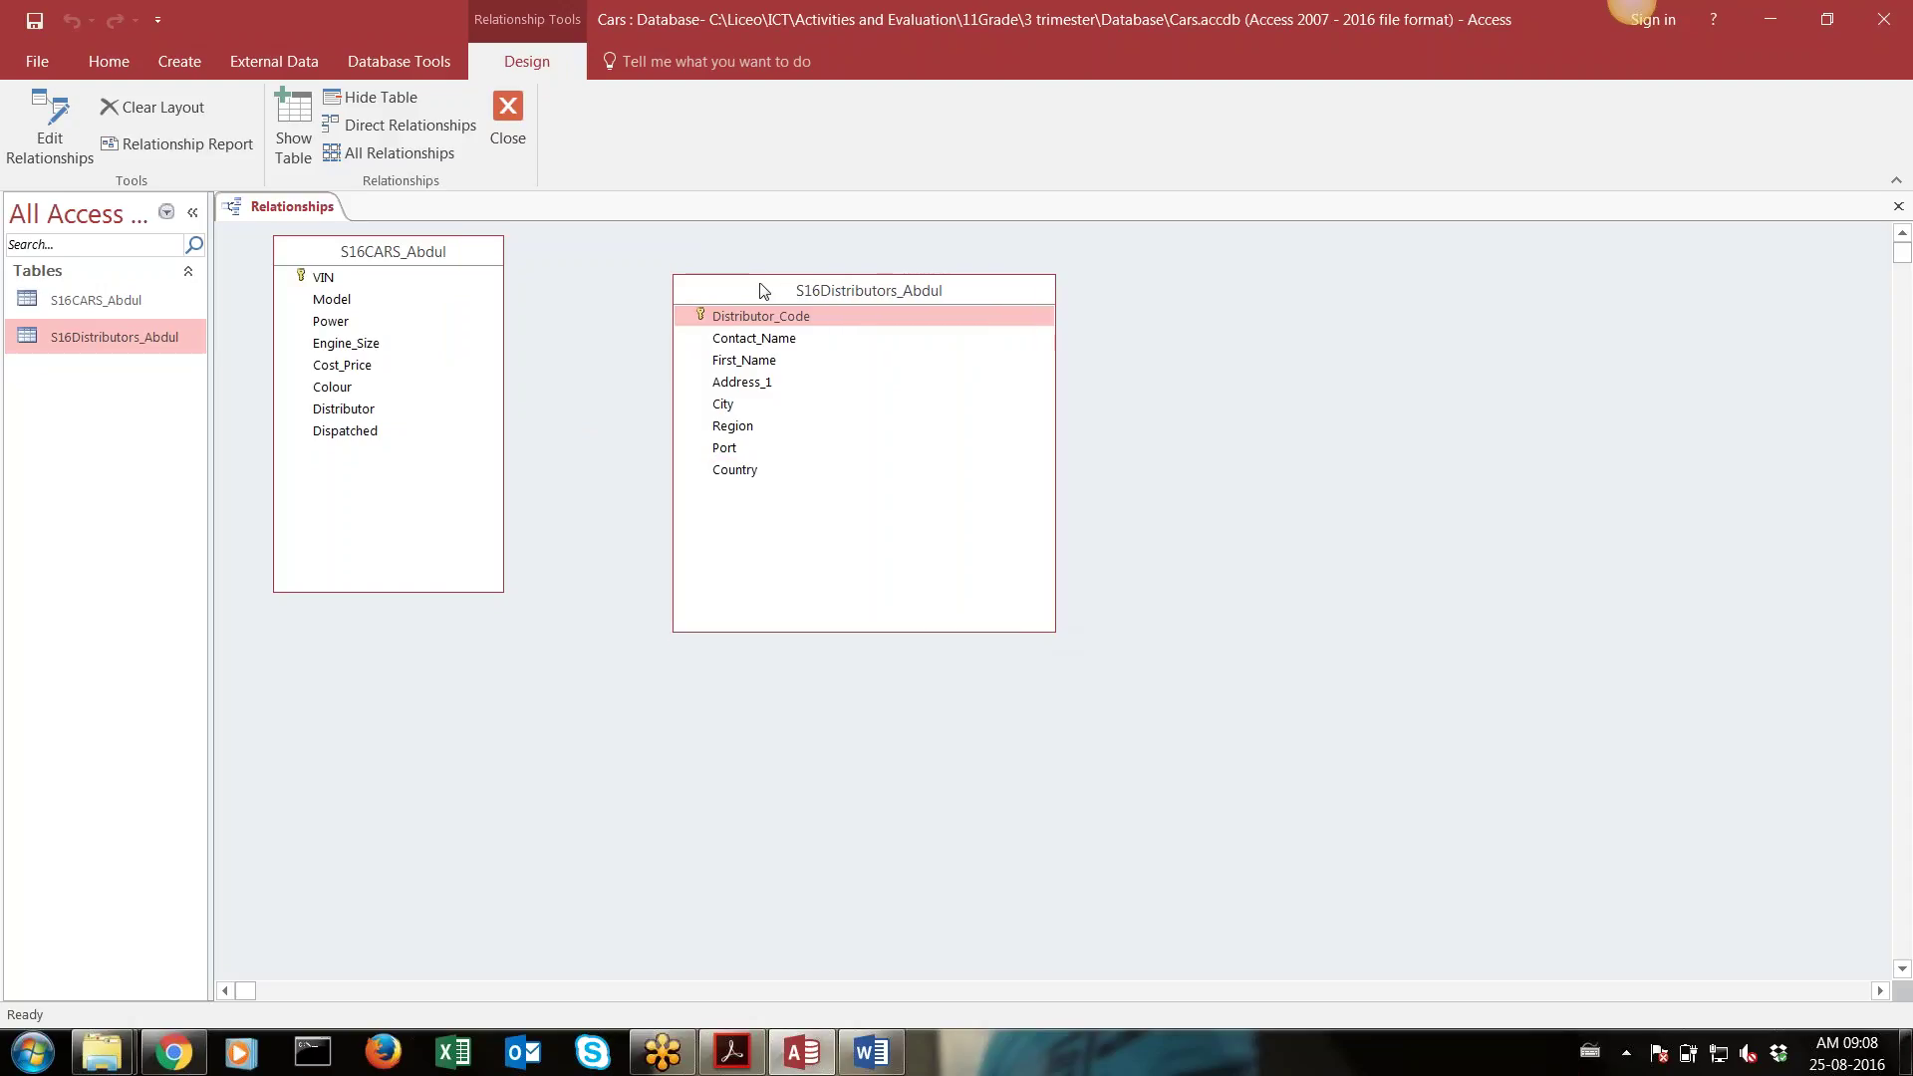
left_click_drag(764, 290, 743, 258)
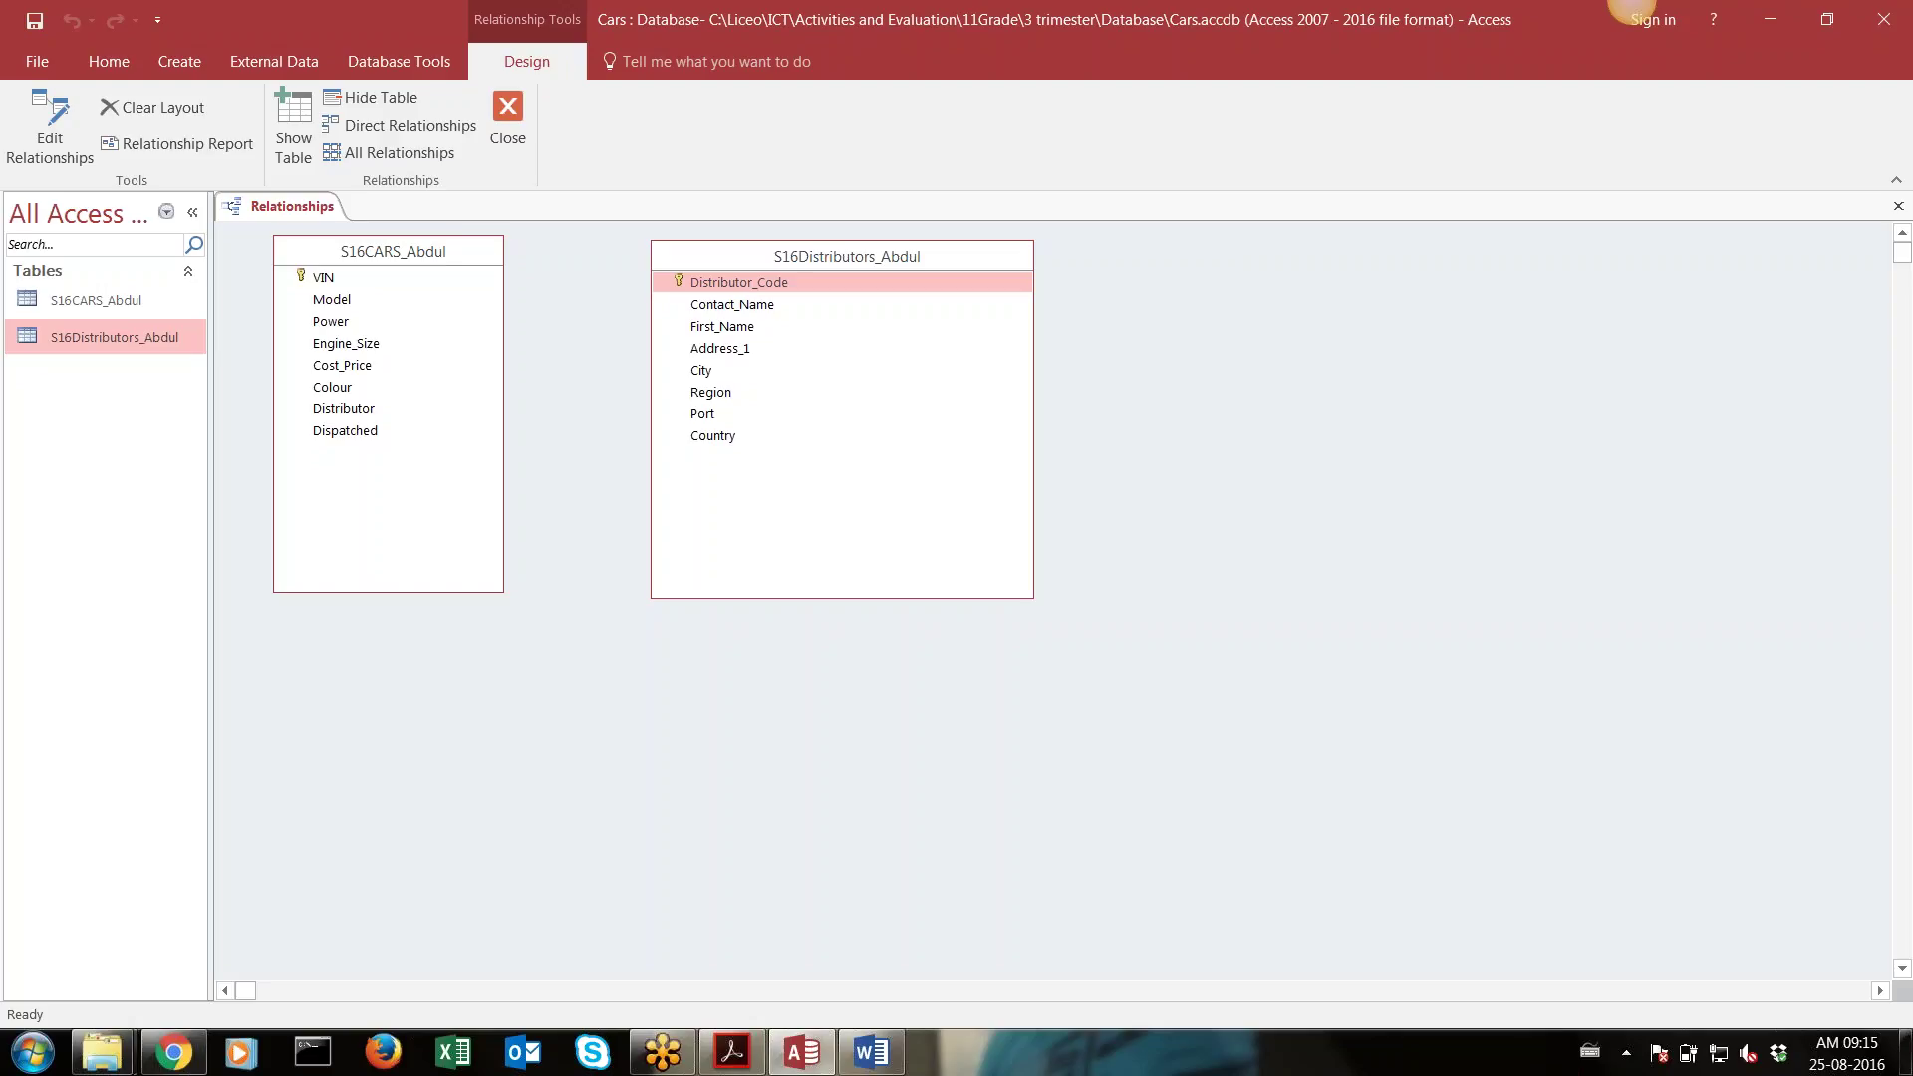
Check task 25 in the PDF for the linking fields and locate Distributor_Code and Distributor in the Access relationships layout
key("alt+Tab")
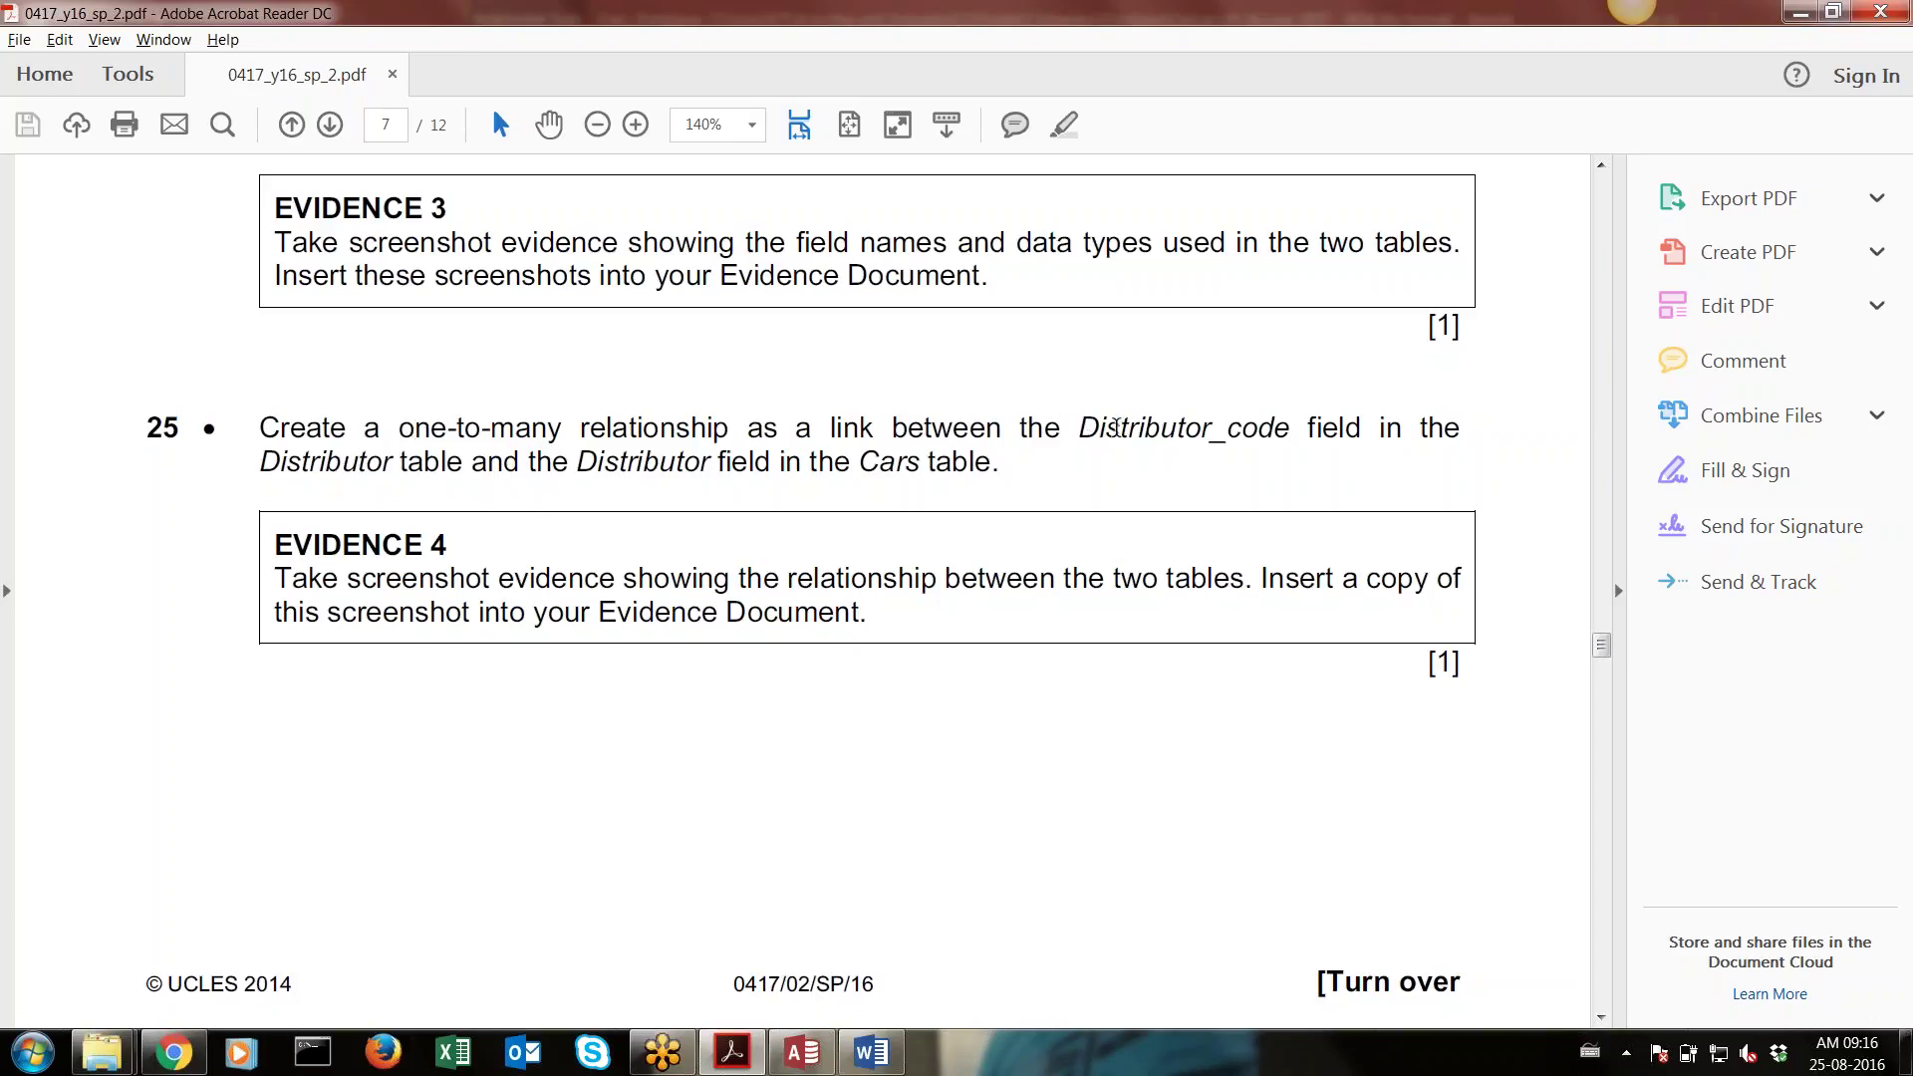
left_click_drag(1081, 429, 1317, 427)
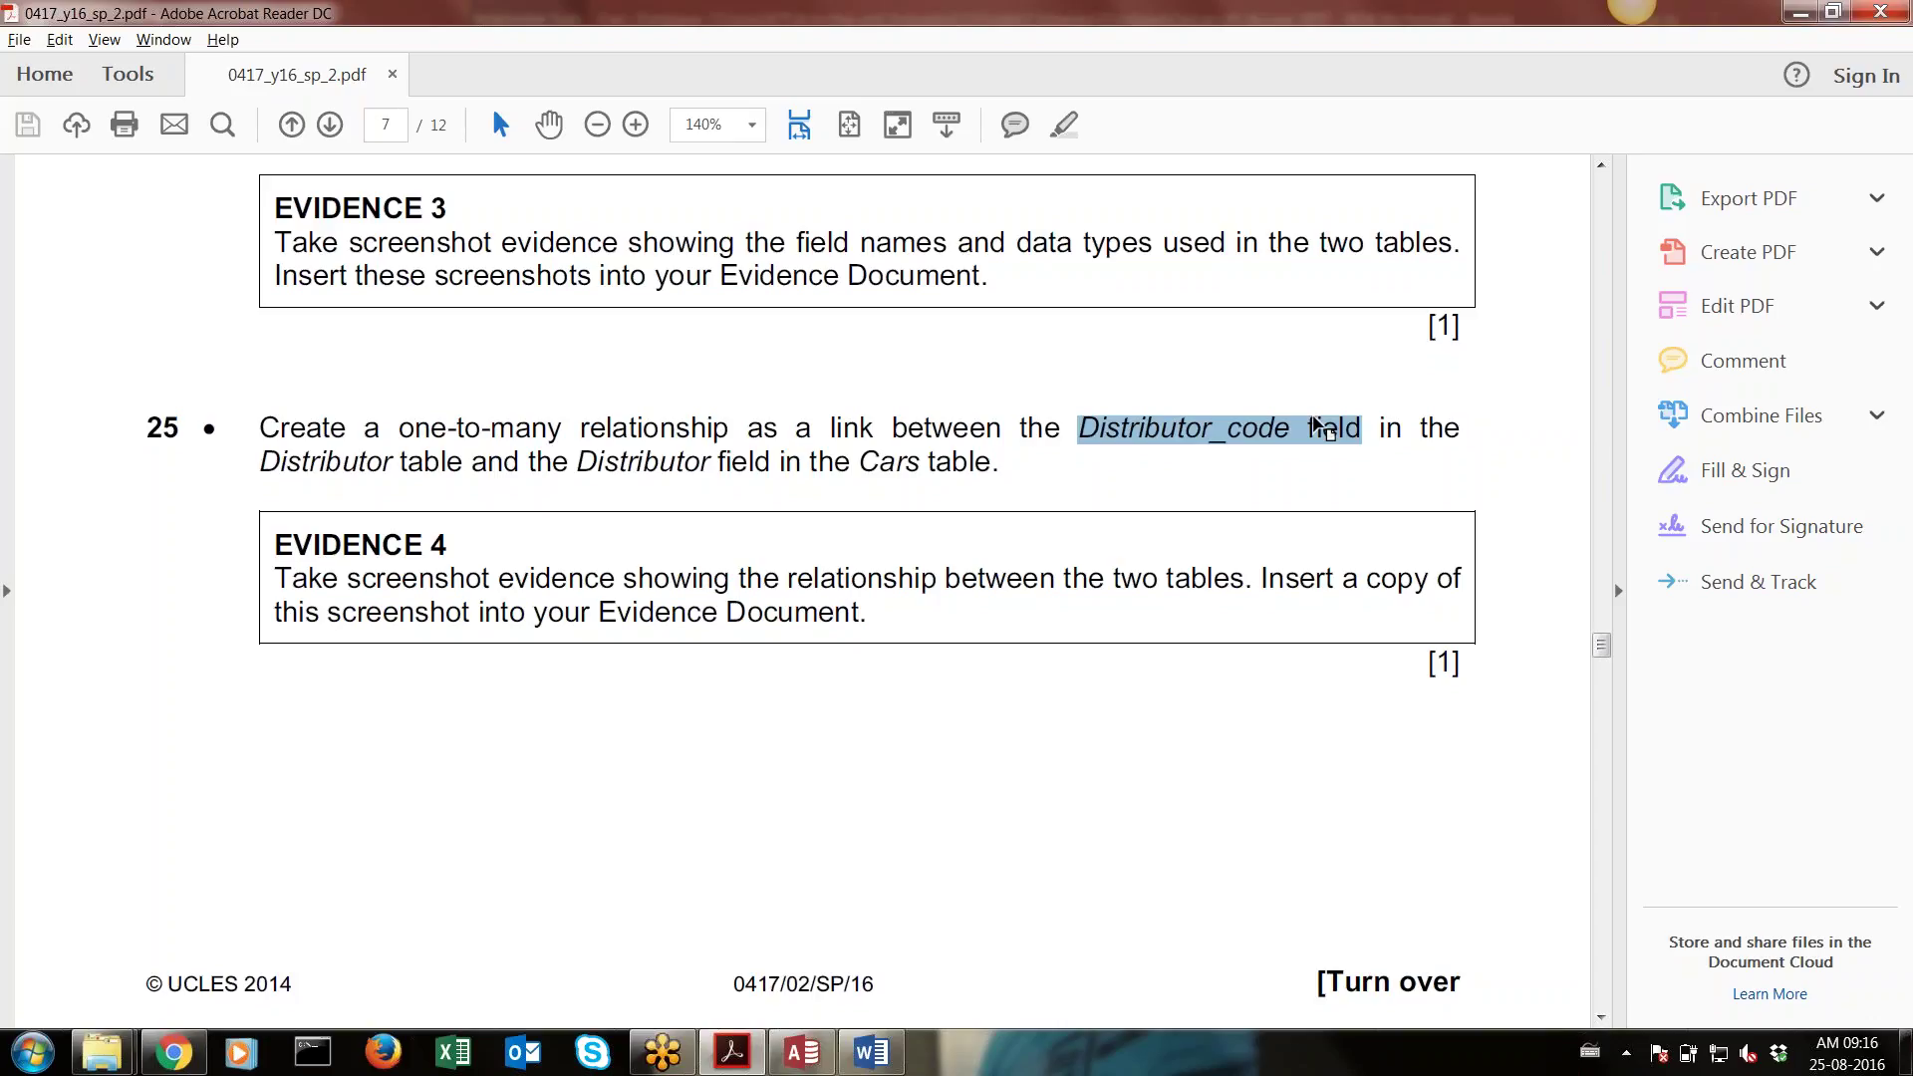
key("alt+Tab")
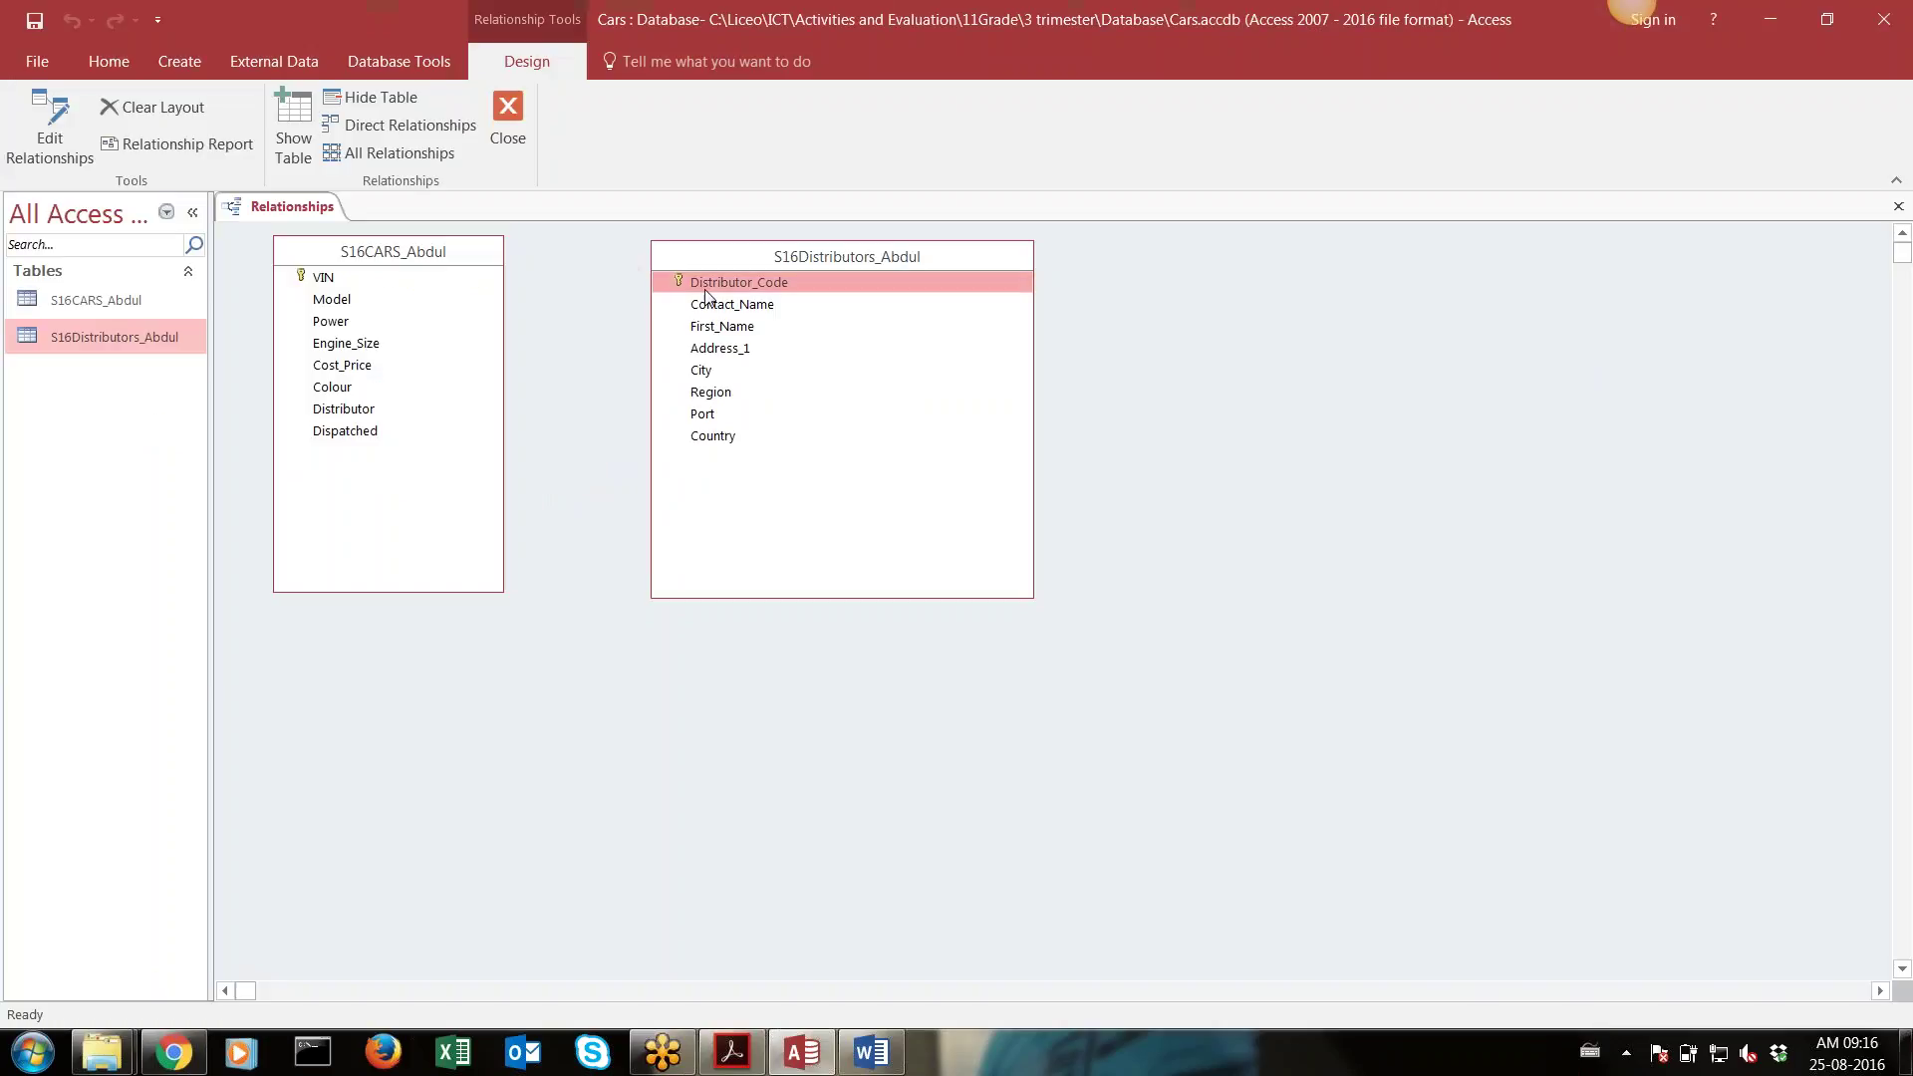
left_click(840, 251)
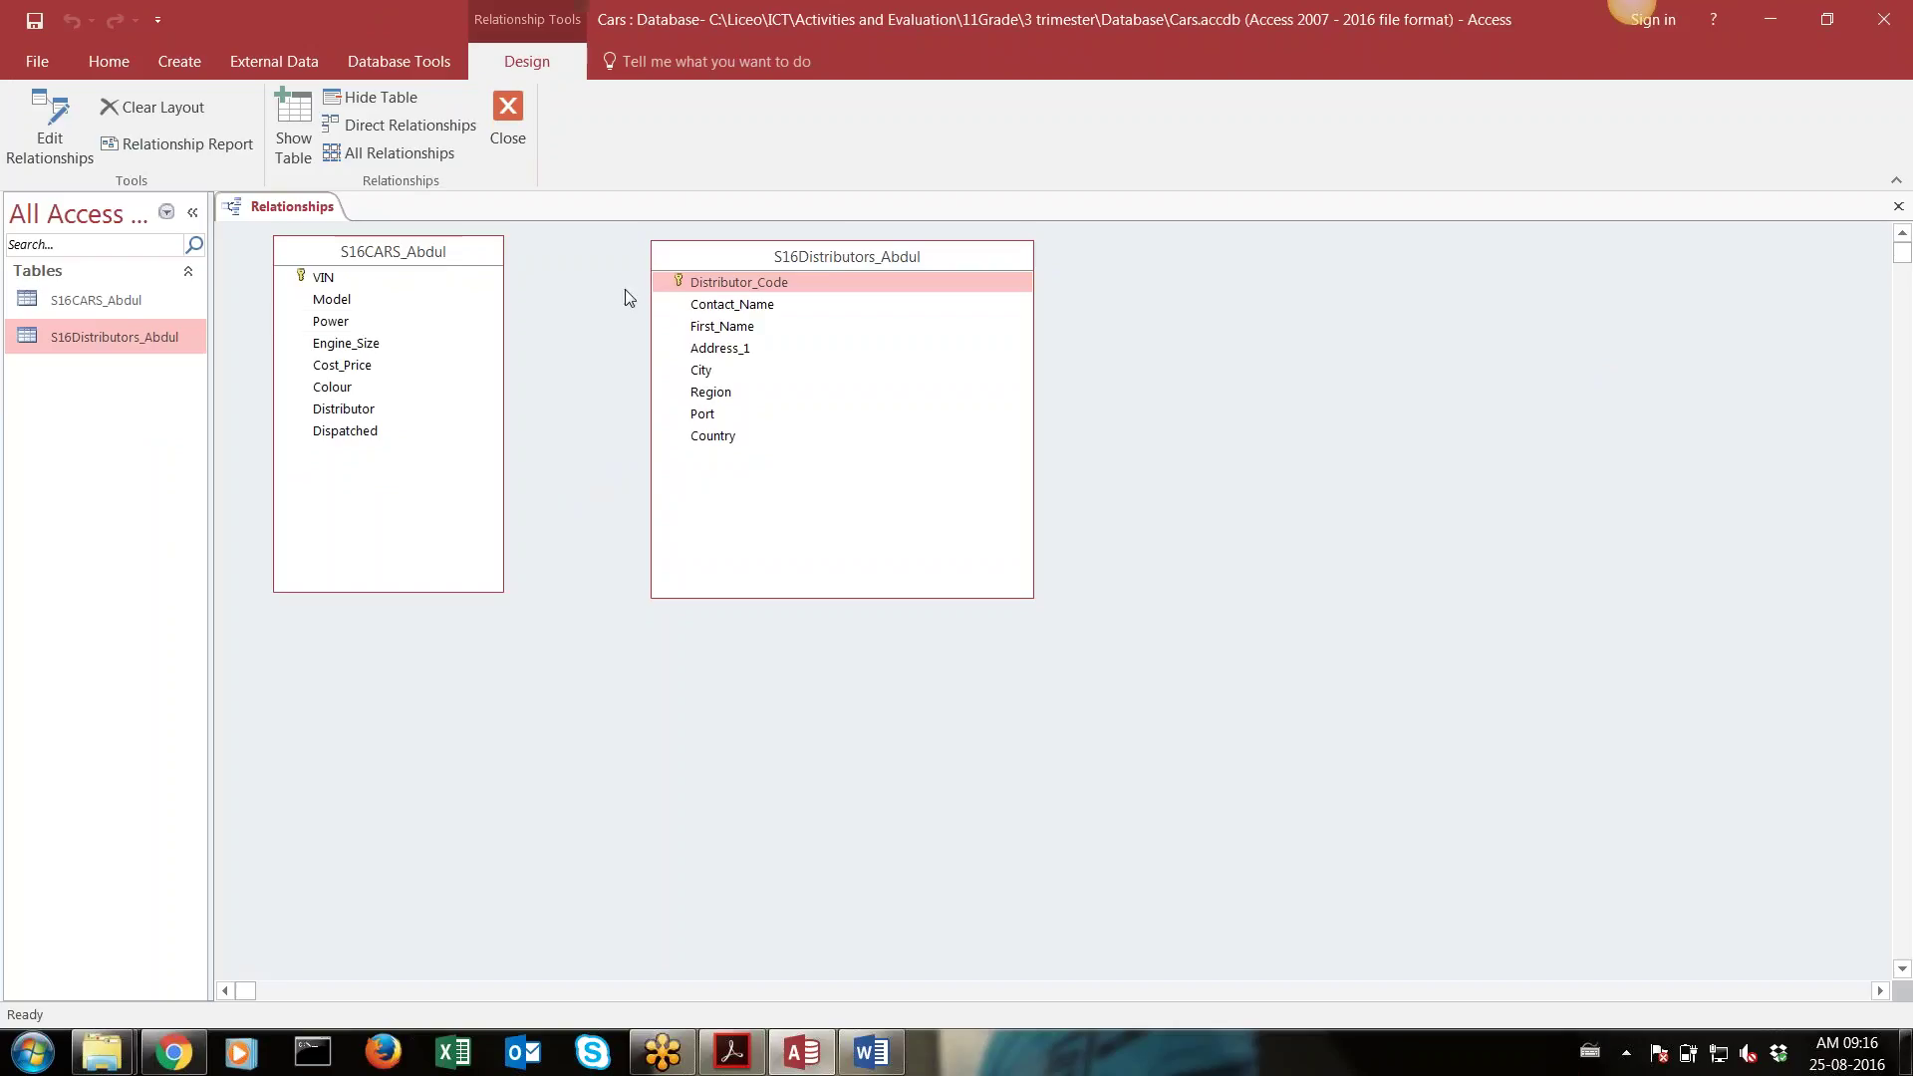
left_click(345, 410)
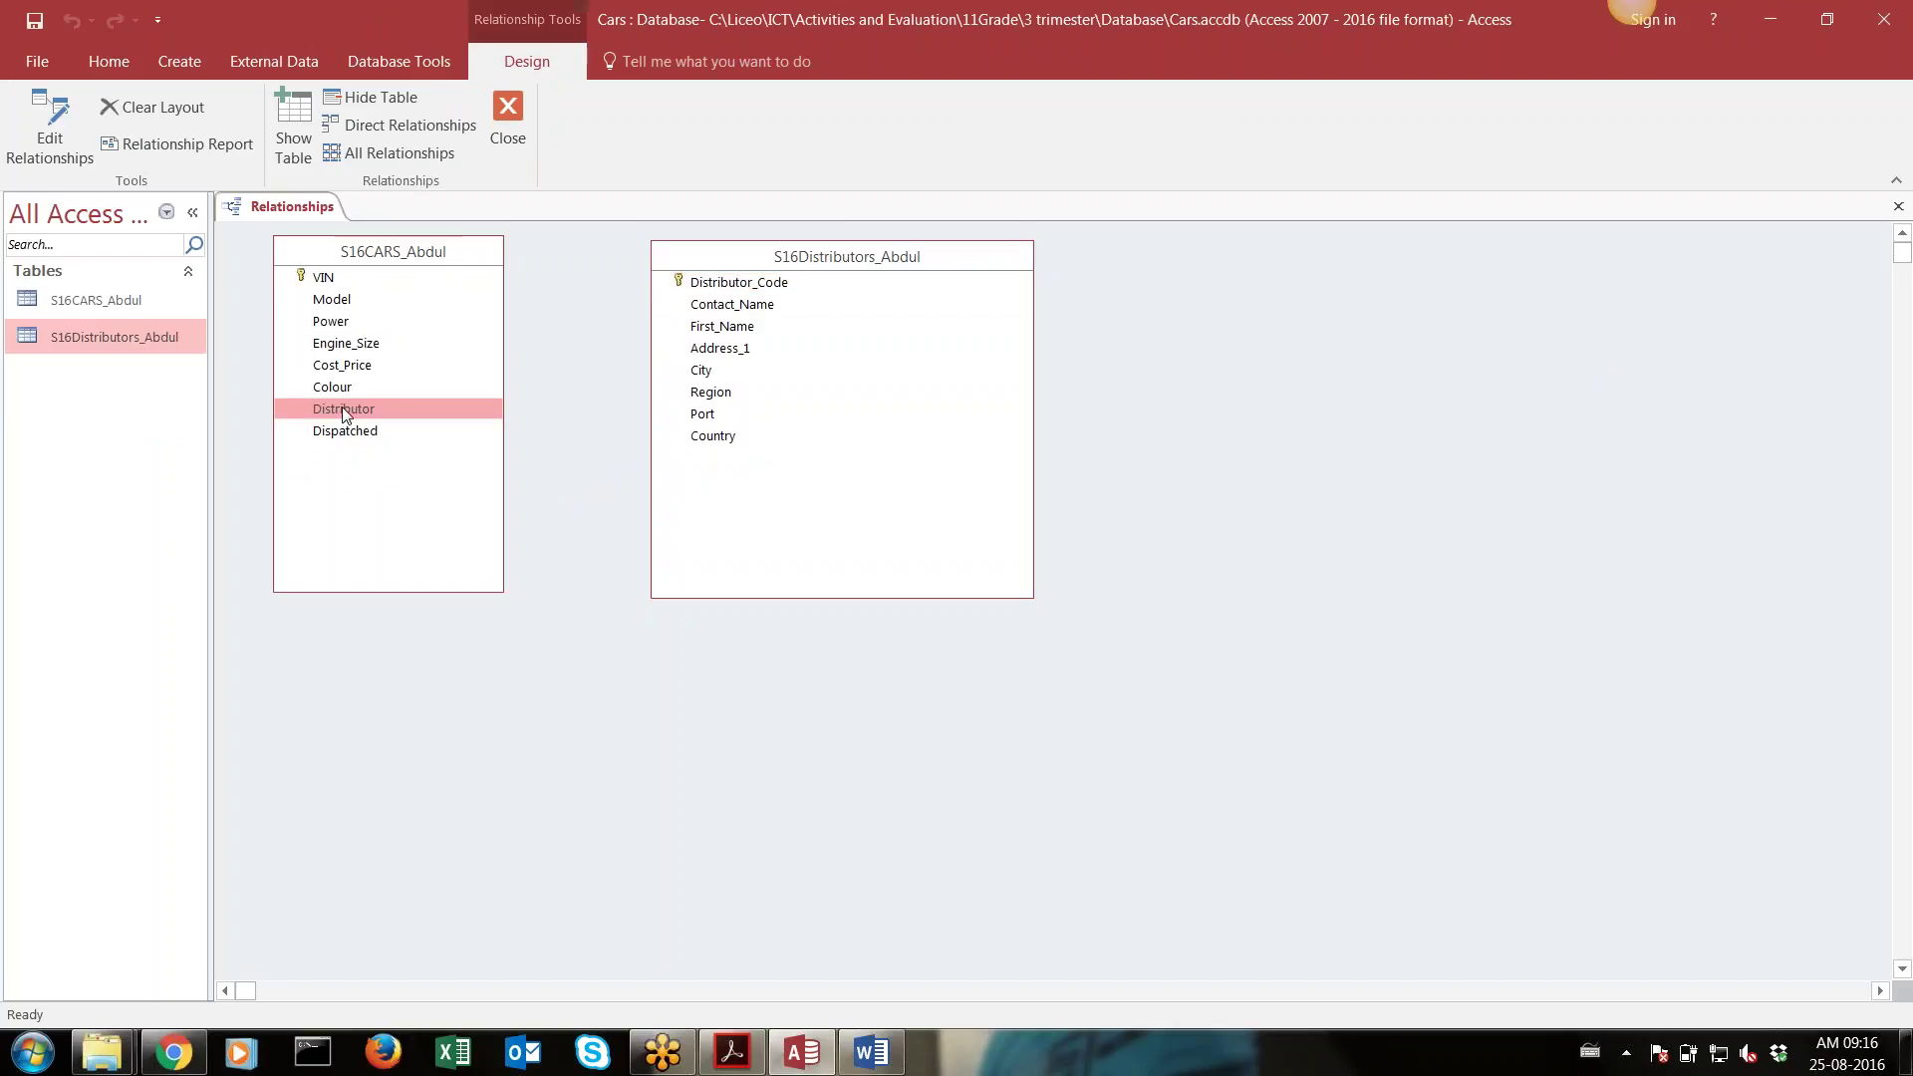
left_click_drag(343, 410, 716, 291)
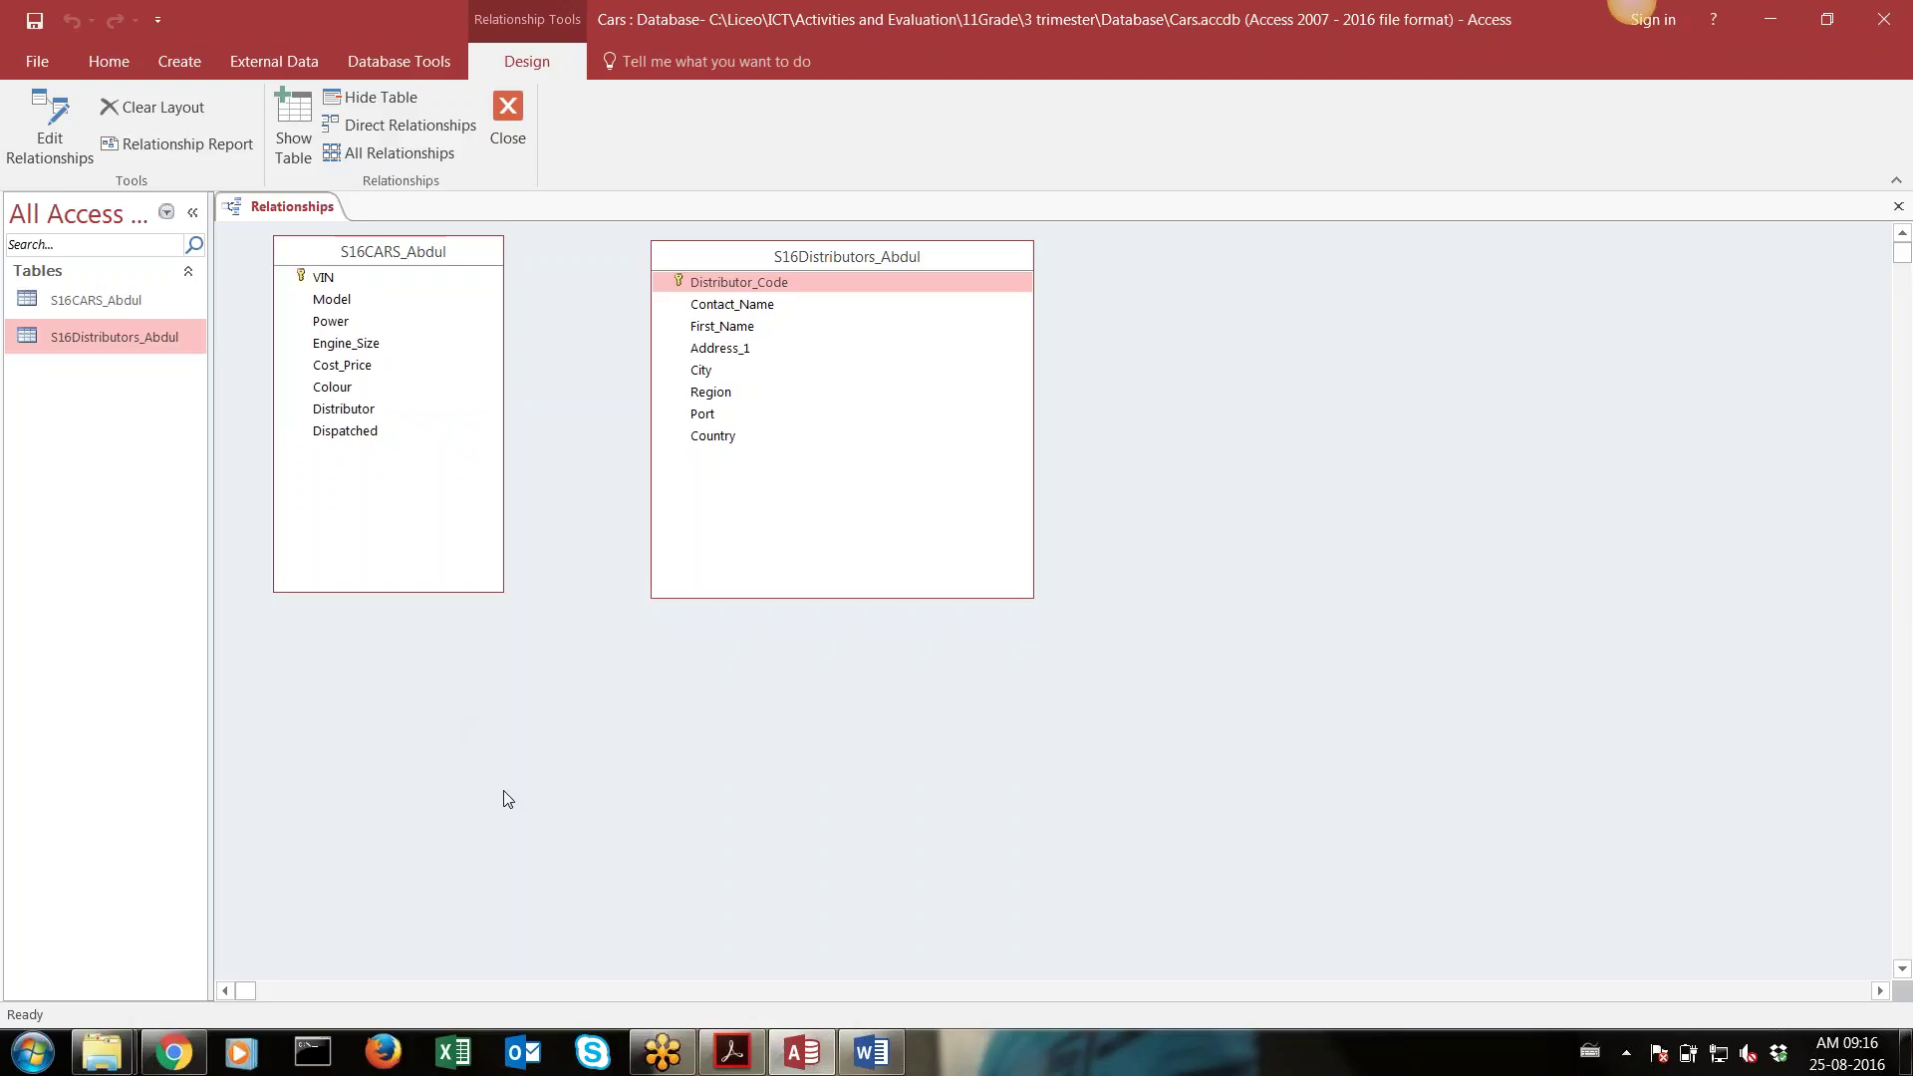
Launch Epic Pen from the desktop and return to the Relationships window in Access
key("super+d")
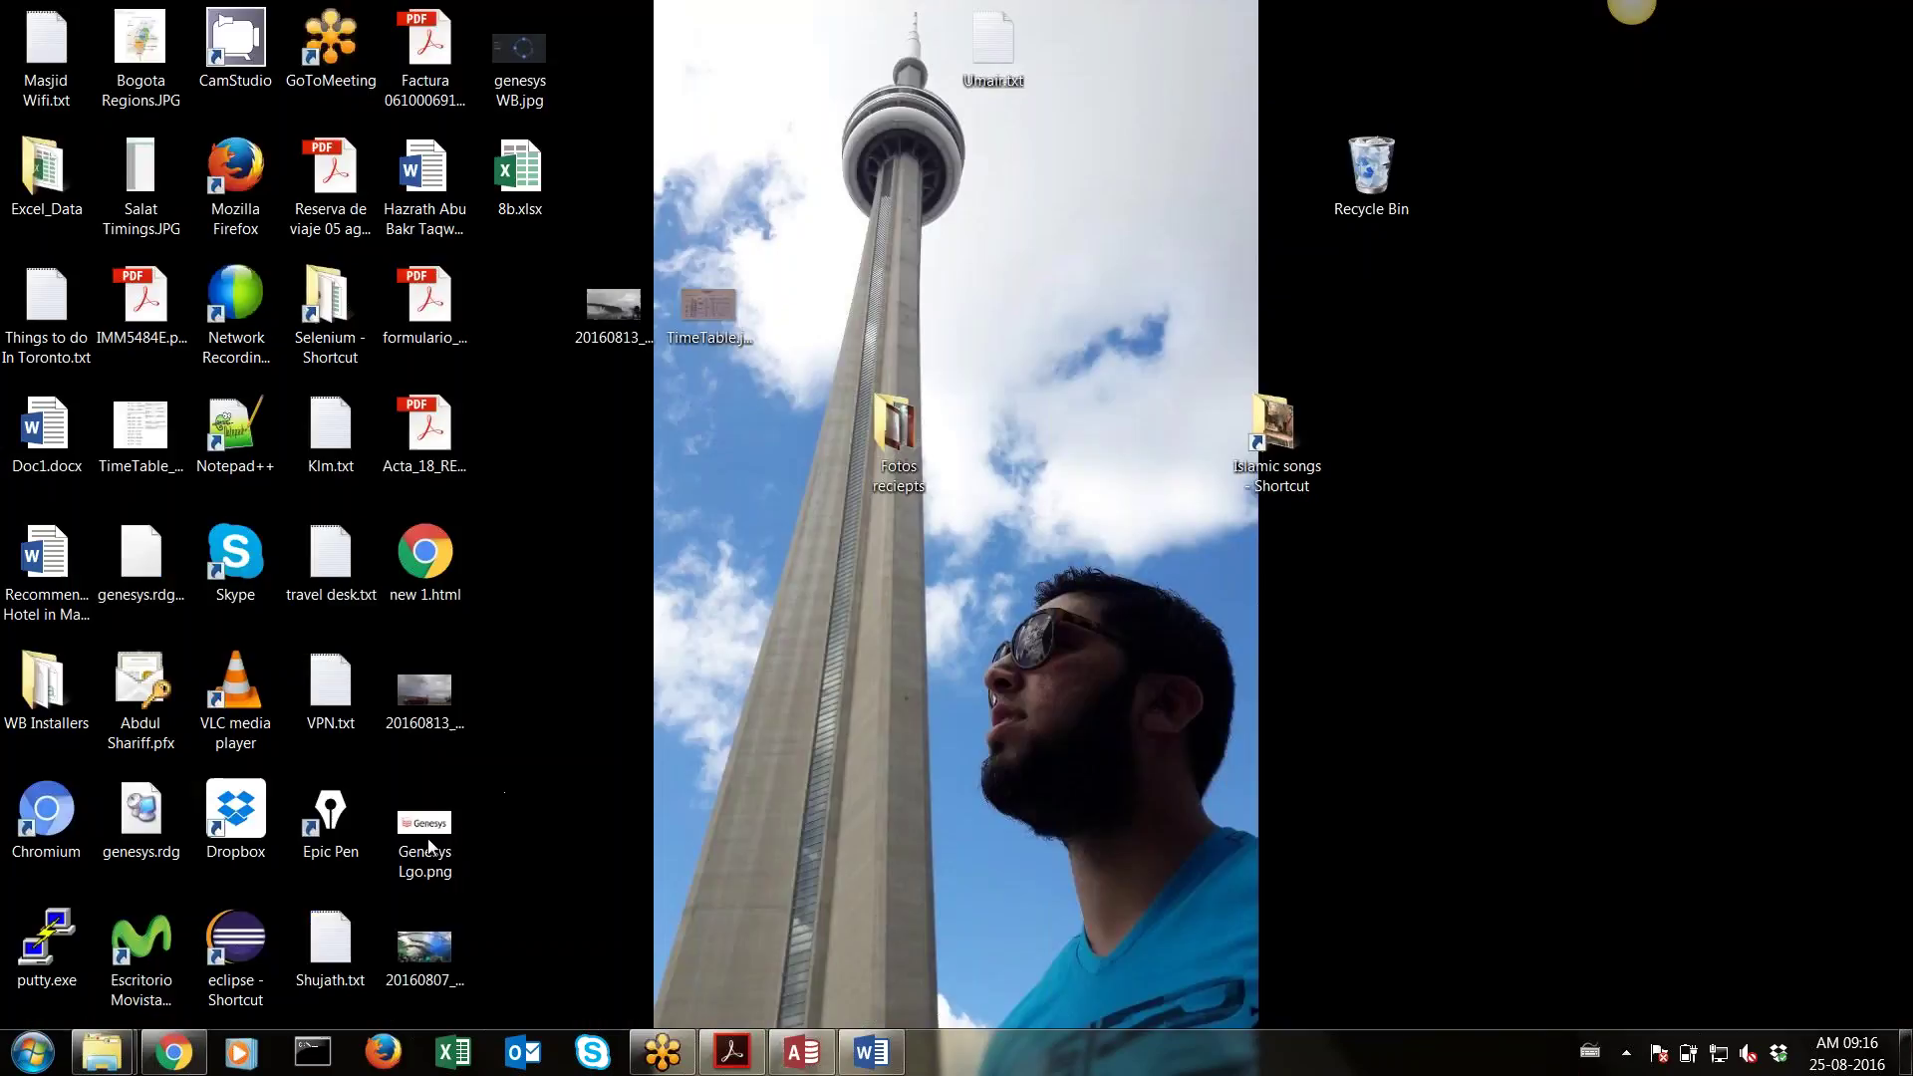
double_click(329, 813)
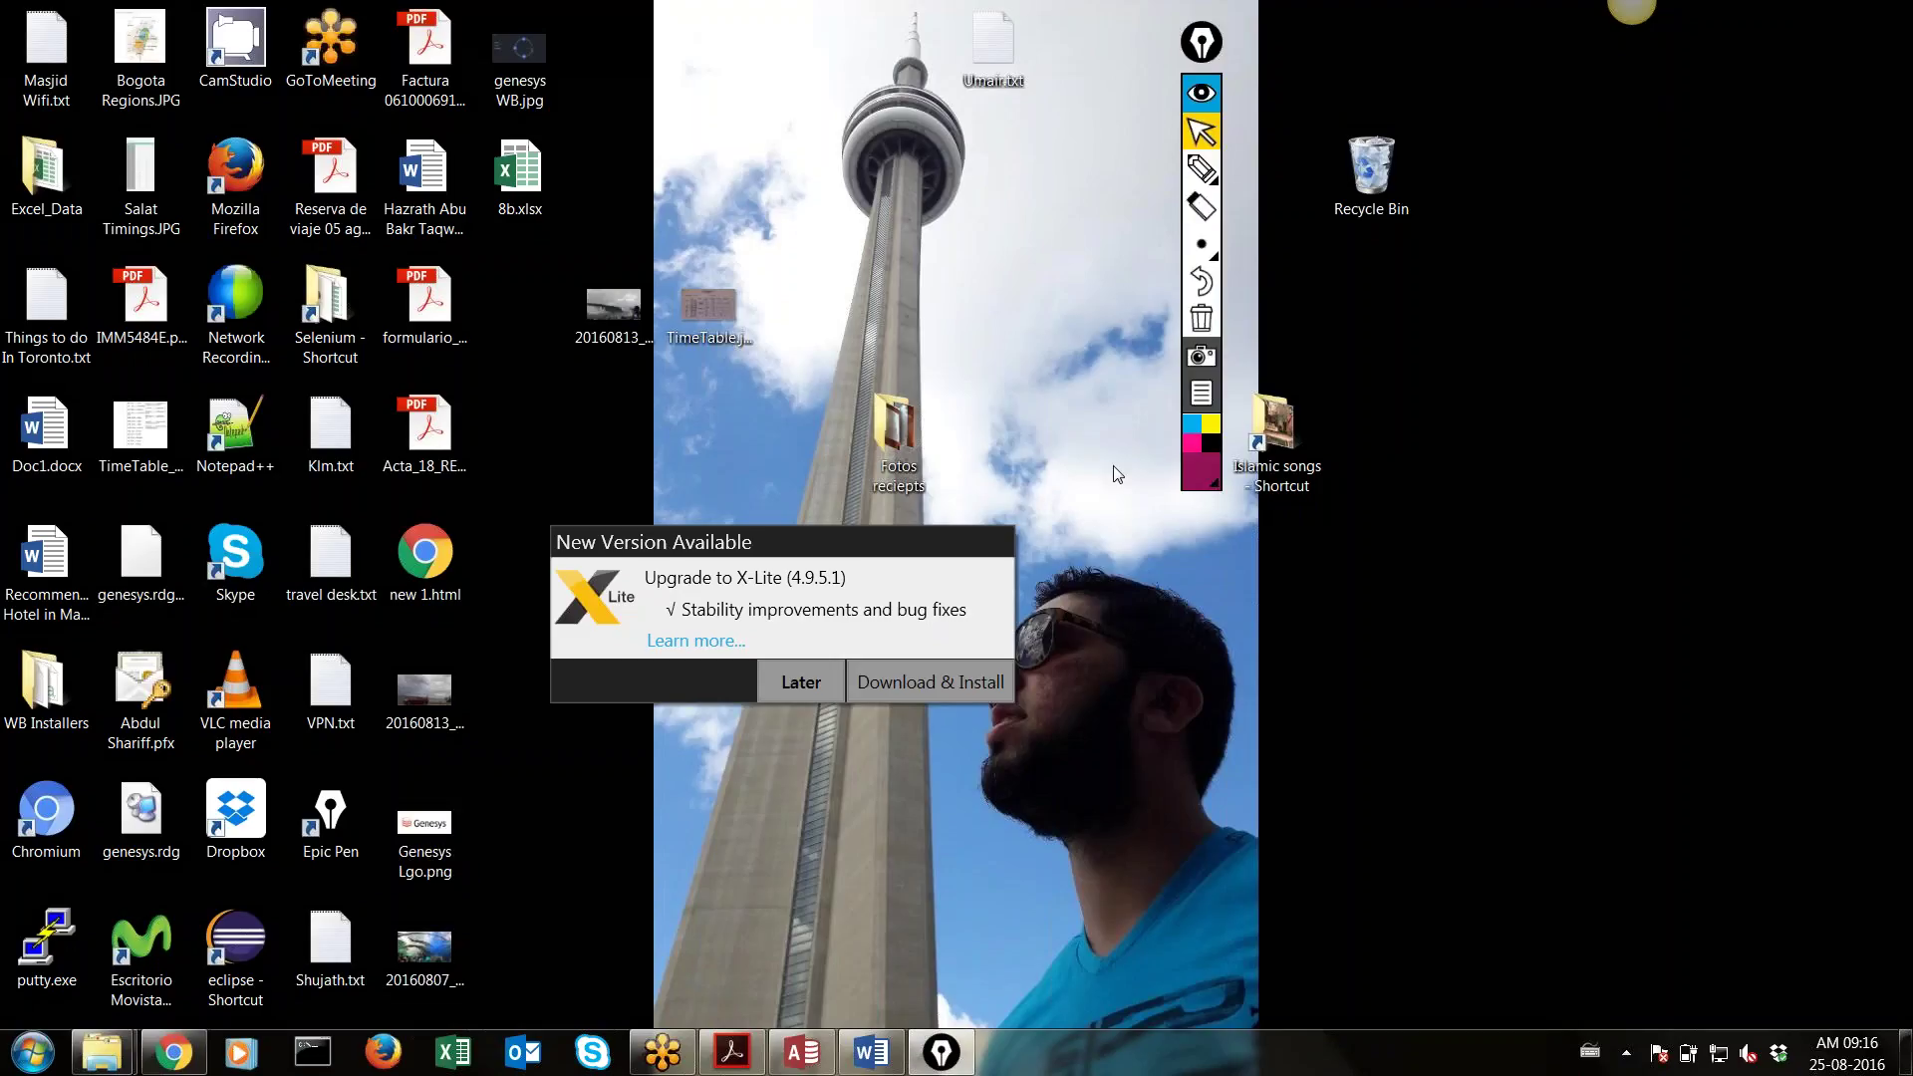
left_click(1207, 176)
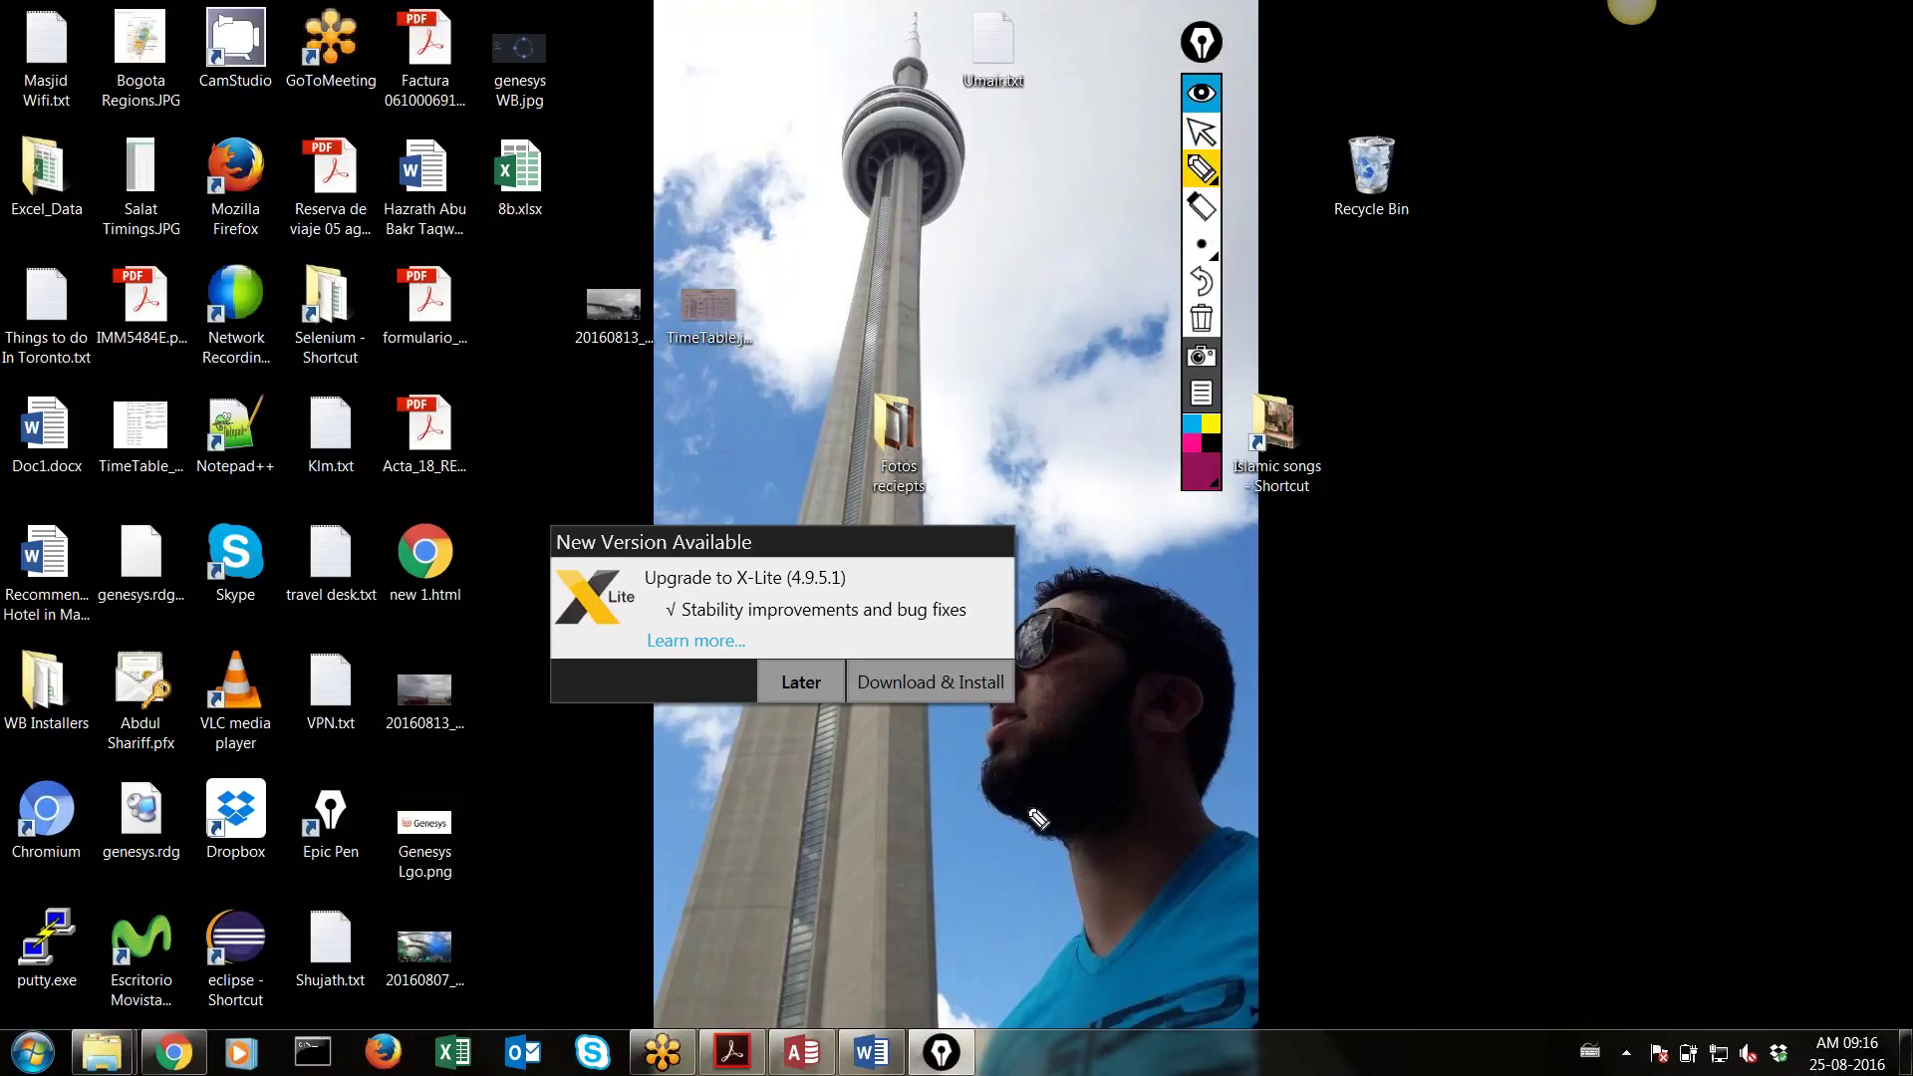
left_click(1202, 131)
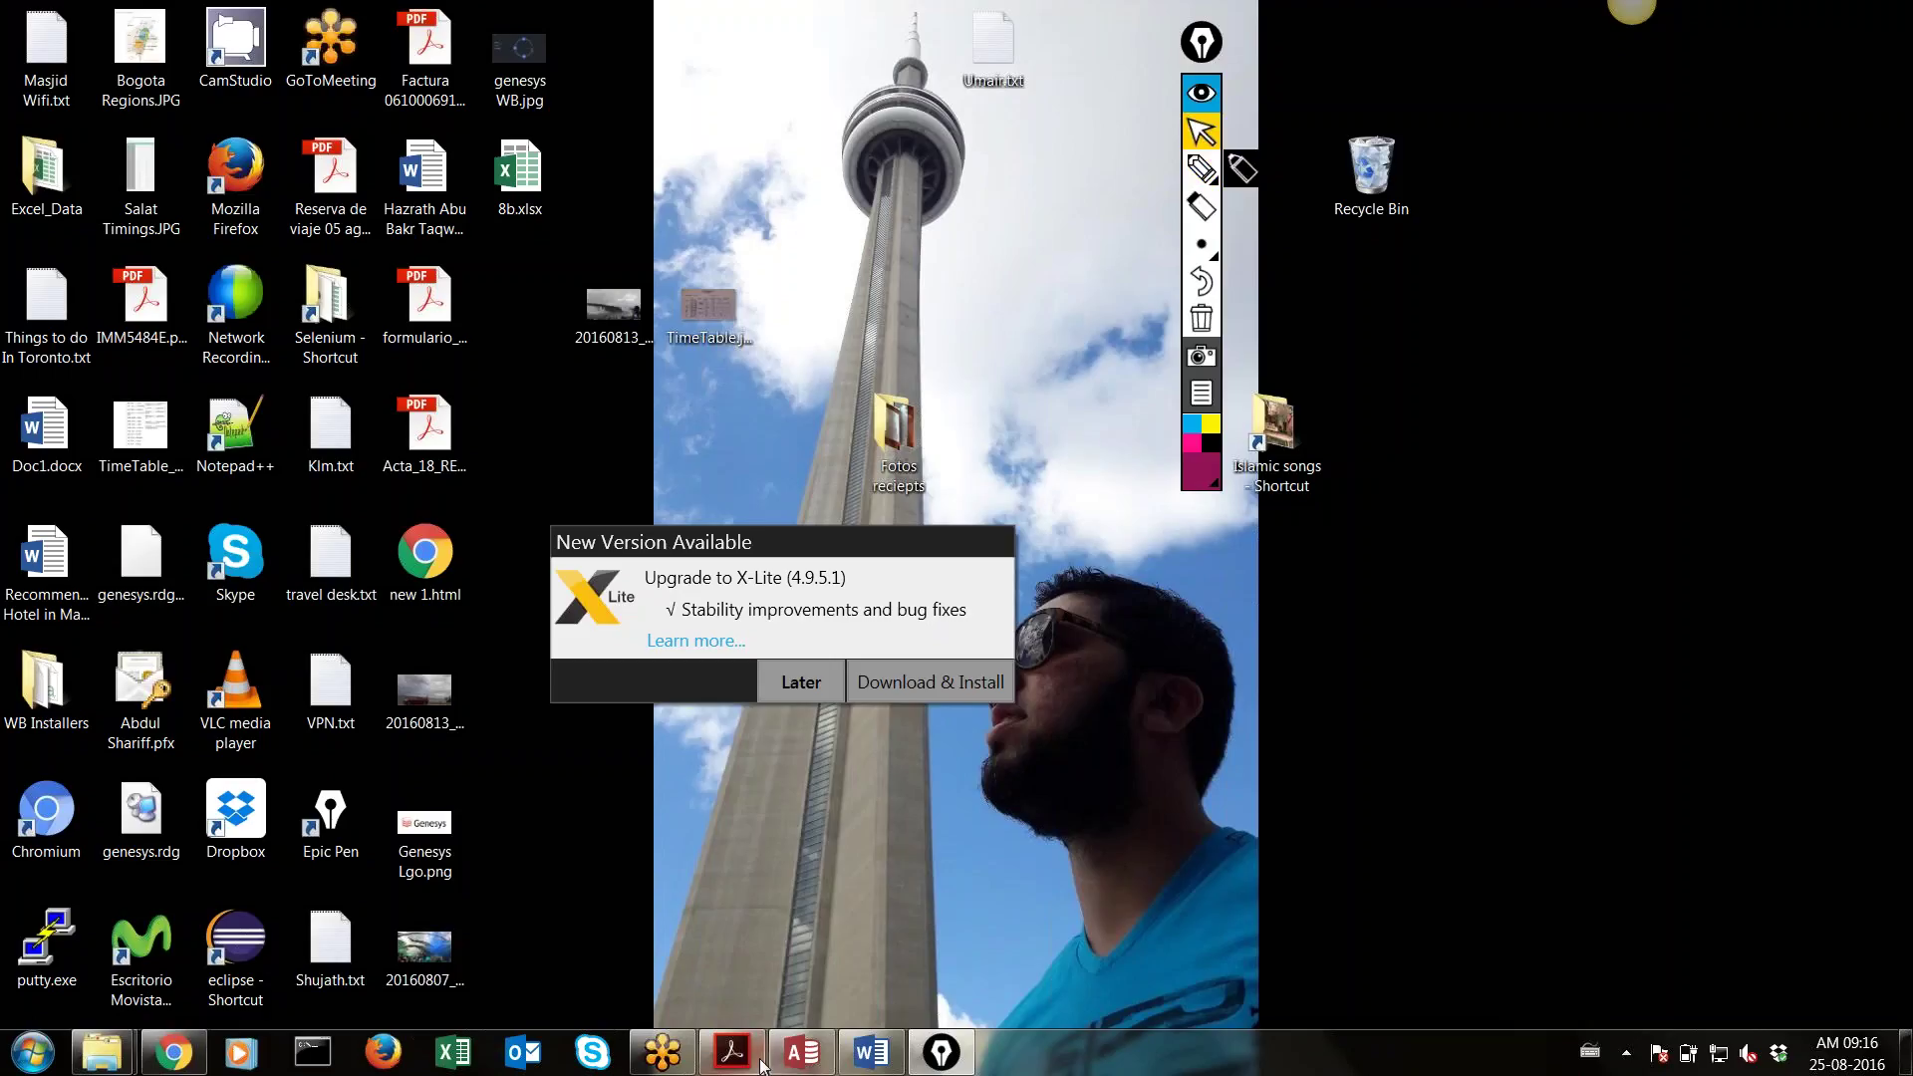
left_click(802, 1053)
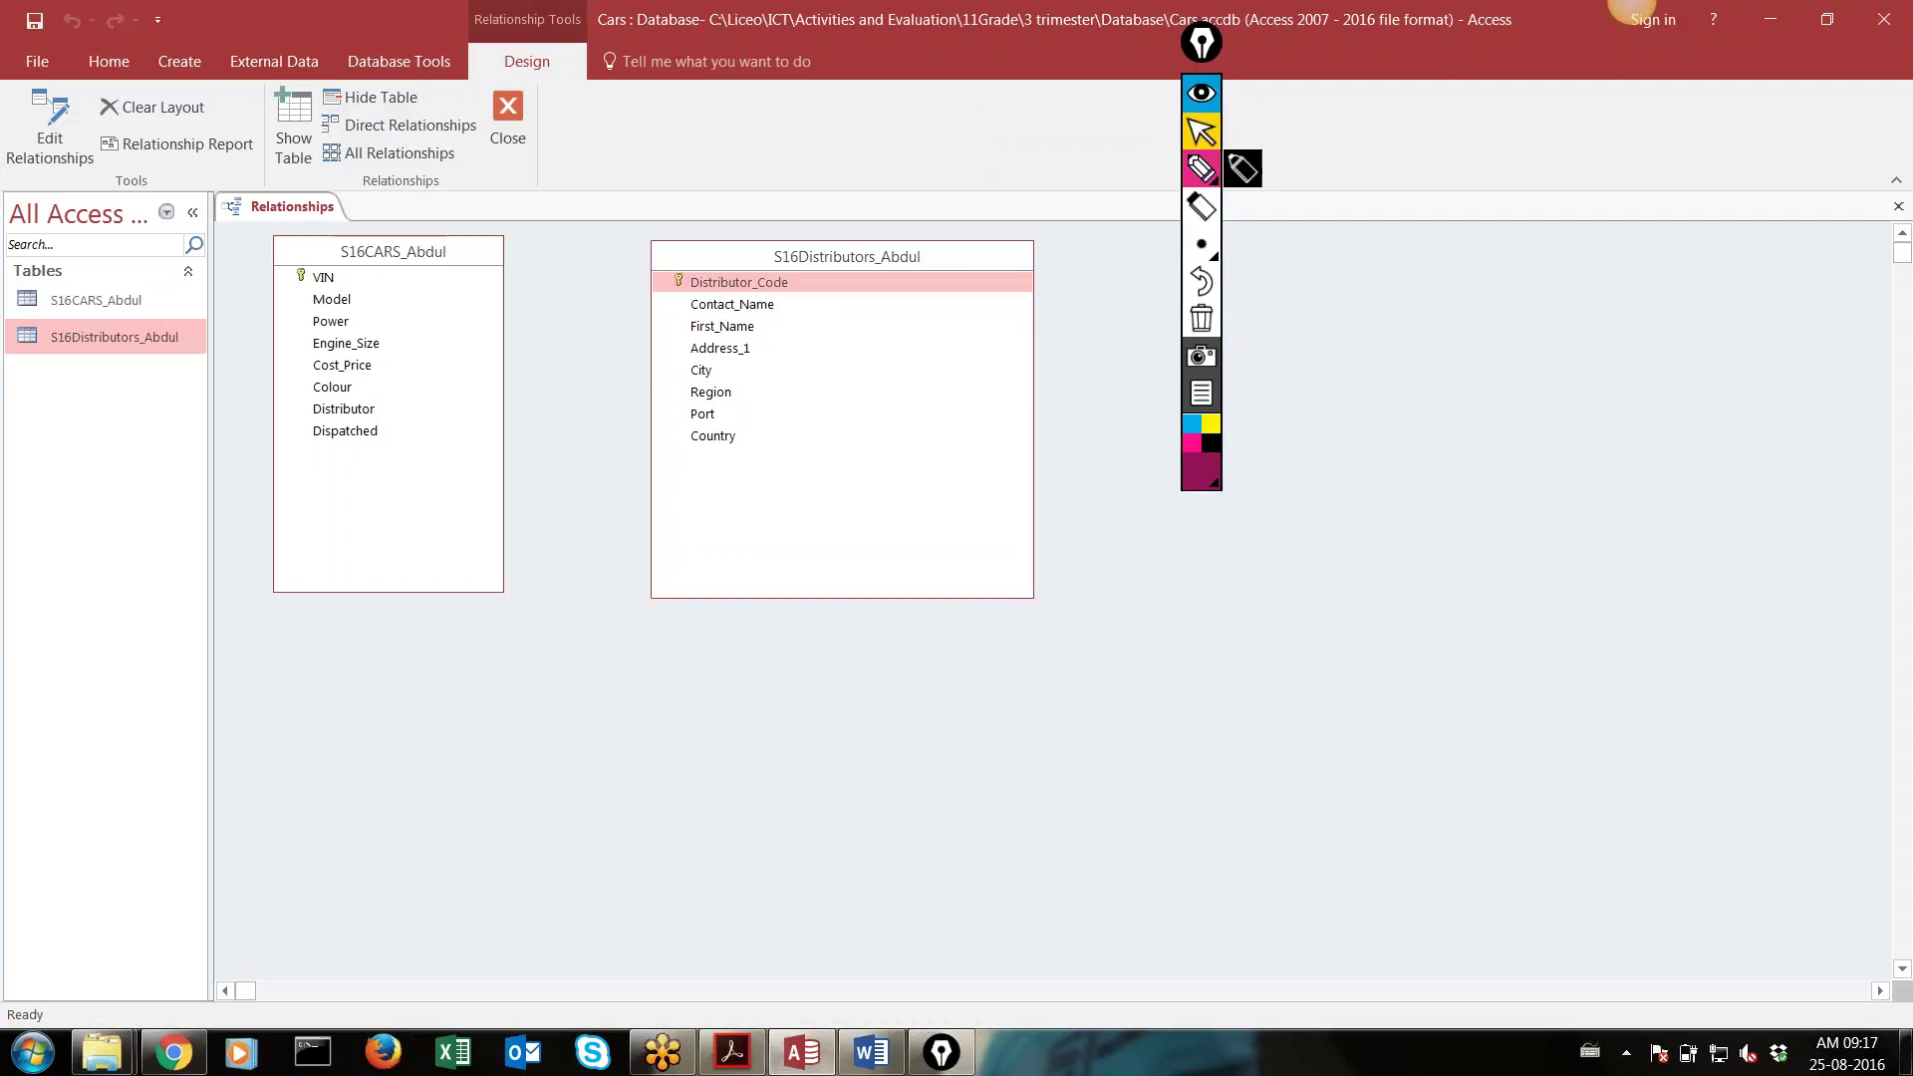
Draw a pen line linking Distributor_Code to the cars table's Distributor field, circle both fields, and clear the annotations
left_click(1202, 171)
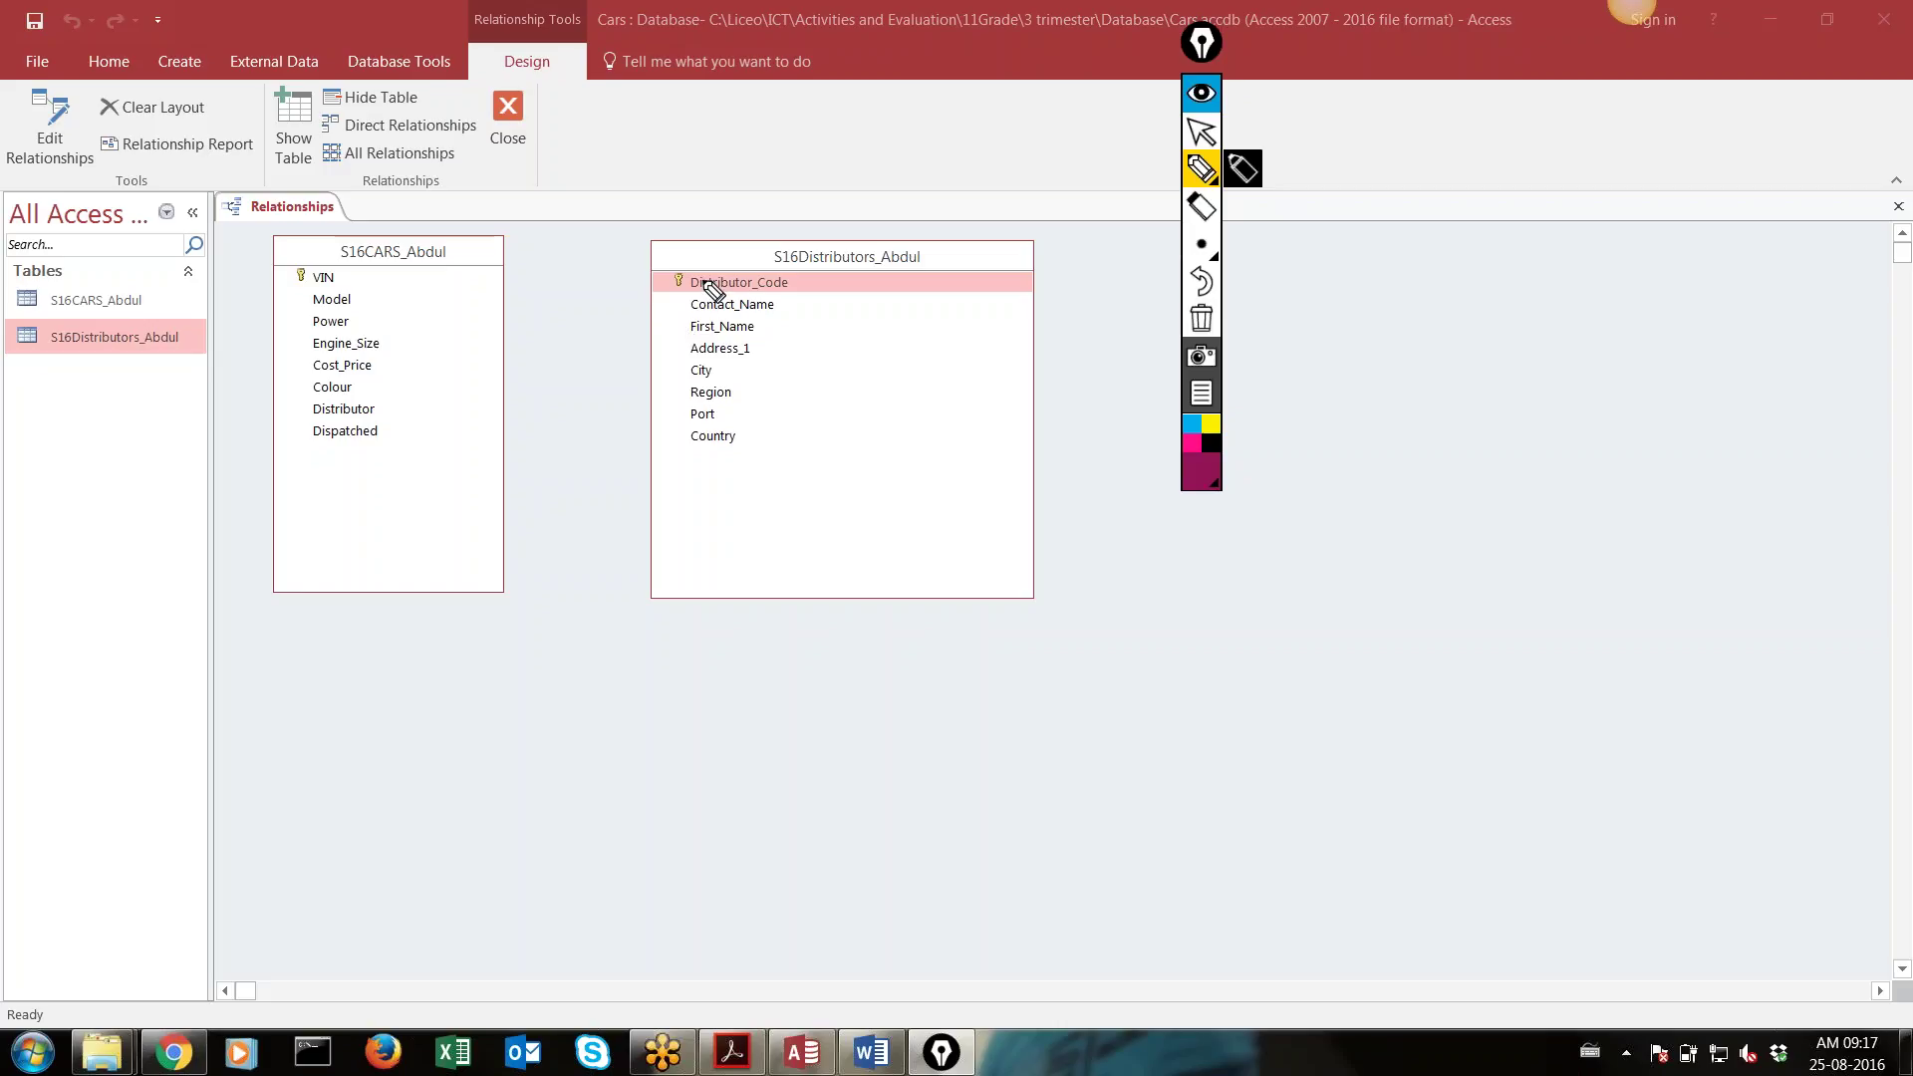
left_click_drag(655, 279, 380, 415)
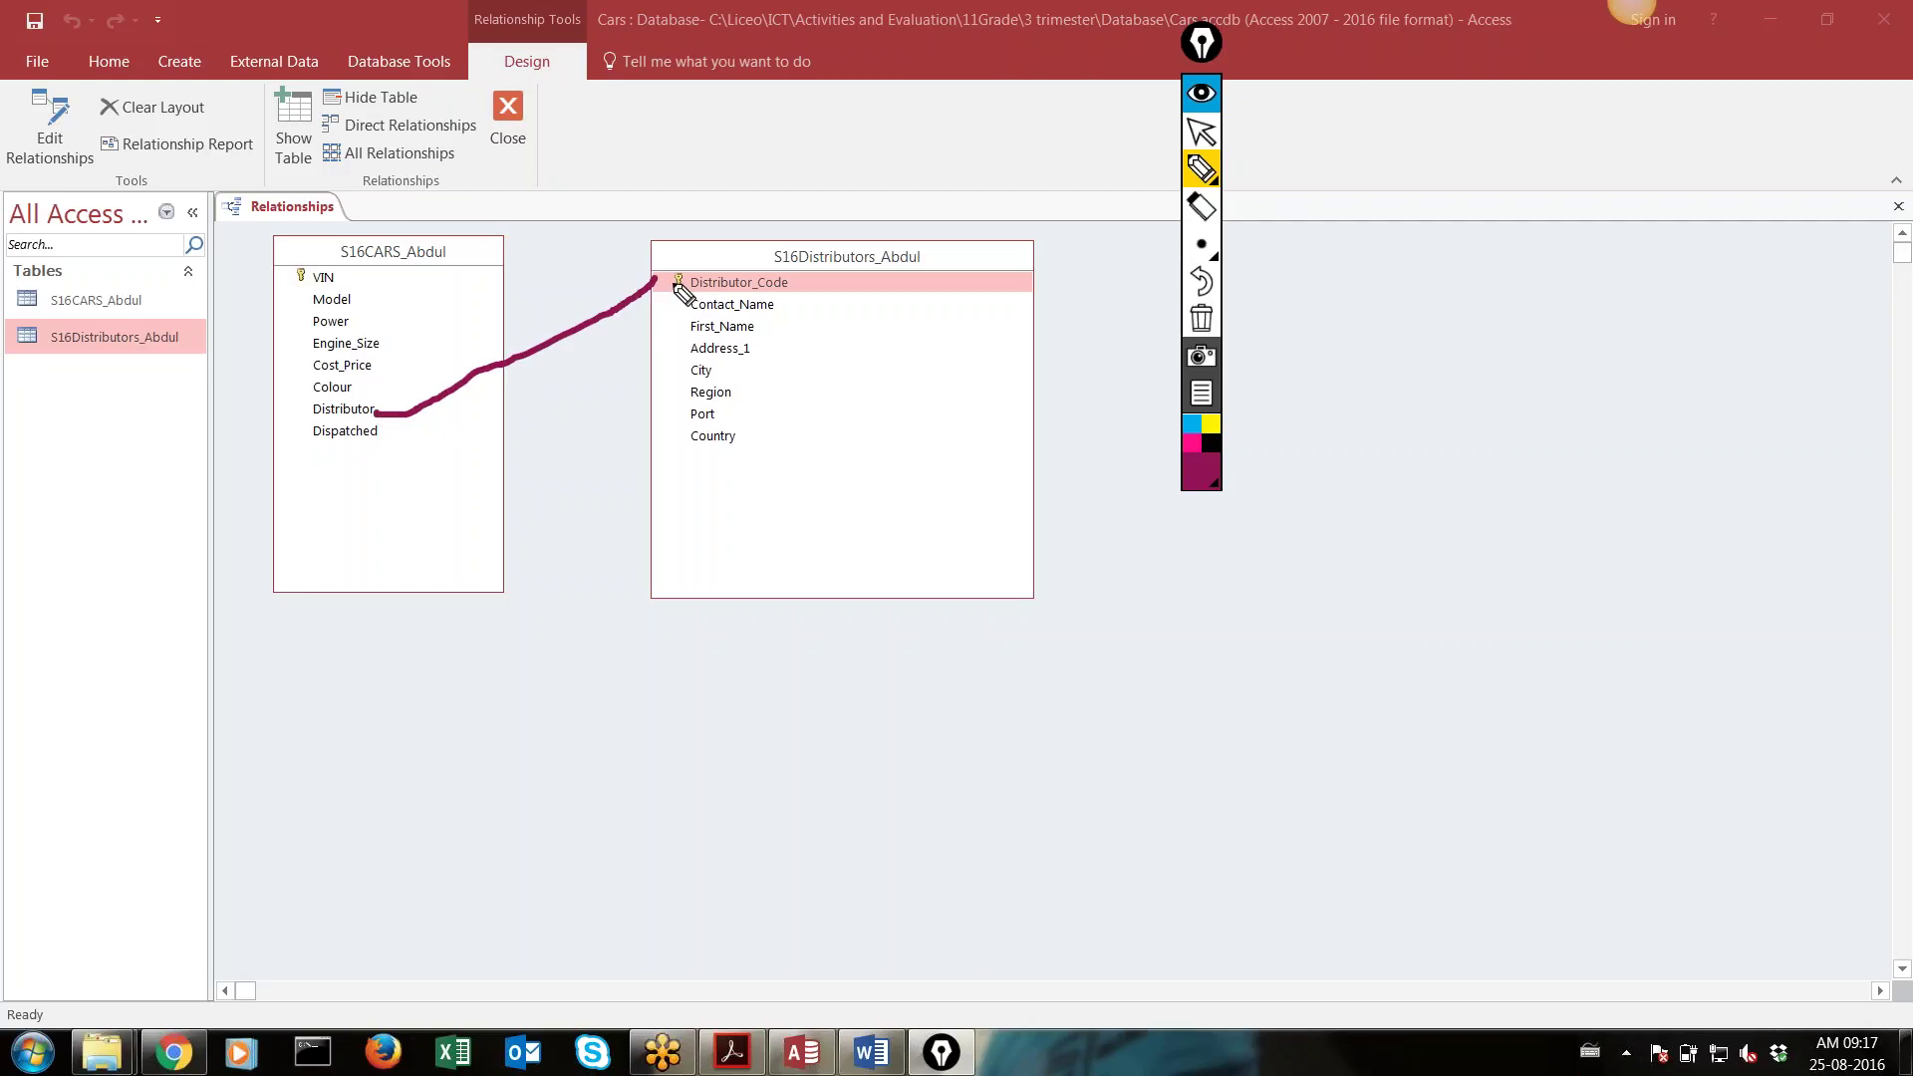
mouse_move(648, 265)
left_mouse_down()
mouse_move(650, 285)
mouse_move(684, 289)
mouse_move(798, 282)
mouse_move(665, 271)
left_mouse_up()
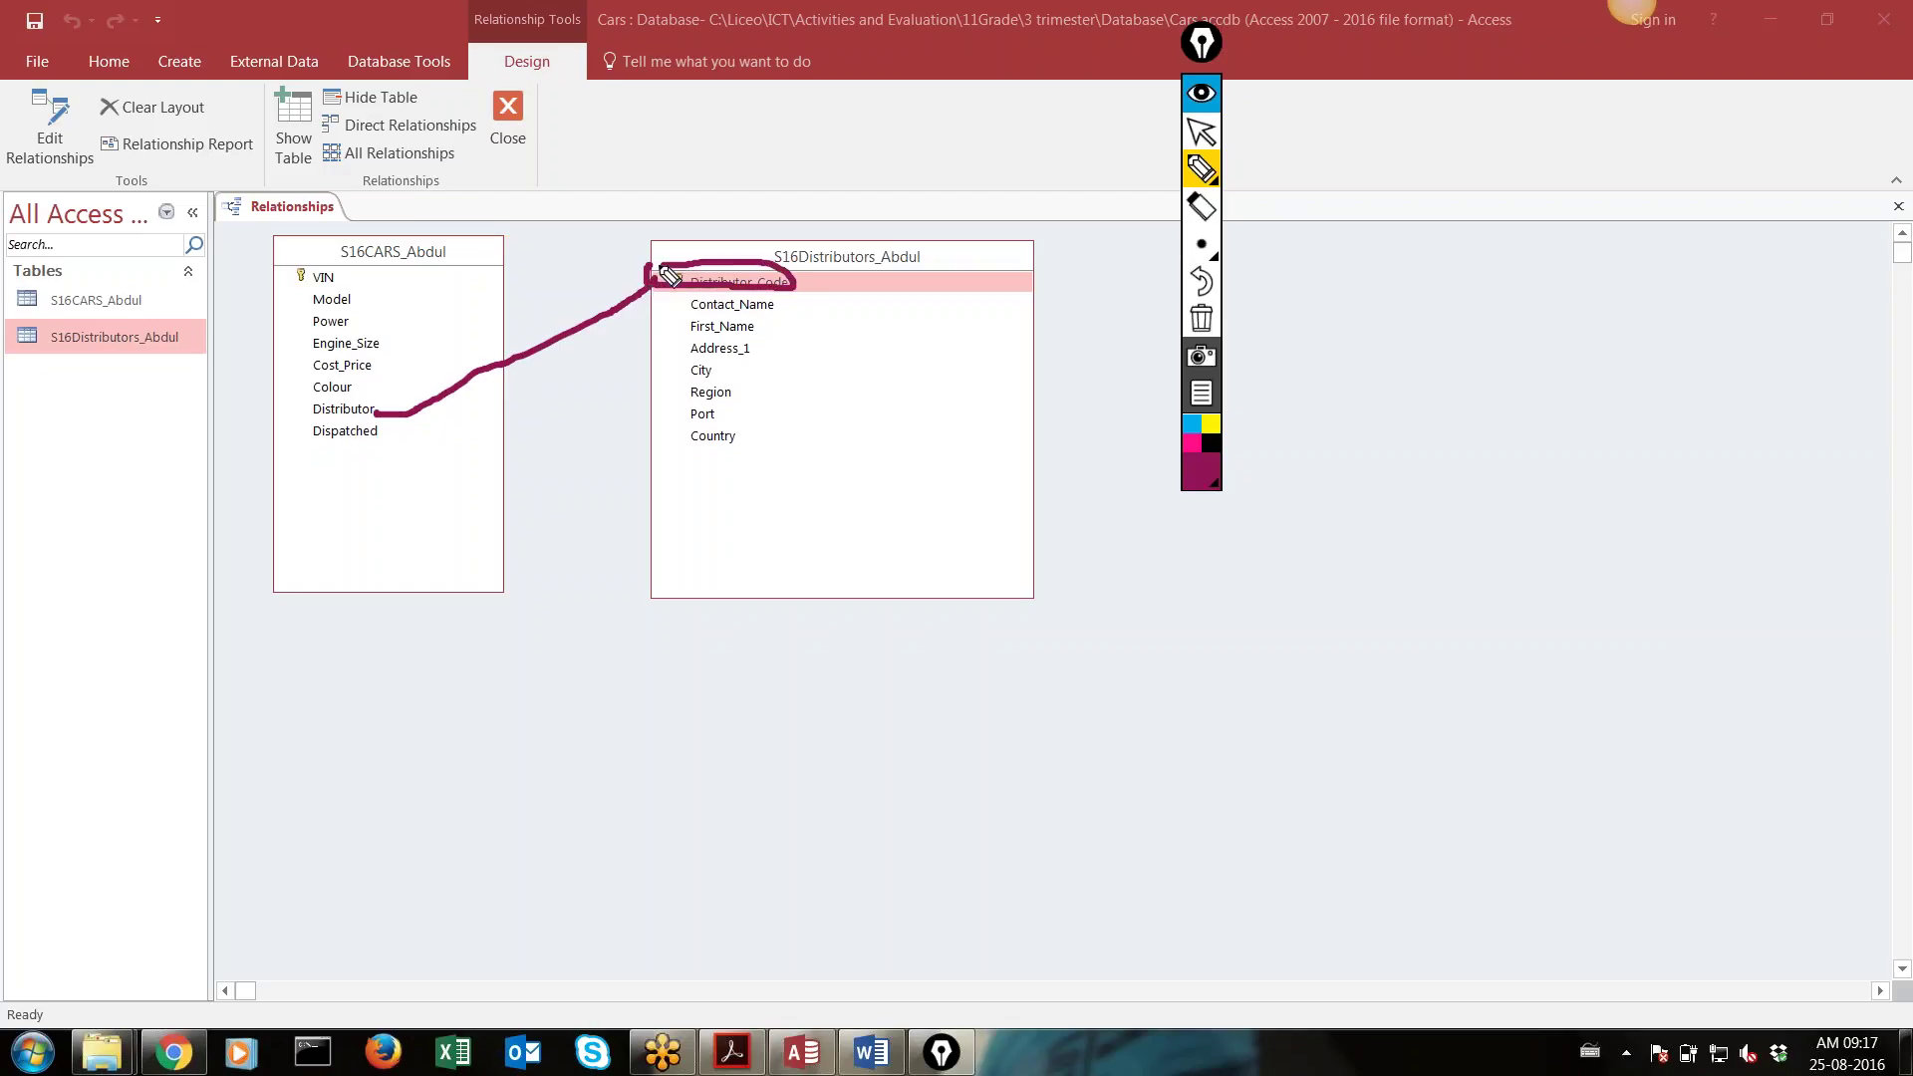
left_click(312, 400)
mouse_move(312, 402)
left_mouse_down()
mouse_move(404, 409)
mouse_move(317, 401)
left_mouse_up()
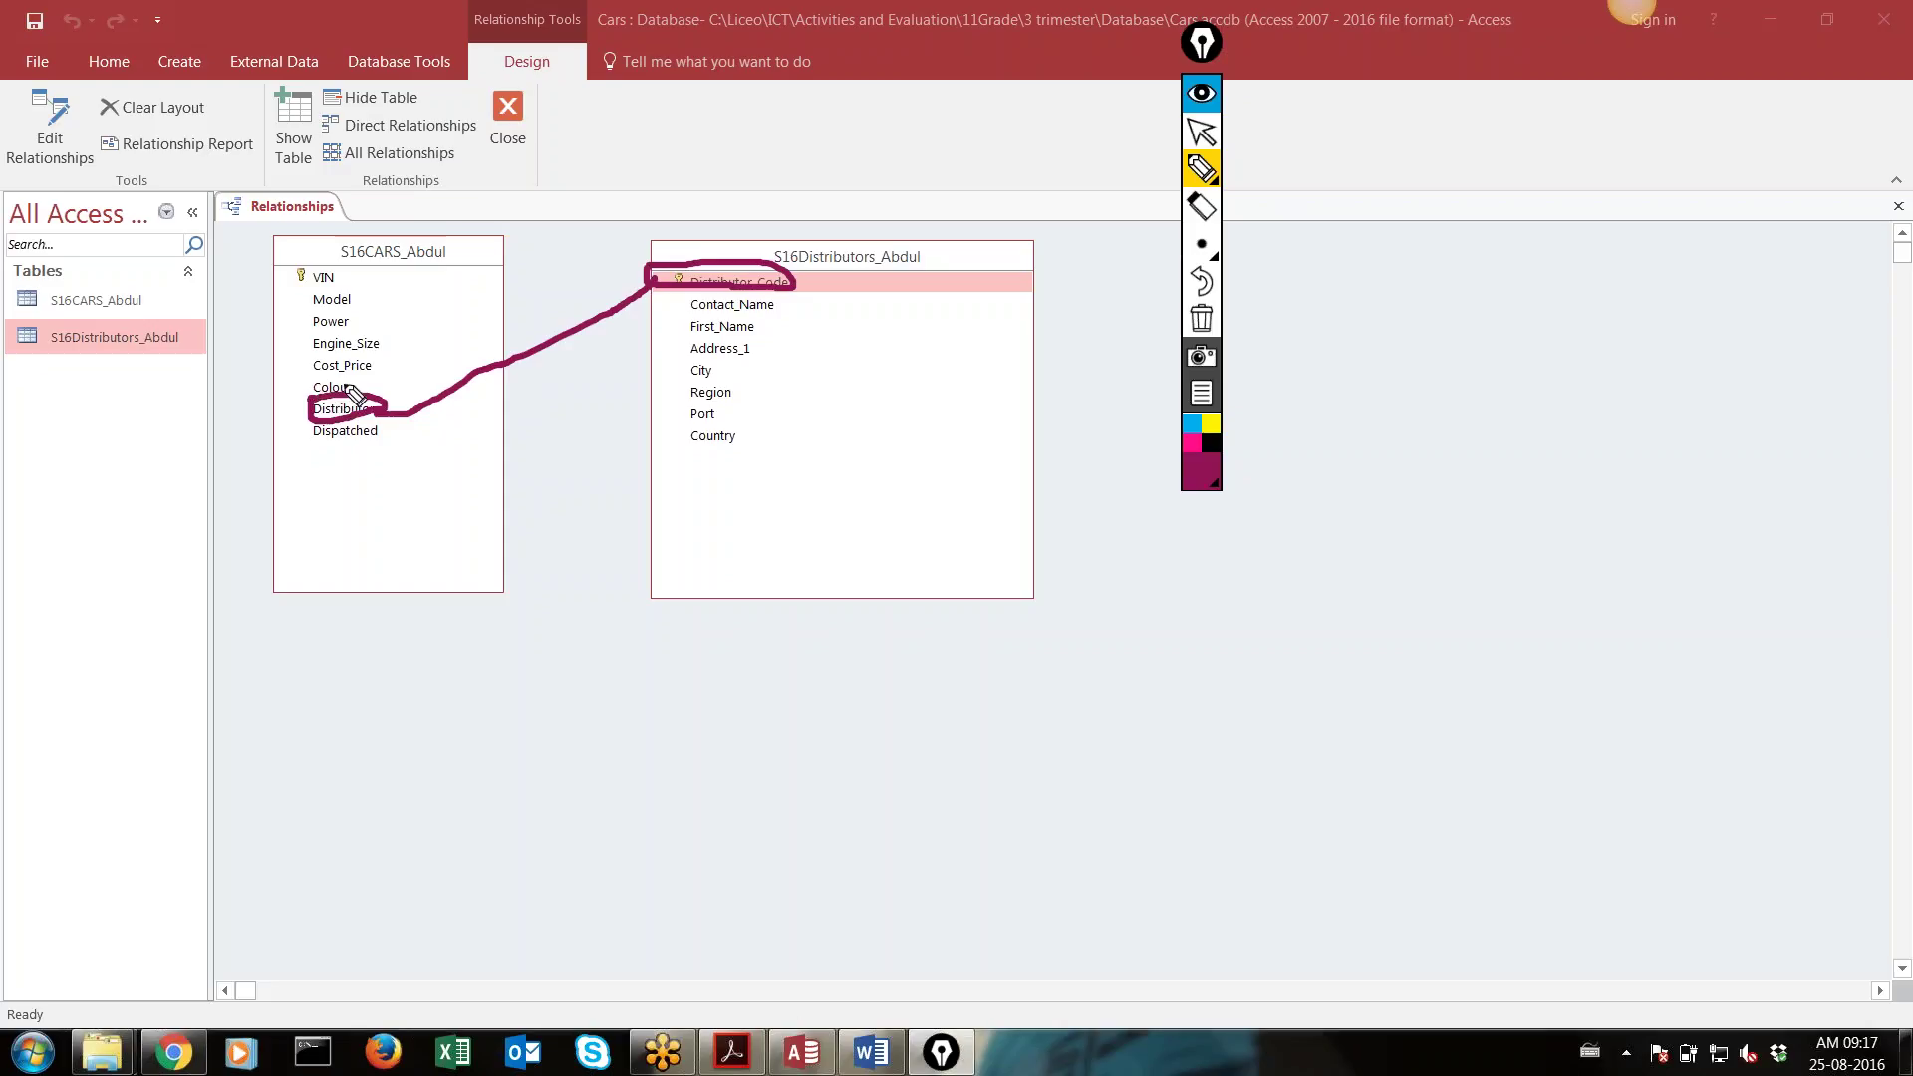
left_click(1201, 317)
left_click(1195, 137)
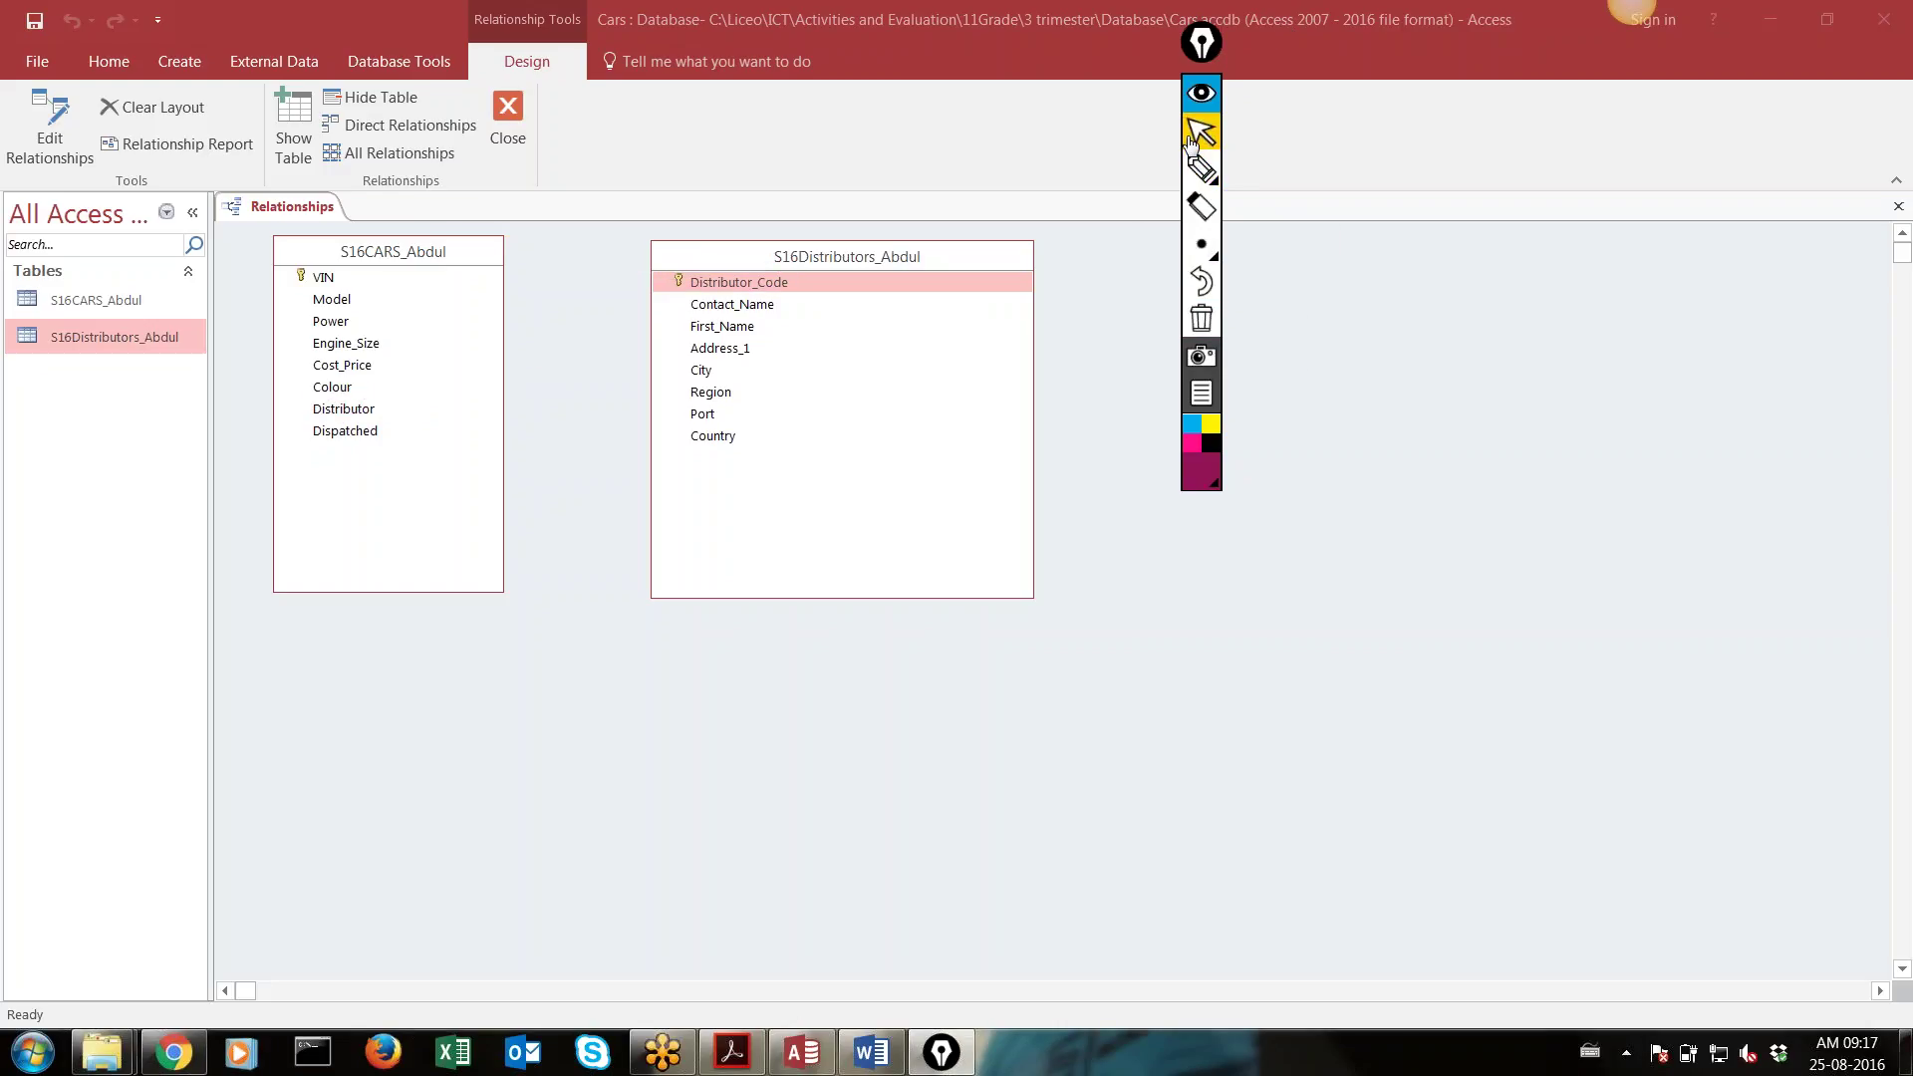
Link Distributor_Code in the distributors table to the cars table's Distributor field and reposition the Edit Relationships dialog
left_click(668, 286)
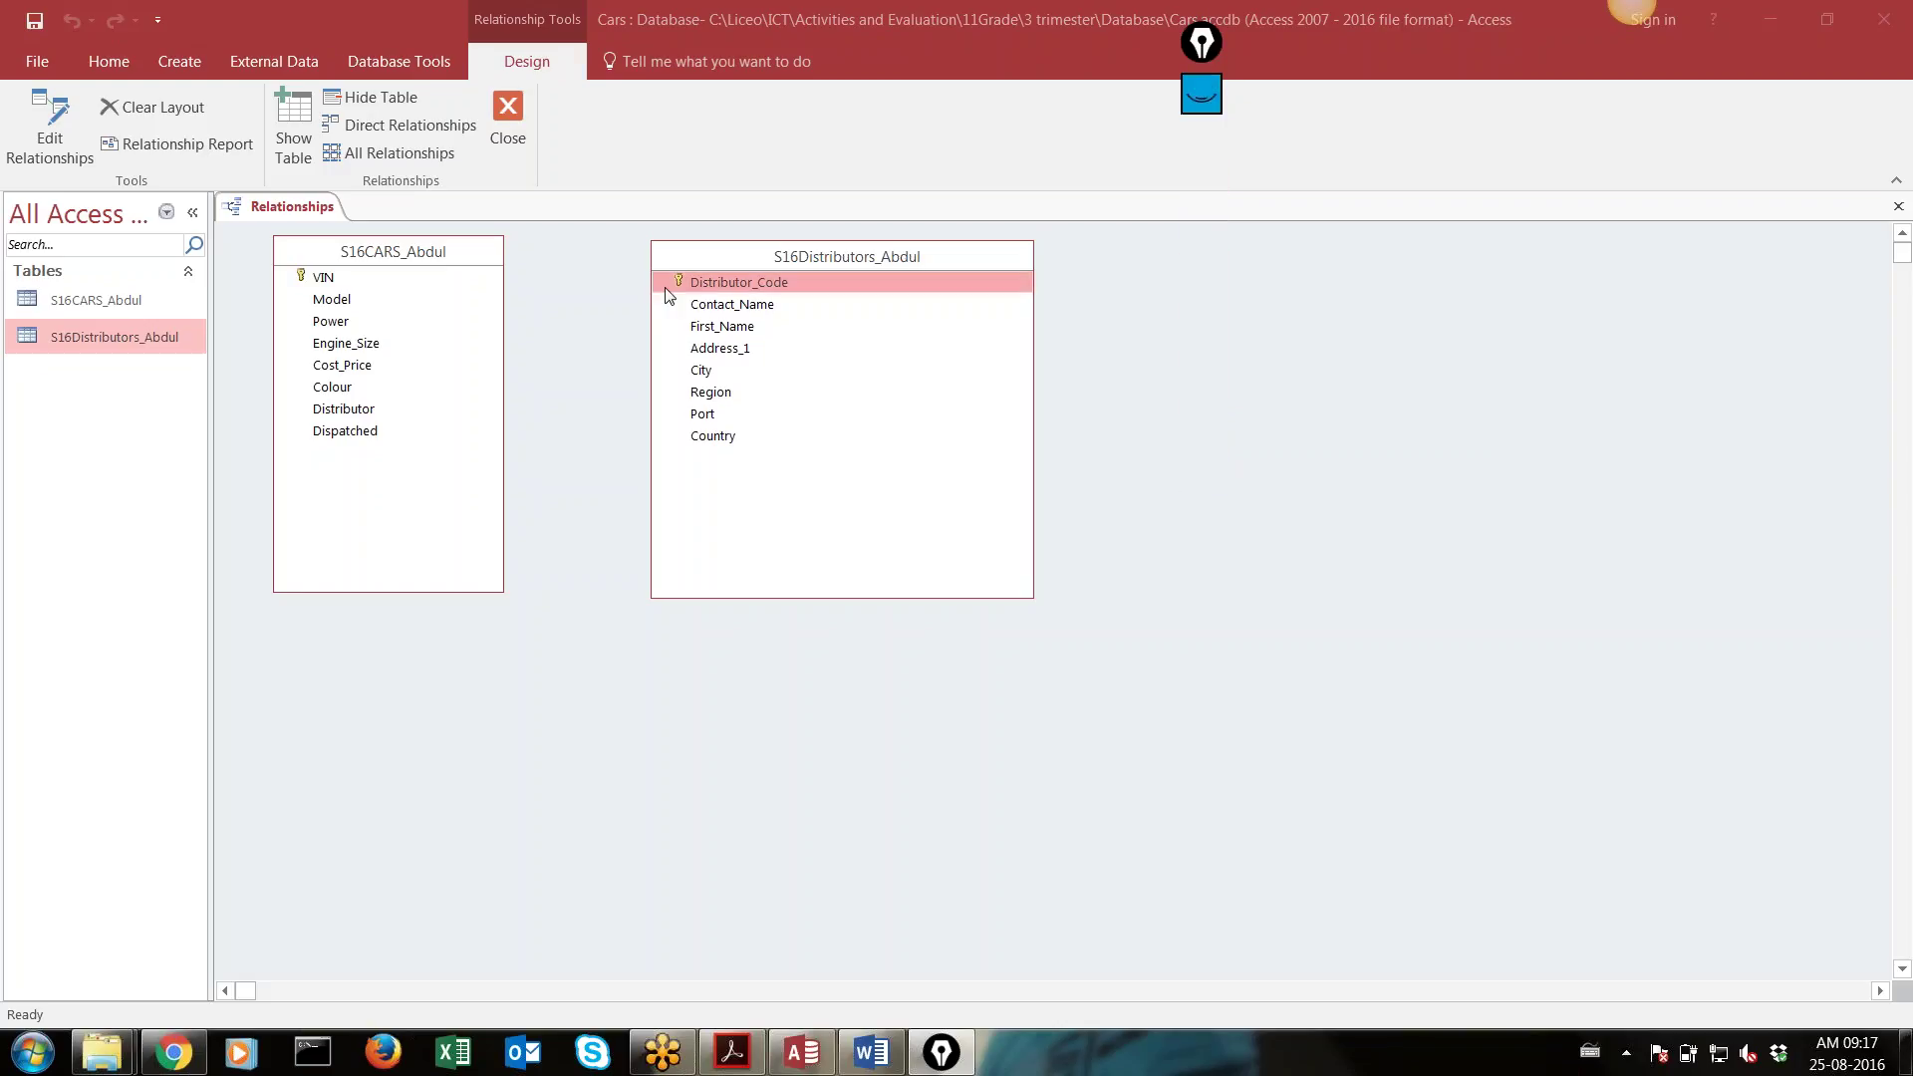
left_click(711, 286)
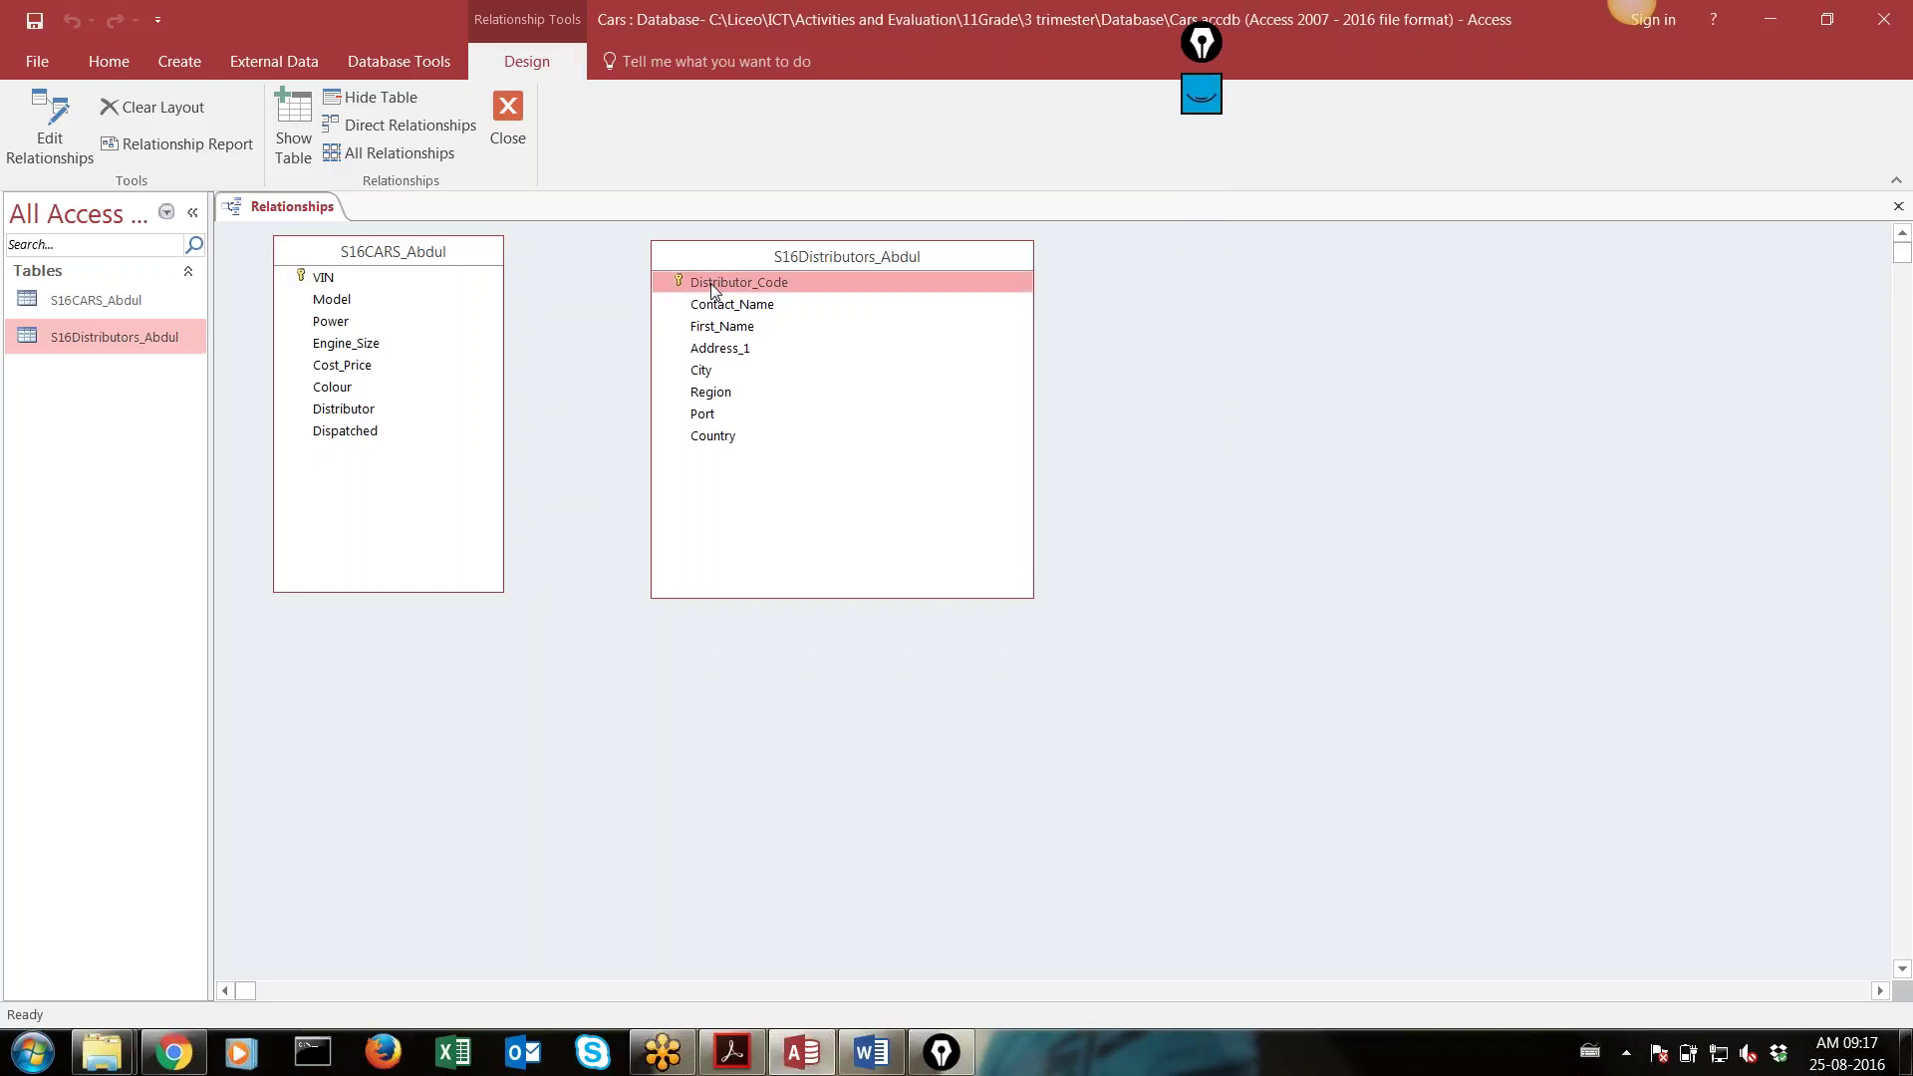
left_click_drag(710, 283, 341, 412)
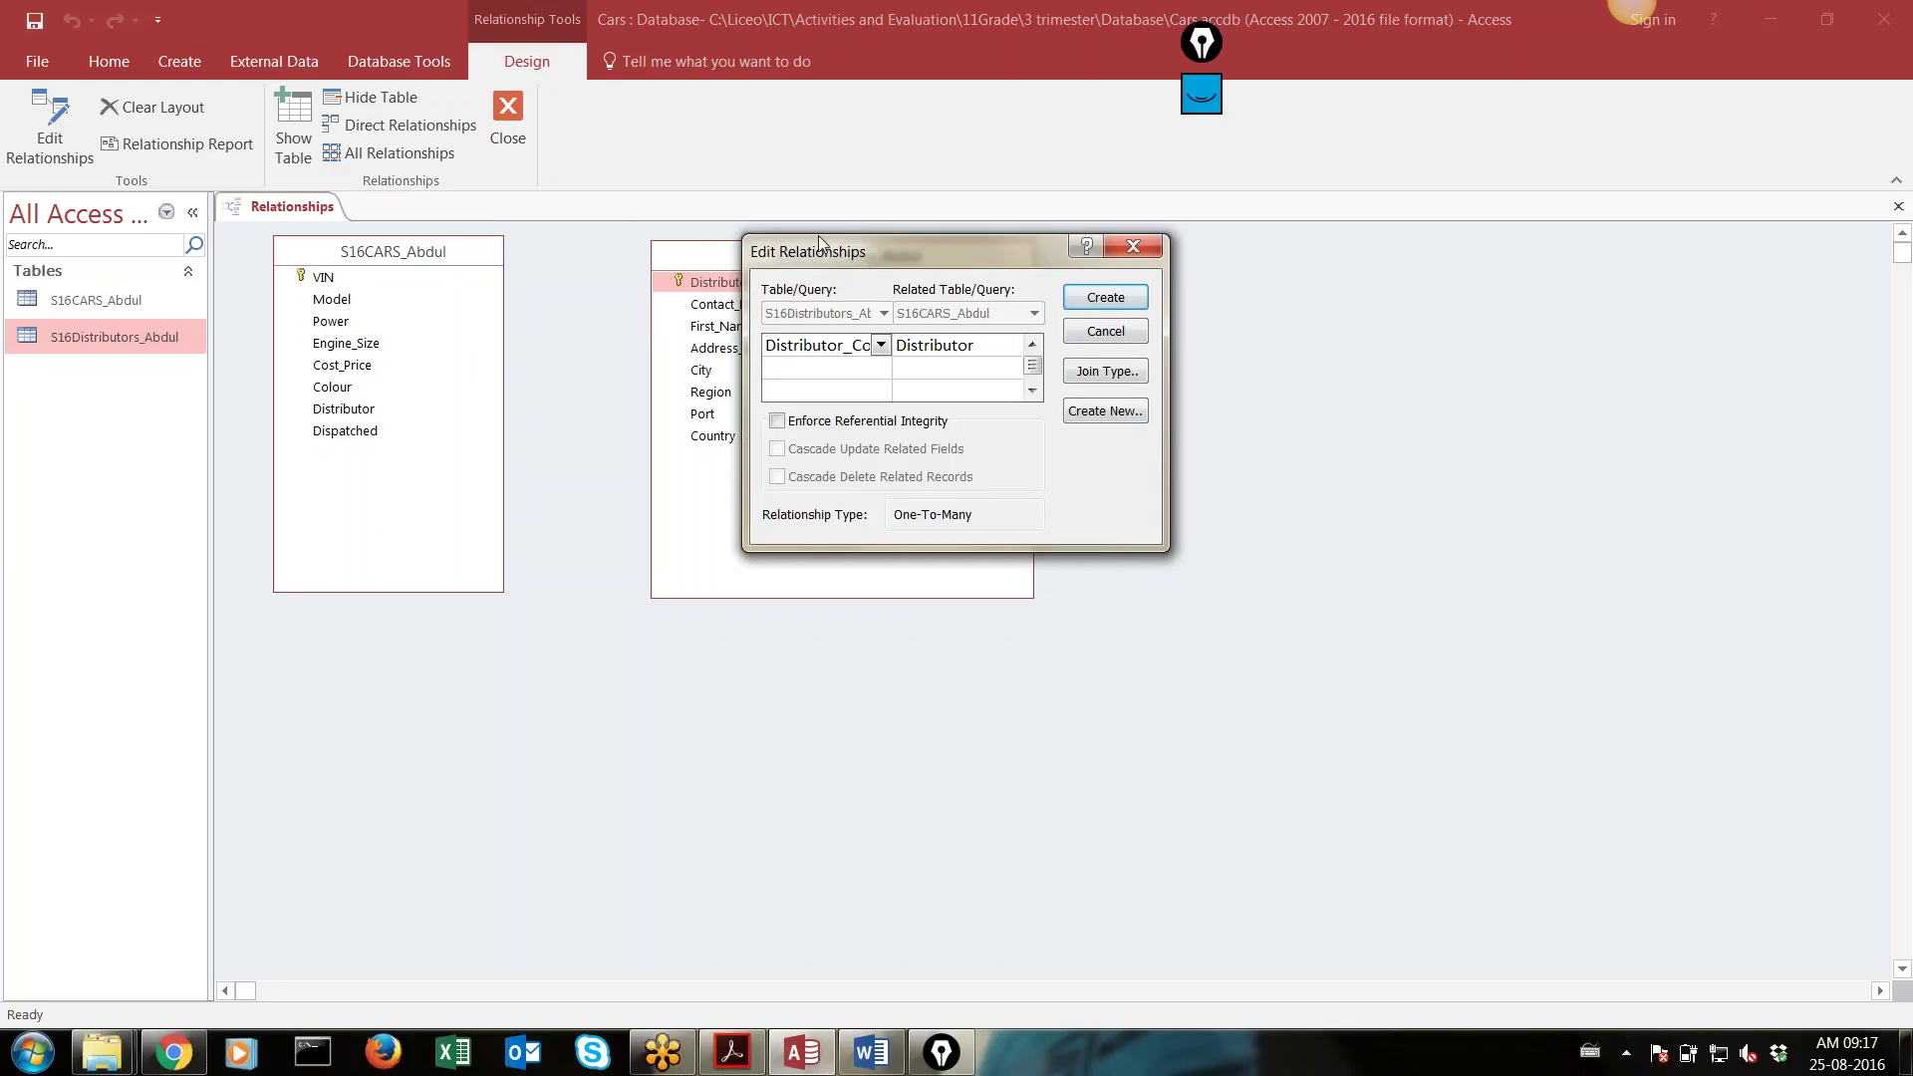
left_click_drag(819, 243, 738, 194)
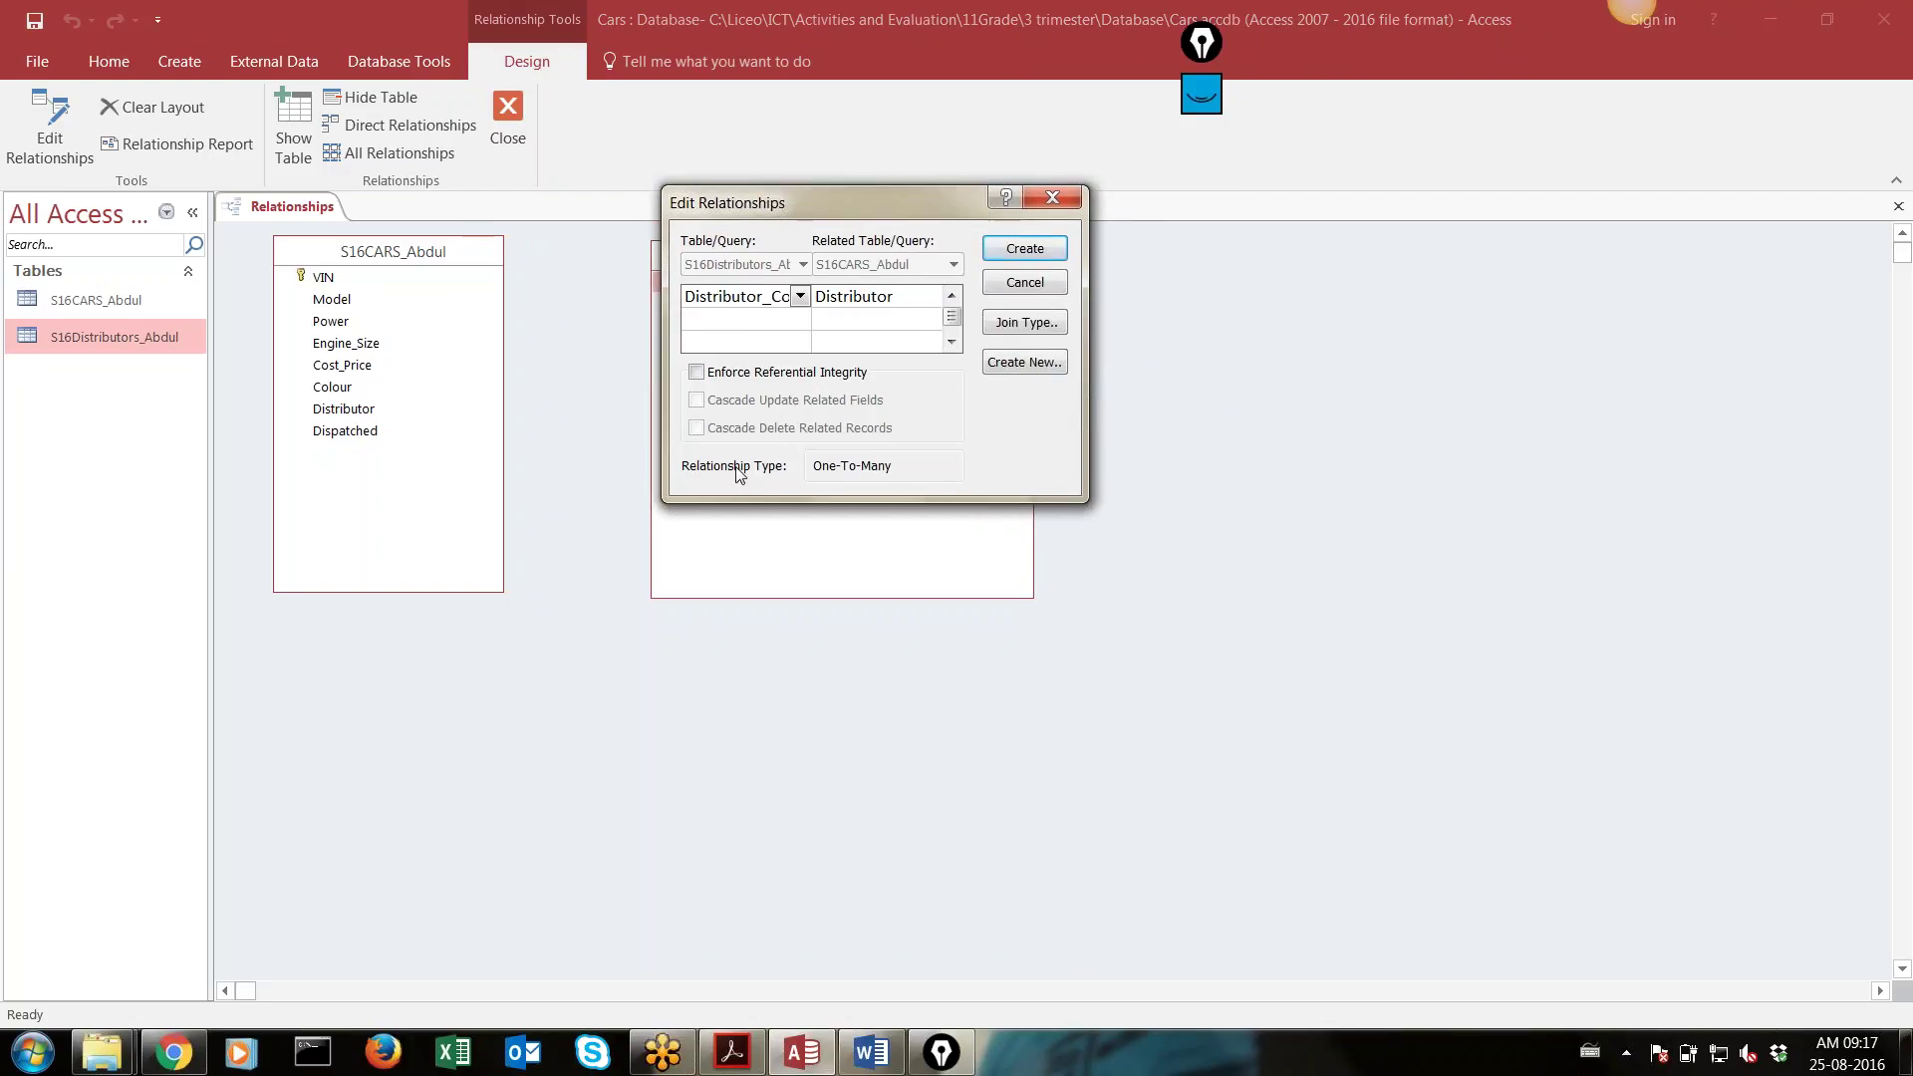
Circle the relationship type in the Edit Relationships dialog with the Epic Pen pen, and clear the annotation
left_click(940, 1053)
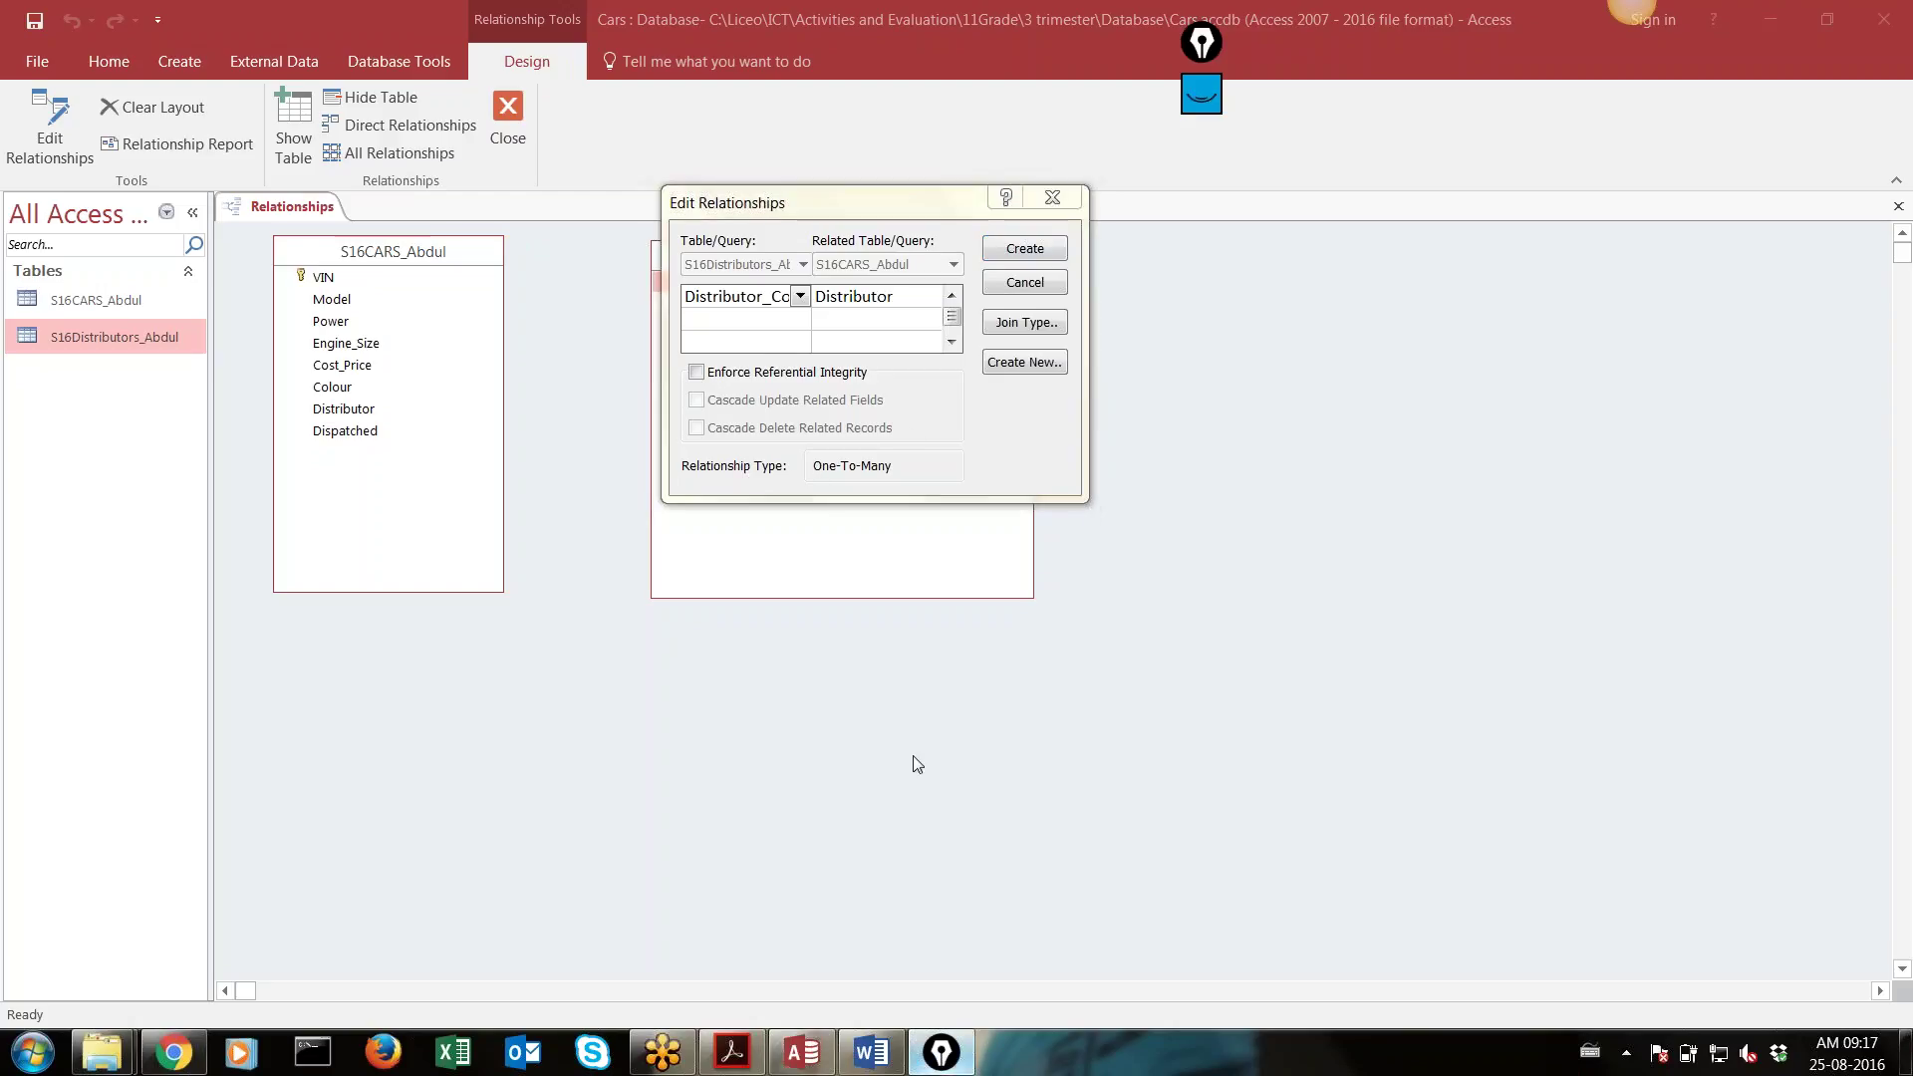
left_click(1200, 102)
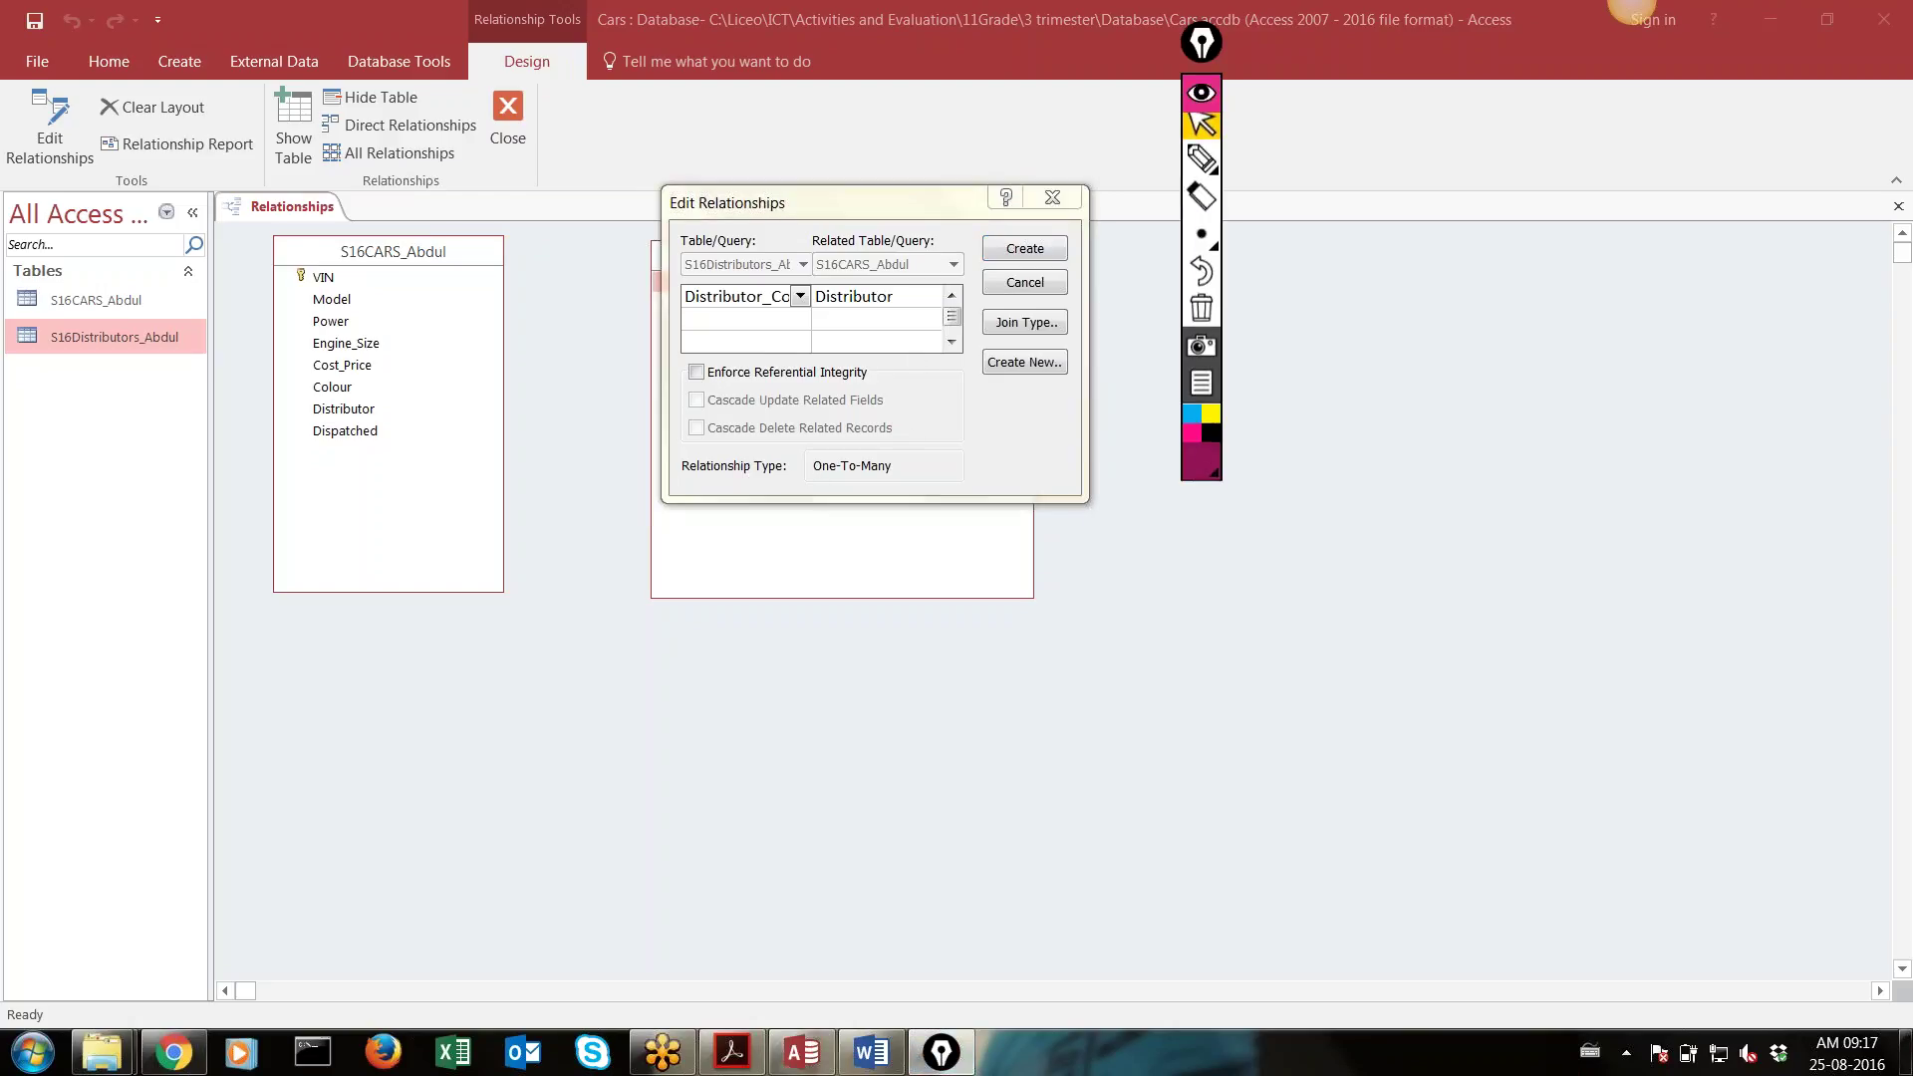
left_click(1201, 157)
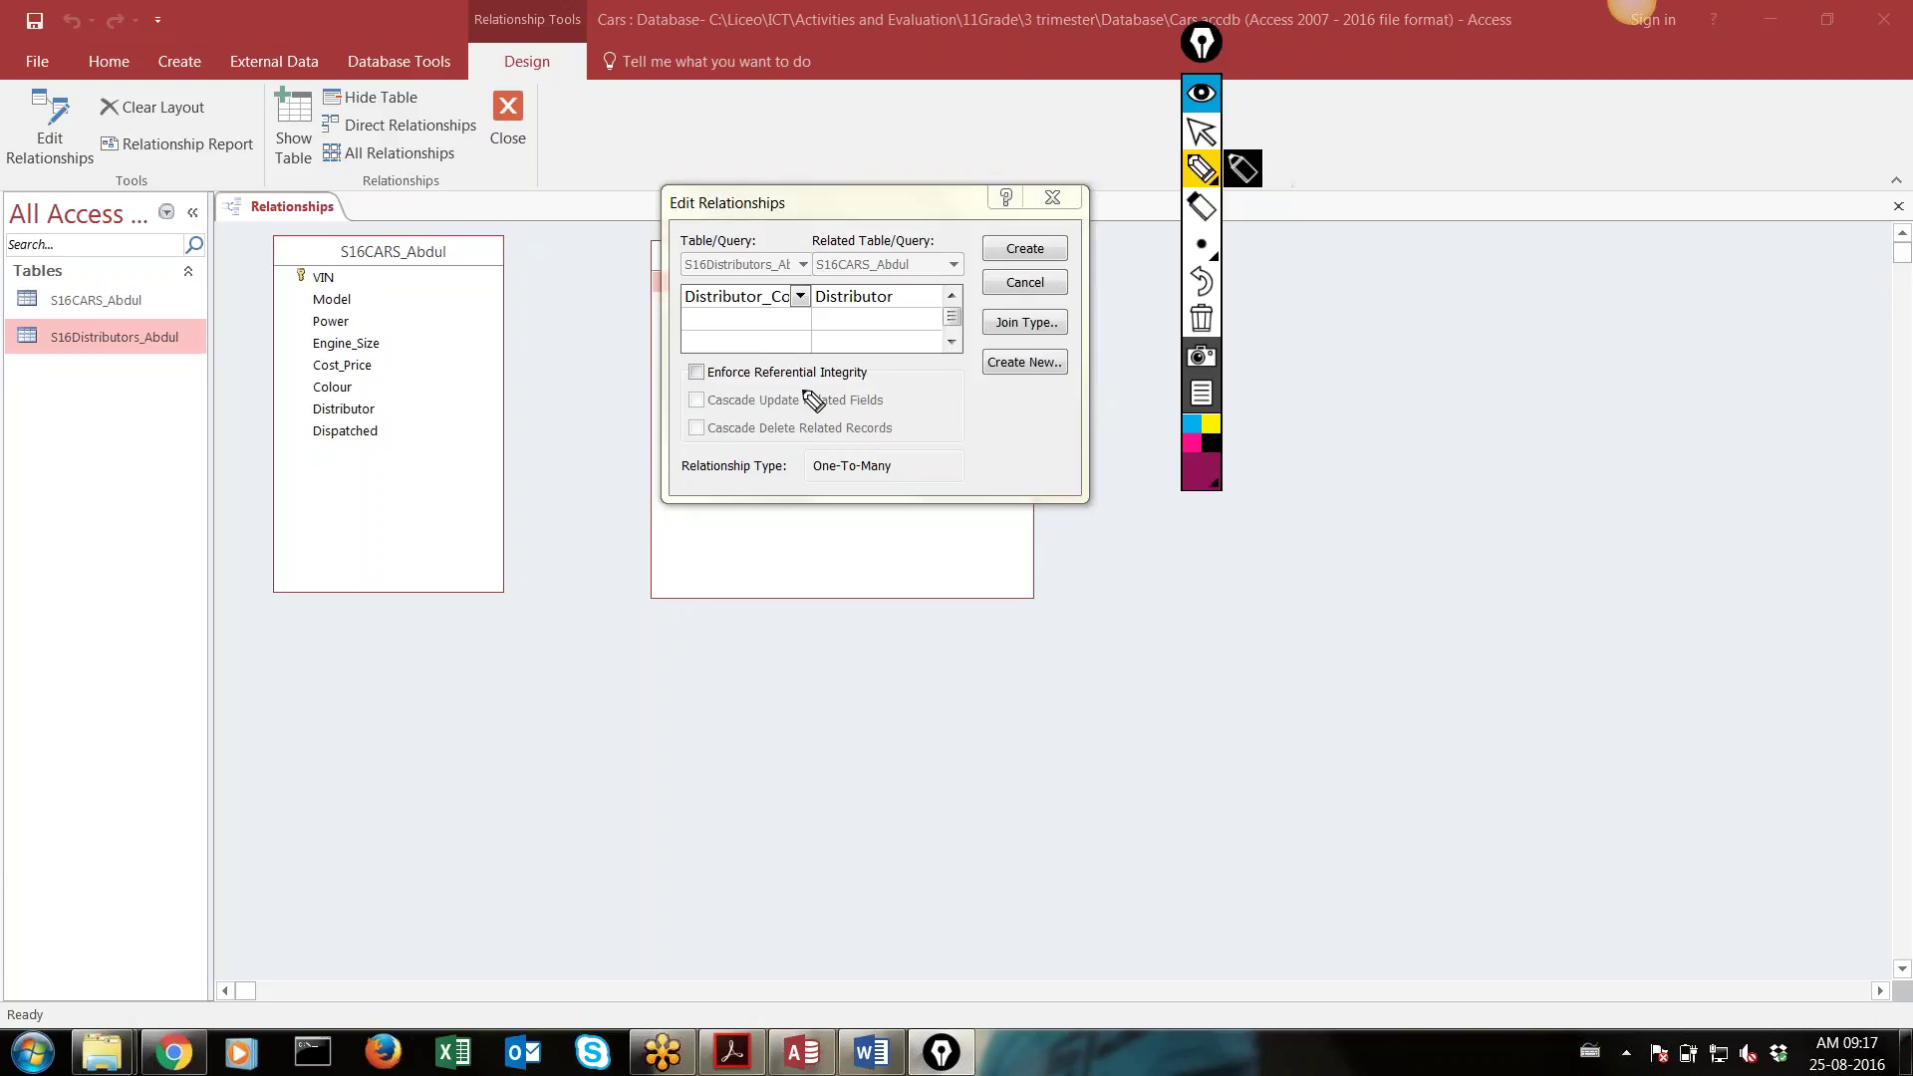
mouse_move(709, 439)
left_mouse_down()
mouse_move(761, 506)
mouse_move(940, 460)
mouse_move(690, 440)
left_mouse_up()
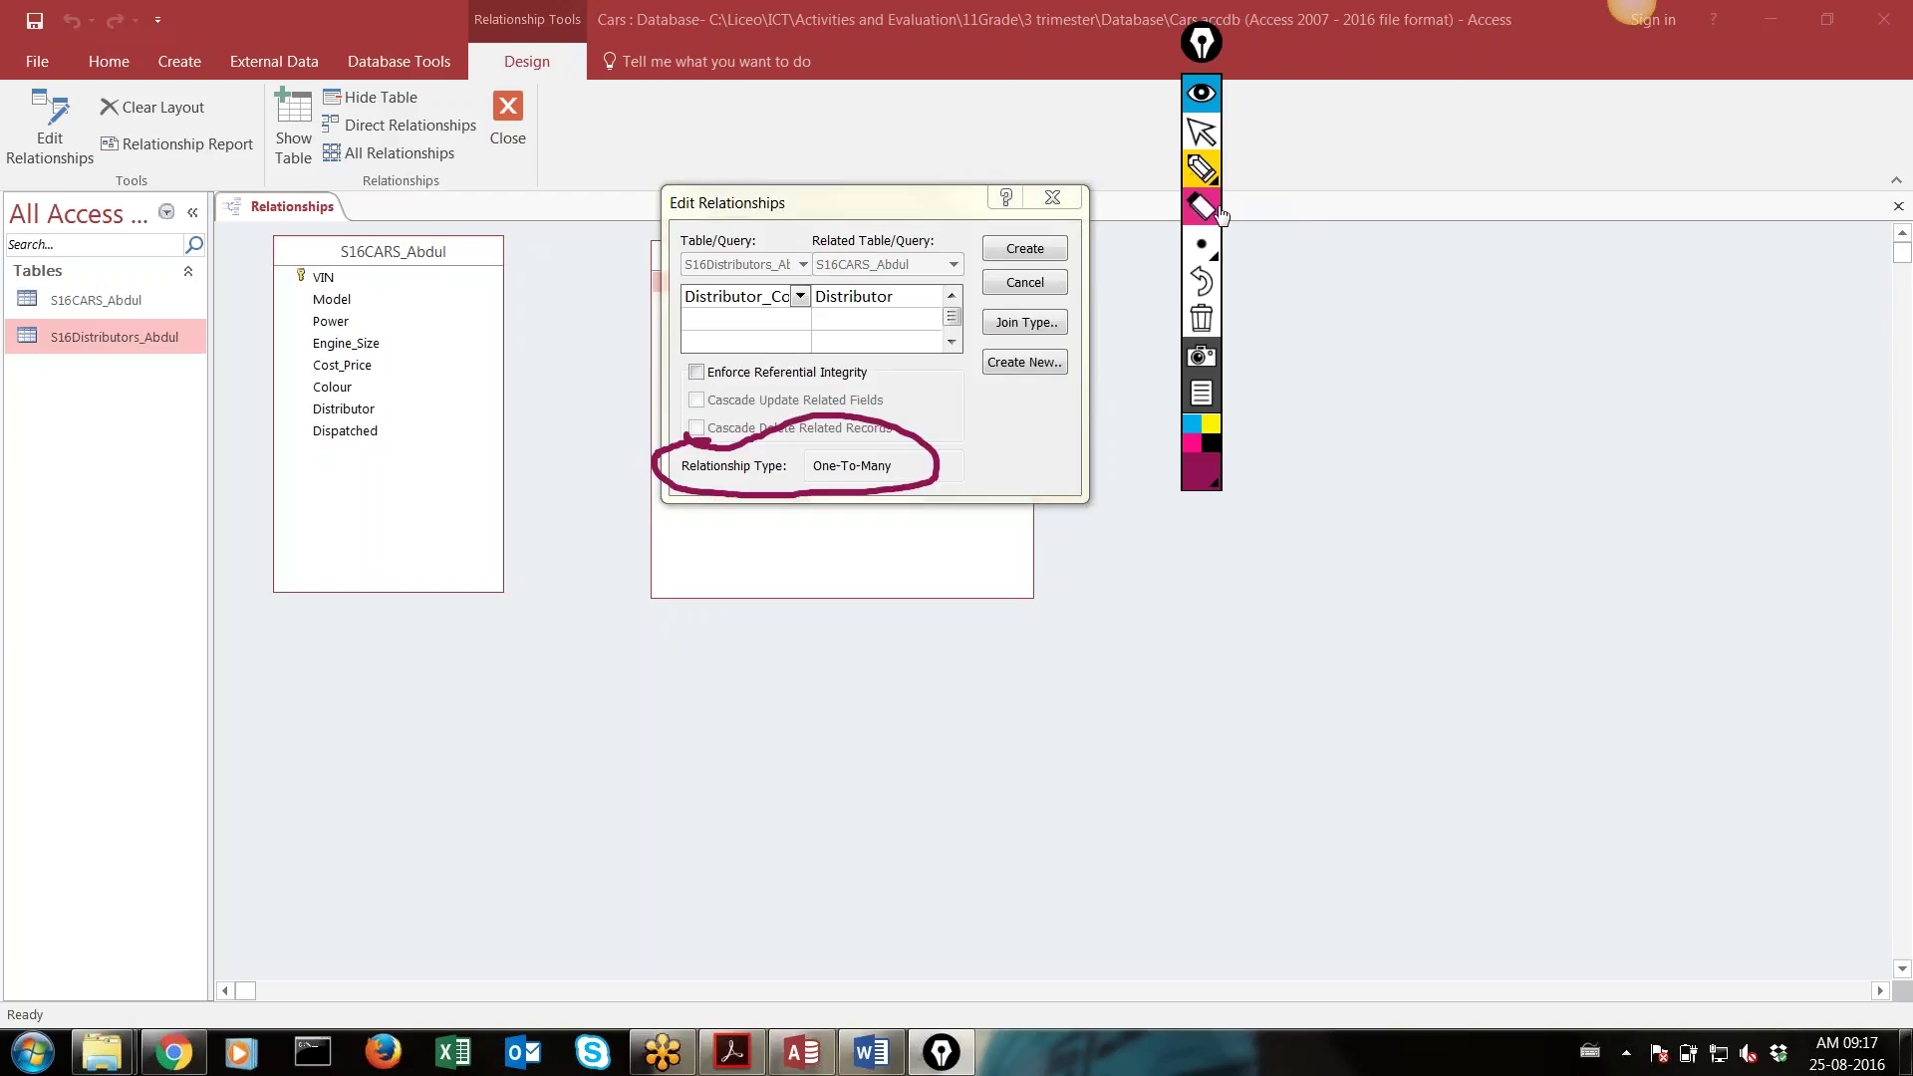
left_click(1203, 133)
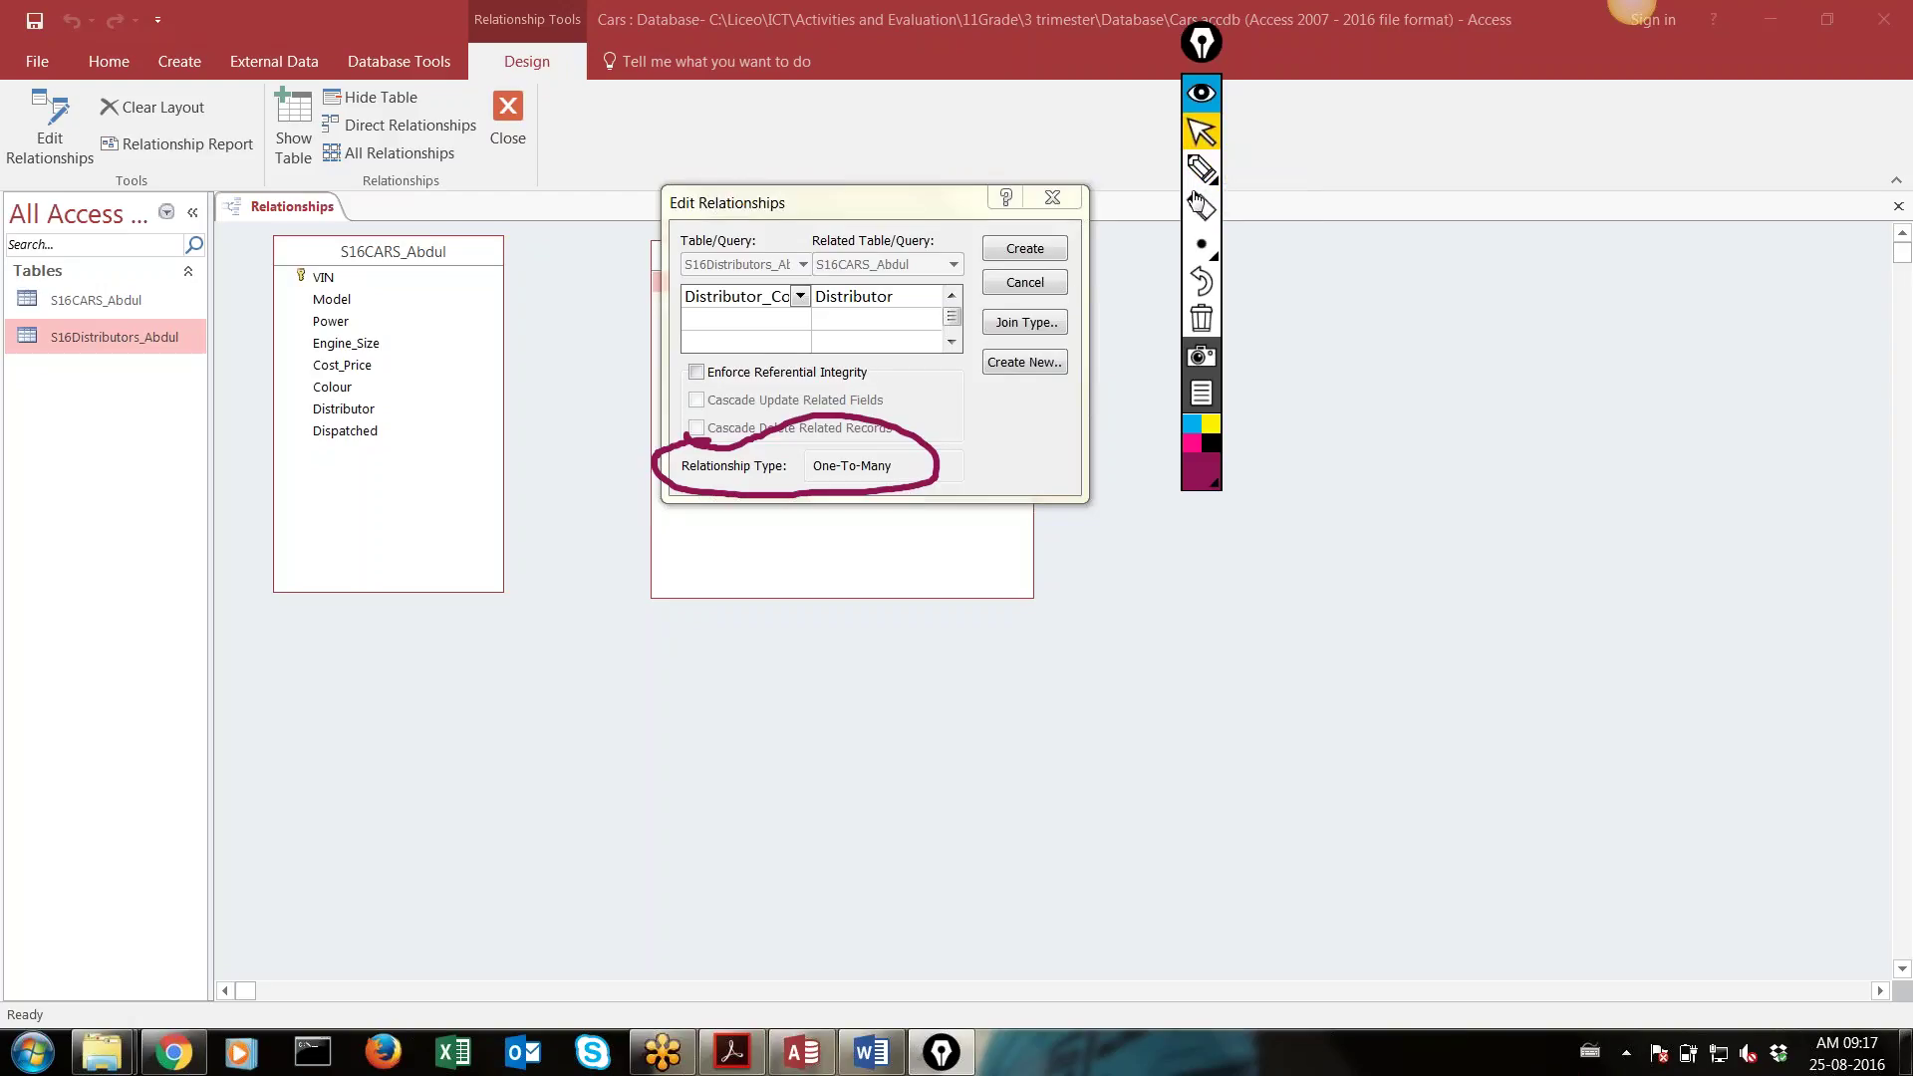
left_click(1203, 319)
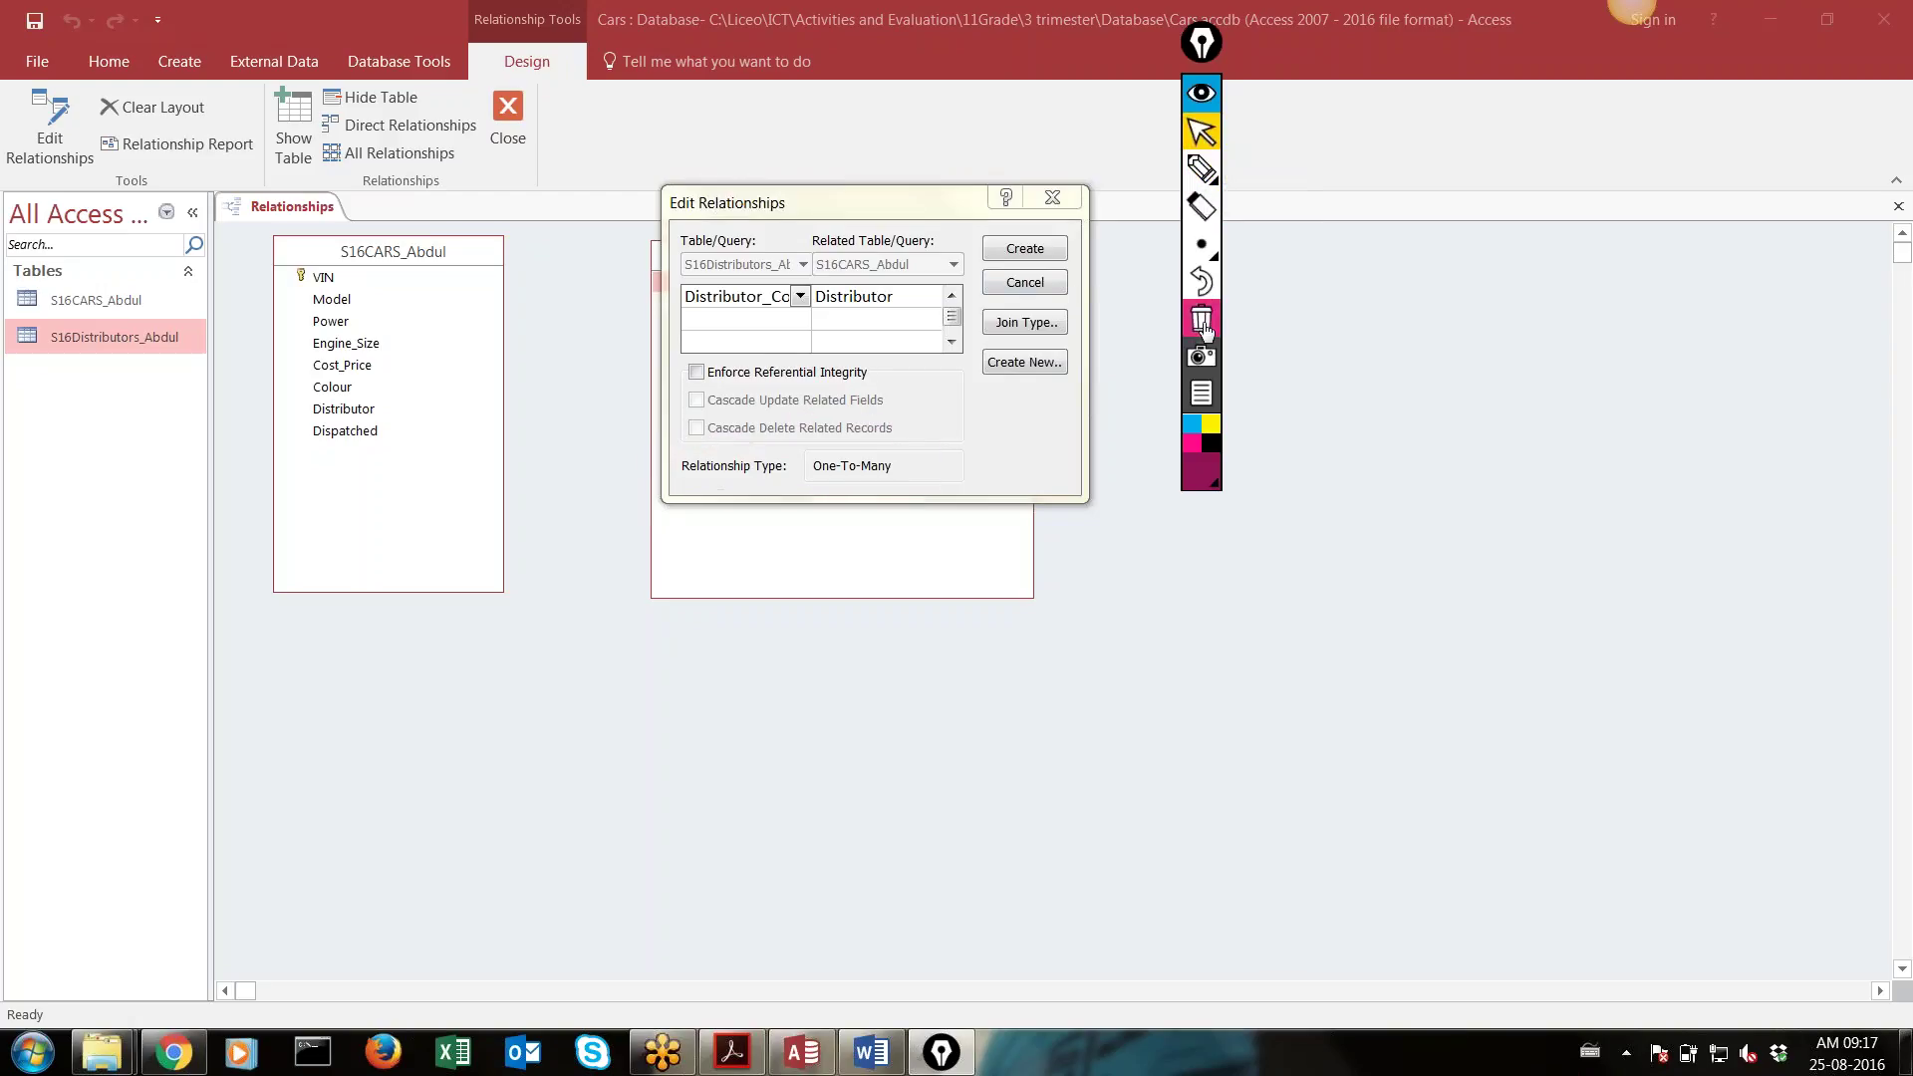
Enforce referential integrity and create the one-to-many relationship between the distributors and cars tables
left_click(790, 381)
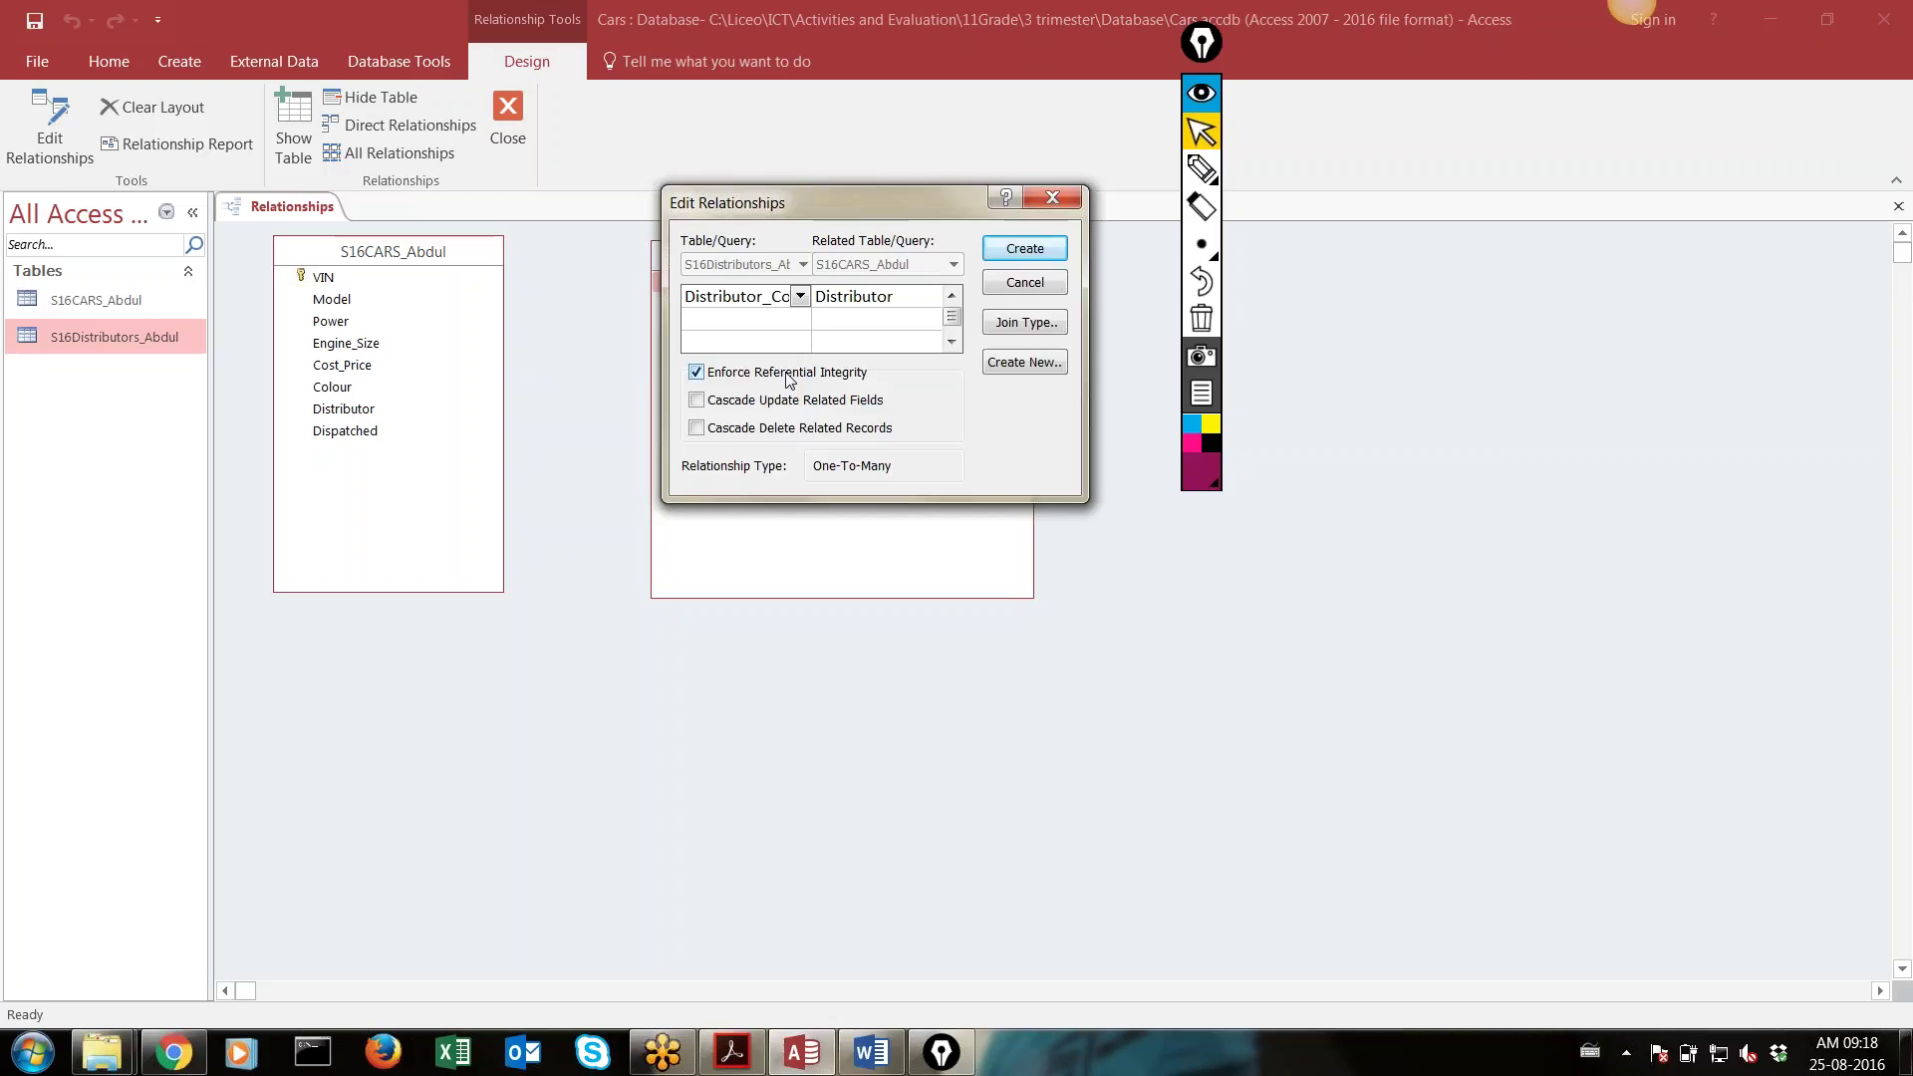
left_click(1040, 251)
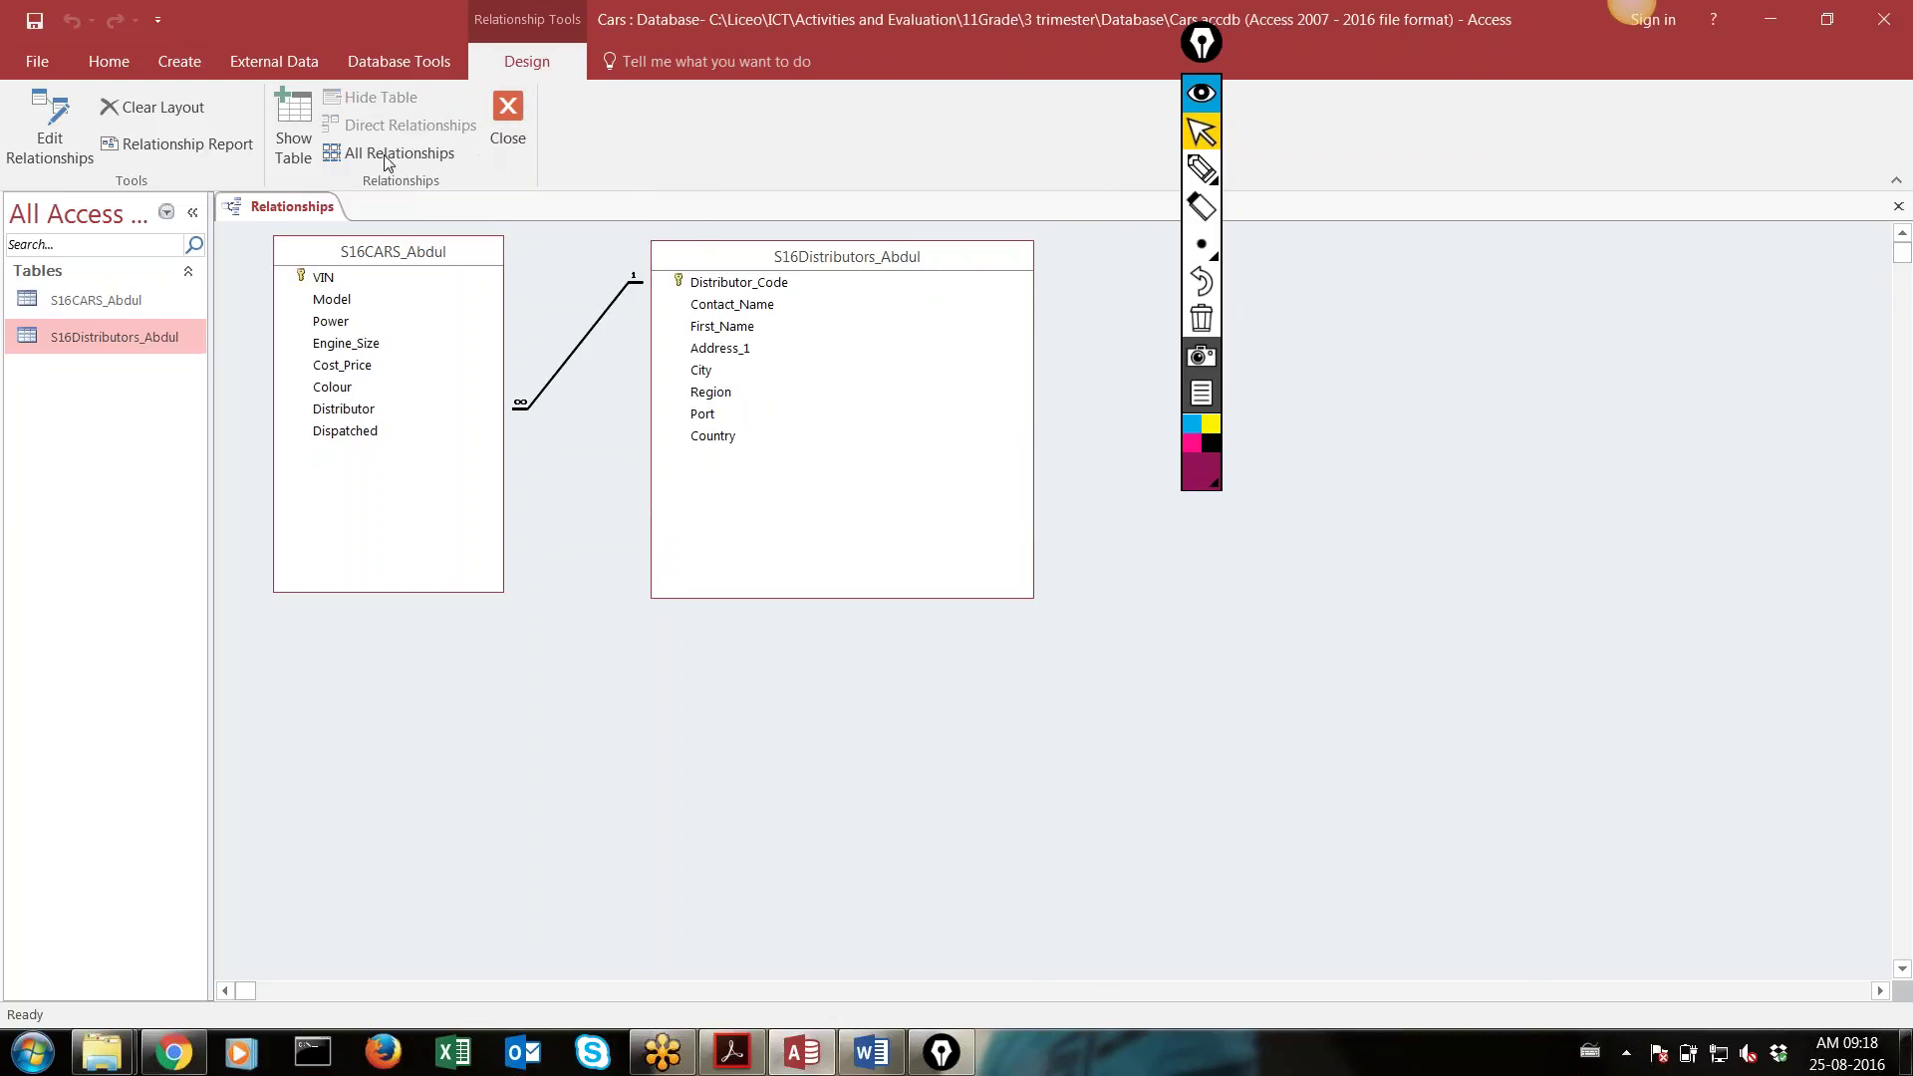
left_click(49, 128)
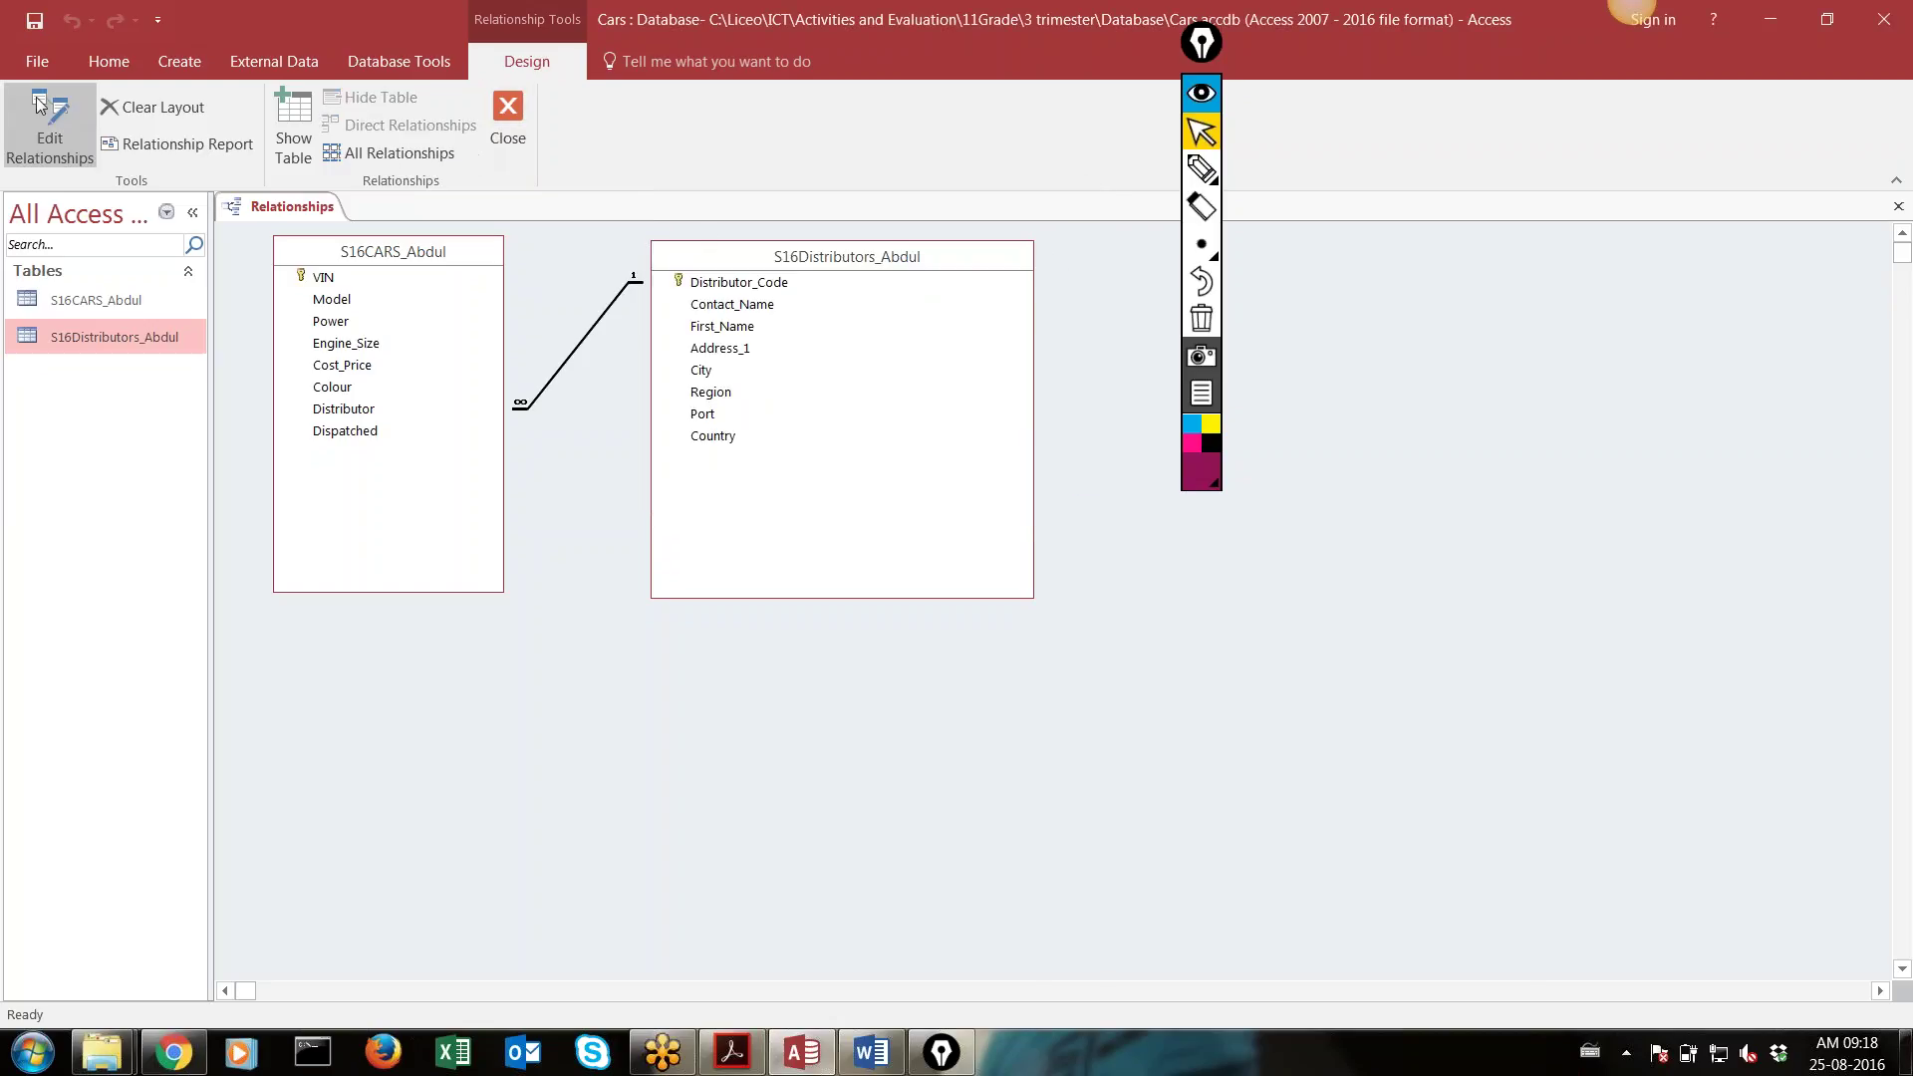
Close the Relationships window saving its layout changes, and collapse the Epic Pen toolbar
left_click(510, 118)
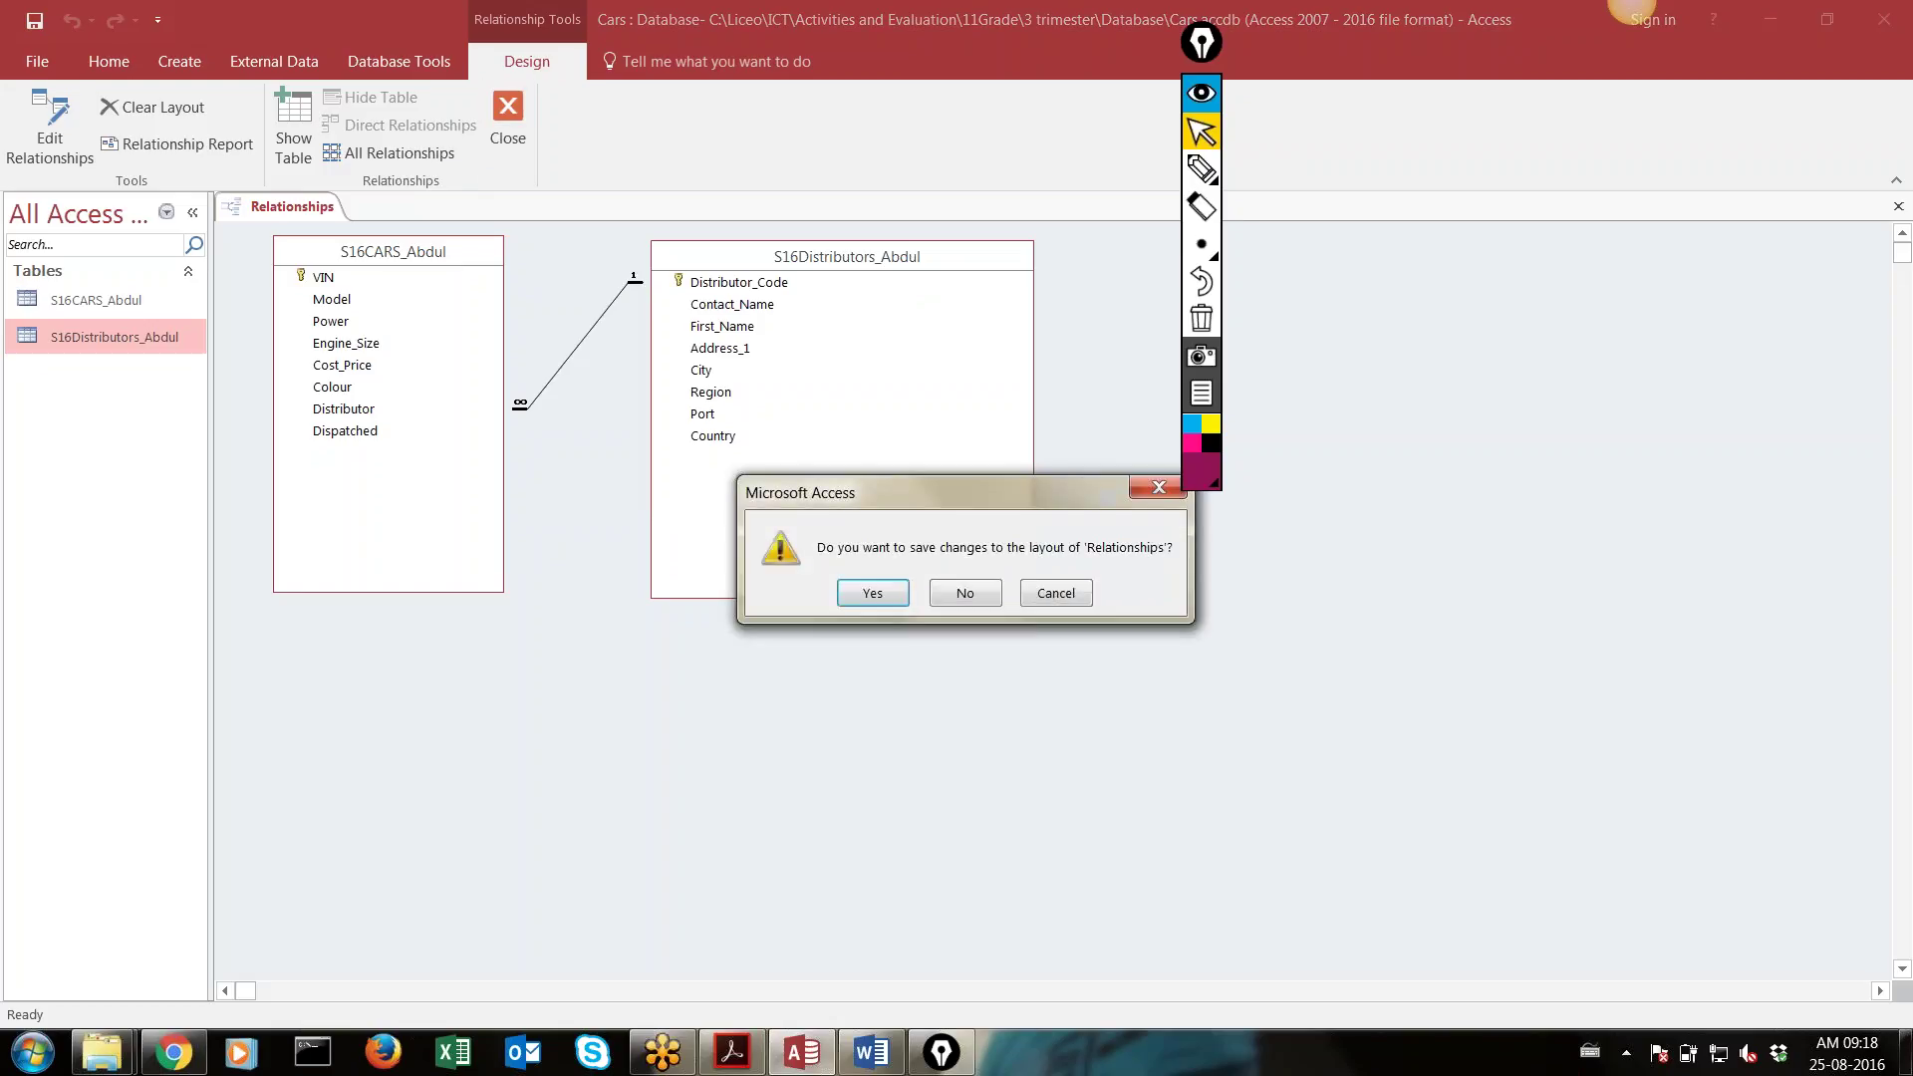
left_click(873, 593)
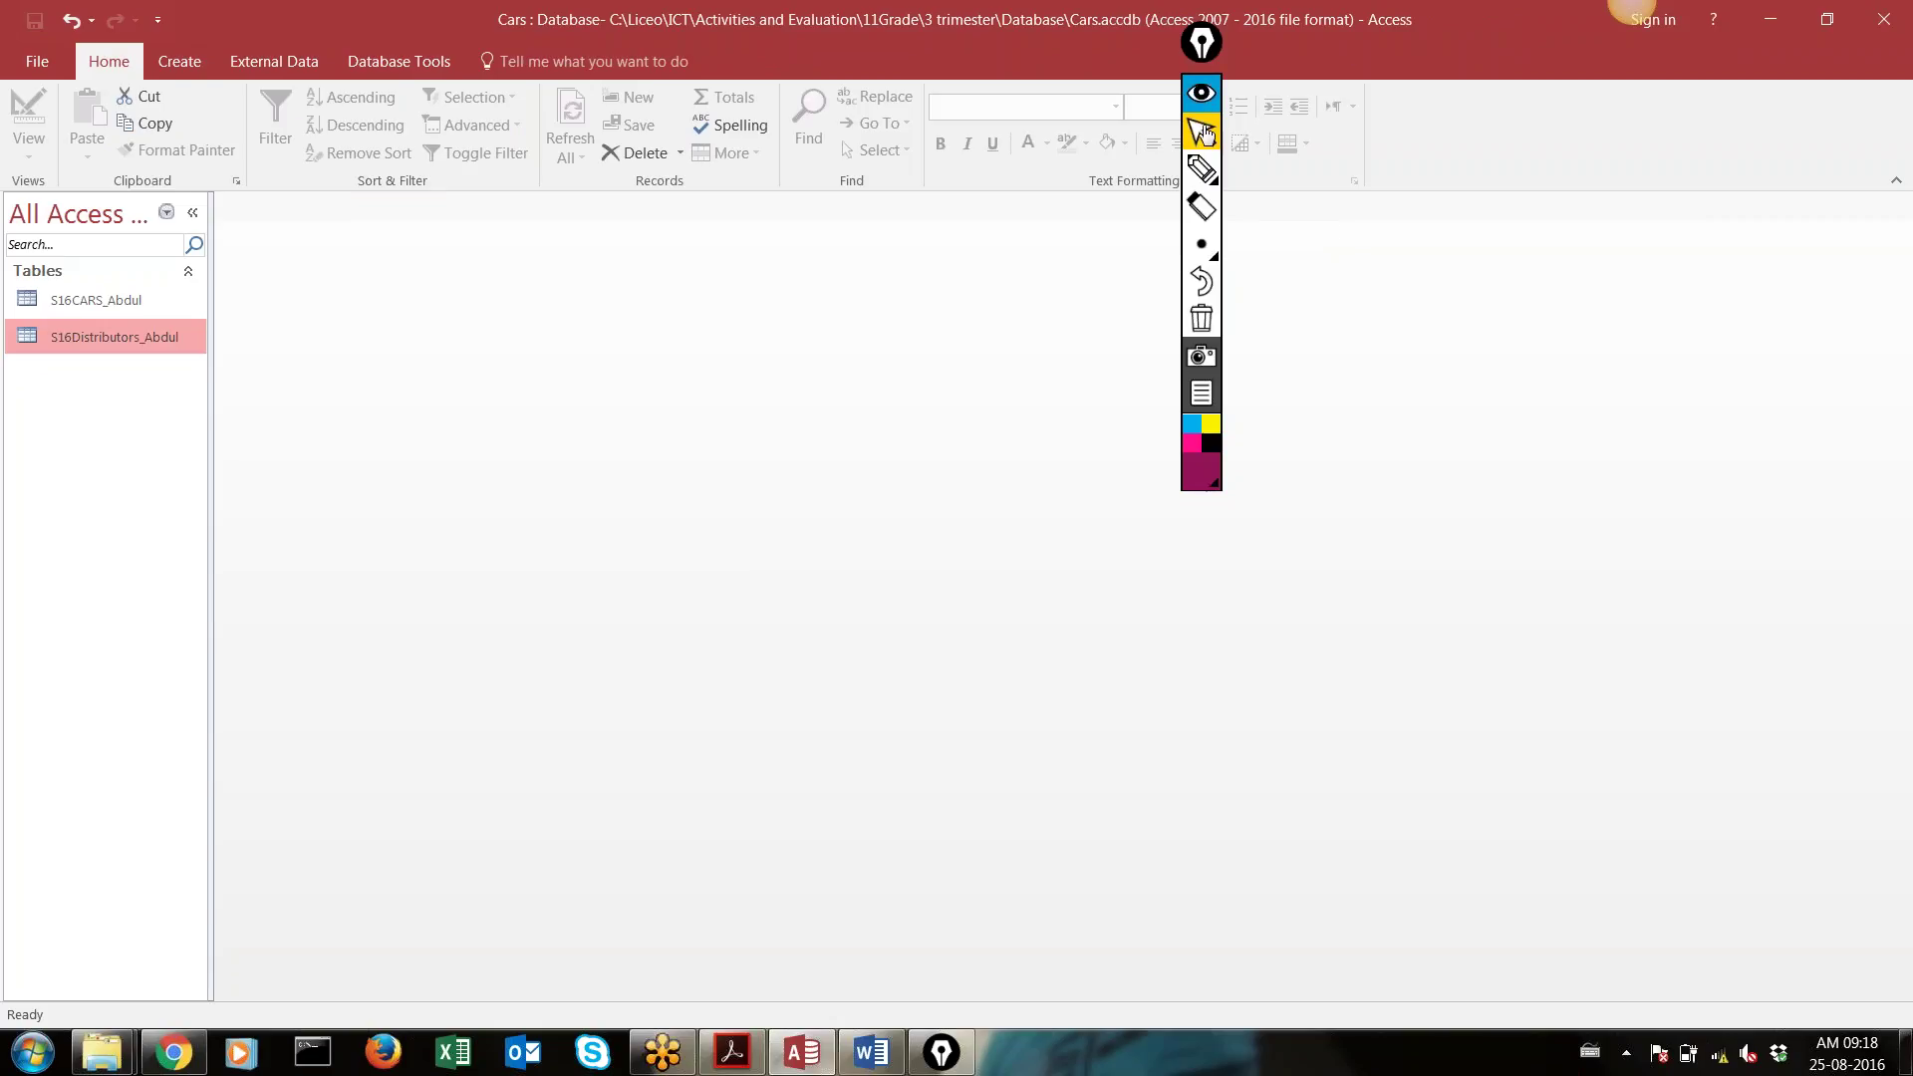
left_click(1203, 96)
left_click(1204, 97)
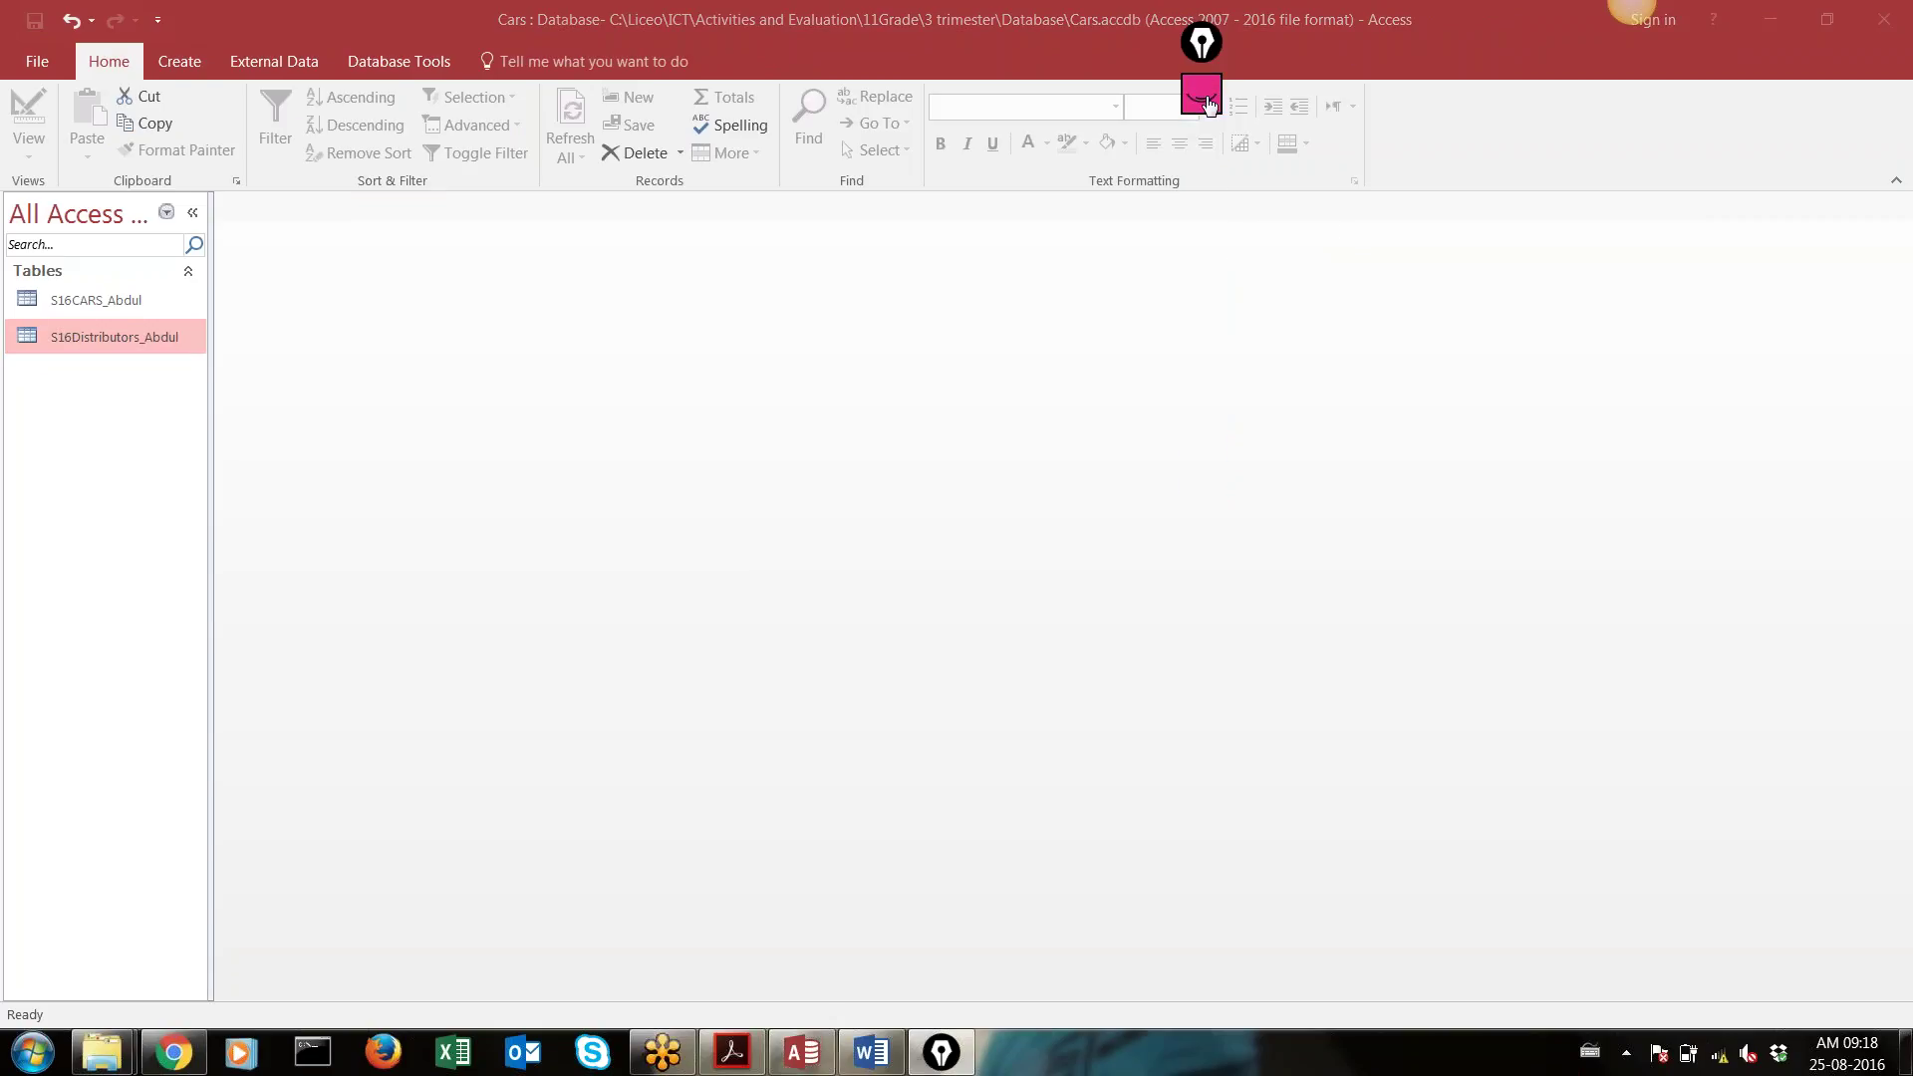
Open the cars table in Datasheet View and check the Evidence 4 instructions in the PDF before returning to Access
double_click(106, 301)
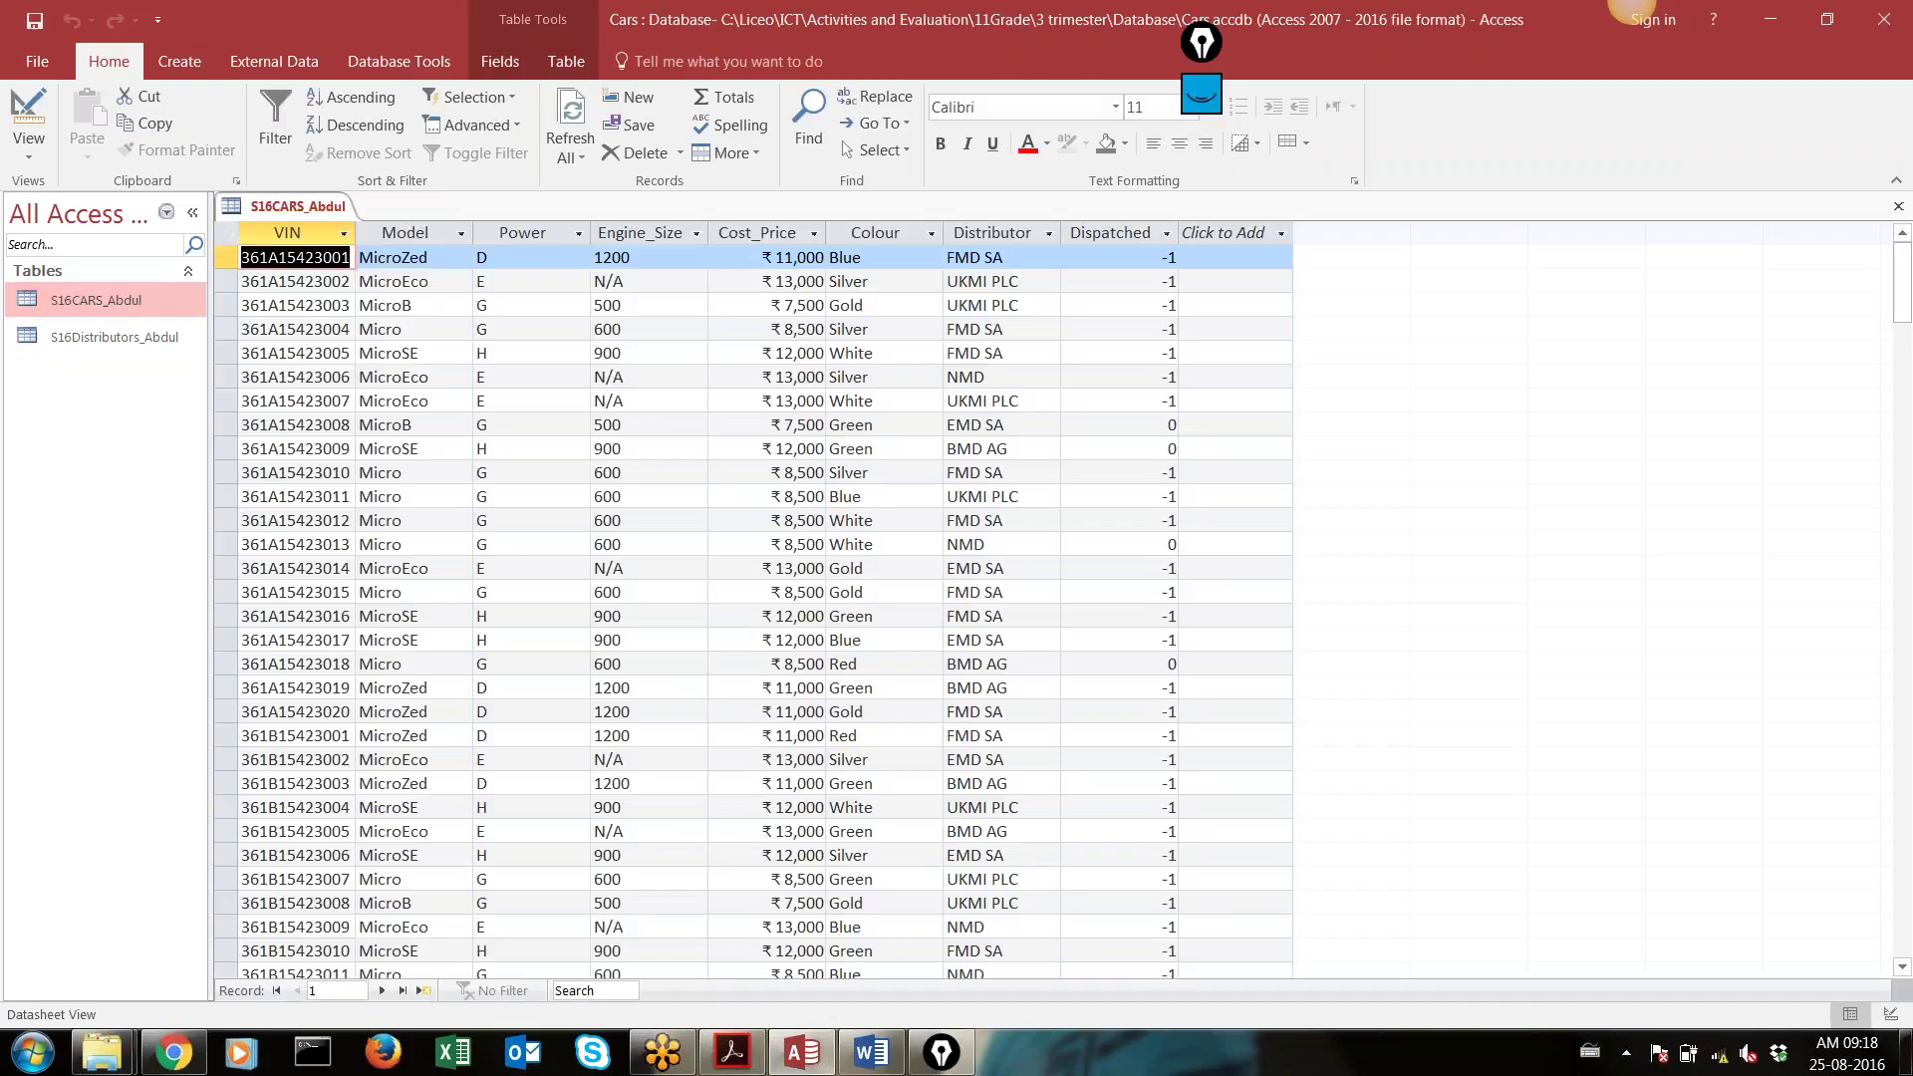
left_click(732, 1052)
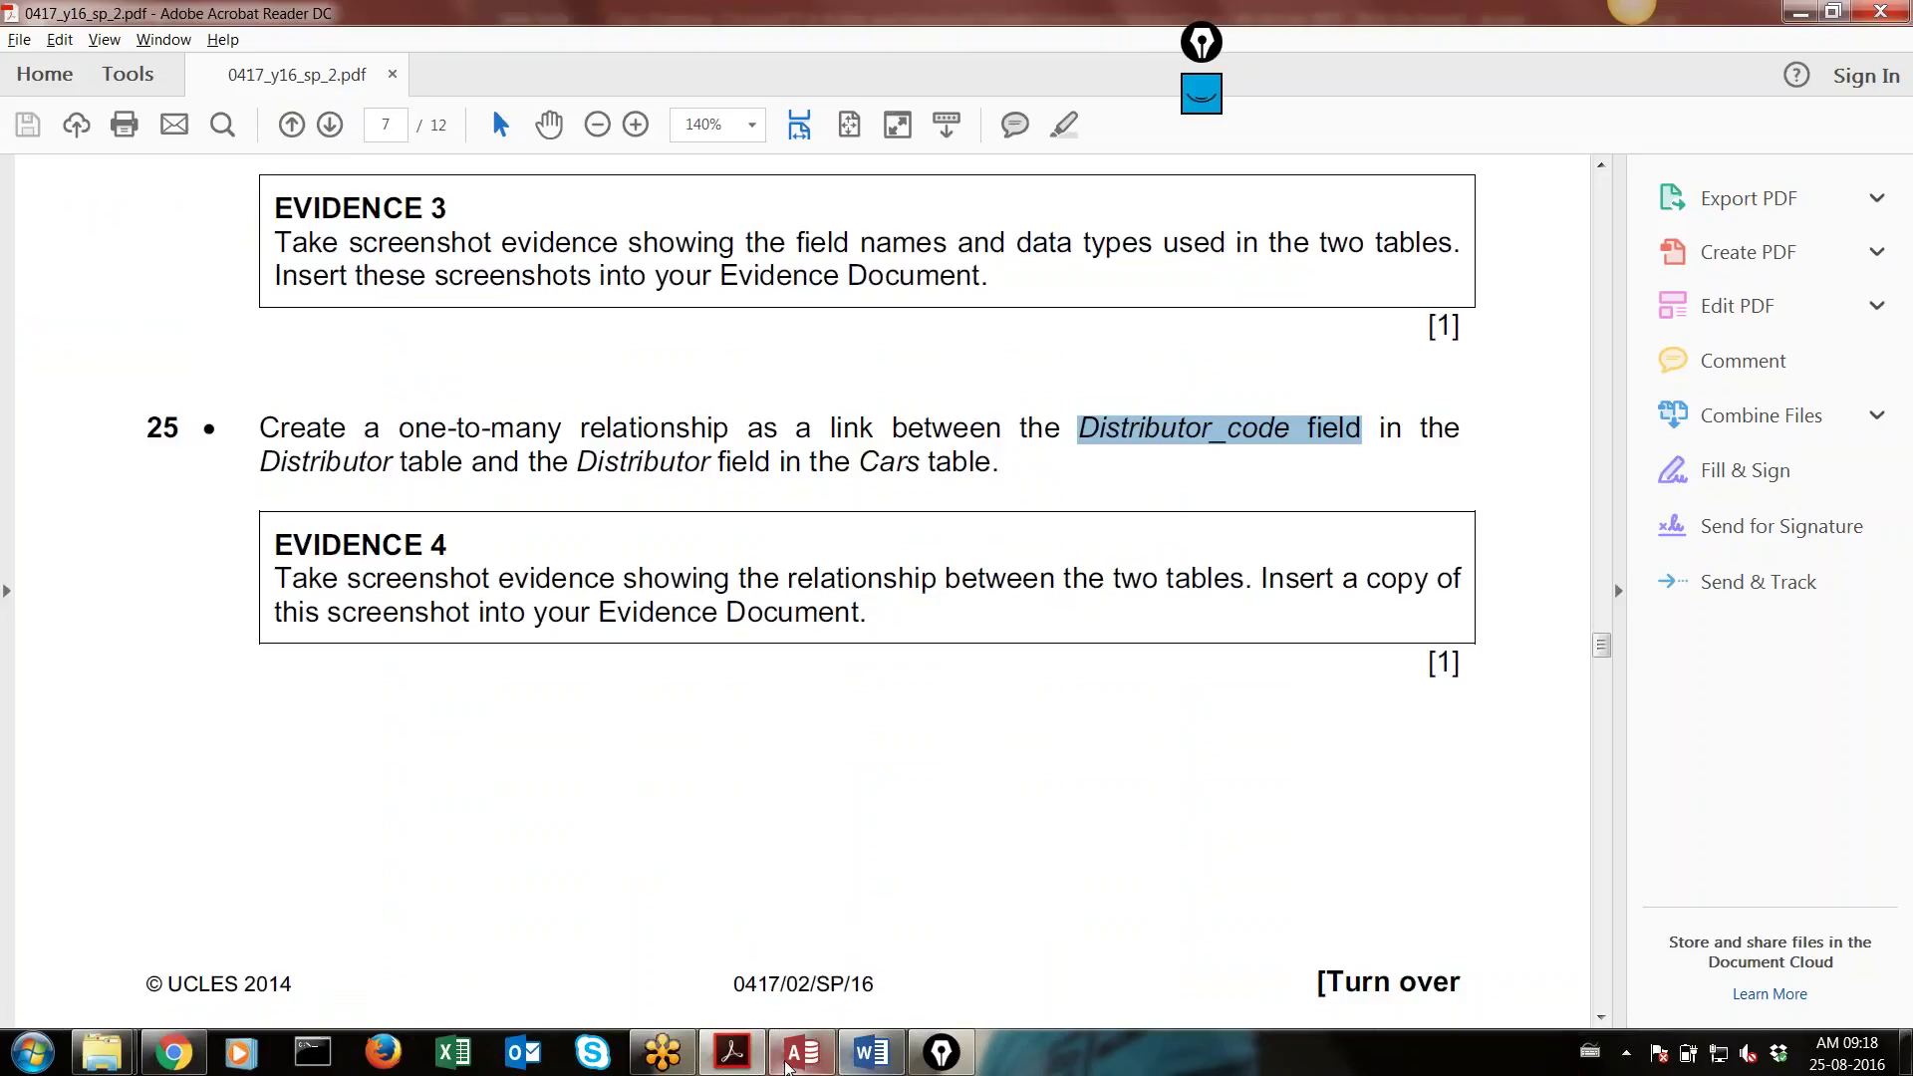
left_click(802, 1051)
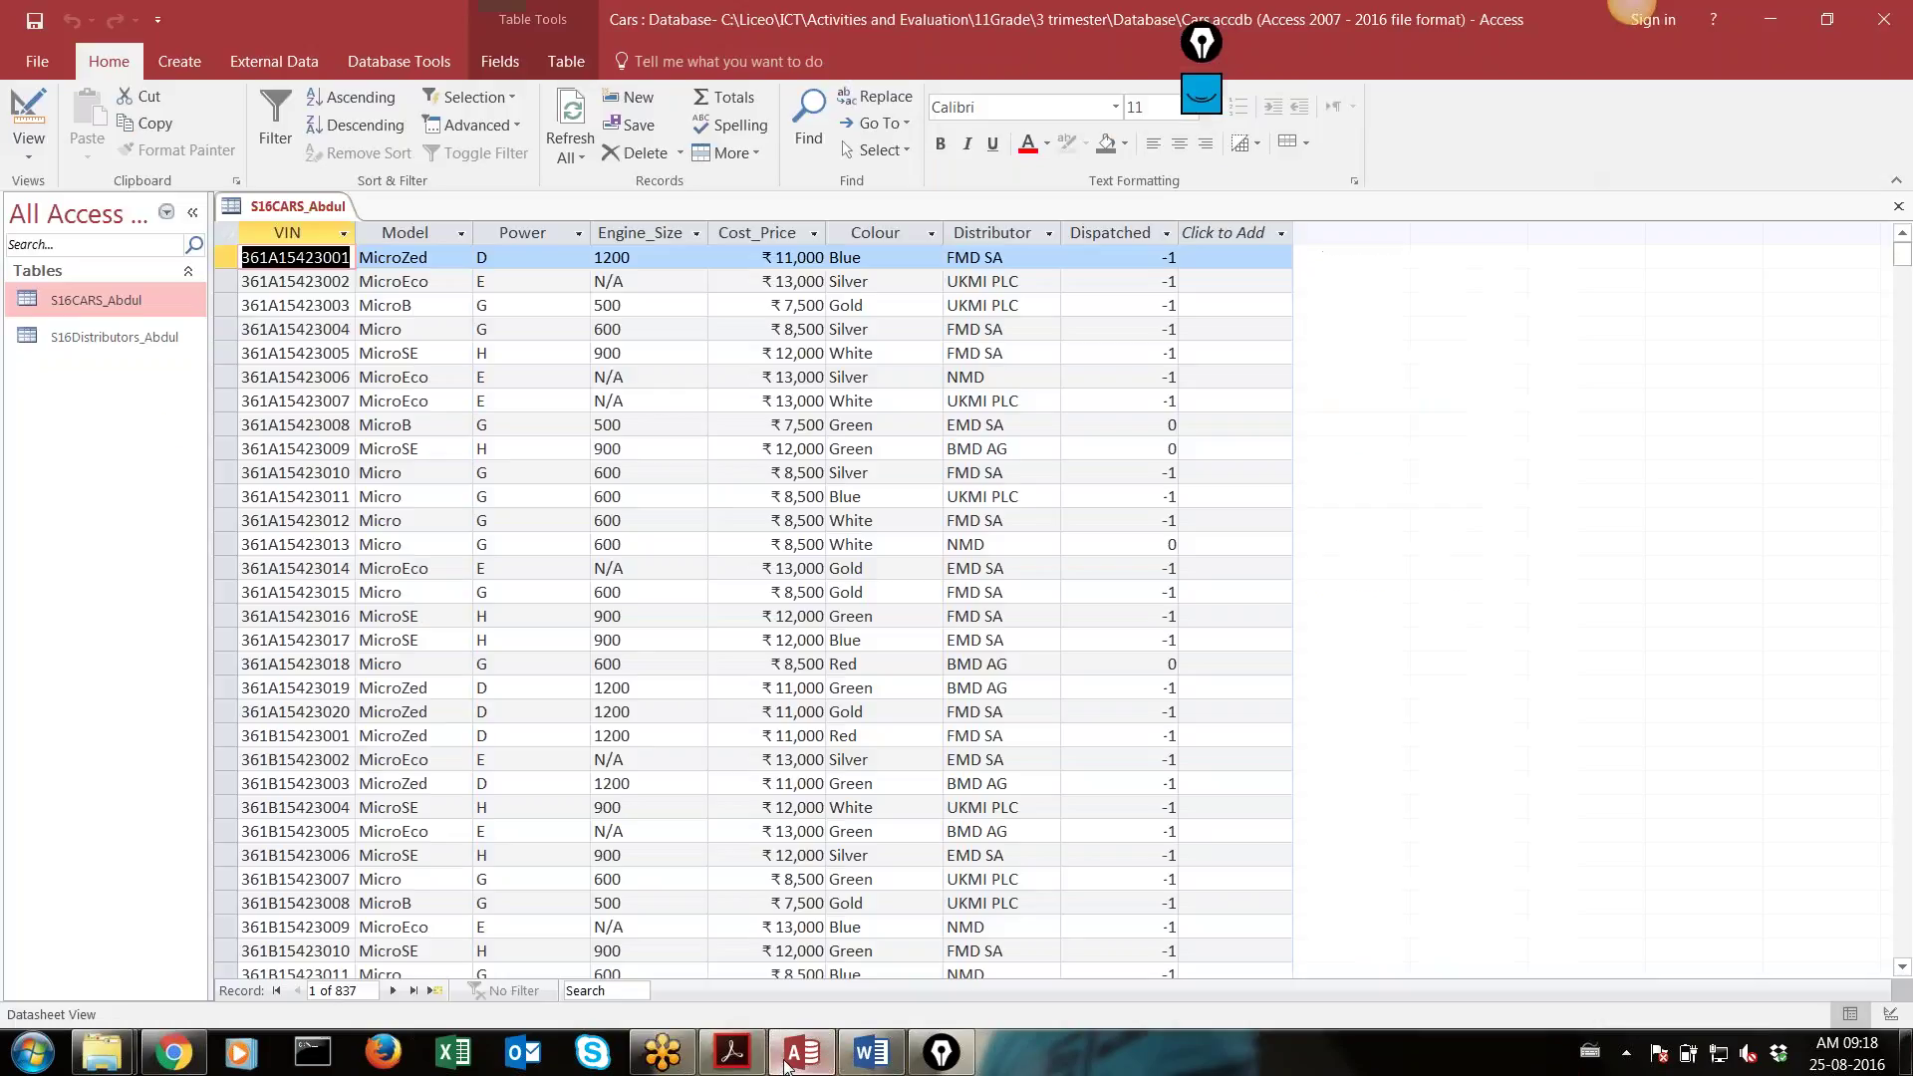
Reopen the Relationships window and circle the one and infinity symbols at the ends of the relationship line with the pen
left_click(427, 70)
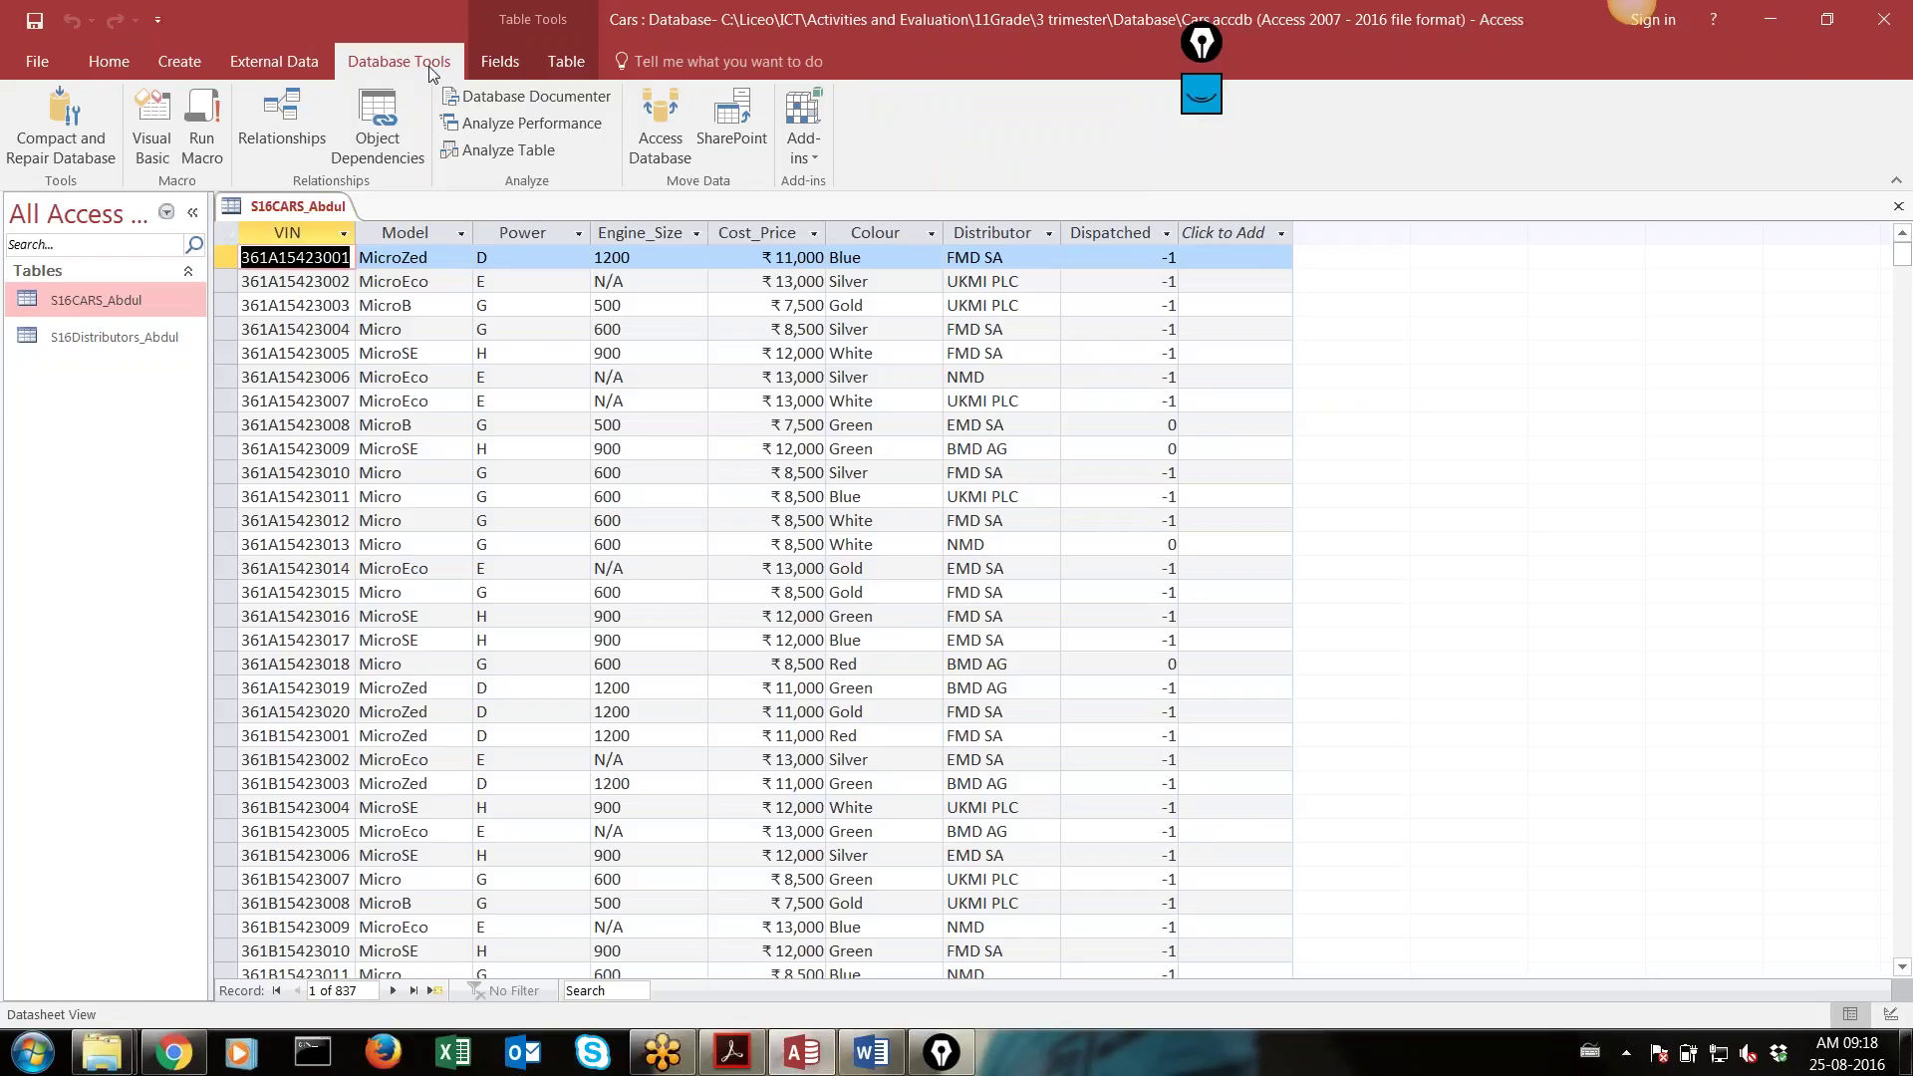
left_click(319, 99)
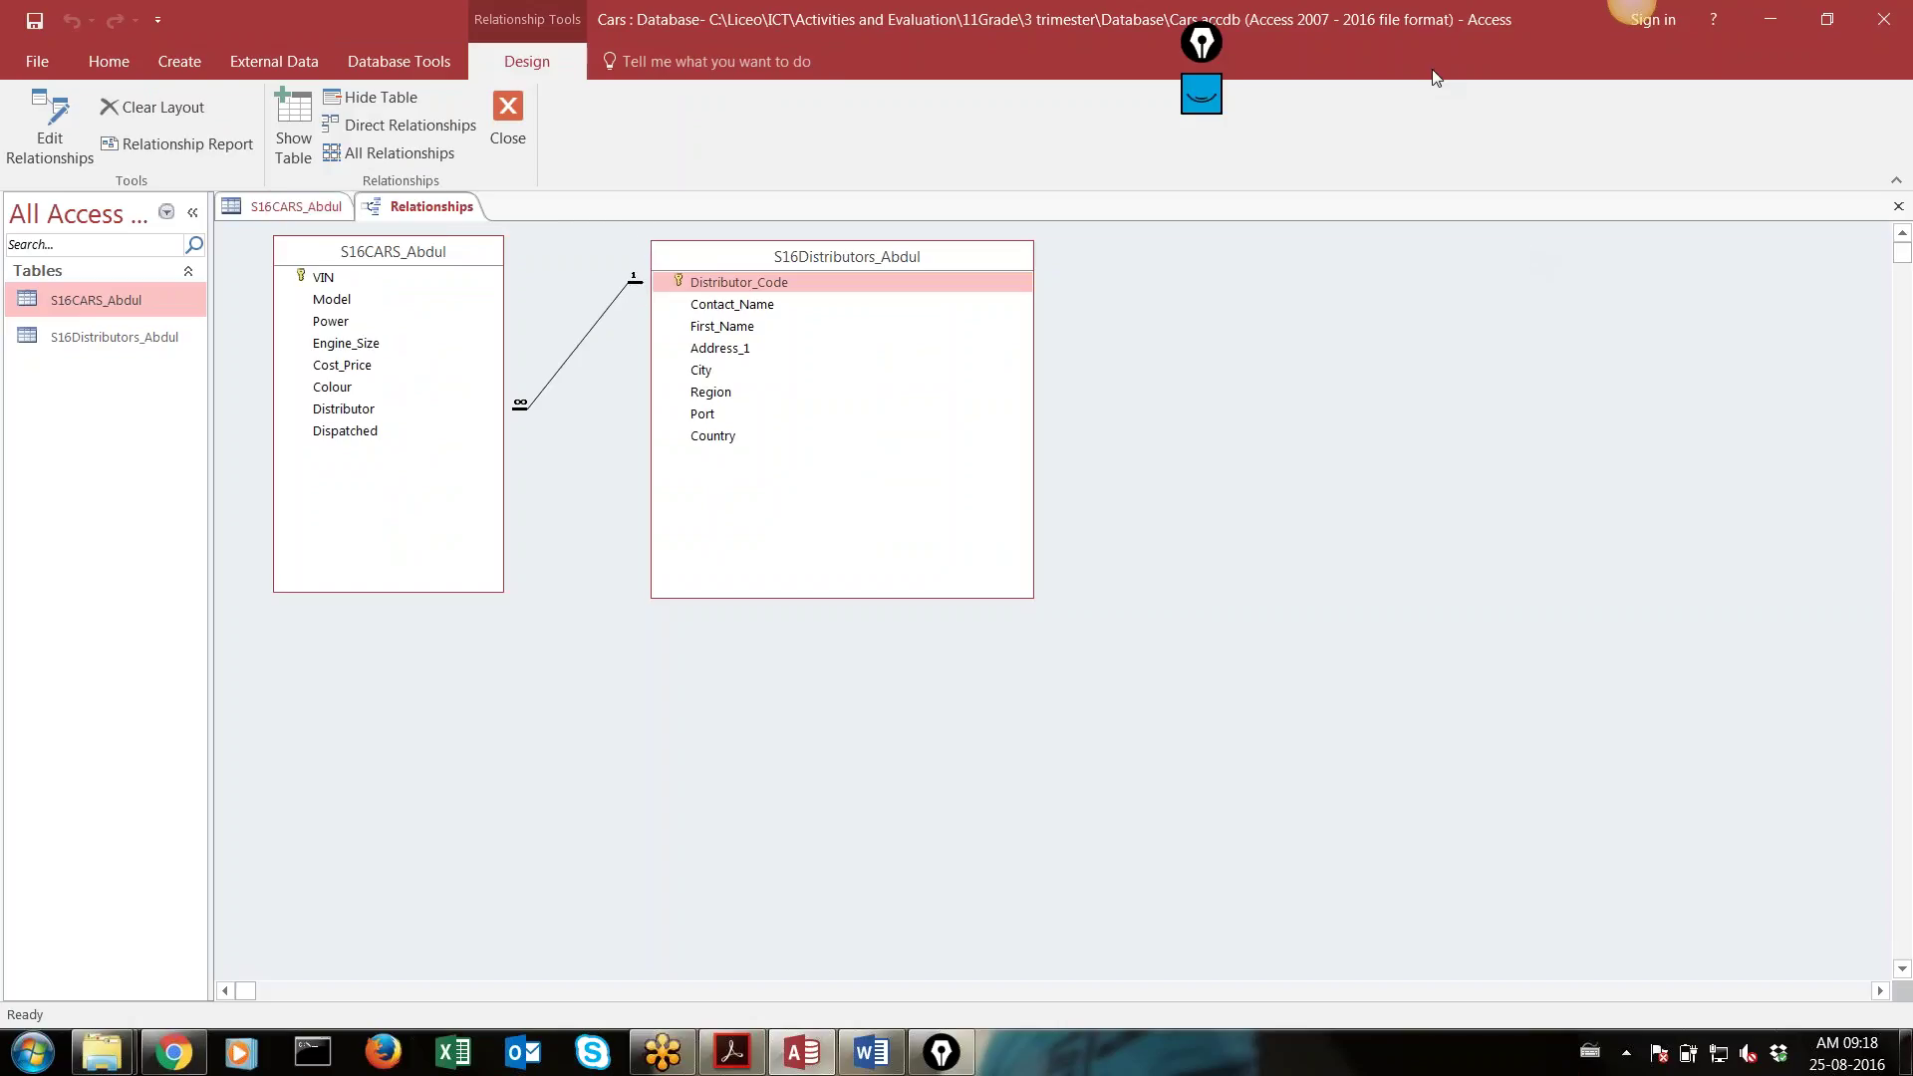
left_click(1202, 95)
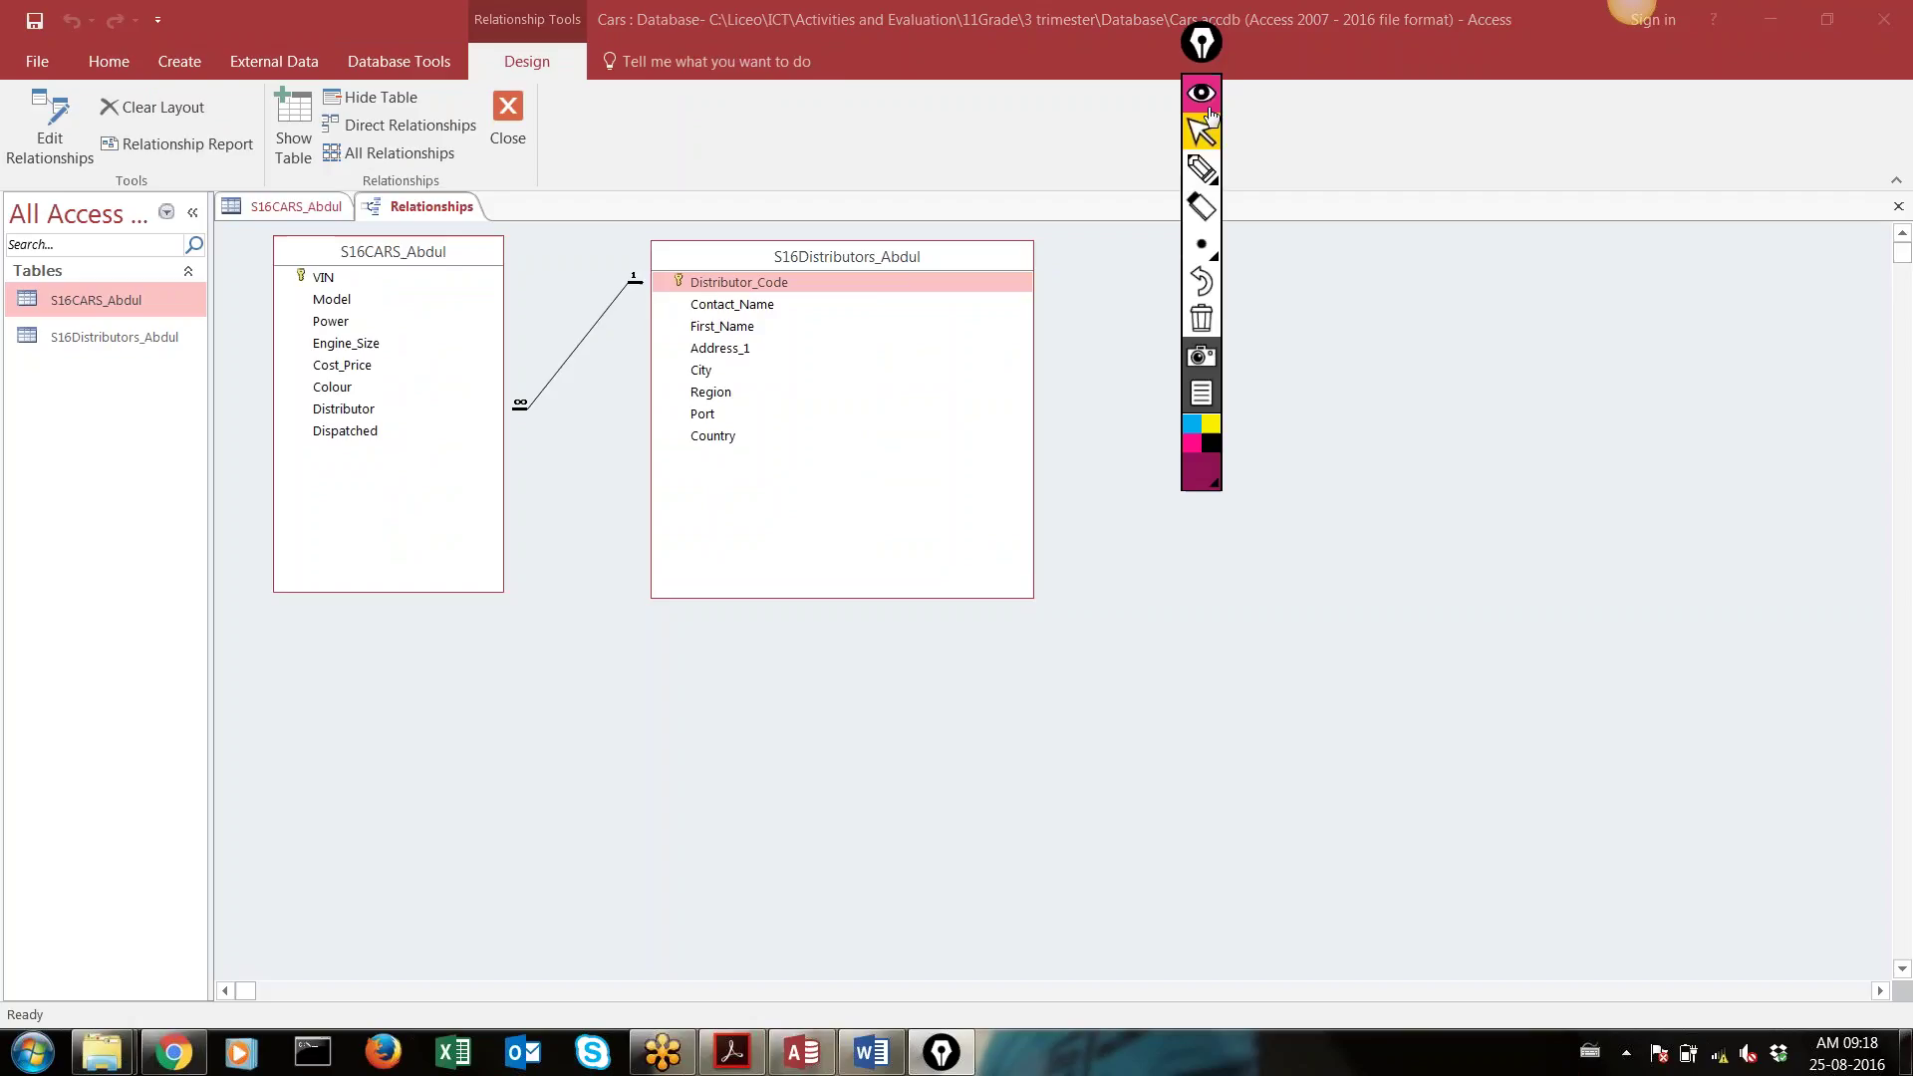
left_click(1202, 169)
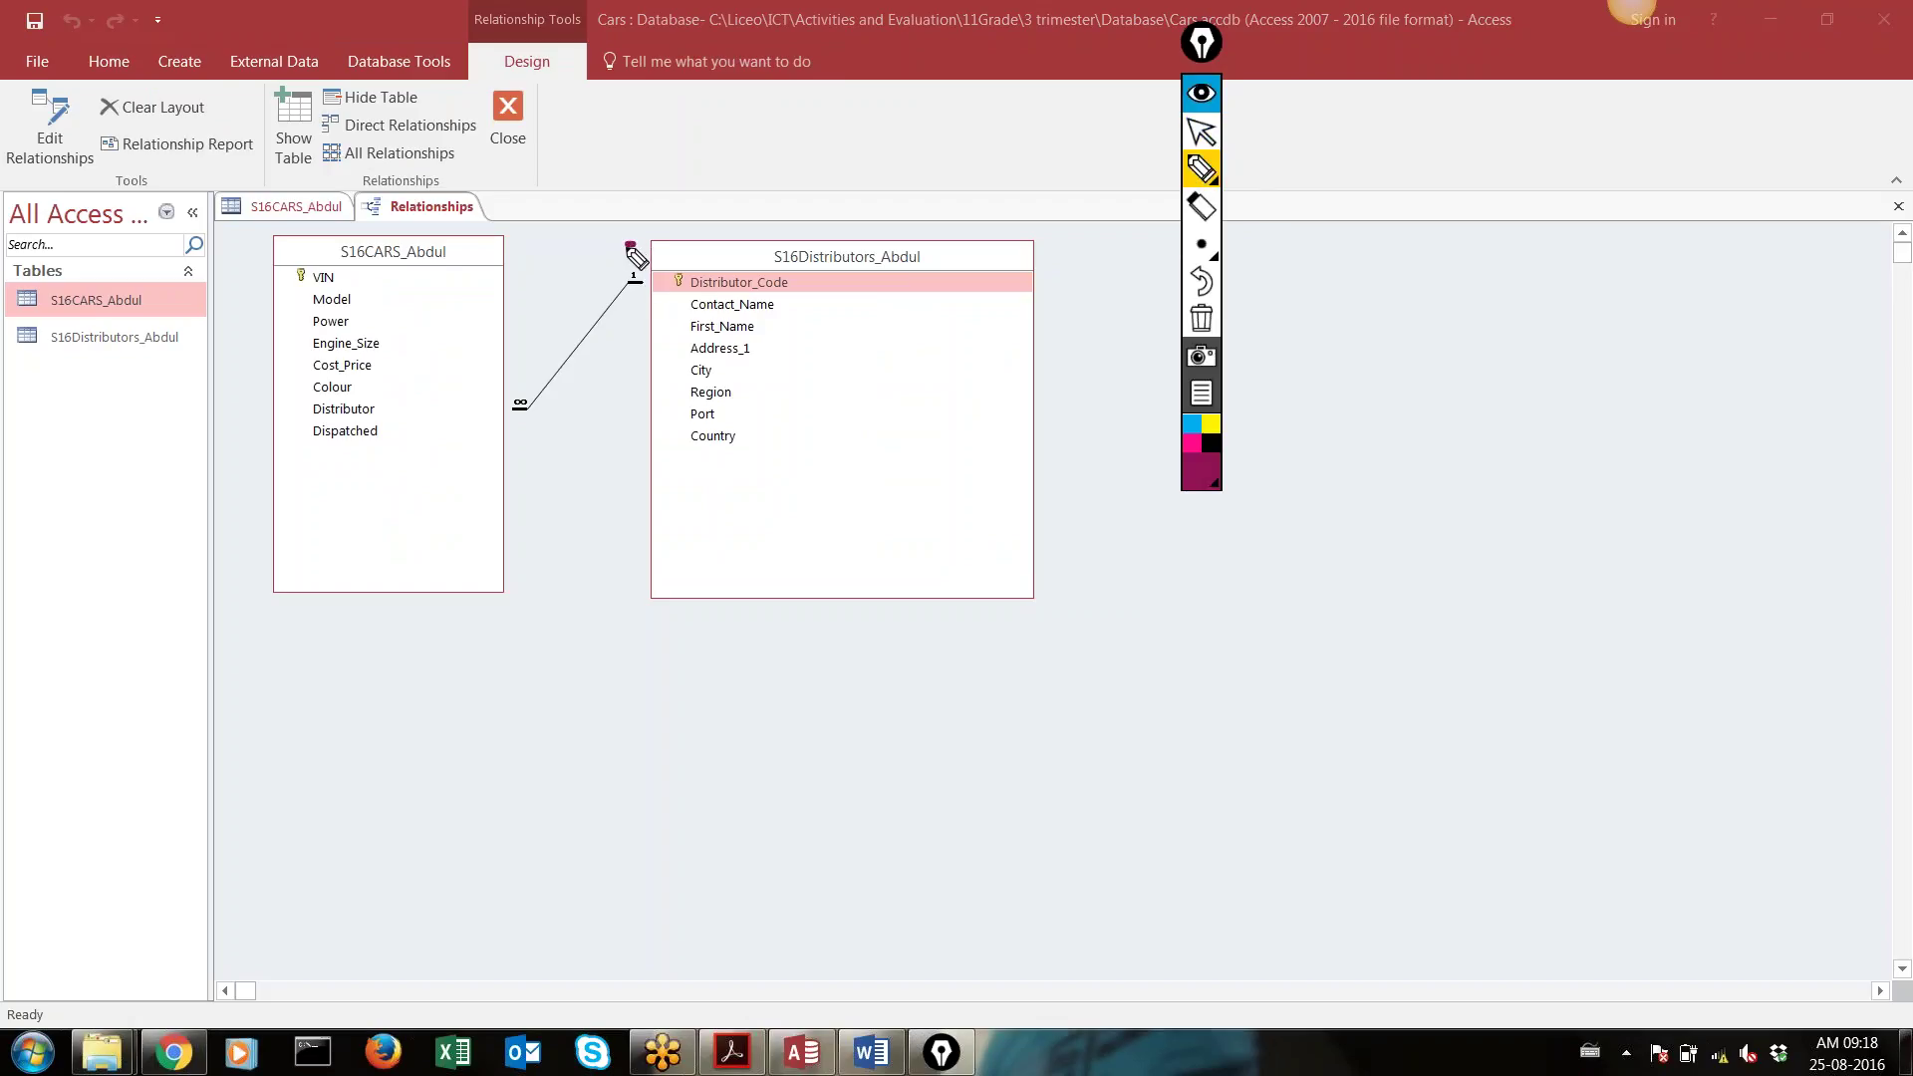
mouse_move(635, 245)
left_mouse_down()
mouse_move(632, 338)
mouse_move(678, 257)
mouse_move(632, 238)
left_mouse_up()
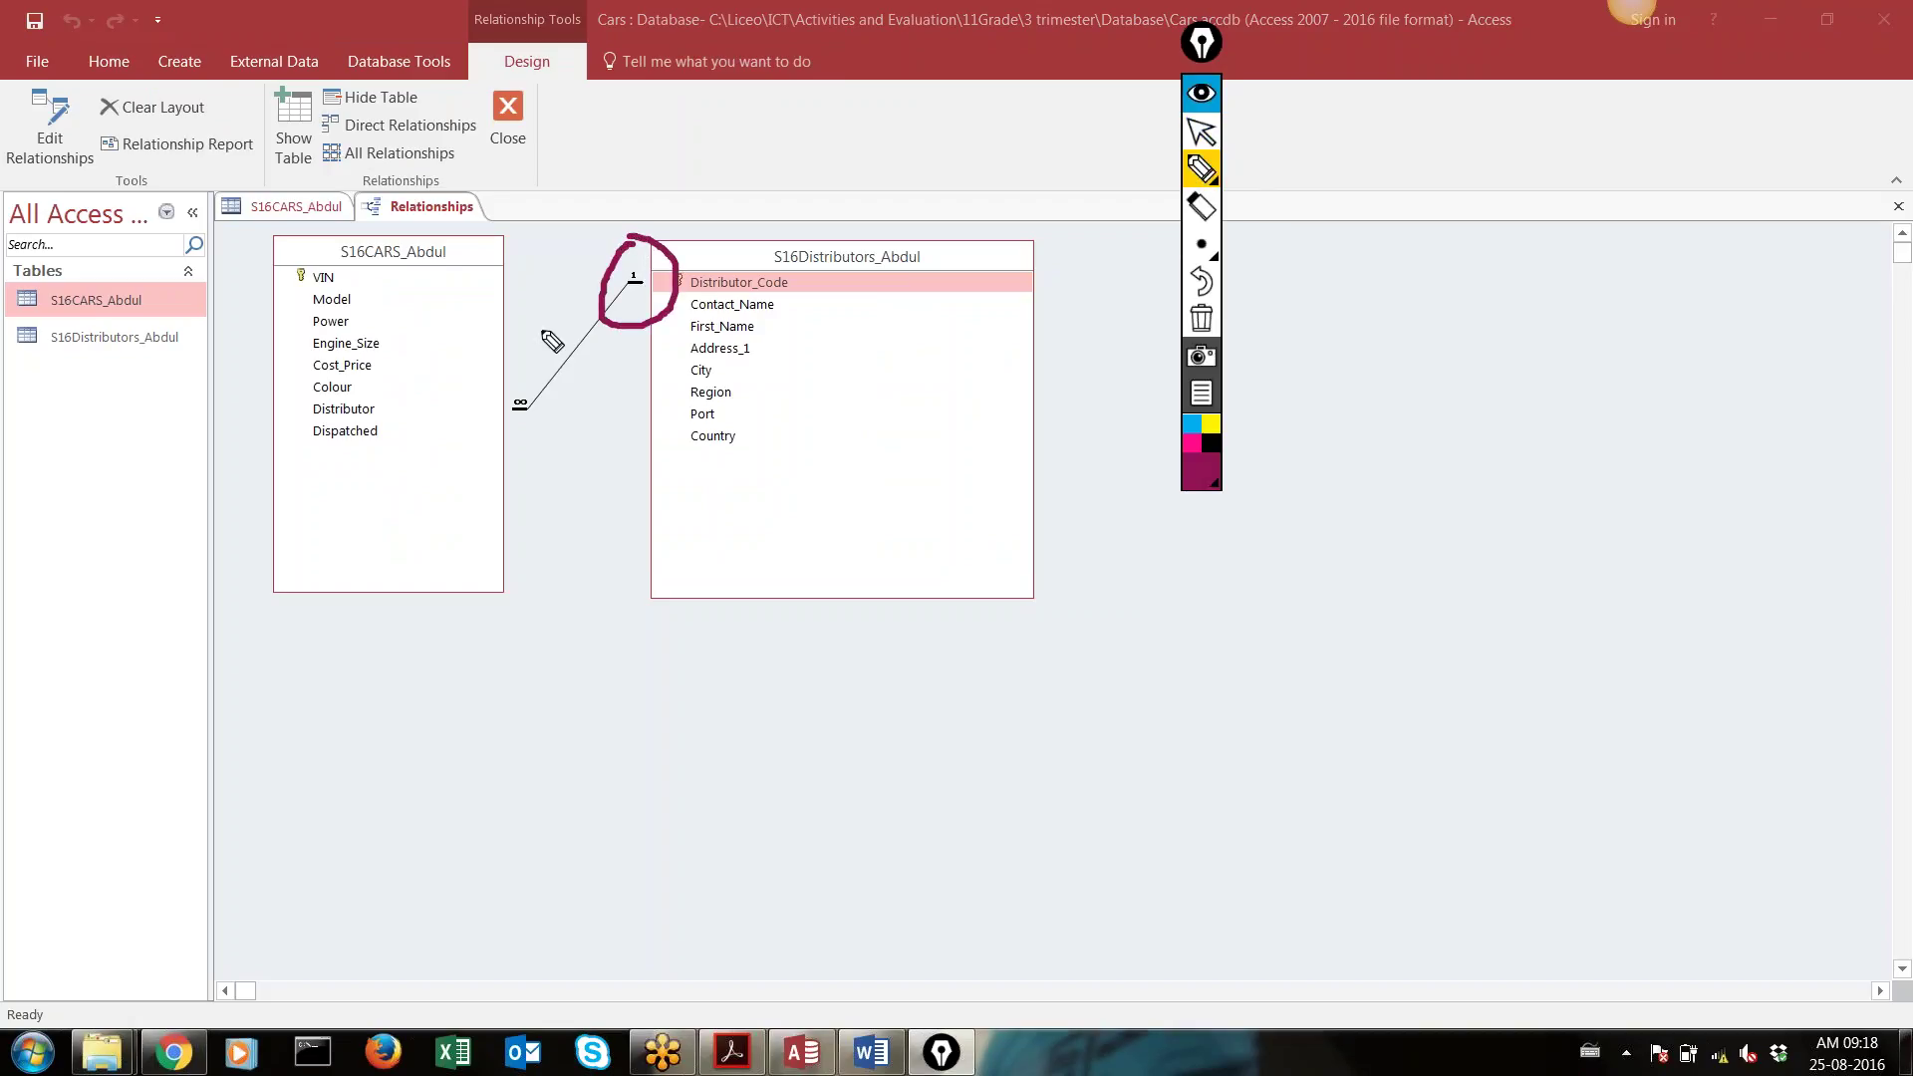
mouse_move(510, 363)
left_mouse_down()
mouse_move(446, 438)
mouse_move(585, 439)
mouse_move(554, 361)
mouse_move(503, 371)
left_mouse_up()
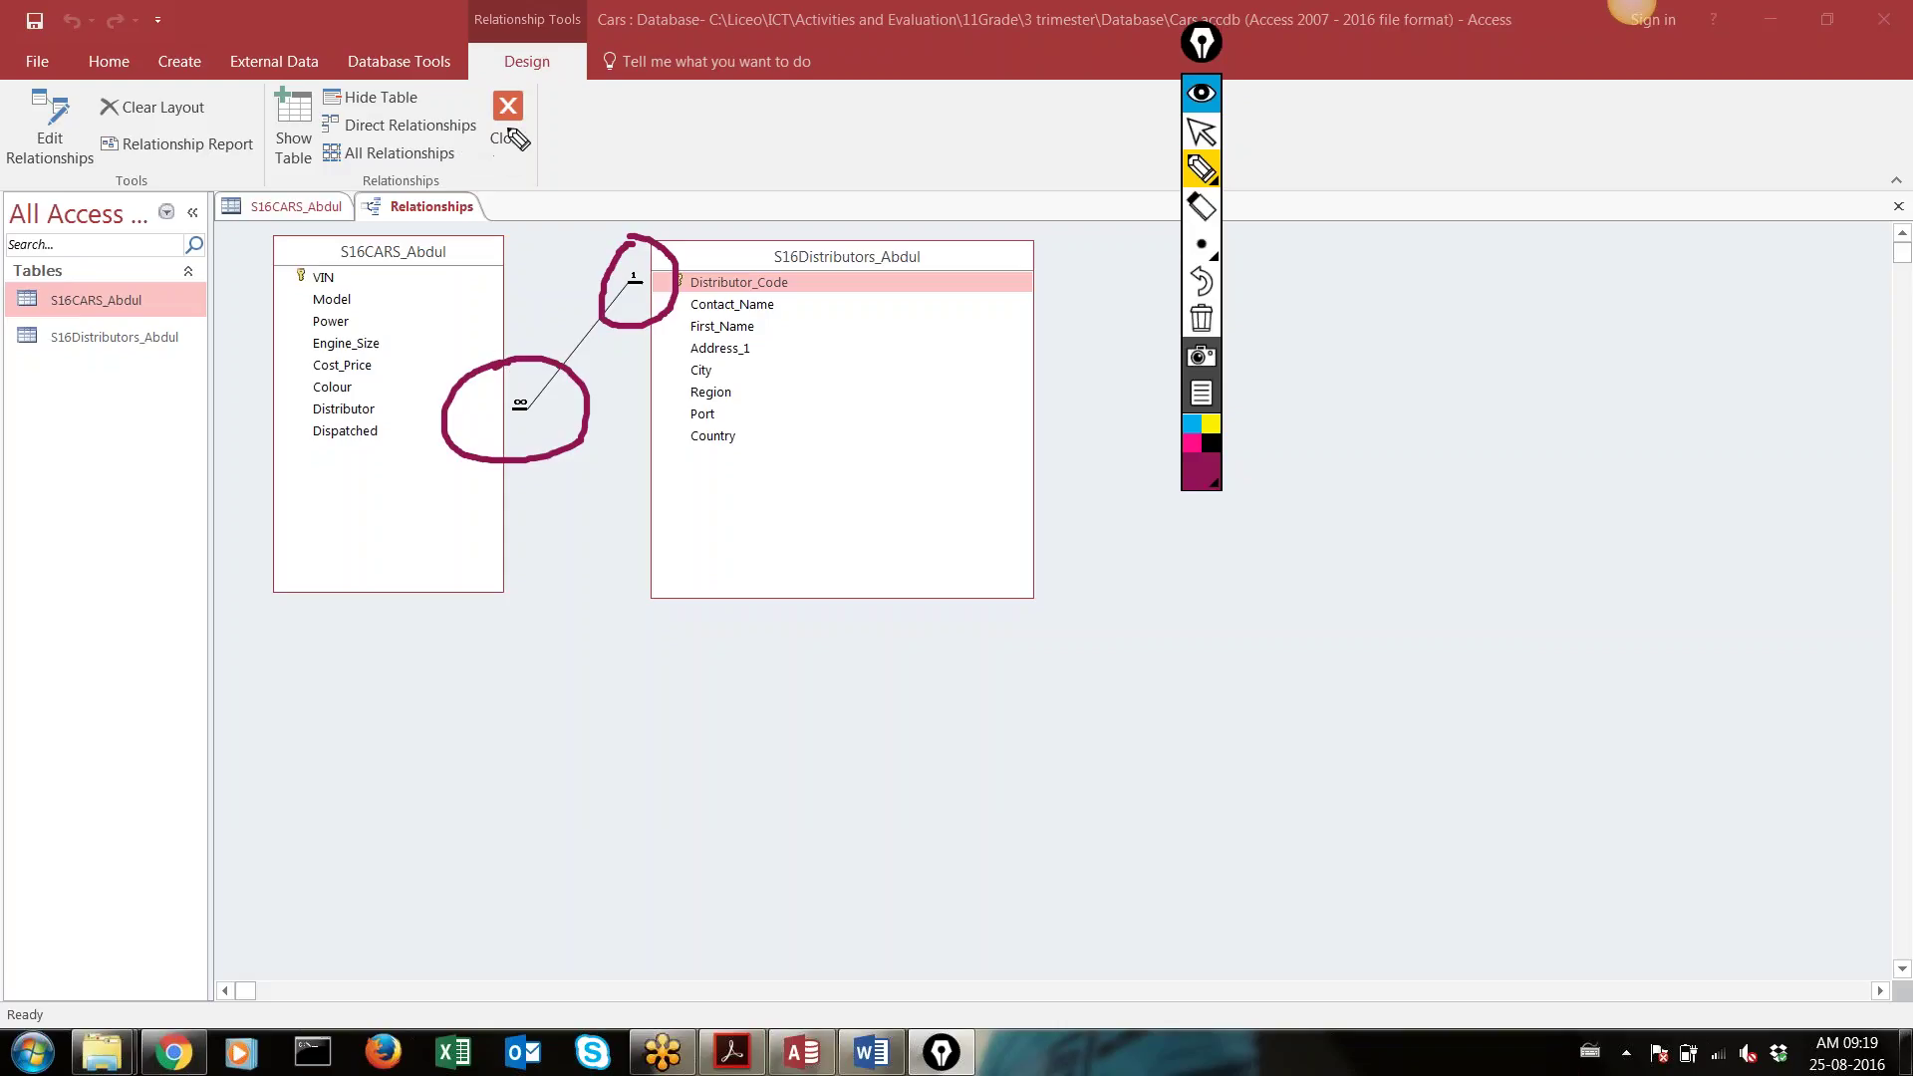
left_click(1196, 134)
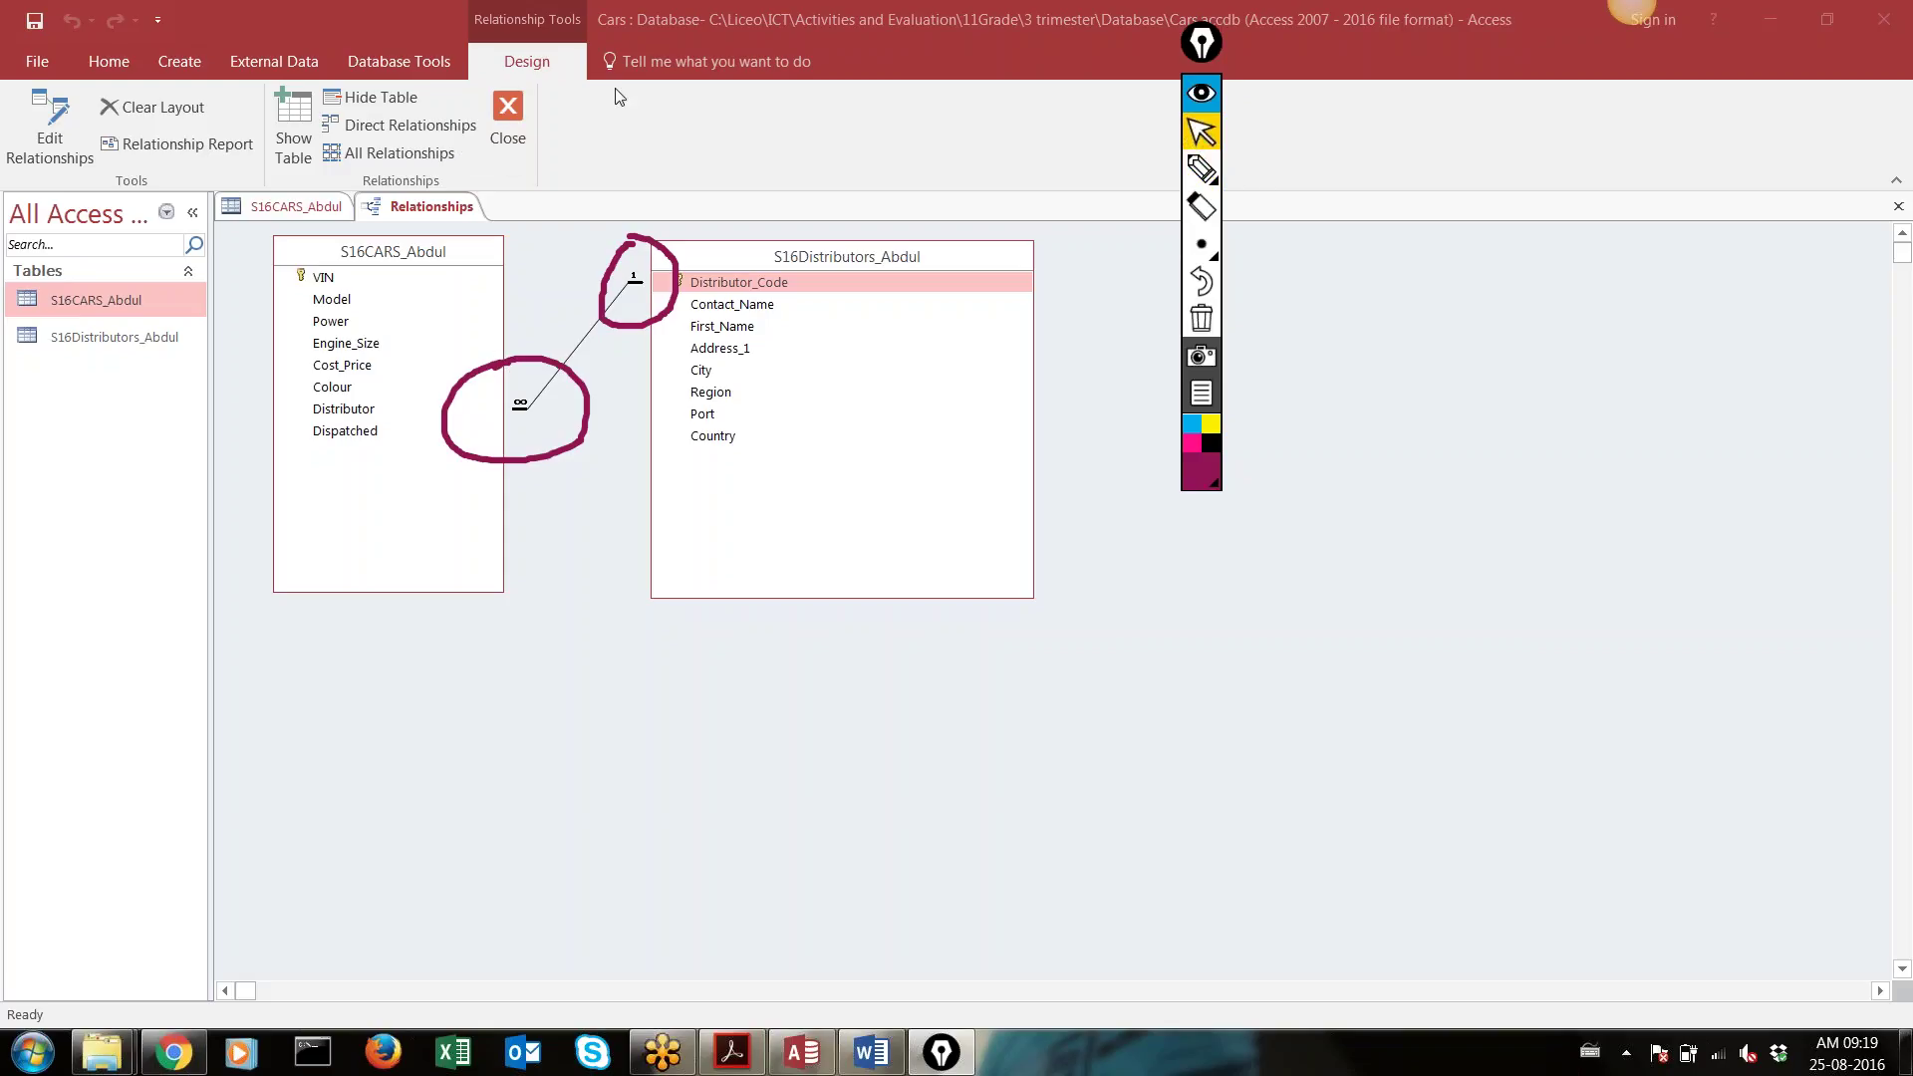
Close the Relationships window and the cars table datasheet
left_click(507, 115)
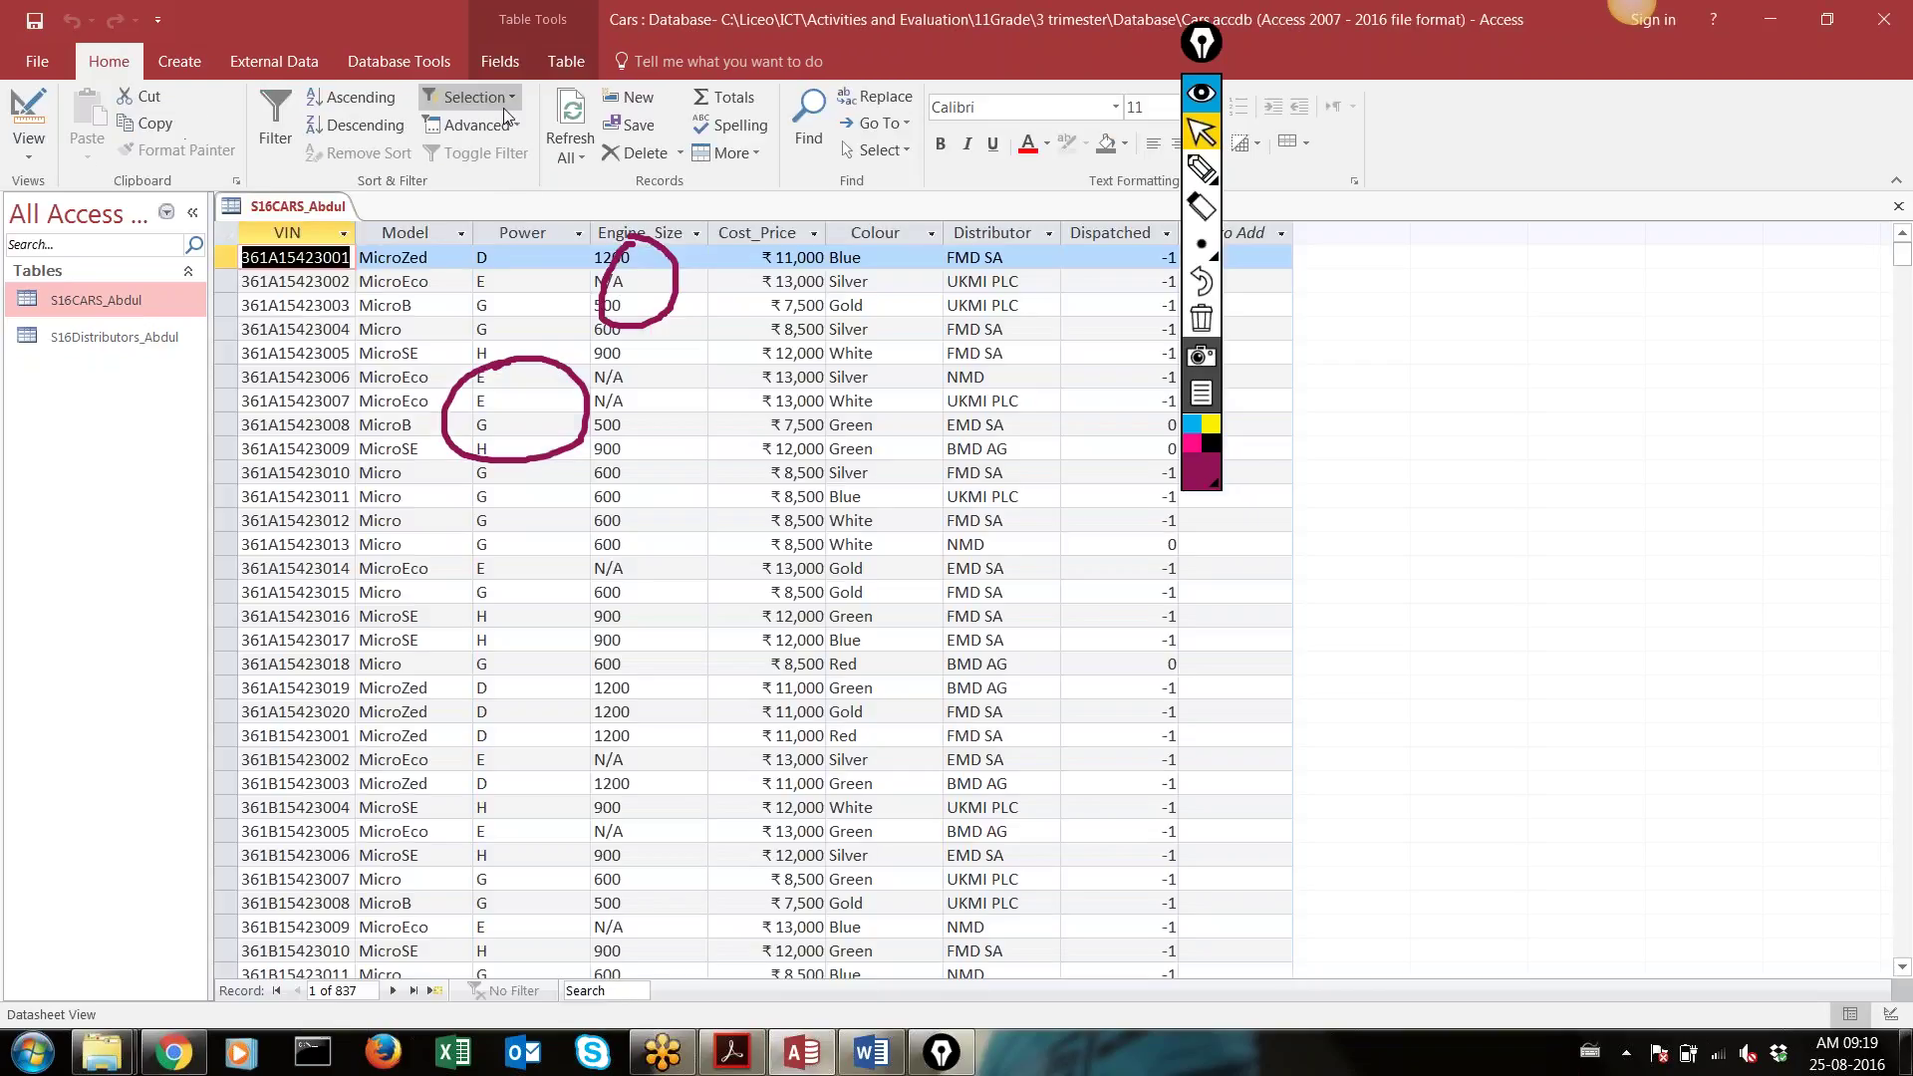
right_click(298, 207)
left_click(322, 249)
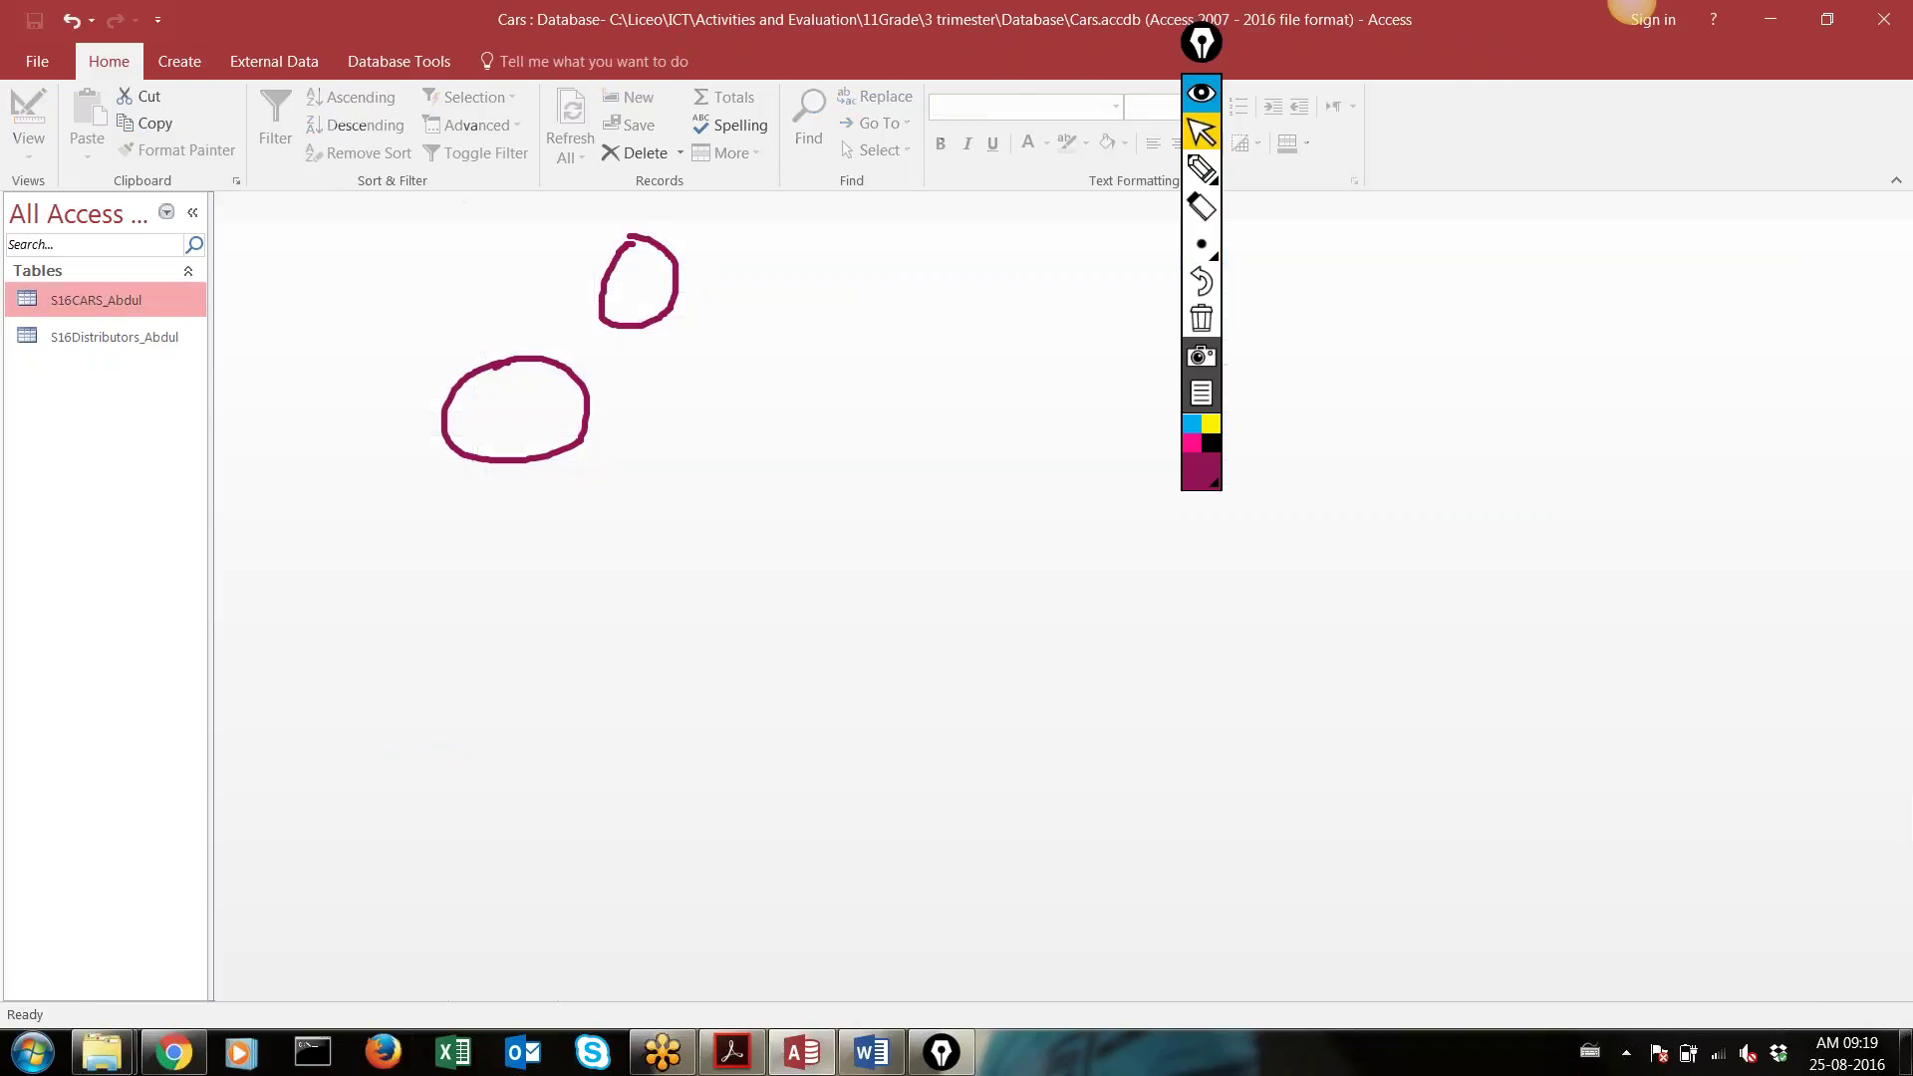
Reopen the Relationships window from the database tools and dismiss the Show Table dialog
left_click(290, 69)
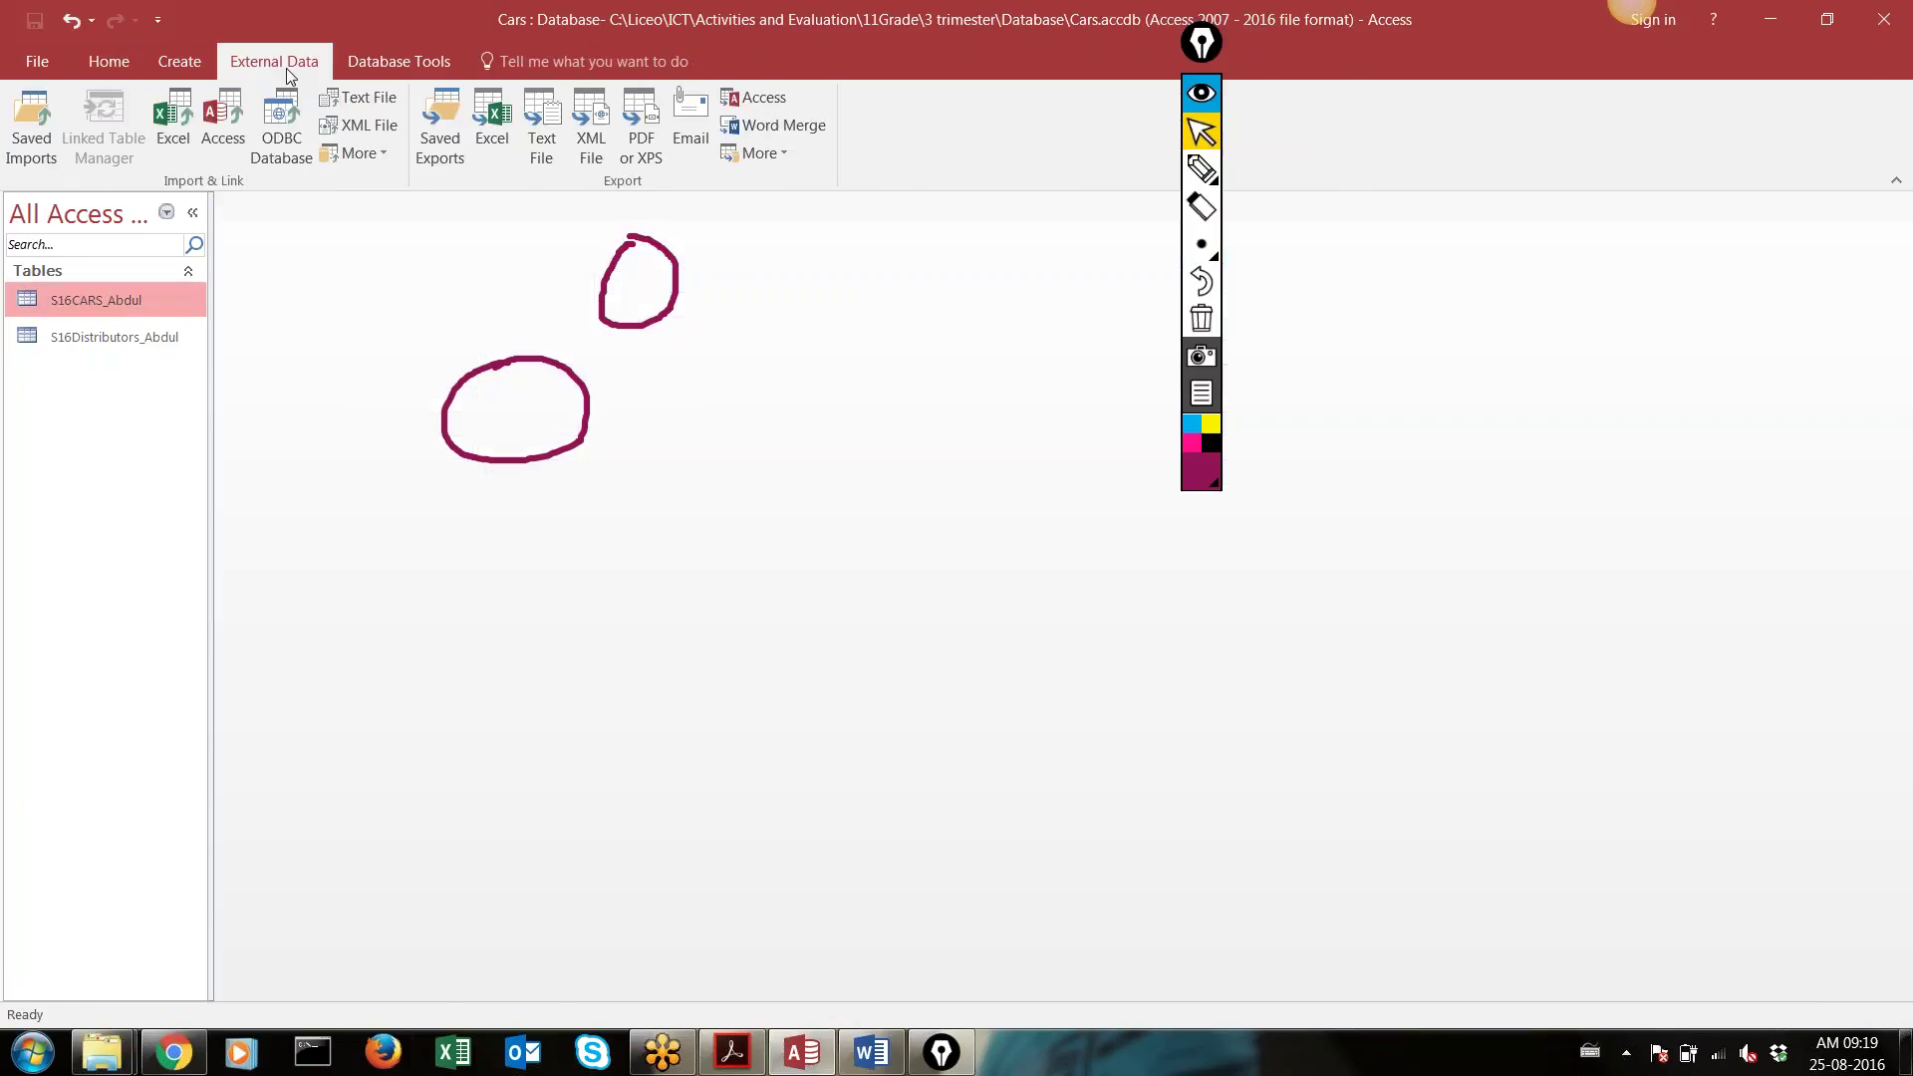
left_click(367, 63)
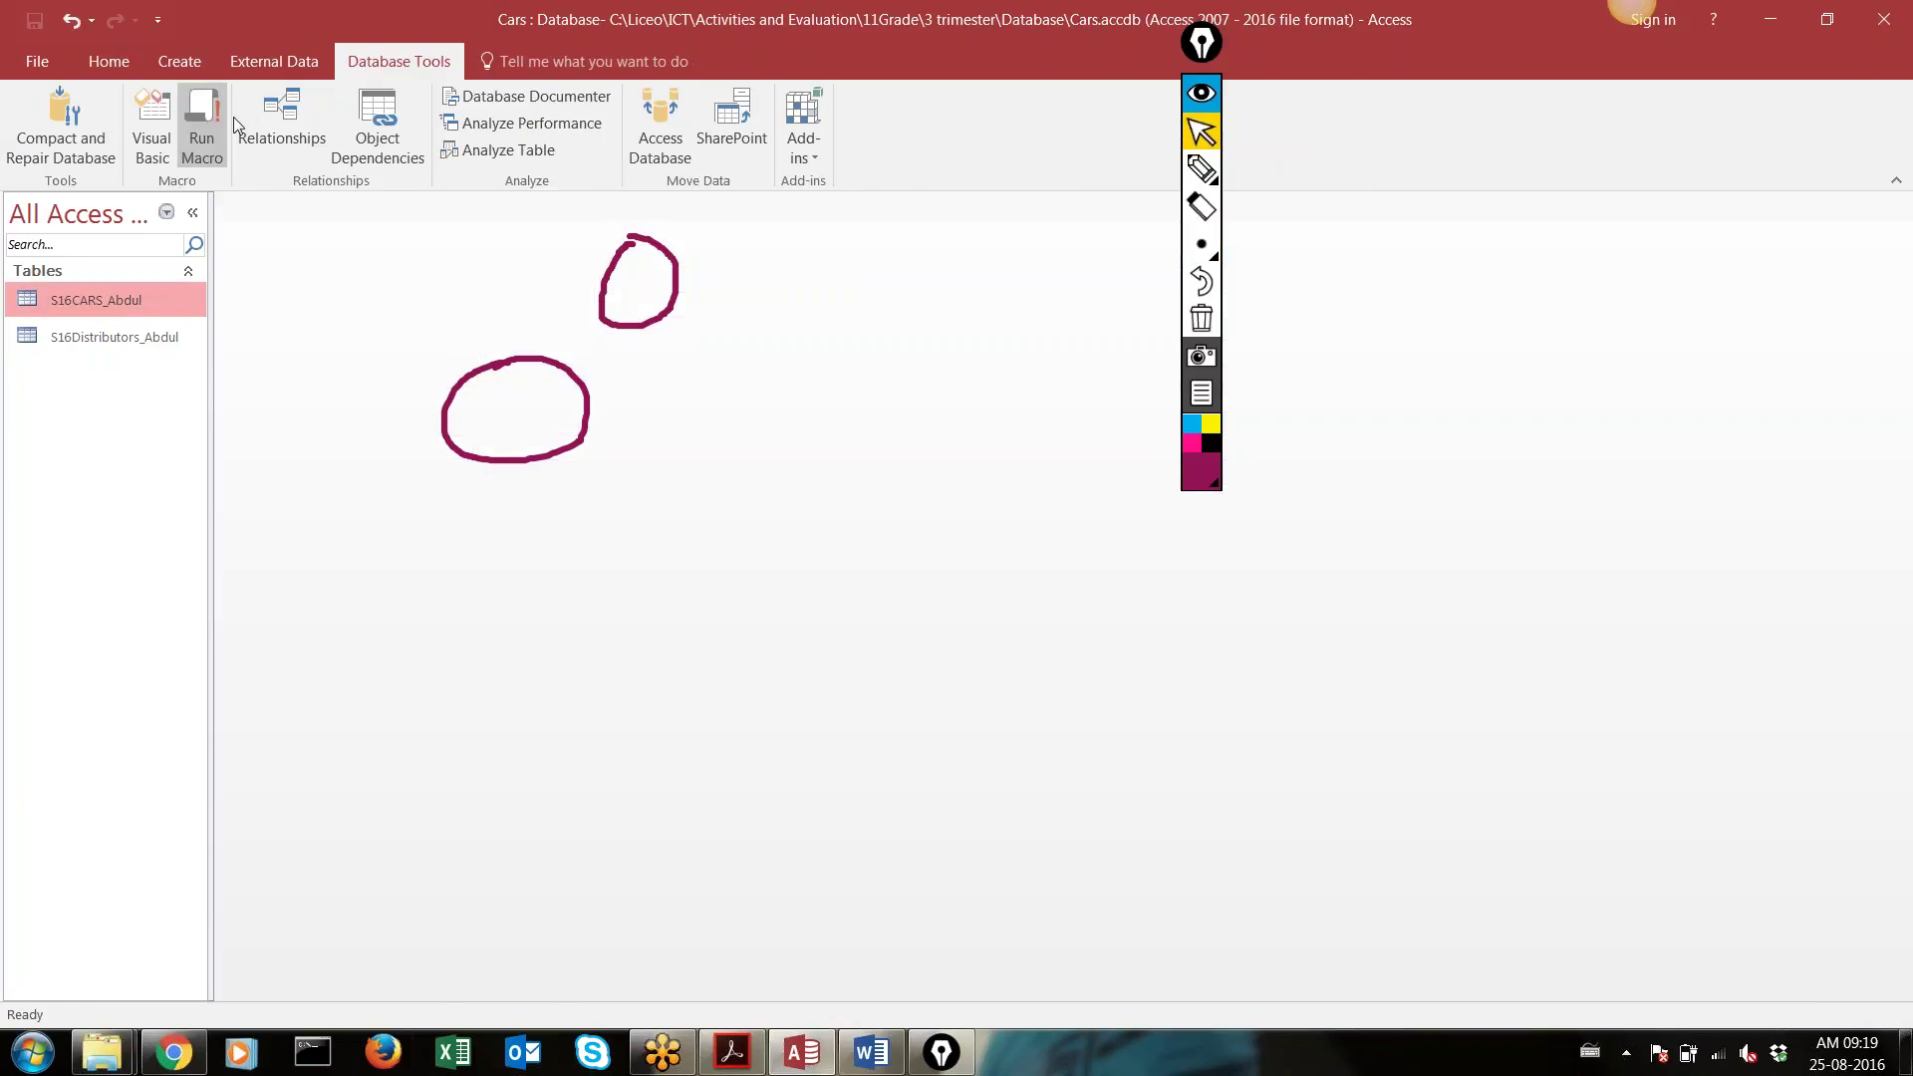
left_click(280, 122)
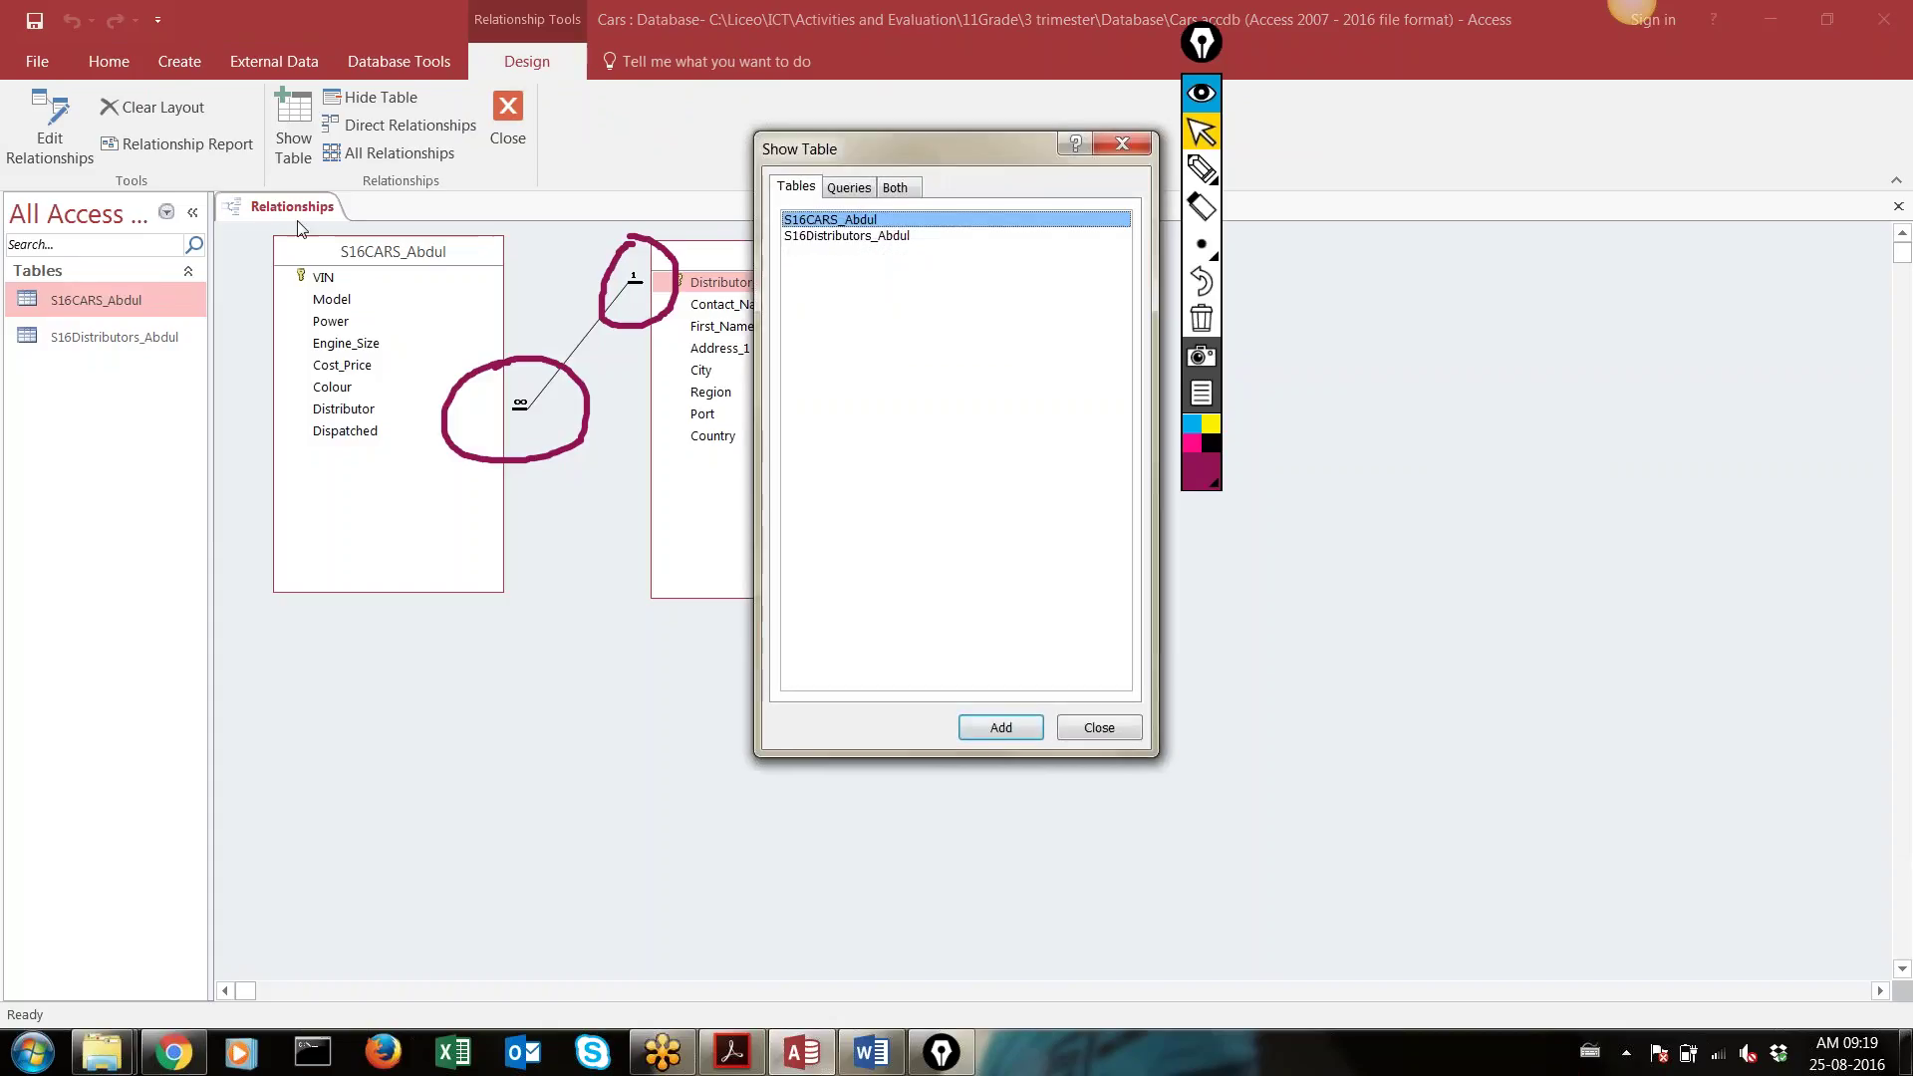
left_click(1122, 144)
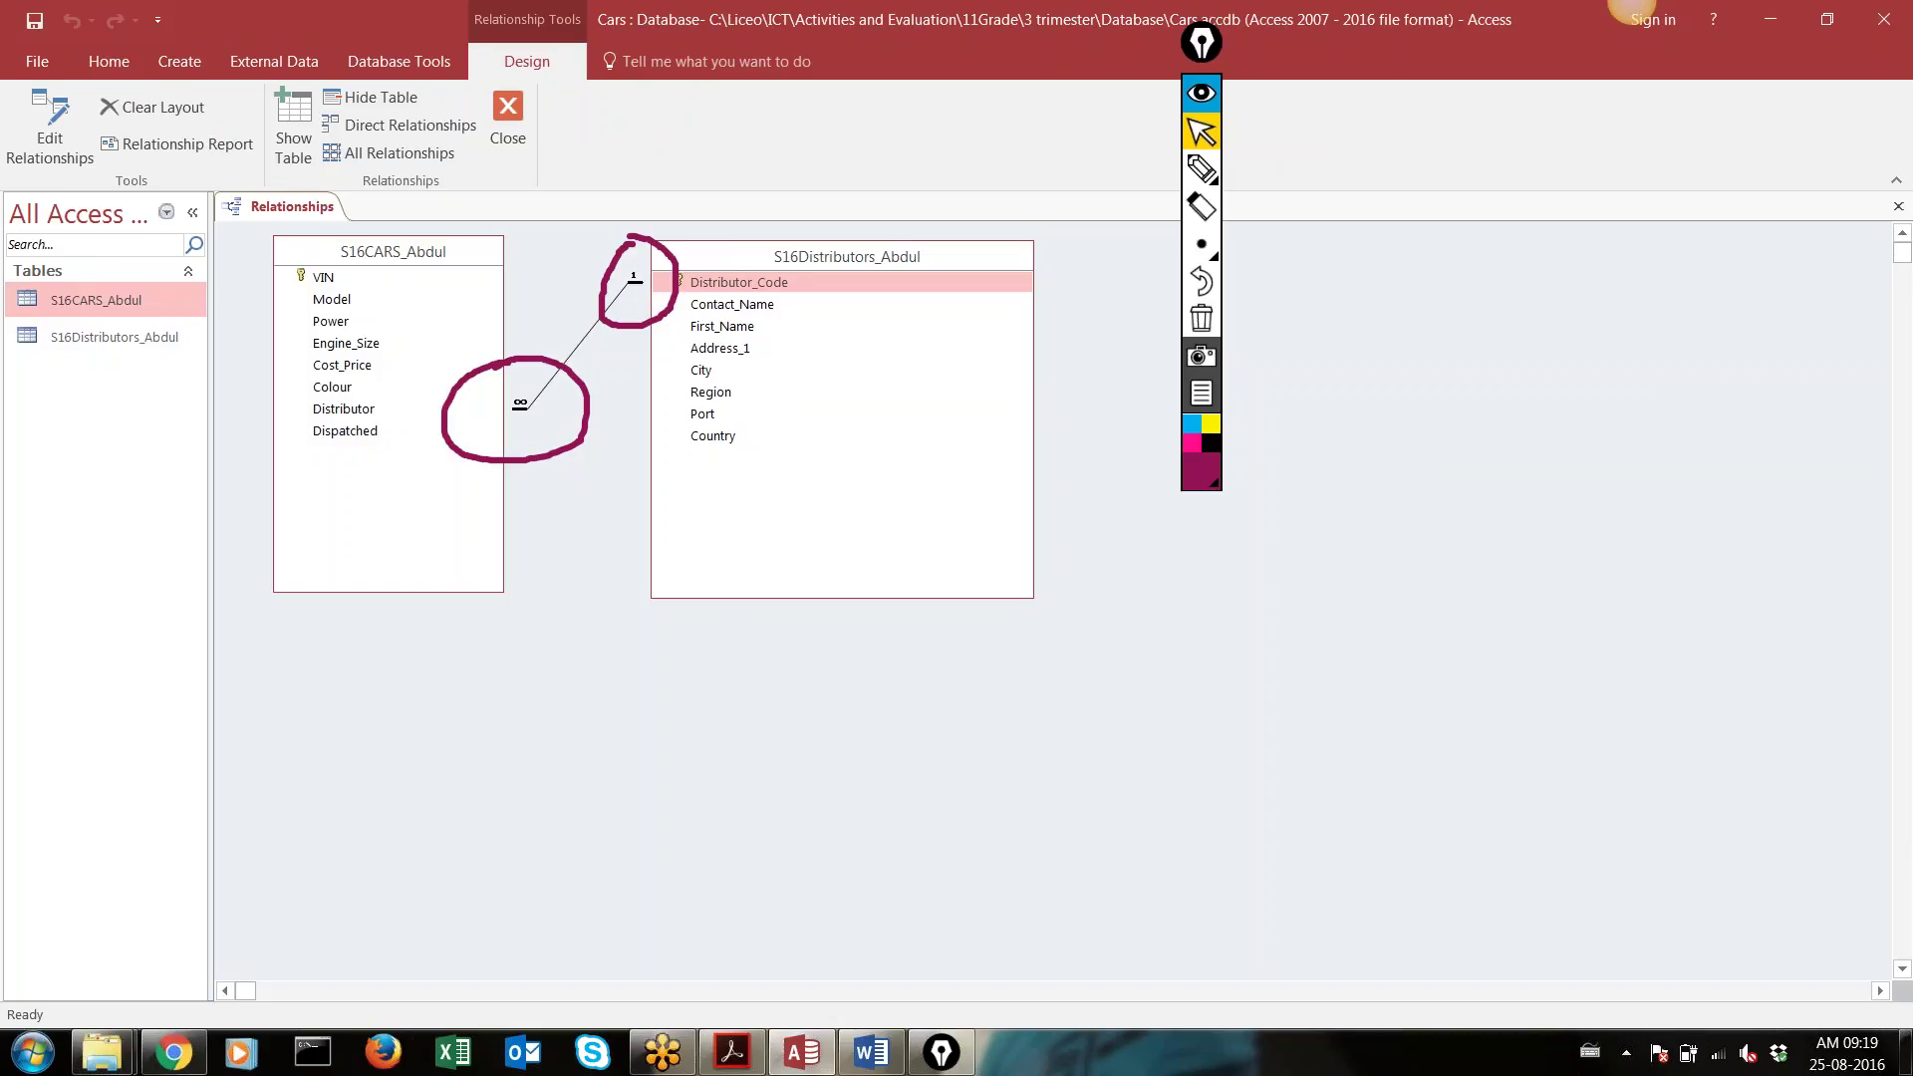
Close the Relationships window and bring the relationship diagram back up
left_click(507, 120)
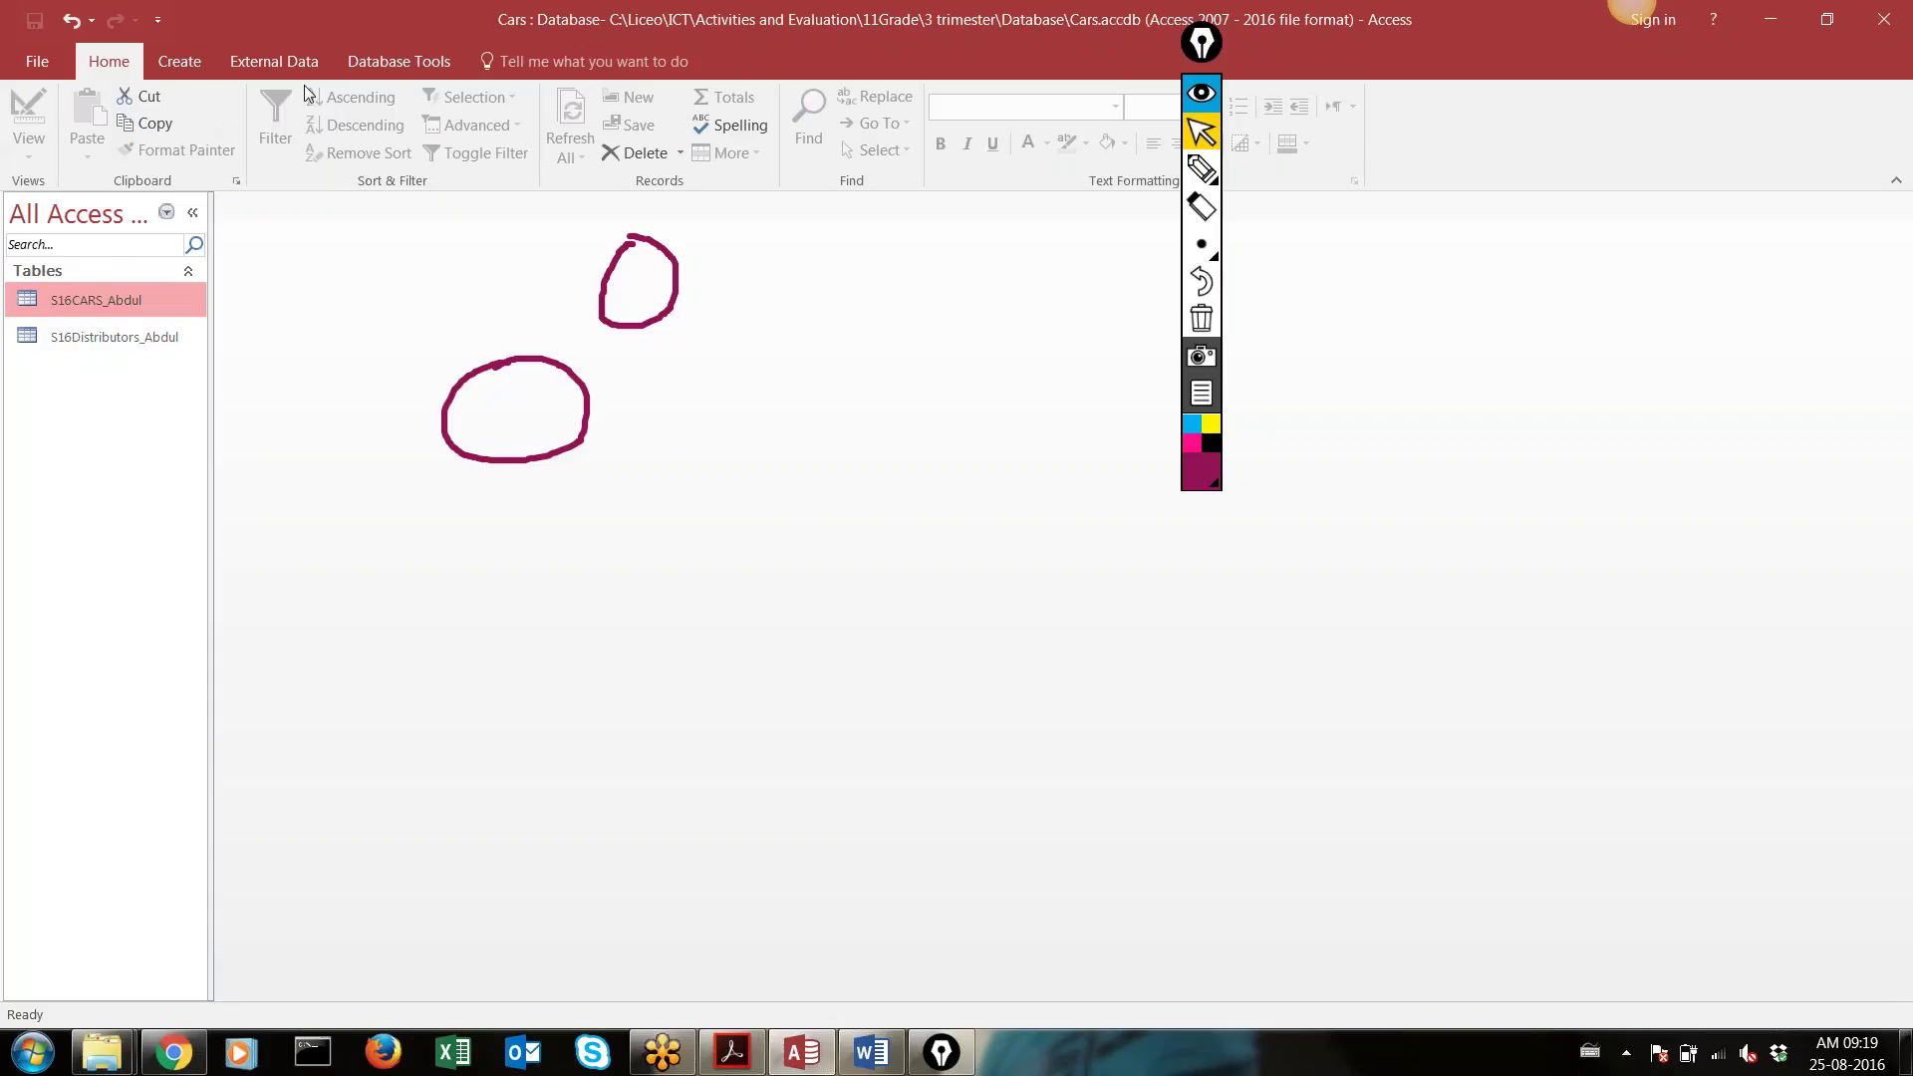
left_click(274, 61)
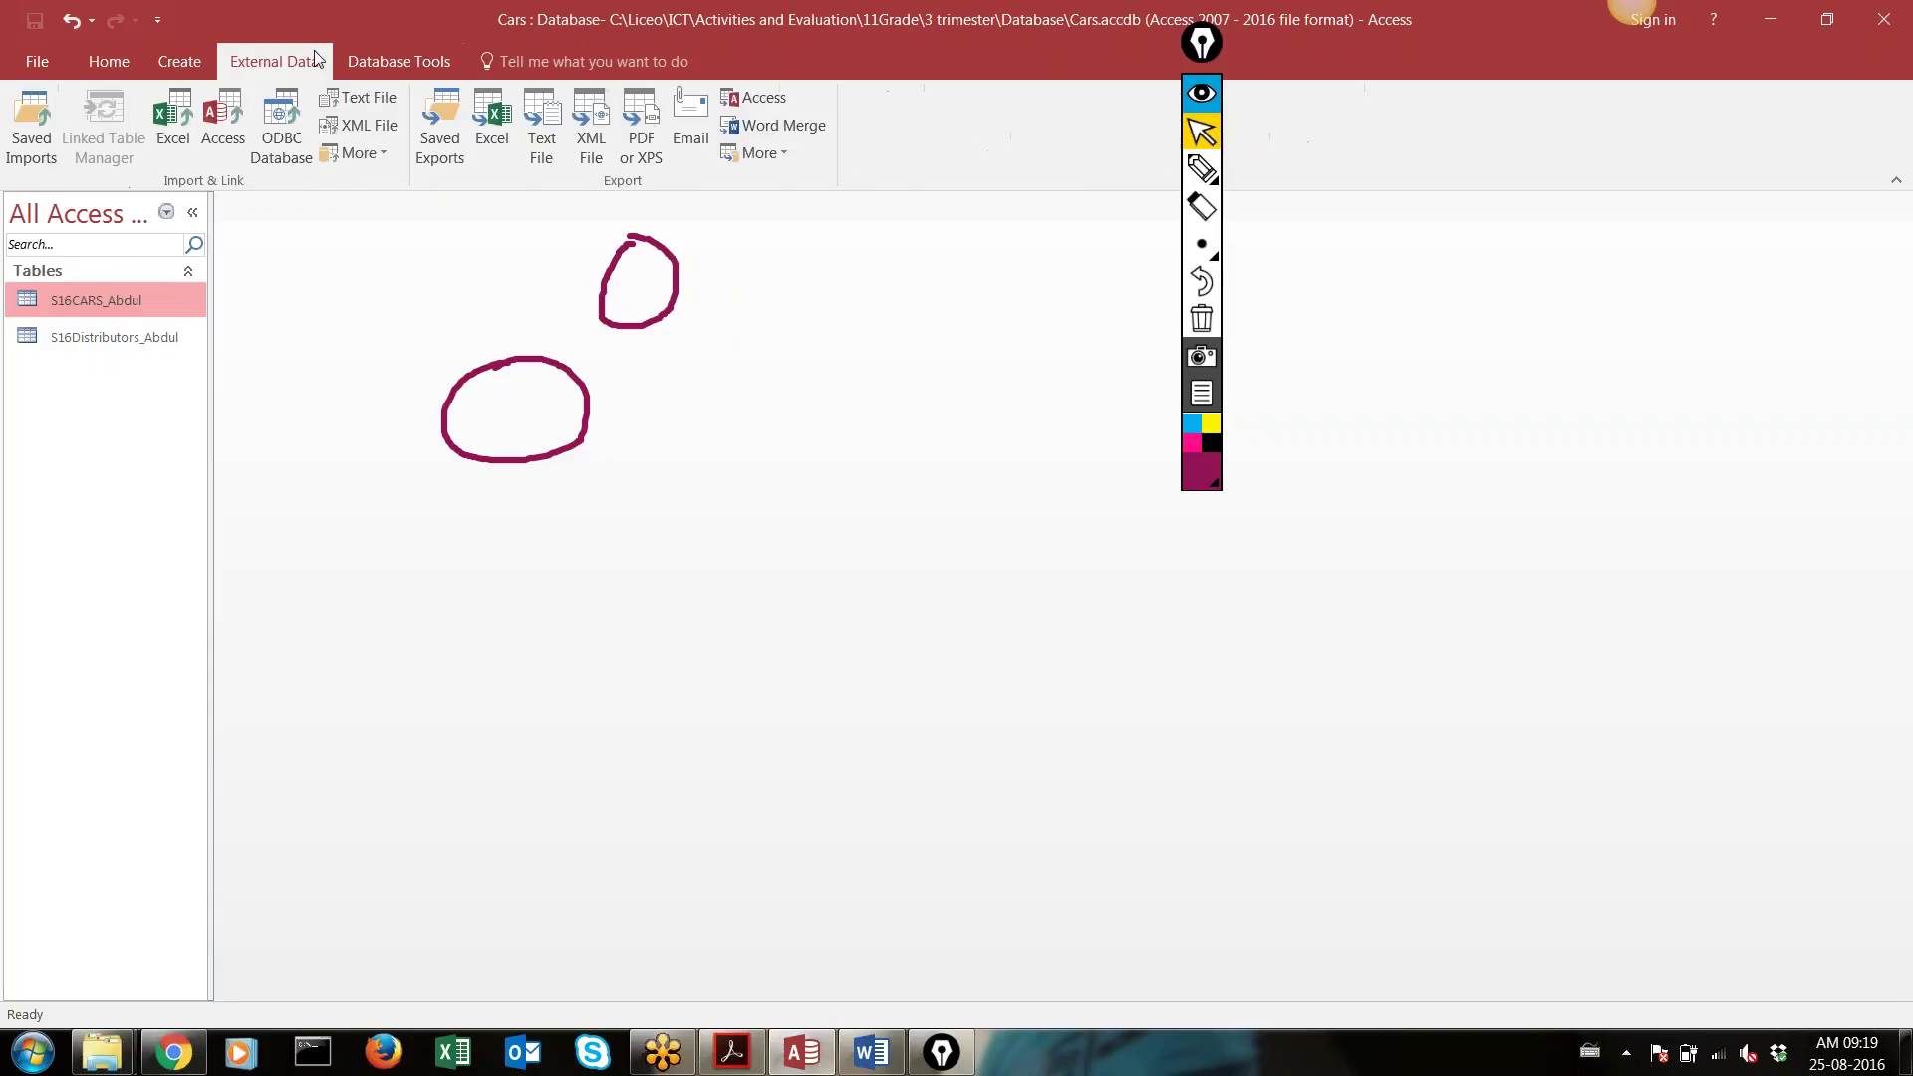
left_click(371, 58)
left_click(261, 124)
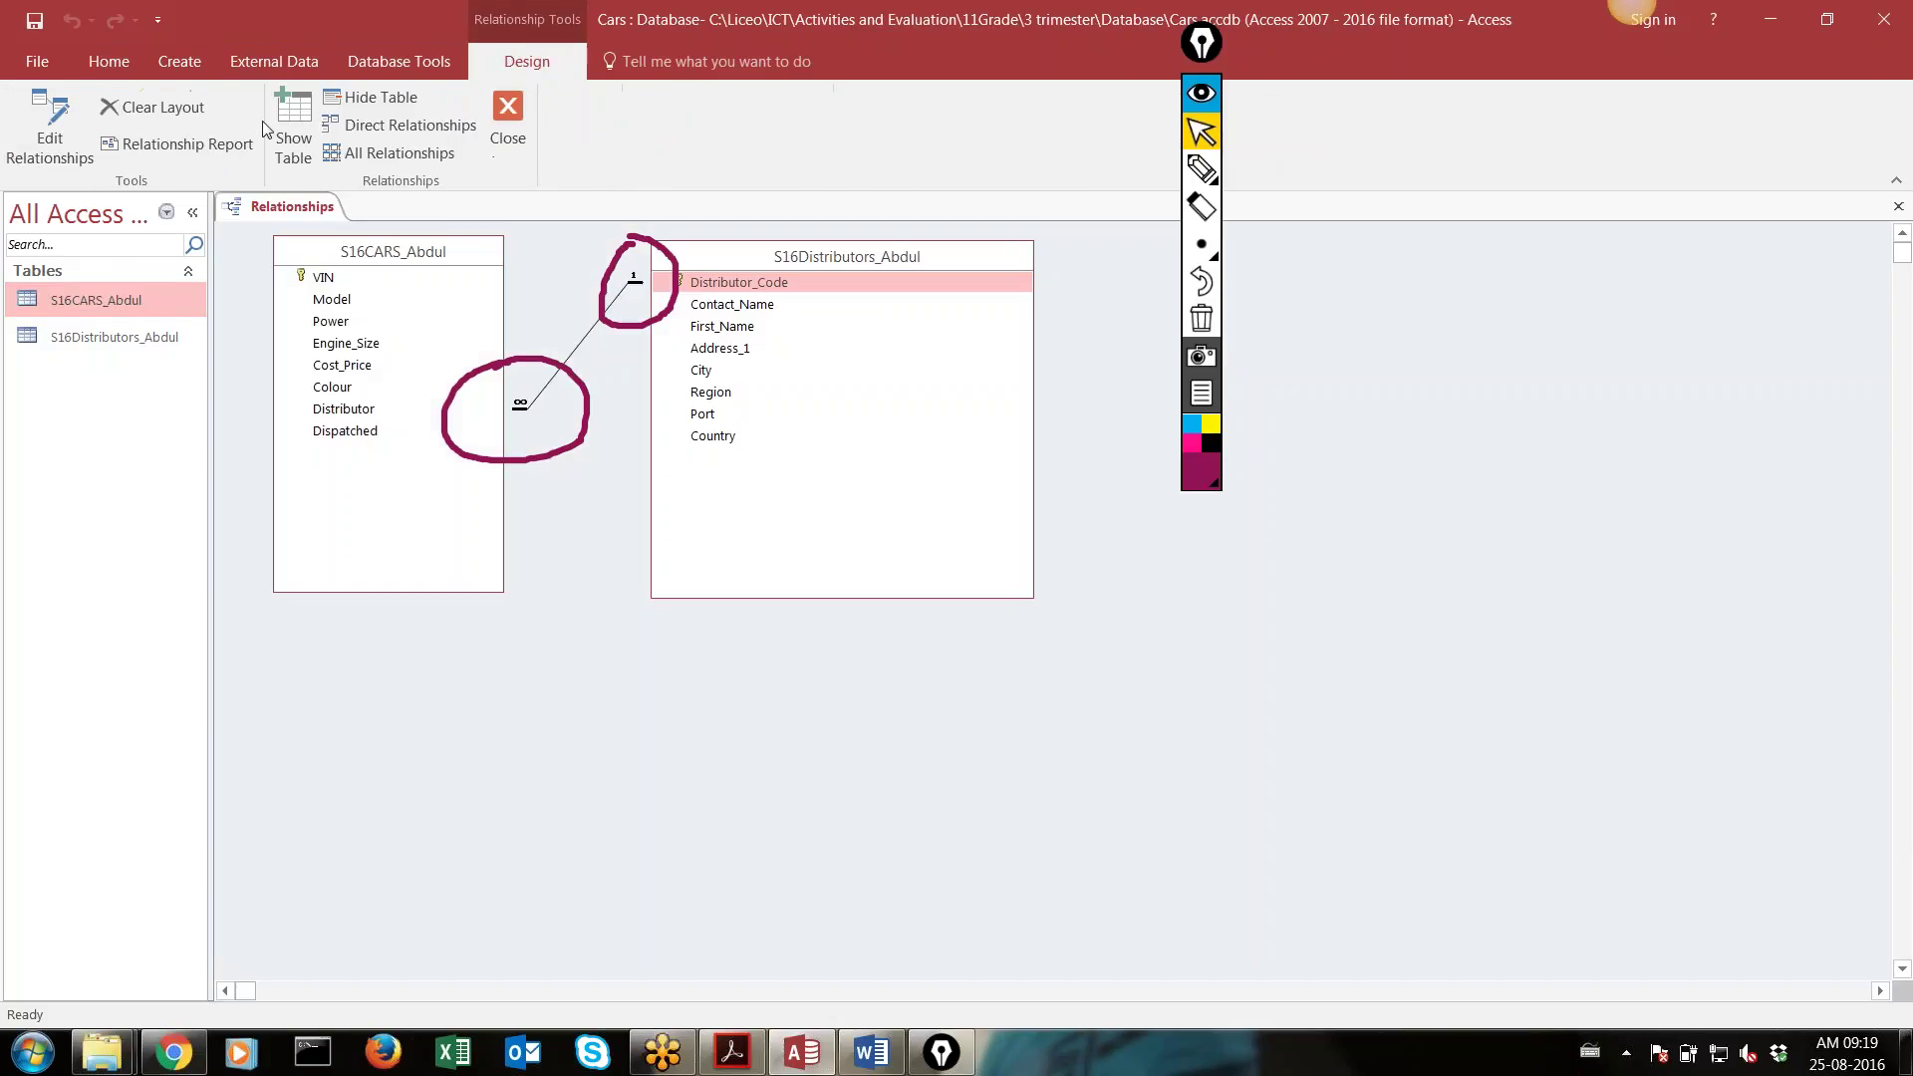
Clear the pen marks from the relationship diagram, and paste the diagram's screenshot into Evidence Document Cars in Word before returning to Access
left_click(1202, 317)
left_click(1202, 93)
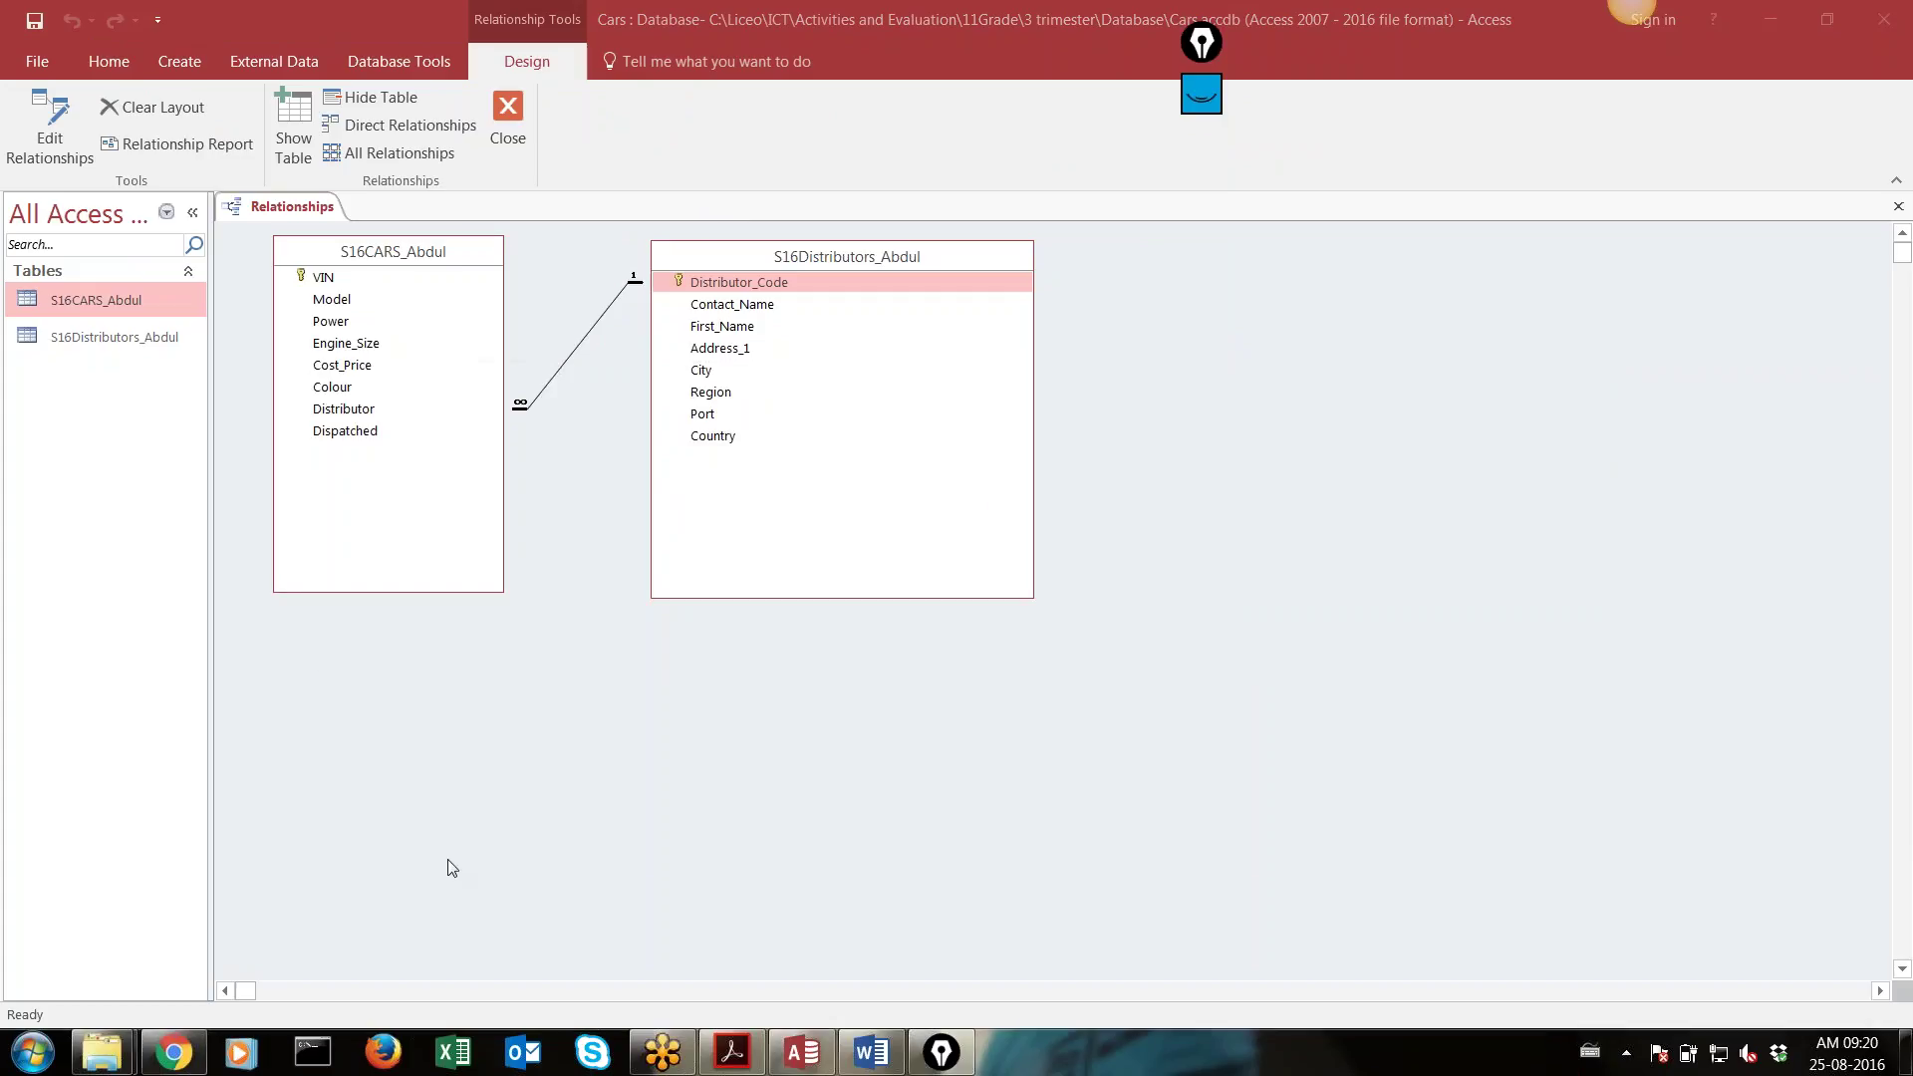
left_click(858, 1048)
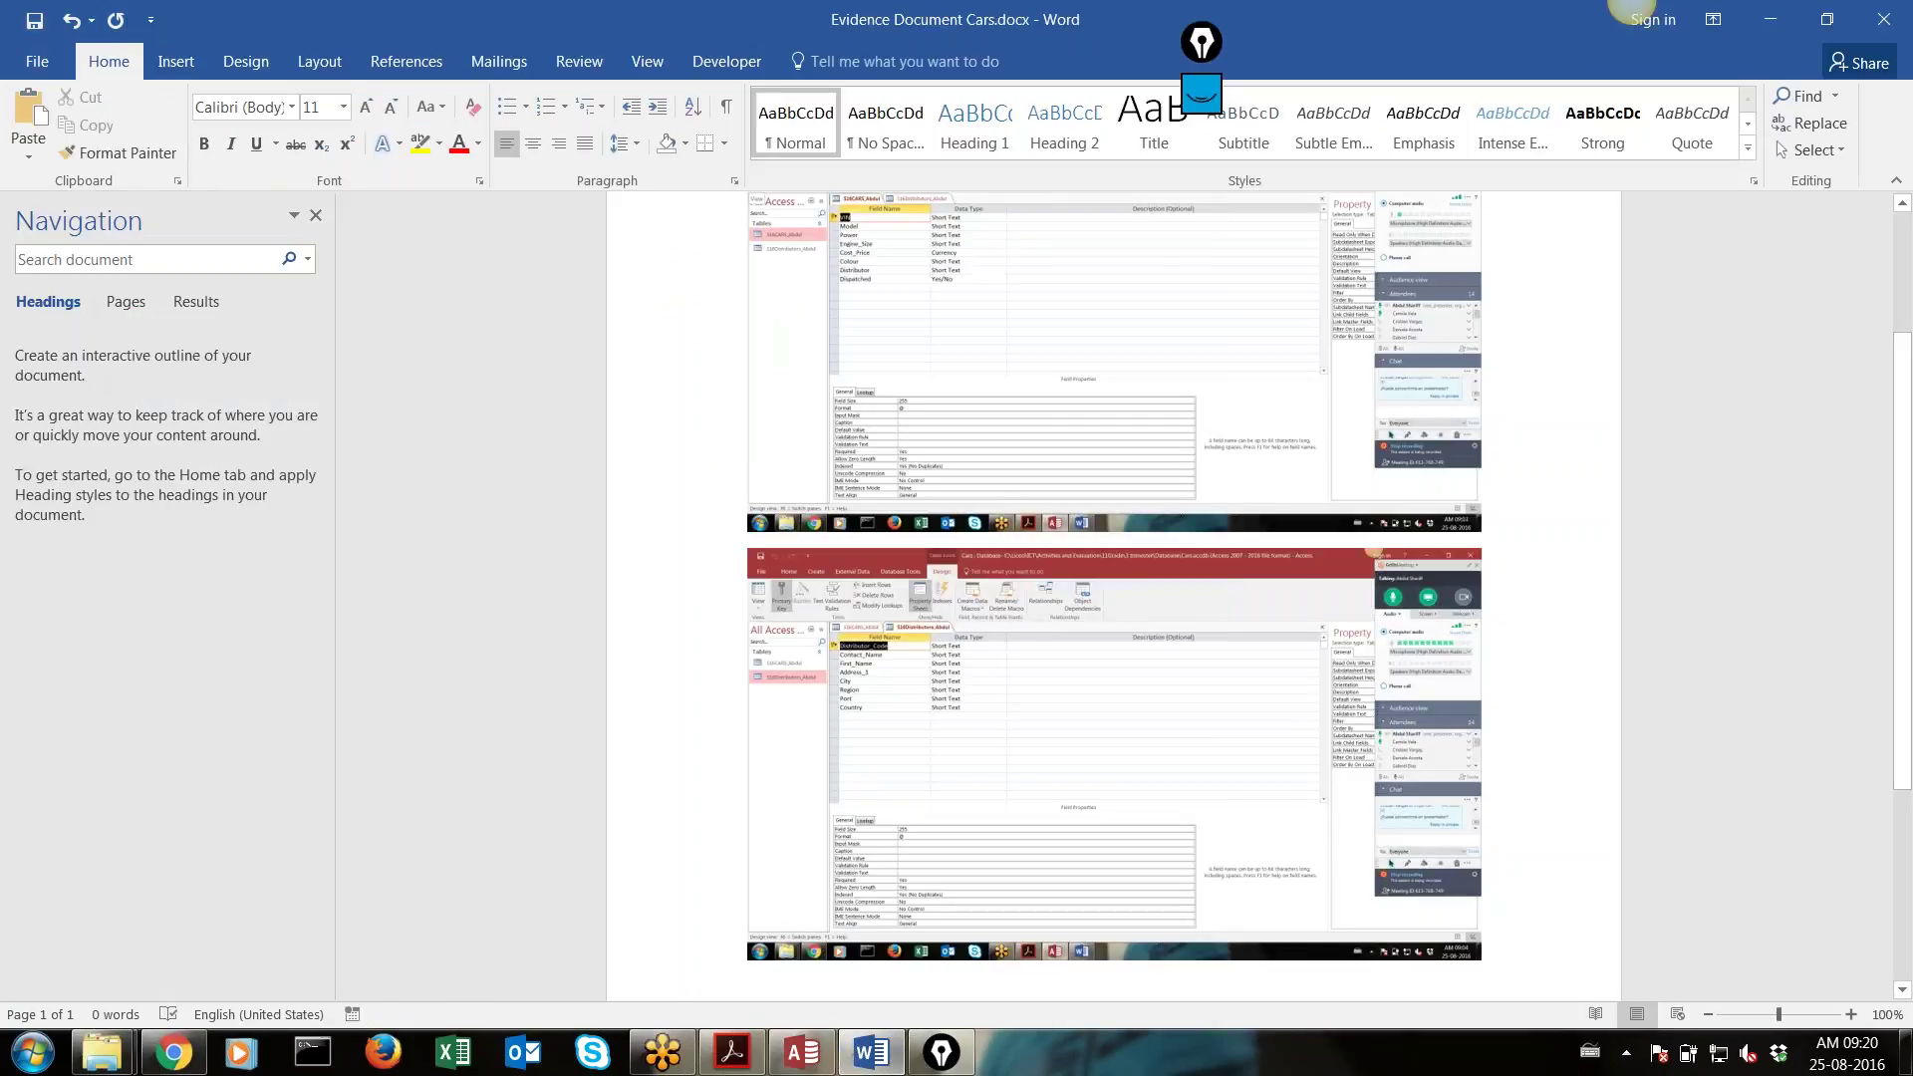
key("ctrl+v")
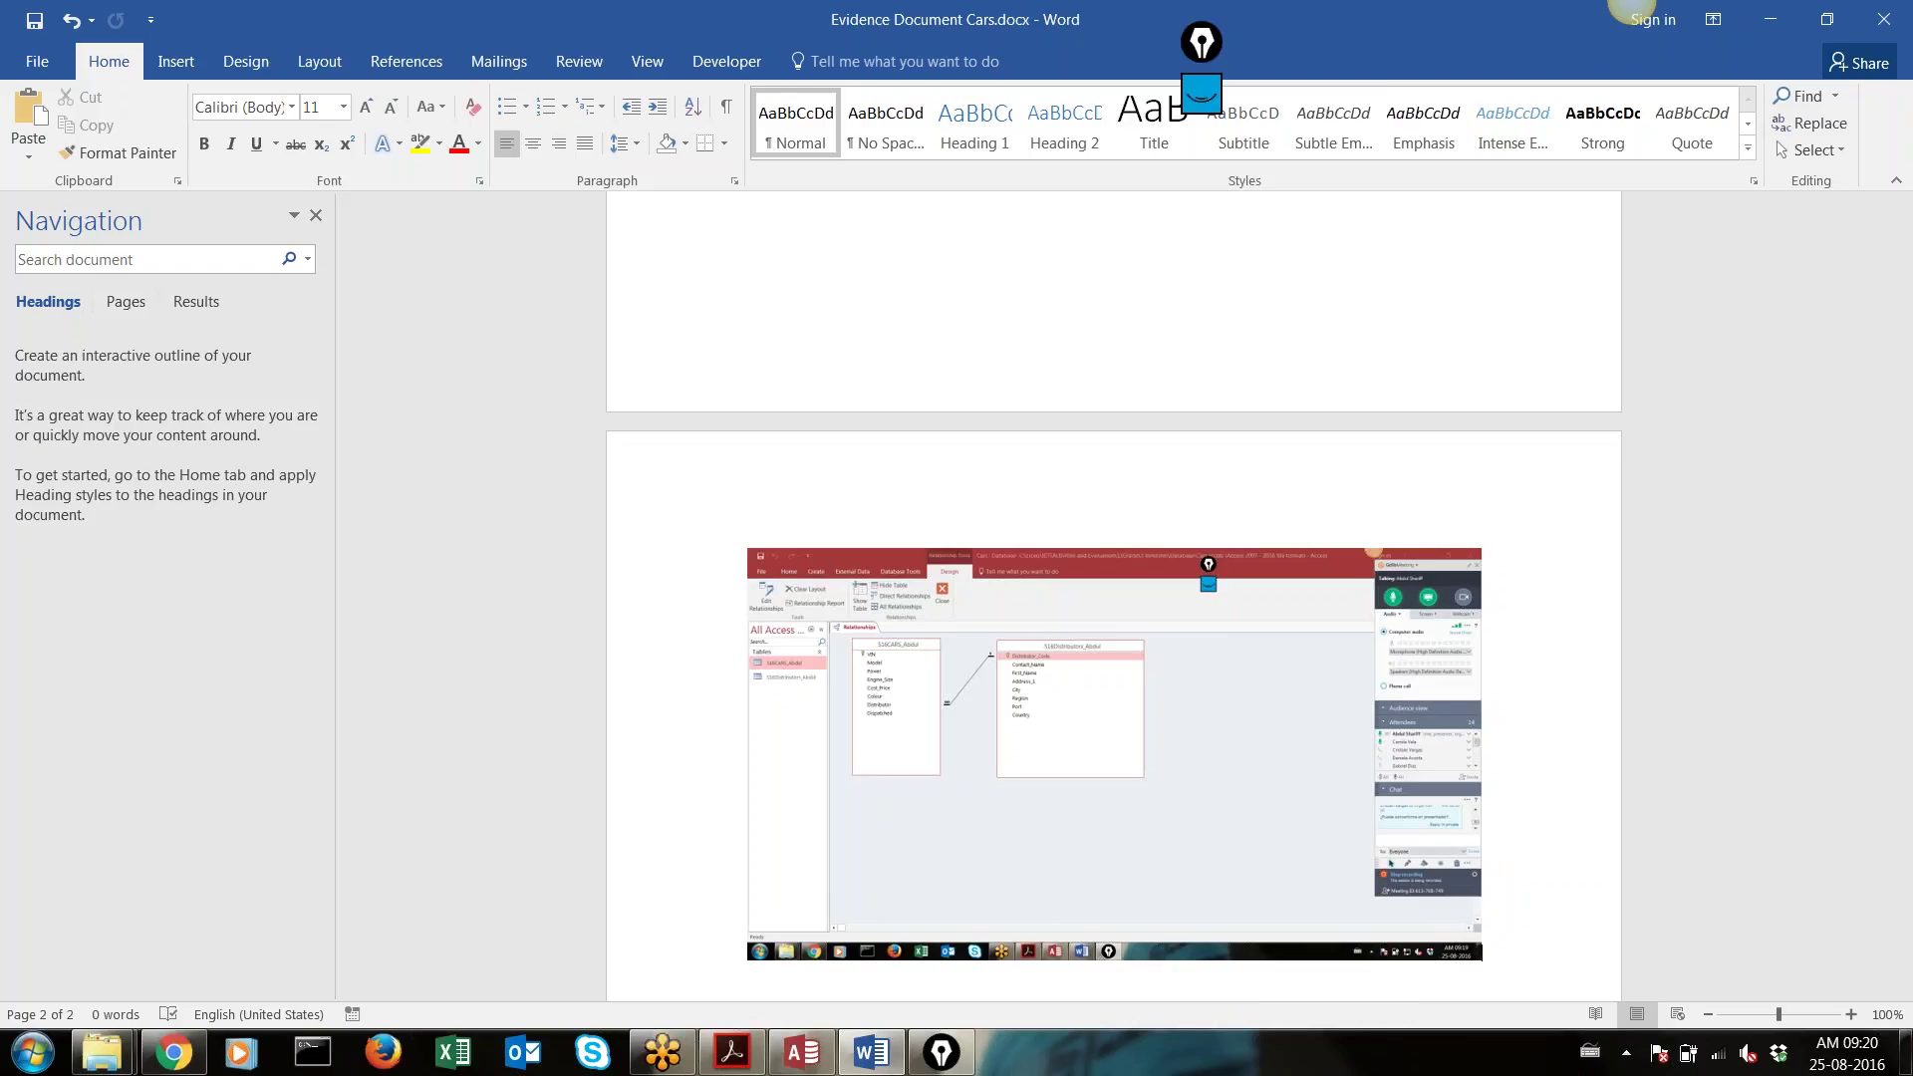
key("alt+Tab")
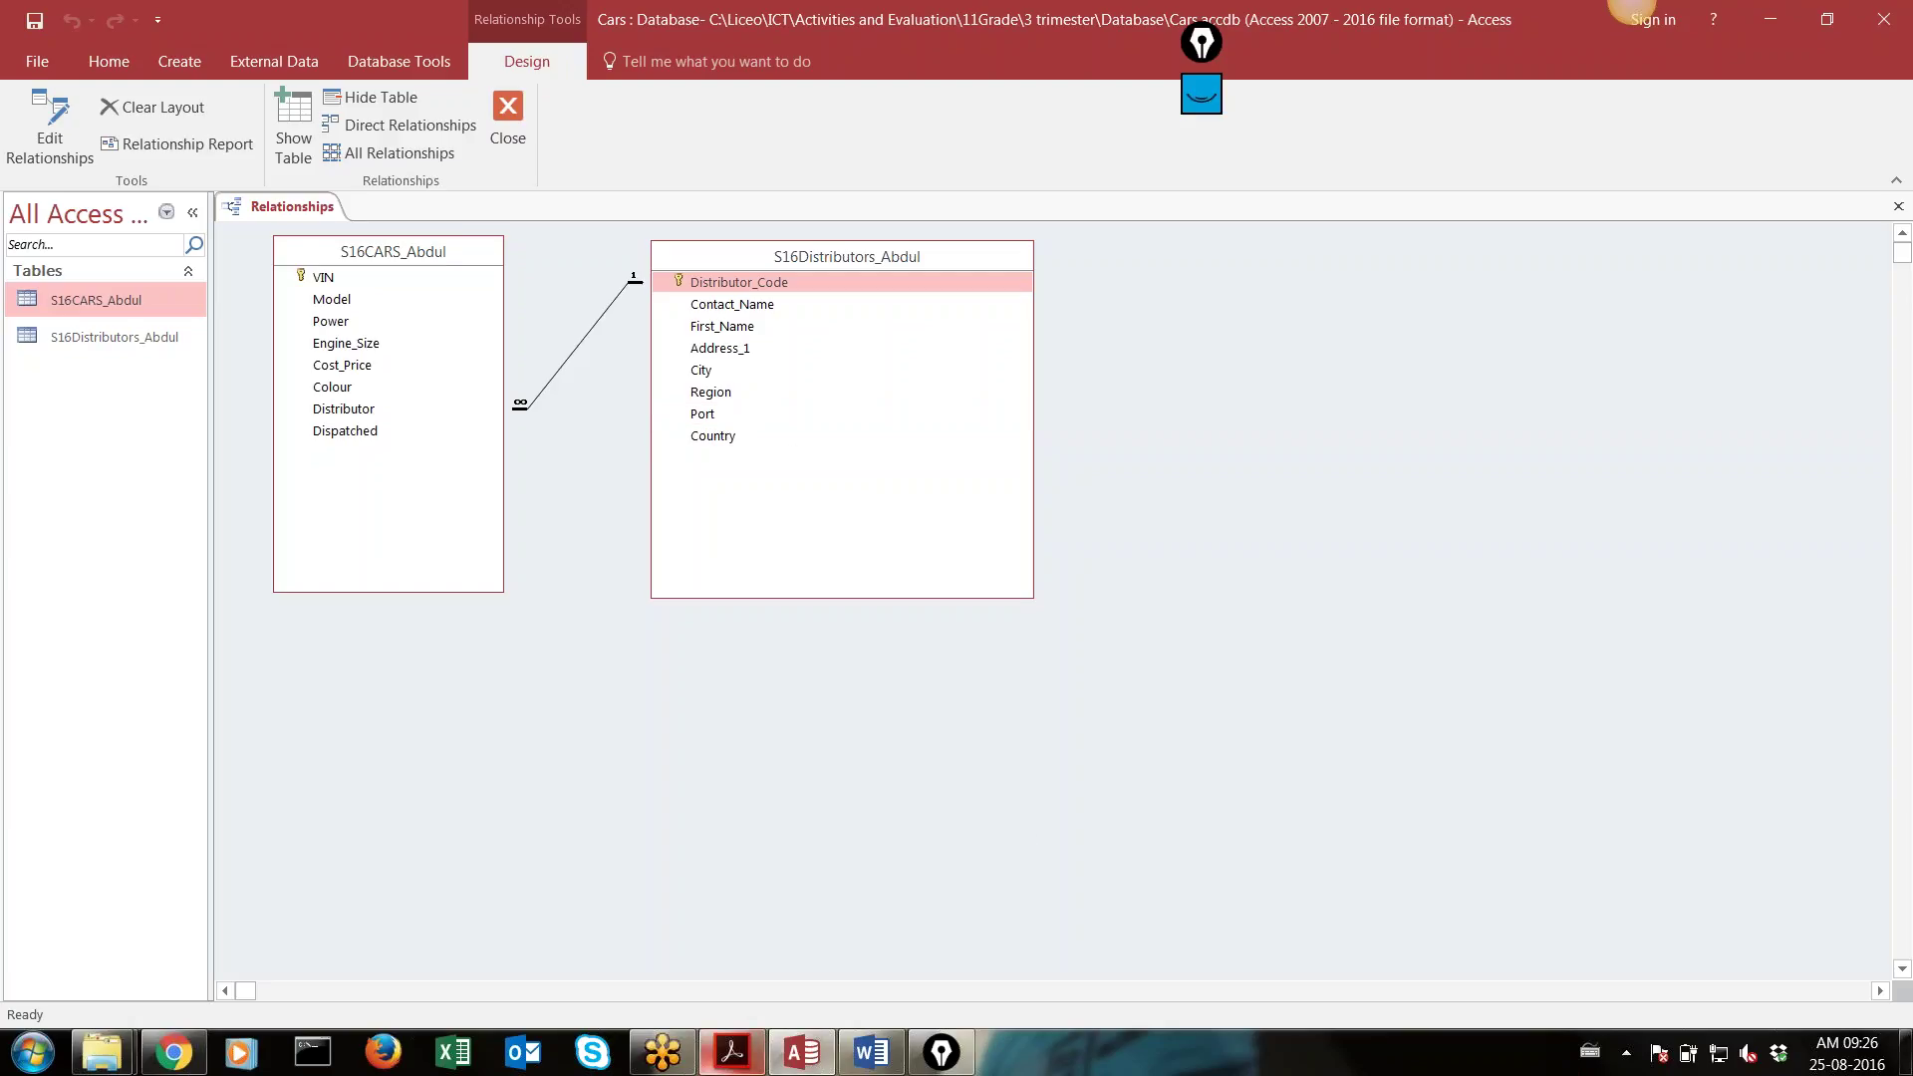
Check task 25 in 0417_y16_sp_2.pdf in Acrobat Reader, and close the Relationships window back in Access
mouse_move(745, 1069)
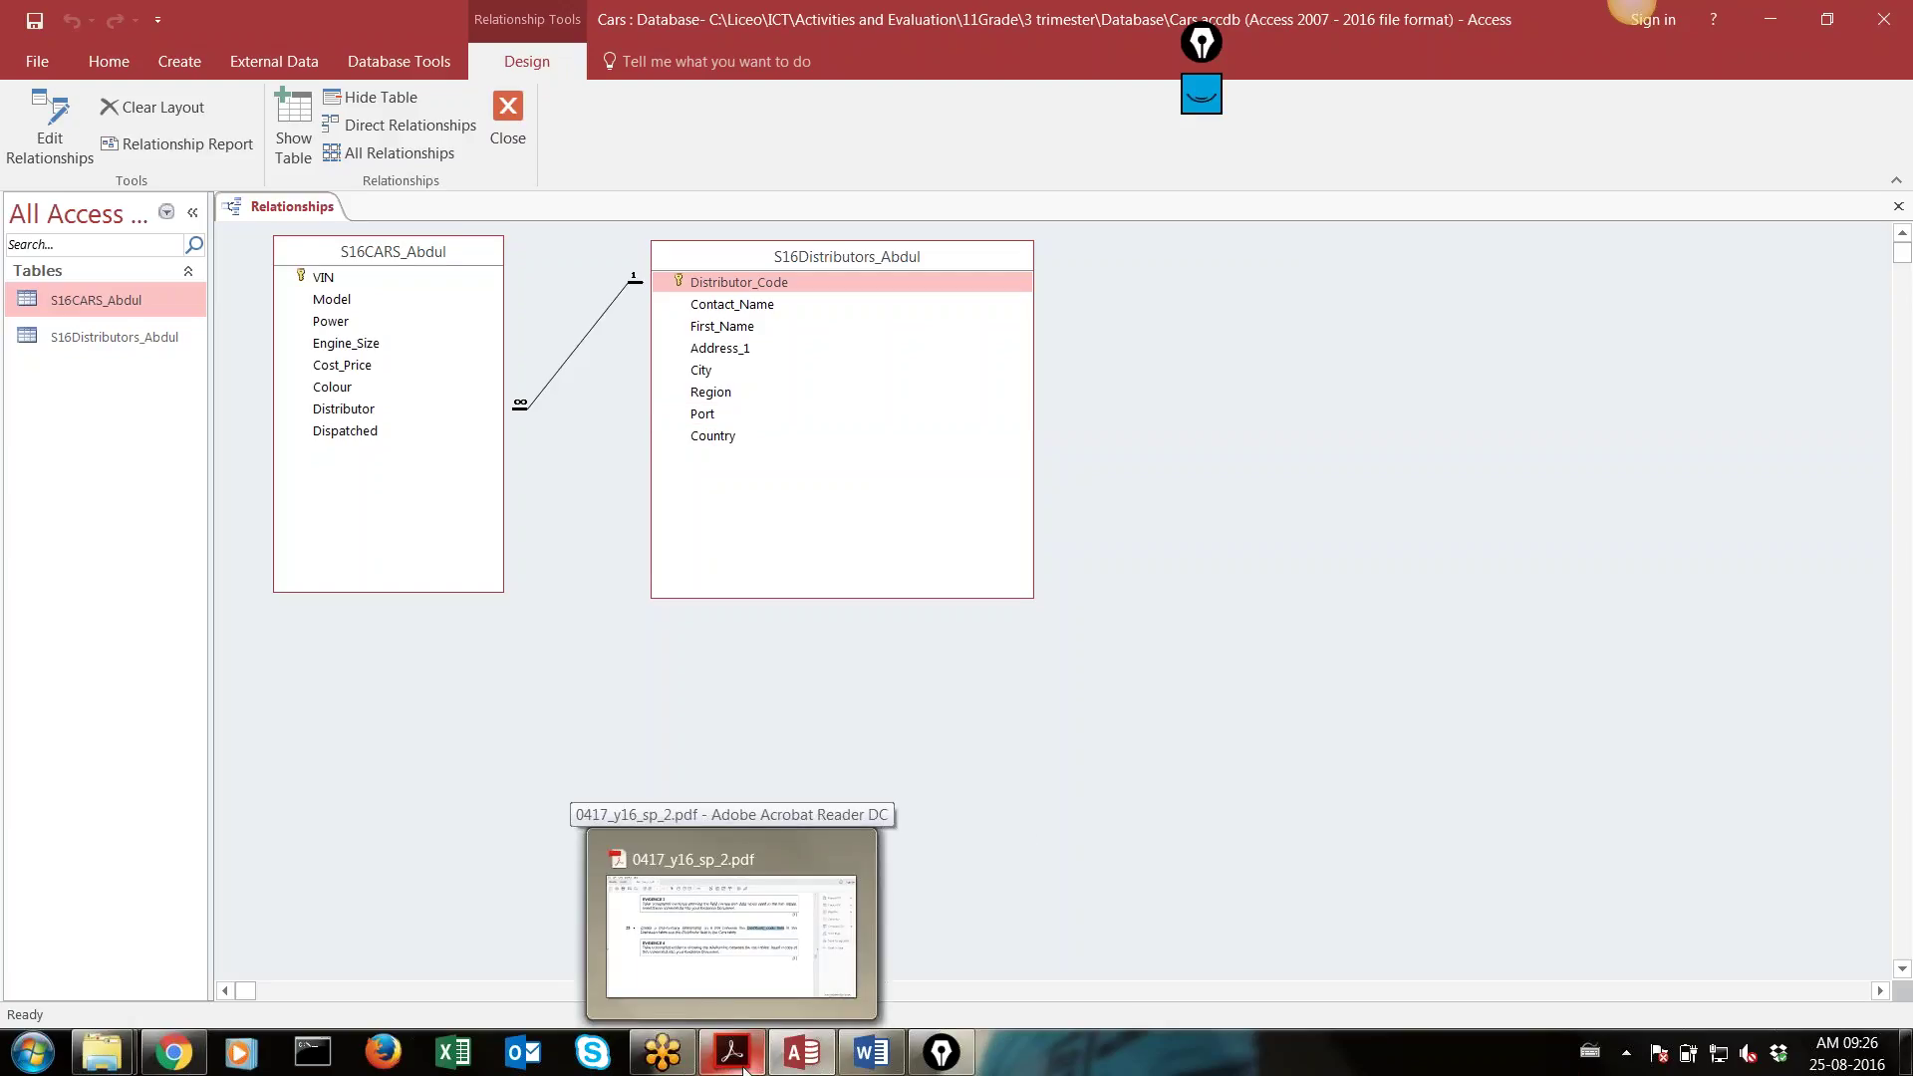
left_click(745, 1069)
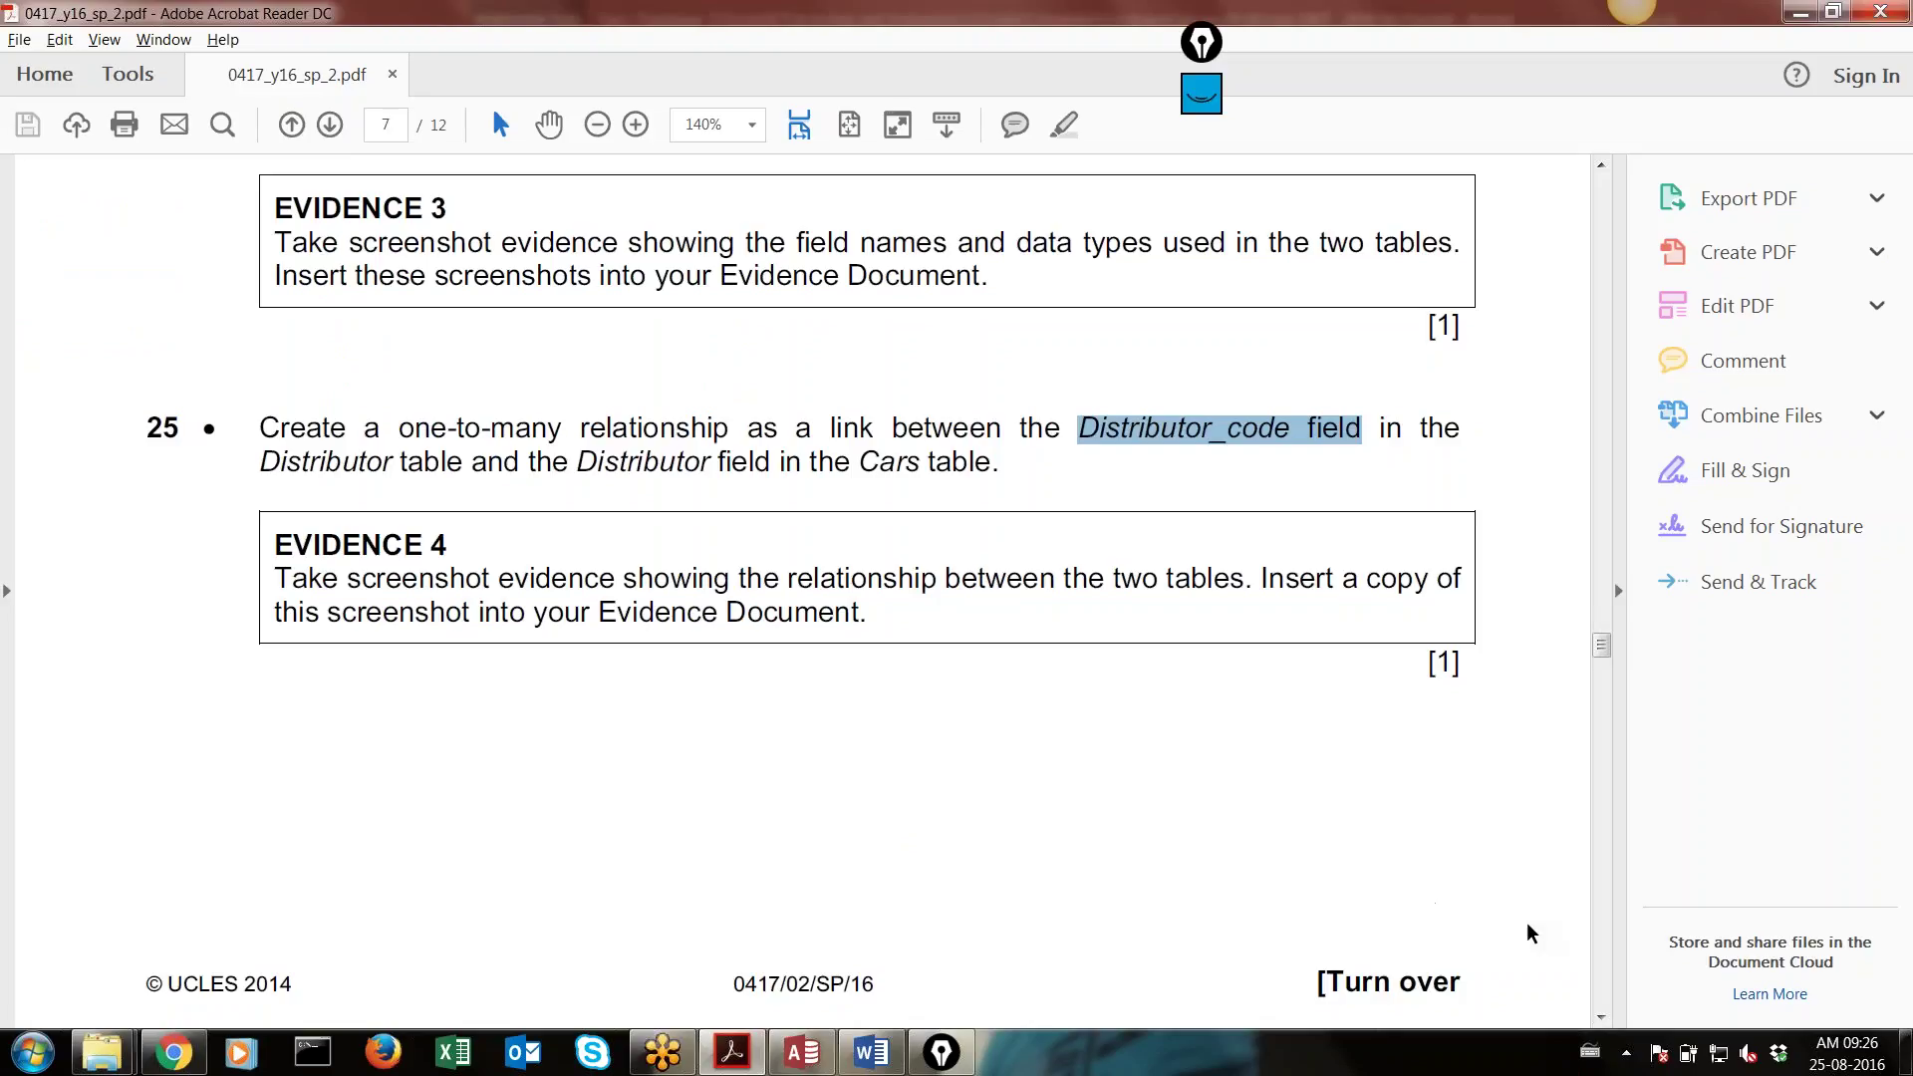
left_click(1603, 1017)
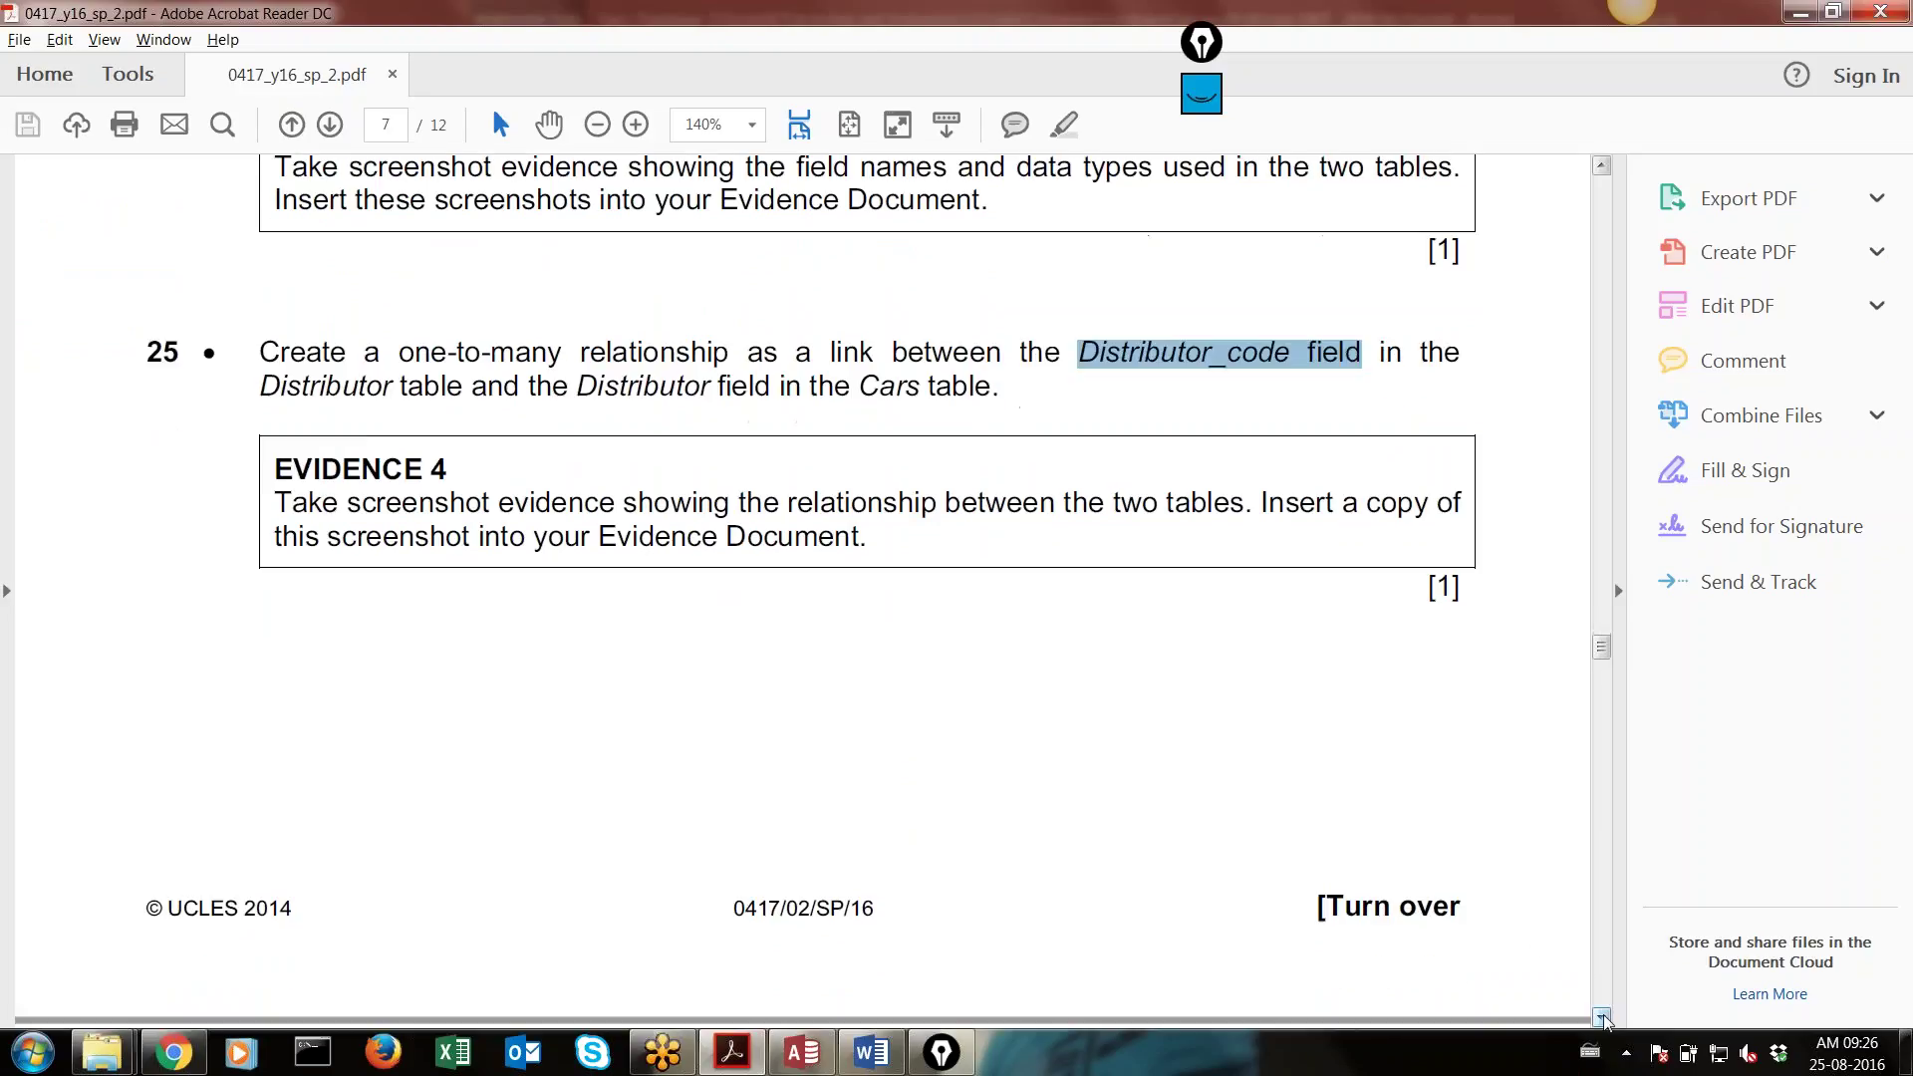
left_click(1603, 1017)
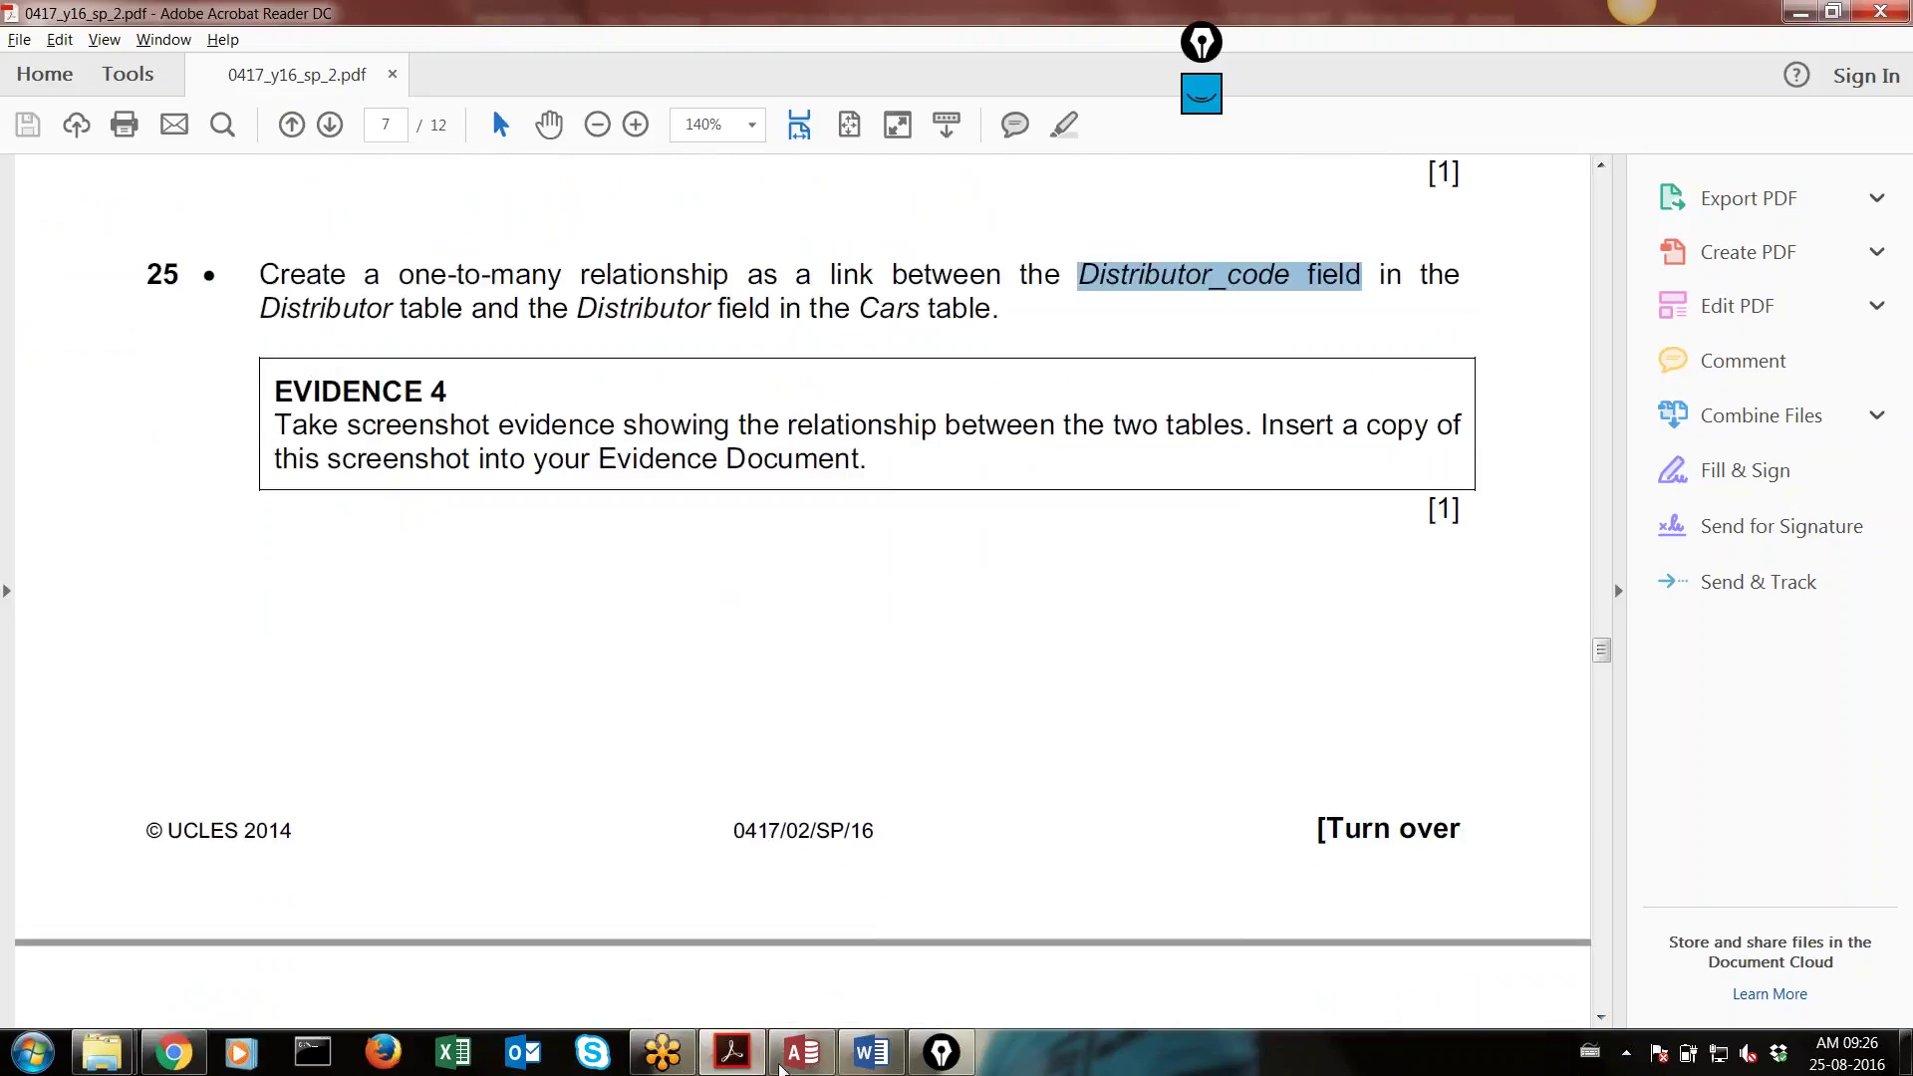
left_click(792, 1062)
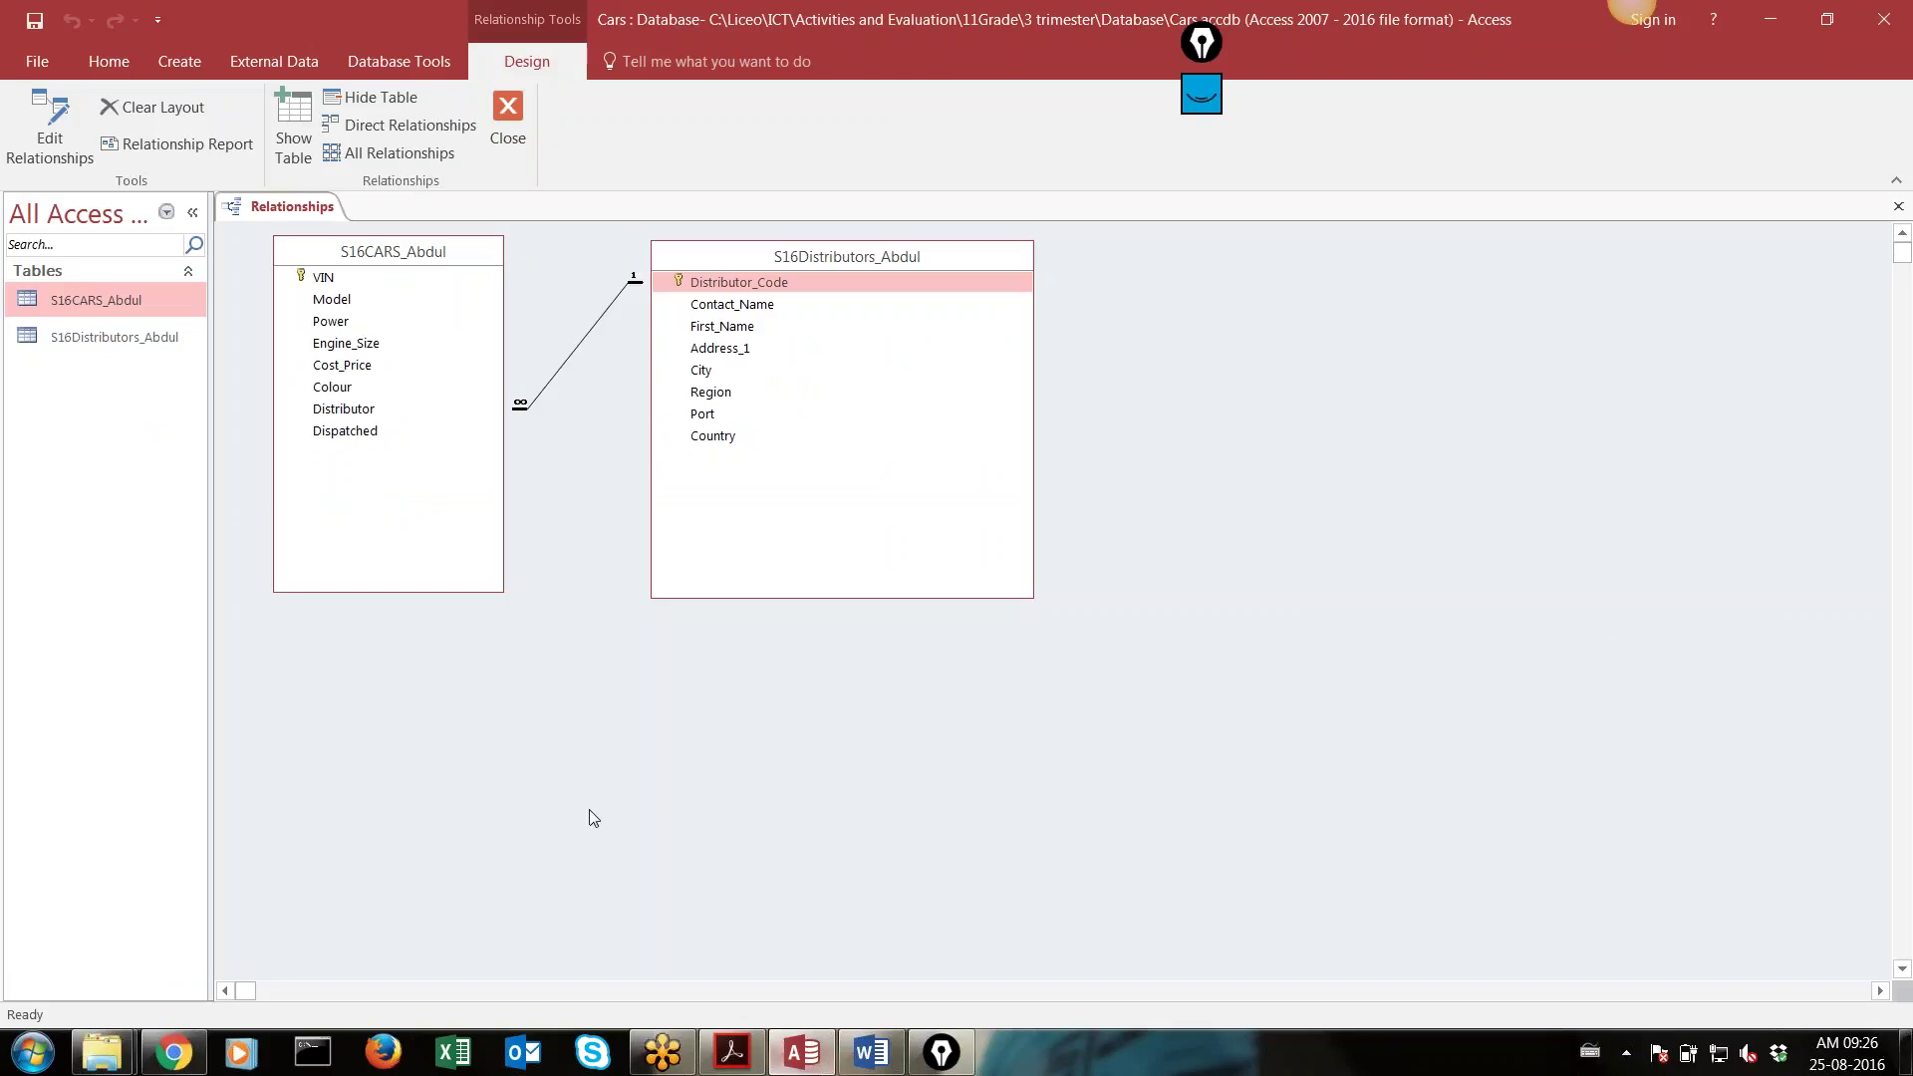
left_click(504, 150)
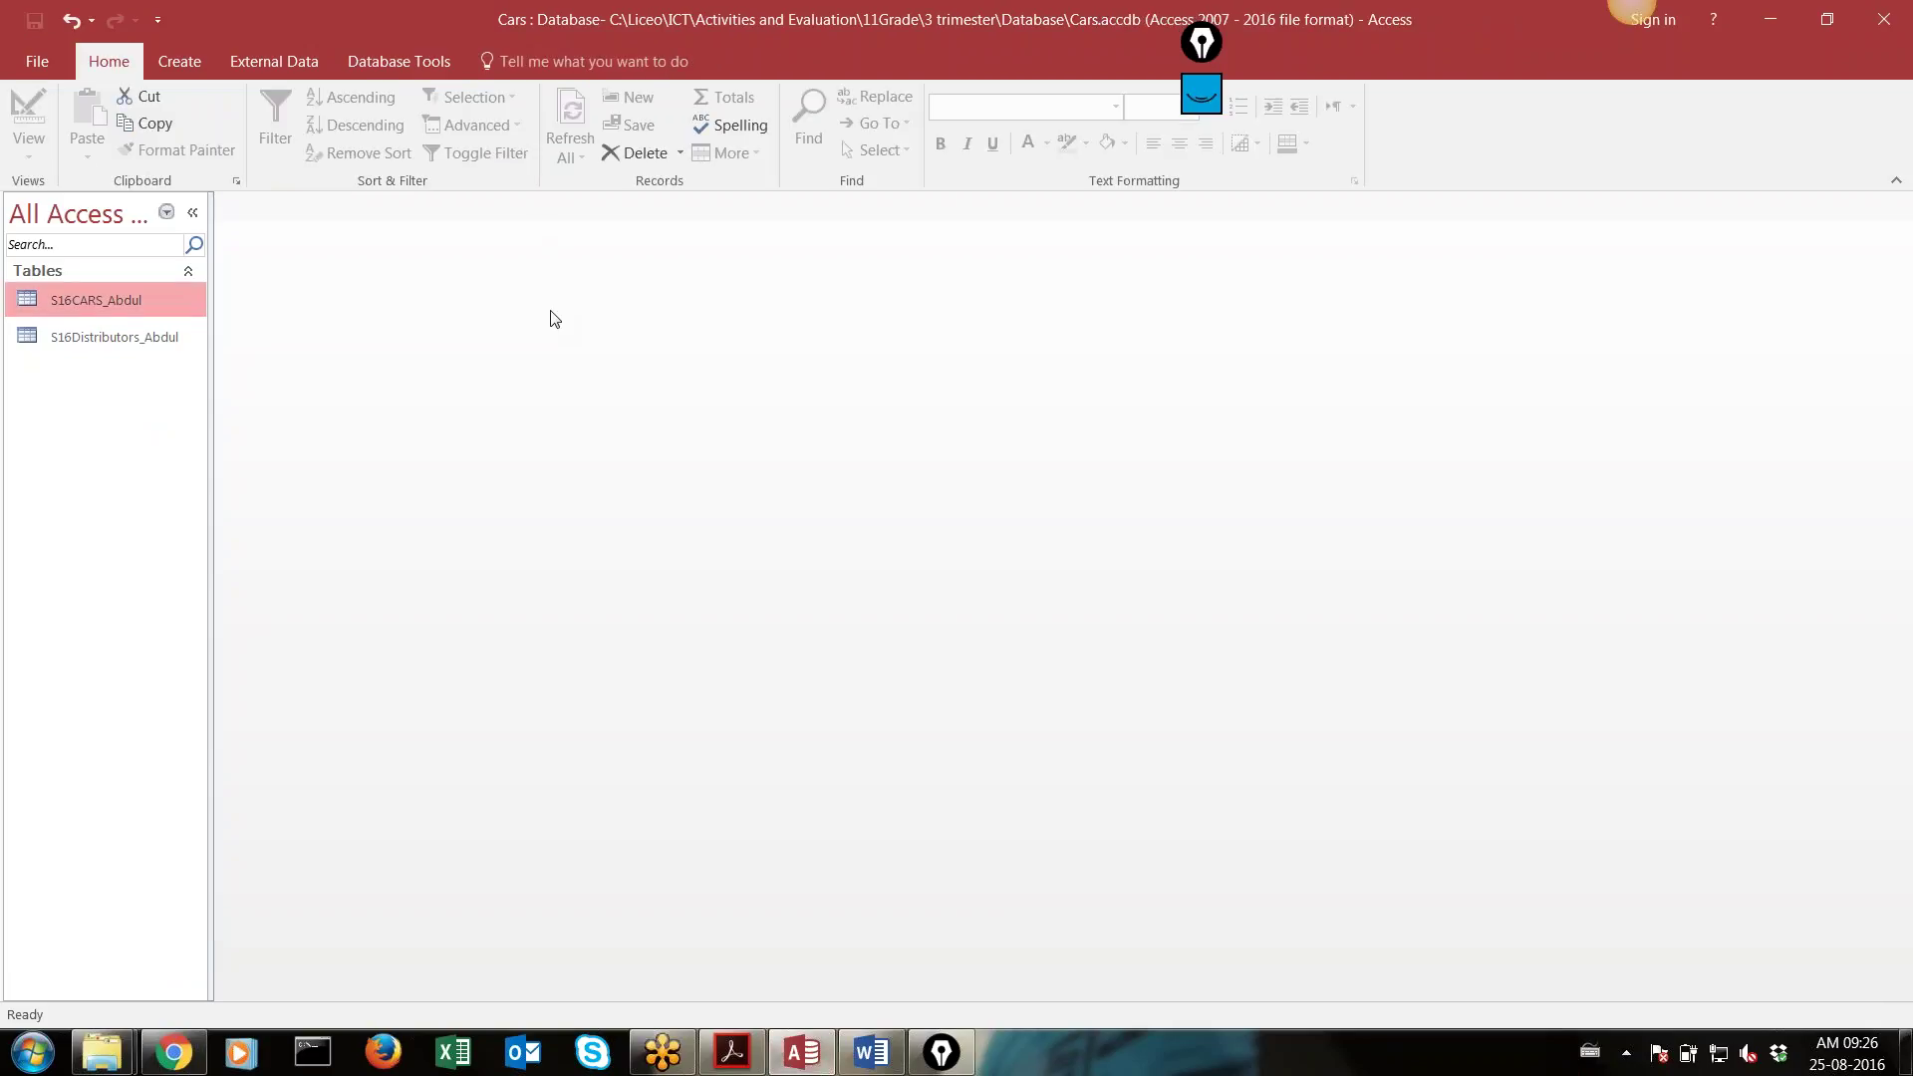
Switch to the exam paper in Acrobat Reader and read task 26 with the three records for the cars table
key("alt+Tab")
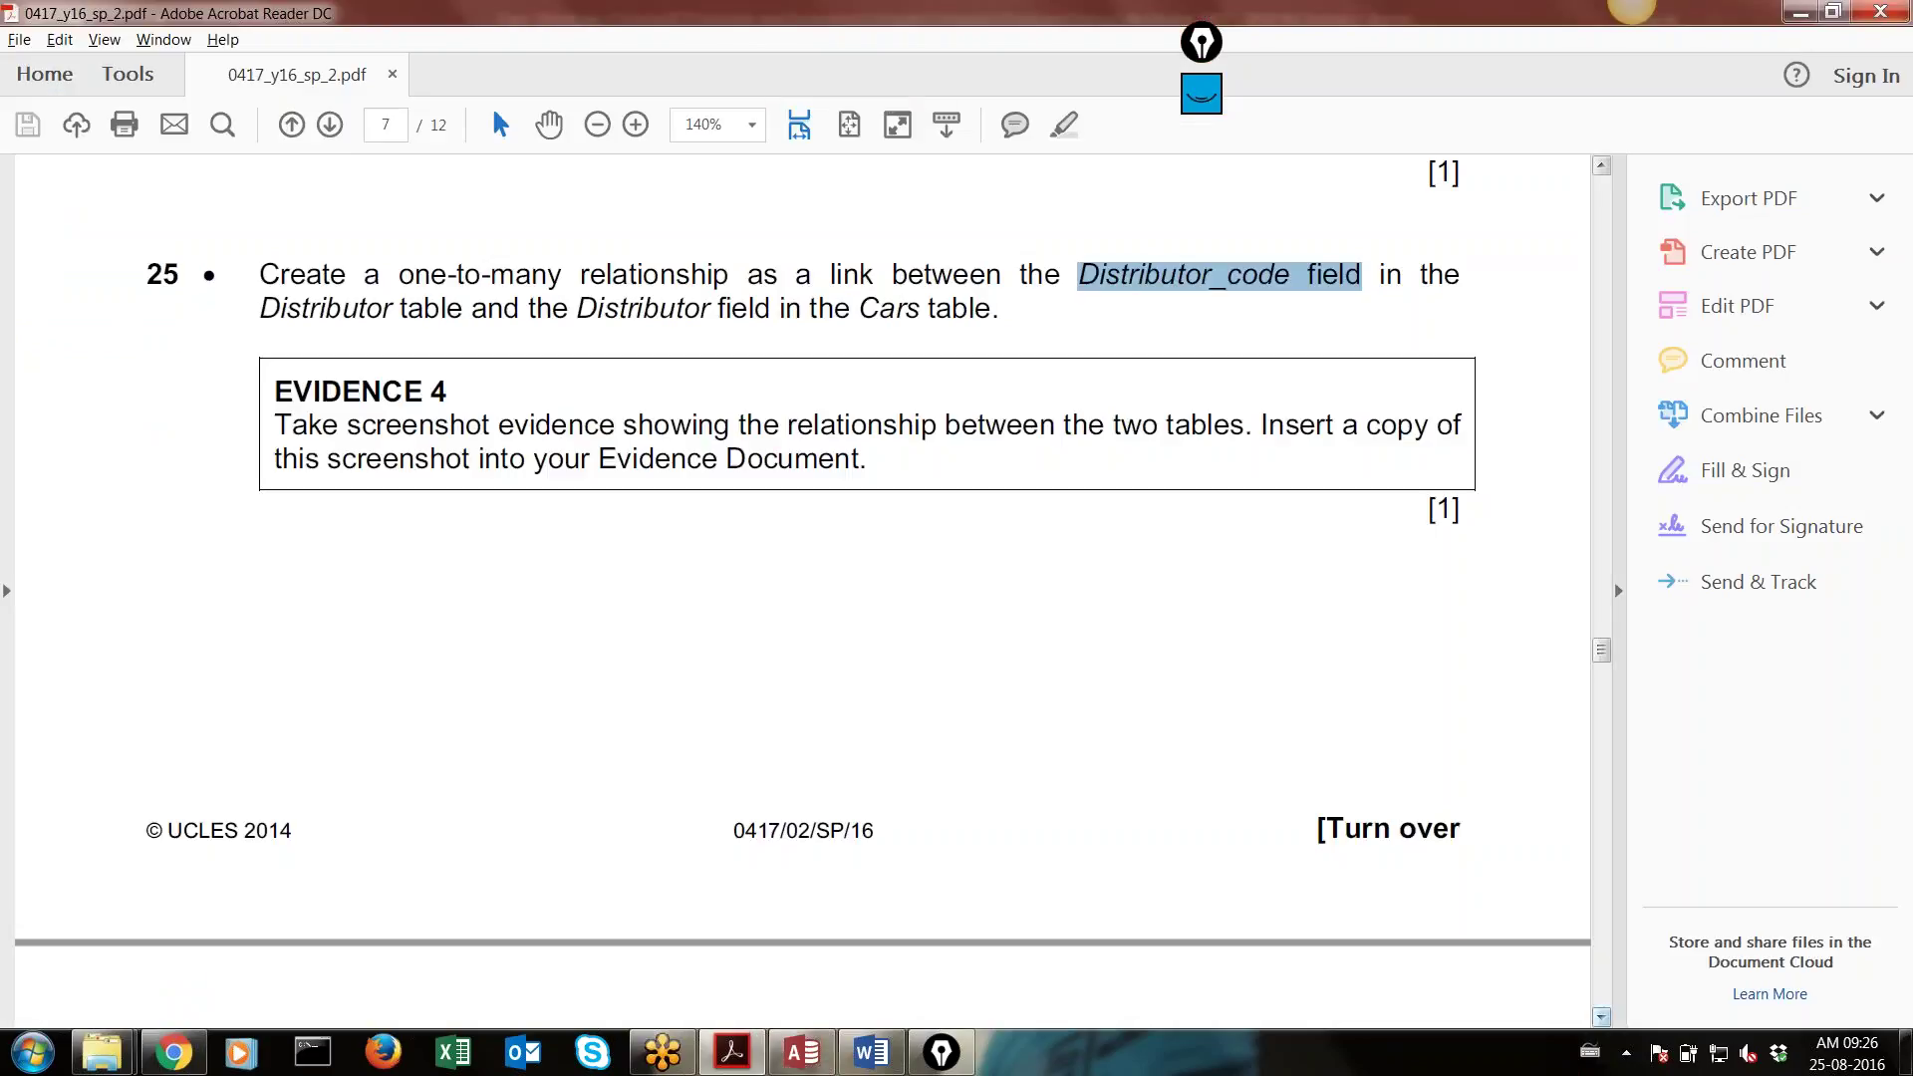
left_click(1604, 1018)
scroll(1603, 1017, "down", 5)
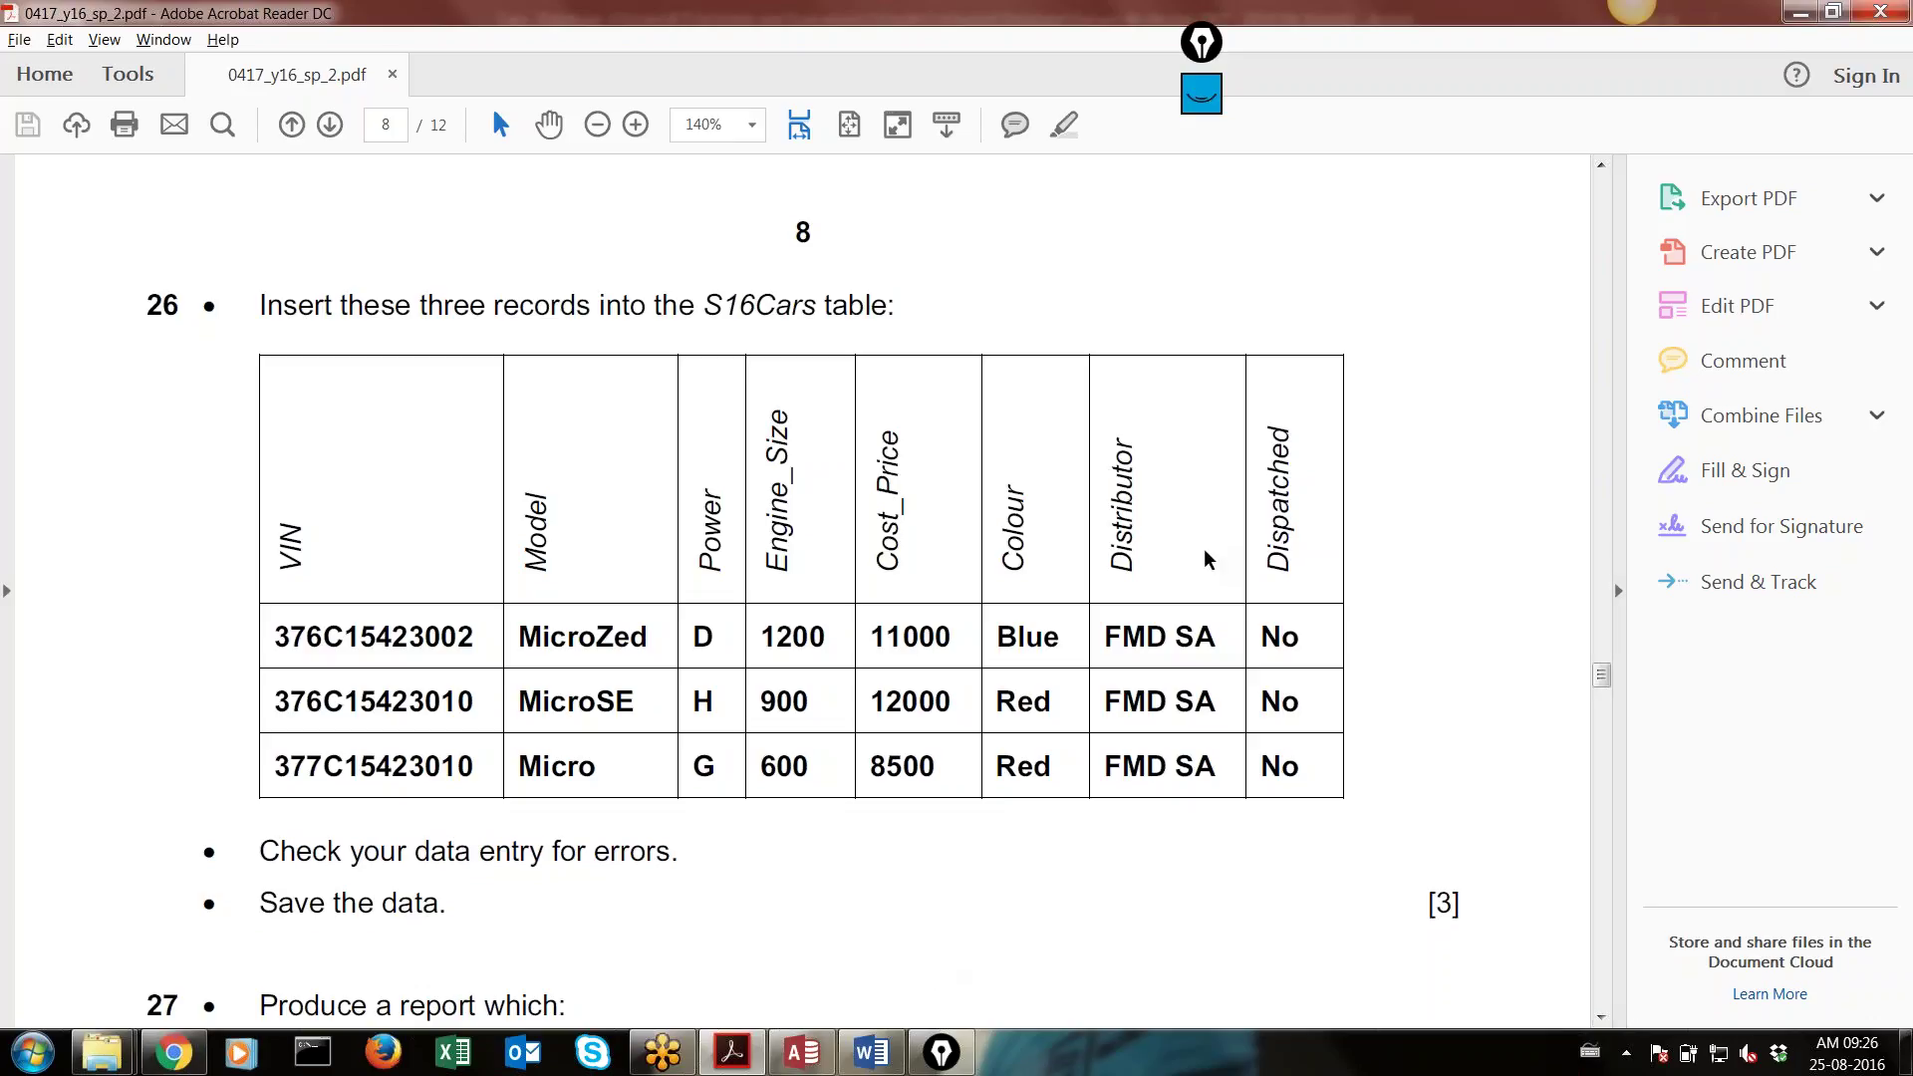
Open the cars table datasheet in Access and compare its Dispatched column with the records in task 26 of the PDF
left_click(801, 1054)
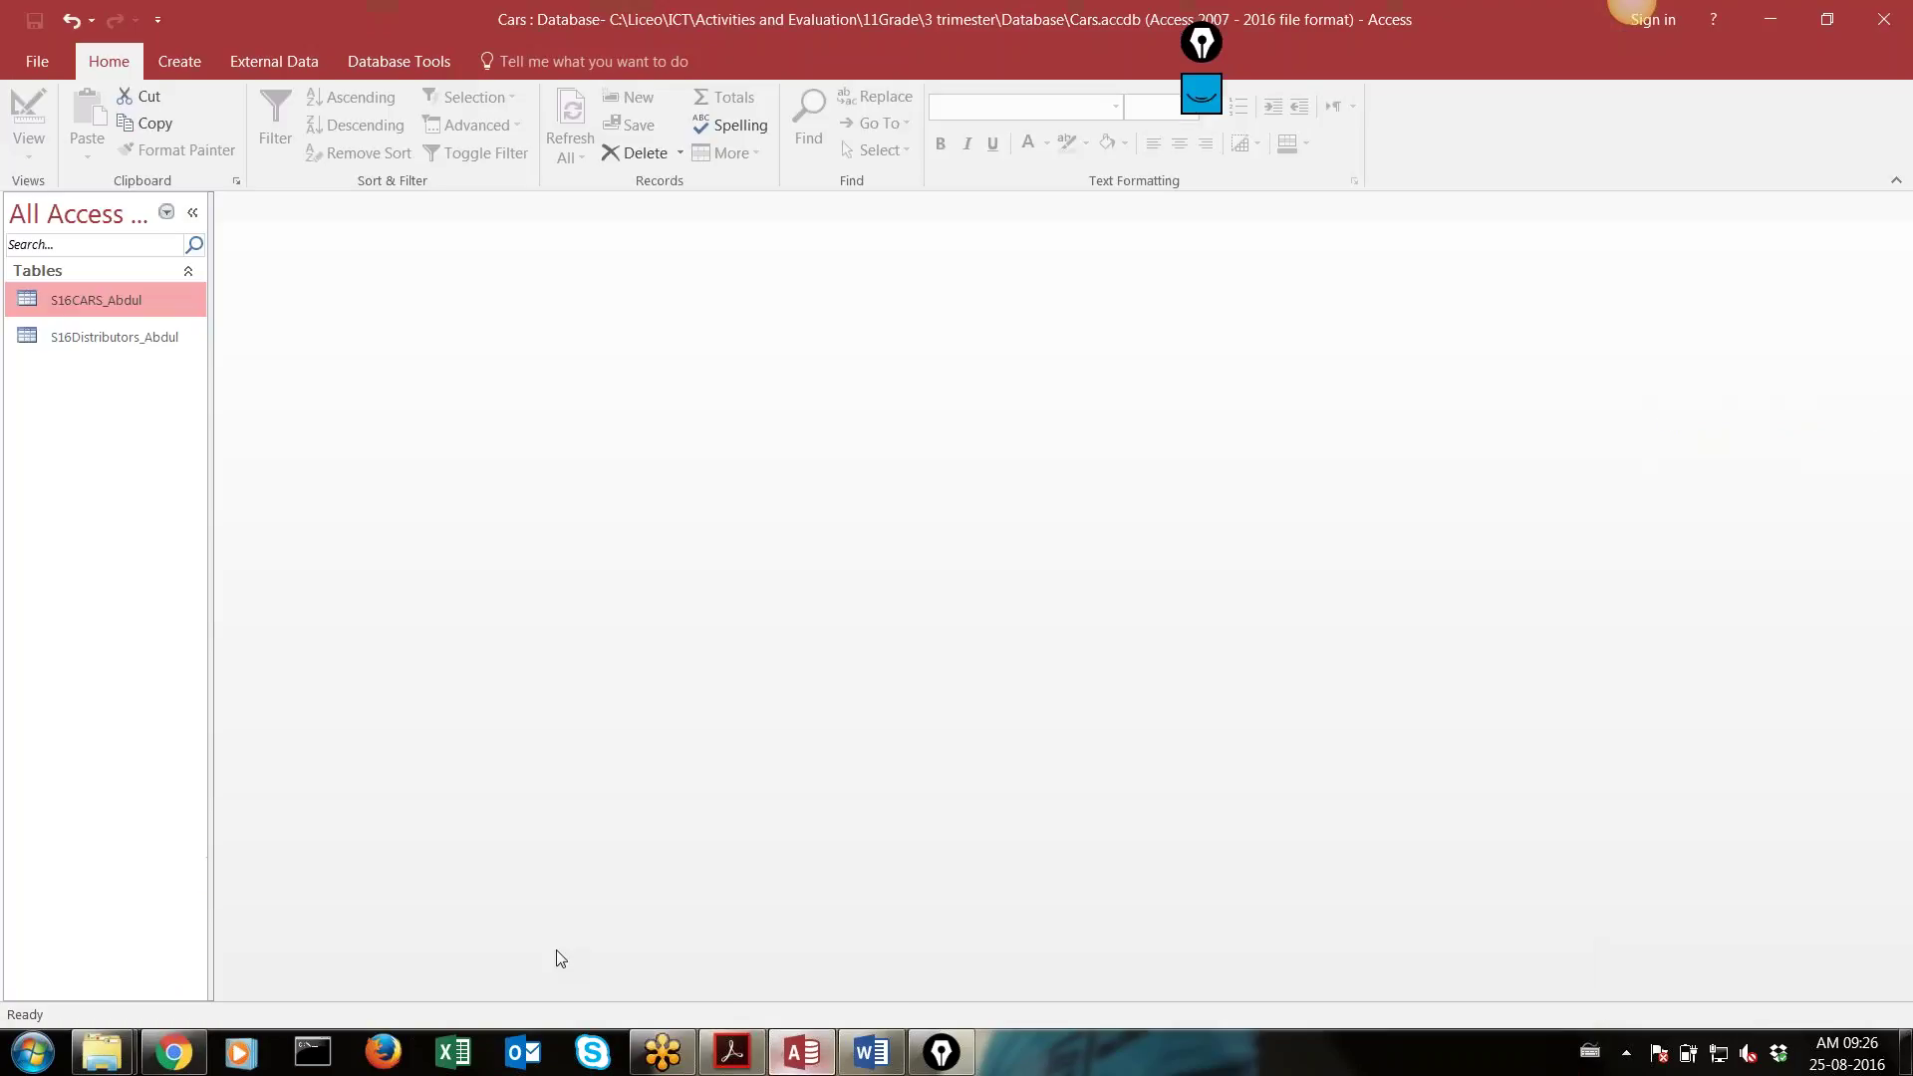
double_click(109, 302)
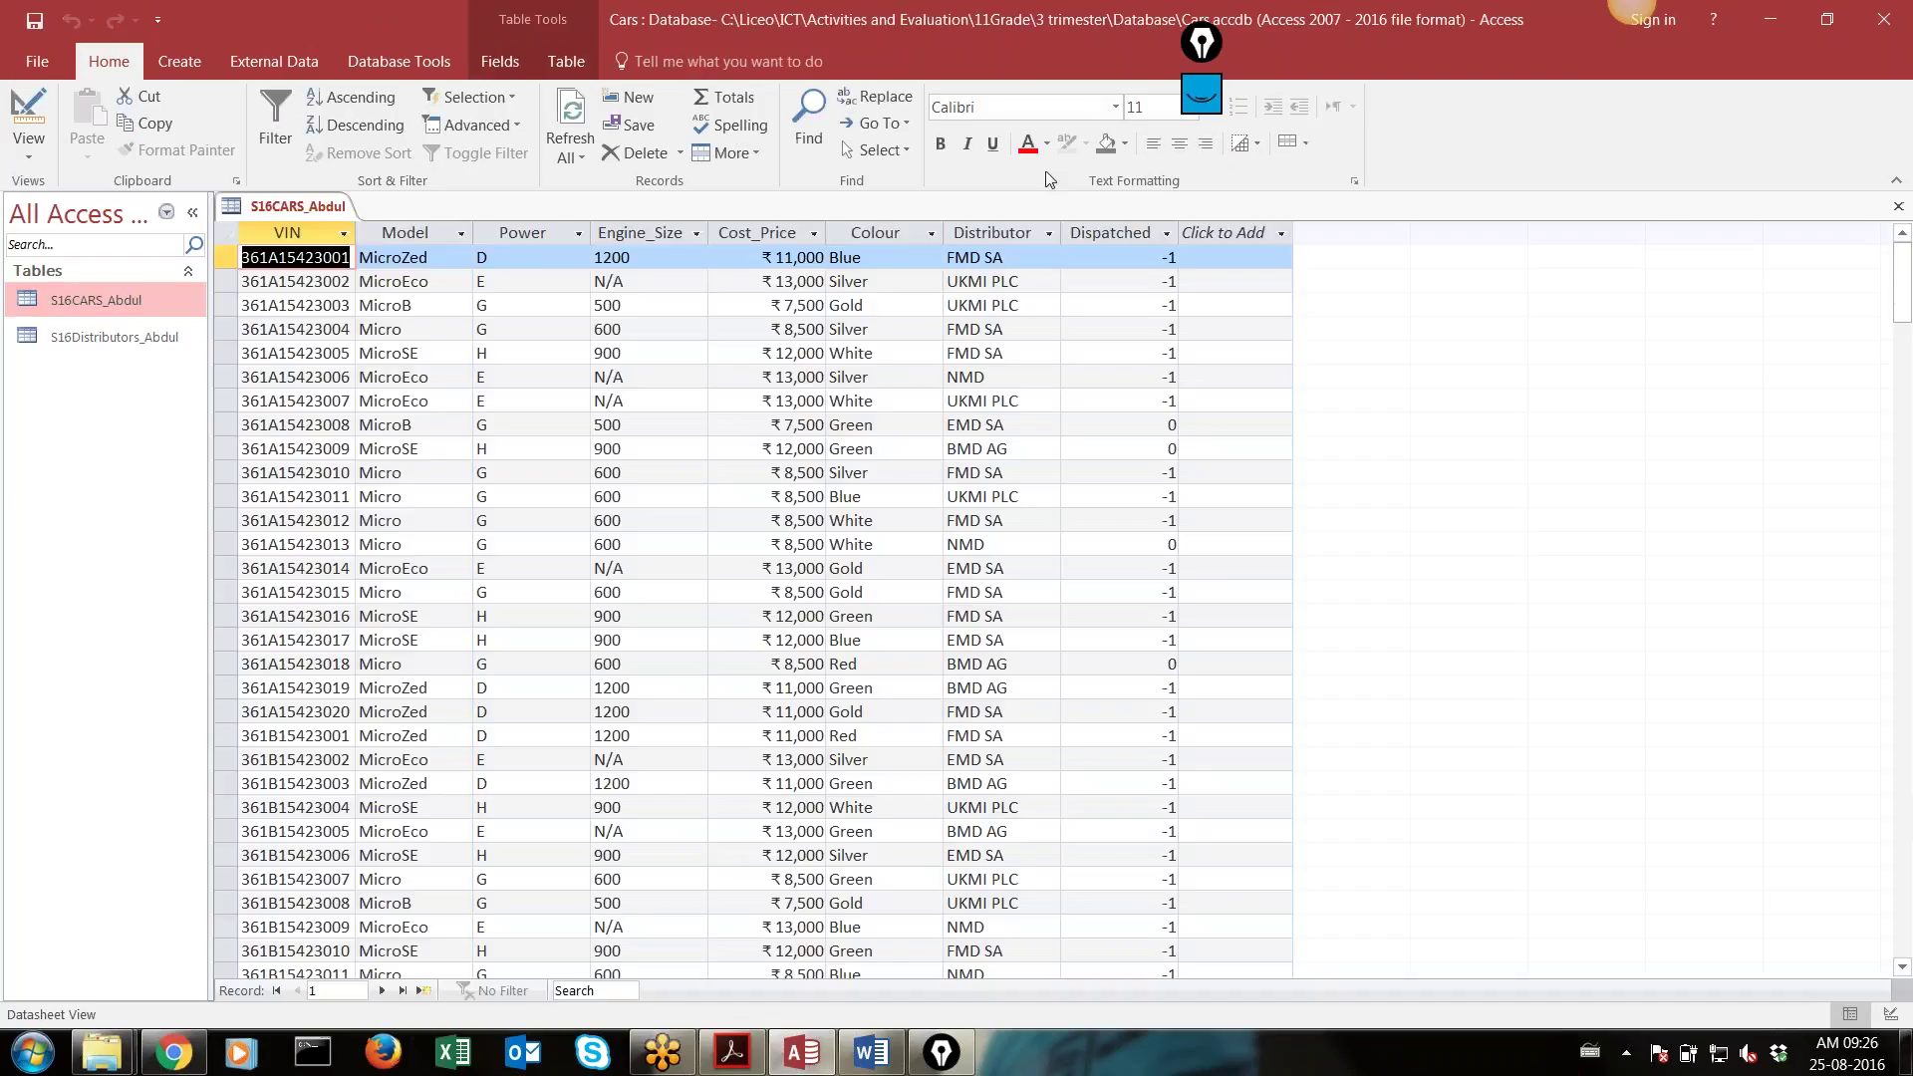
left_click(1099, 259)
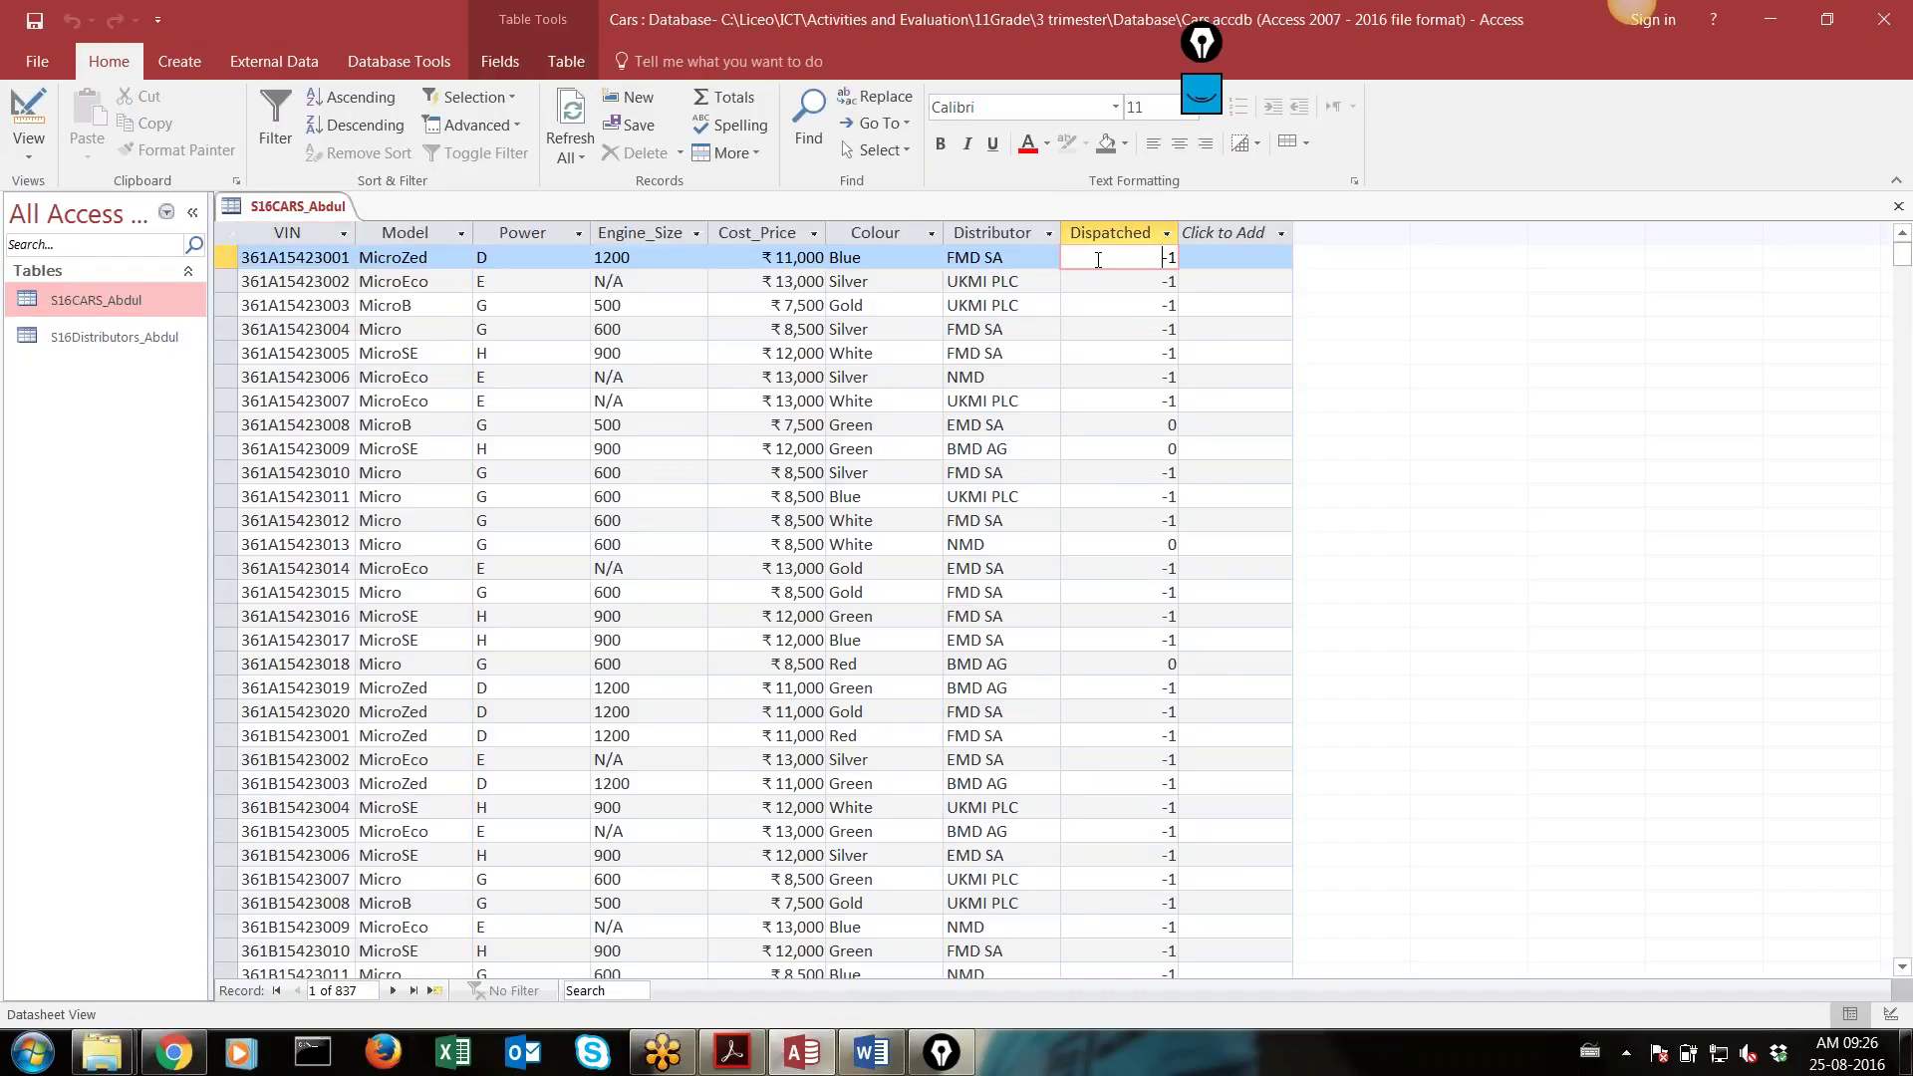
key("alt+Tab")
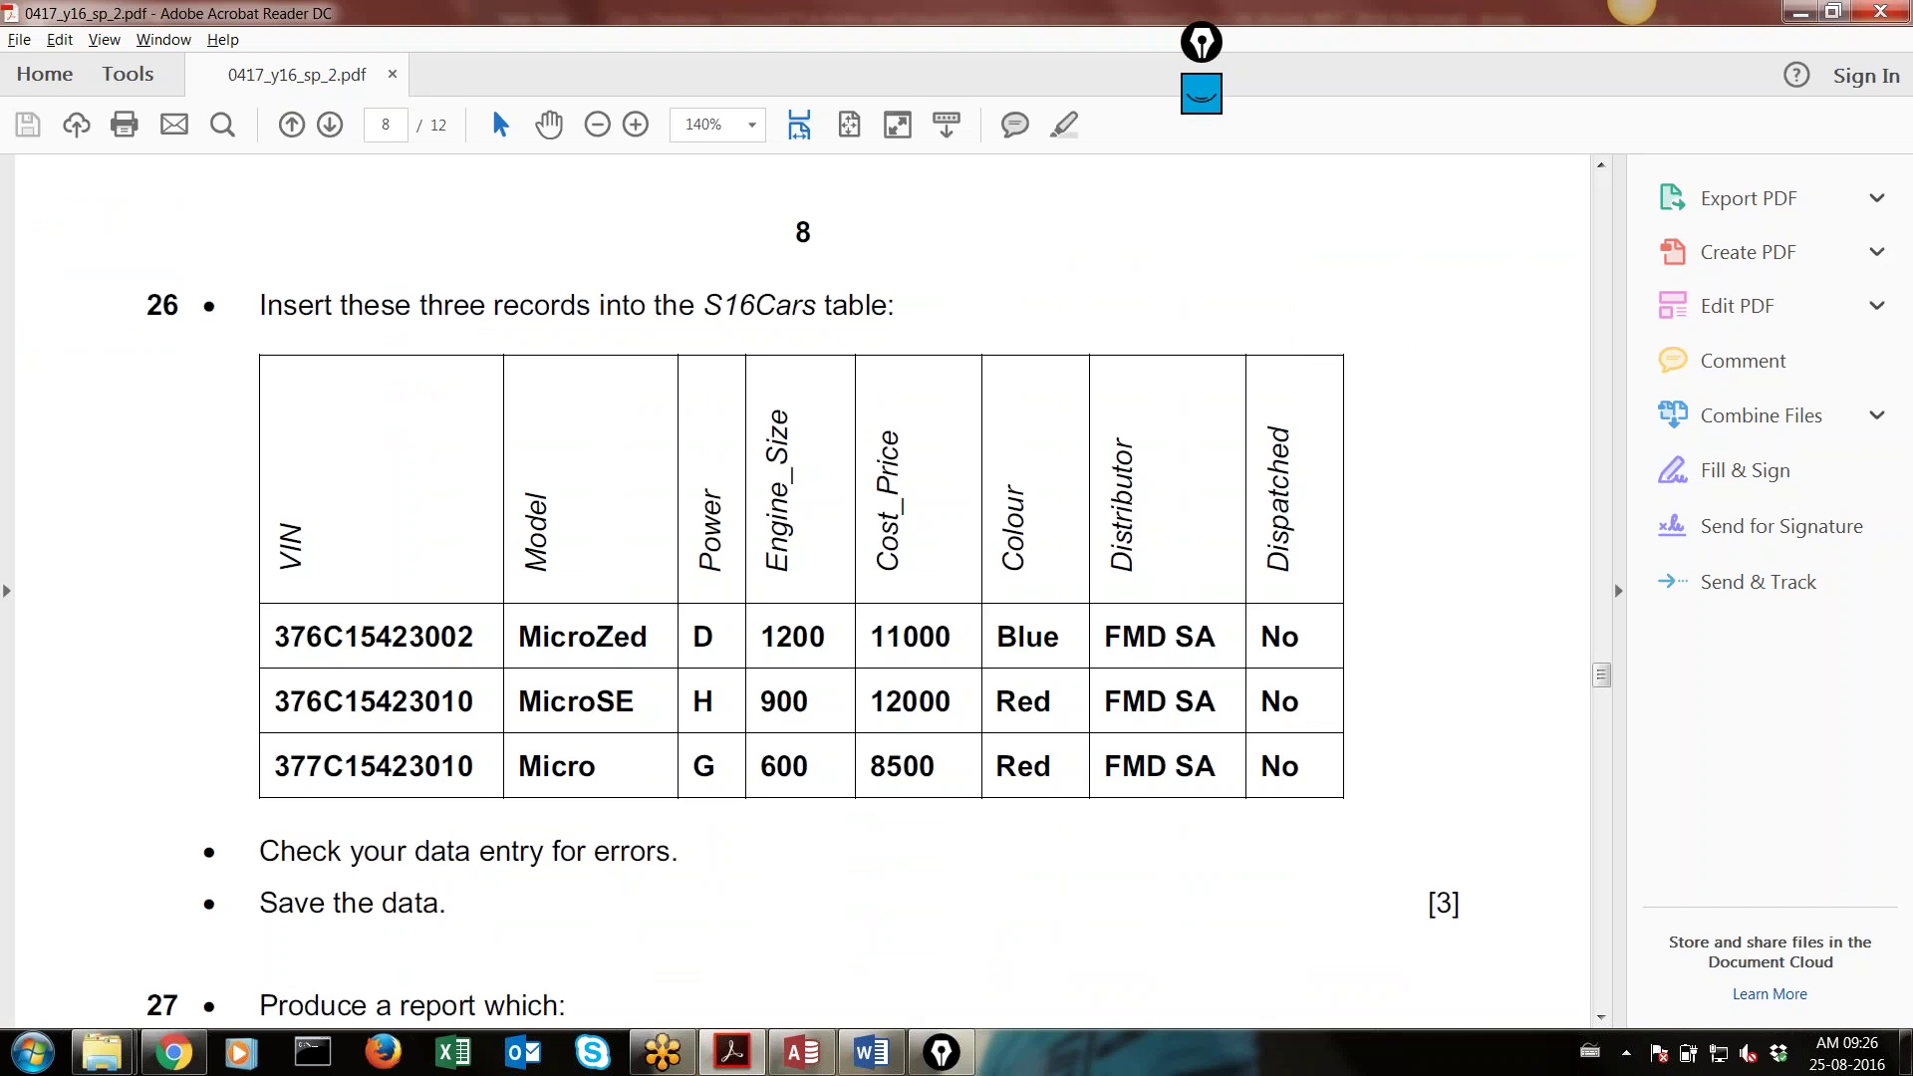
key("alt+Tab")
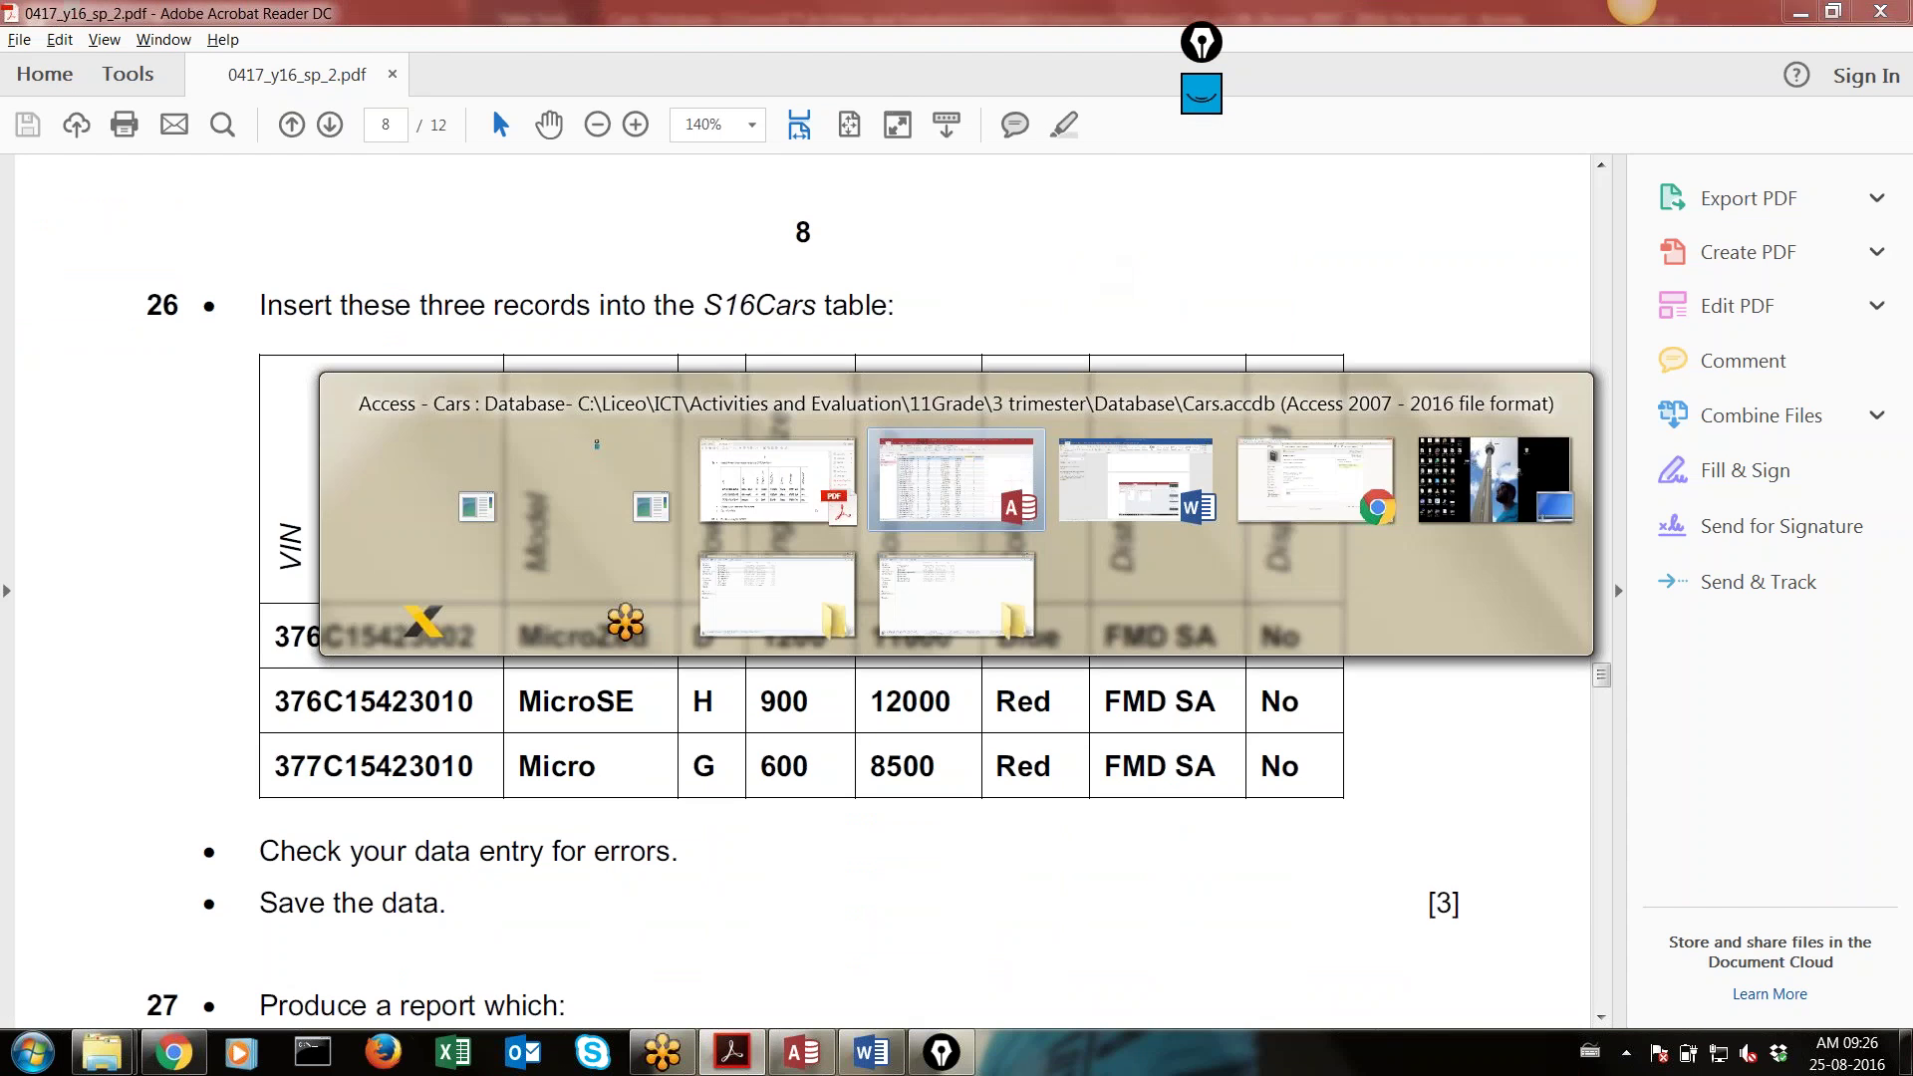
left_click(106, 287)
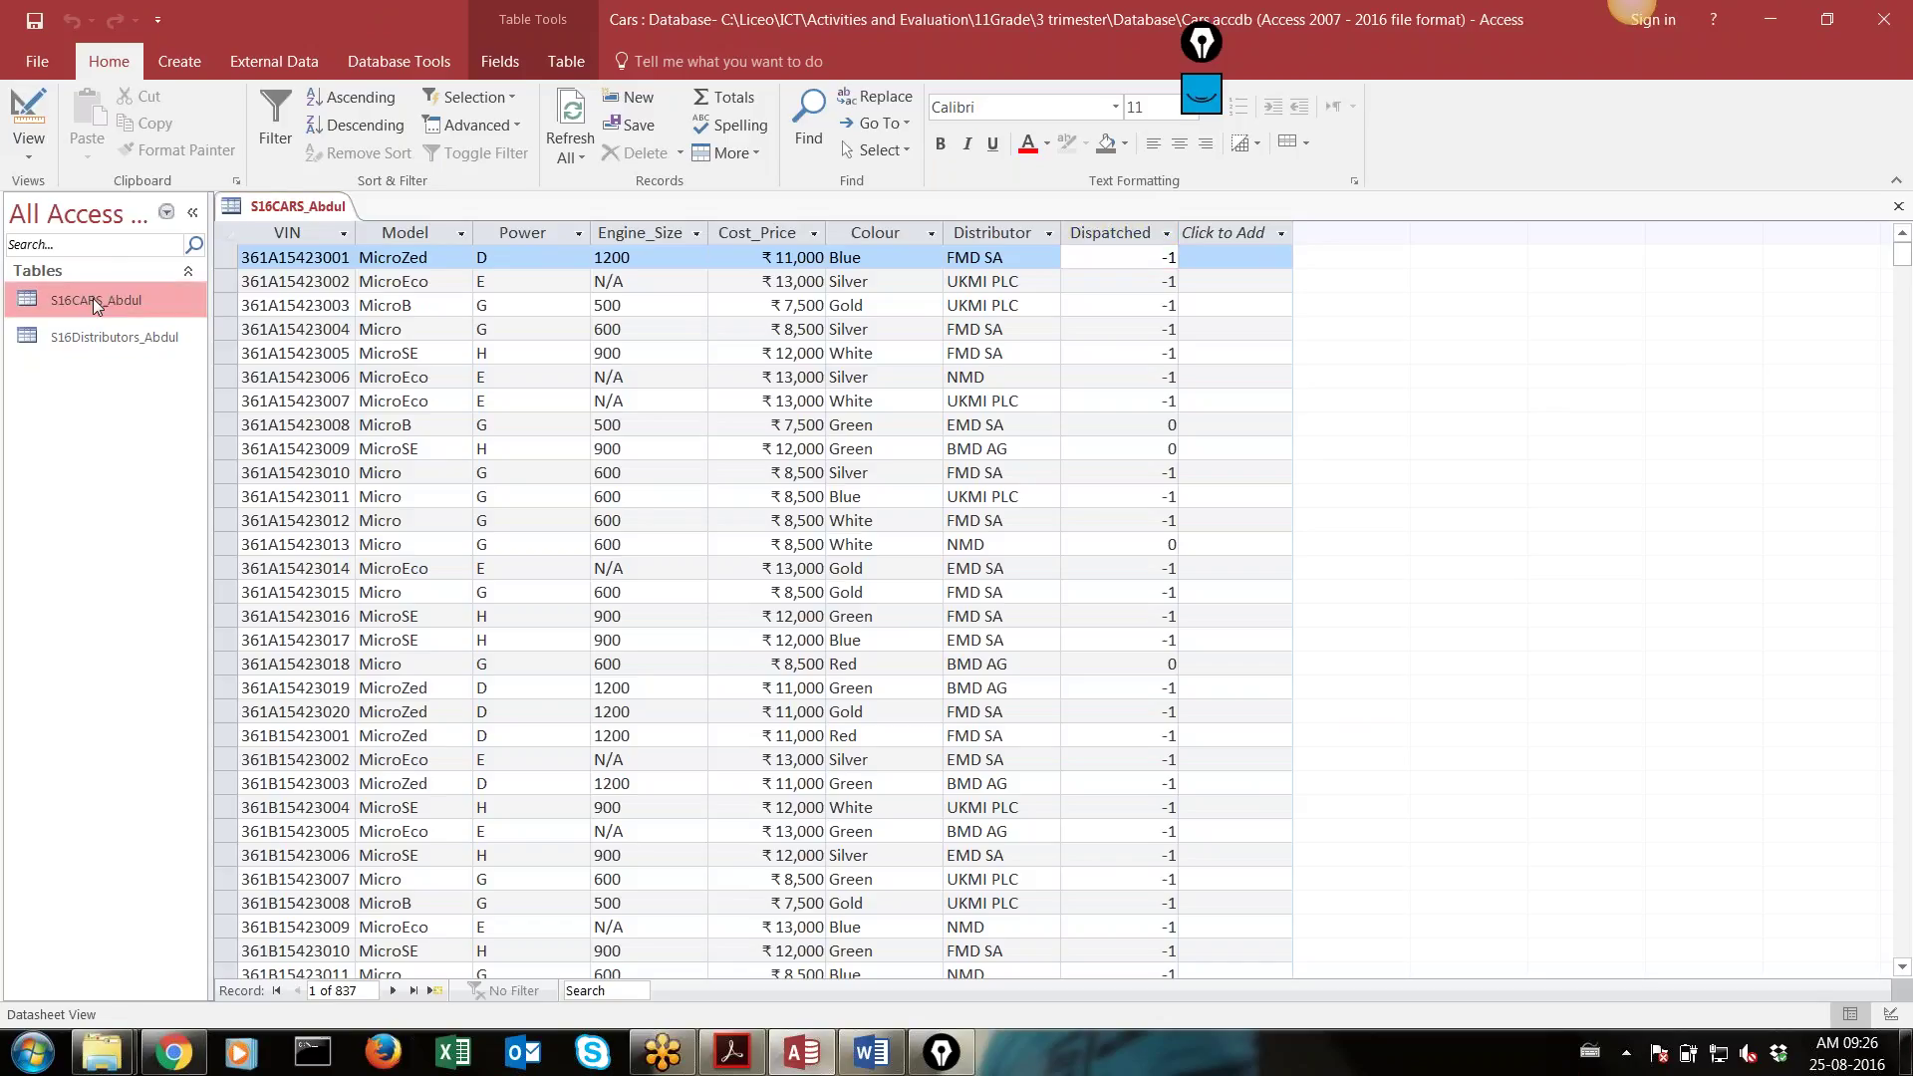
Switch the cars table between Datasheet and Design views to compare the two, ending in Design view
left_click(28, 113)
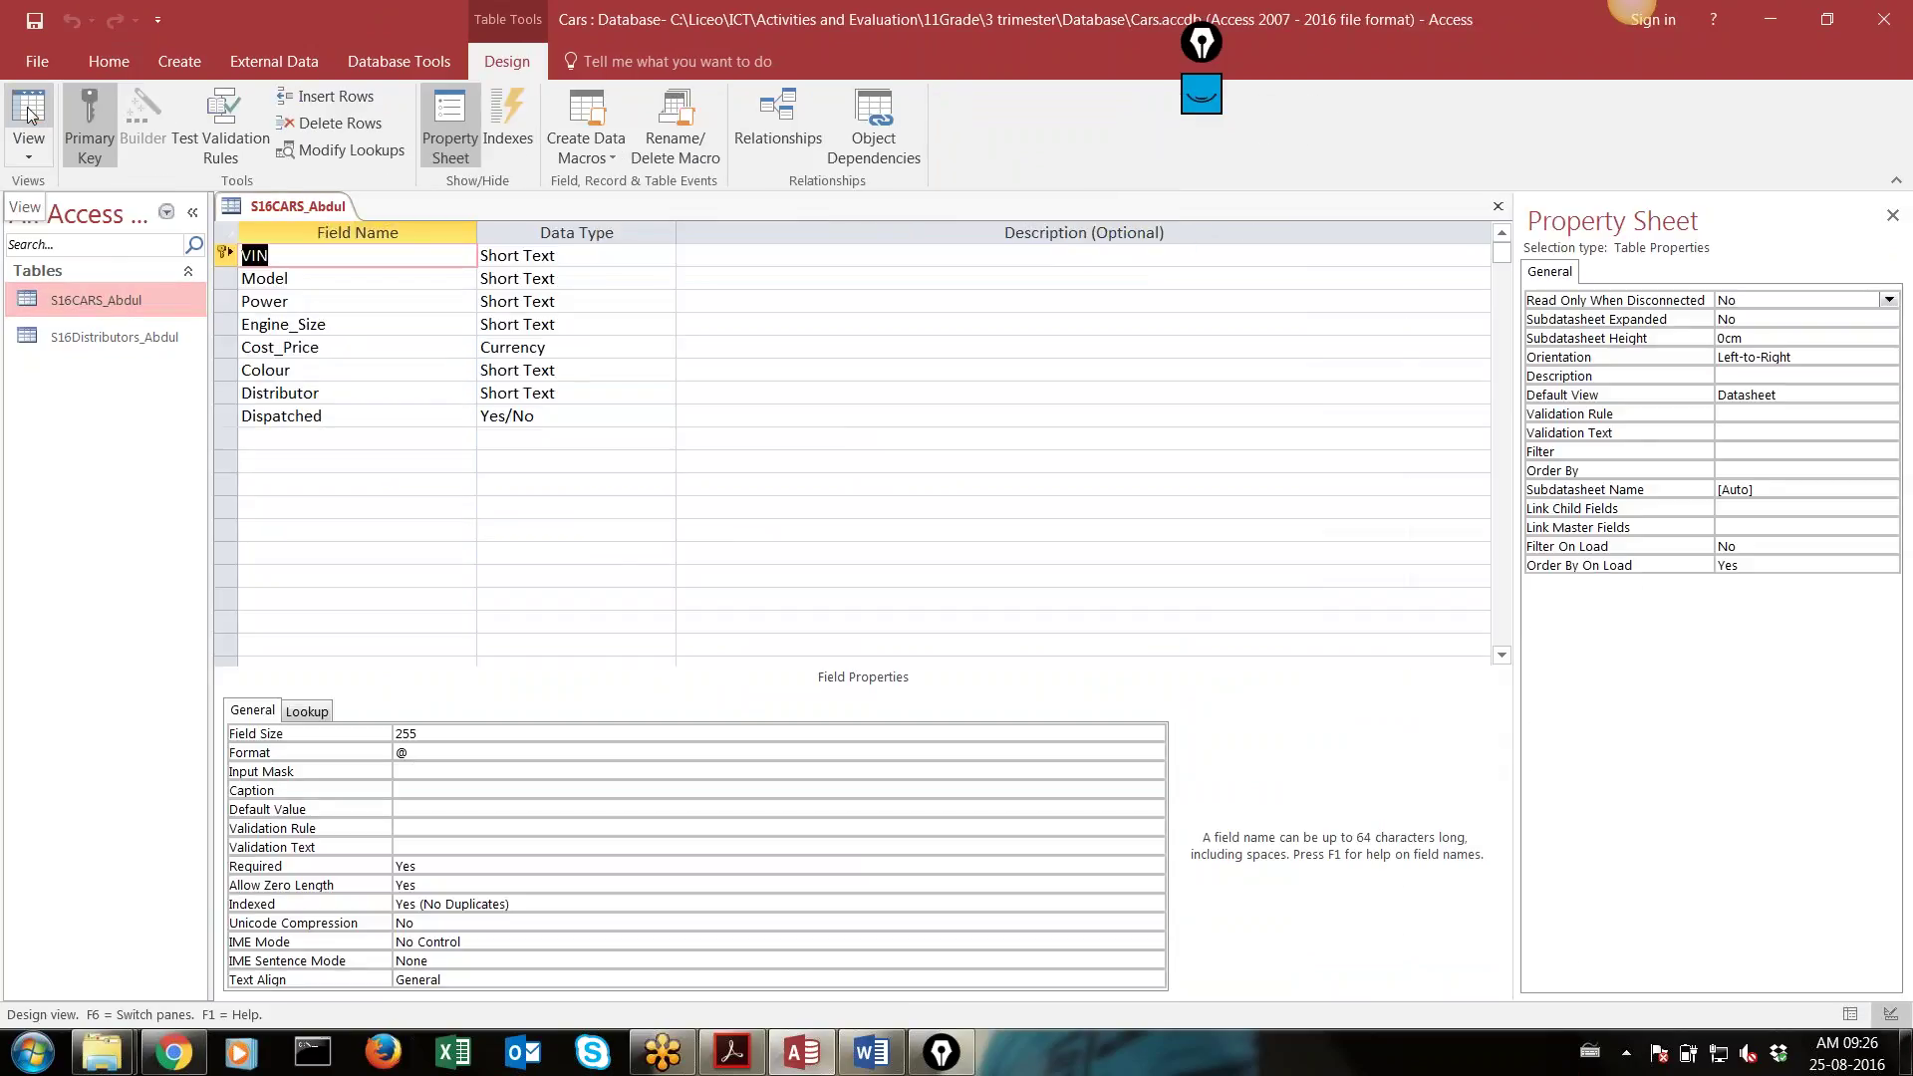
left_click(88, 301)
left_click(29, 117)
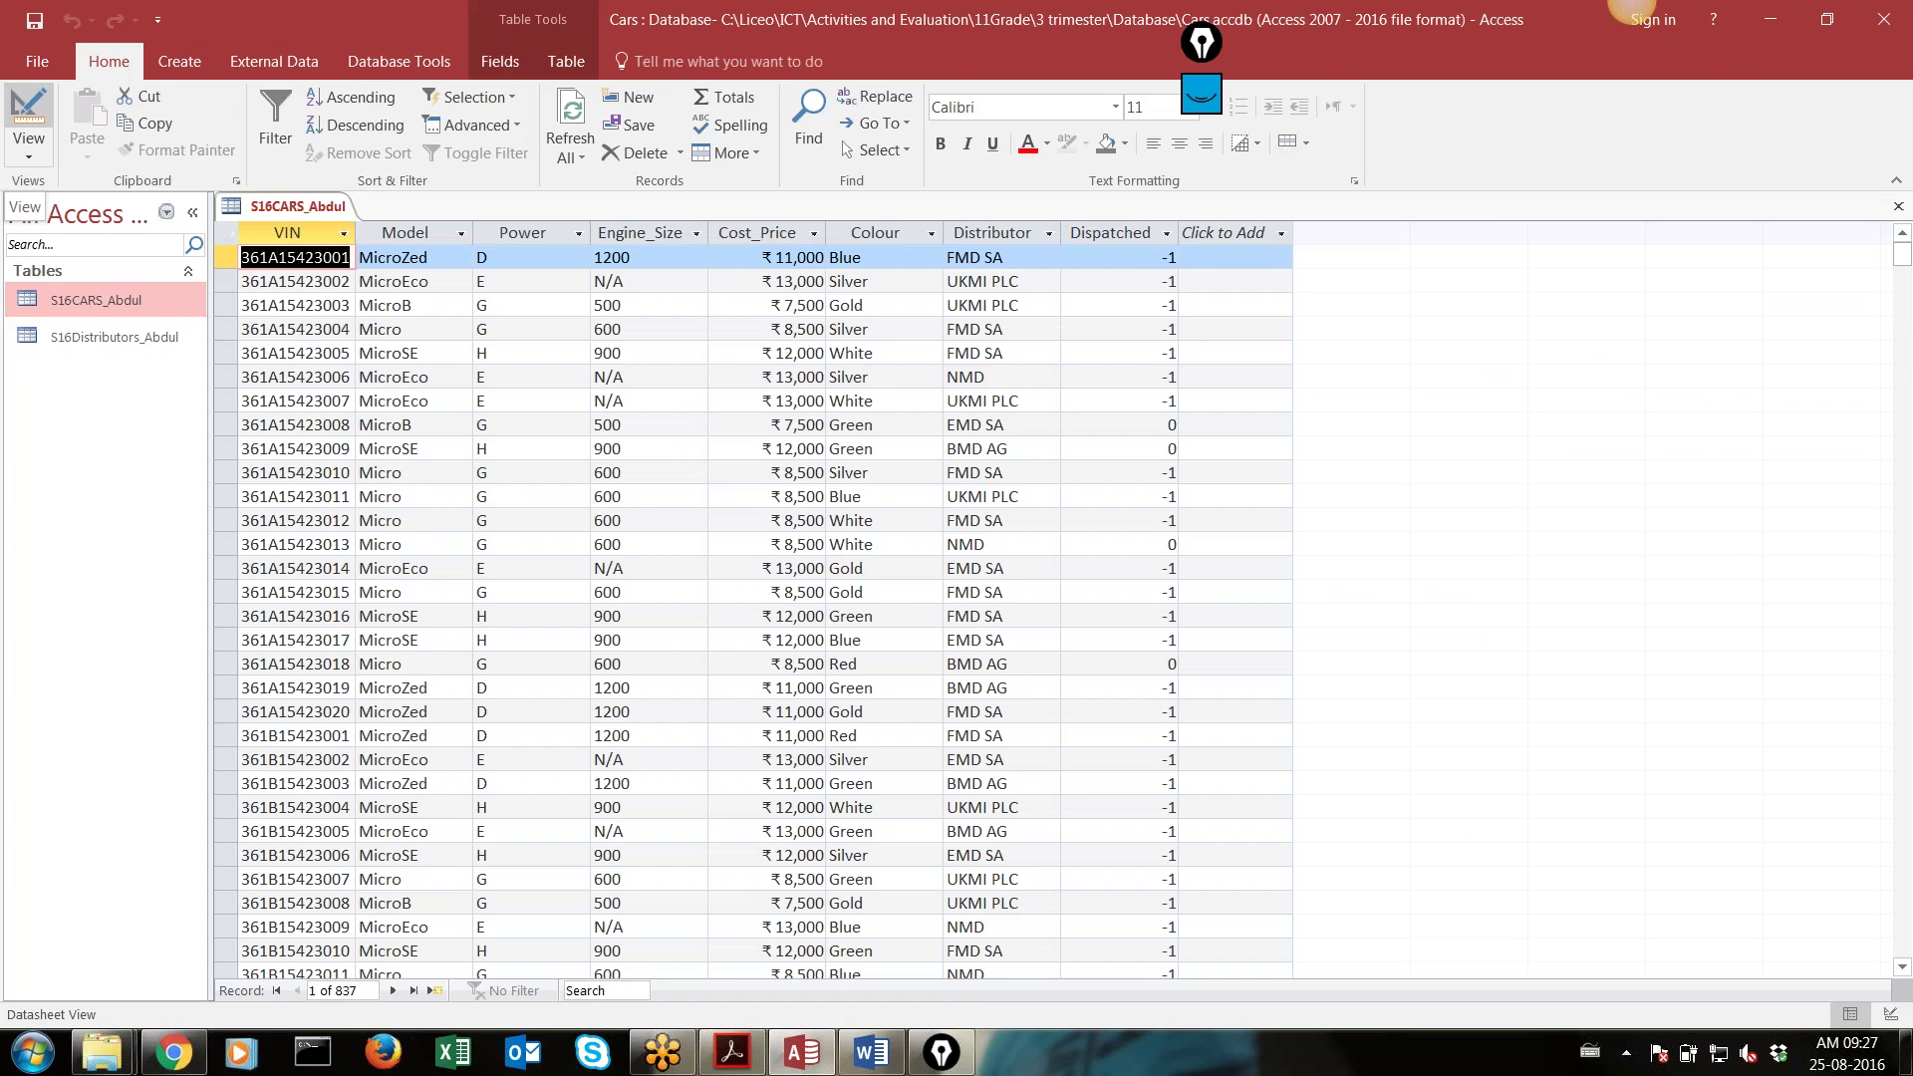
left_click(29, 118)
left_click(29, 117)
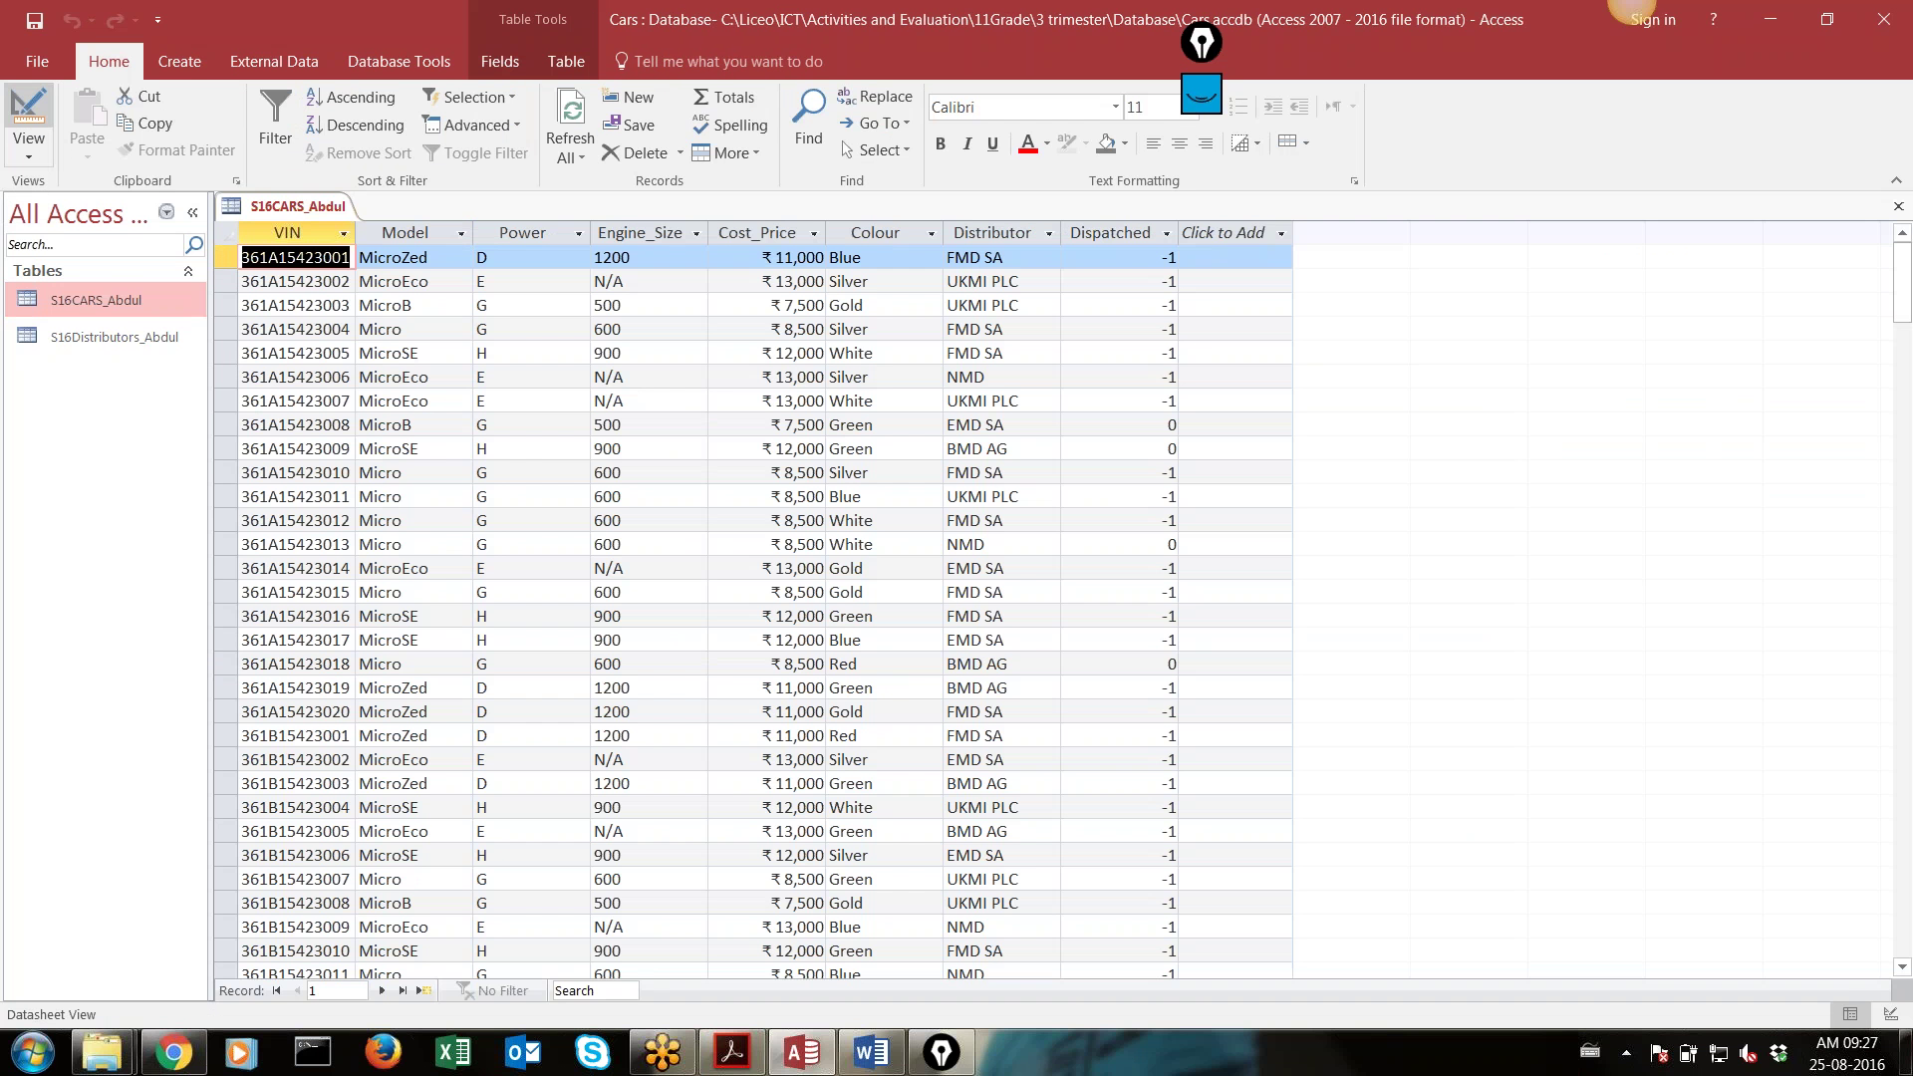
left_click(28, 118)
left_click(29, 118)
left_click(28, 118)
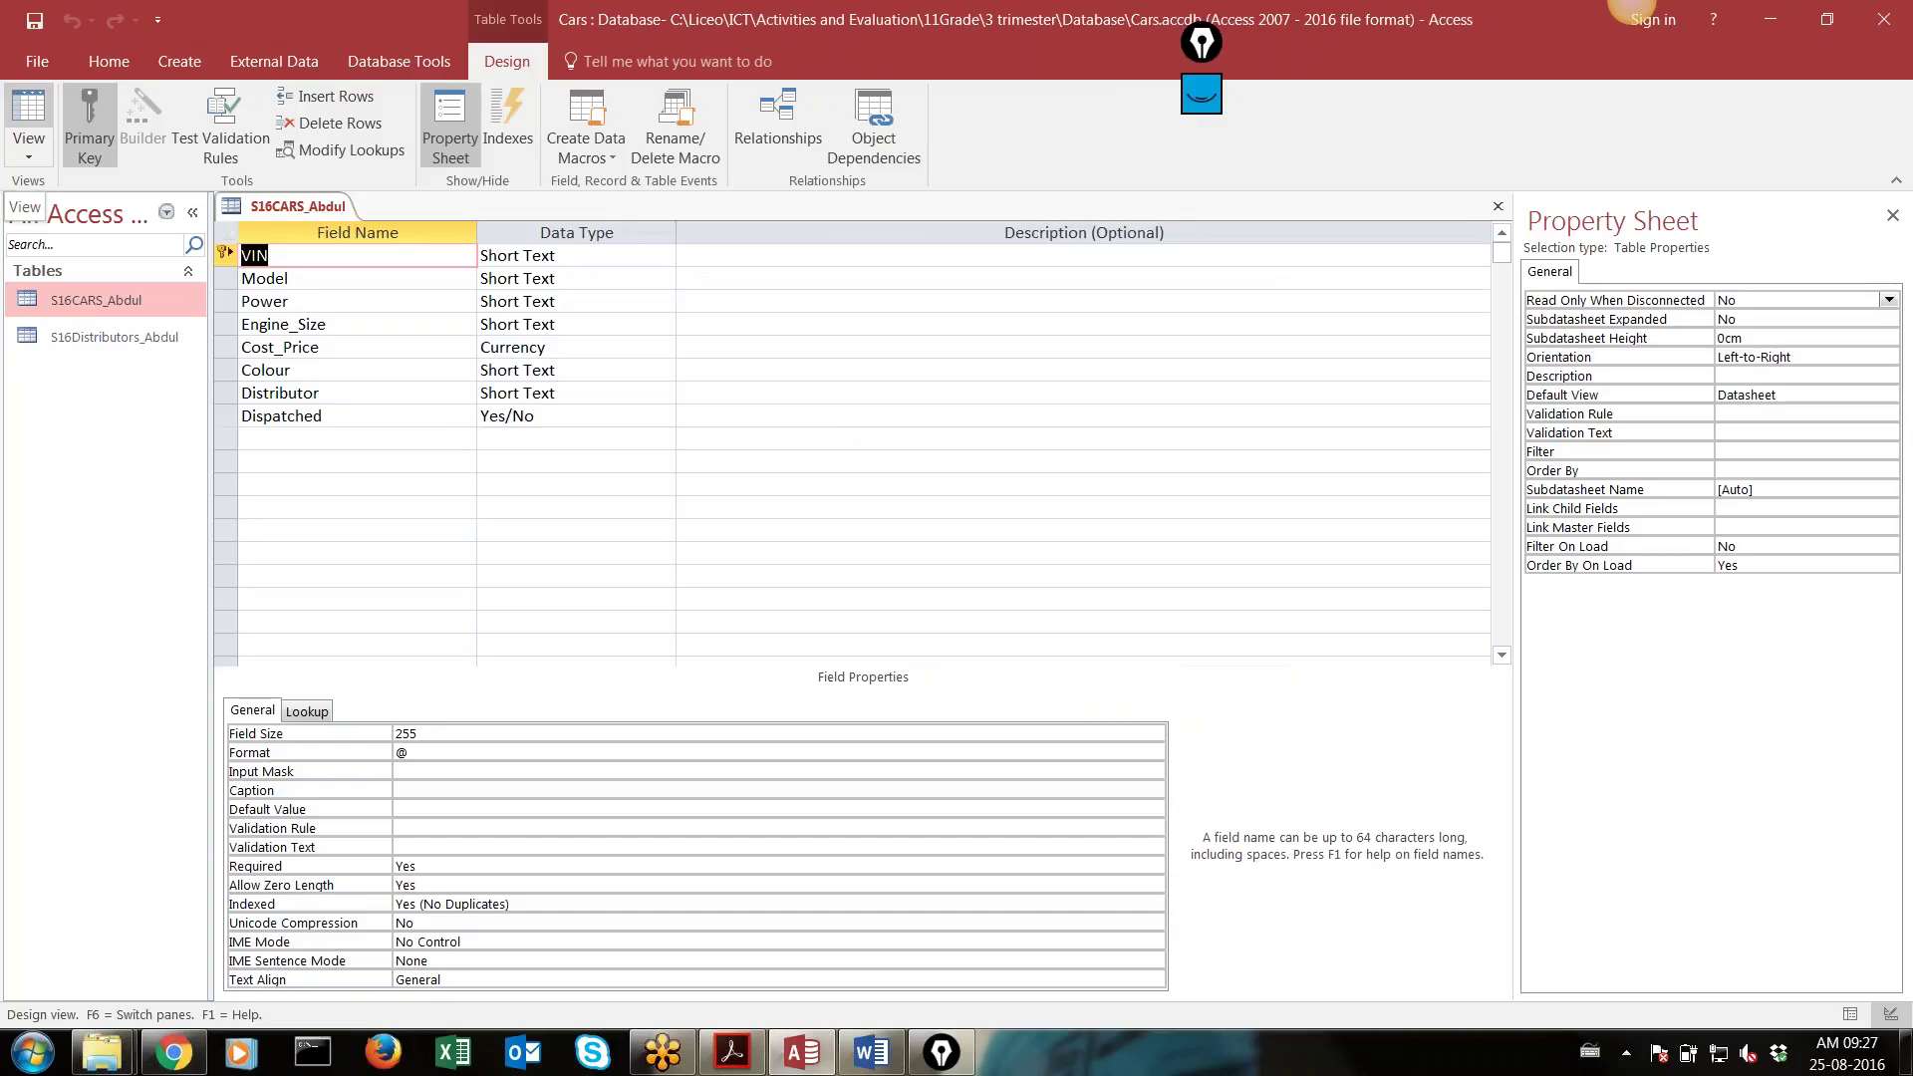
Set the Dispatched field's format to Yes/No, save the cars table and show it in Datasheet view
left_click(483, 418)
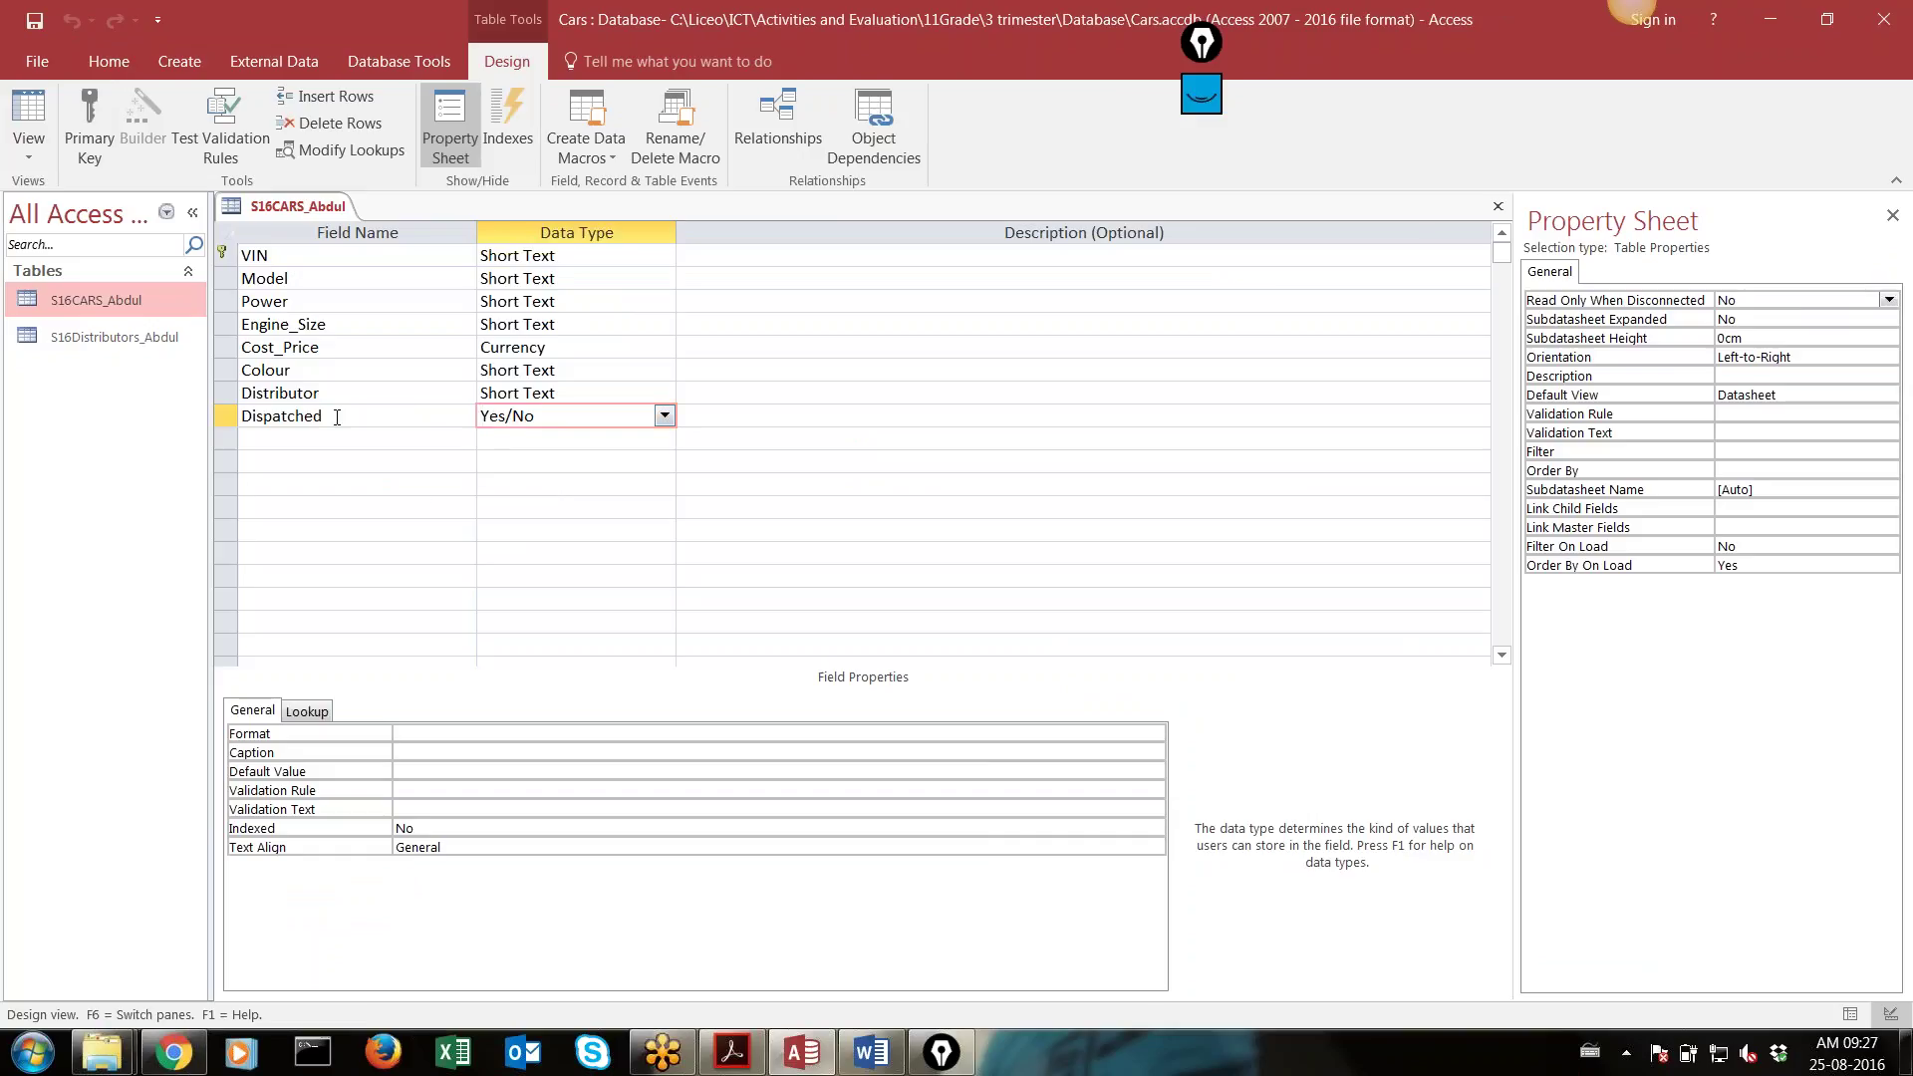
left_click(875, 733)
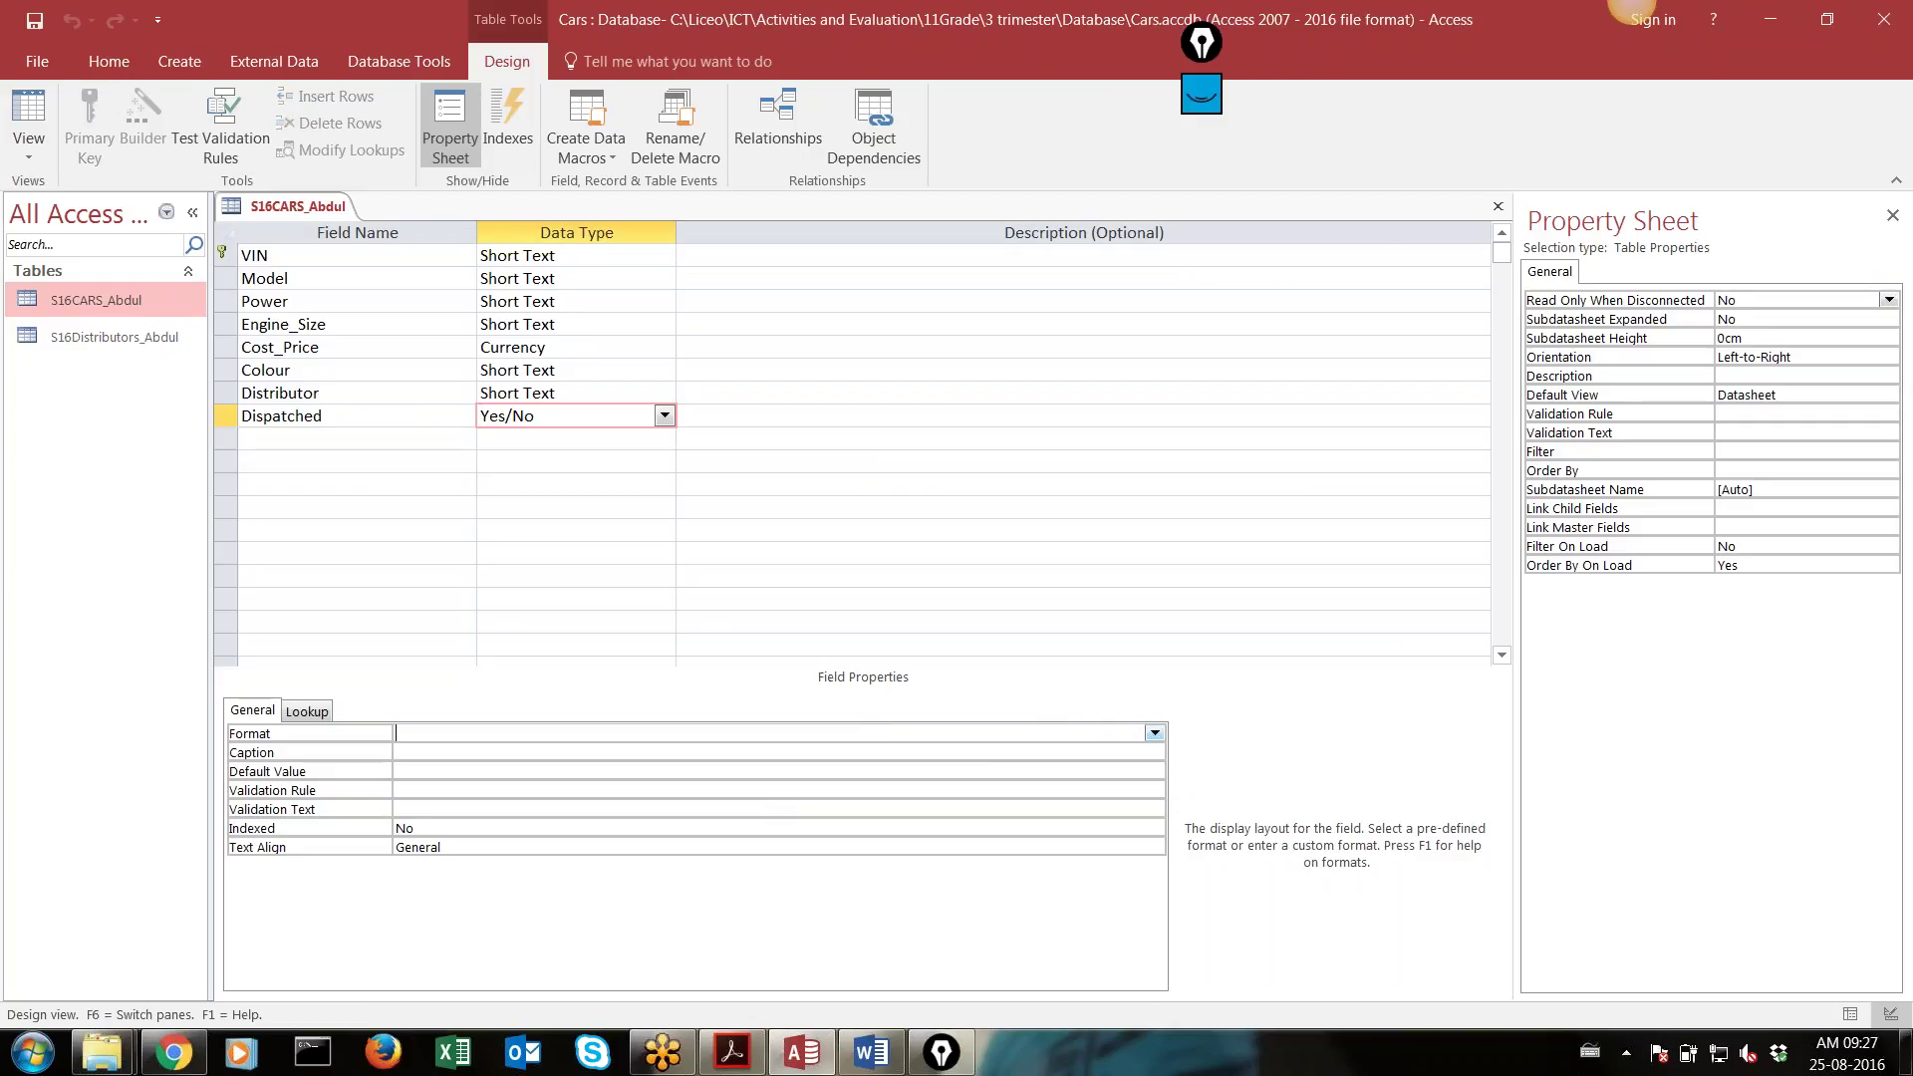
left_click(1155, 735)
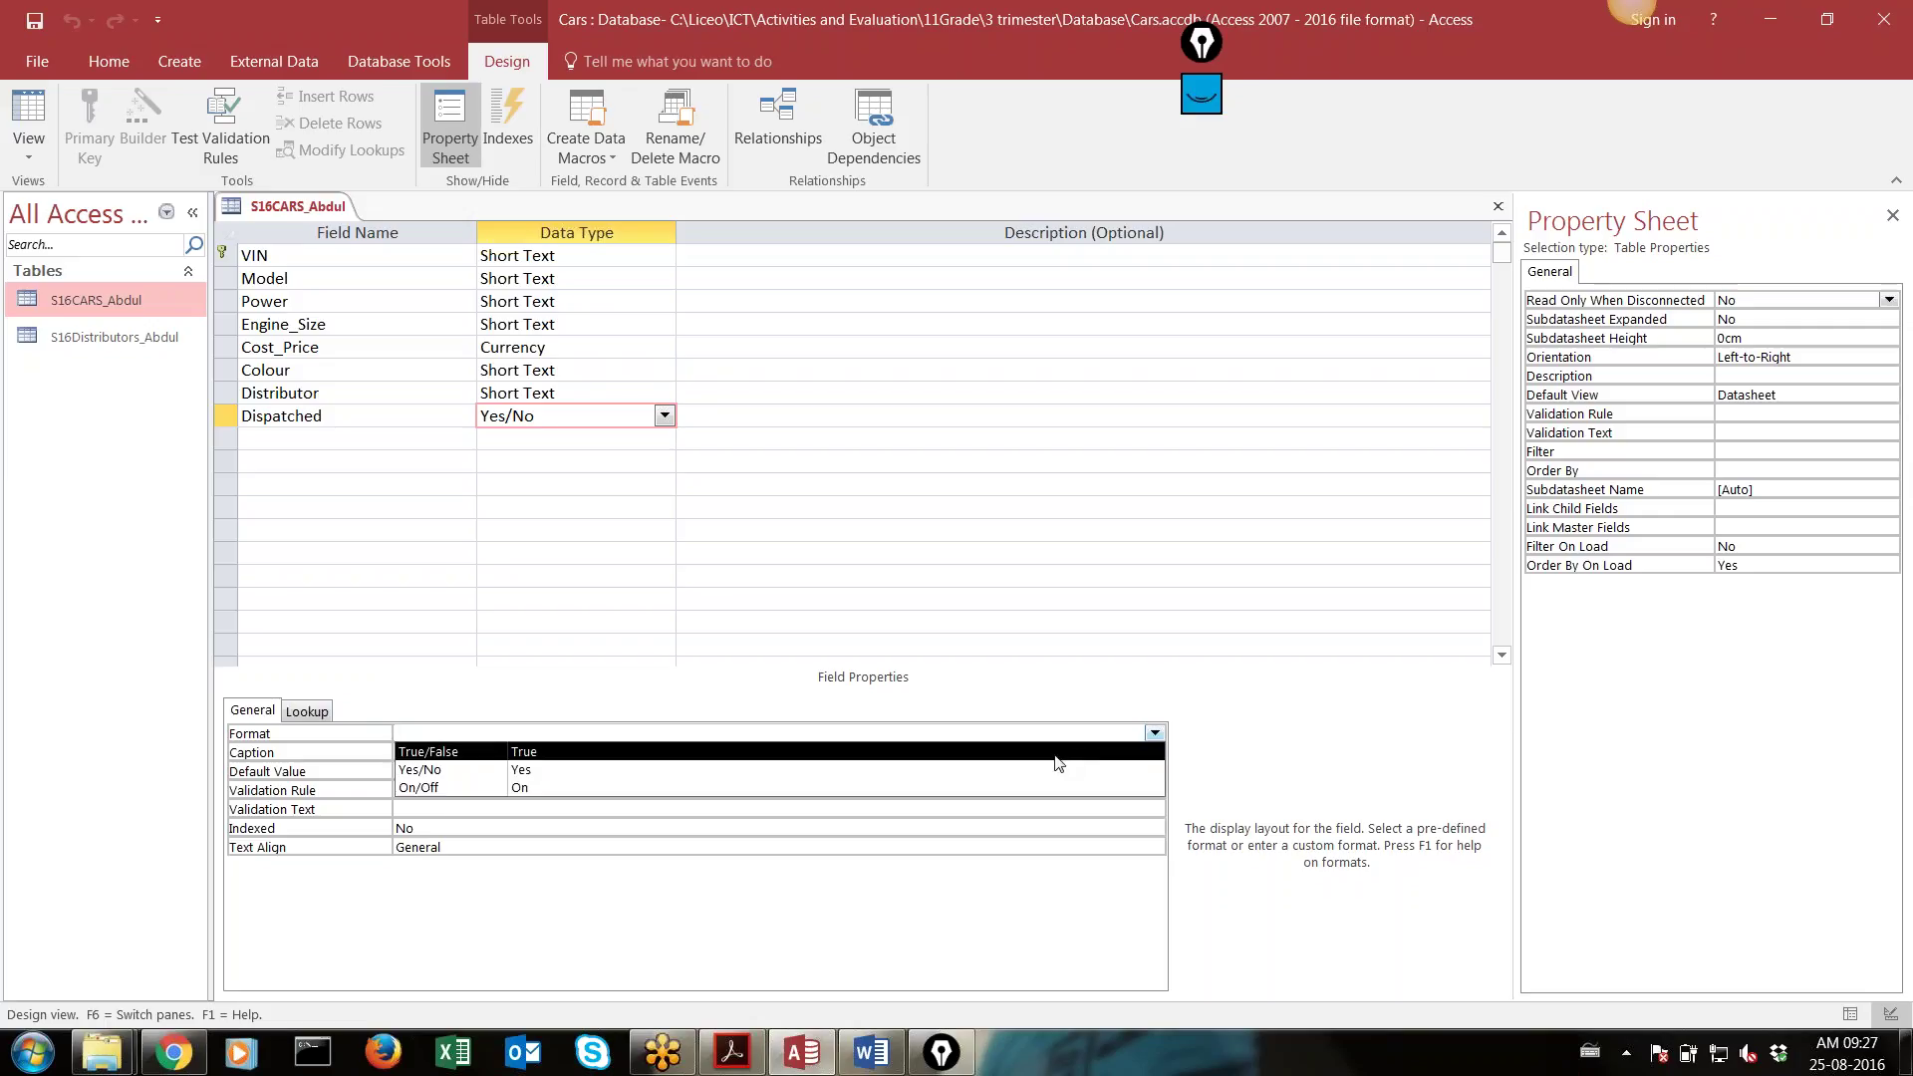
left_click(979, 777)
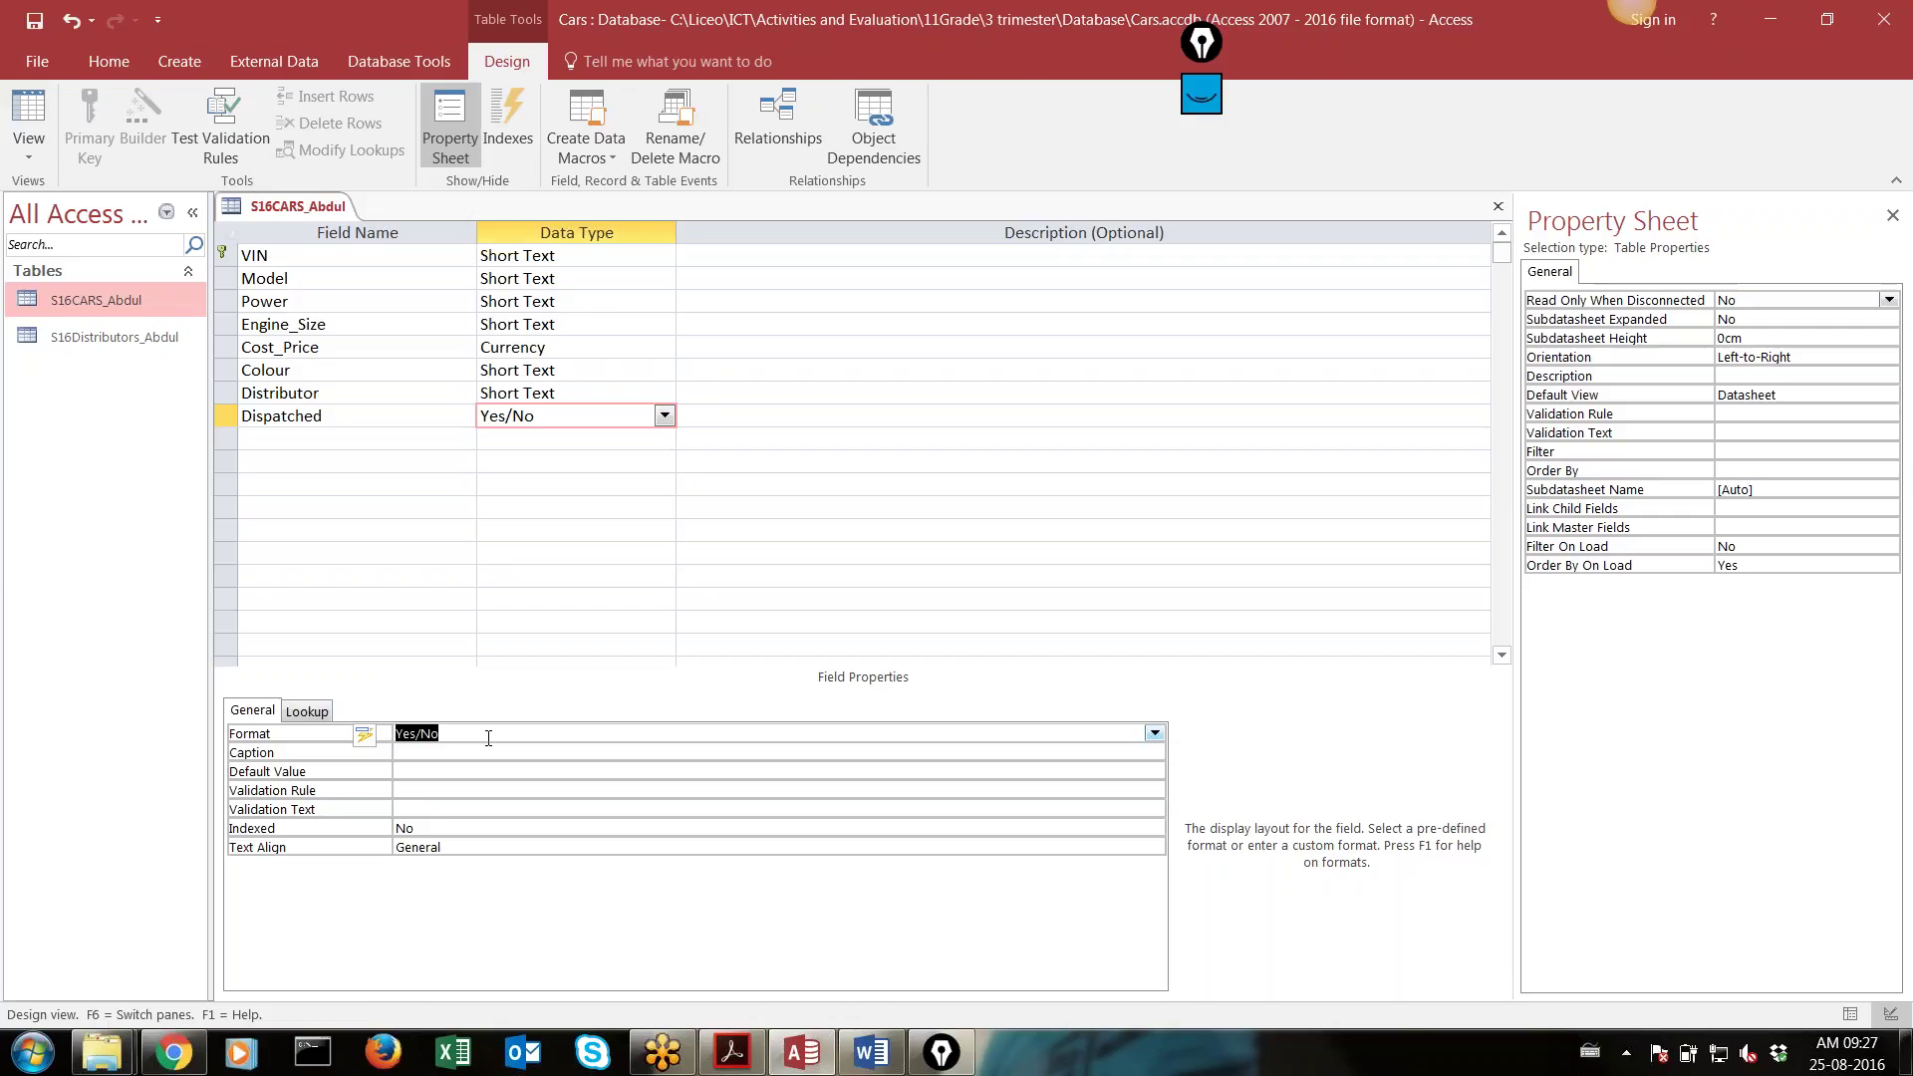
left_click(488, 737)
left_click(36, 38)
left_click(28, 106)
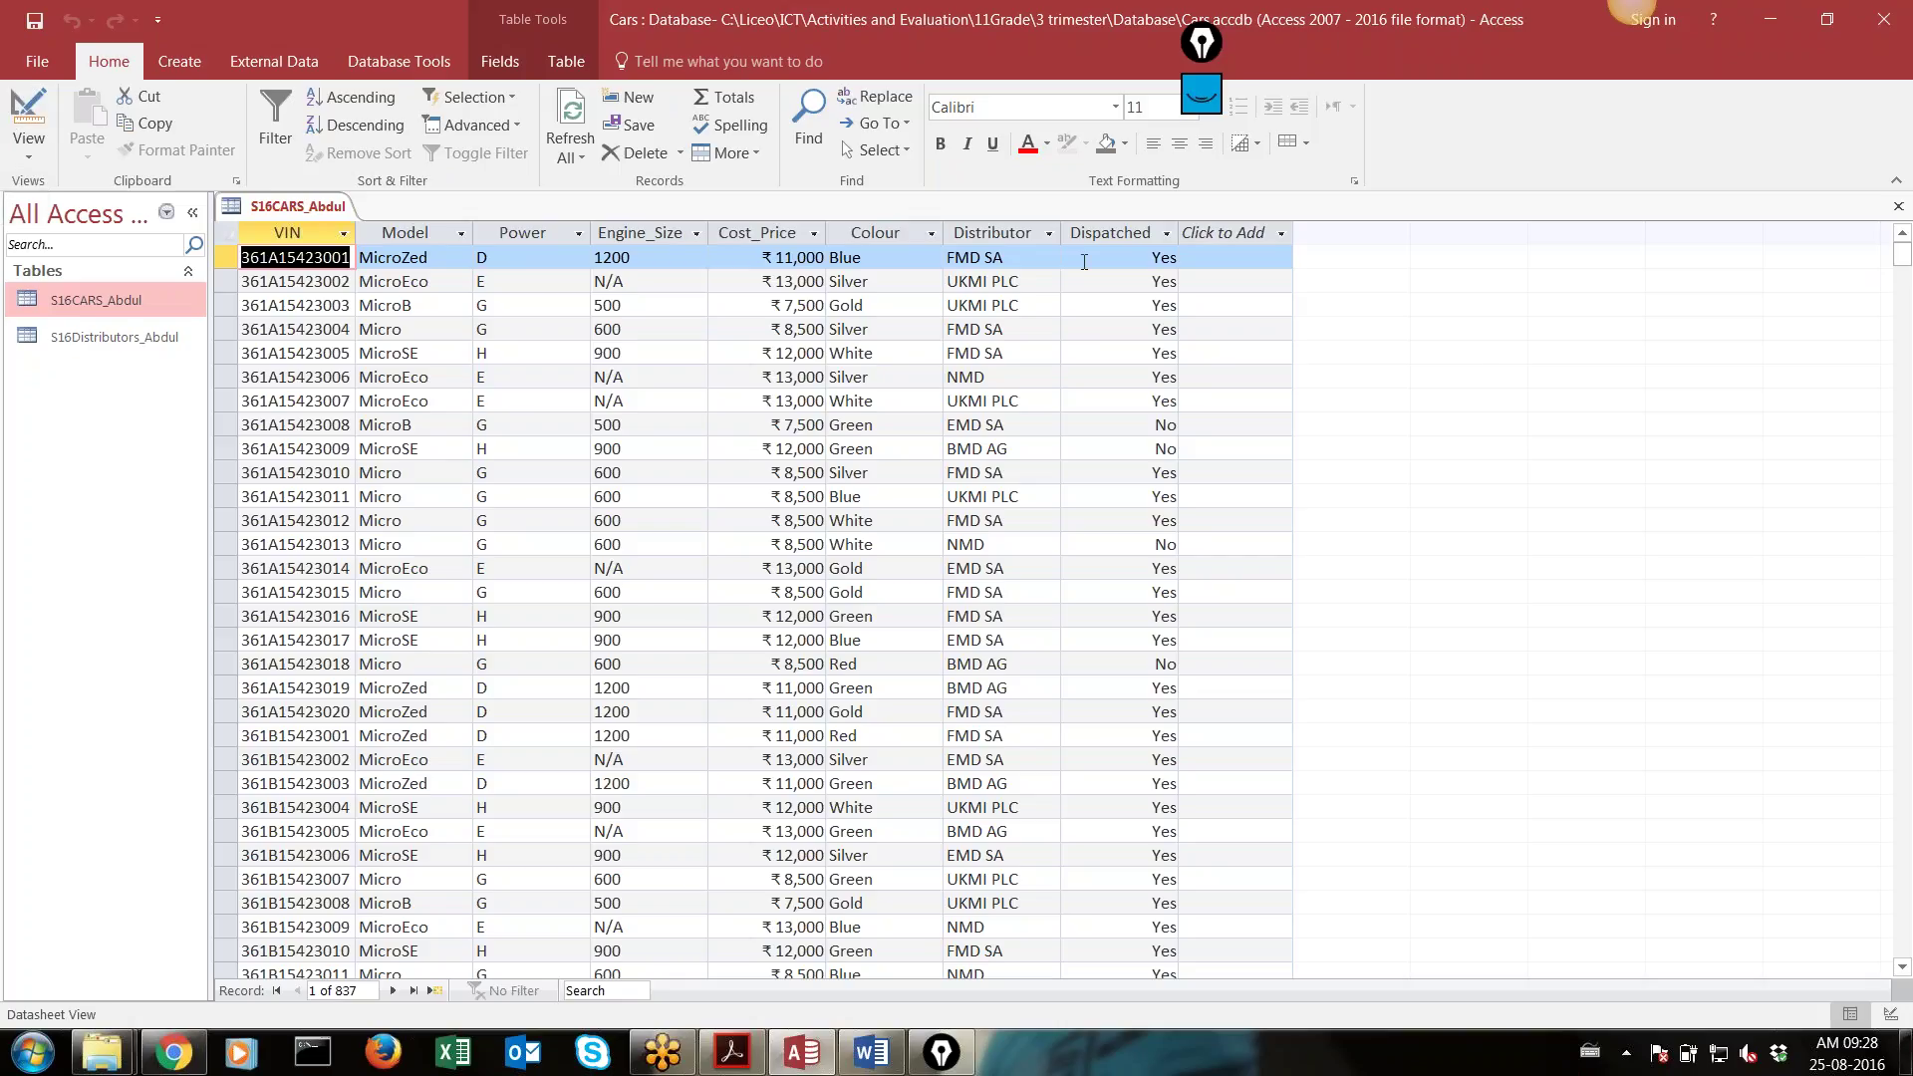
Inspect the underlying Dispatched value of the second record in the cars table datasheet
left_click(1116, 282)
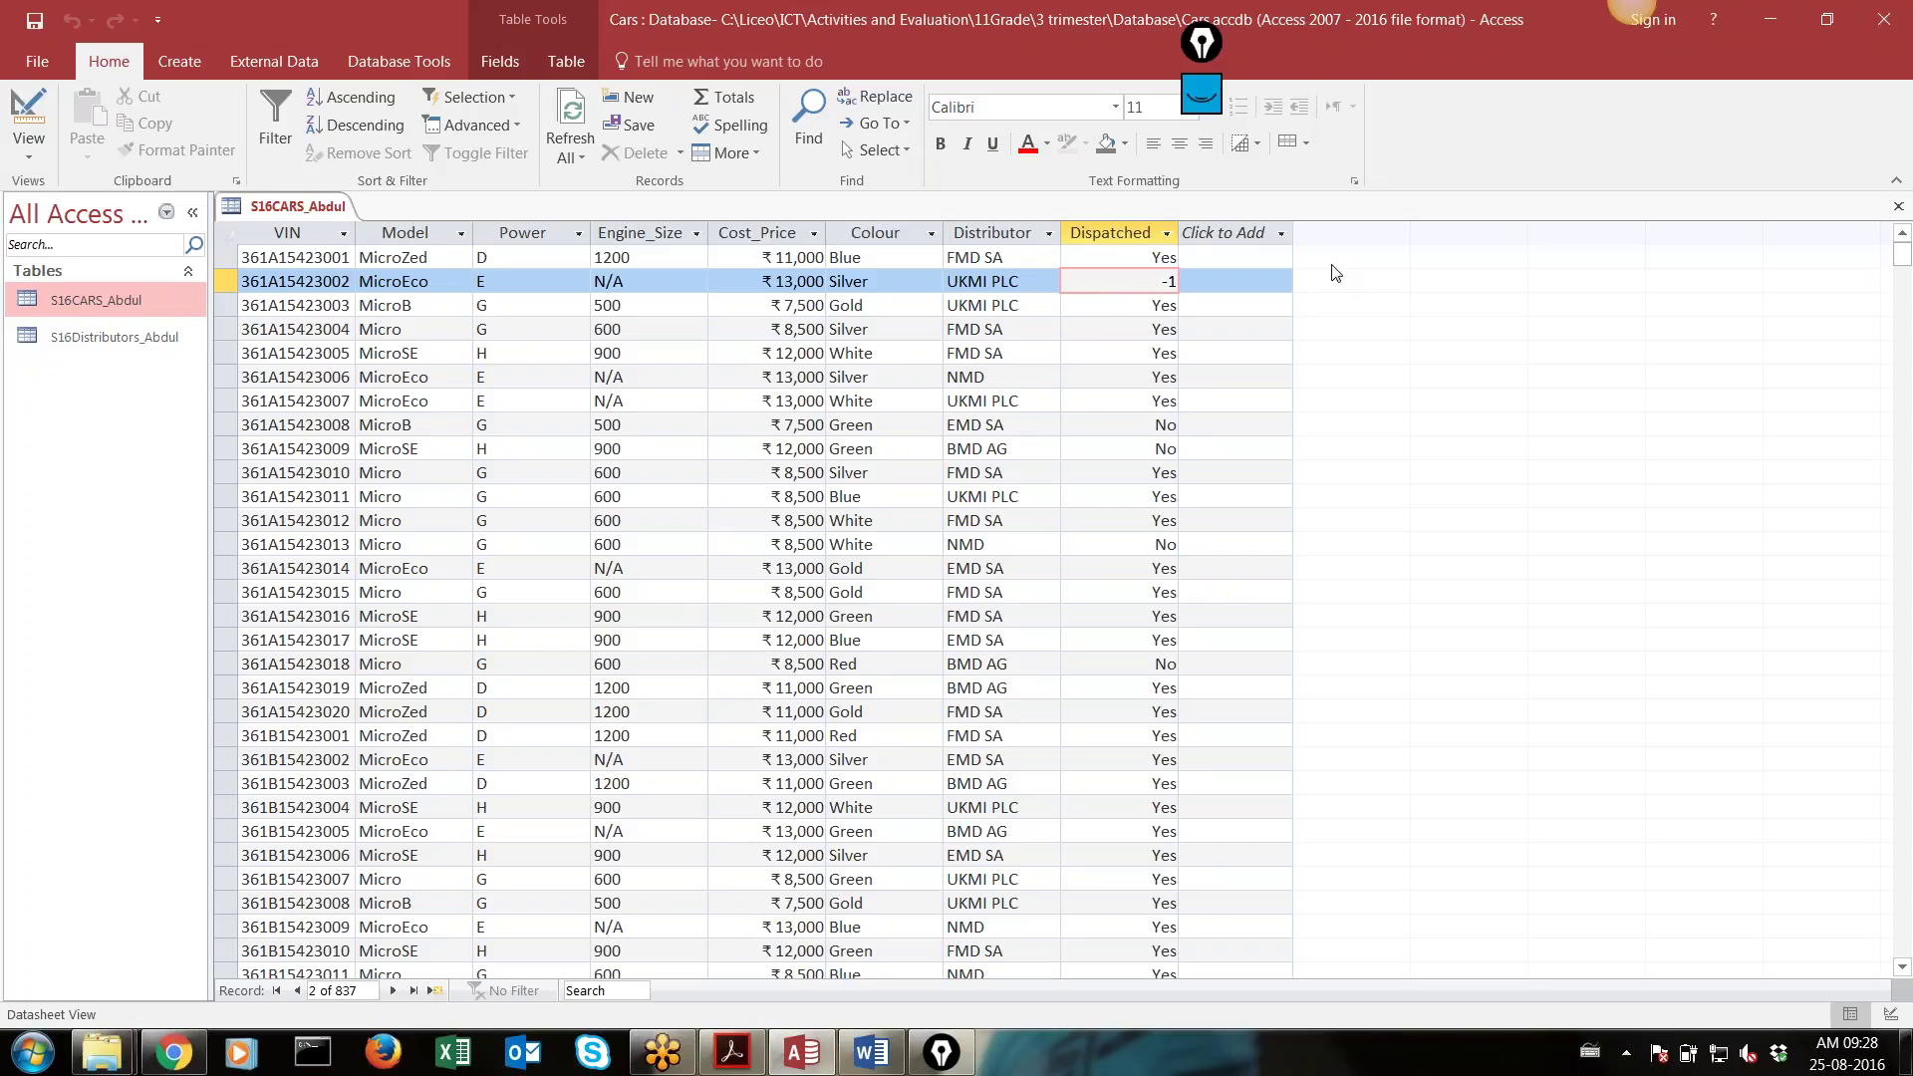
key("Return")
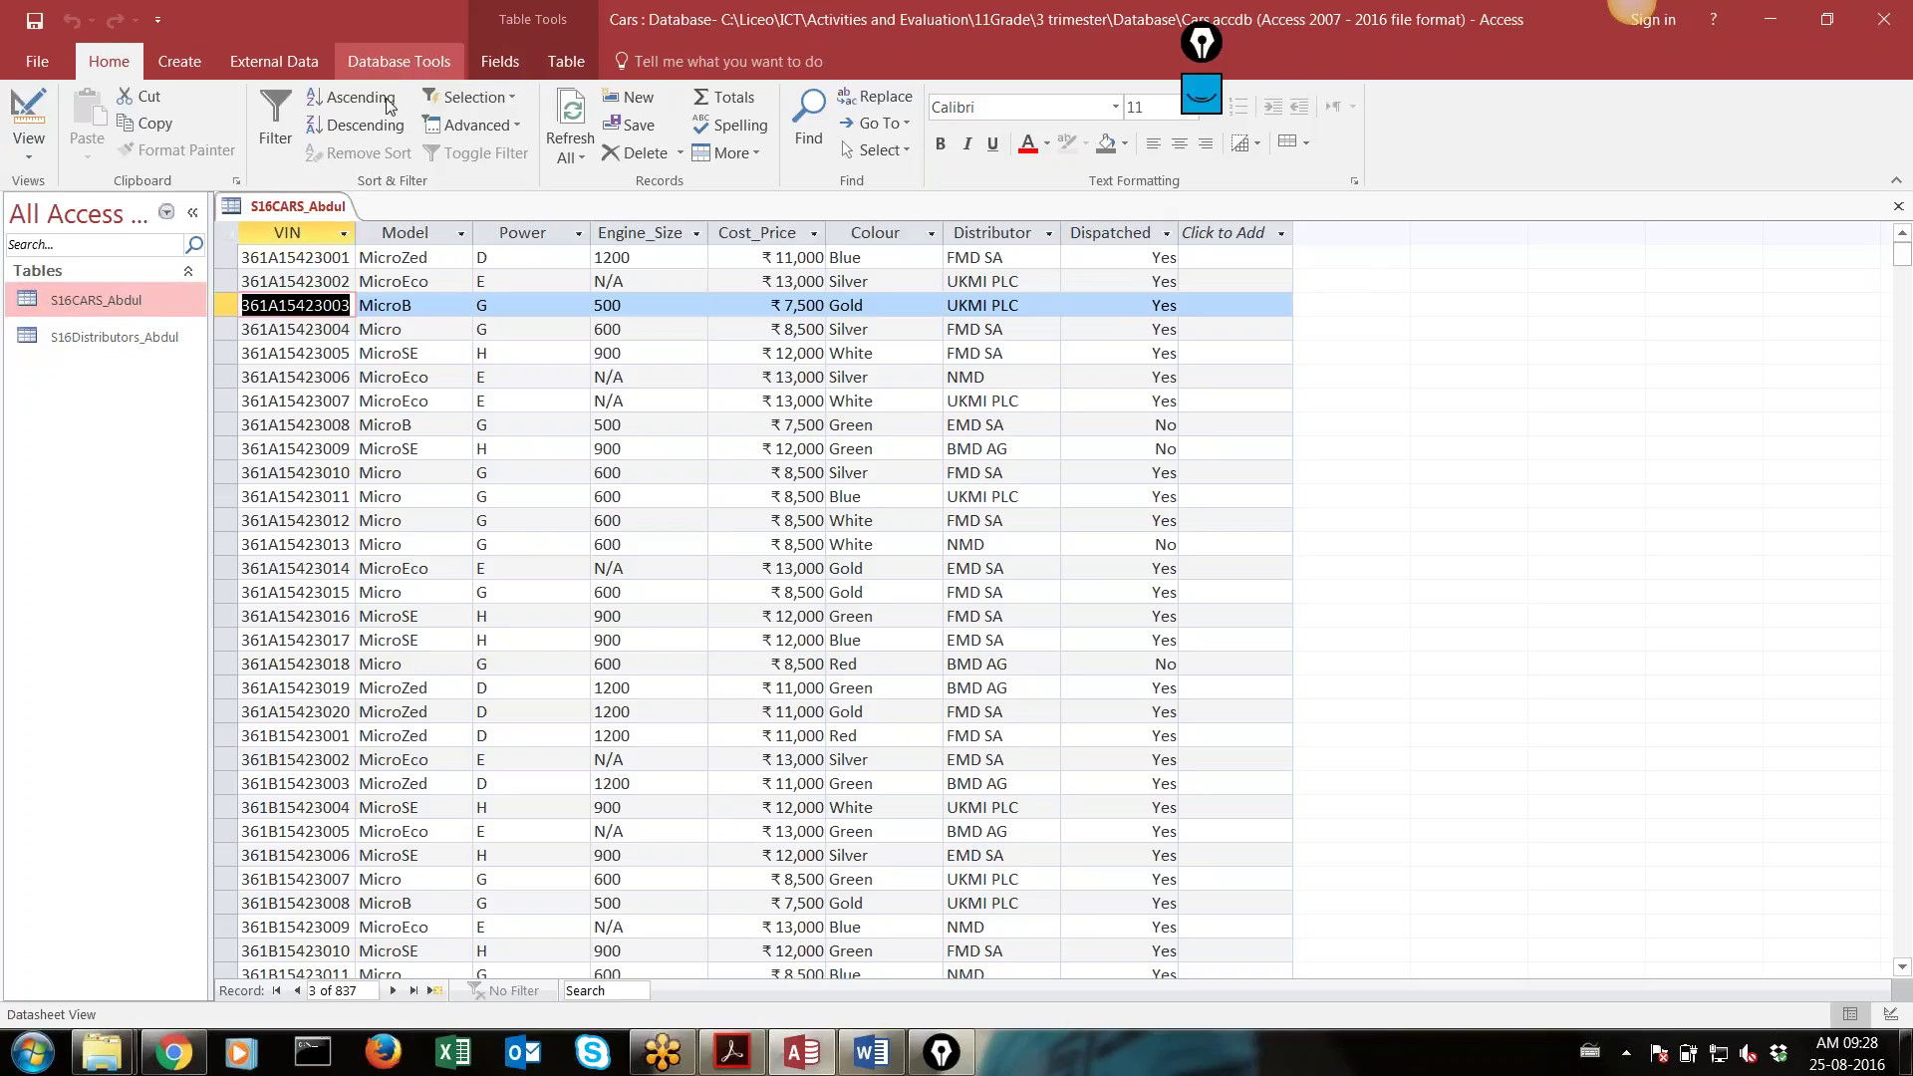
left_click(125, 299)
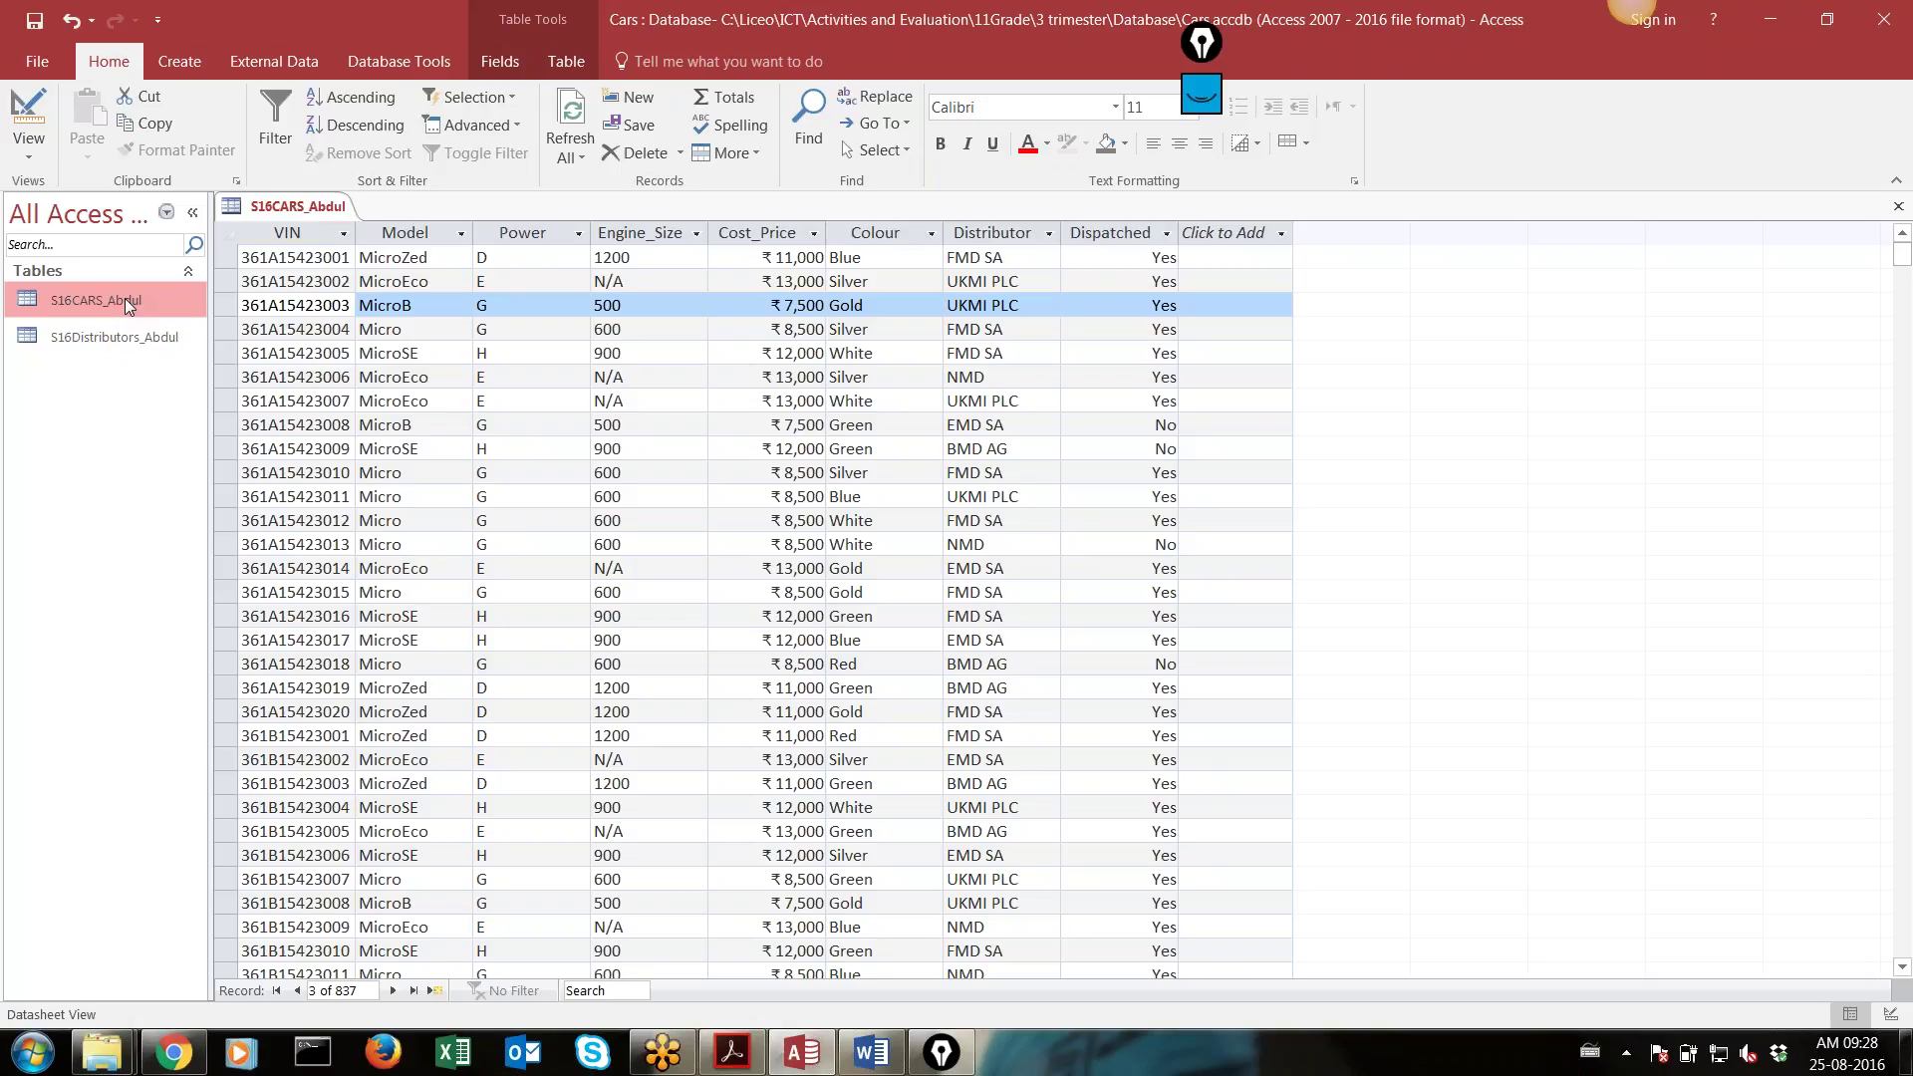
double_click(129, 301)
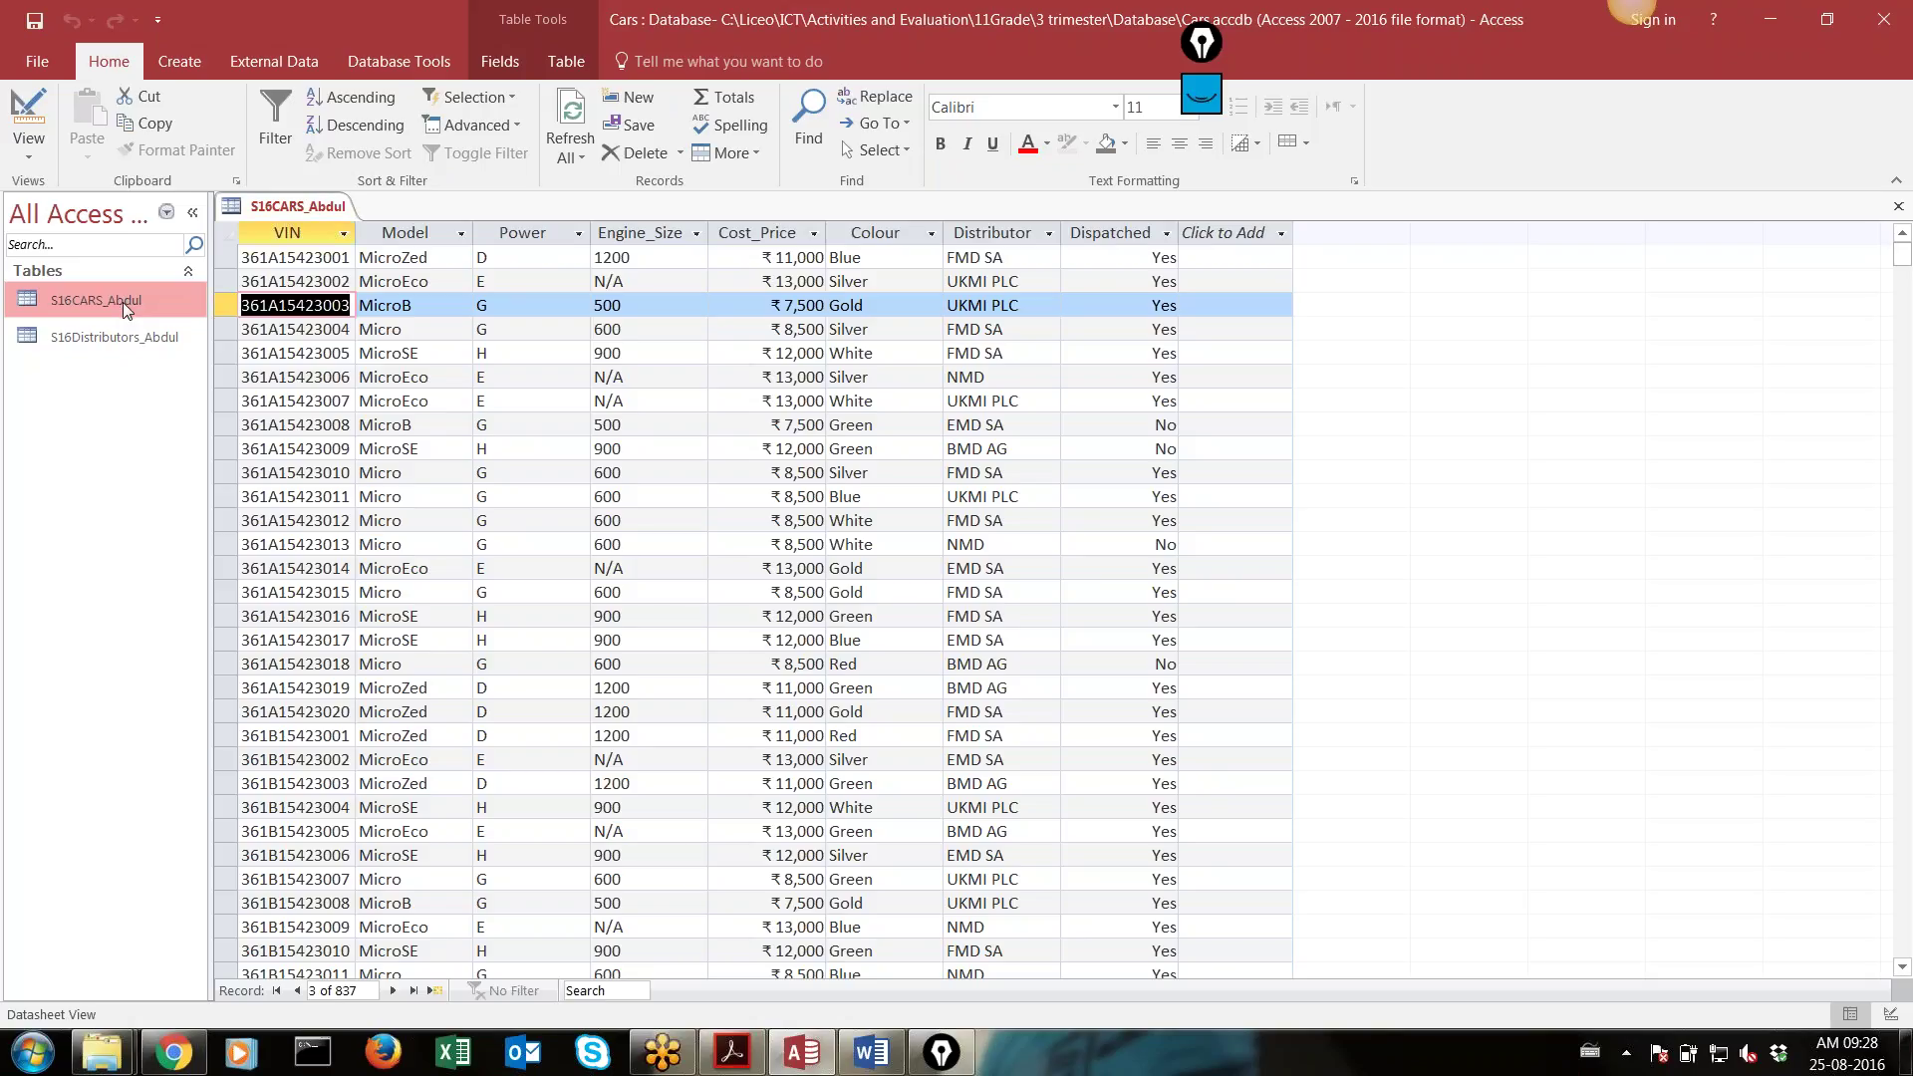
Open the cars table in Design view and review the Dispatched field's data type and Format property
left_click(29, 112)
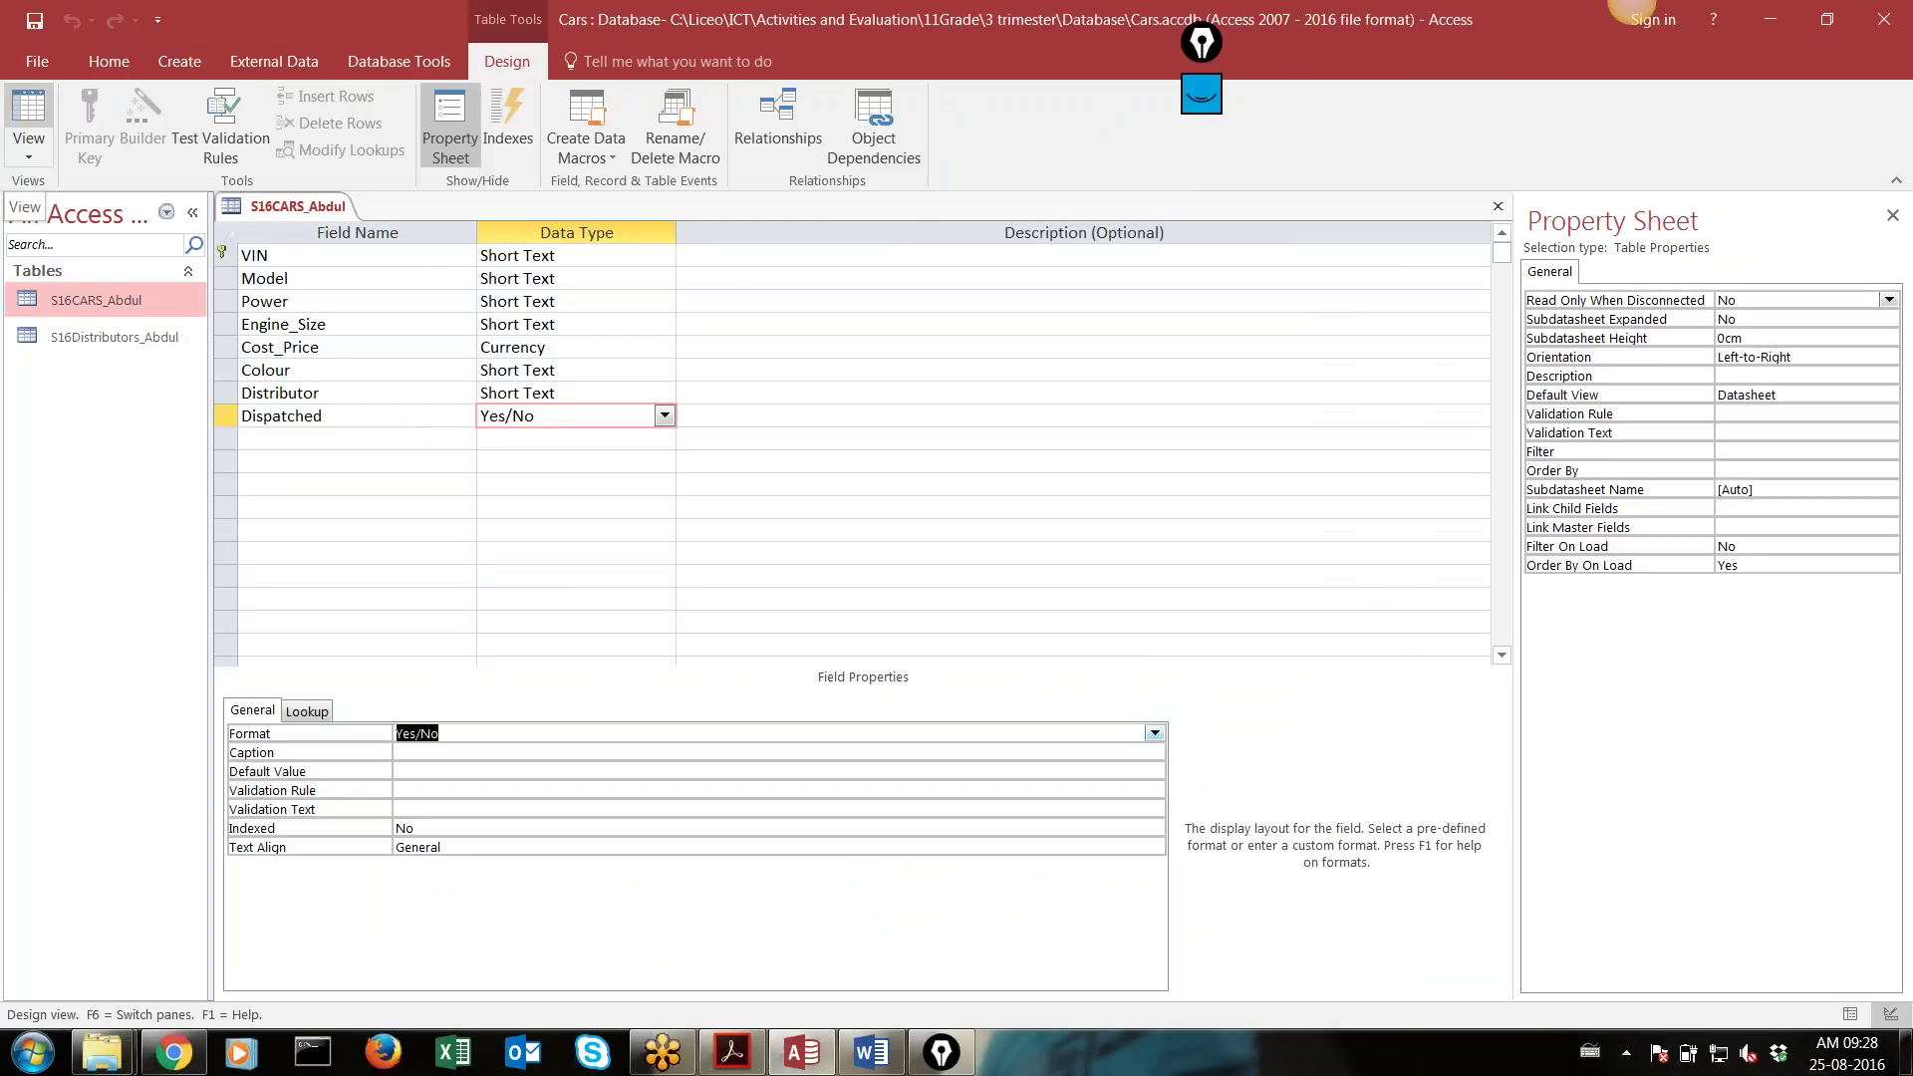
left_click(337, 418)
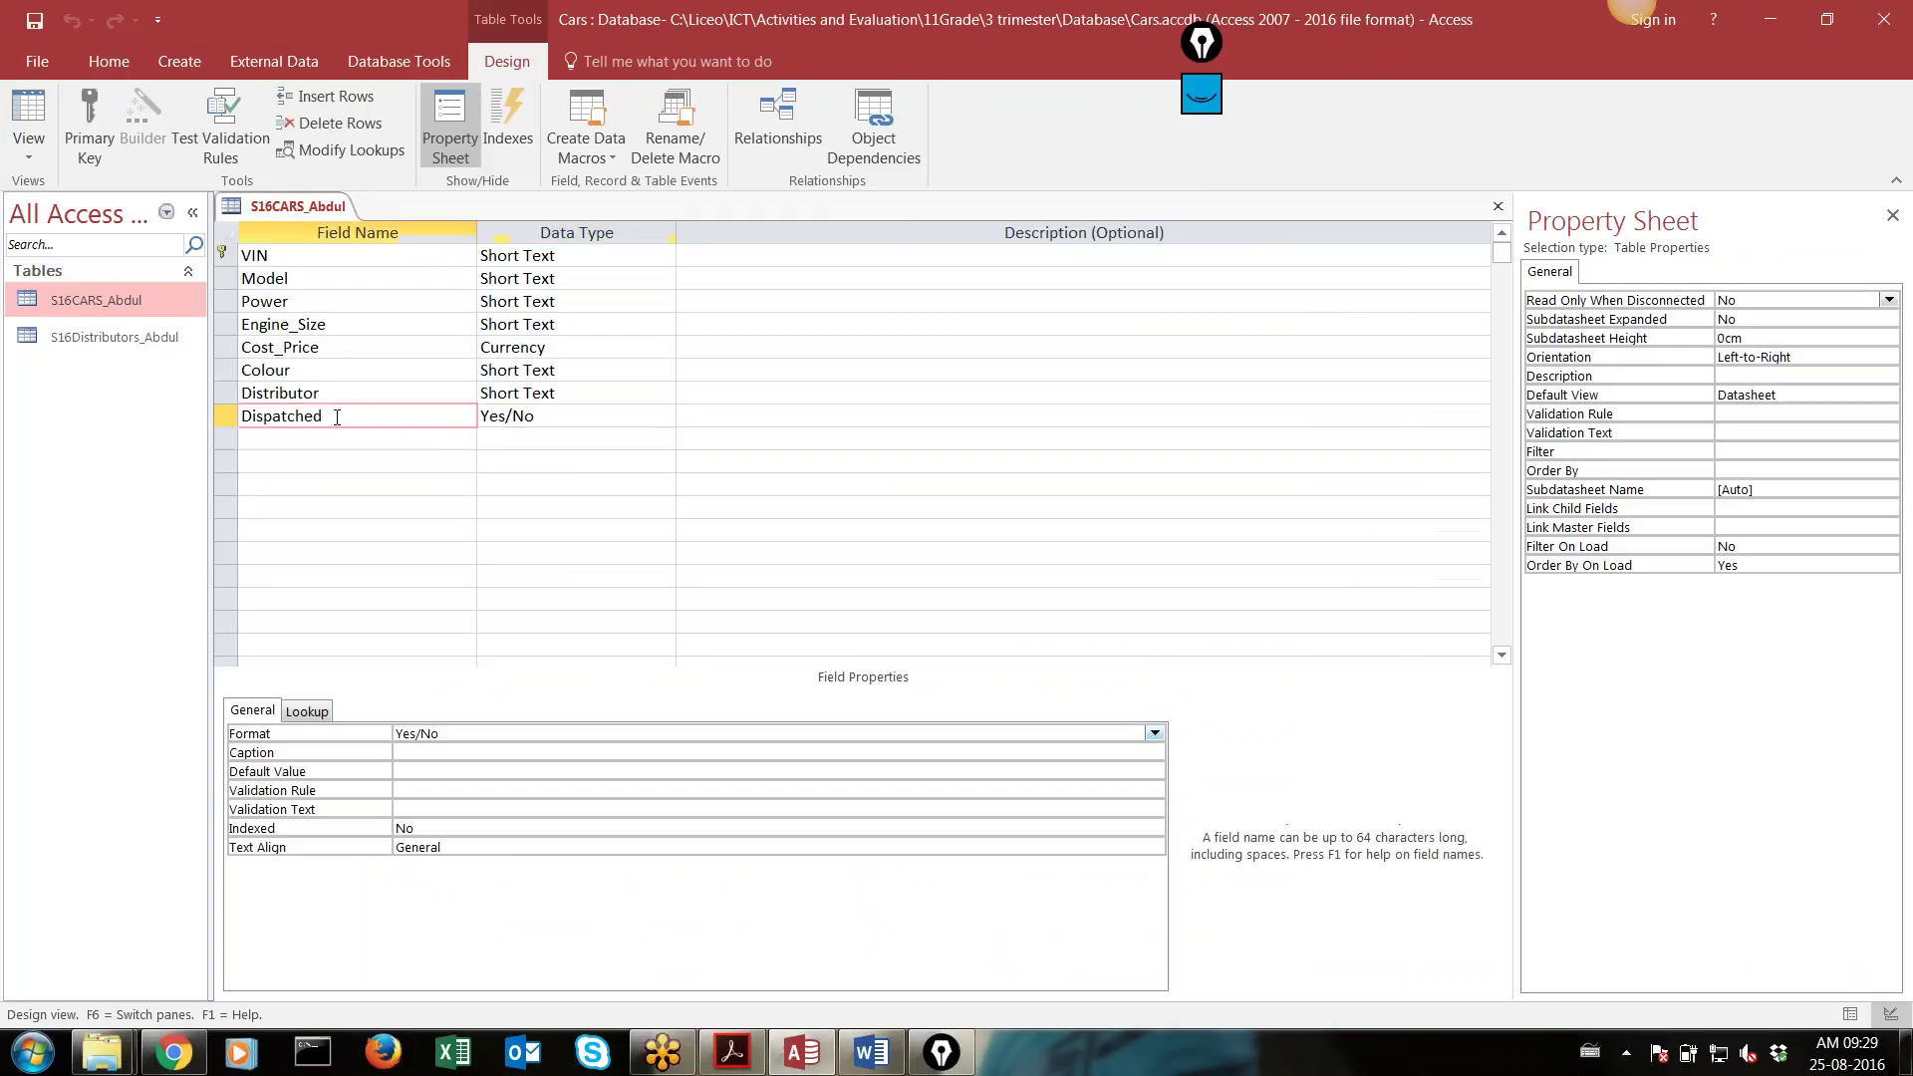
left_click(590, 413)
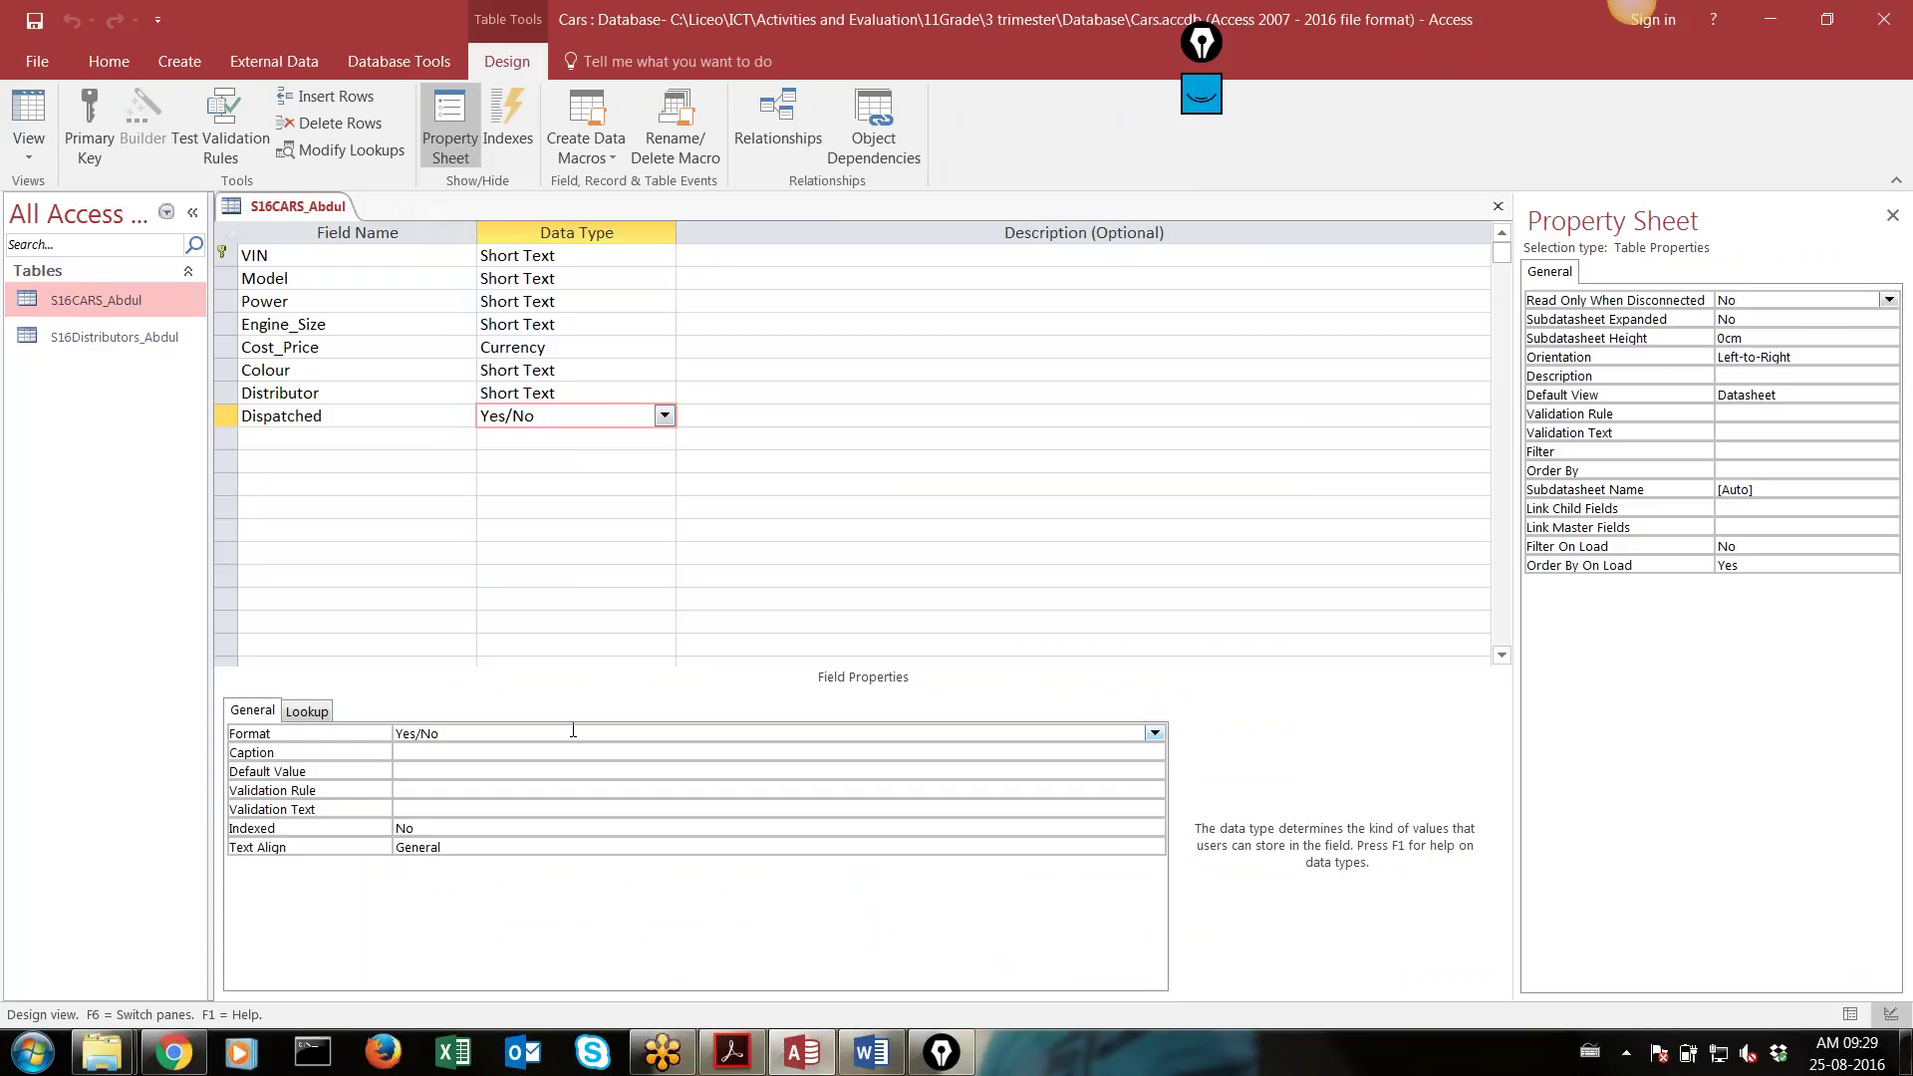
Mark the Dispatched field, its data type, its Format property and the save command with the screen pen, and clear all the marks
left_click(942, 1052)
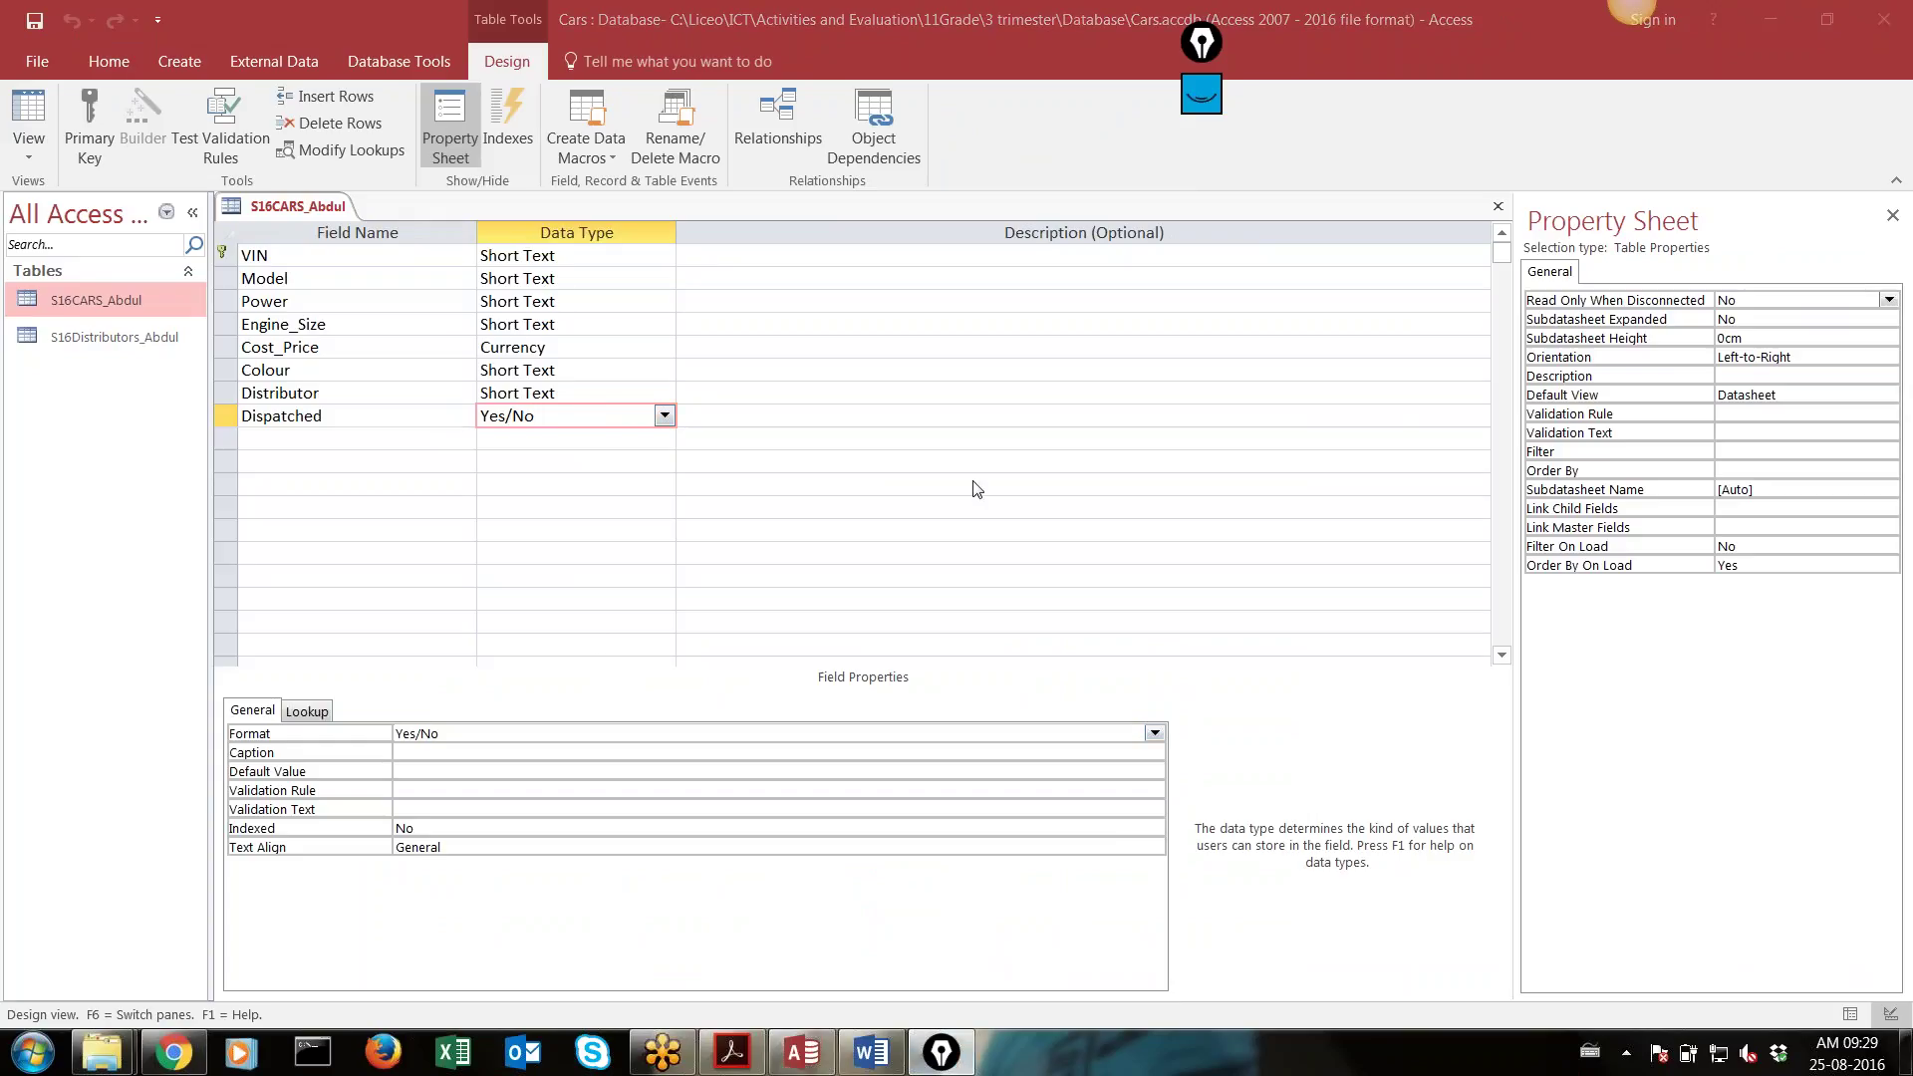
left_click(1201, 94)
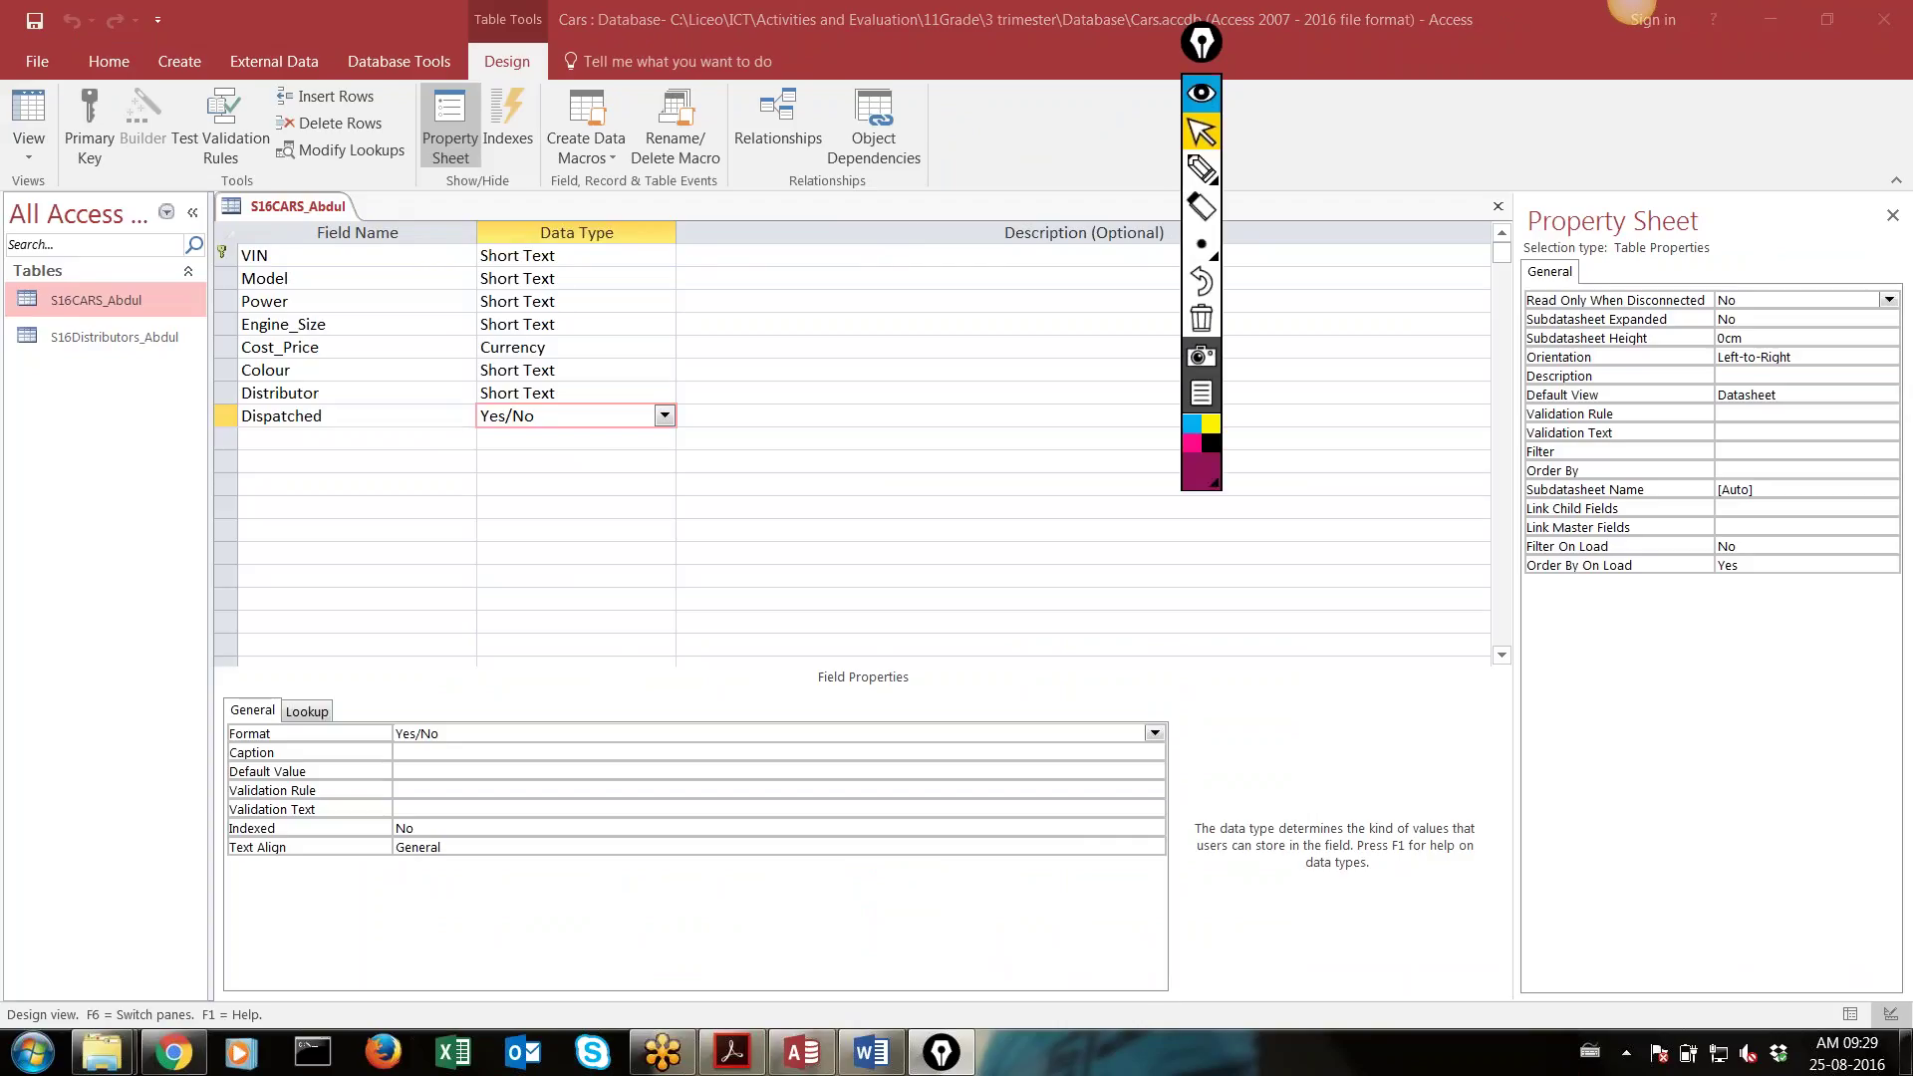
left_click(1201, 167)
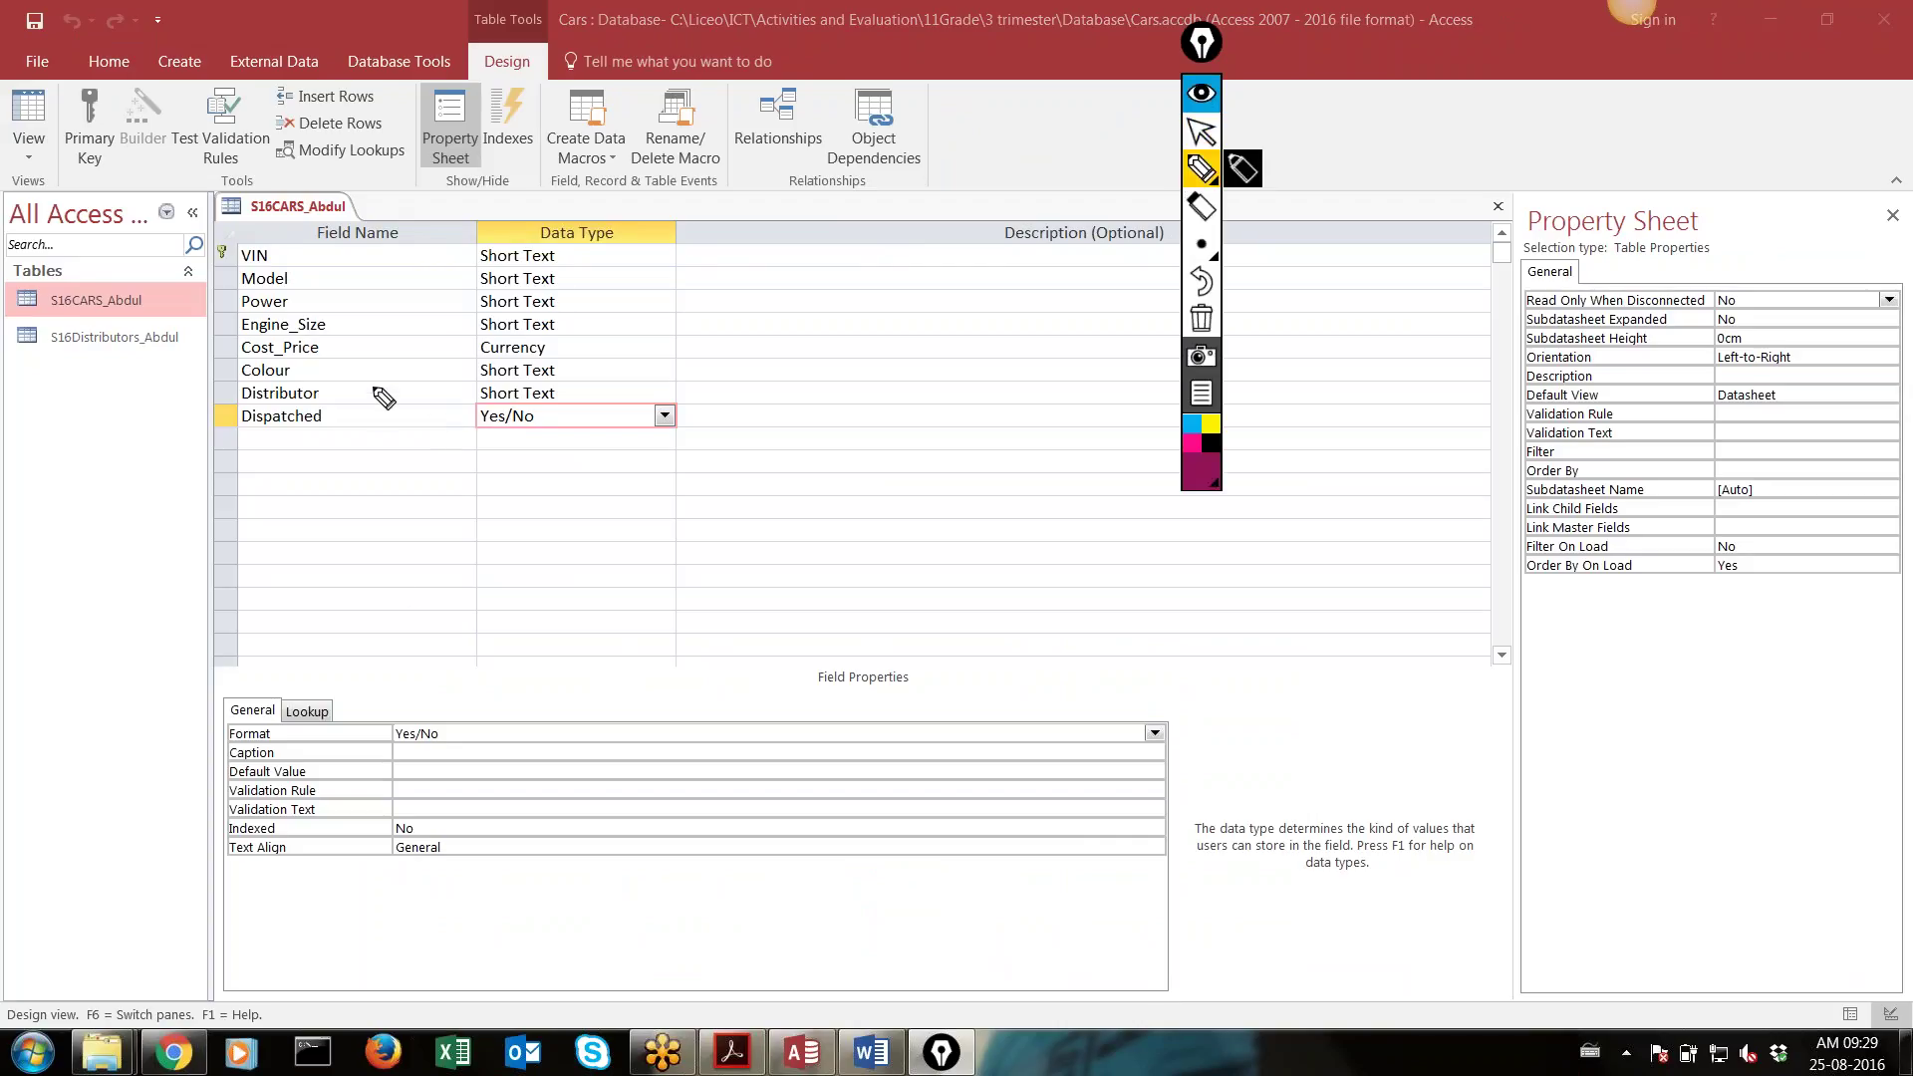
left_click_drag(366, 408, 588, 203)
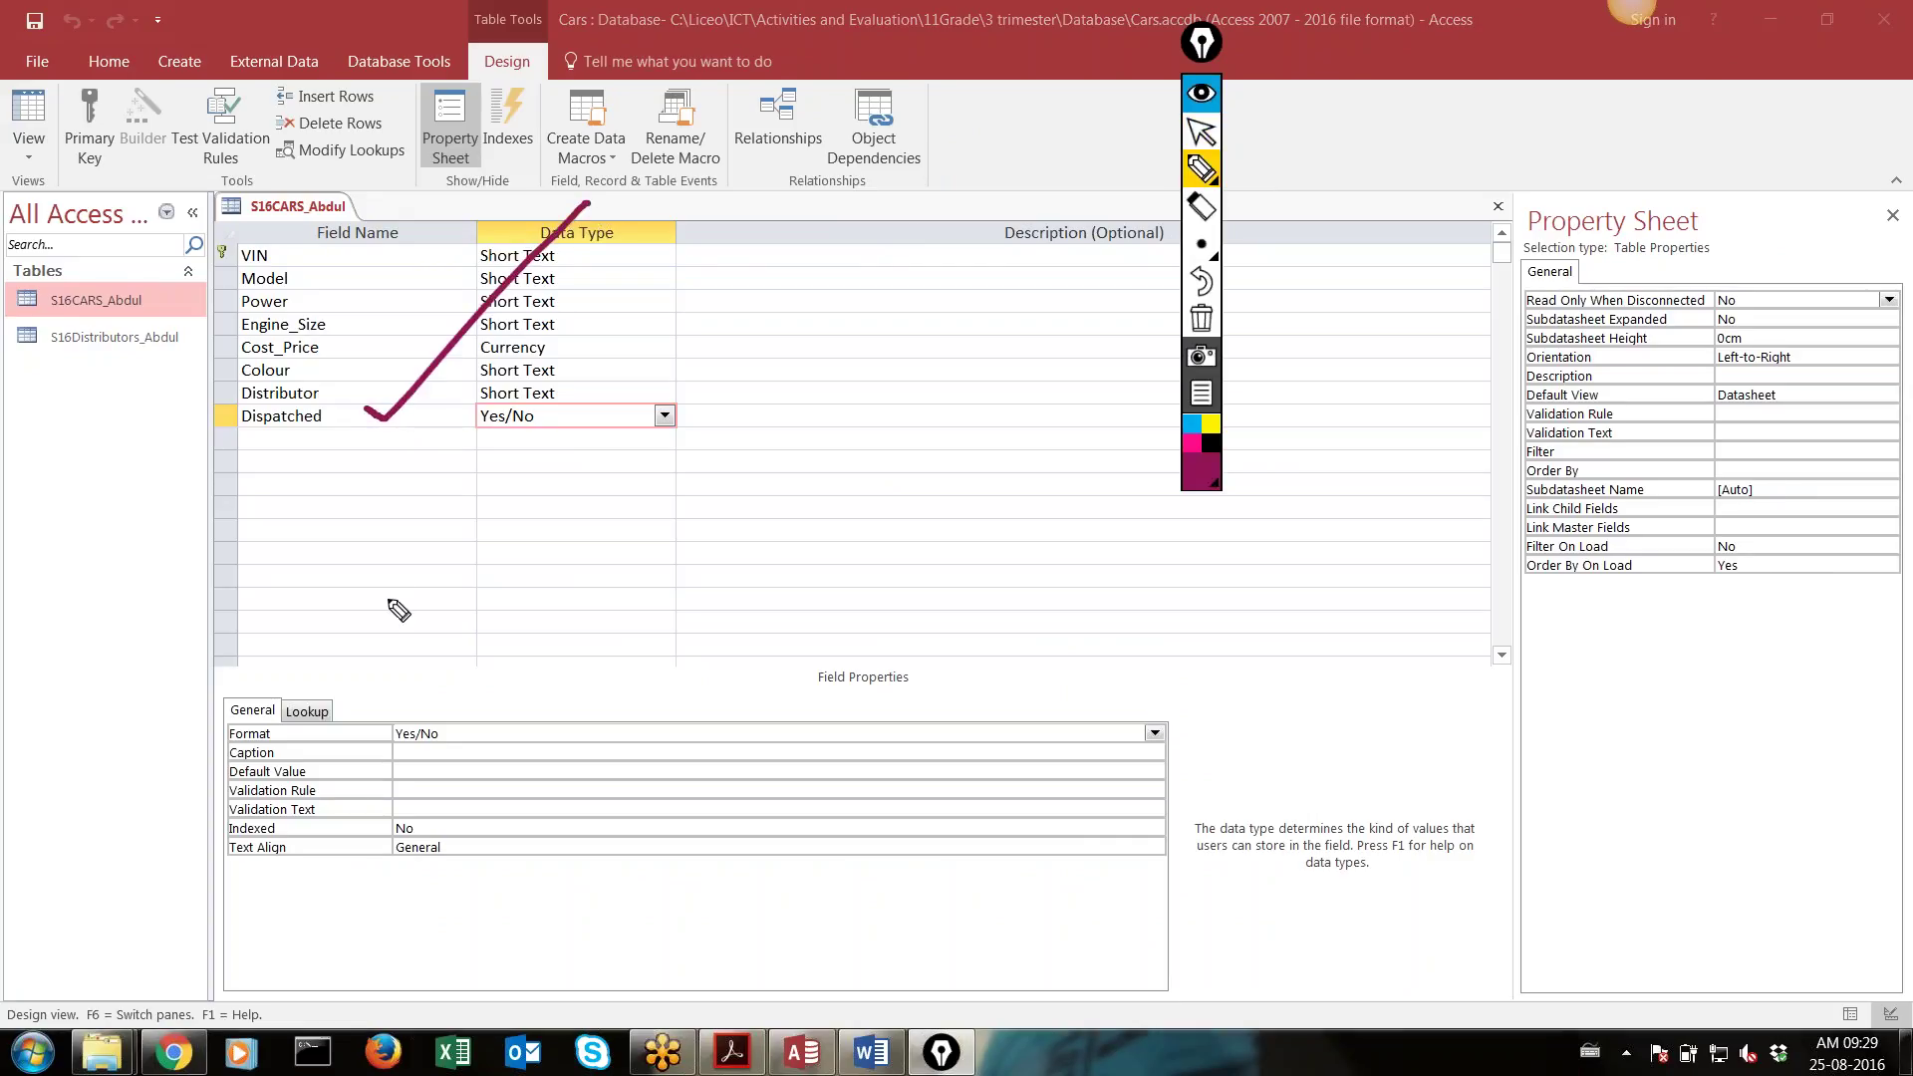
mouse_move(235, 713)
left_mouse_down()
mouse_move(225, 728)
mouse_move(392, 754)
mouse_move(1176, 737)
mouse_move(1086, 687)
mouse_move(705, 655)
left_mouse_up()
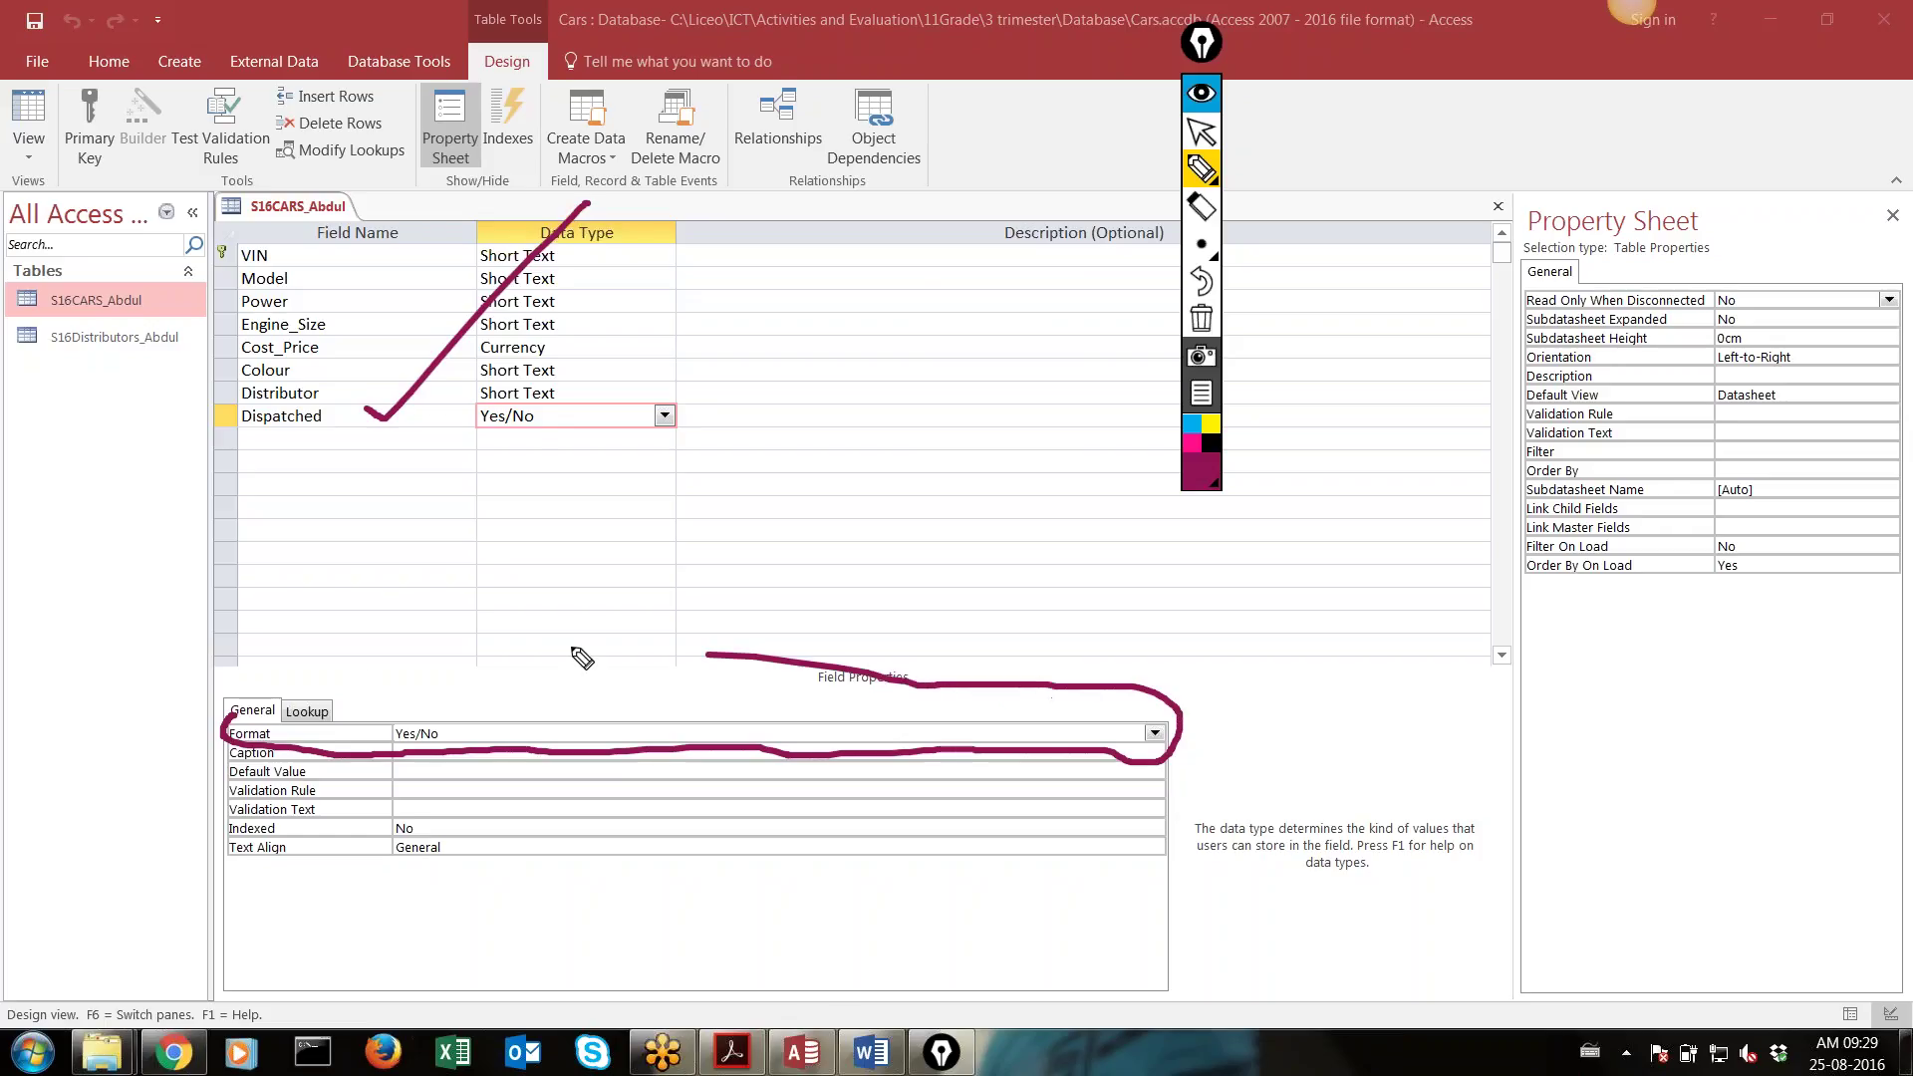
mouse_move(582, 657)
left_mouse_down()
mouse_move(244, 686)
mouse_move(249, 715)
left_mouse_up()
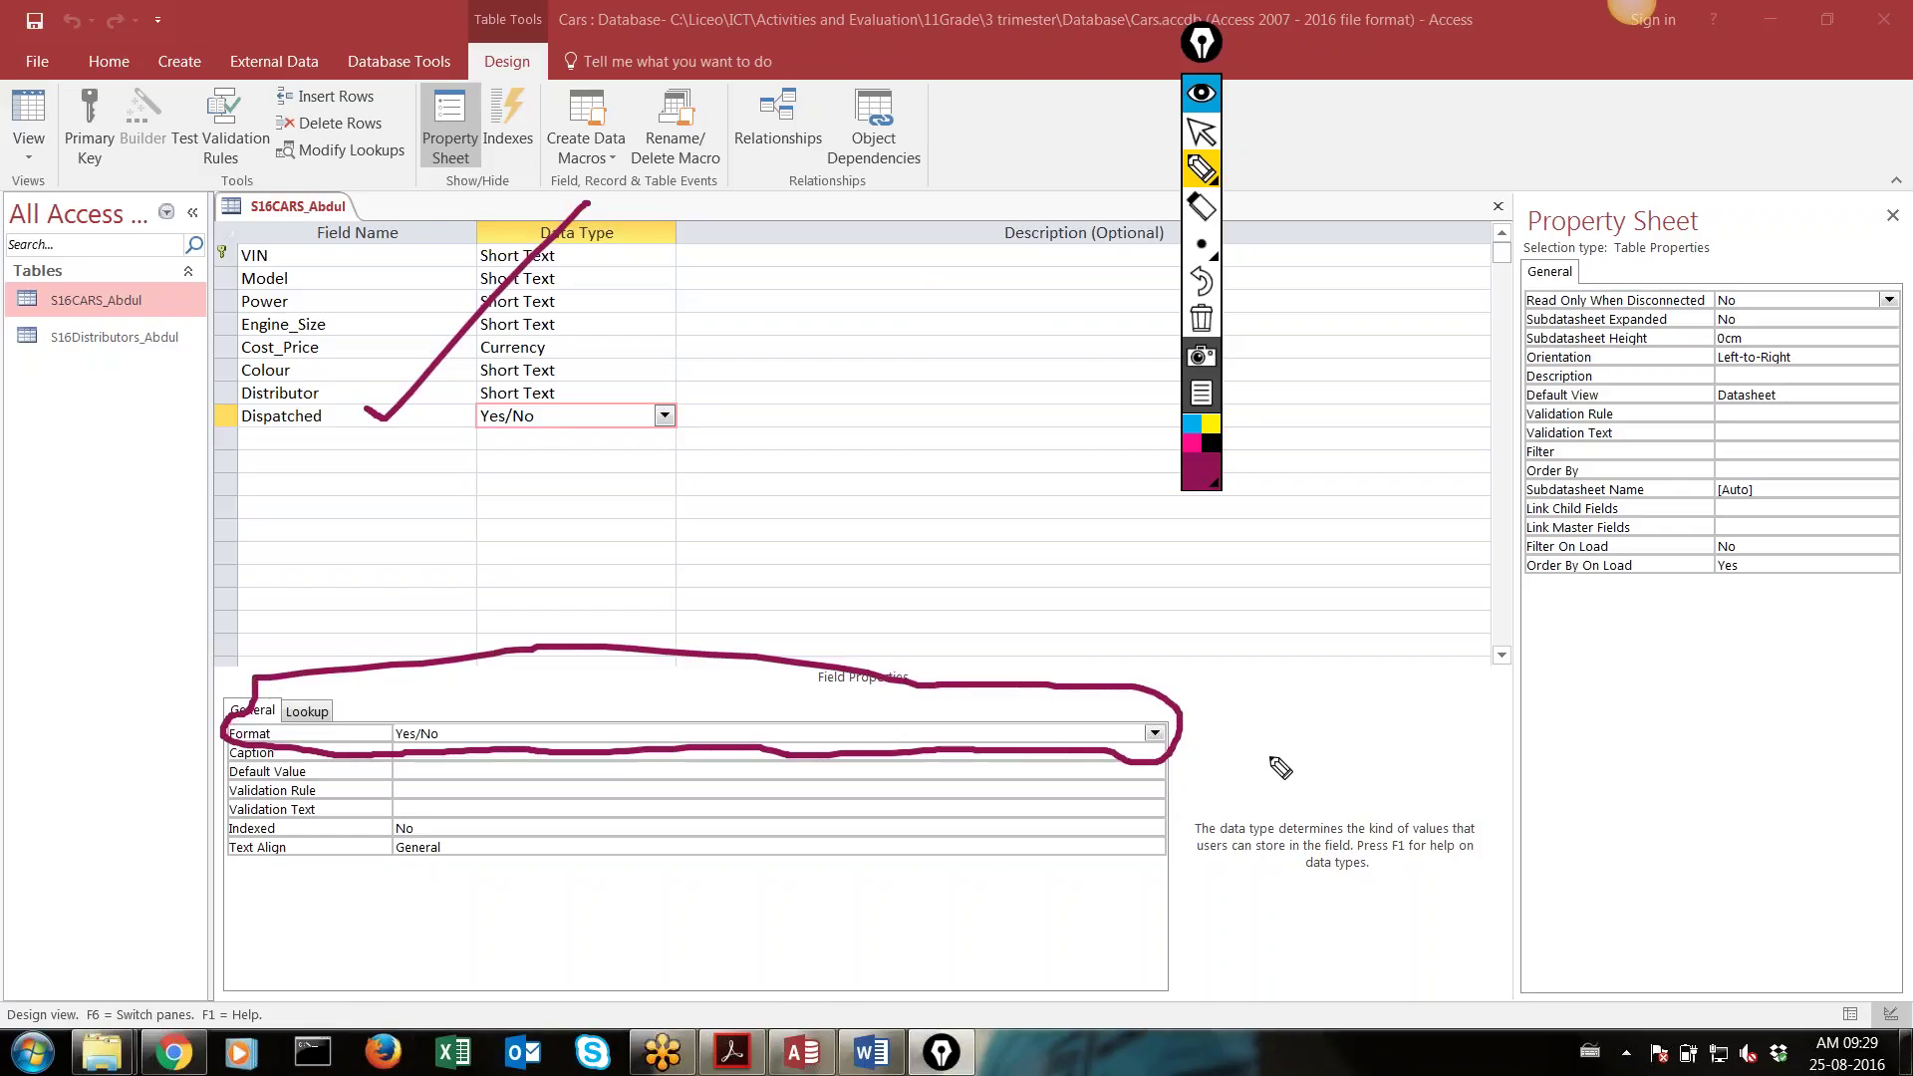
mouse_move(1161, 735)
left_mouse_down()
mouse_move(1191, 752)
mouse_move(1503, 490)
left_mouse_up()
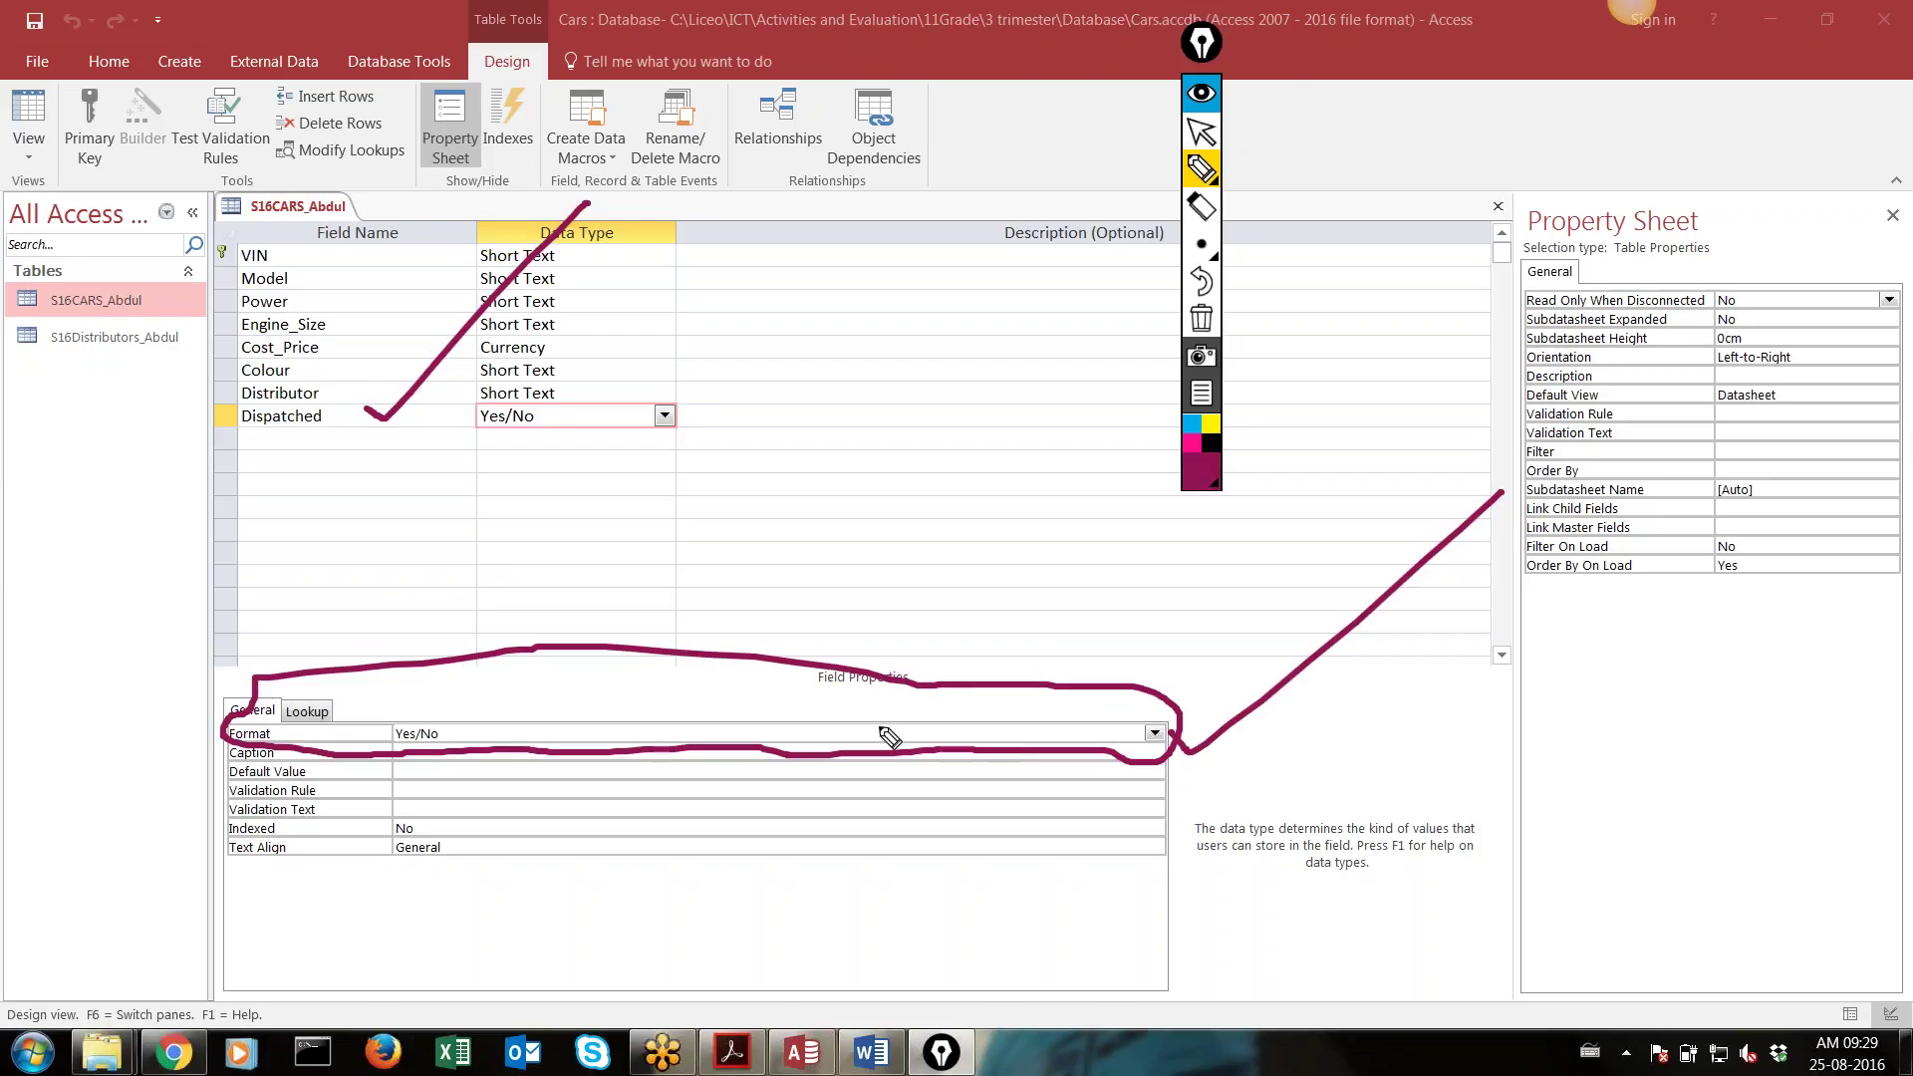
mouse_move(880, 728)
left_mouse_down()
mouse_move(914, 732)
mouse_move(1060, 588)
left_mouse_up()
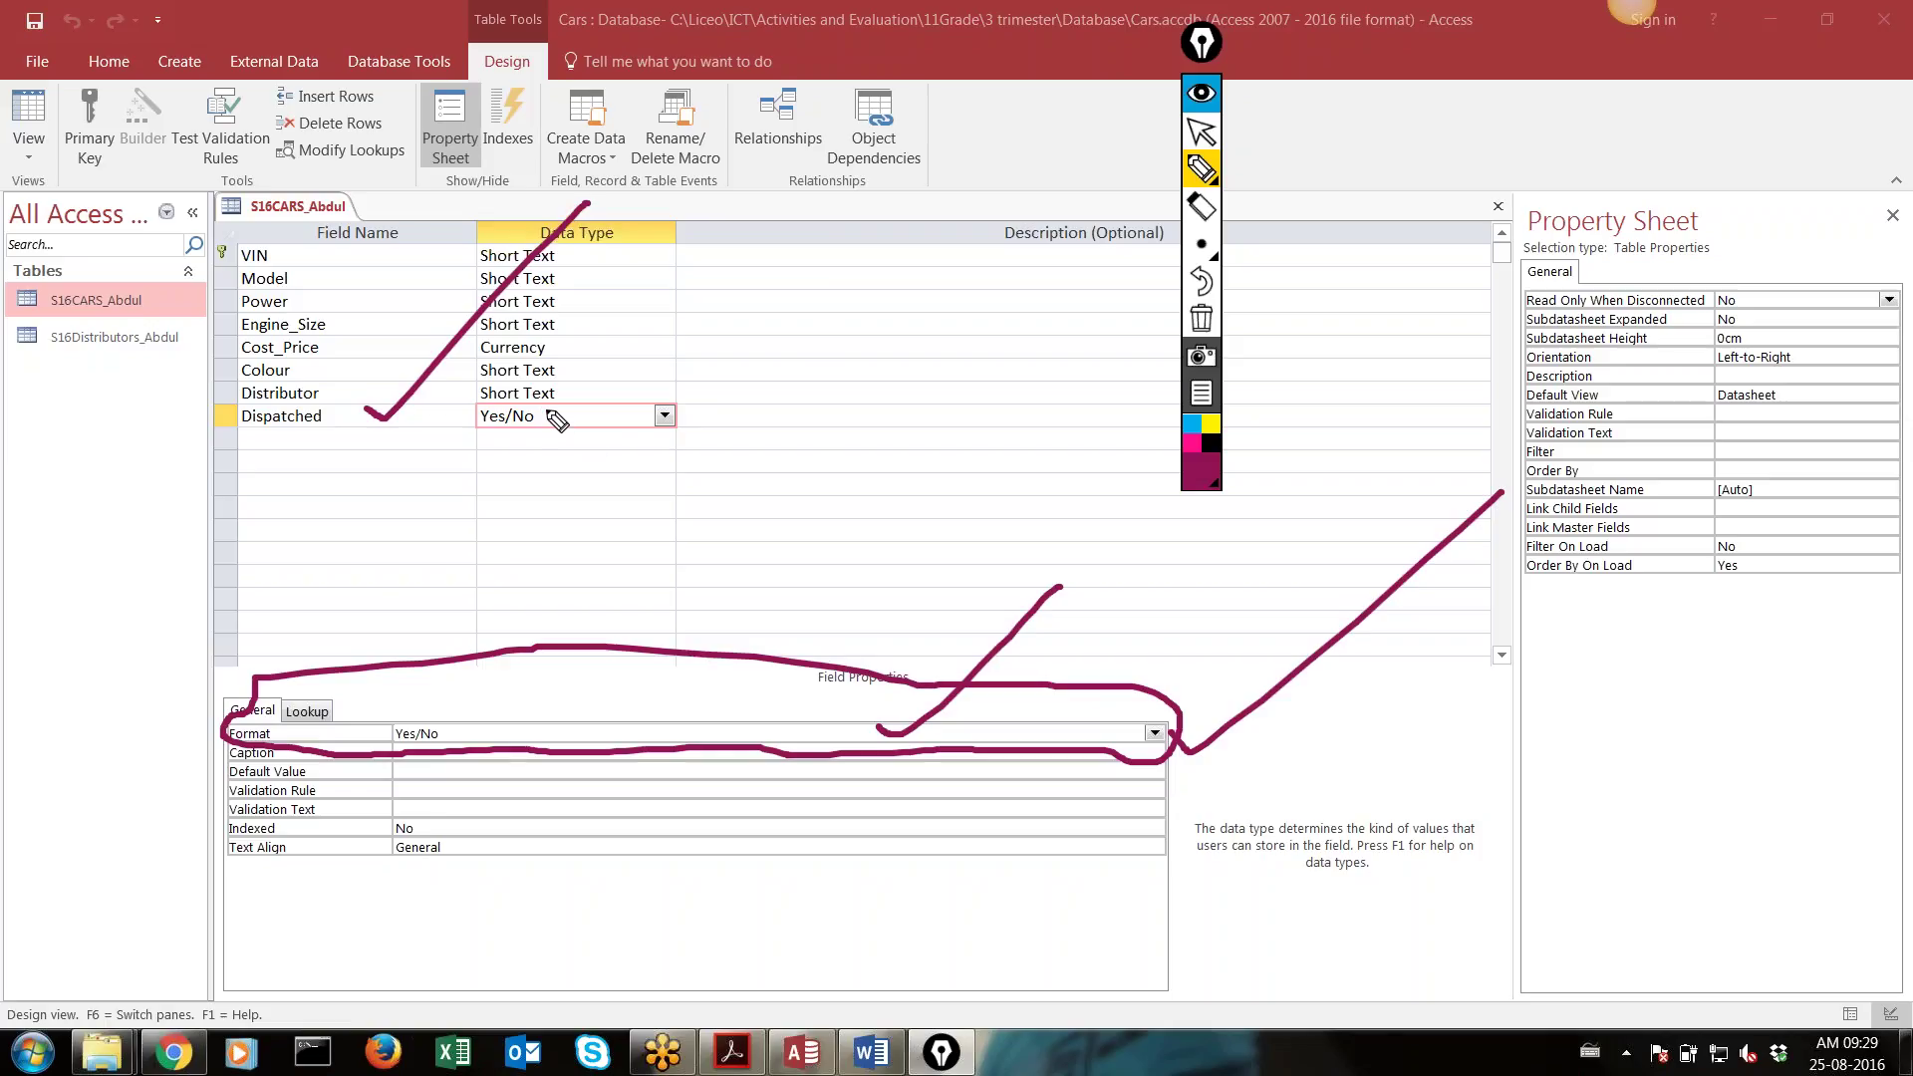
left_click_drag(547, 413, 766, 340)
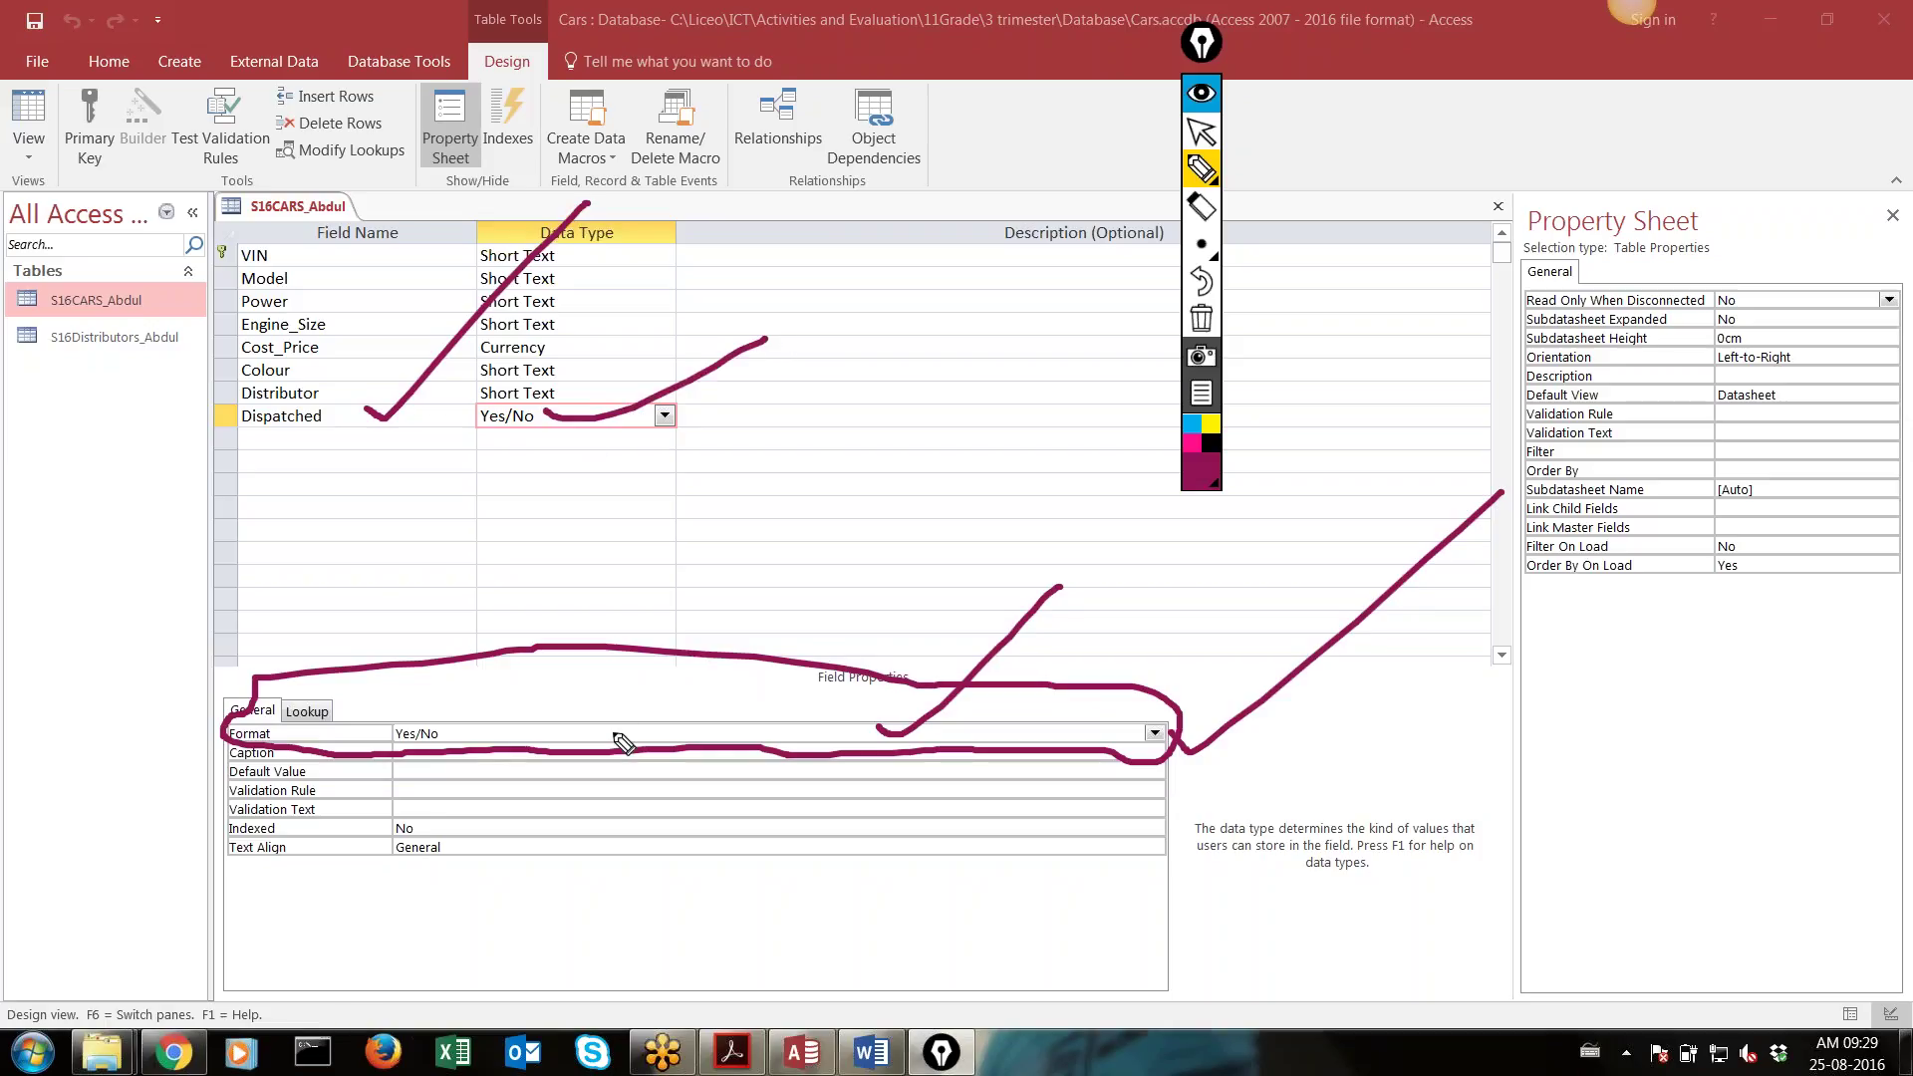
left_click_drag(611, 732, 832, 623)
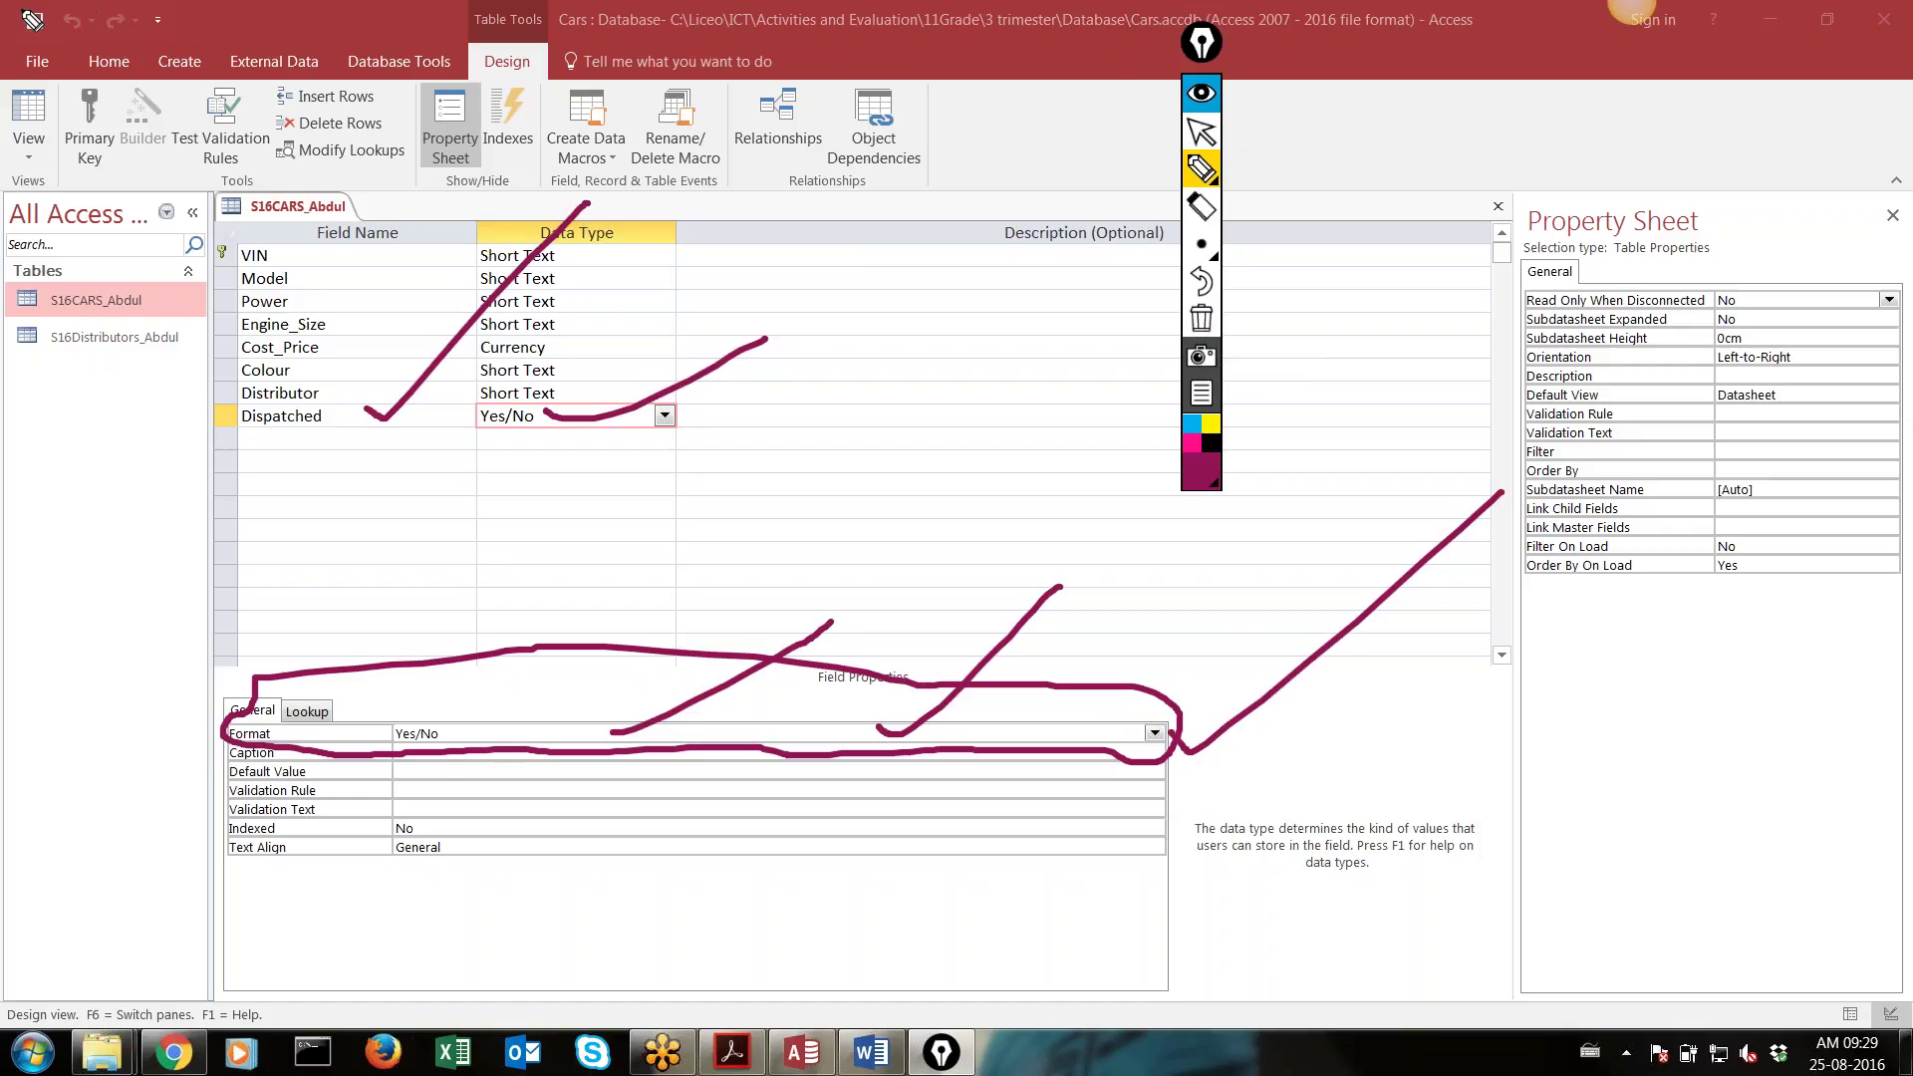
mouse_move(45, 33)
left_mouse_down()
mouse_move(12, 57)
mouse_move(30, 12)
left_mouse_up()
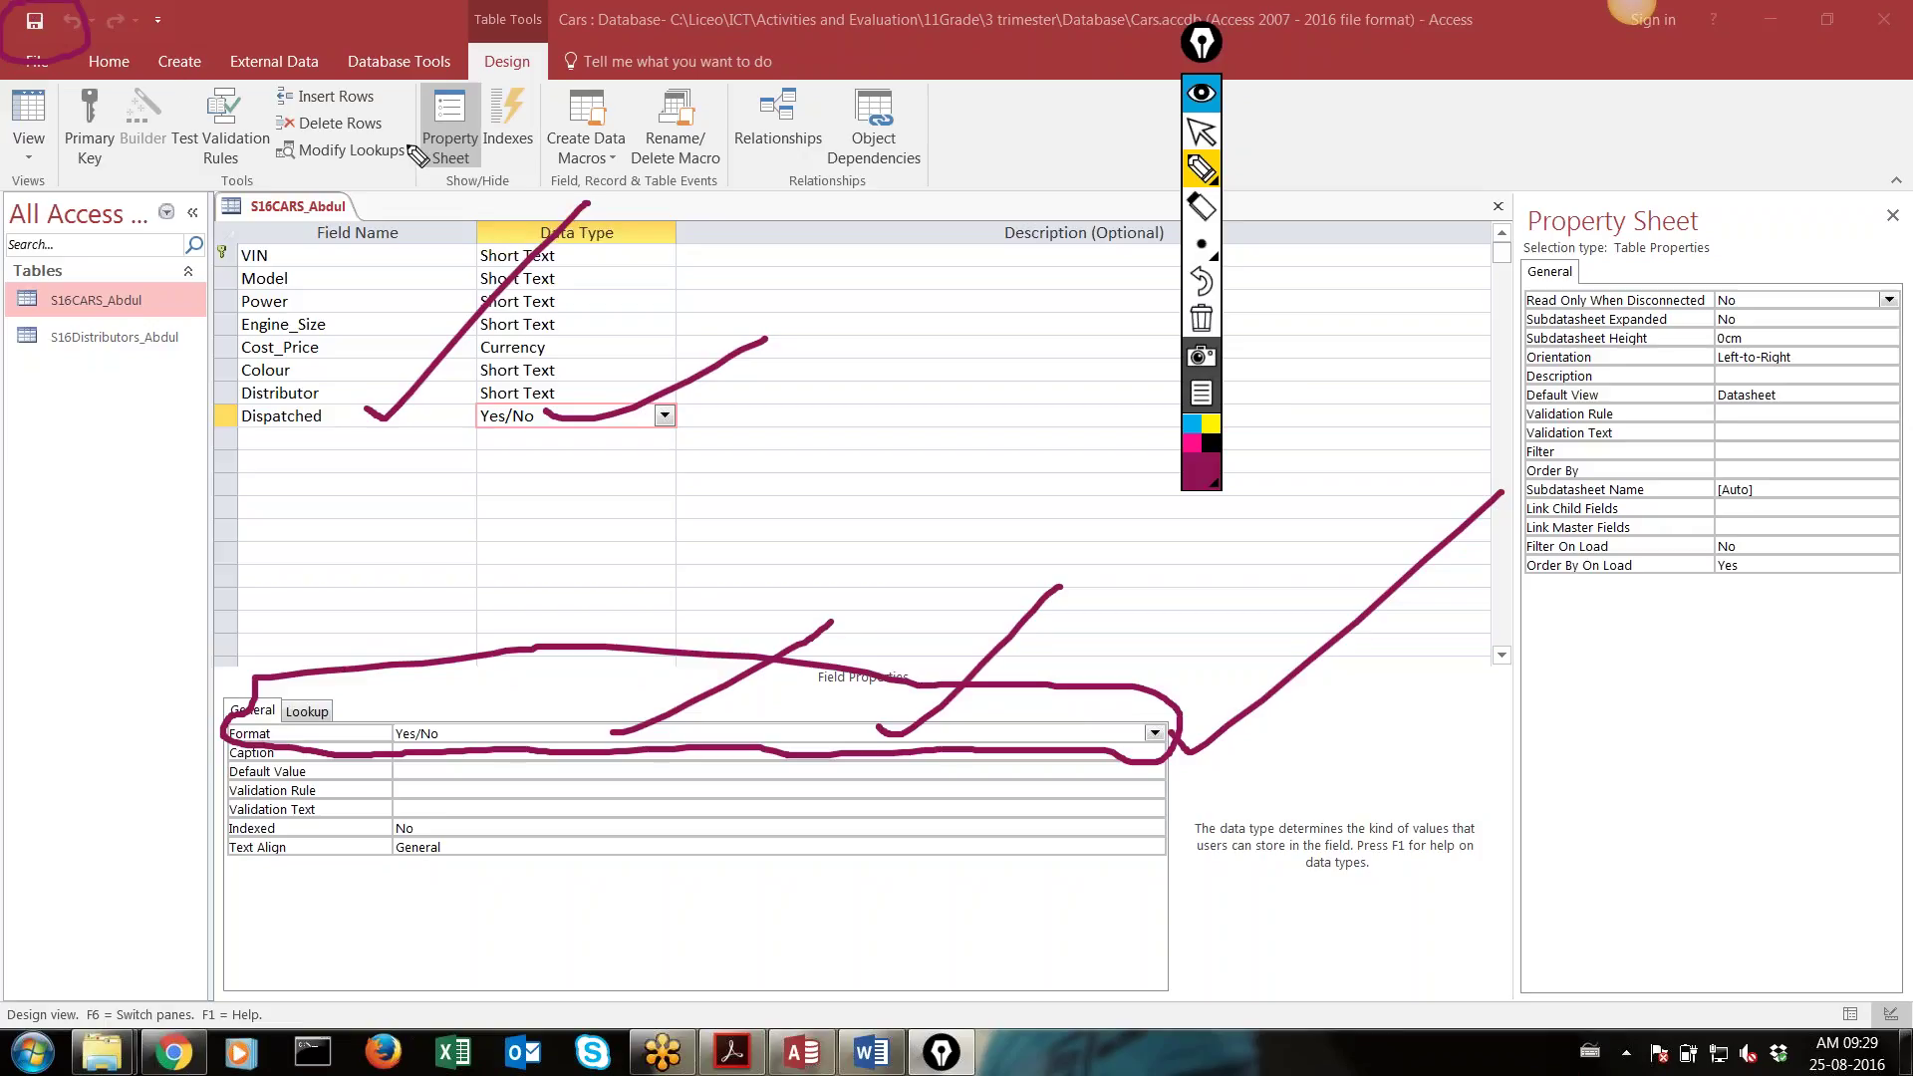
left_click(1201, 321)
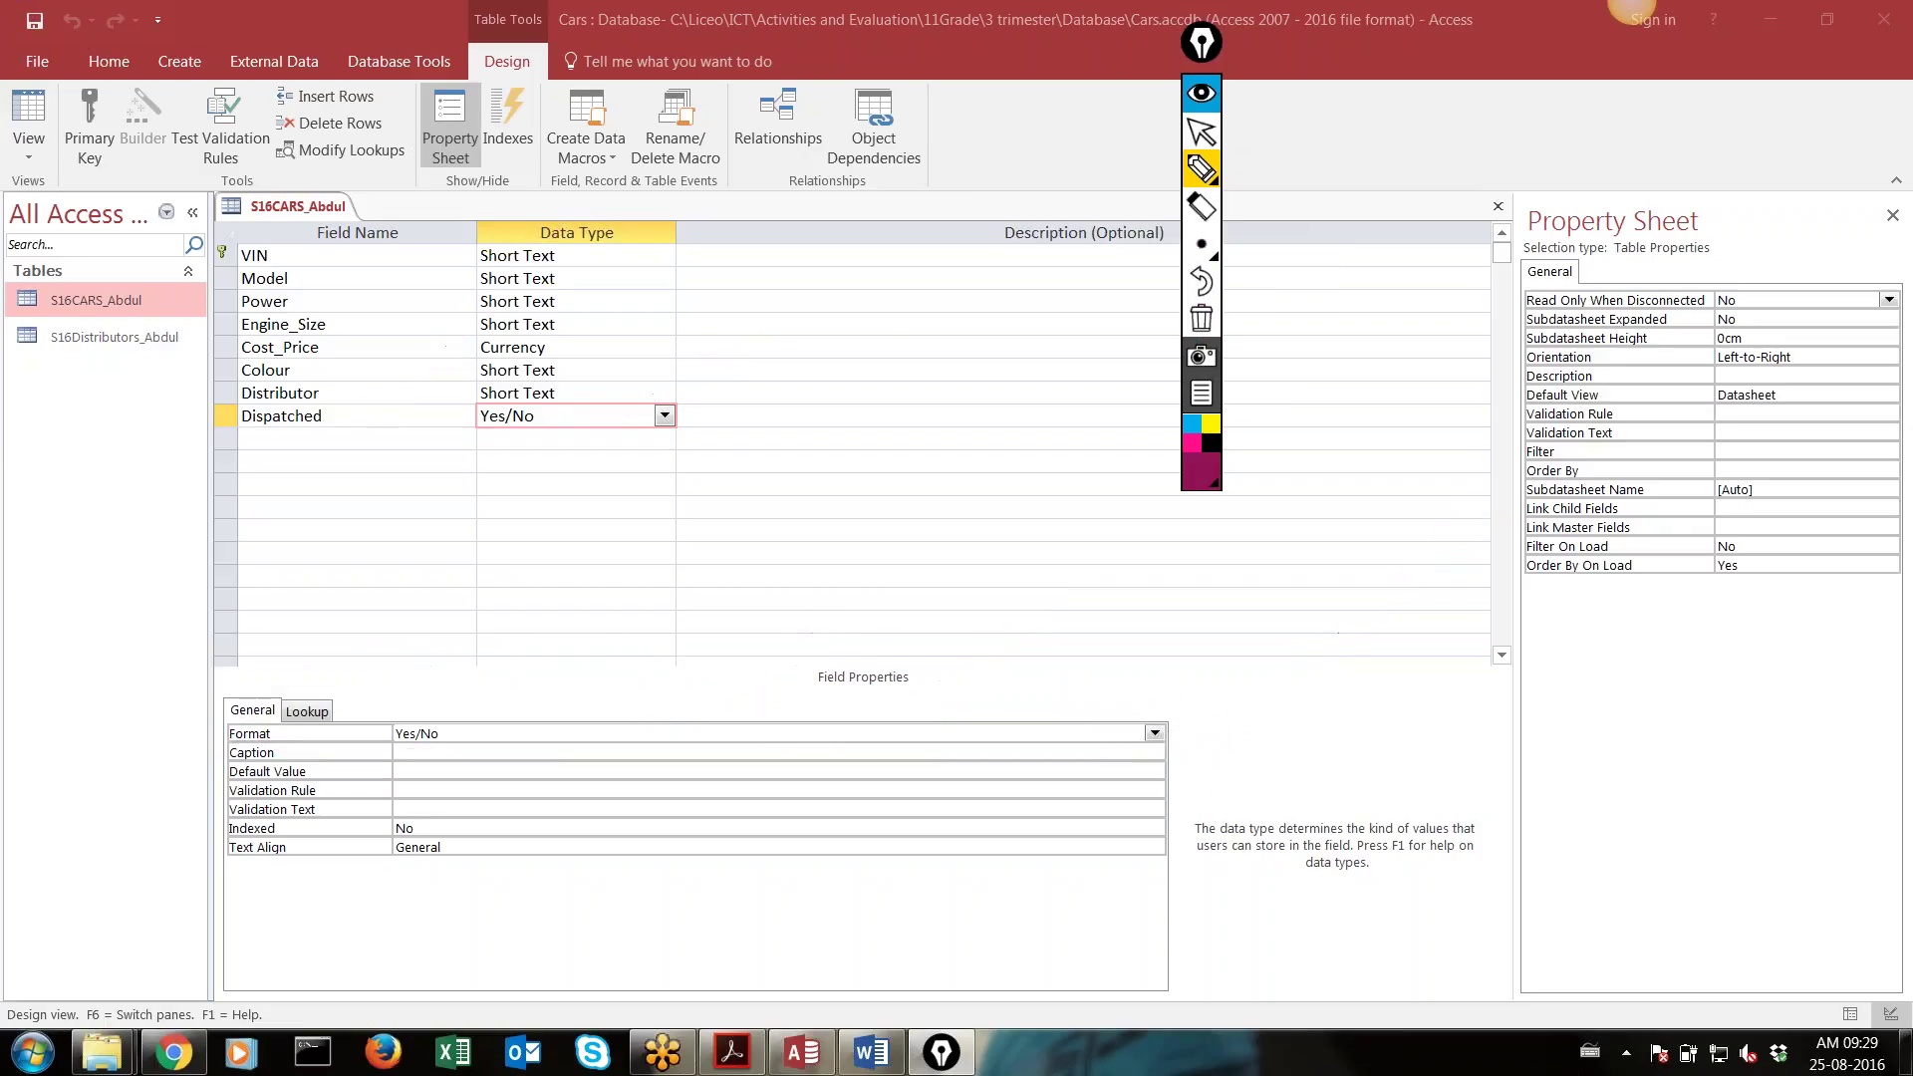
left_click(1205, 130)
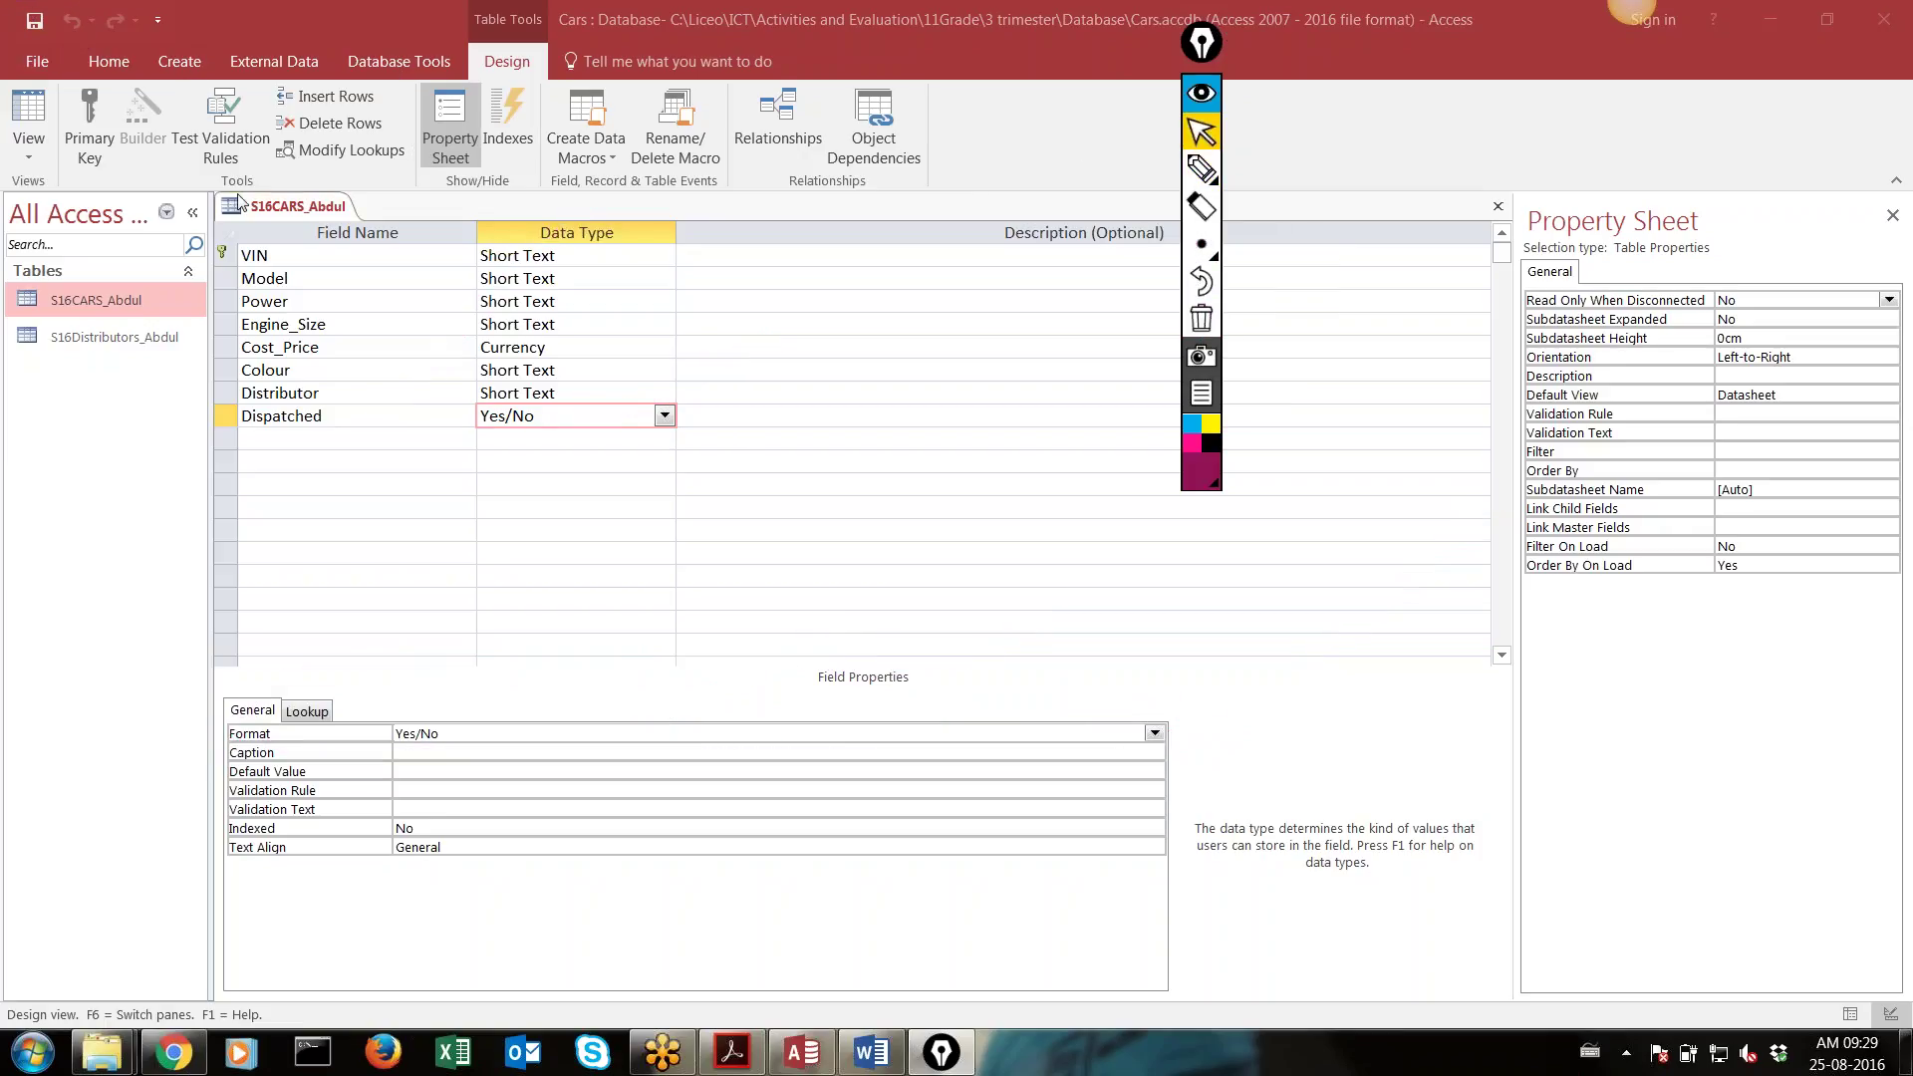
Save the cars table, show it in Datasheet view and collapse the annotation tools
left_click(33, 27)
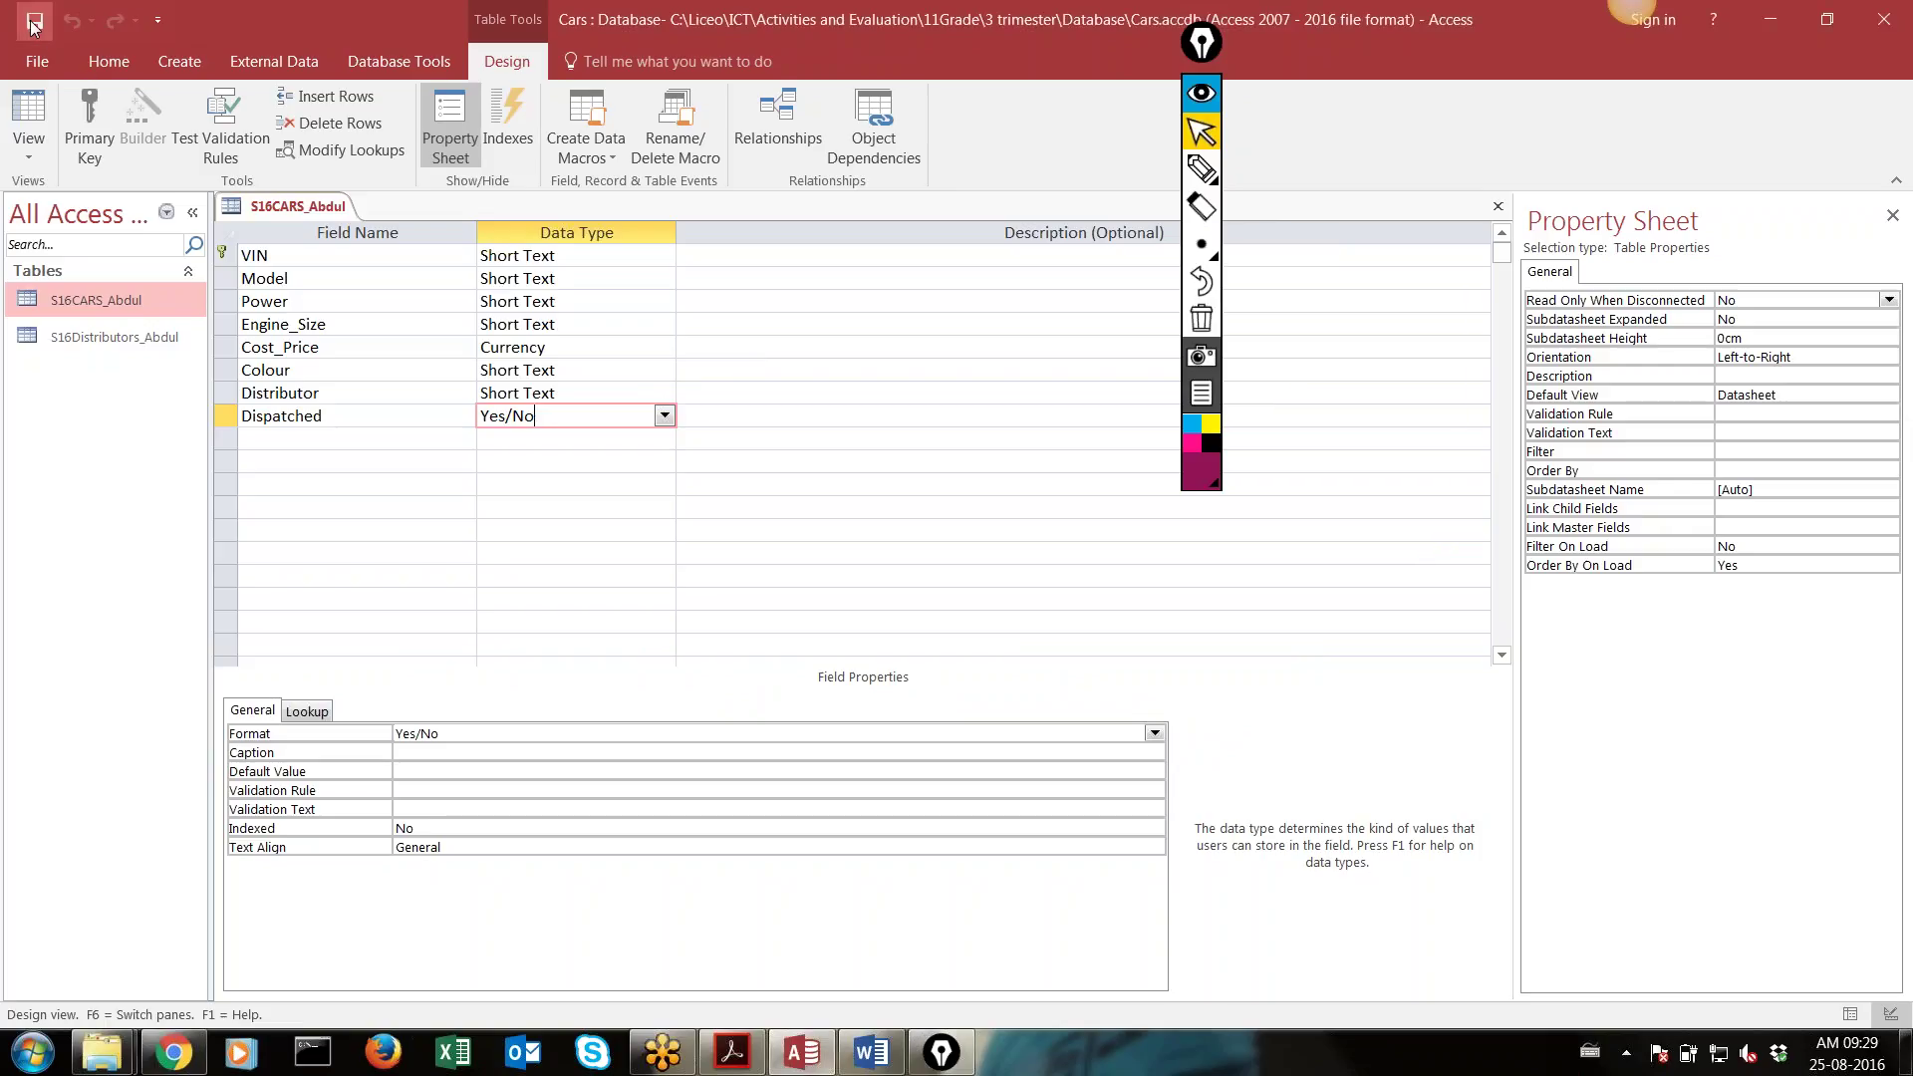
left_click(33, 117)
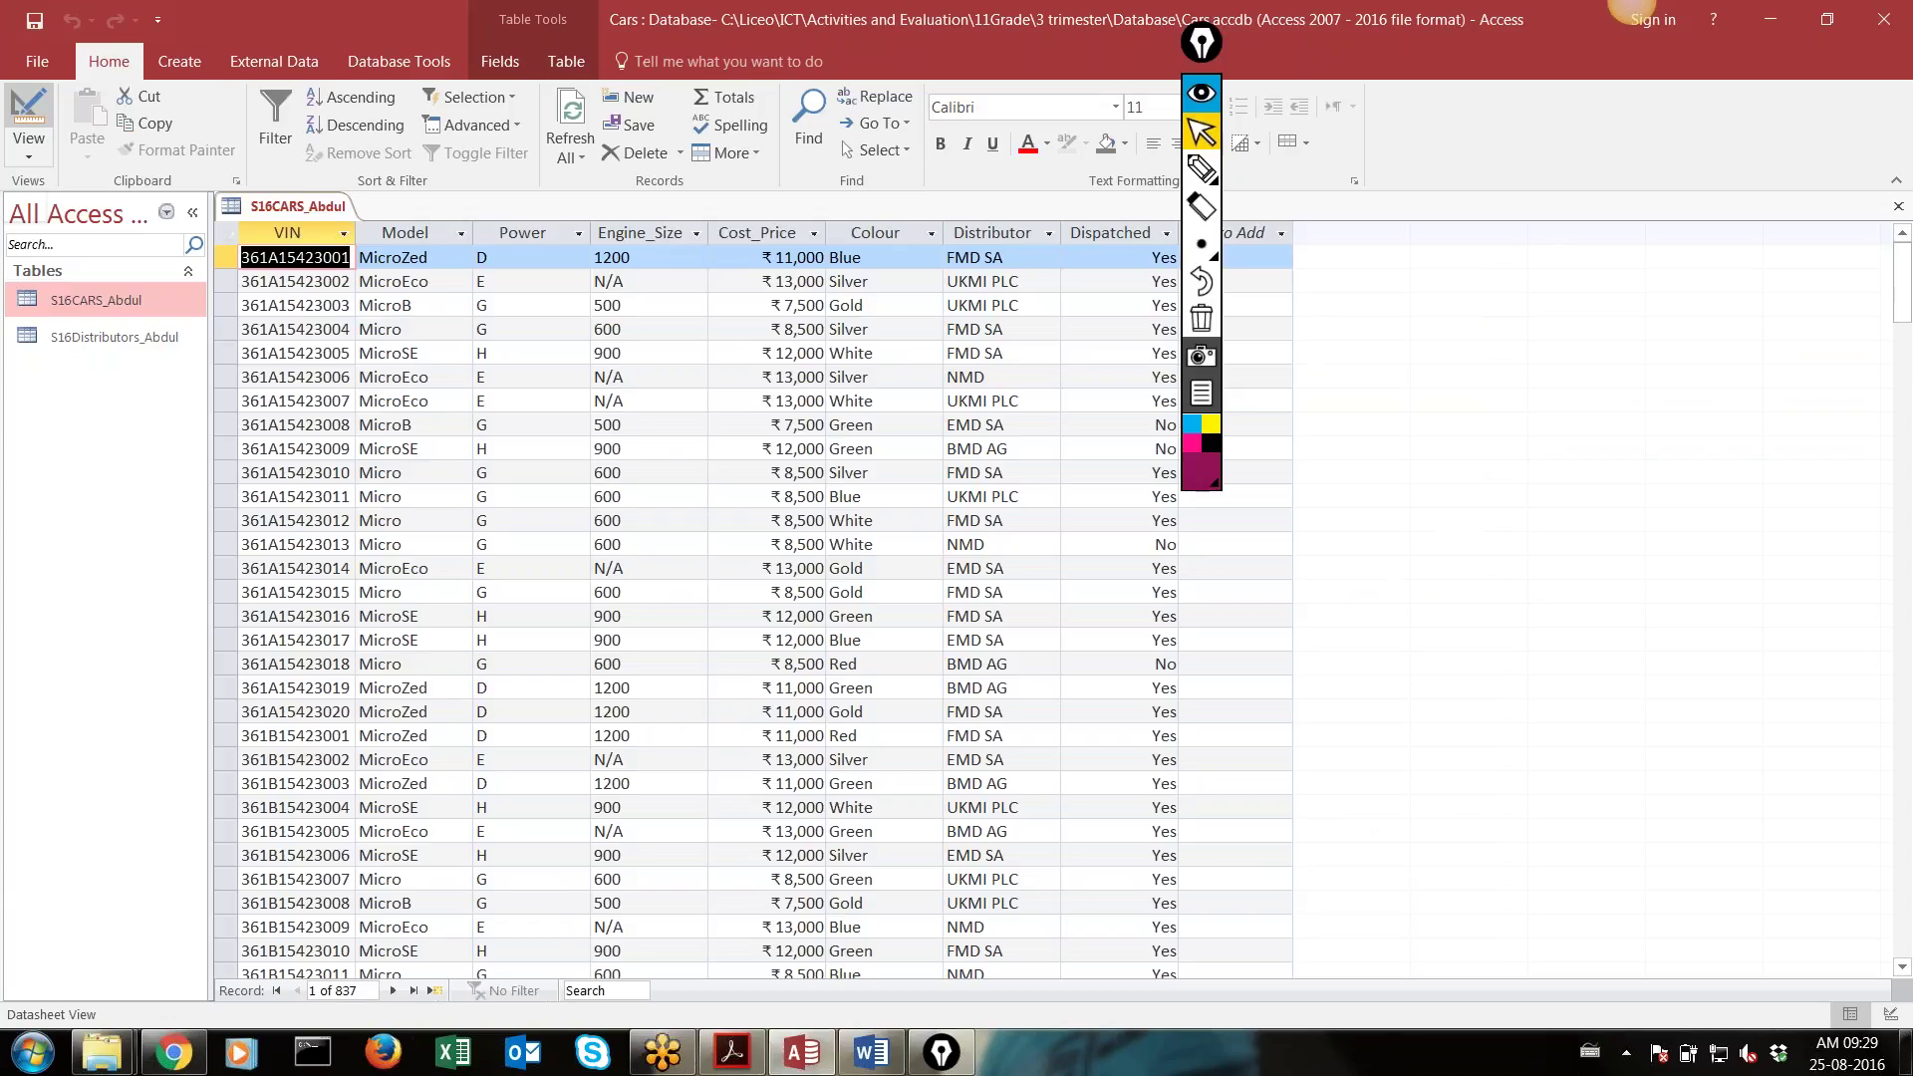
left_click(1200, 94)
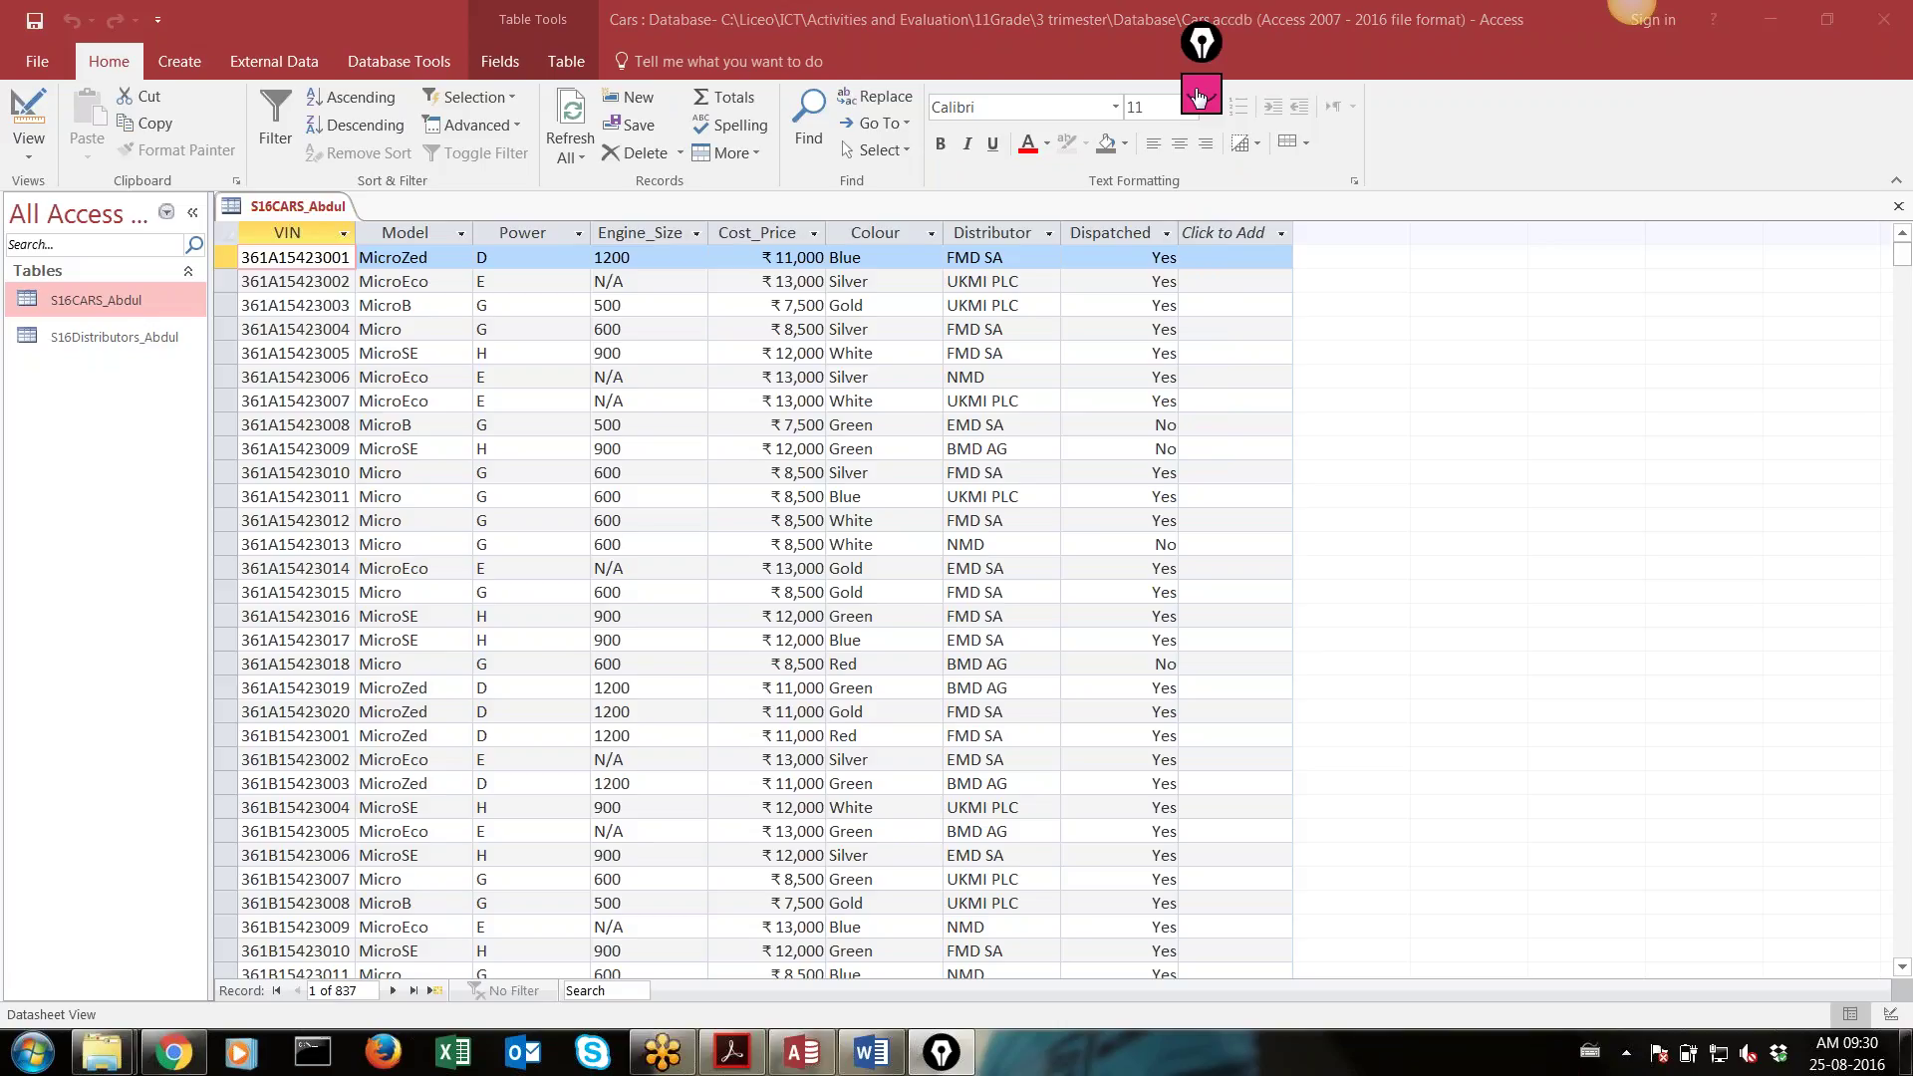
left_click(1900, 55)
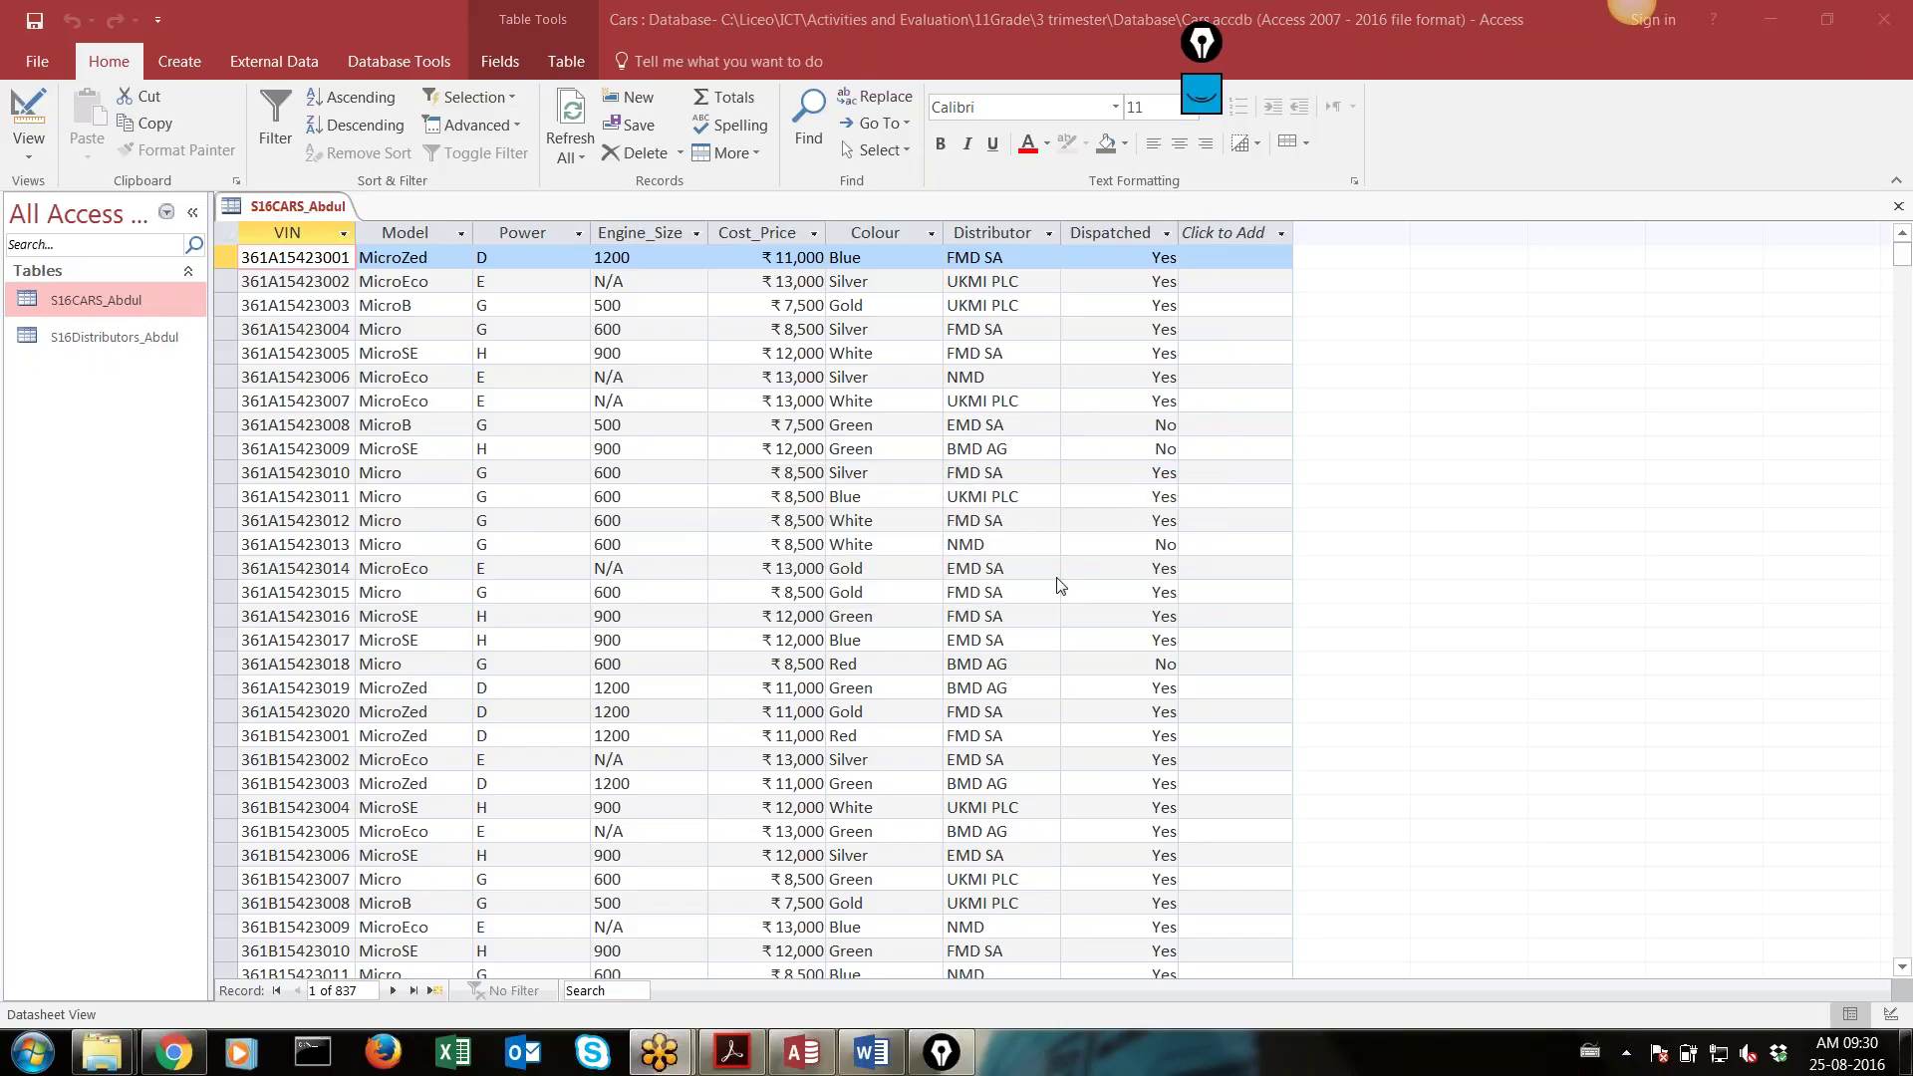